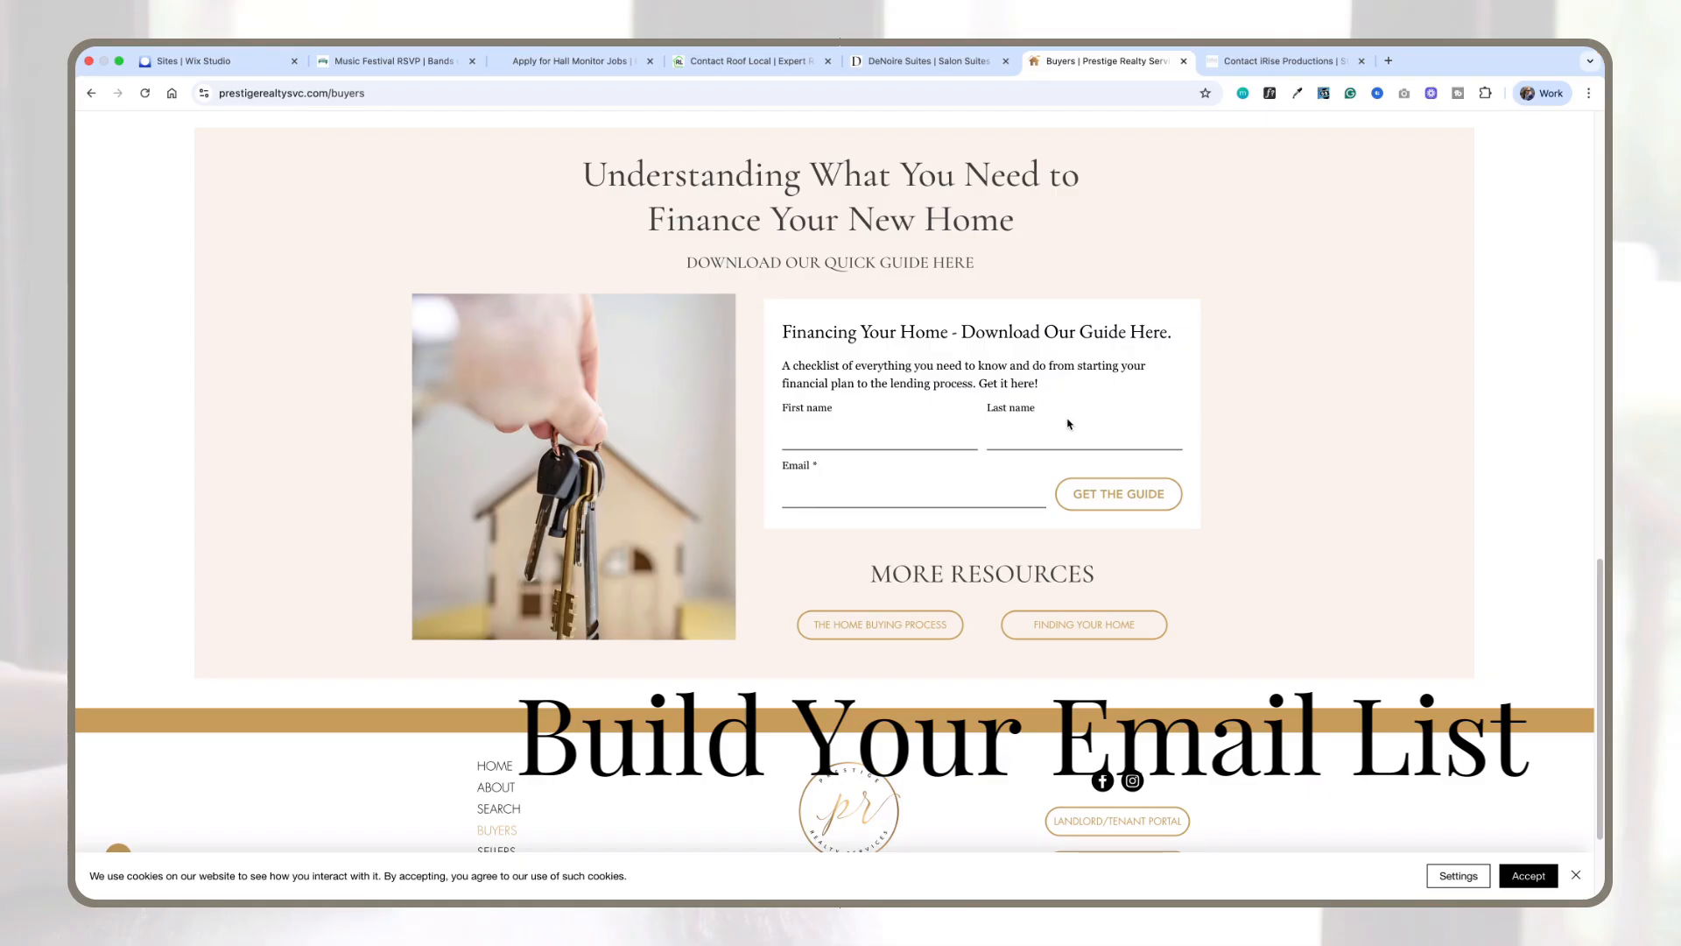
# Step: Open the DeNoire Suites site and scroll down to its guide signup and contact forms
pyautogui.click(897, 61)
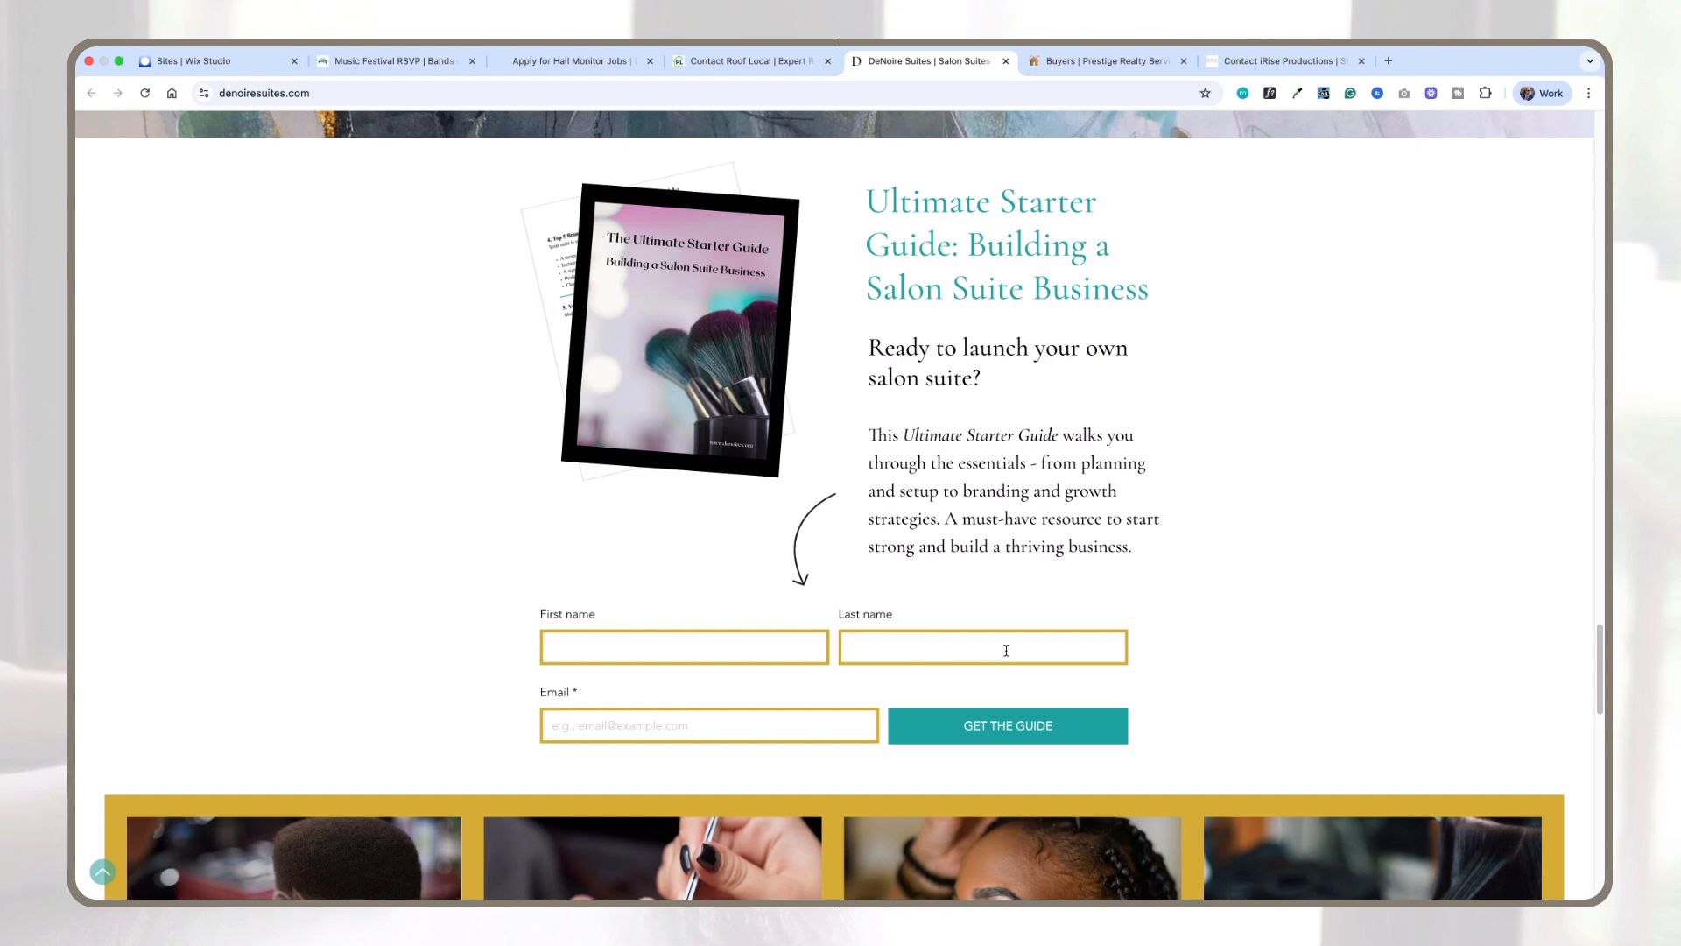
pyautogui.scroll(-5, 1112, 561)
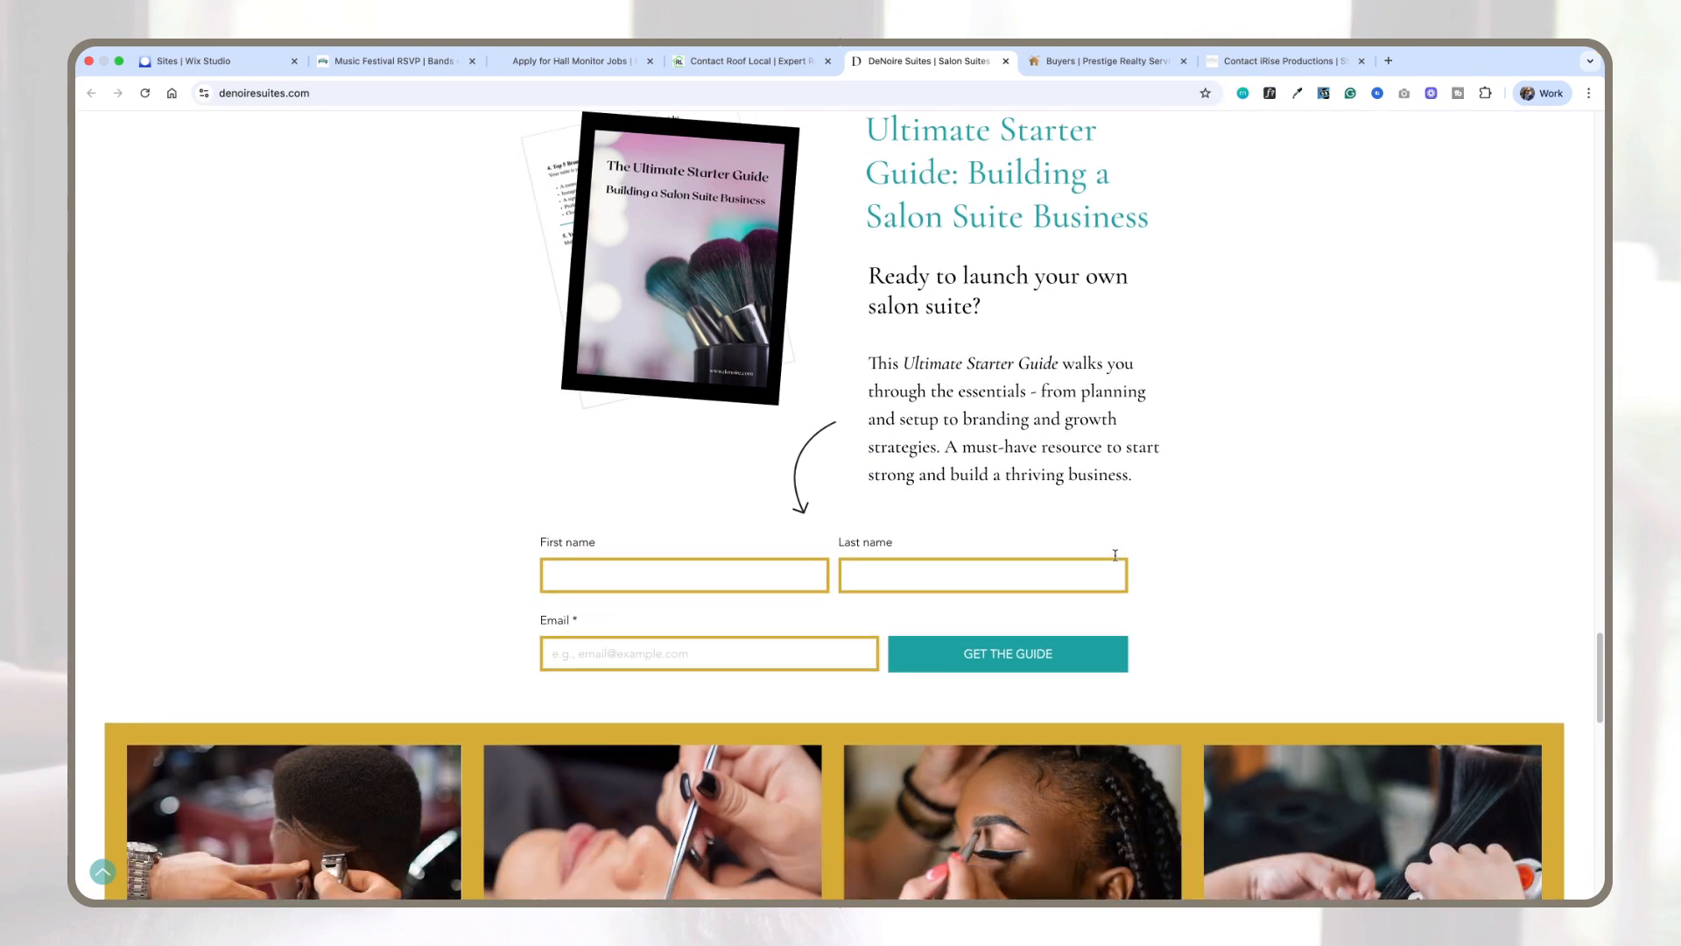
pyautogui.scroll(-5, 1115, 552)
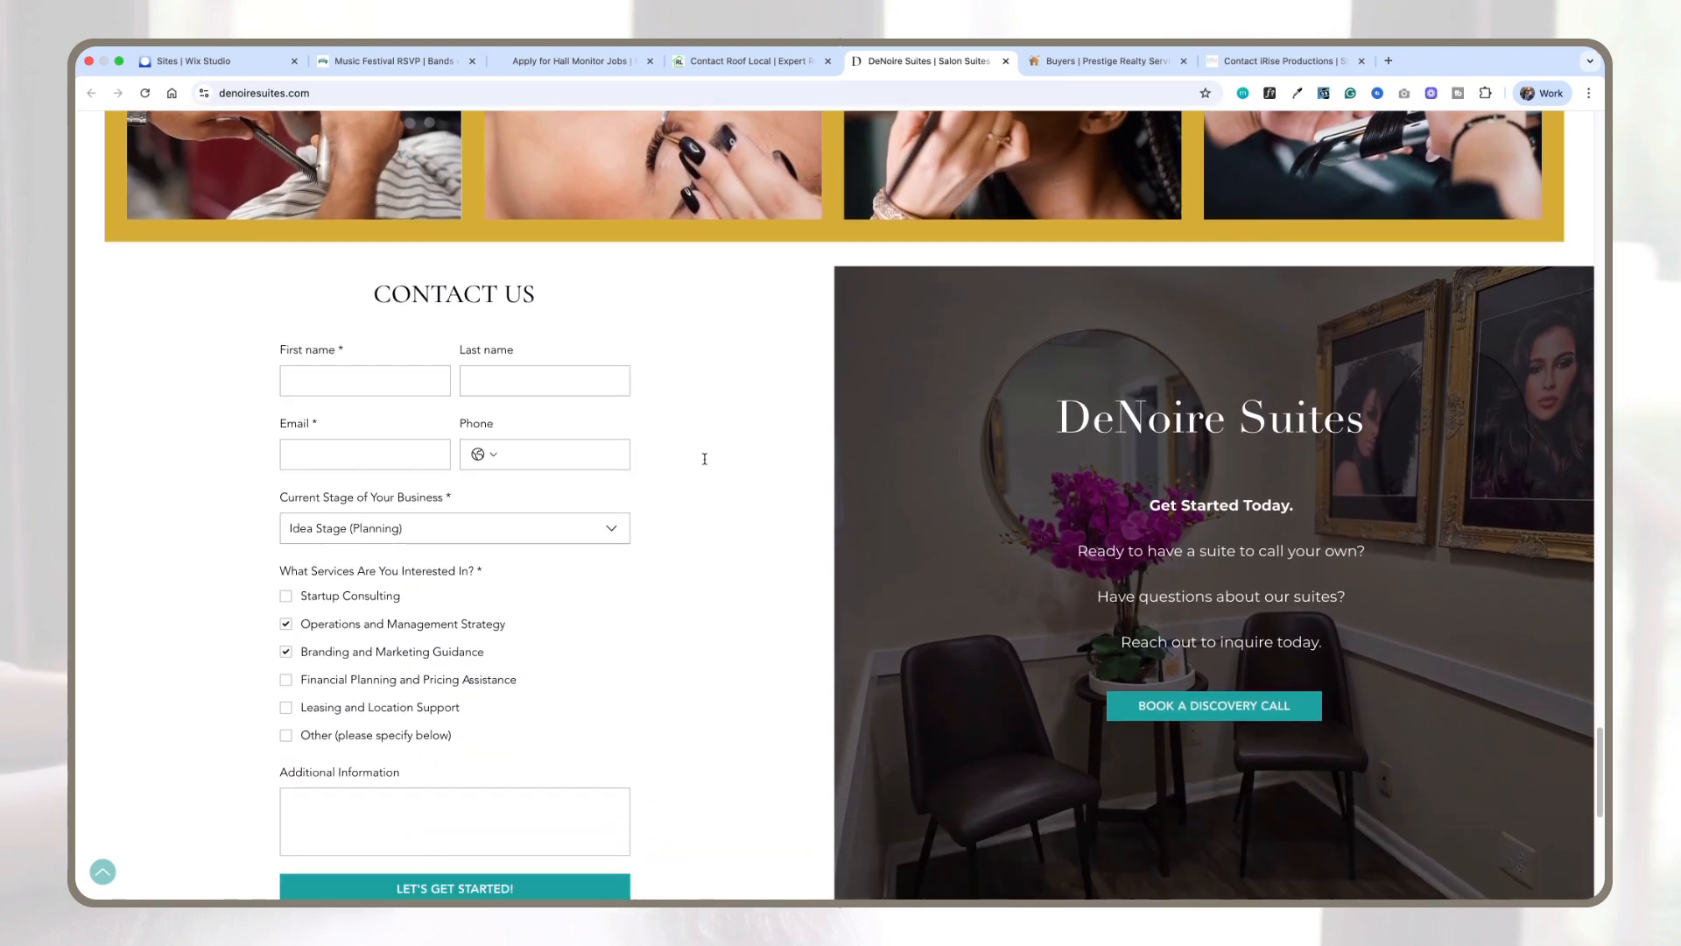
pyautogui.scroll(-2, 694, 457)
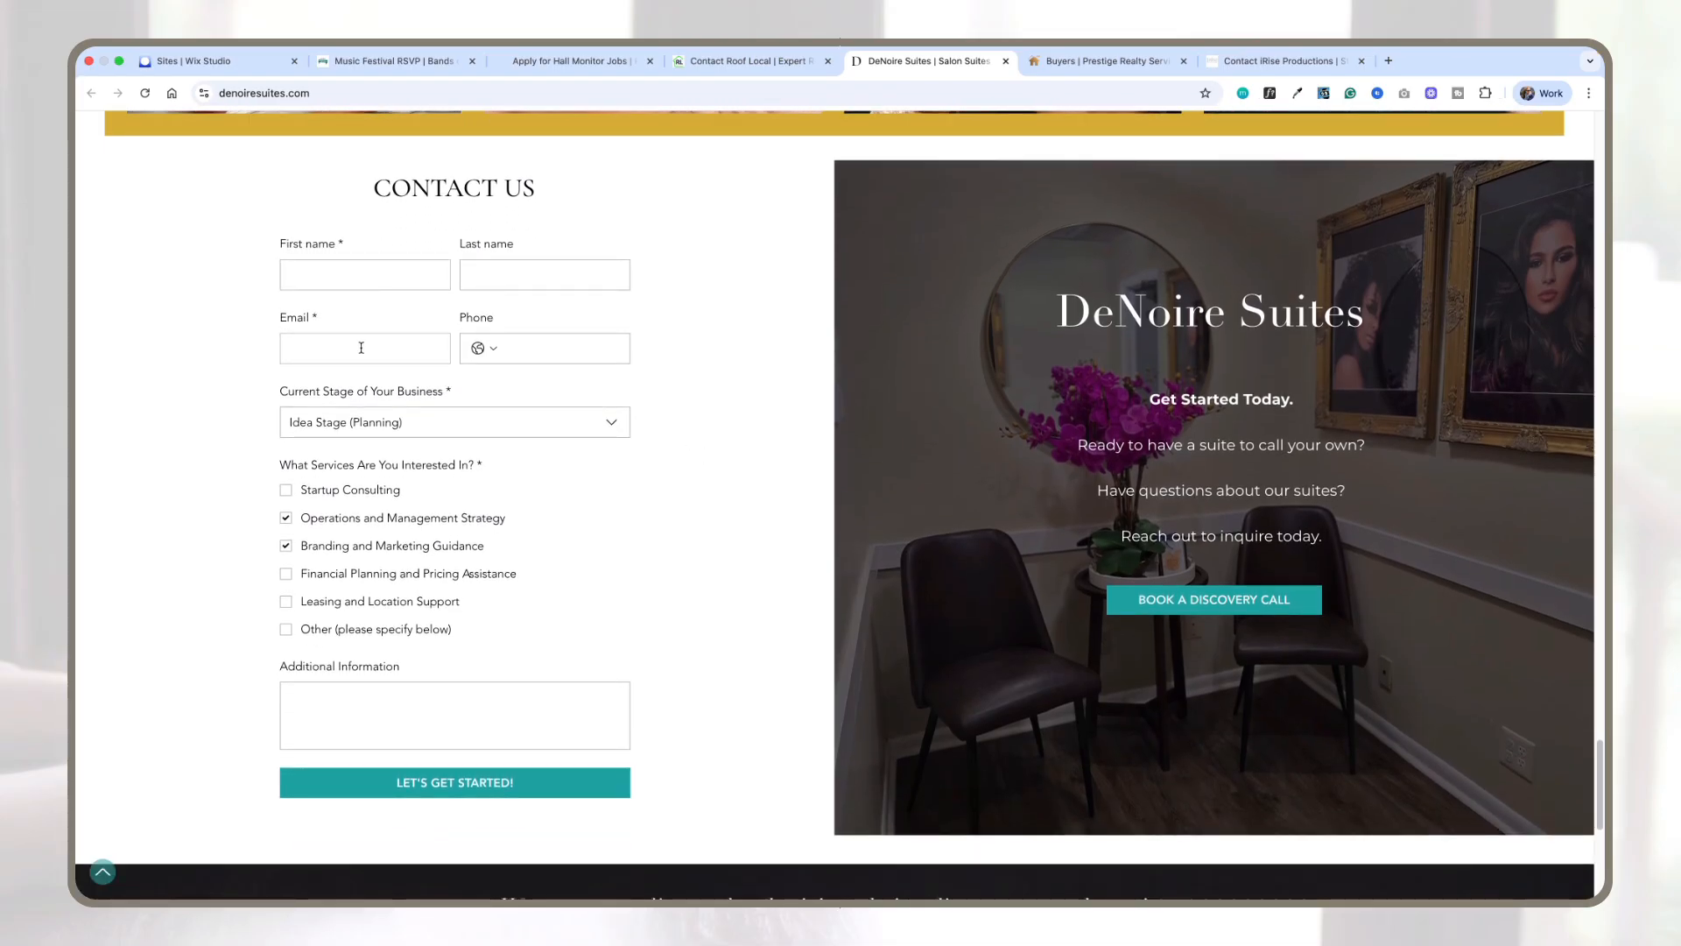
# Step: Try the business-stage dropdown and toggle the service checkboxes in the DeNoire Suites contact form
pyautogui.click(342, 428)
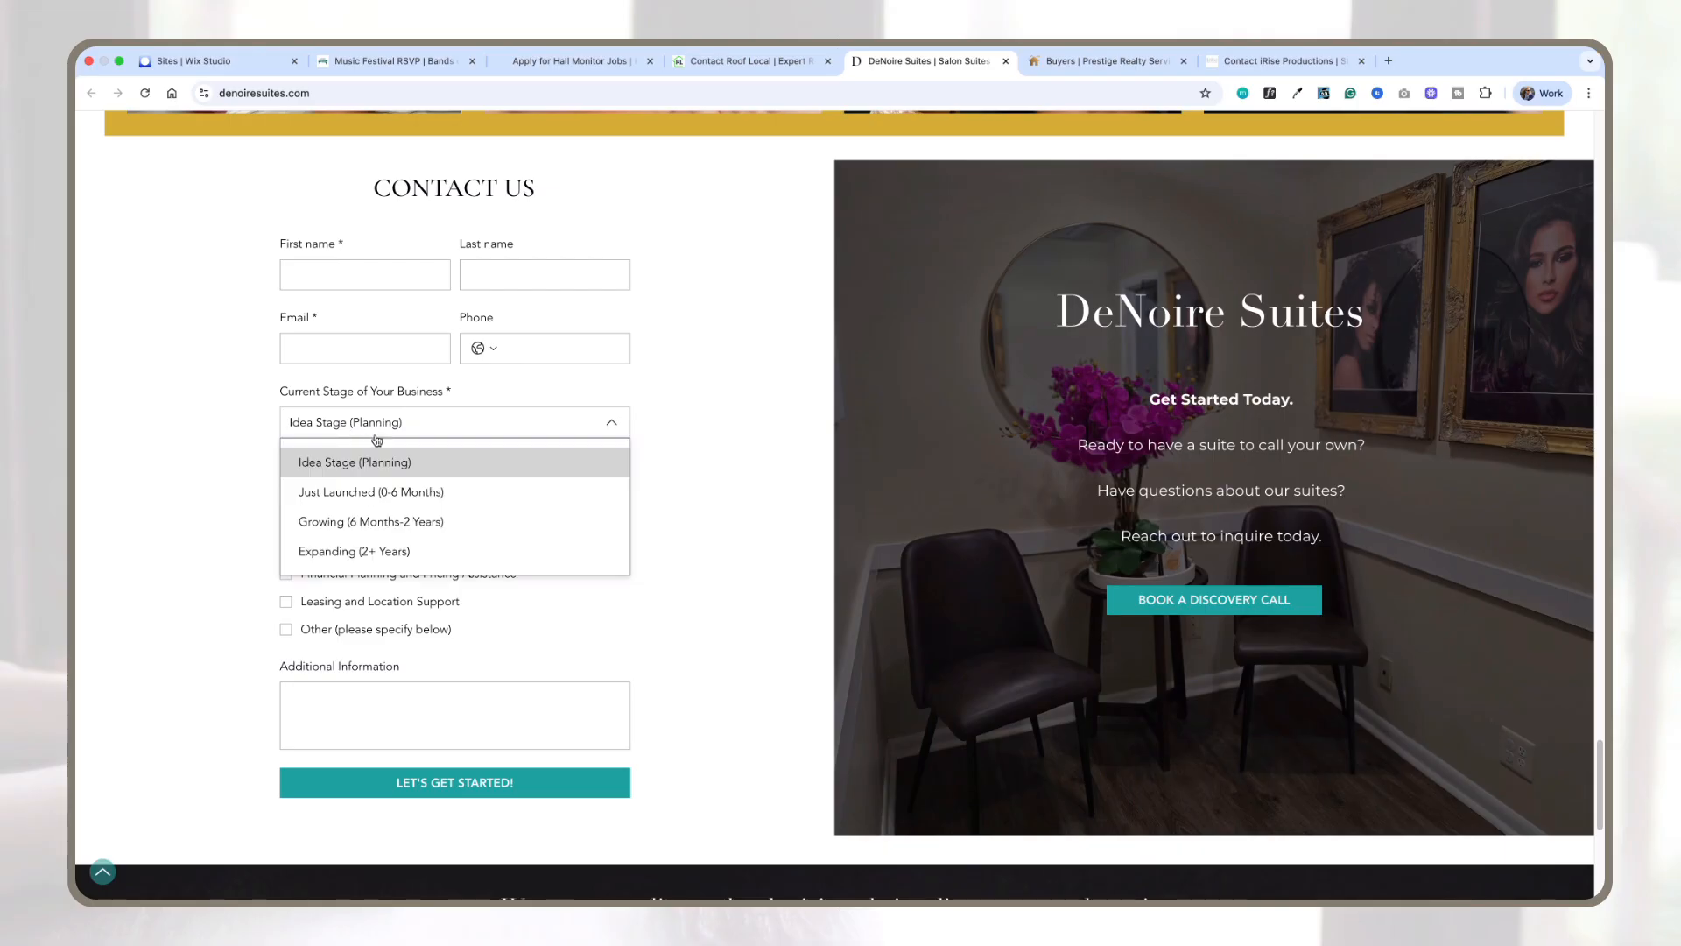
pyautogui.click(739, 500)
pyautogui.click(286, 490)
pyautogui.click(285, 518)
pyautogui.click(286, 547)
pyautogui.click(285, 574)
pyautogui.click(286, 547)
pyautogui.click(286, 518)
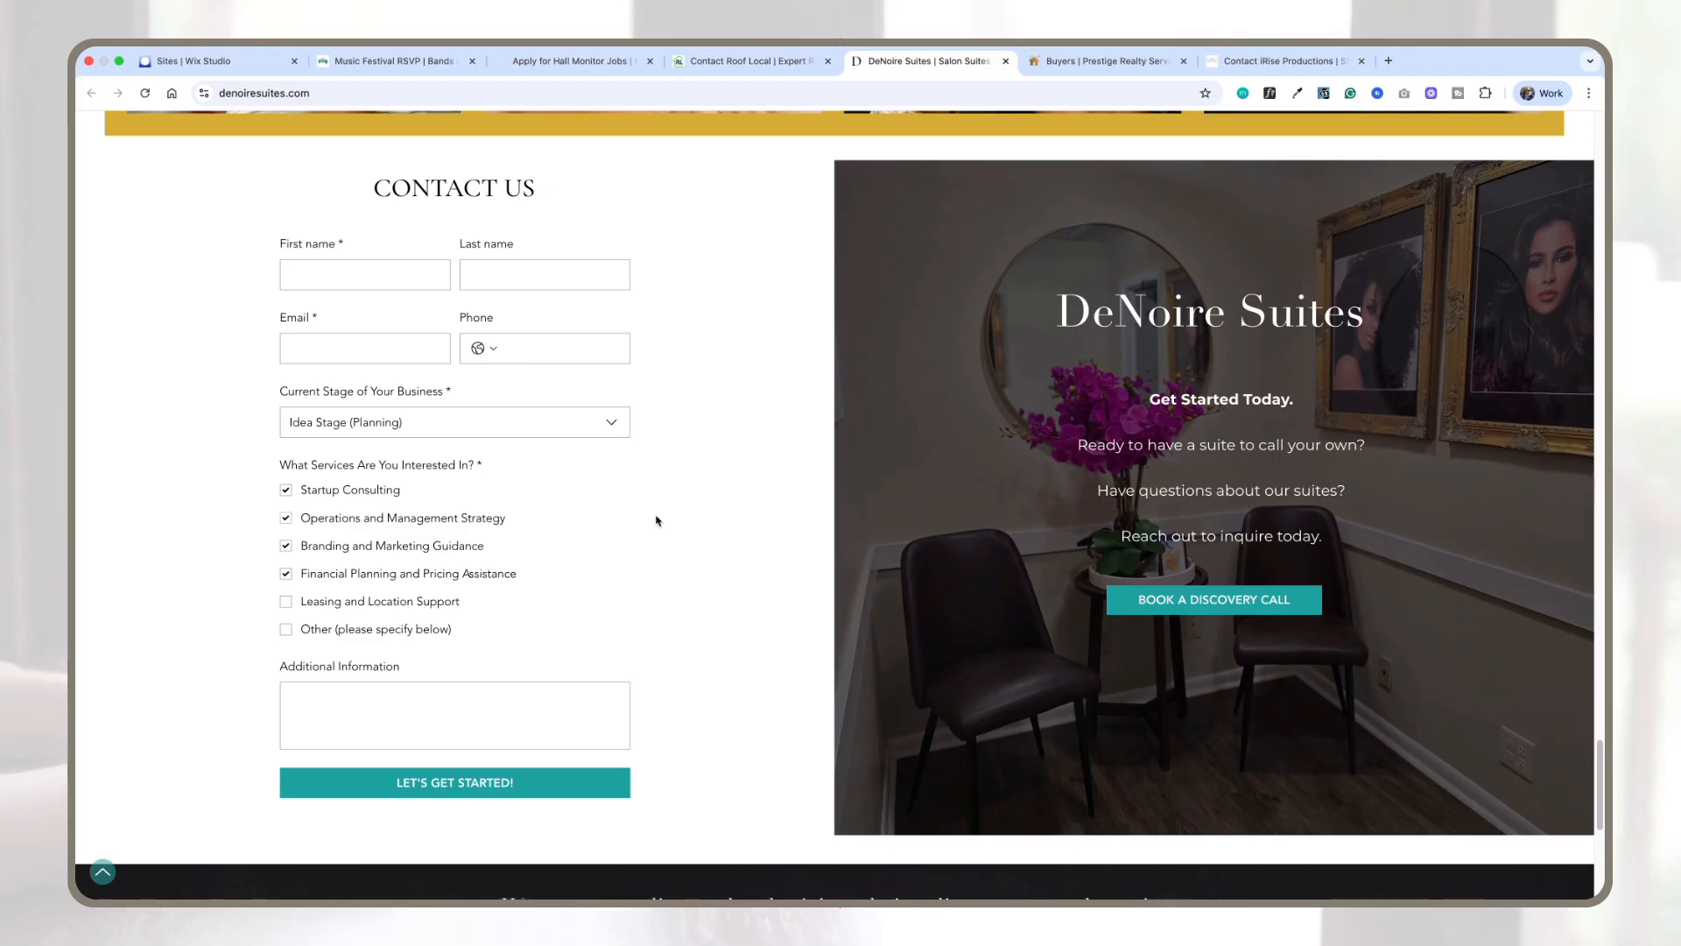
pyautogui.click(286, 491)
# Step: Switch to the Roof Local contact page and open its roof help dropdown
pyautogui.hotkey('ctrl', 'shift', 'Tab')
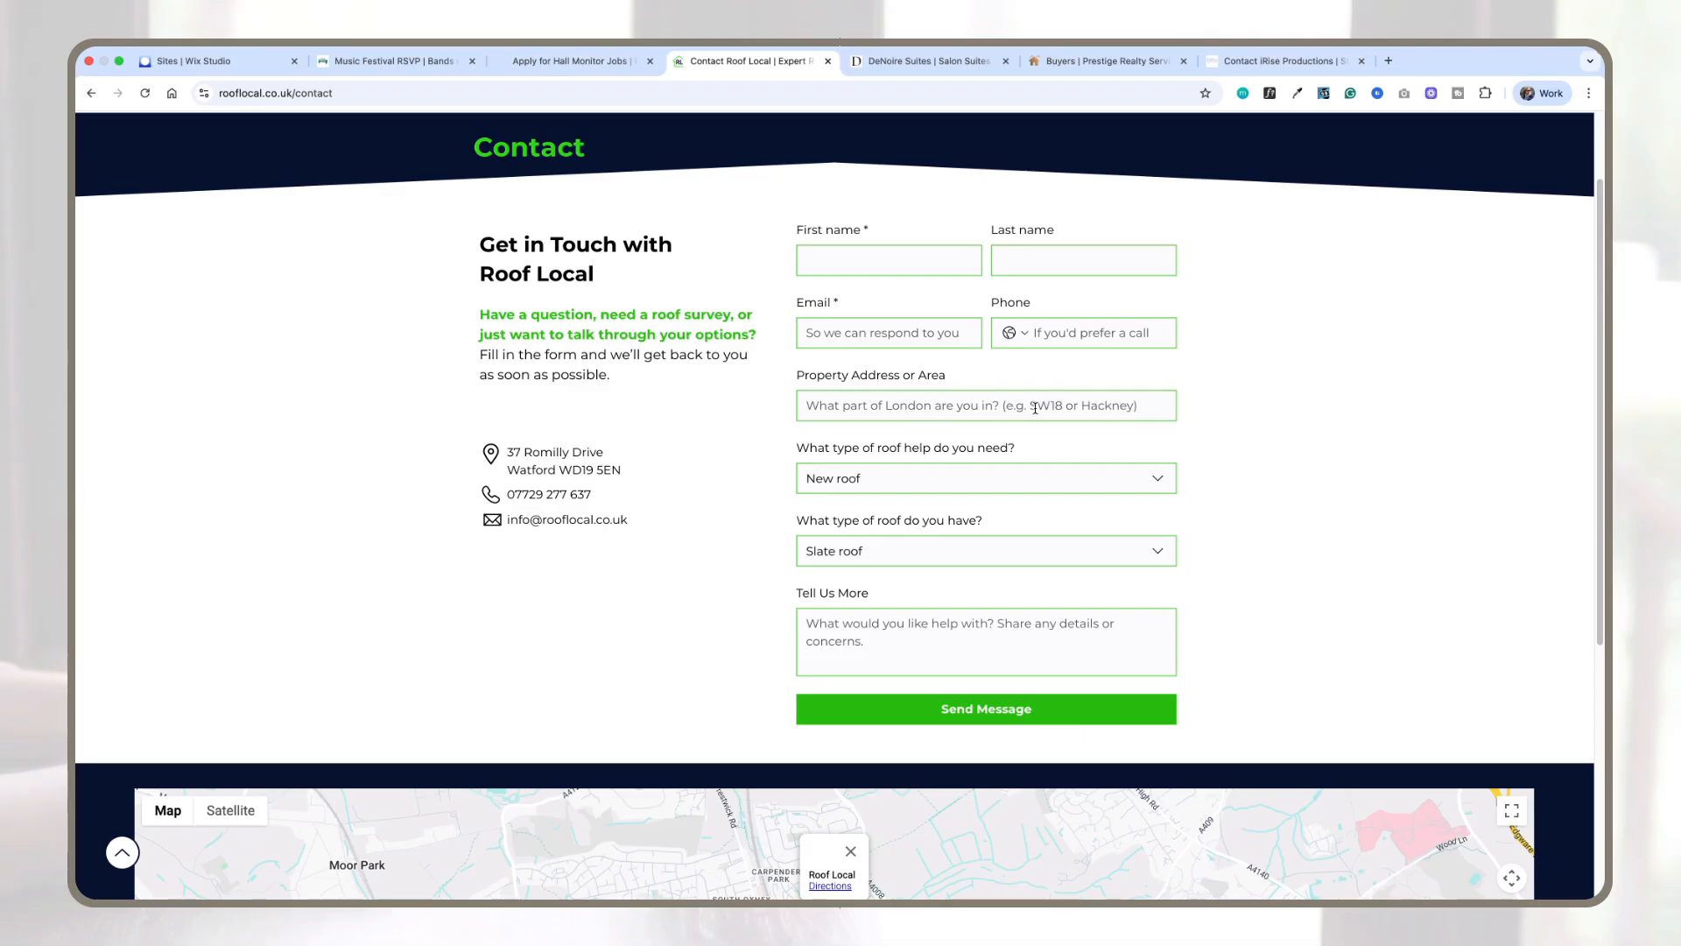
pyautogui.click(972, 479)
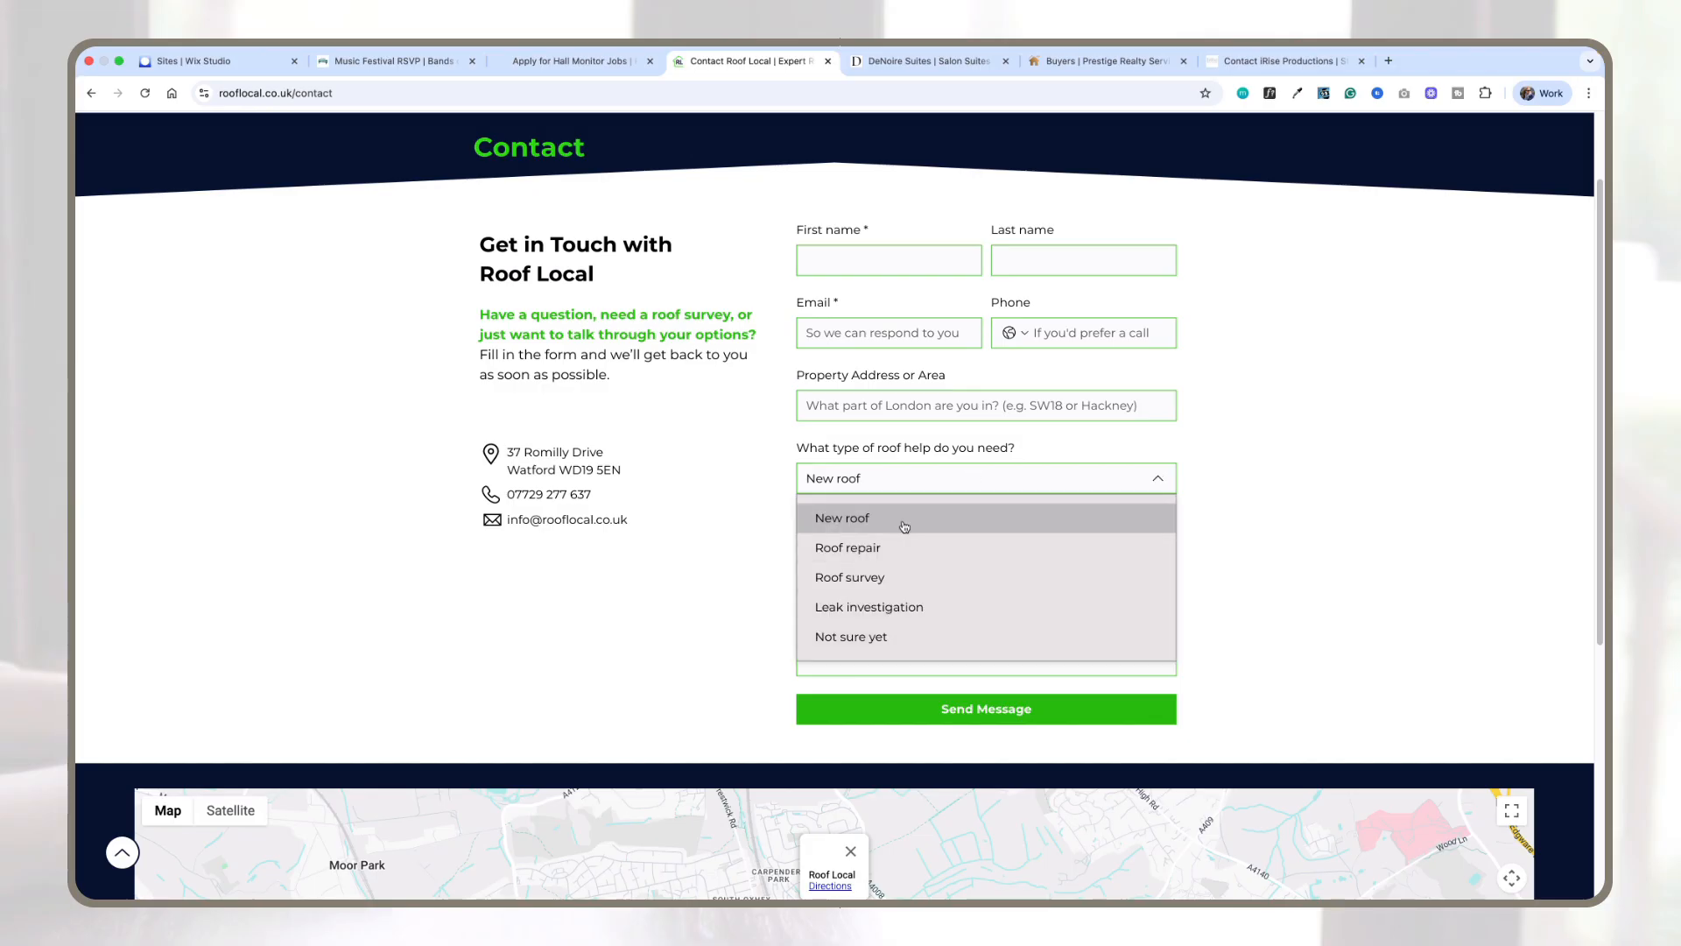
pyautogui.click(1238, 478)
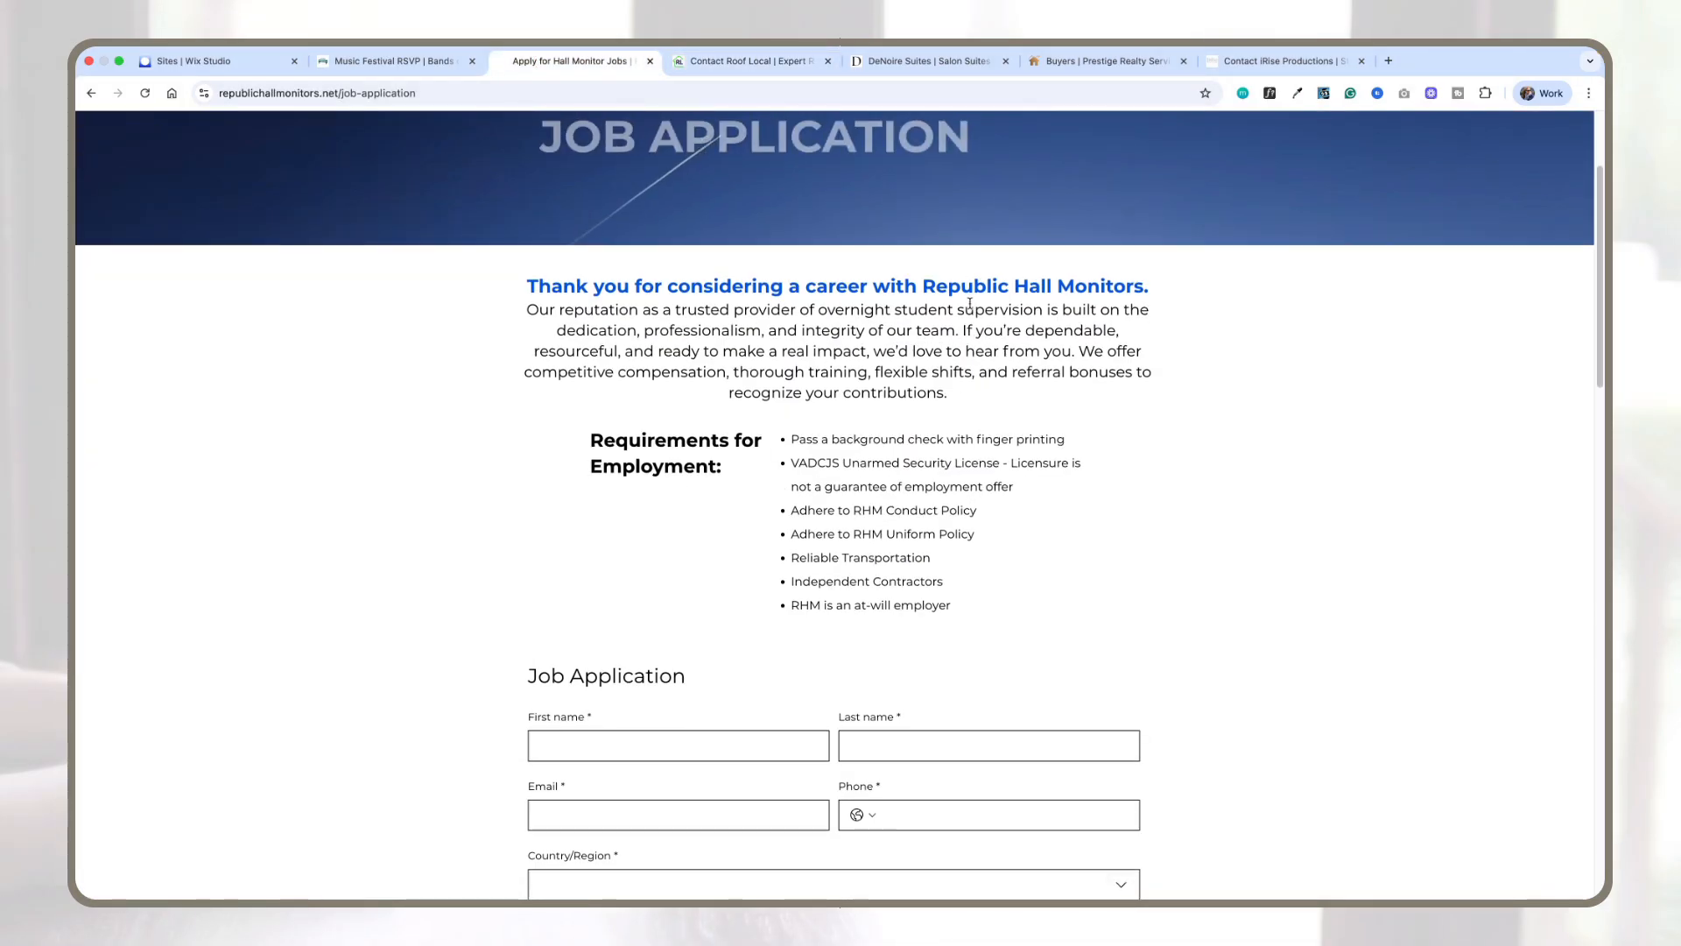
# Step: Scroll through the Republic Hall Monitors job application form
pyautogui.scroll(-2, 969, 303)
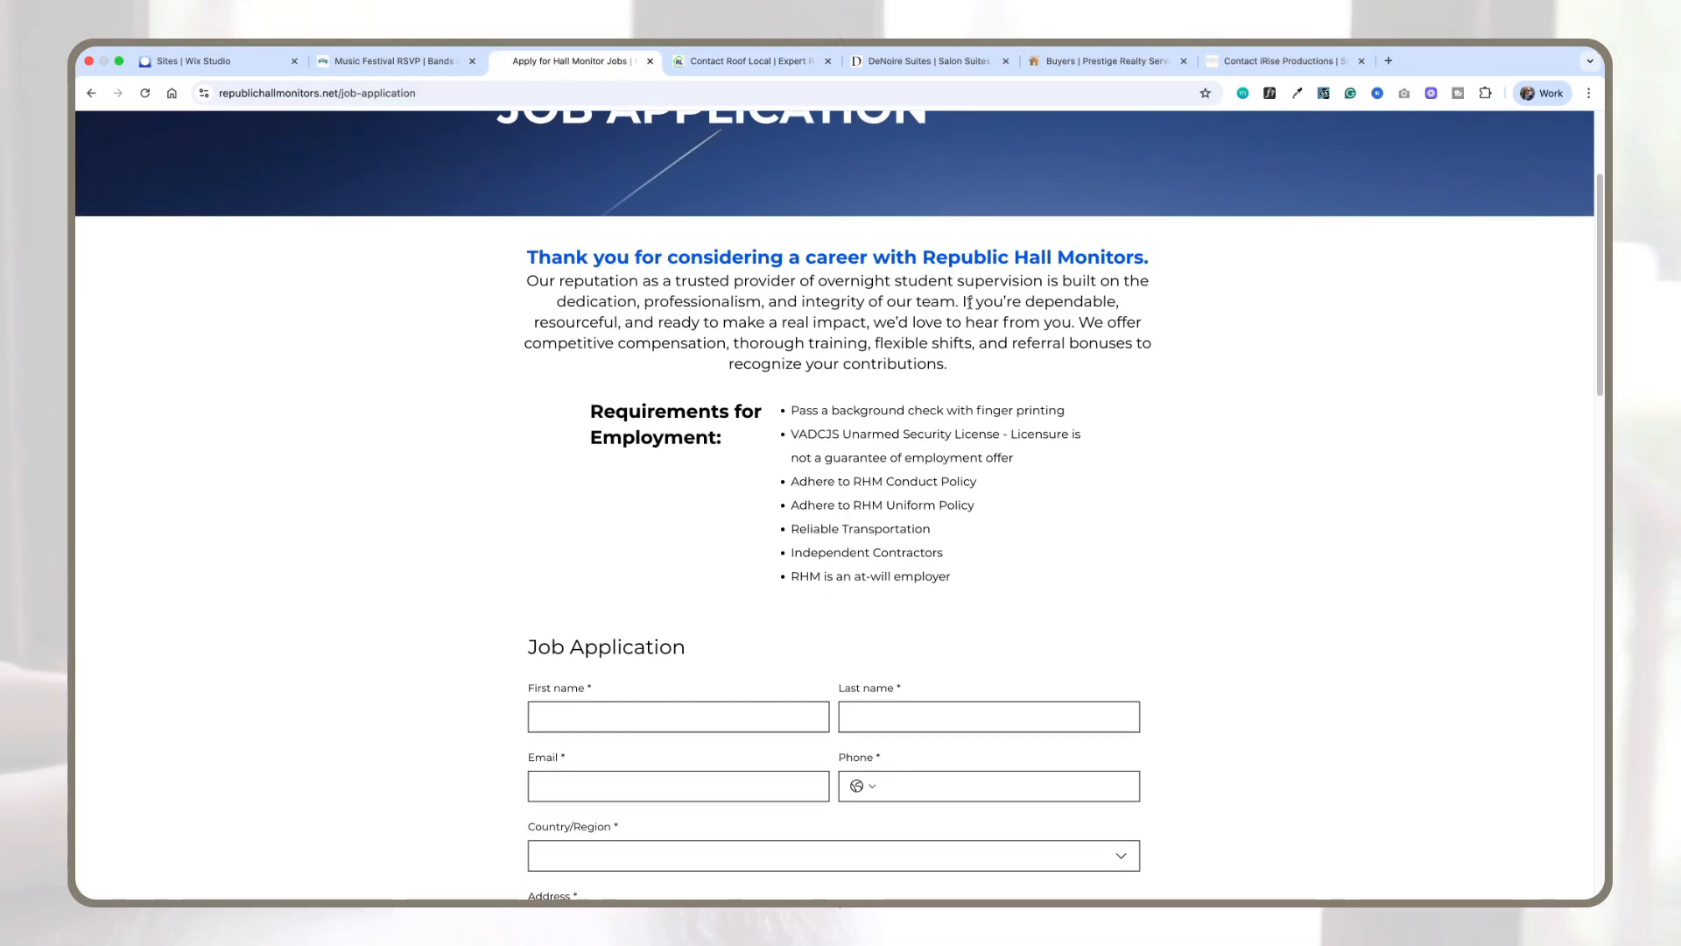
pyautogui.scroll(-3, 969, 304)
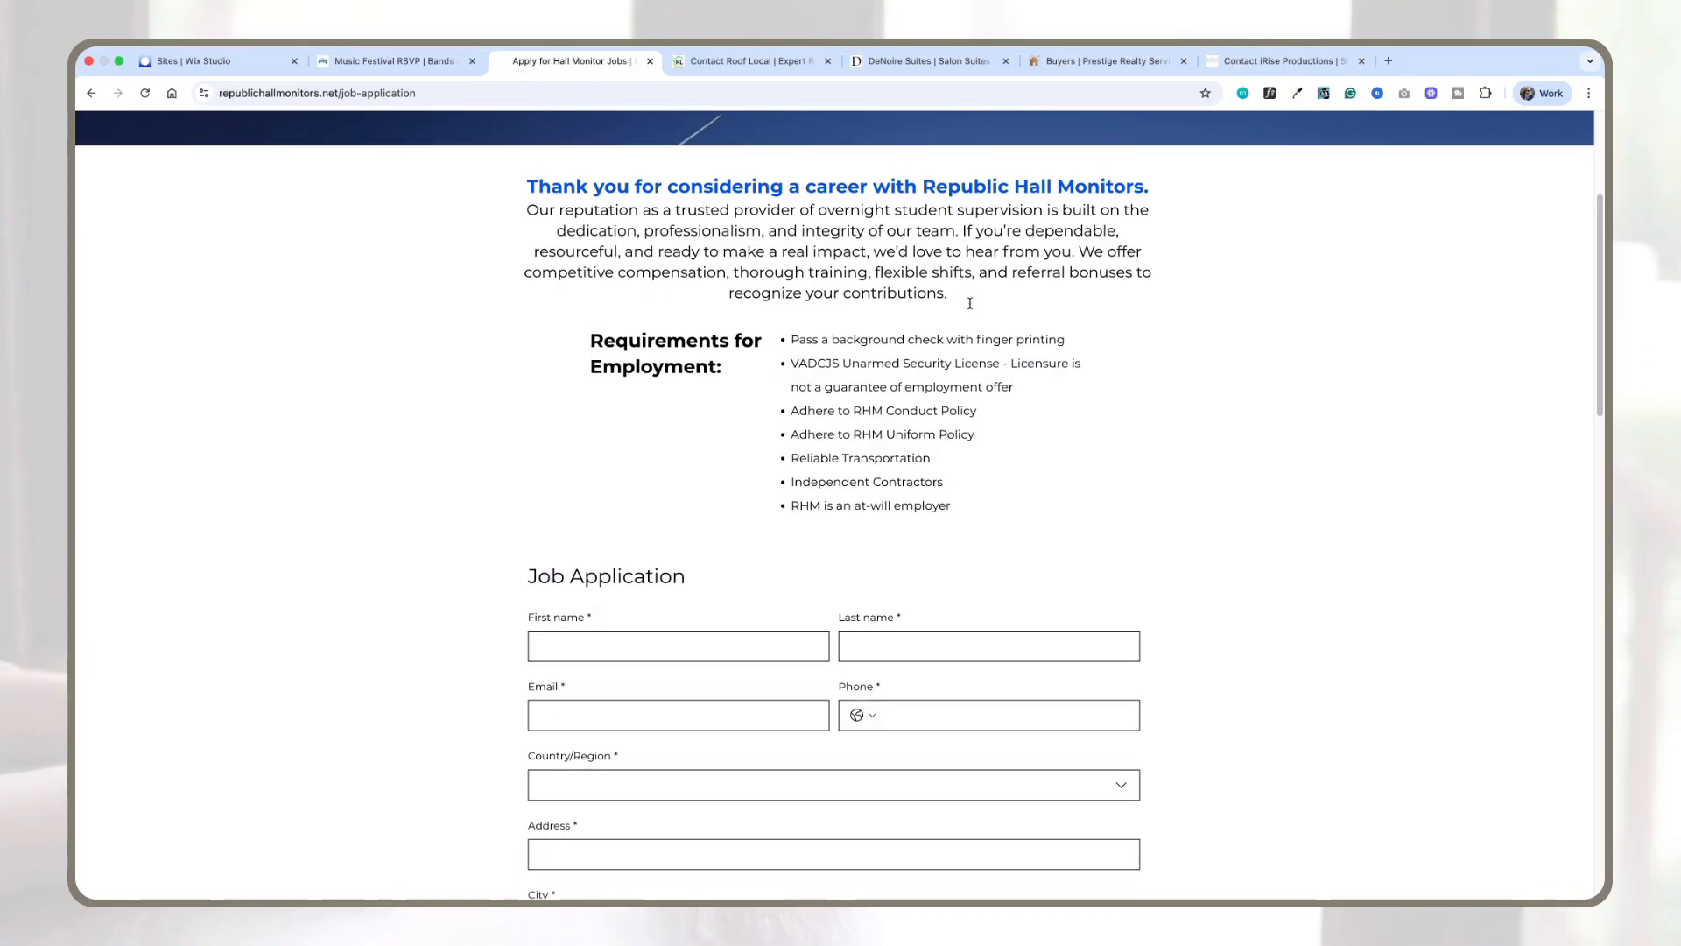
pyautogui.scroll(-6, 680, 270)
pyautogui.scroll(-2, 691, 297)
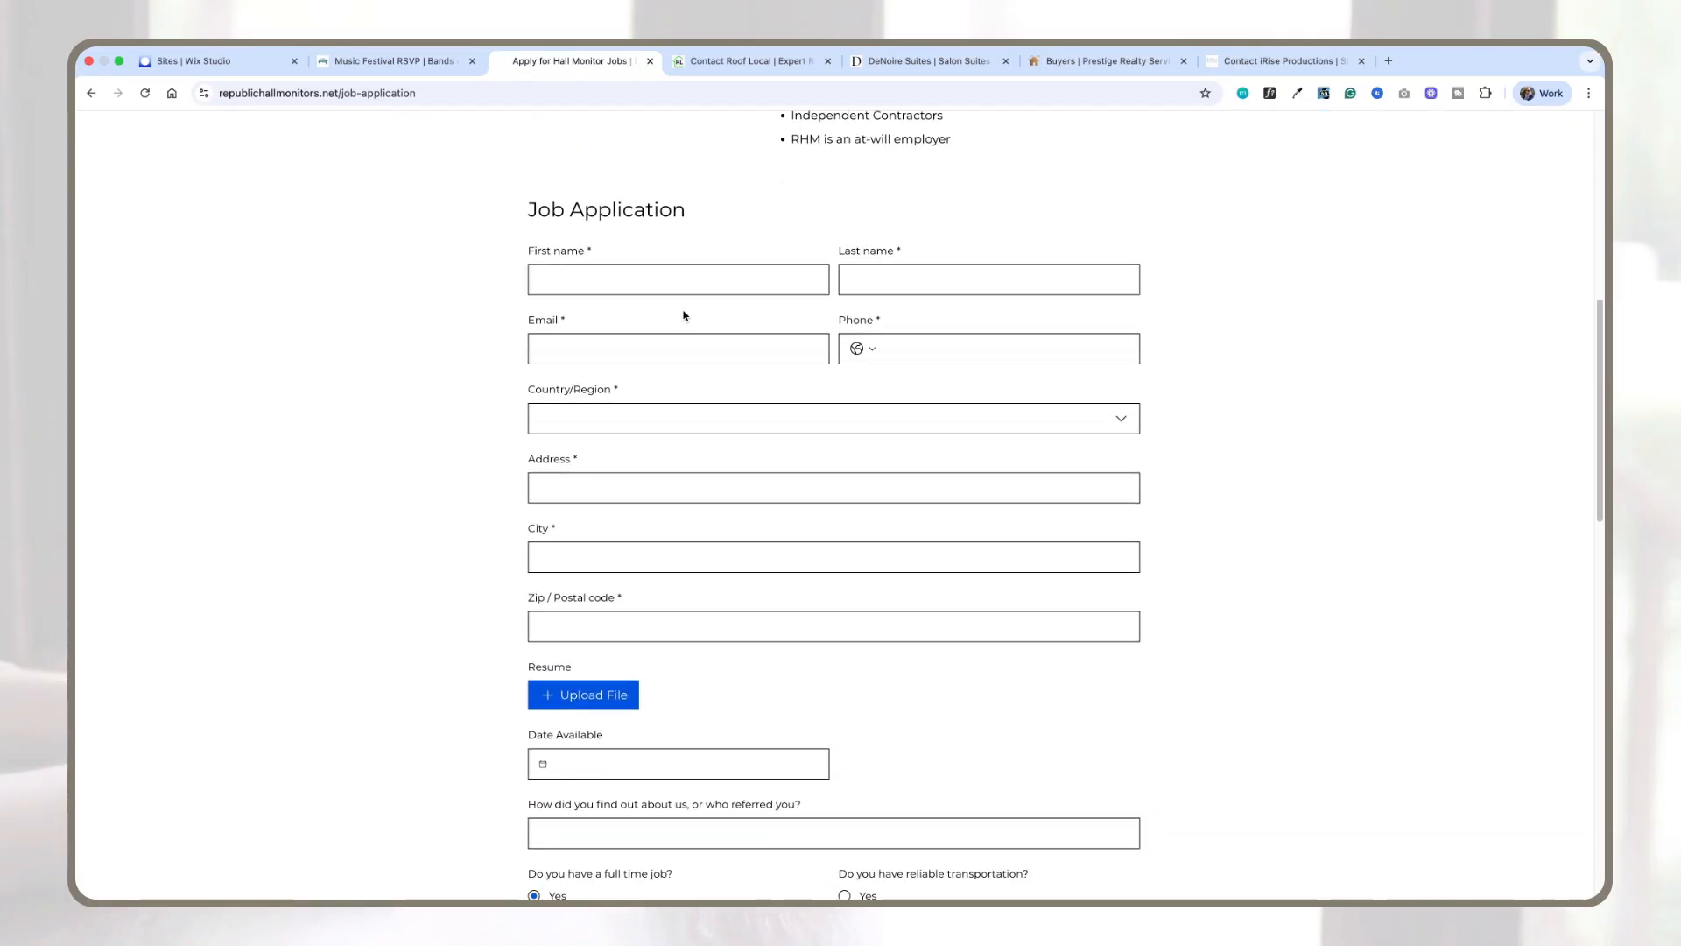
pyautogui.scroll(-5, 600, 419)
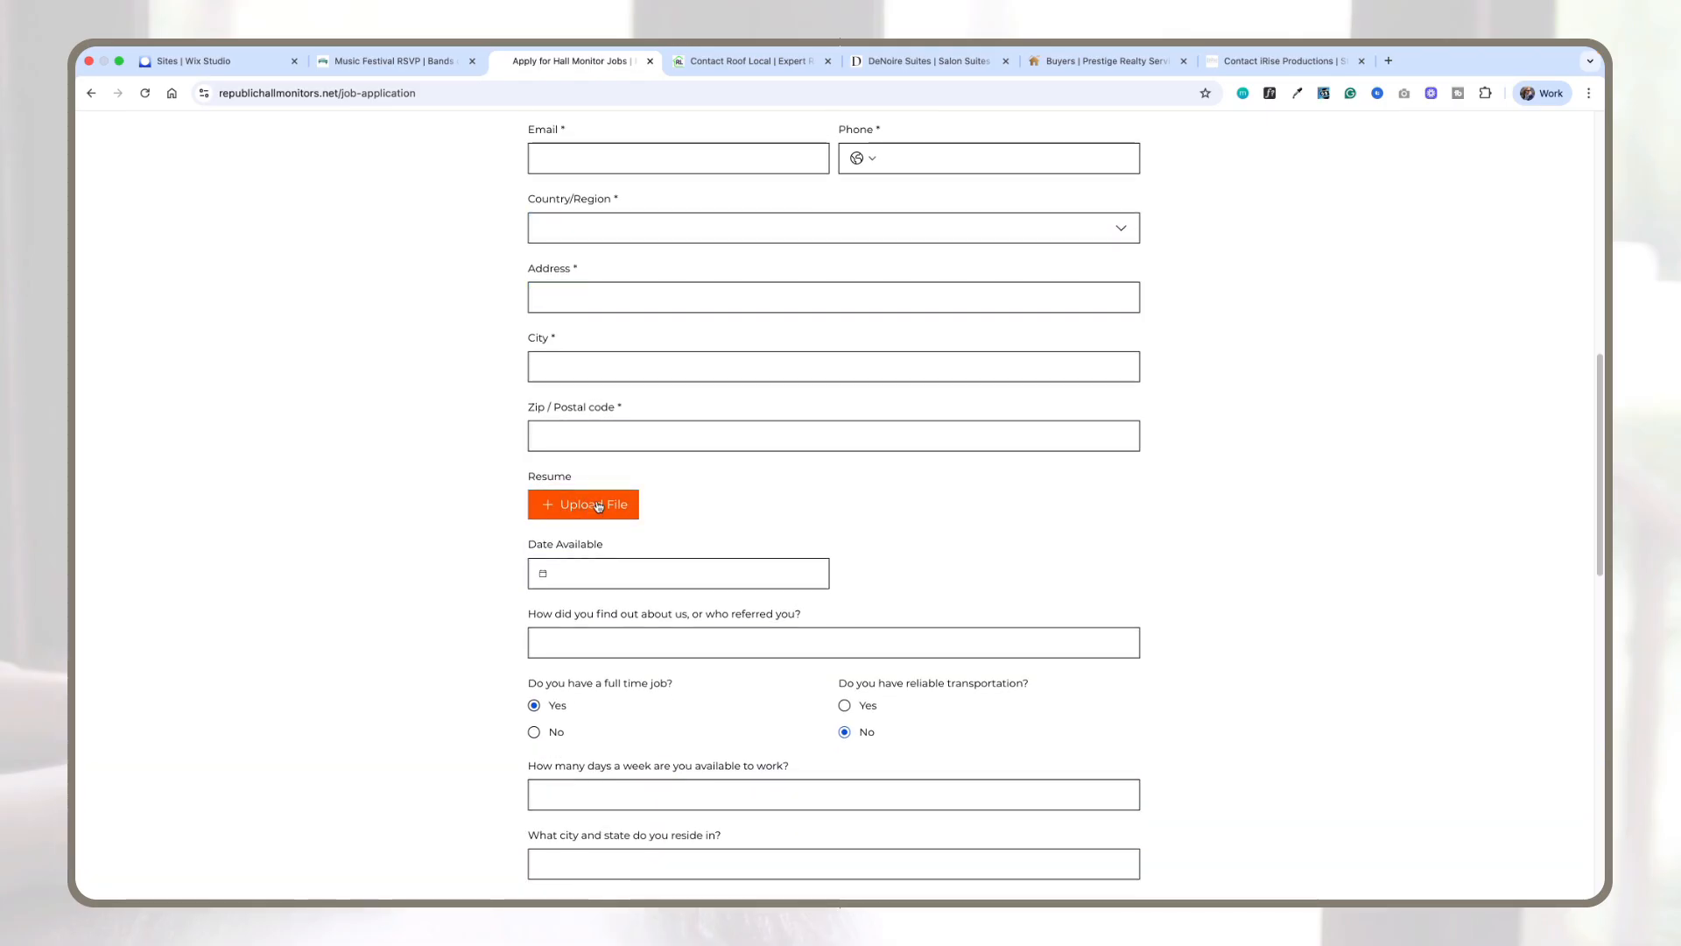
pyautogui.scroll(-4, 730, 480)
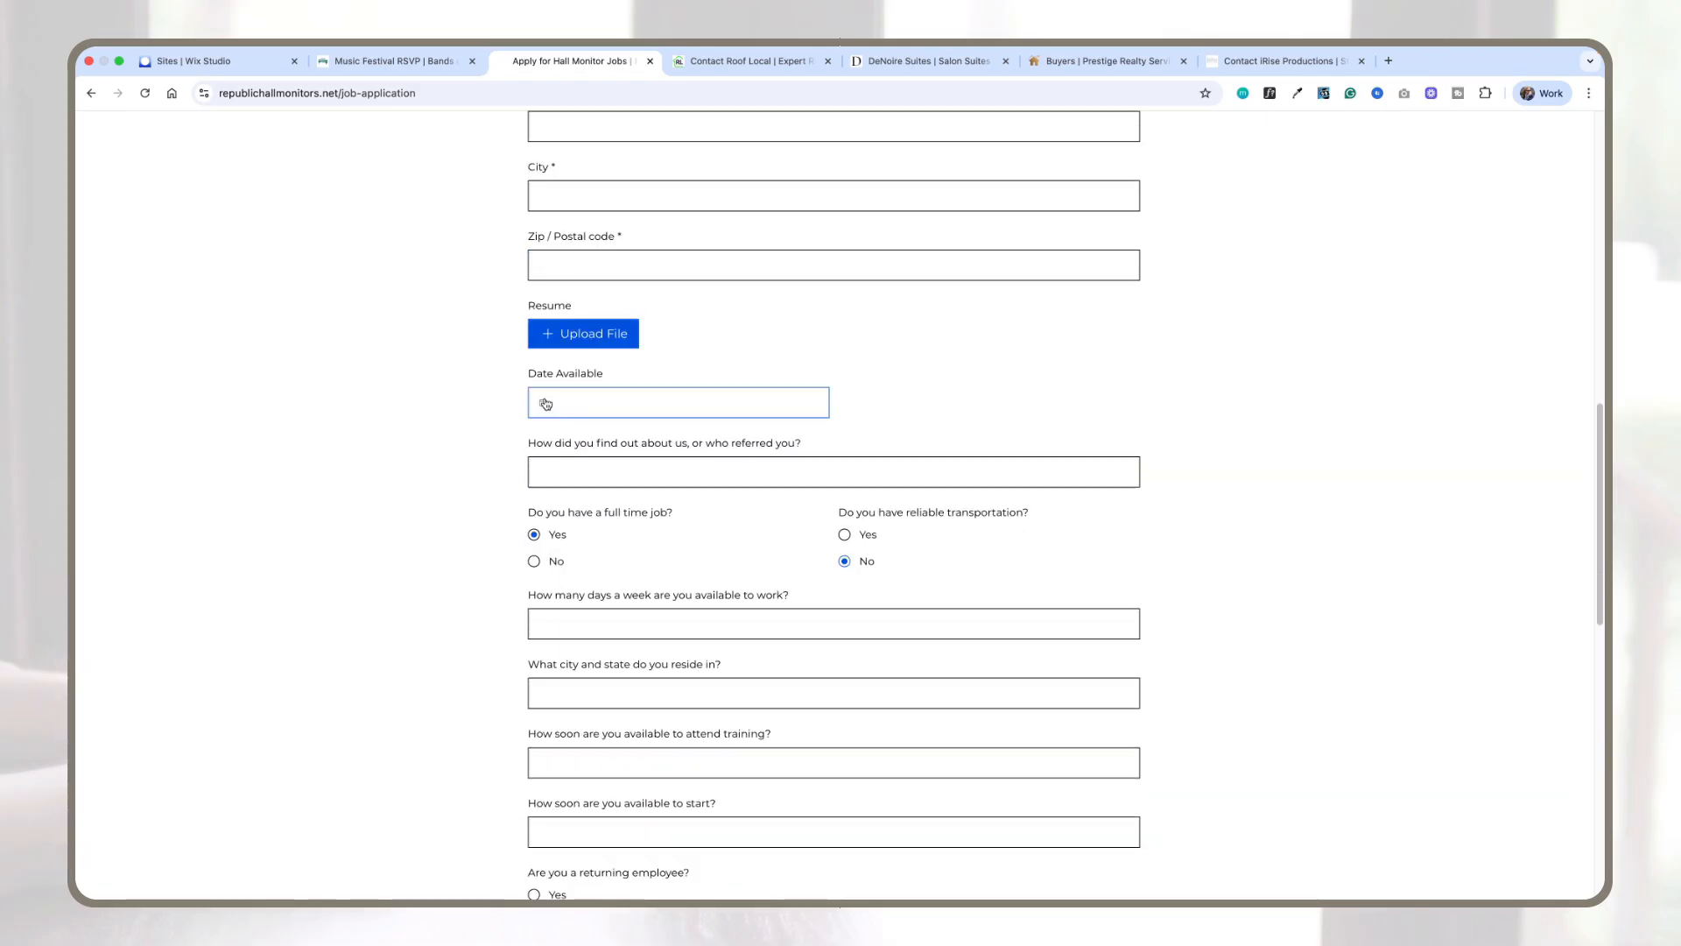
# Step: Try the date field, full-time job radio buttons and confirmation checkboxes in the job application form
pyautogui.click(578, 412)
pyautogui.click(970, 409)
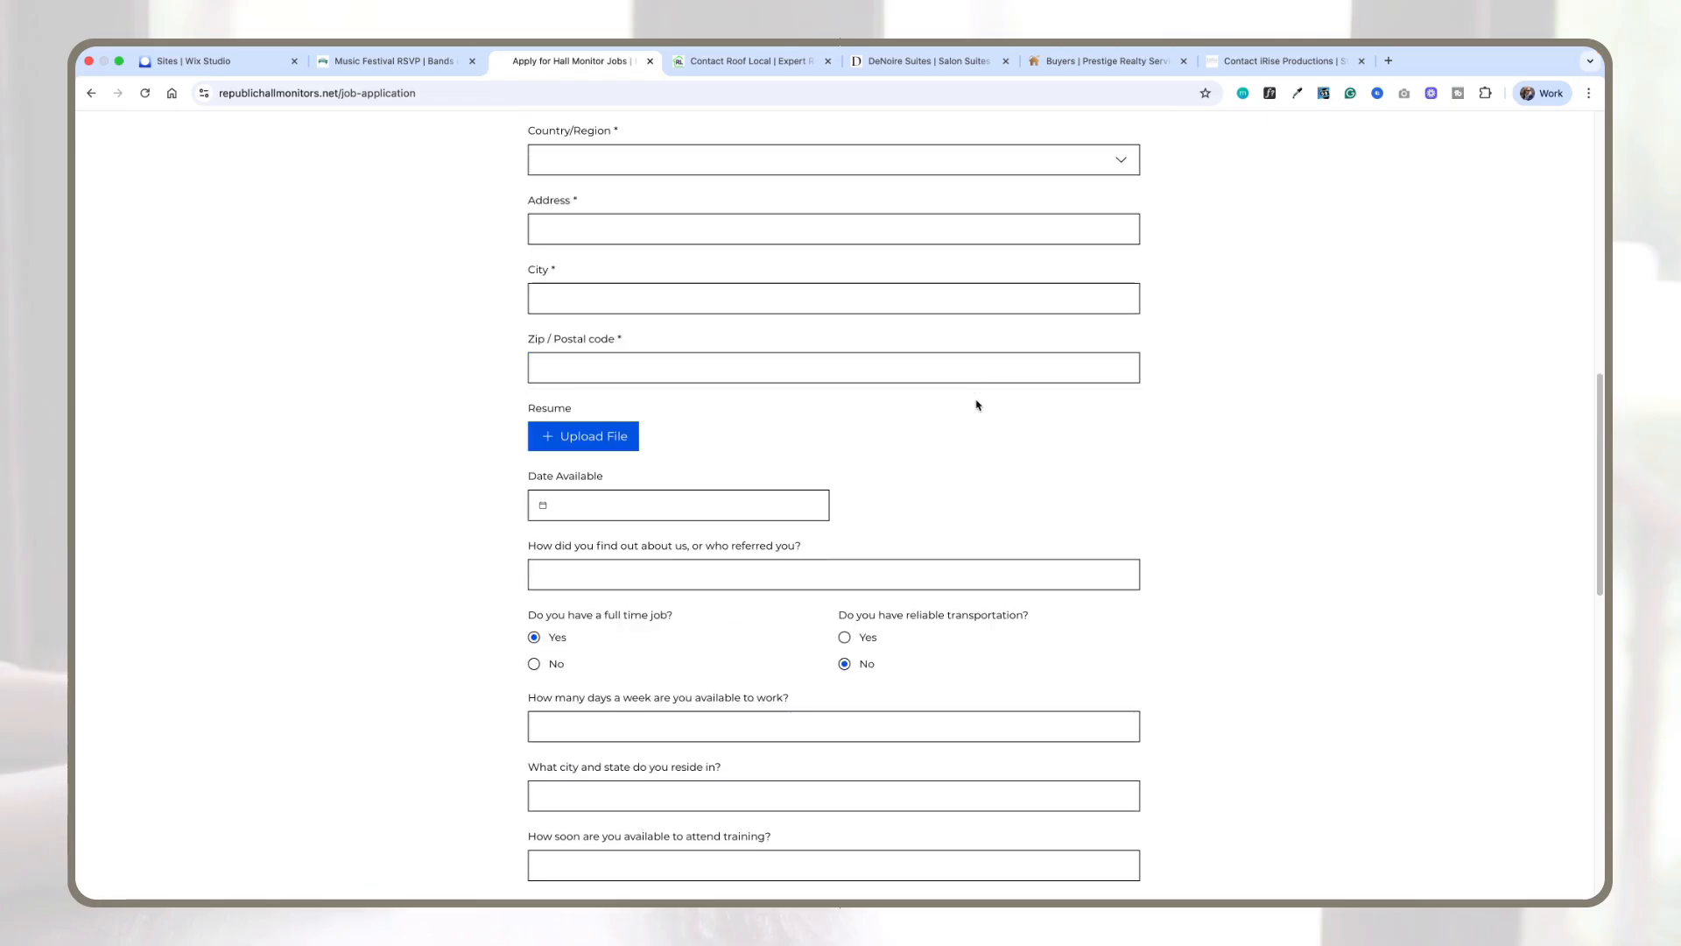
pyautogui.scroll(-5, 908, 424)
pyautogui.click(535, 453)
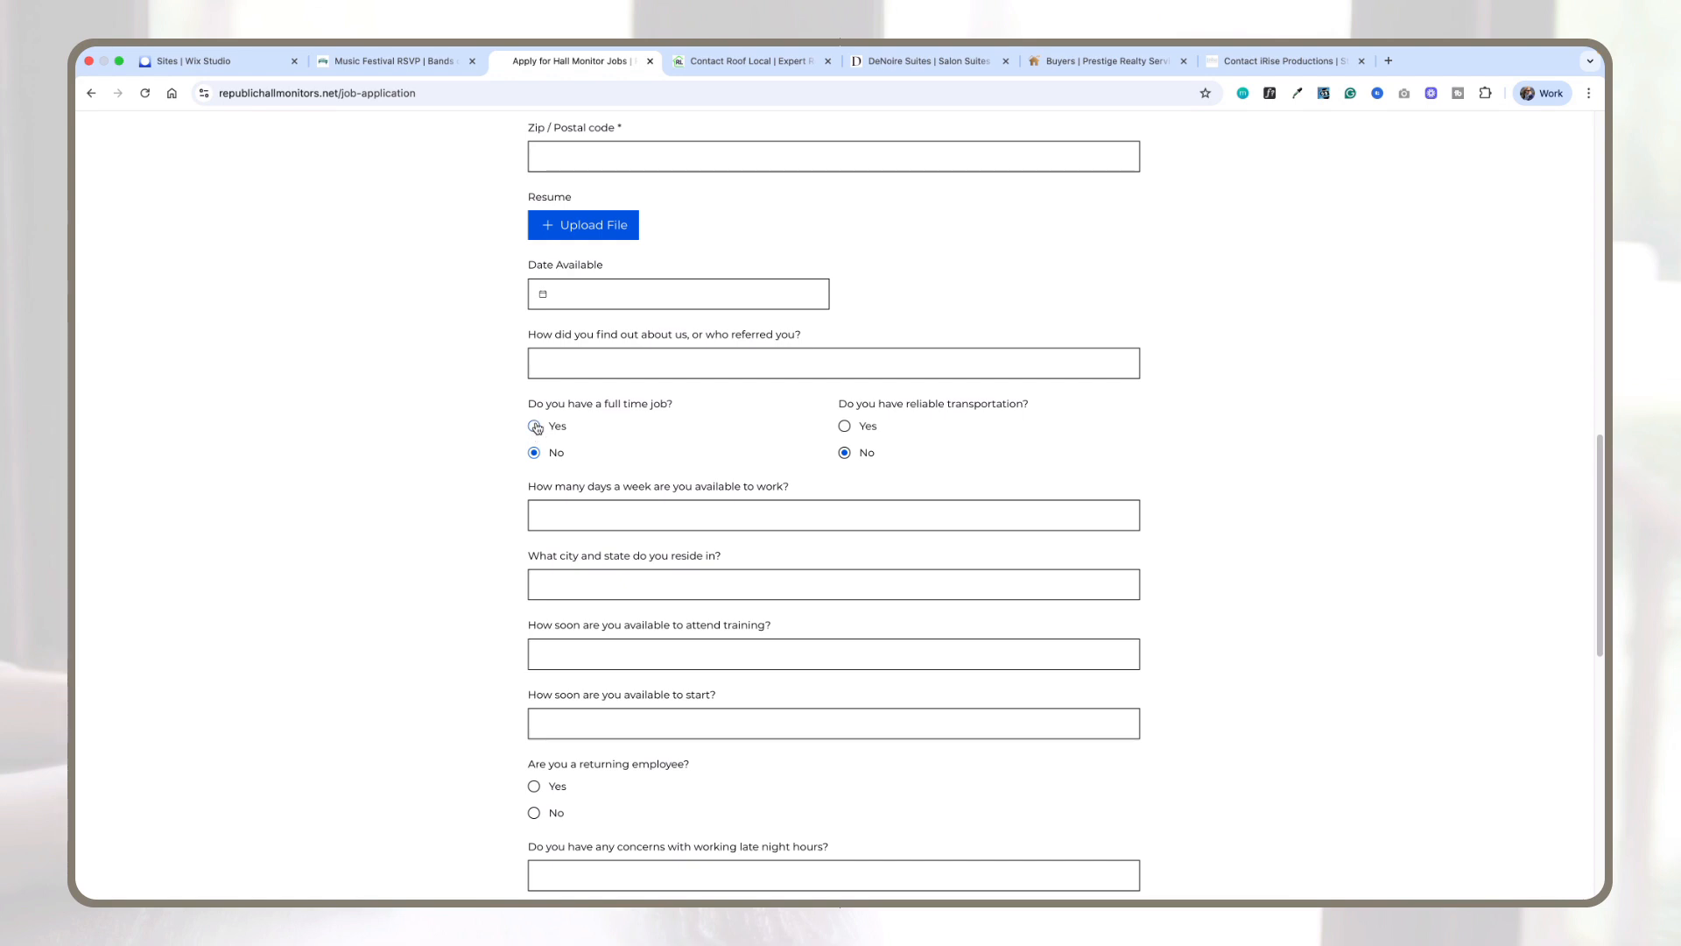
pyautogui.scroll(-3, 818, 319)
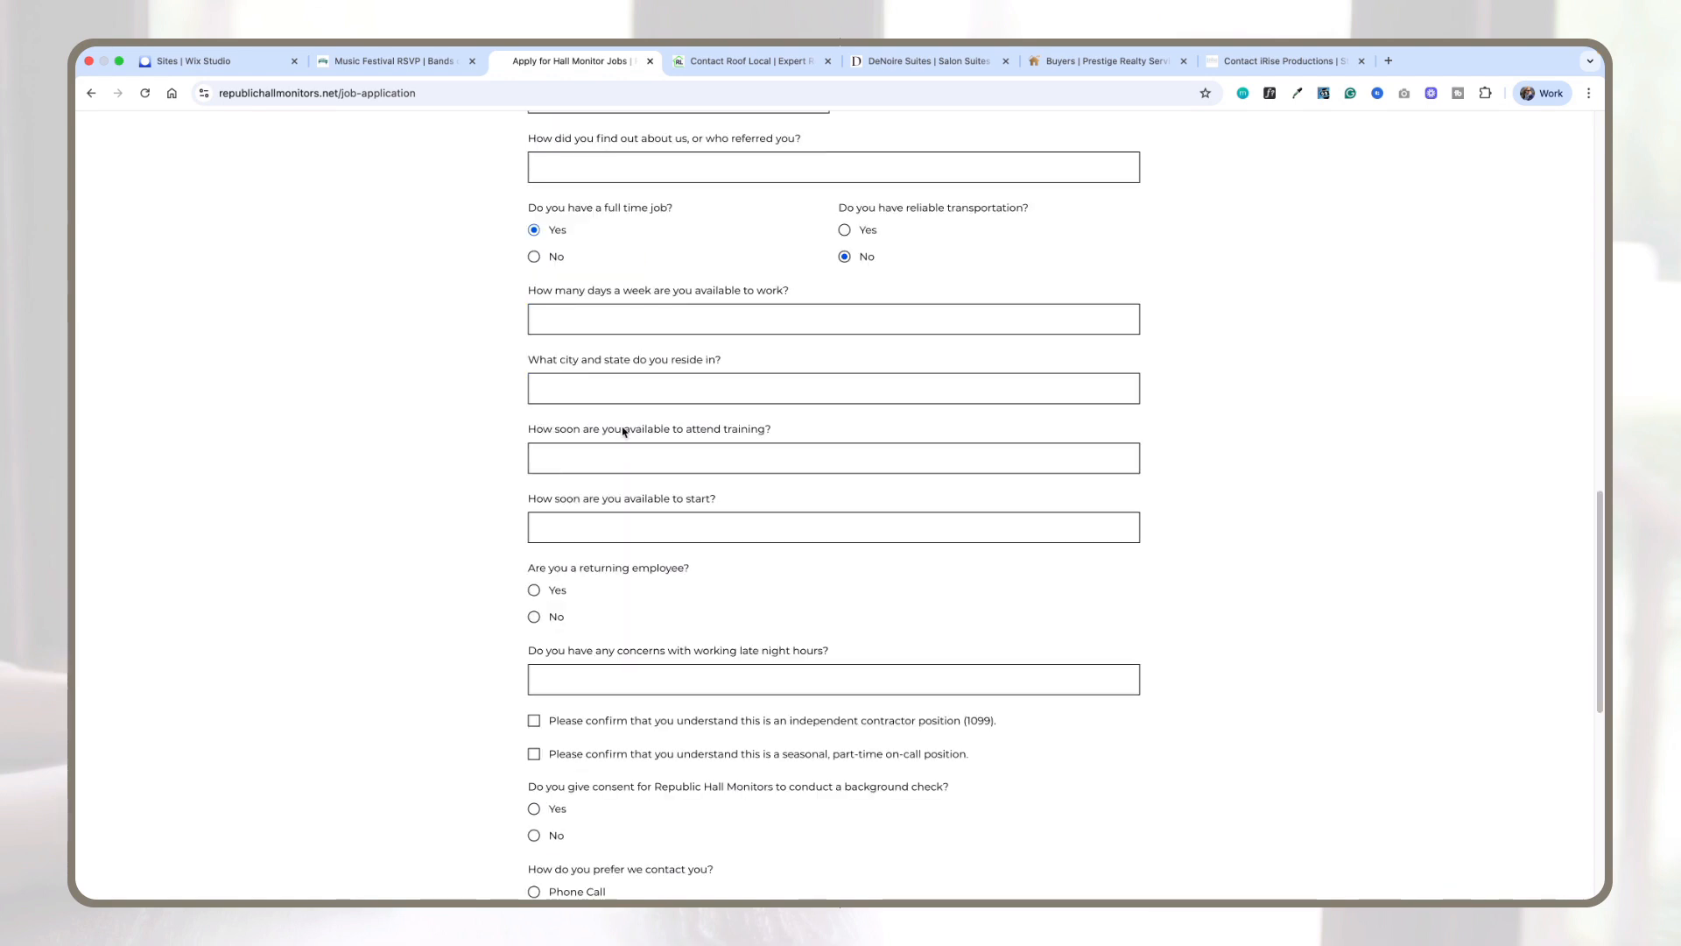
pyautogui.scroll(-4, 739, 432)
pyautogui.click(535, 406)
pyautogui.click(534, 438)
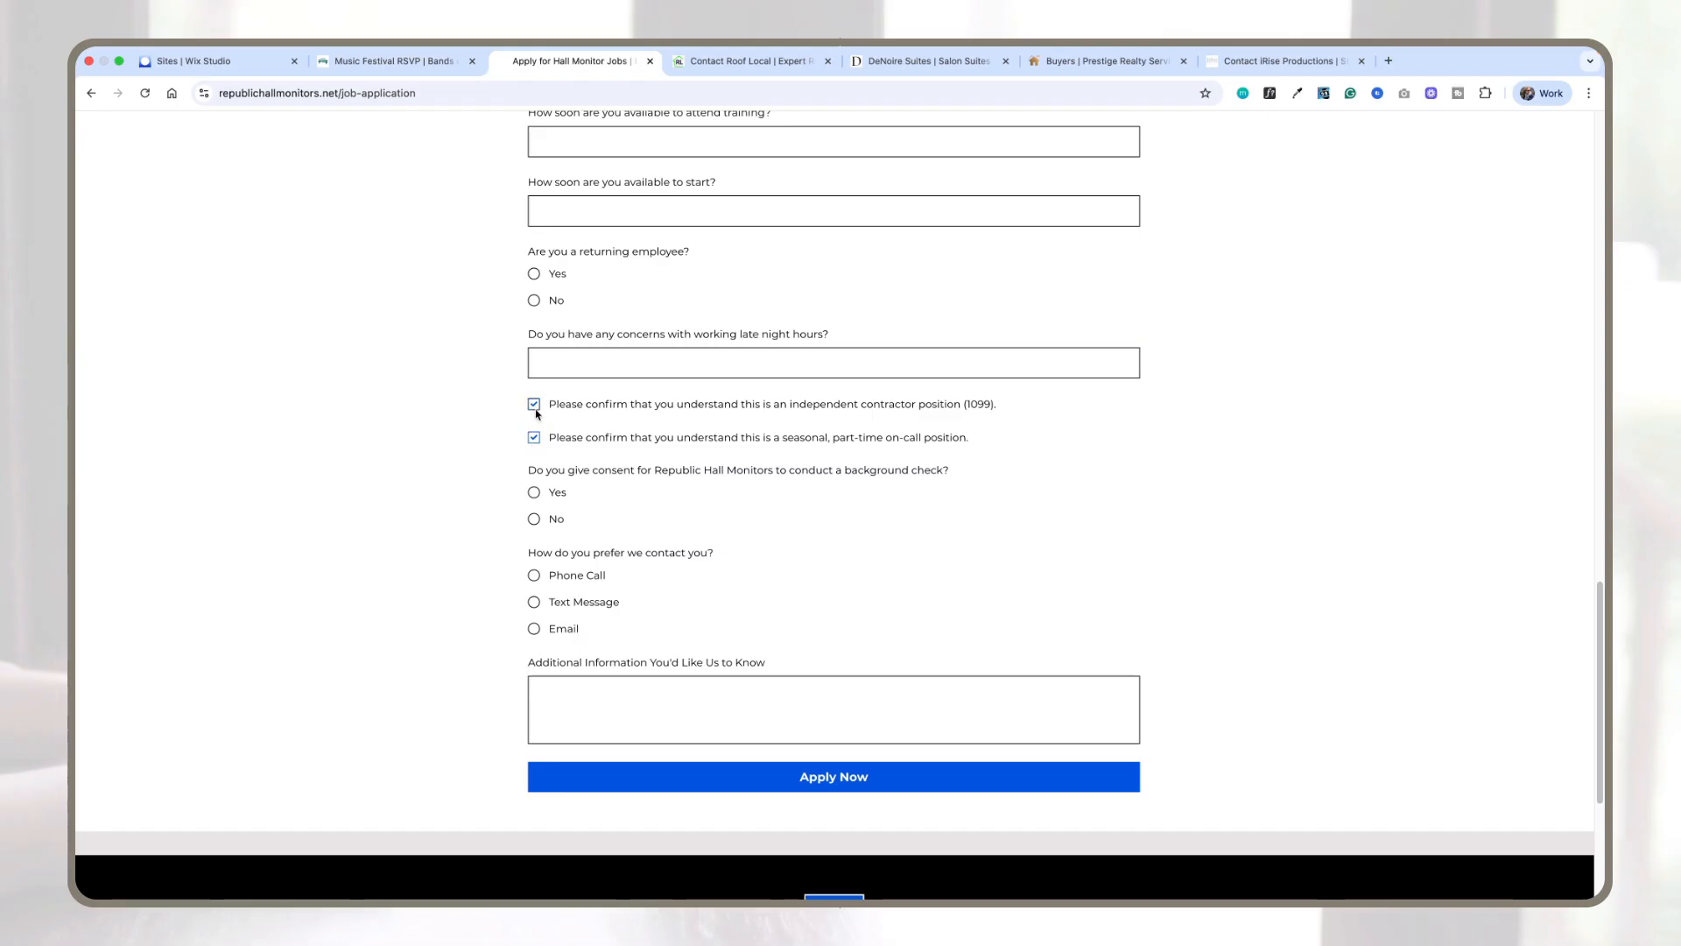
pyautogui.click(534, 405)
pyautogui.click(534, 438)
# Step: Scroll back through the job application form's fields up to the page header
pyautogui.scroll(-1, 622, 421)
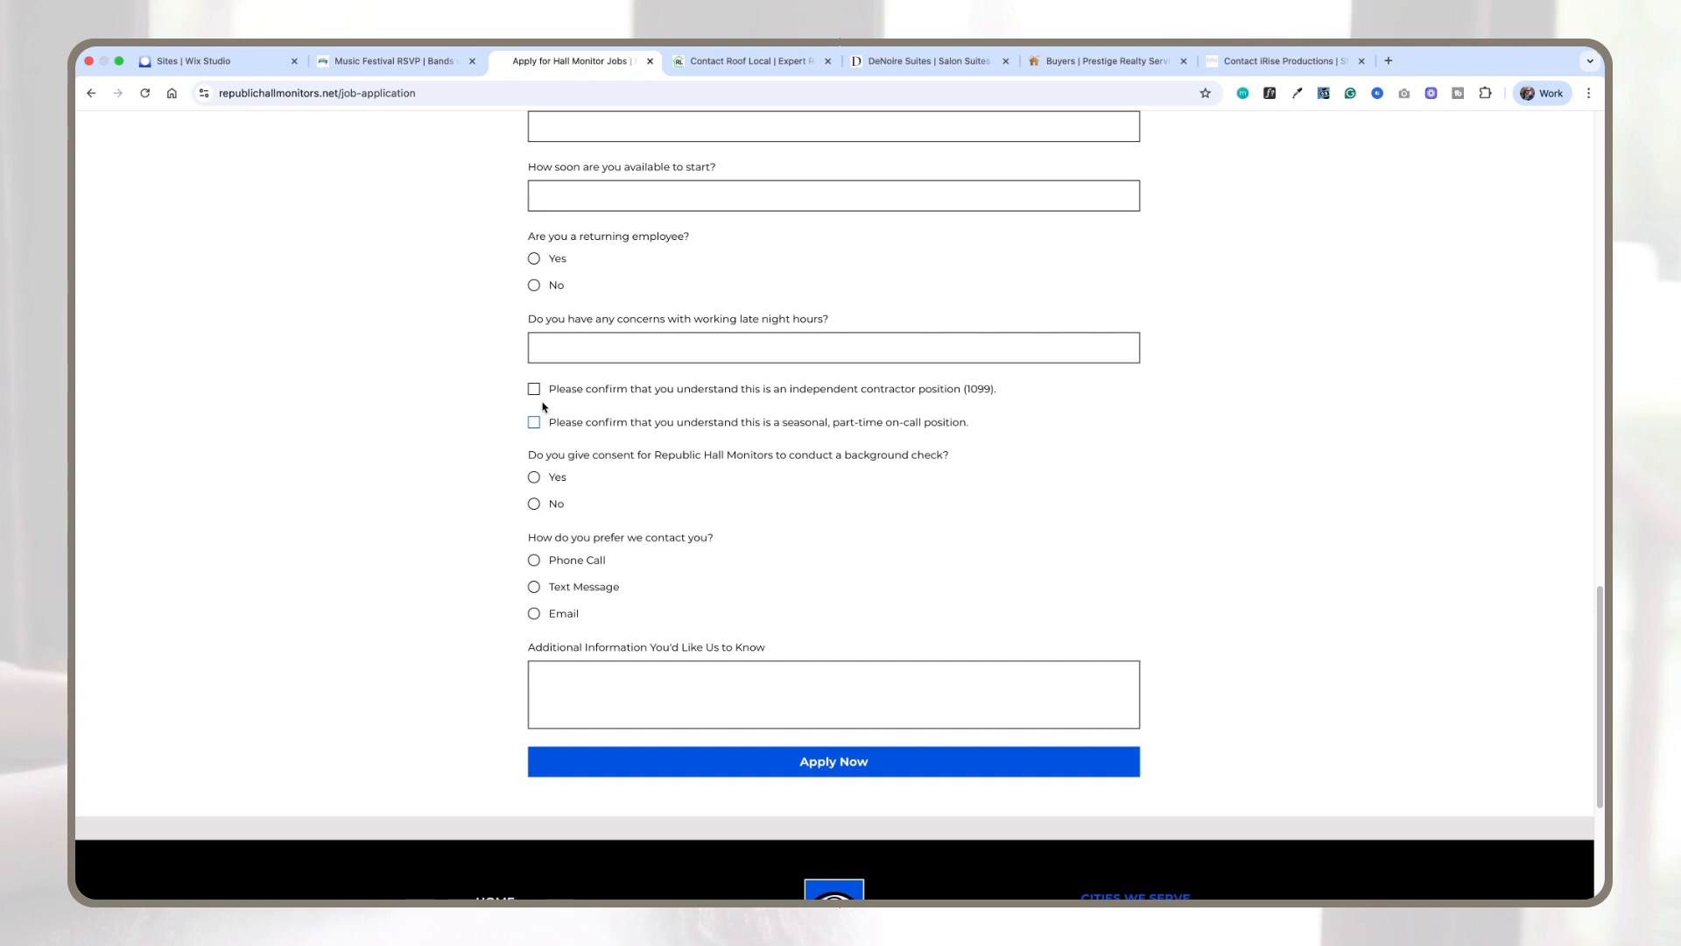
pyautogui.scroll(-1, 672, 415)
pyautogui.scroll(10, 766, 594)
pyautogui.scroll(6, 766, 594)
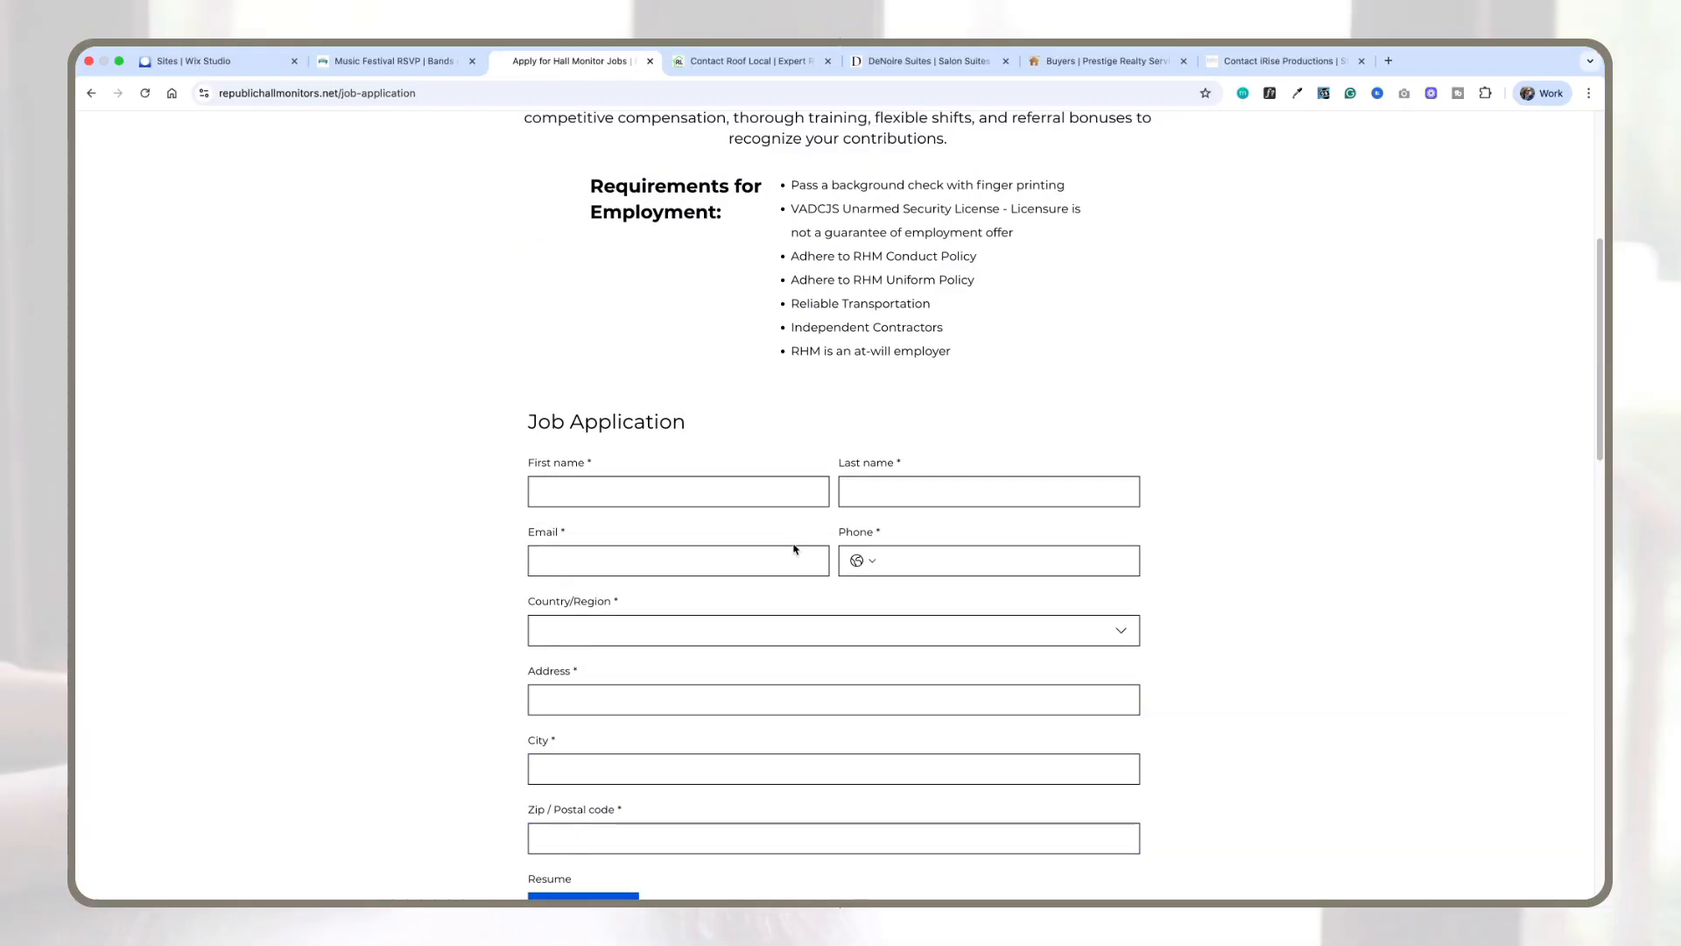
pyautogui.scroll(-3, 793, 483)
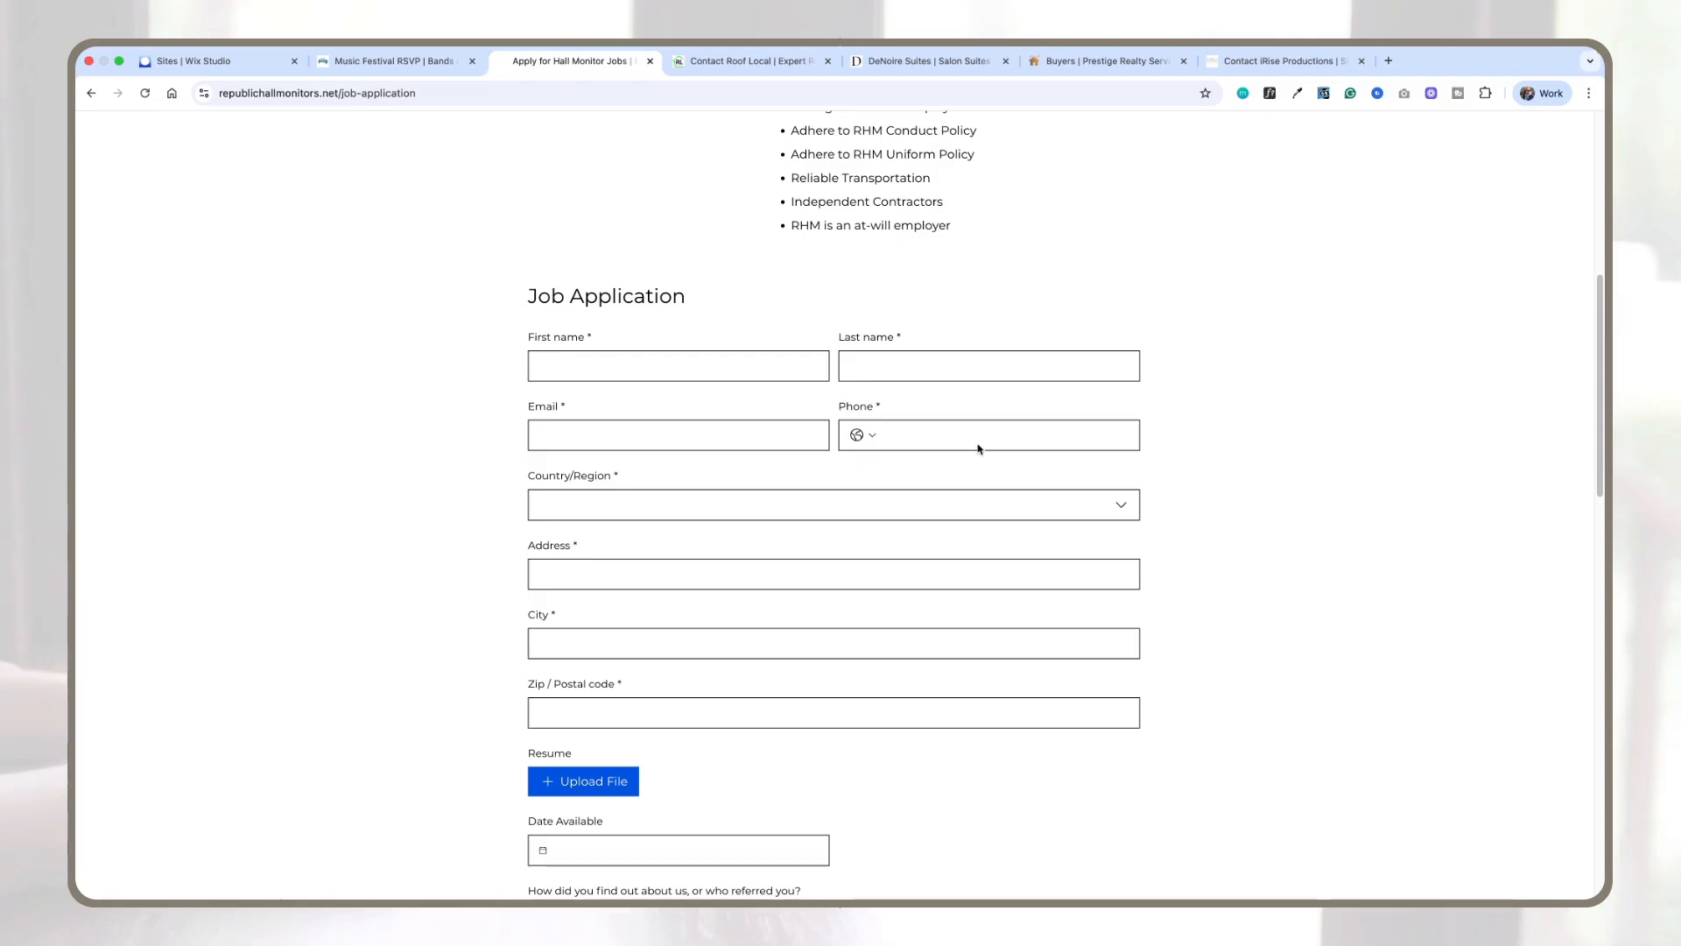
pyautogui.scroll(1, 934, 491)
pyautogui.click(943, 493)
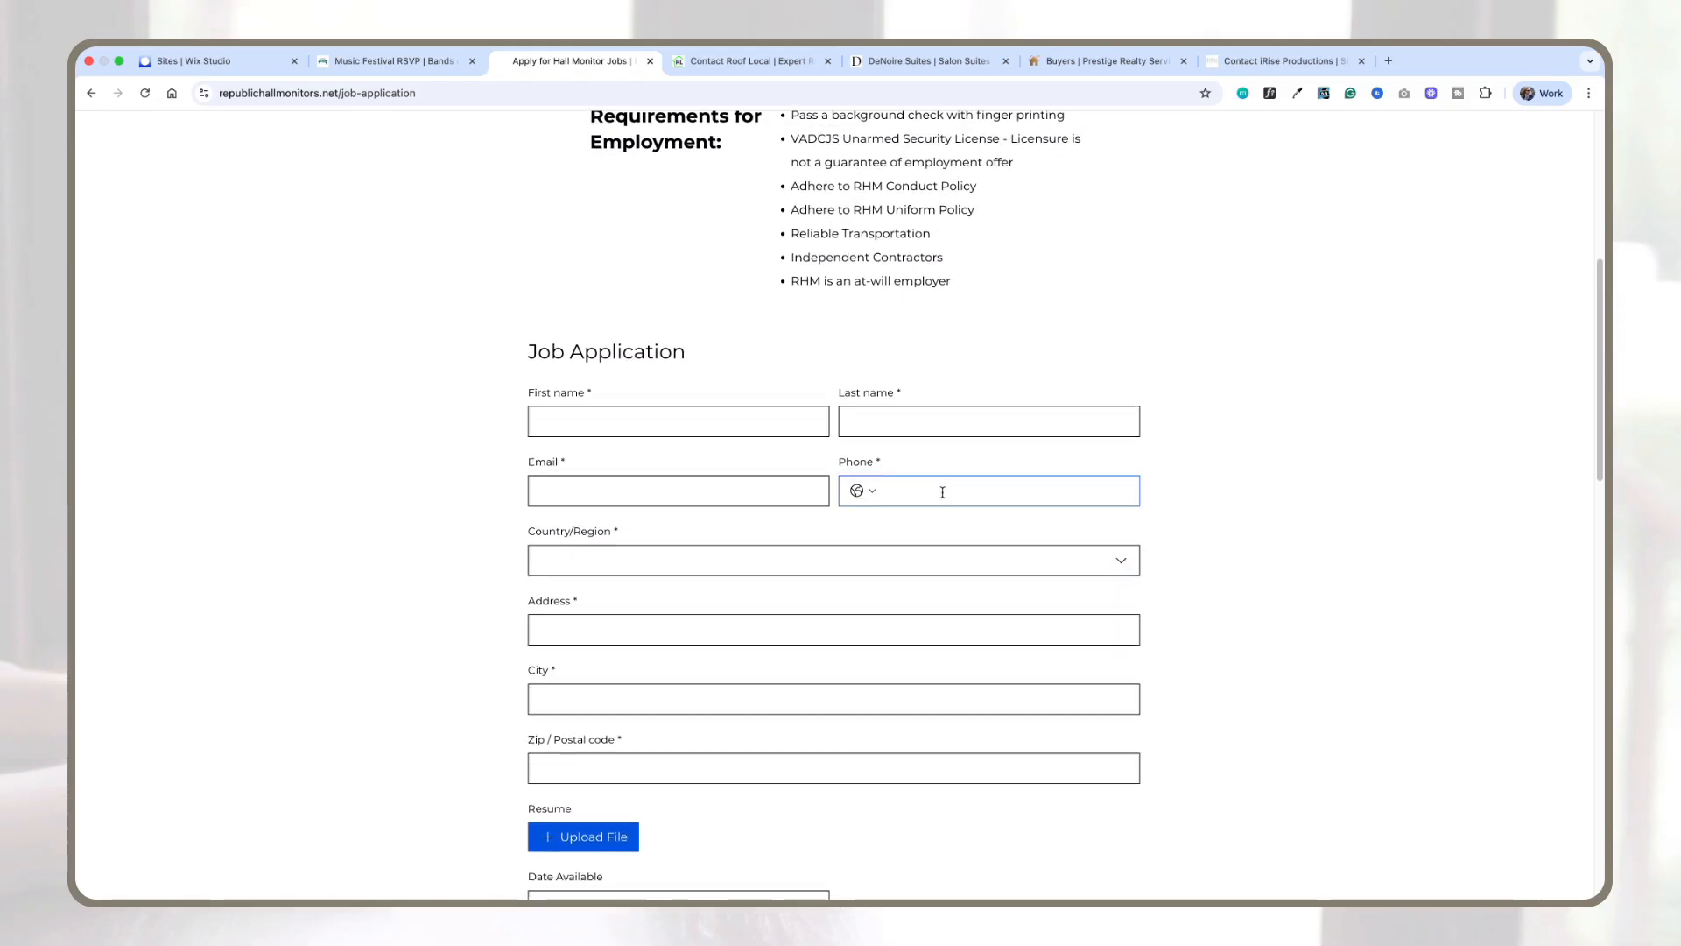
pyautogui.scroll(9, 943, 492)
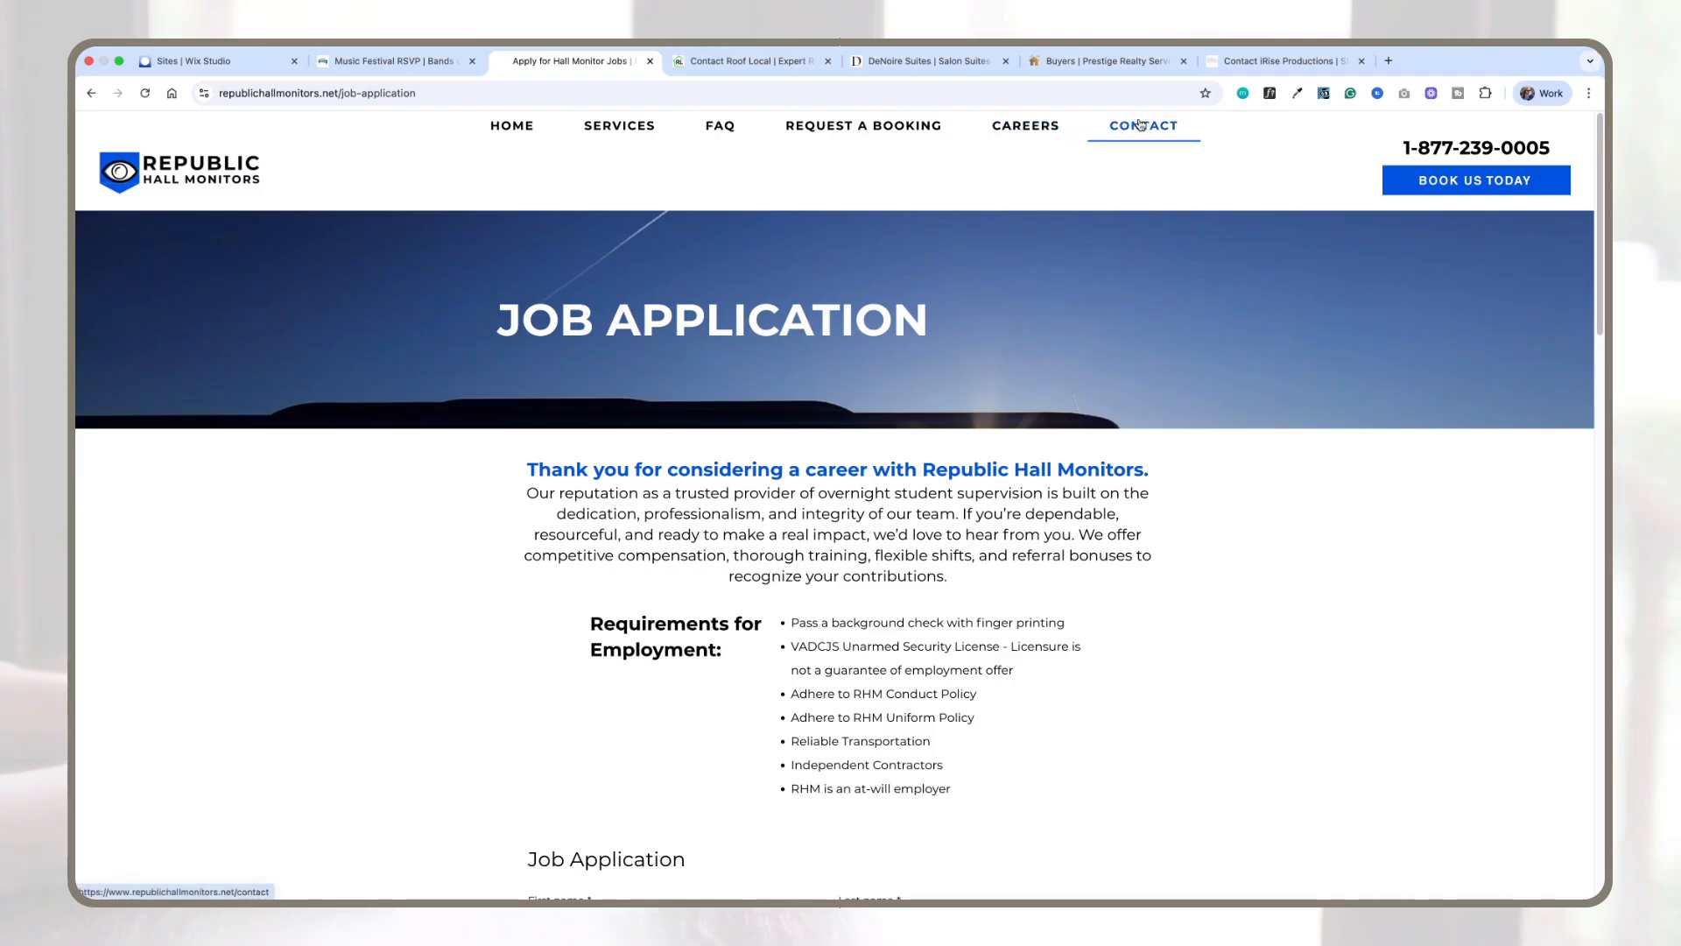
# Step: Open the Request a Booking page and try its Business Type dropdown
pyautogui.click(904, 131)
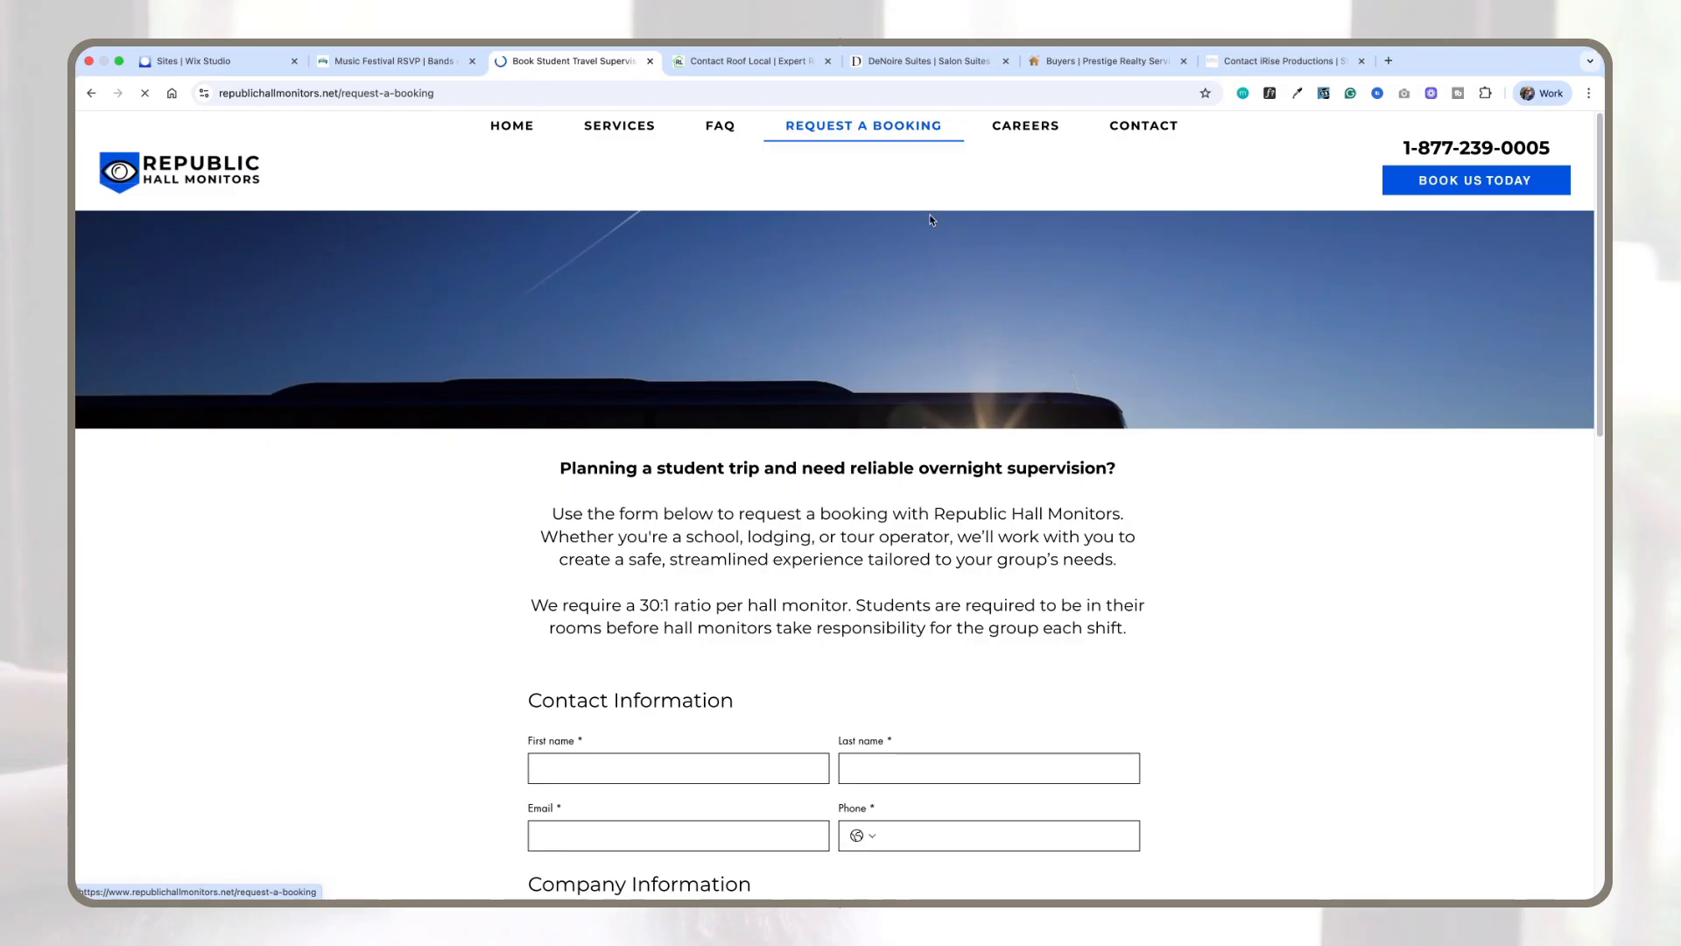
pyautogui.scroll(-3, 938, 255)
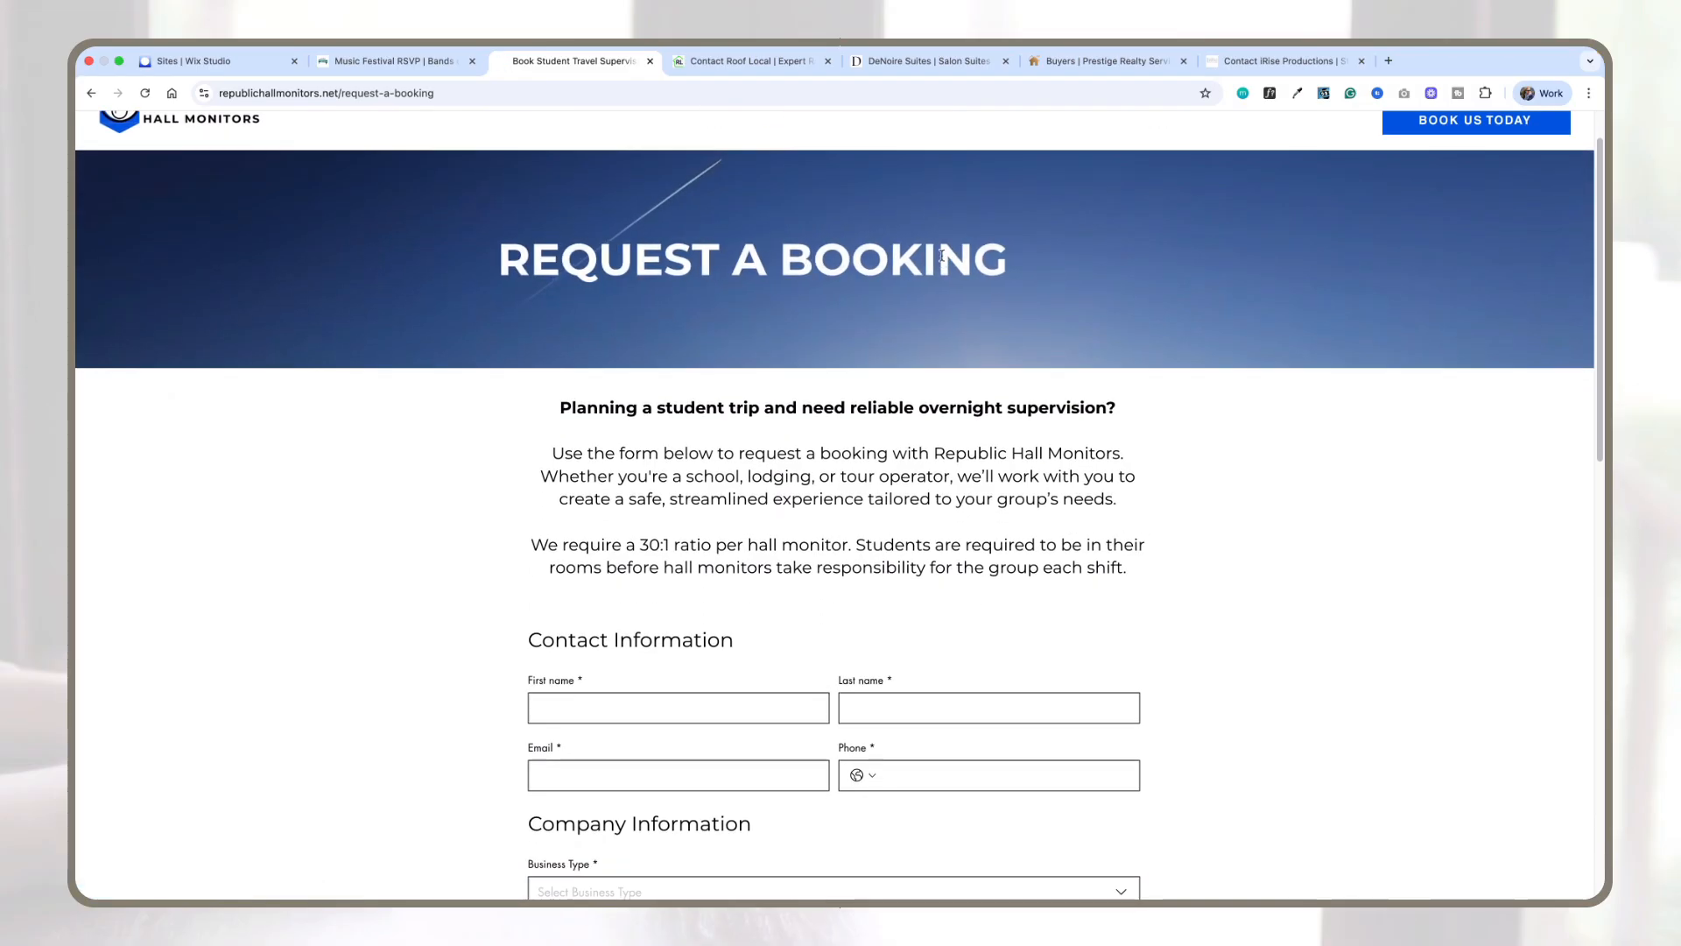
pyautogui.scroll(-5, 942, 255)
pyautogui.click(875, 204)
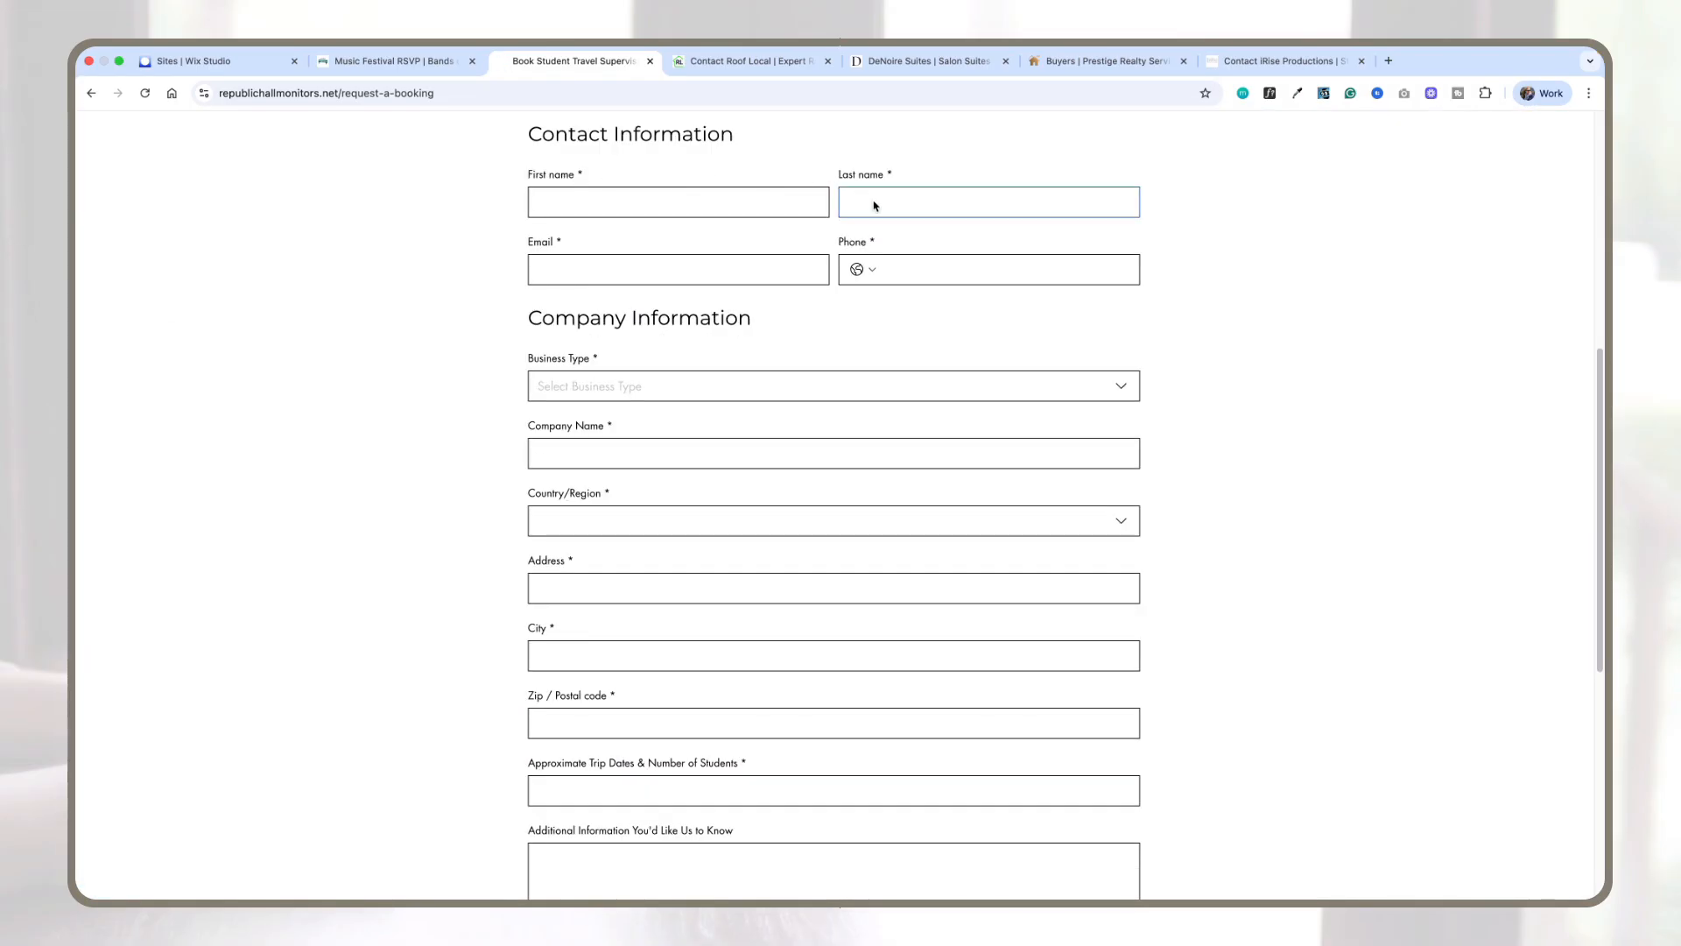
pyautogui.click(594, 390)
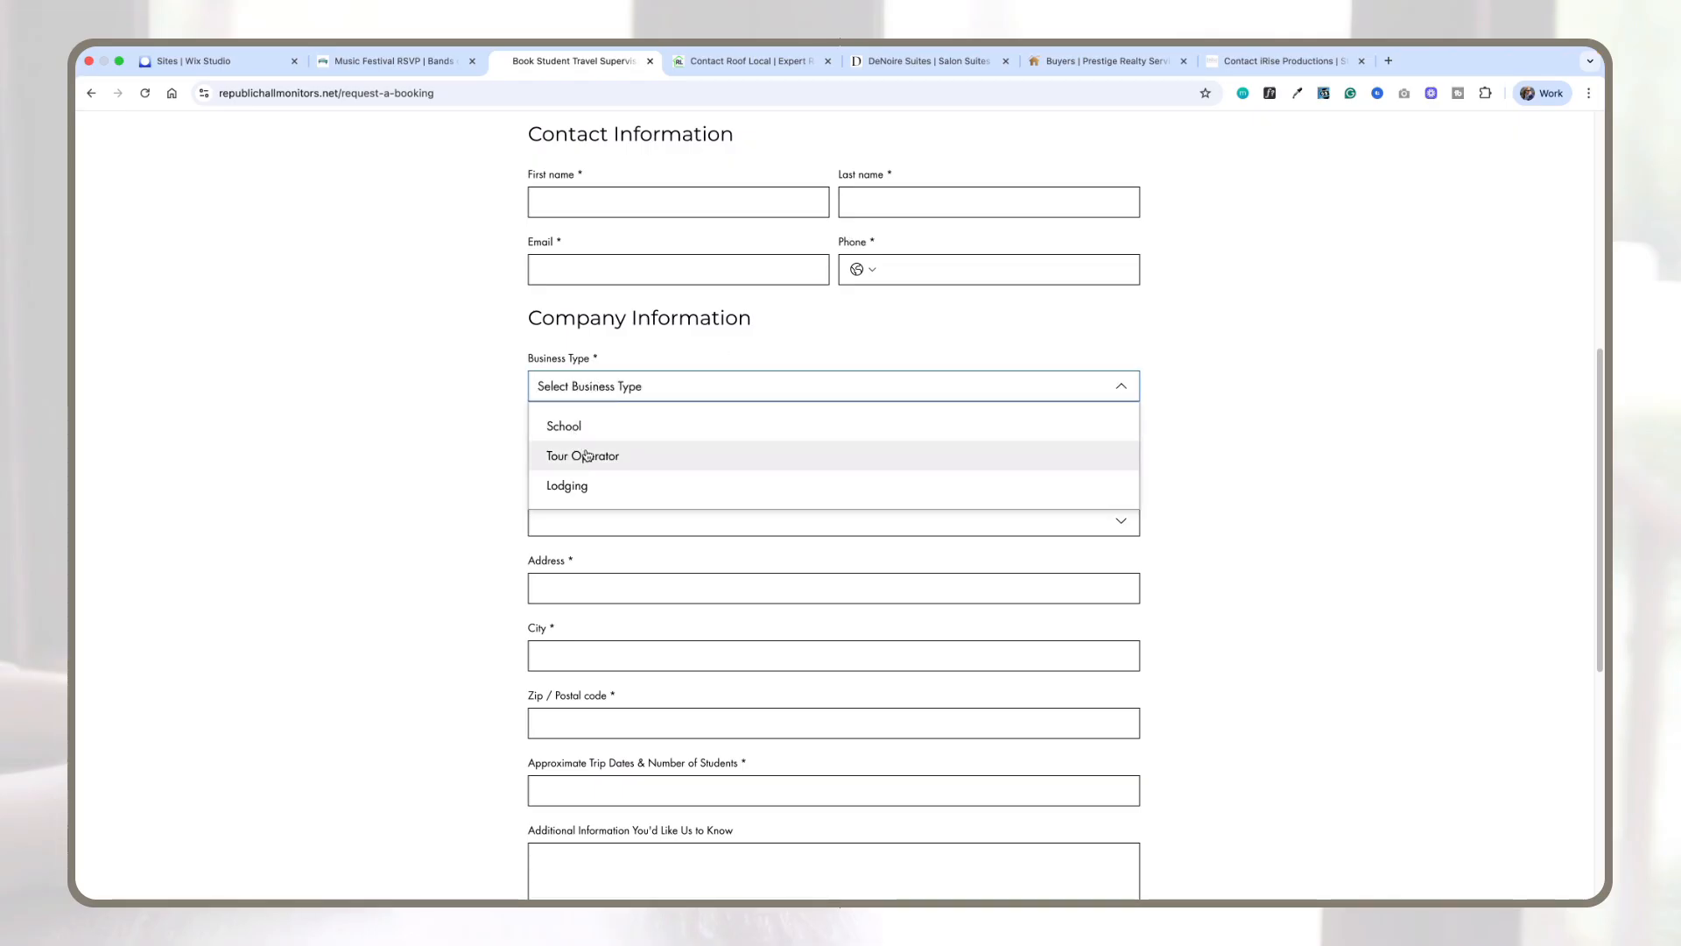
pyautogui.click(1176, 457)
pyautogui.scroll(-1, 558, 479)
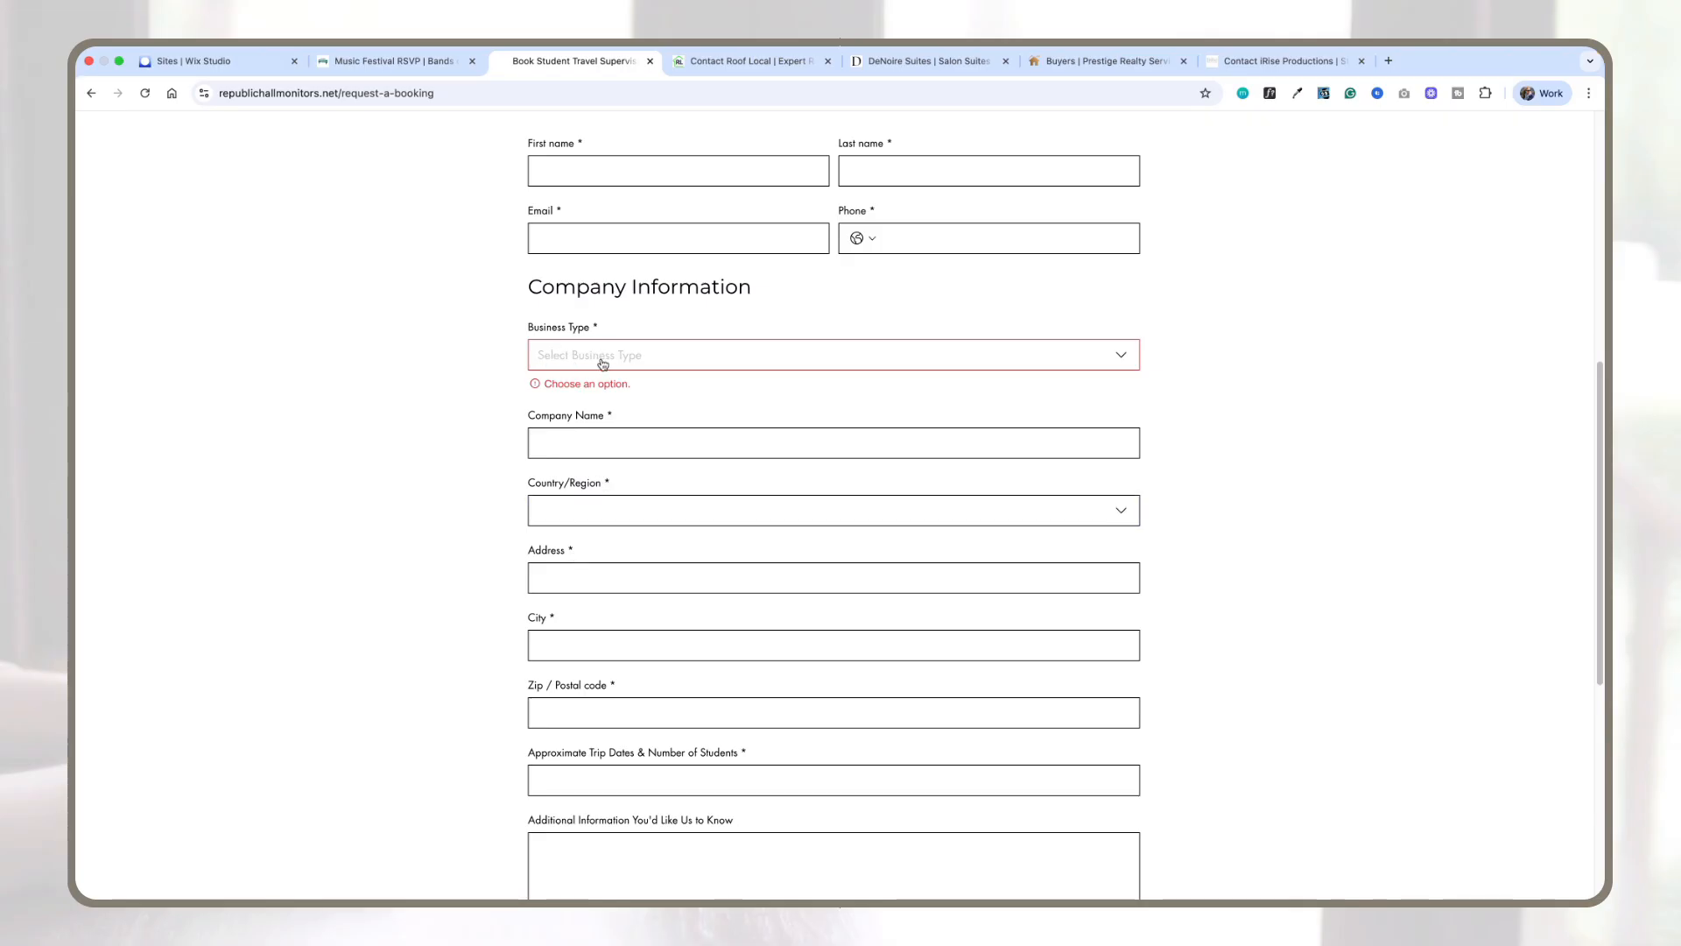
pyautogui.scroll(-1, 721, 364)
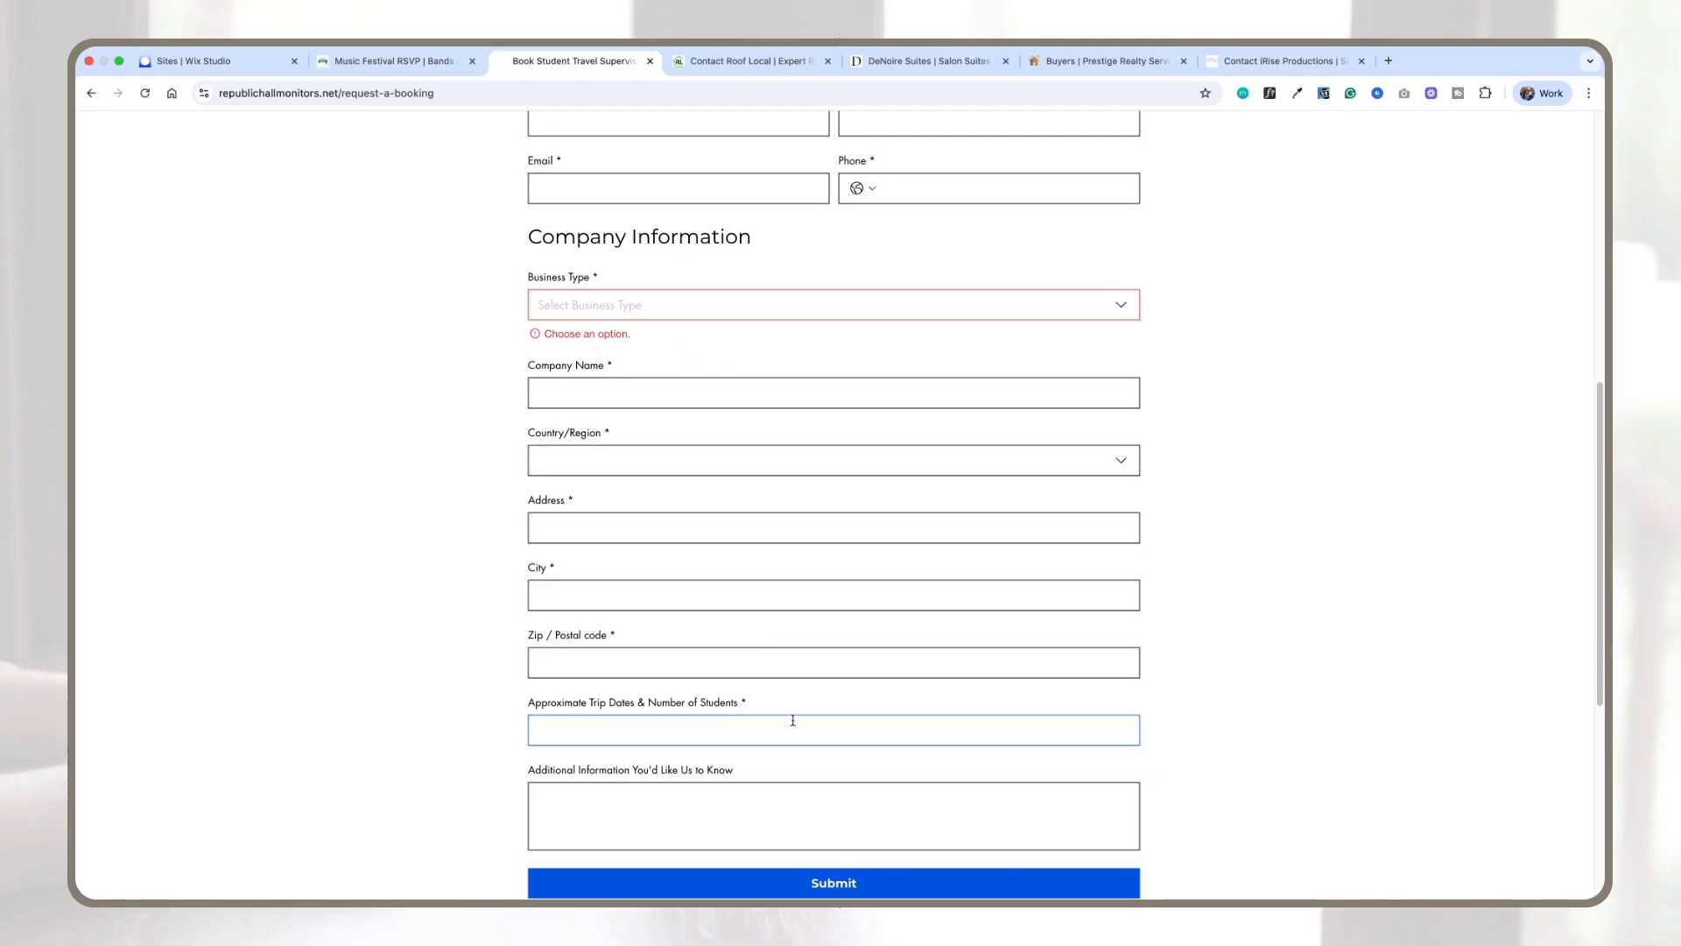
pyautogui.scroll(2, 735, 664)
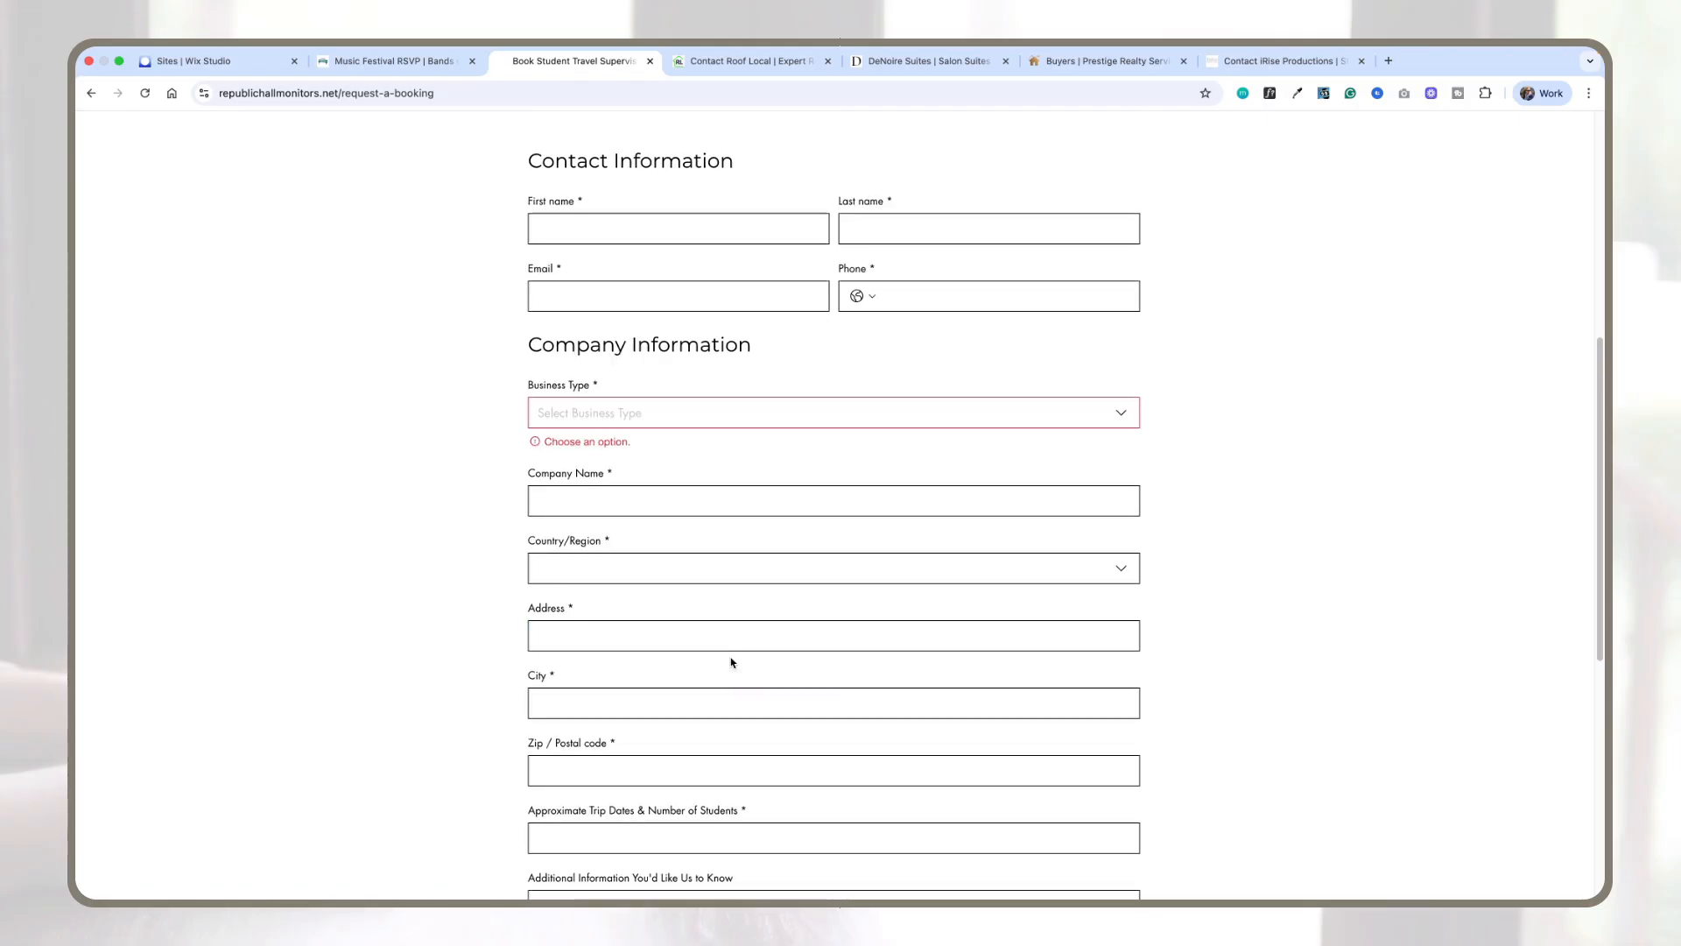
pyautogui.scroll(3, 732, 661)
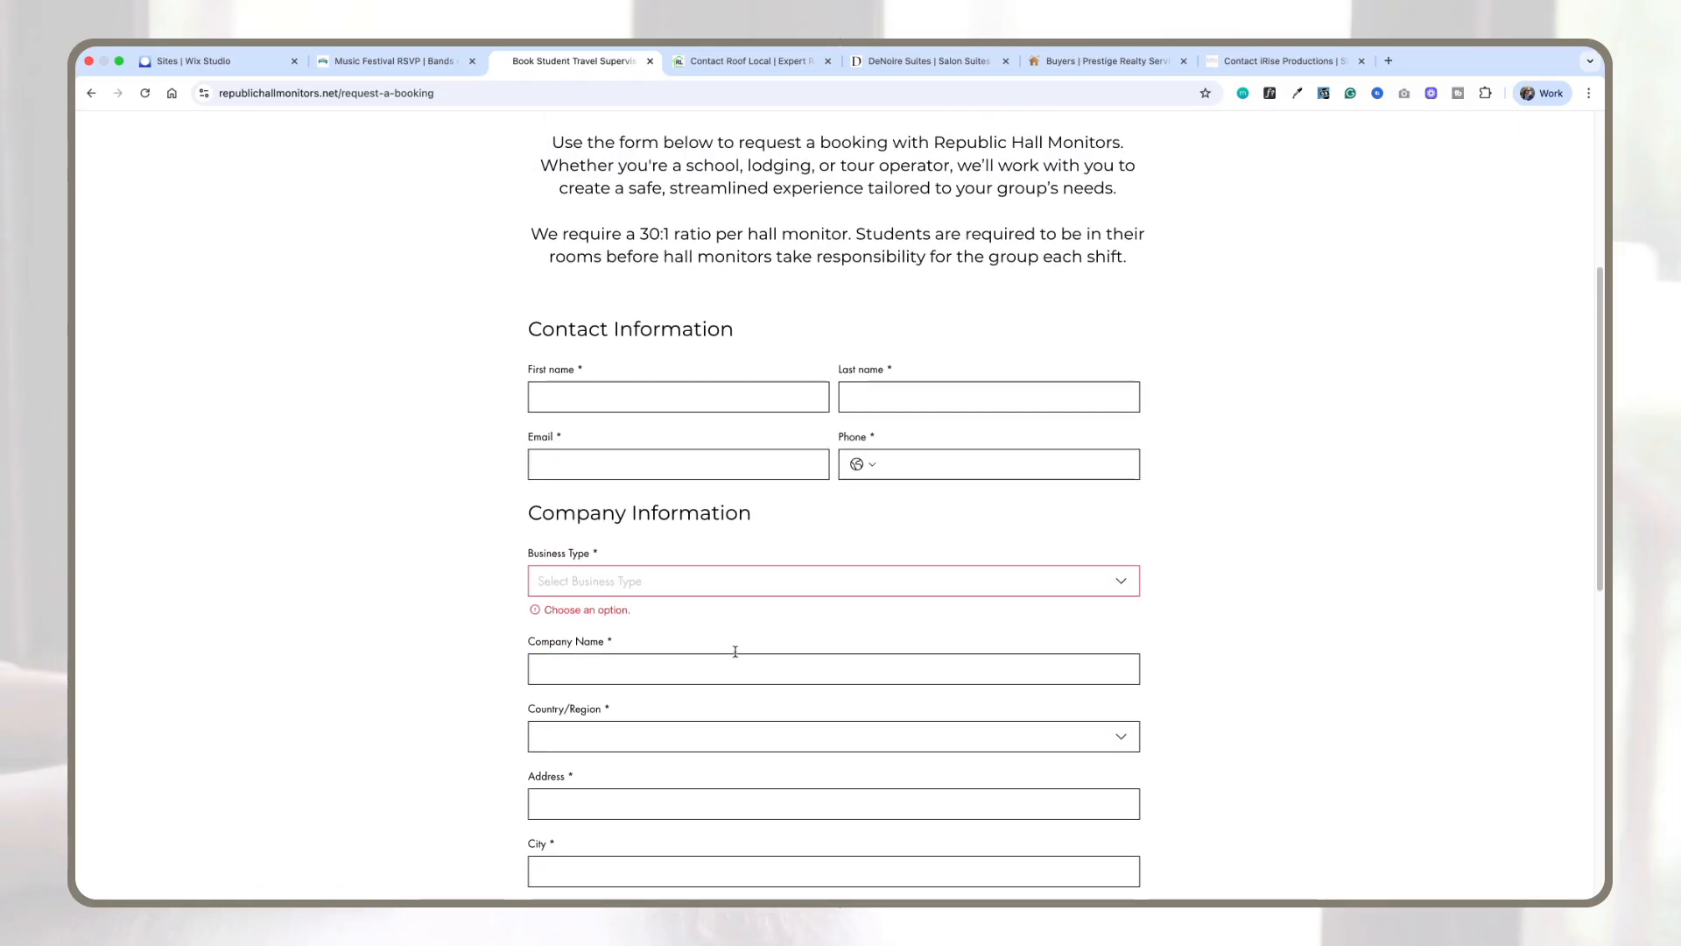
pyautogui.scroll(-3, 735, 653)
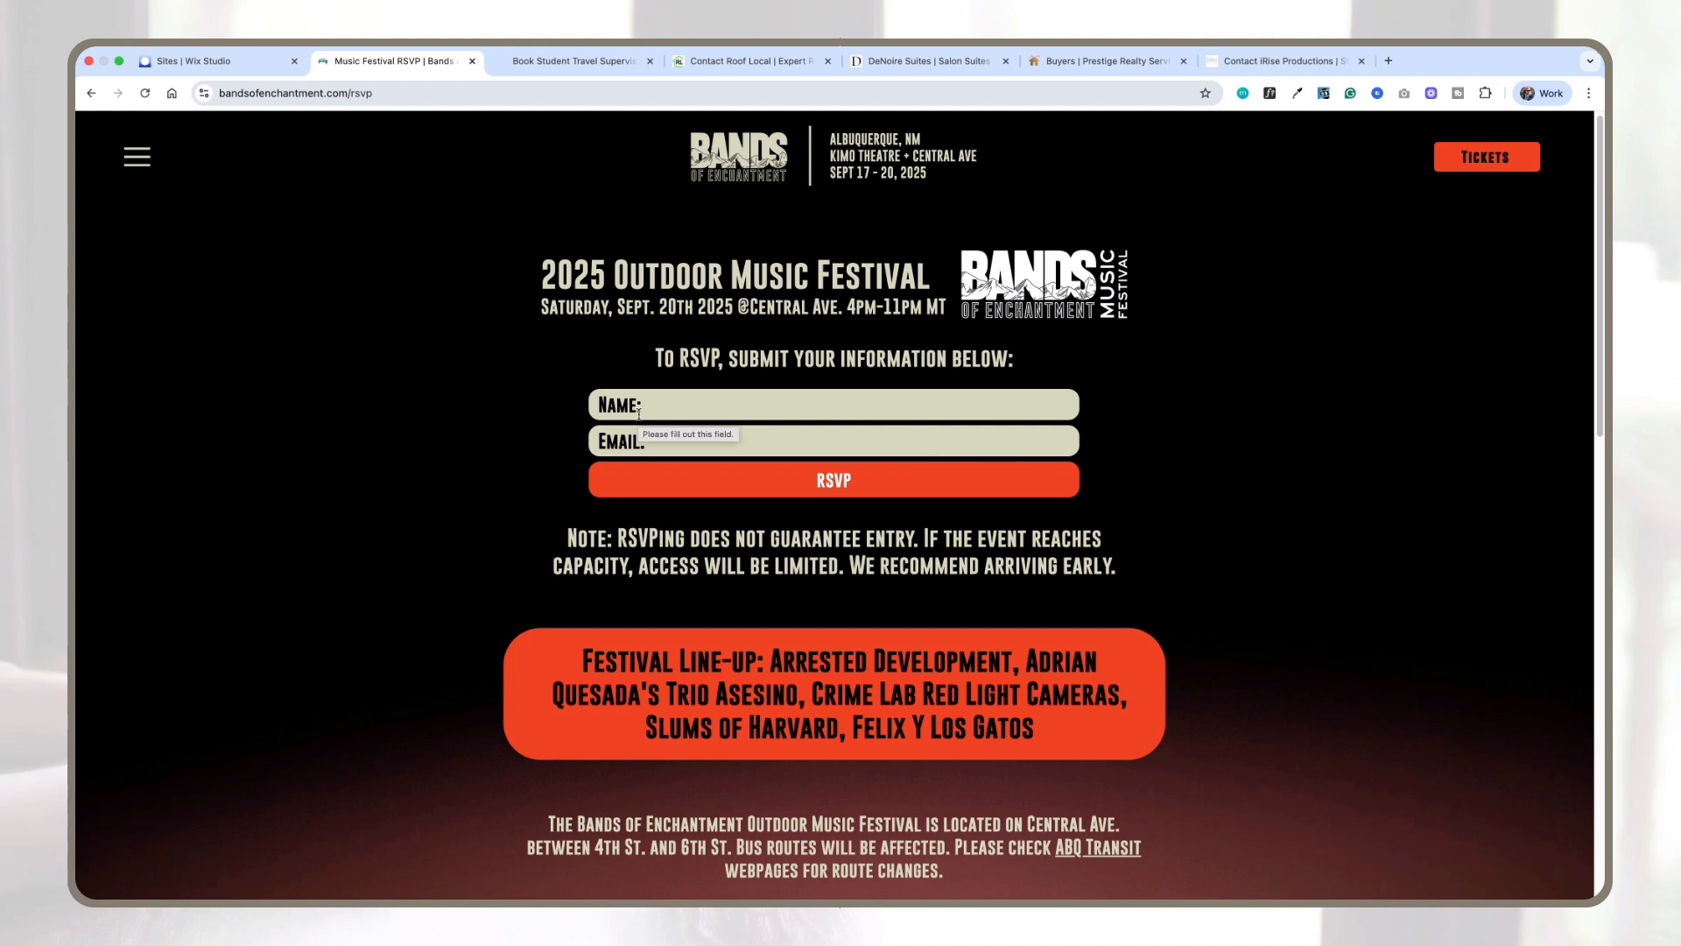
# Step: Switch the site editor to the CONTACT page, then open the Wix dashboard tab
pyautogui.scroll(-1, 940, 378)
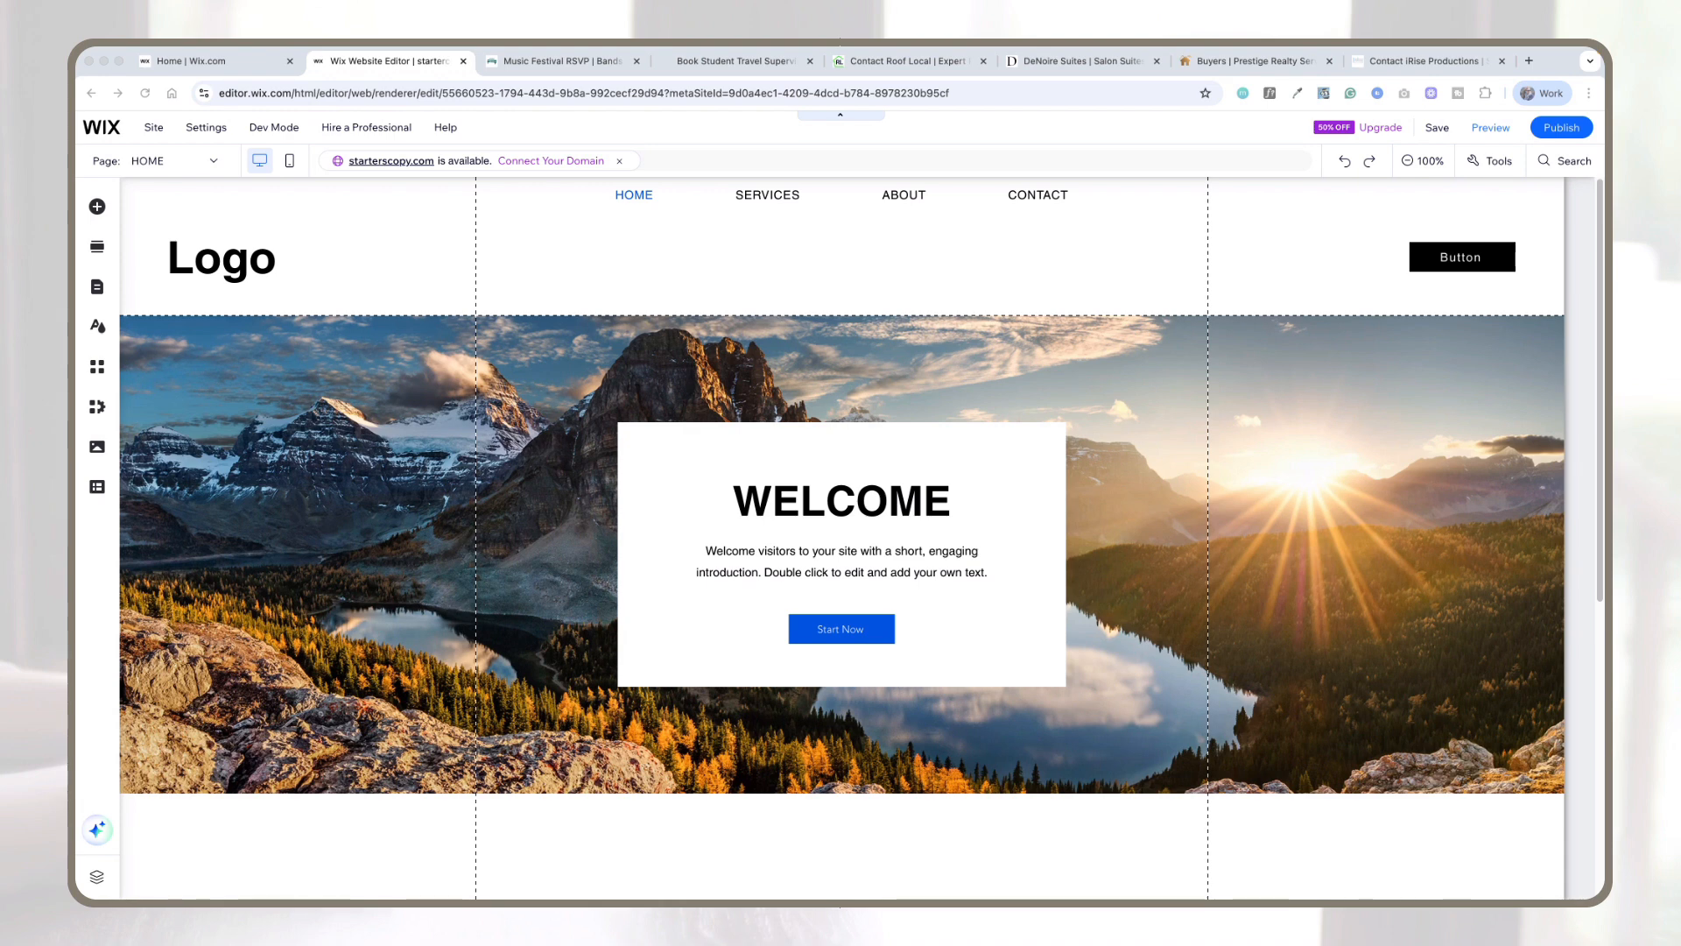
pyautogui.click(214, 160)
pyautogui.click(117, 256)
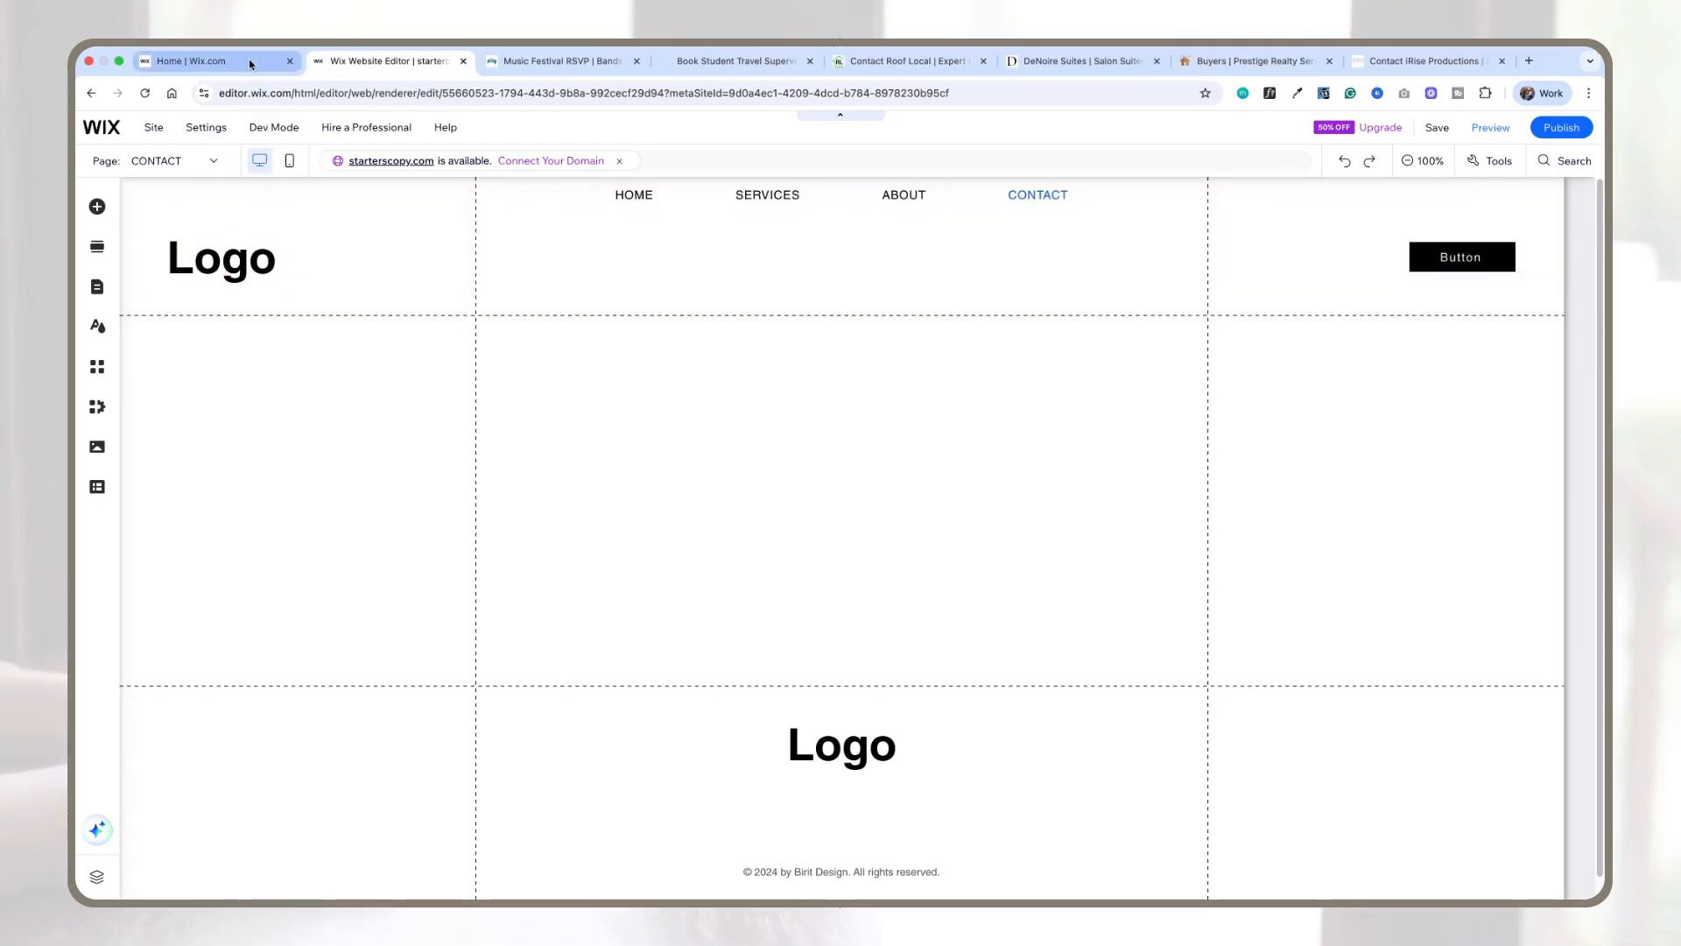
pyautogui.click(249, 61)
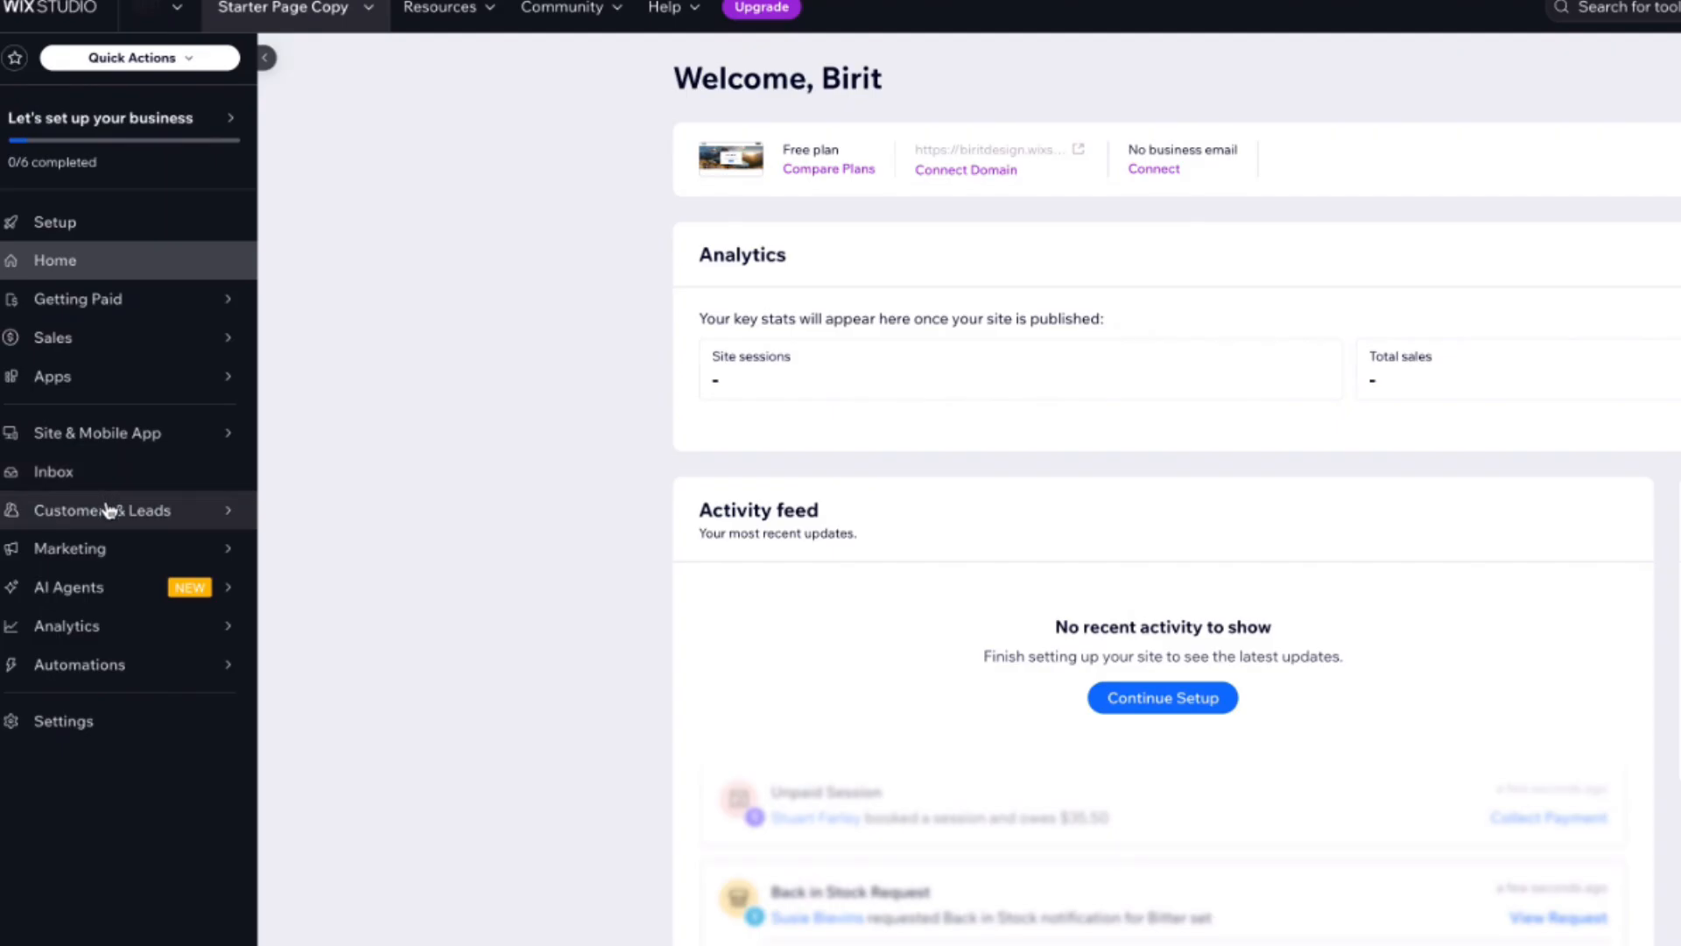
# Step: Open Forms & Submissions under Customers & Leads and compare the new Forms and Old Forms tabs
pyautogui.moveTo(111, 519)
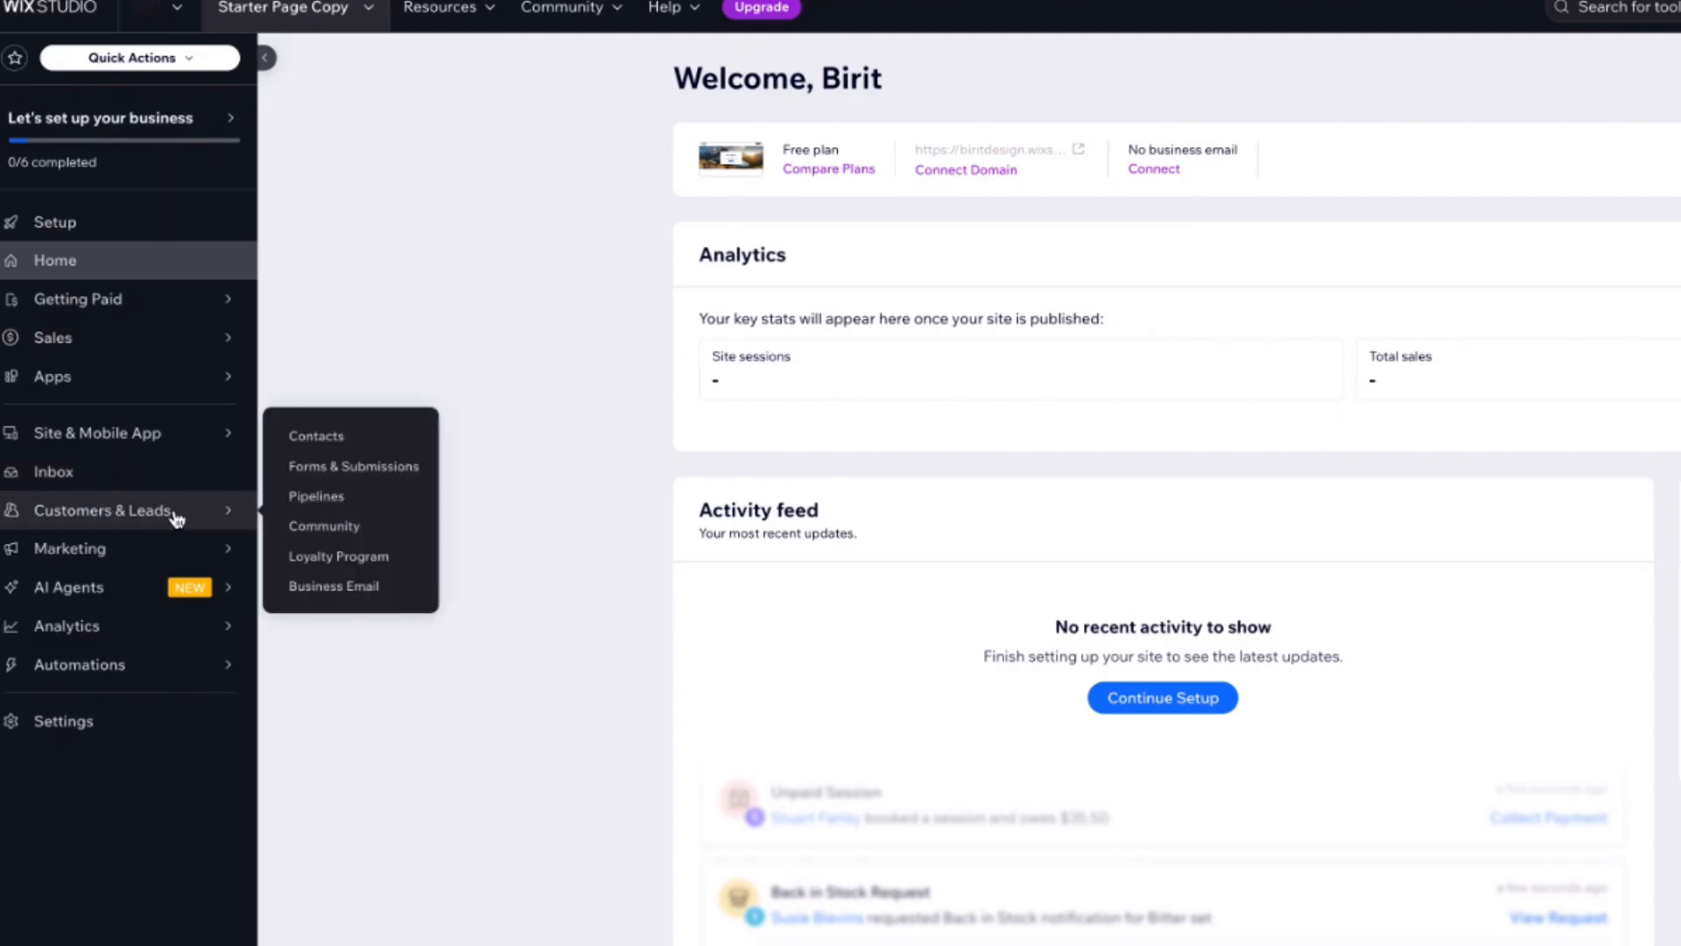
pyautogui.click(377, 471)
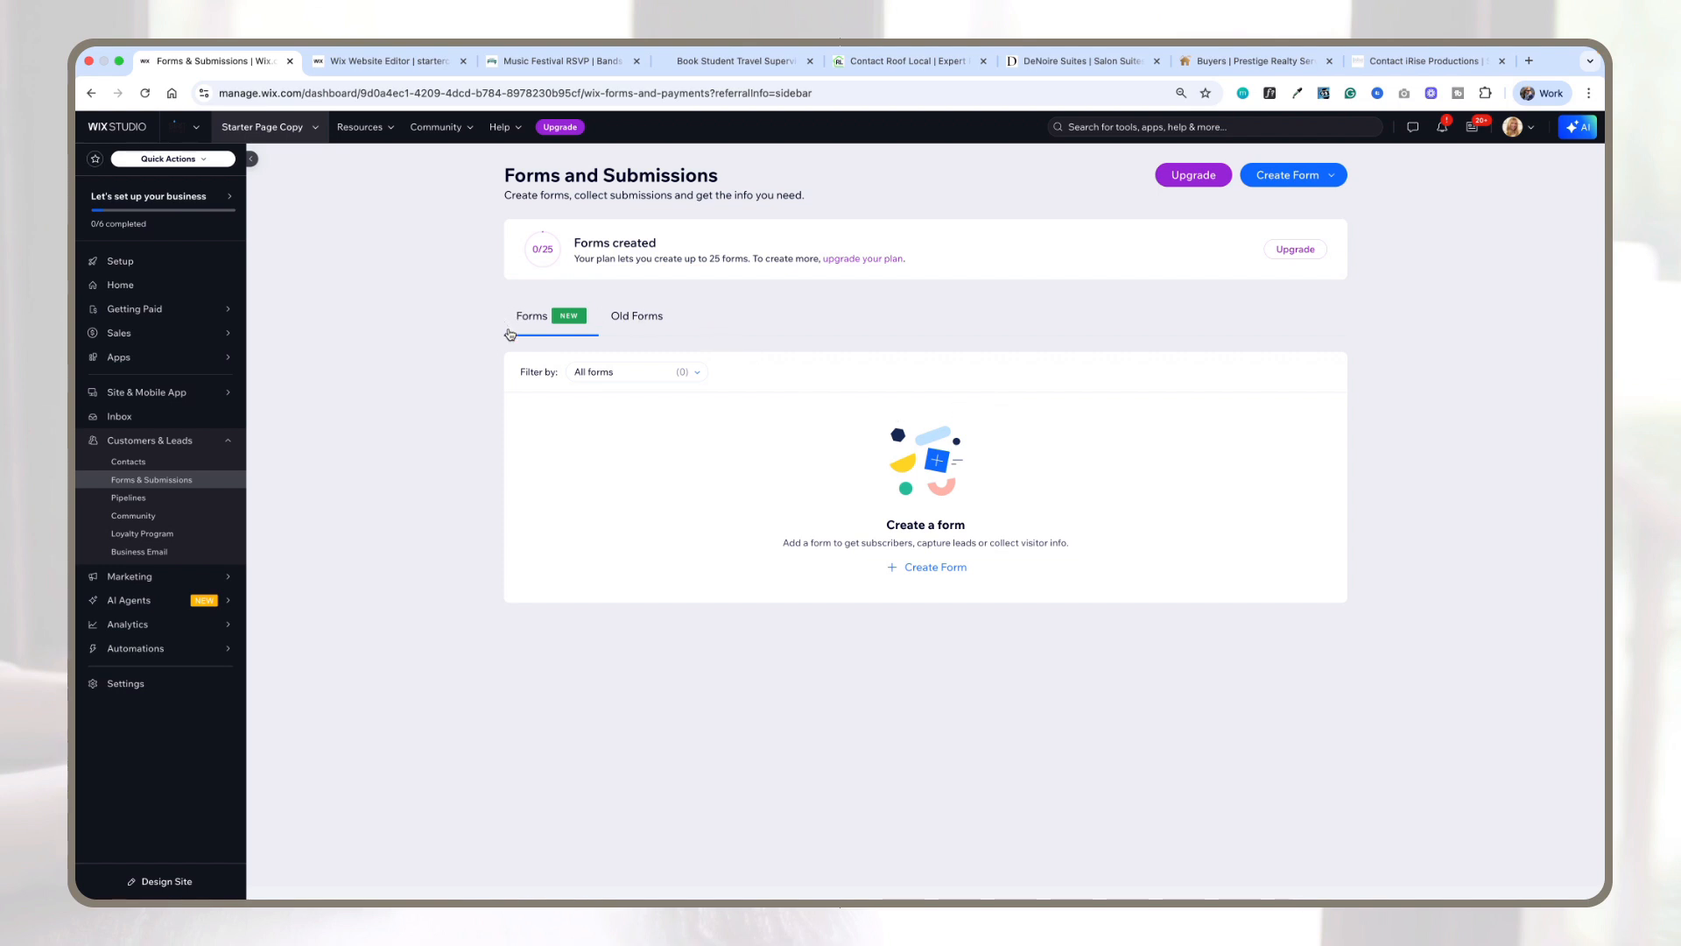
pyautogui.click(642, 319)
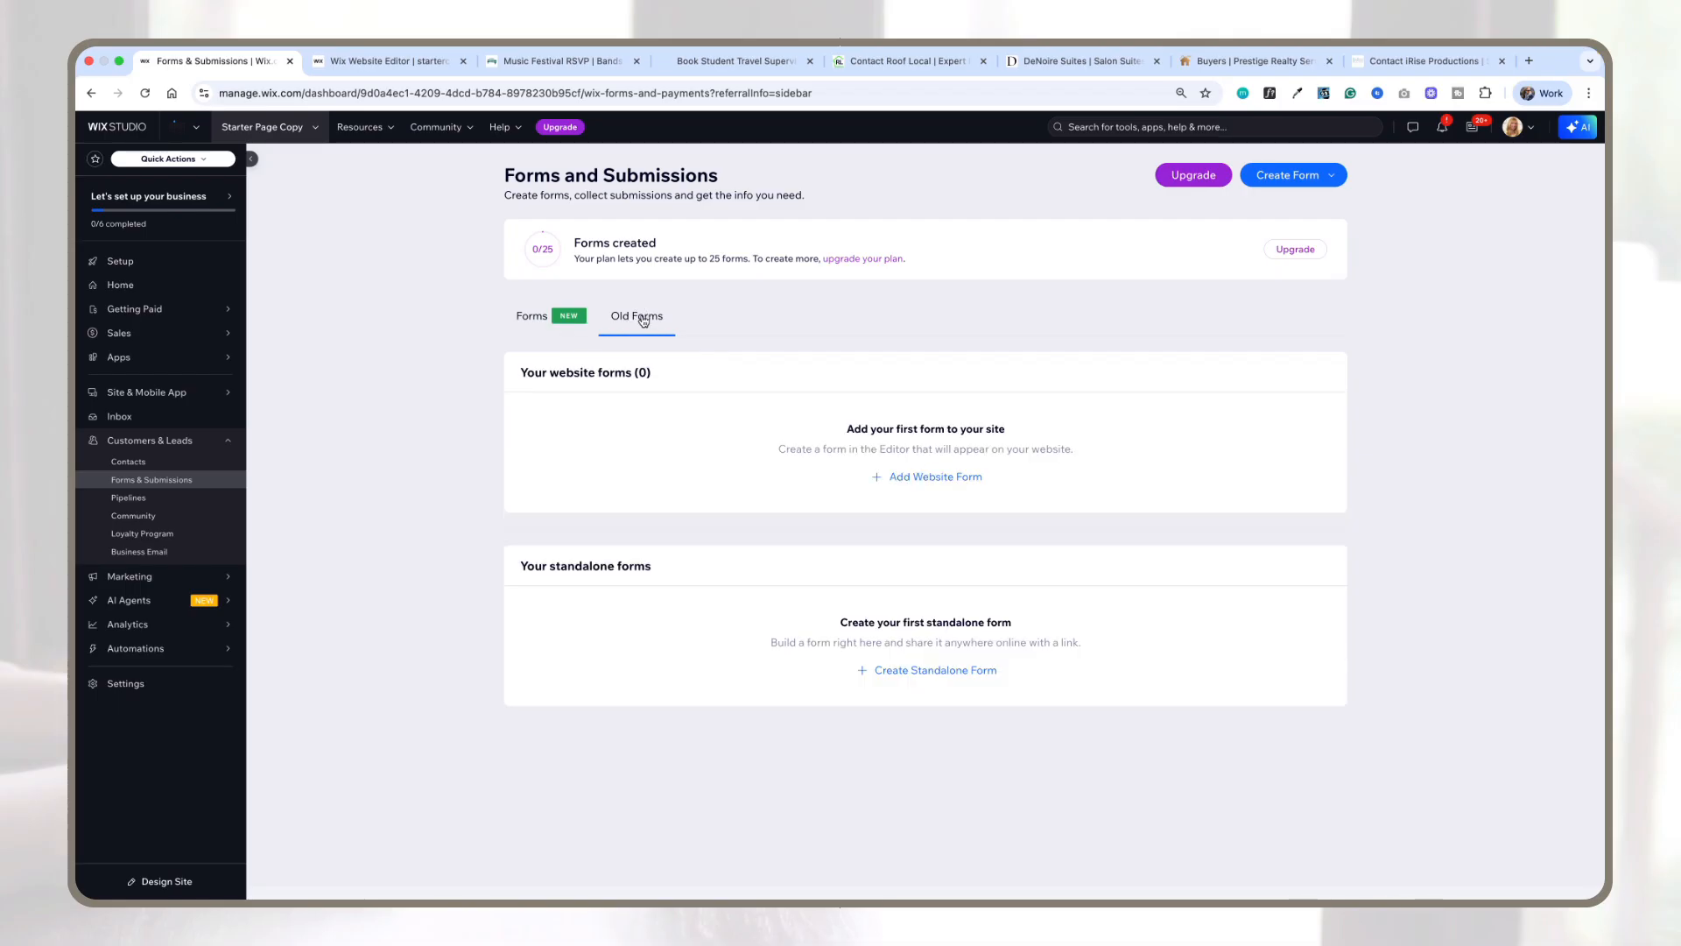
pyautogui.click(570, 321)
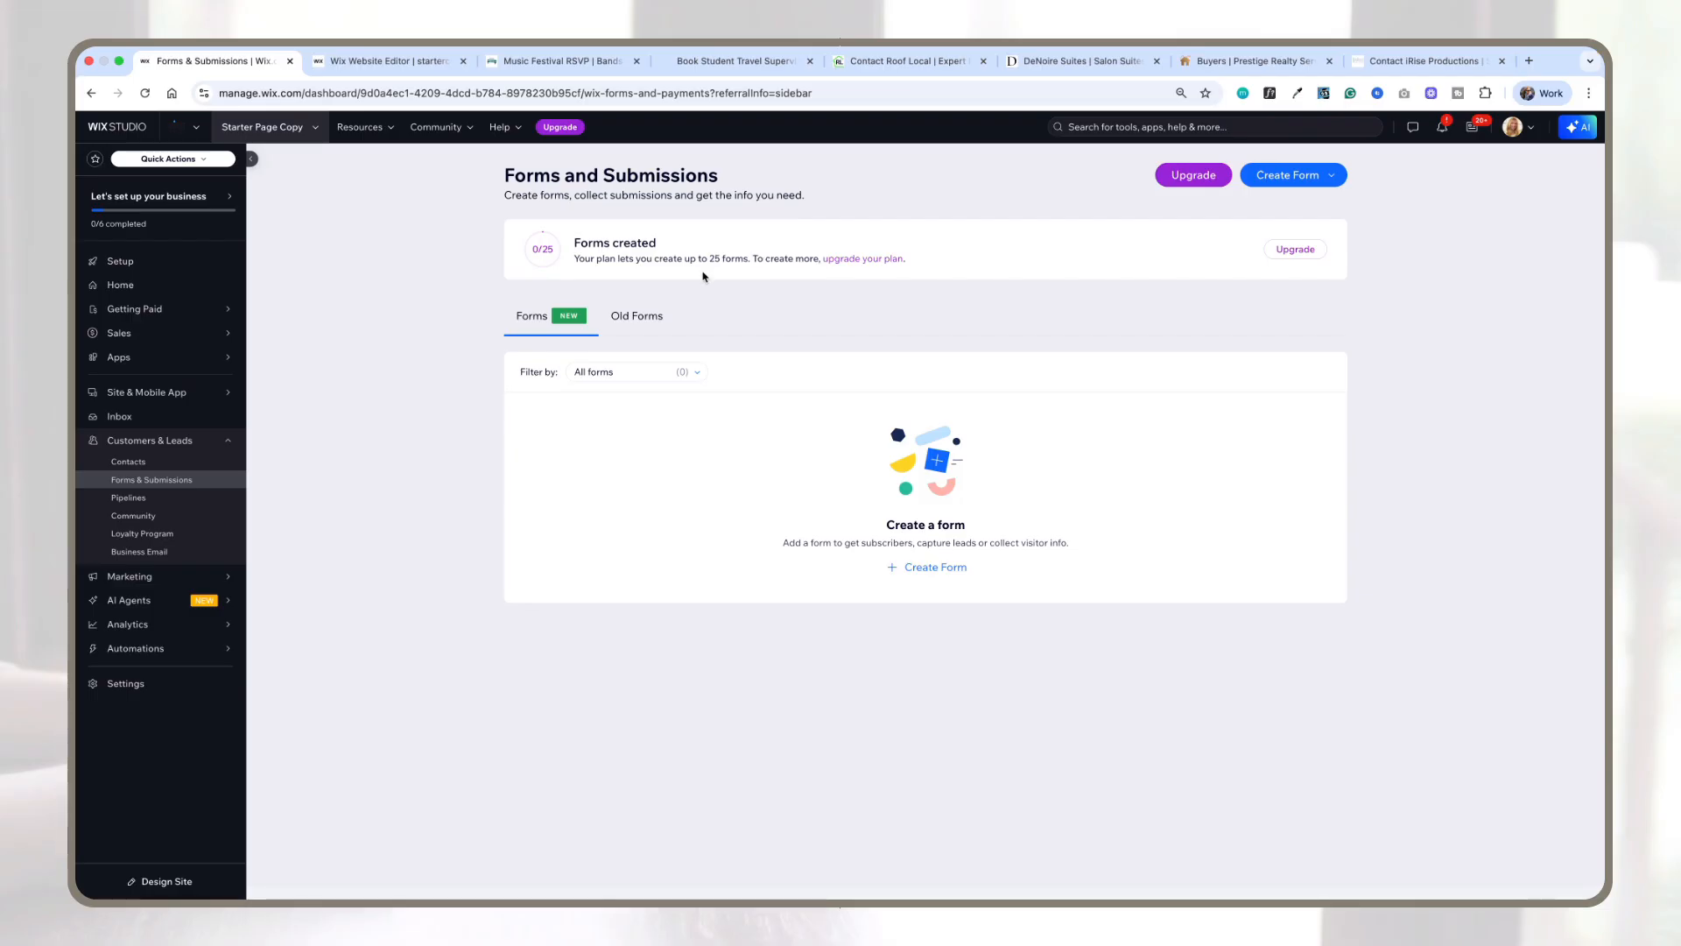
pyautogui.click(637, 322)
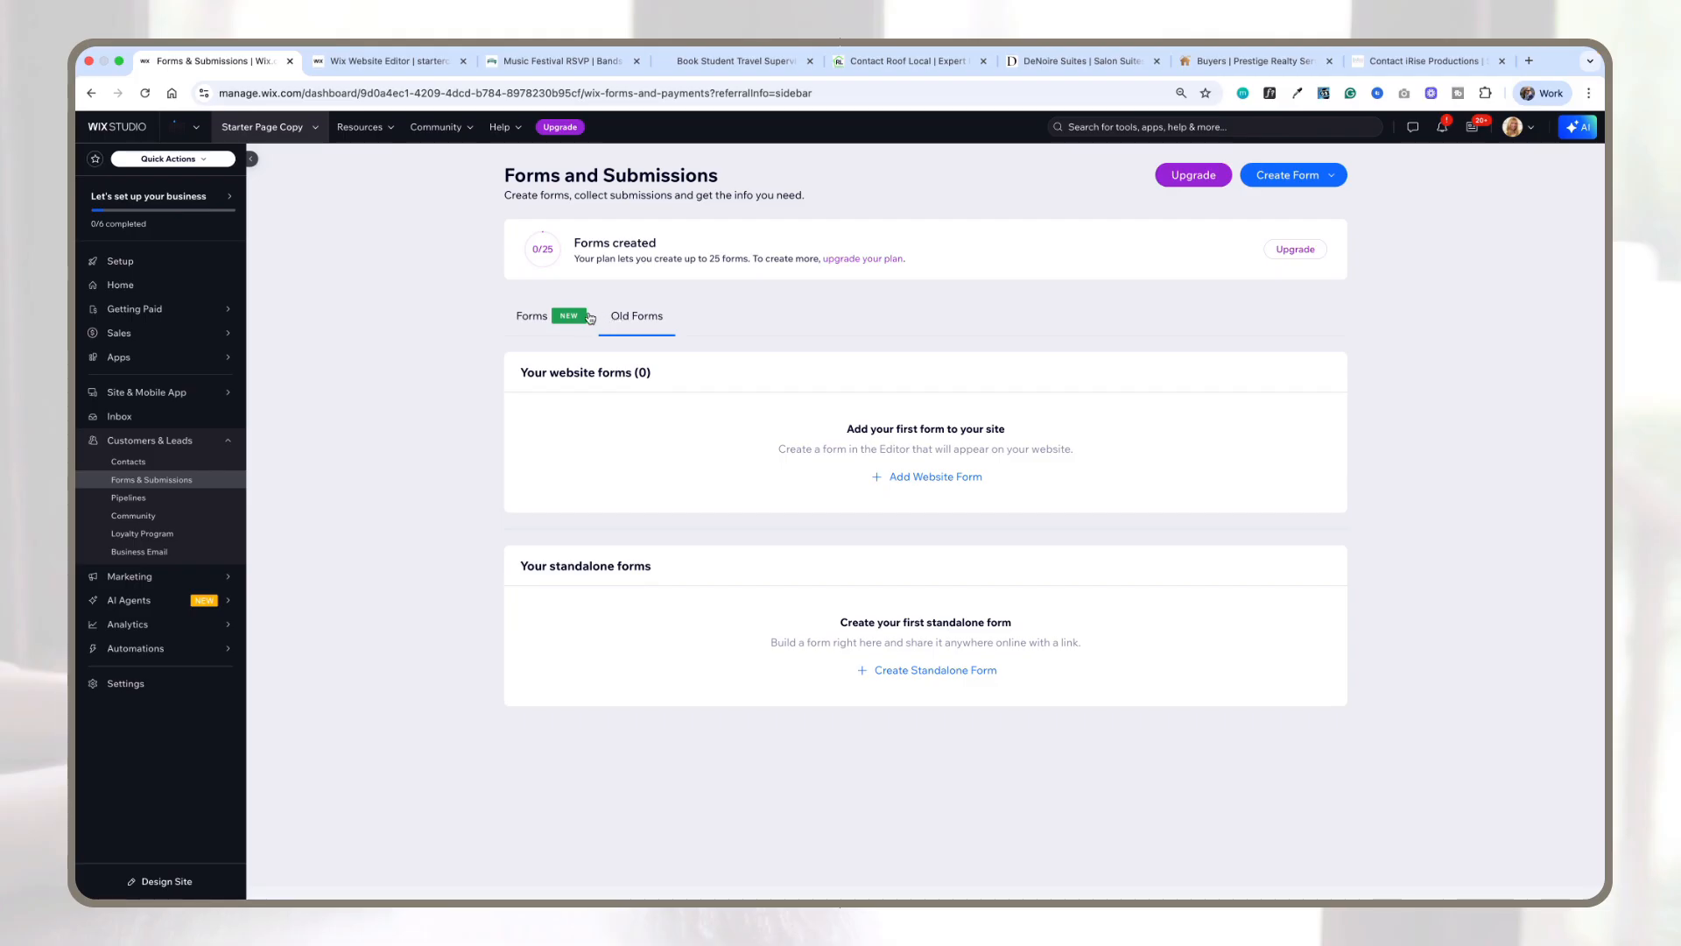
pyautogui.click(536, 331)
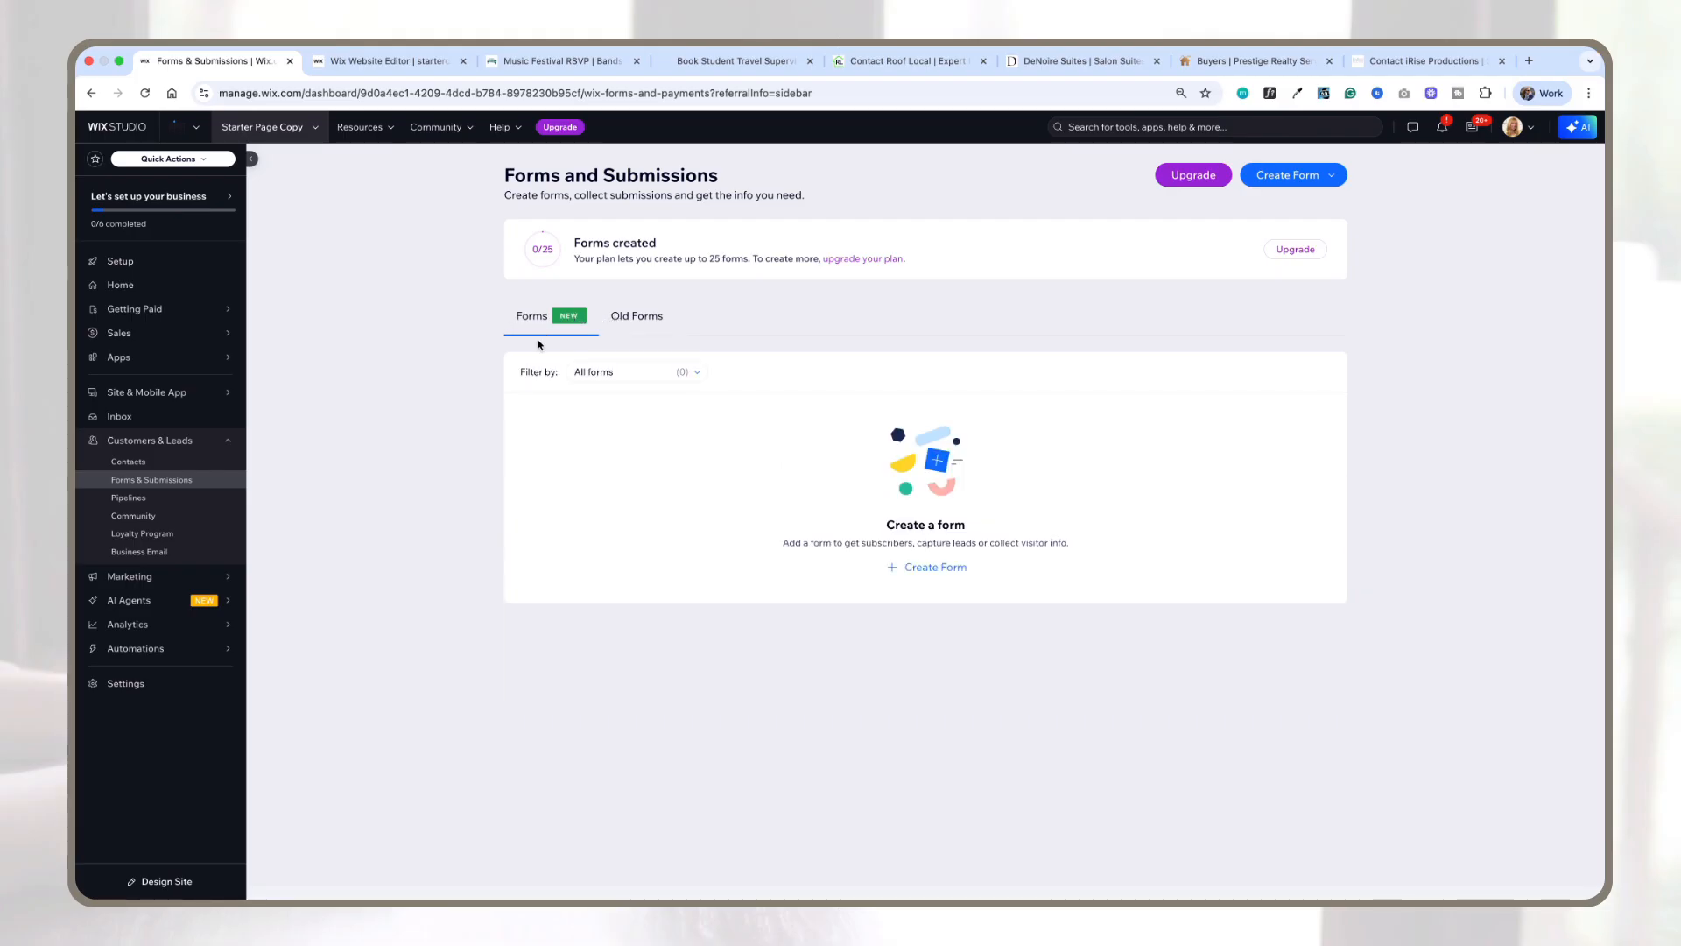
# Step: Return to the site editor and select the empty section on the CONTACT page
pyautogui.click(398, 61)
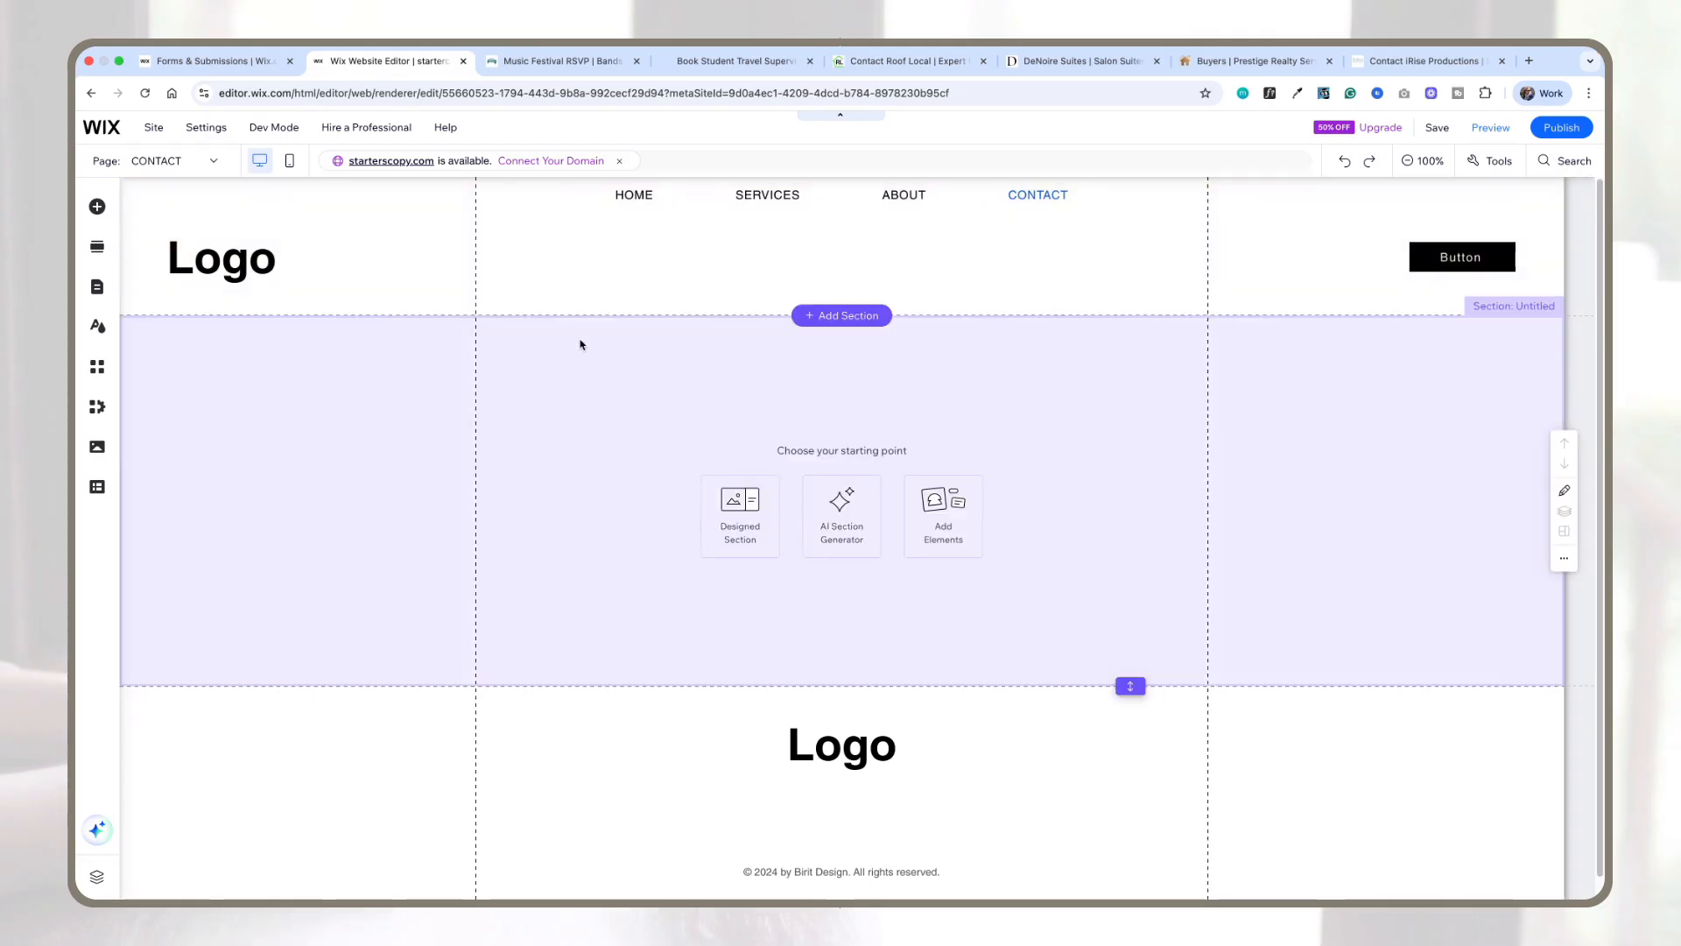
pyautogui.click(580, 344)
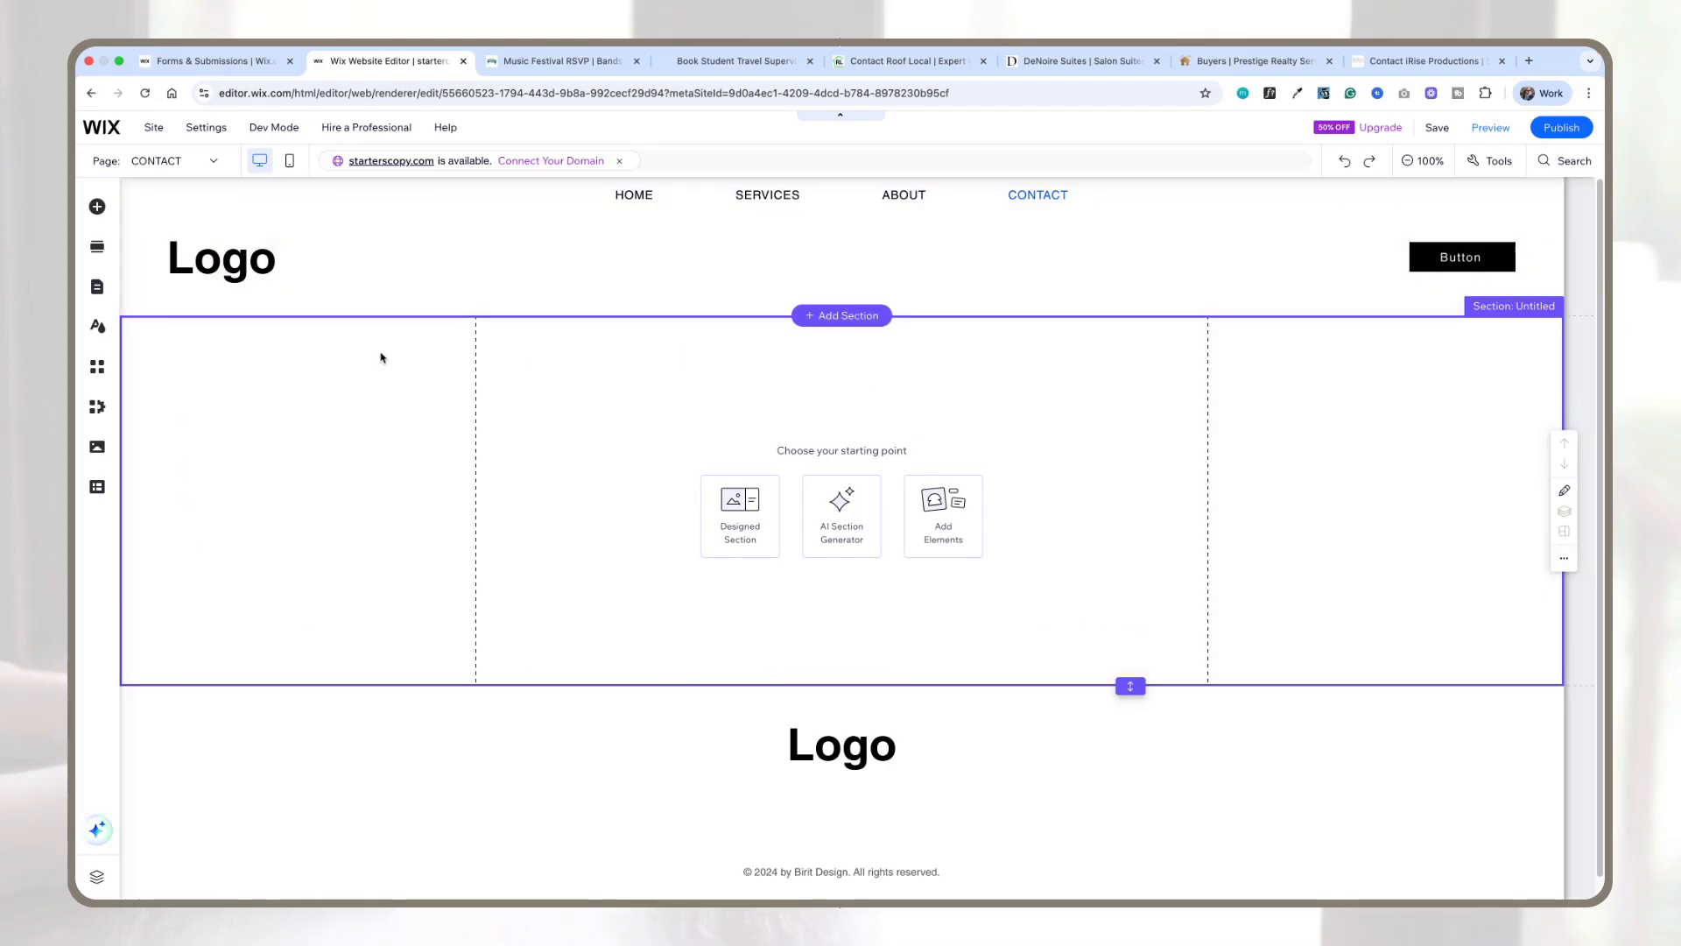
pyautogui.click(377, 281)
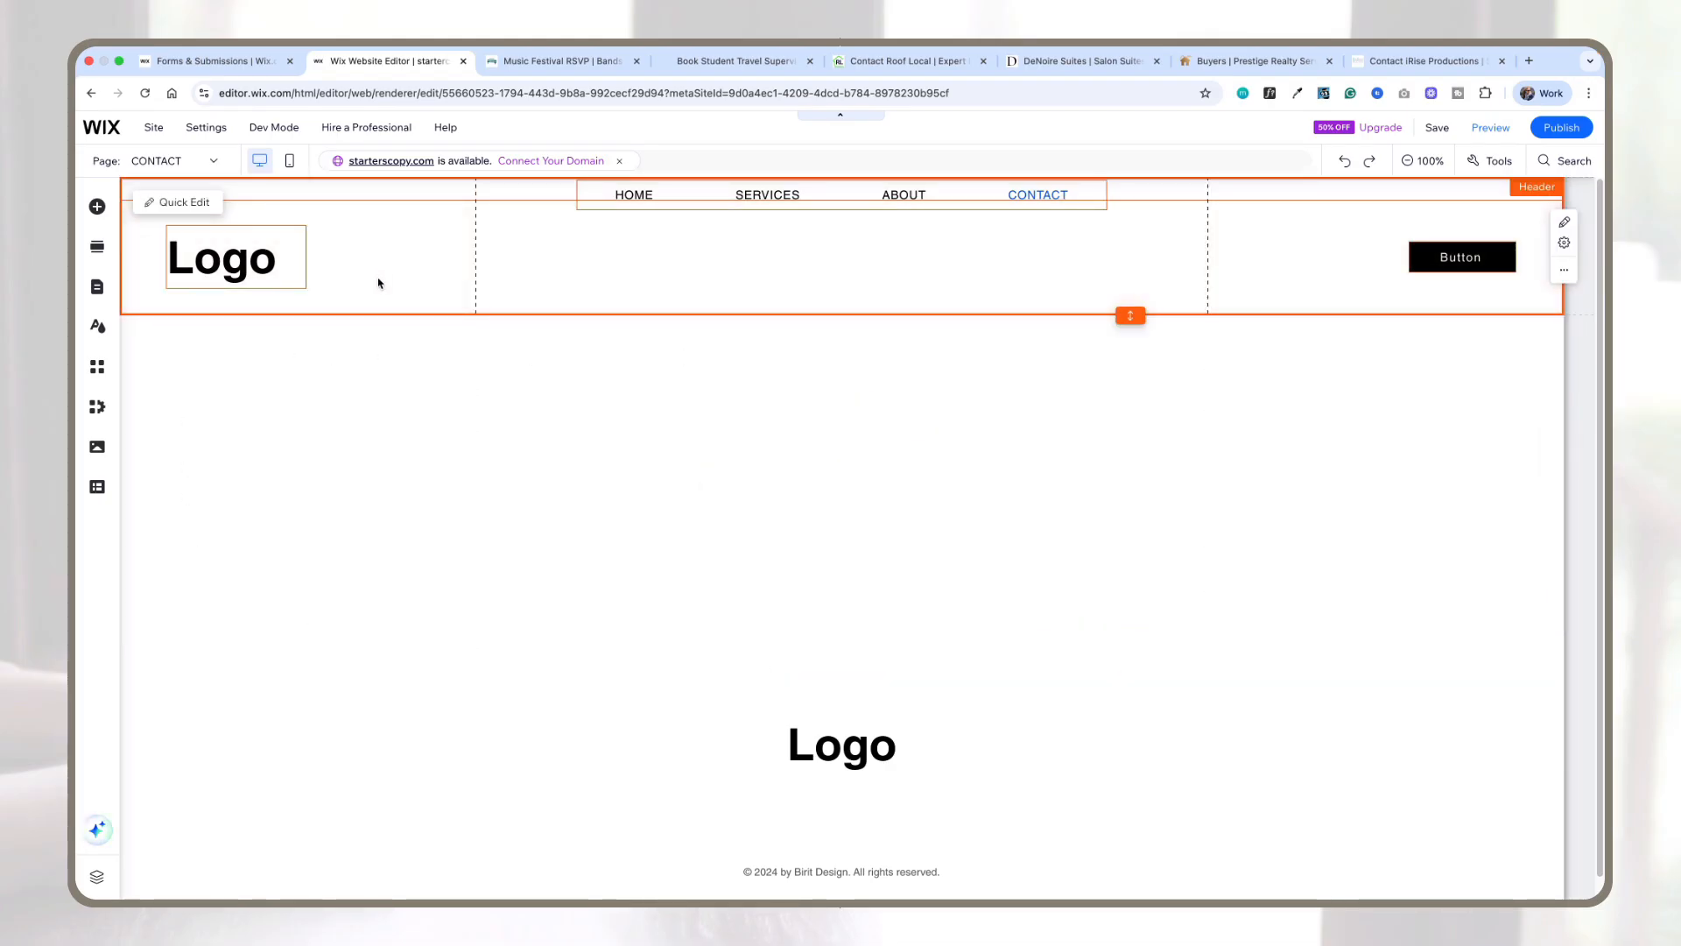
pyautogui.click(375, 342)
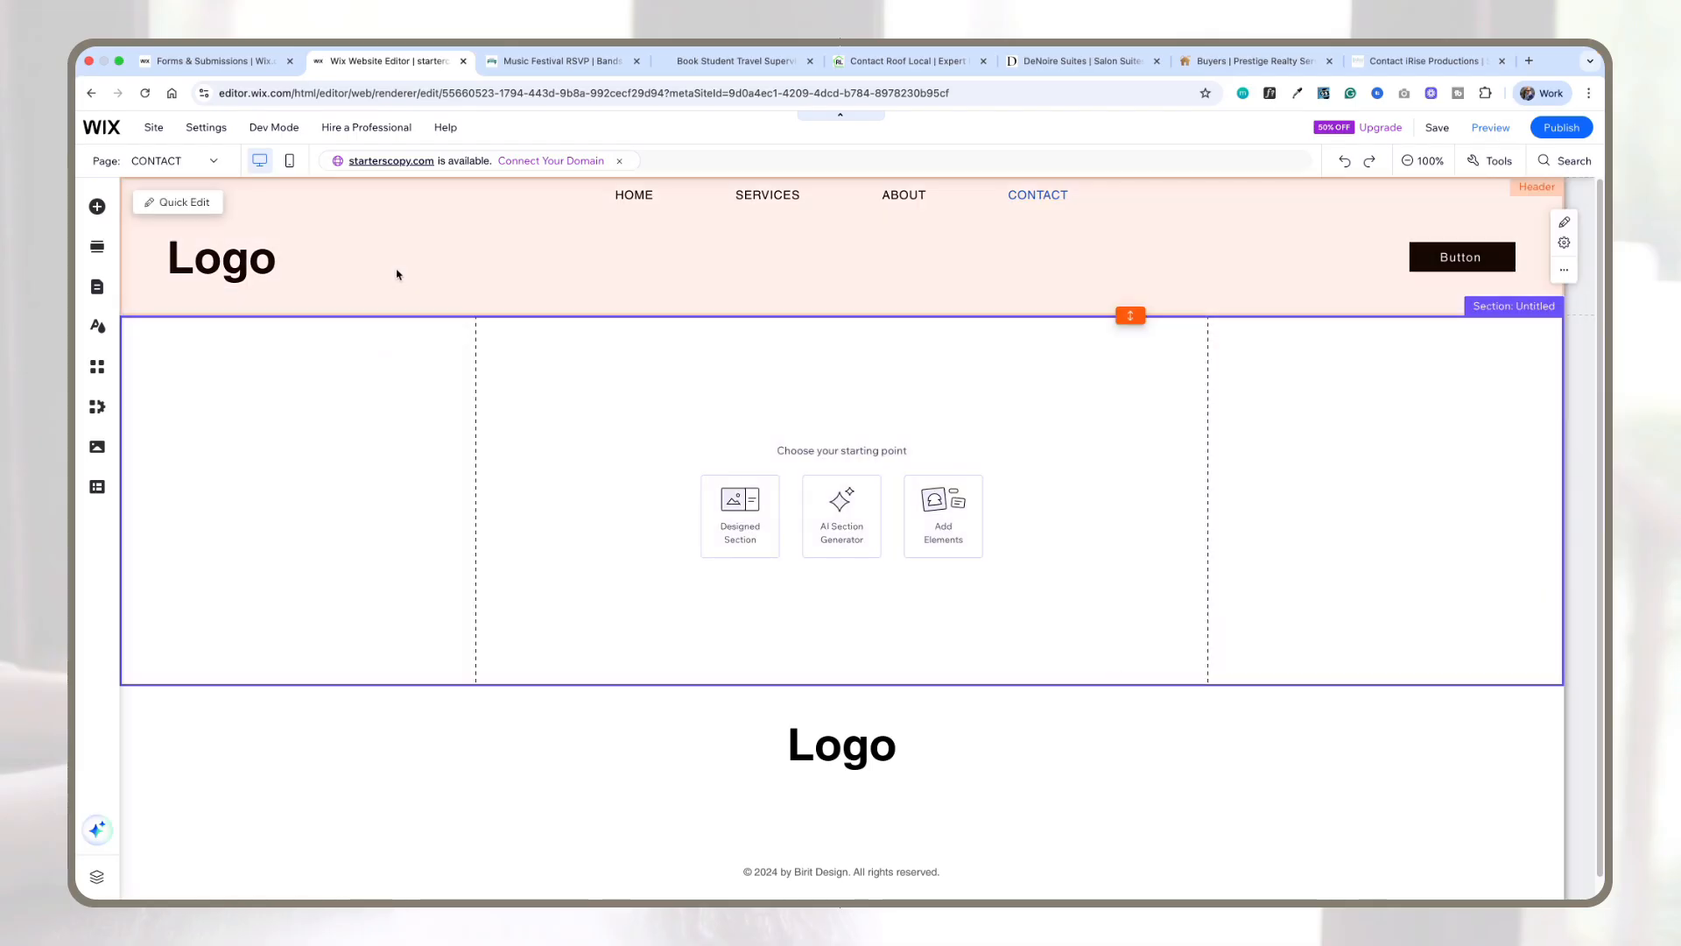
pyautogui.click(396, 274)
pyautogui.click(405, 337)
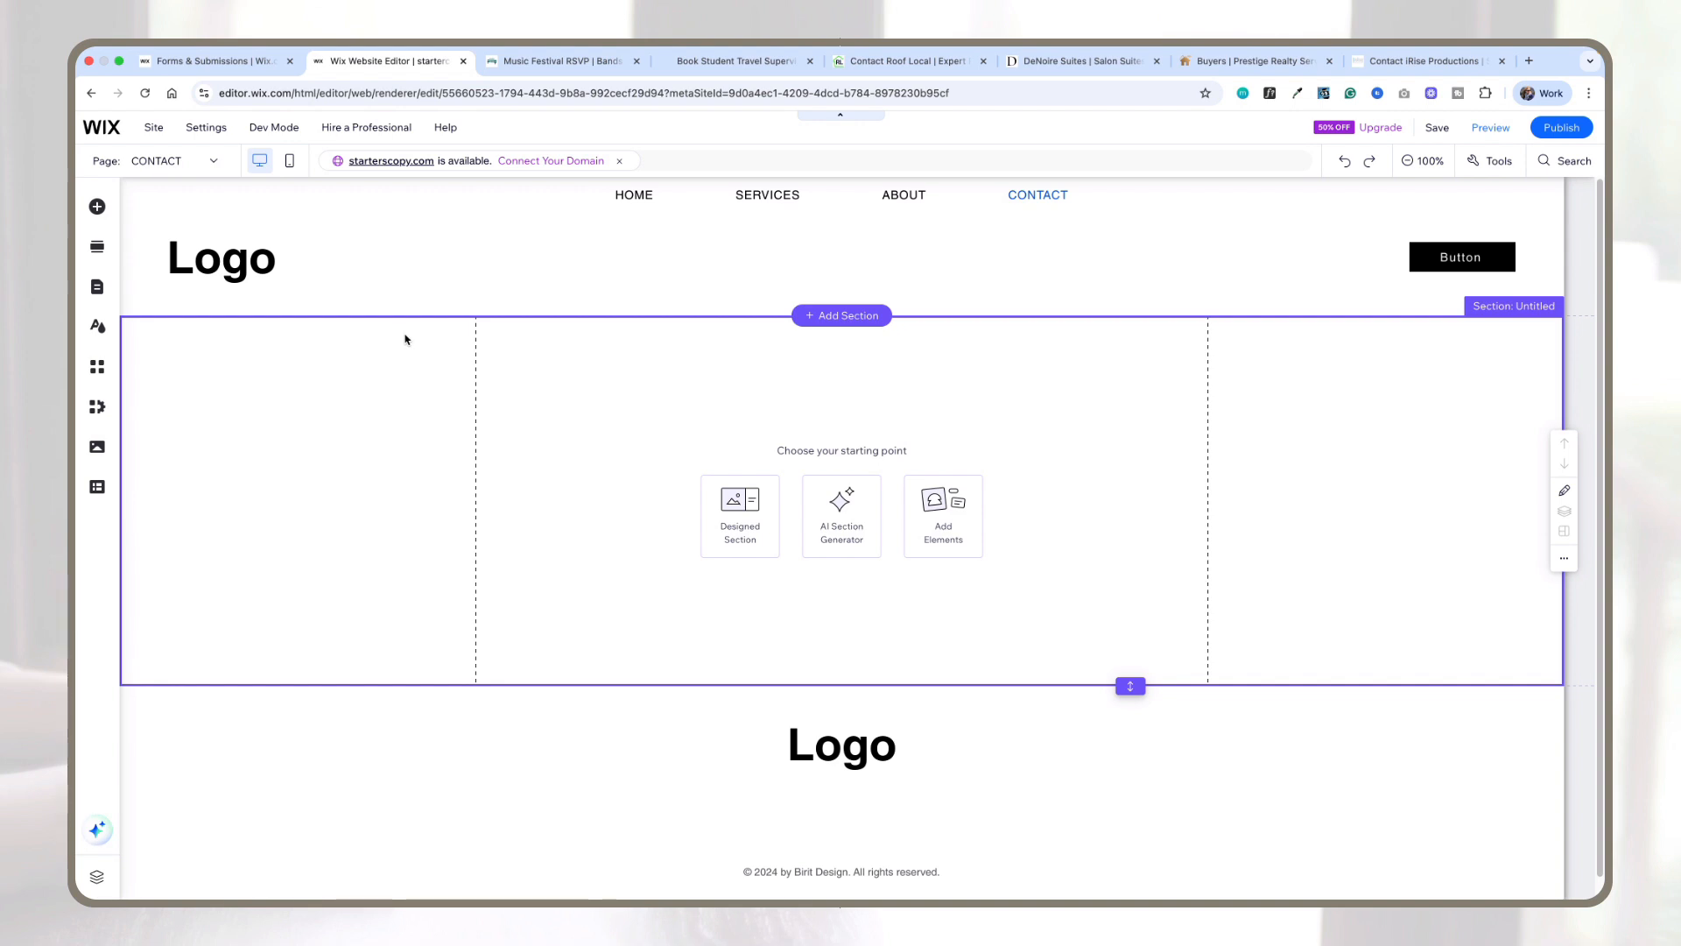
pyautogui.click(464, 718)
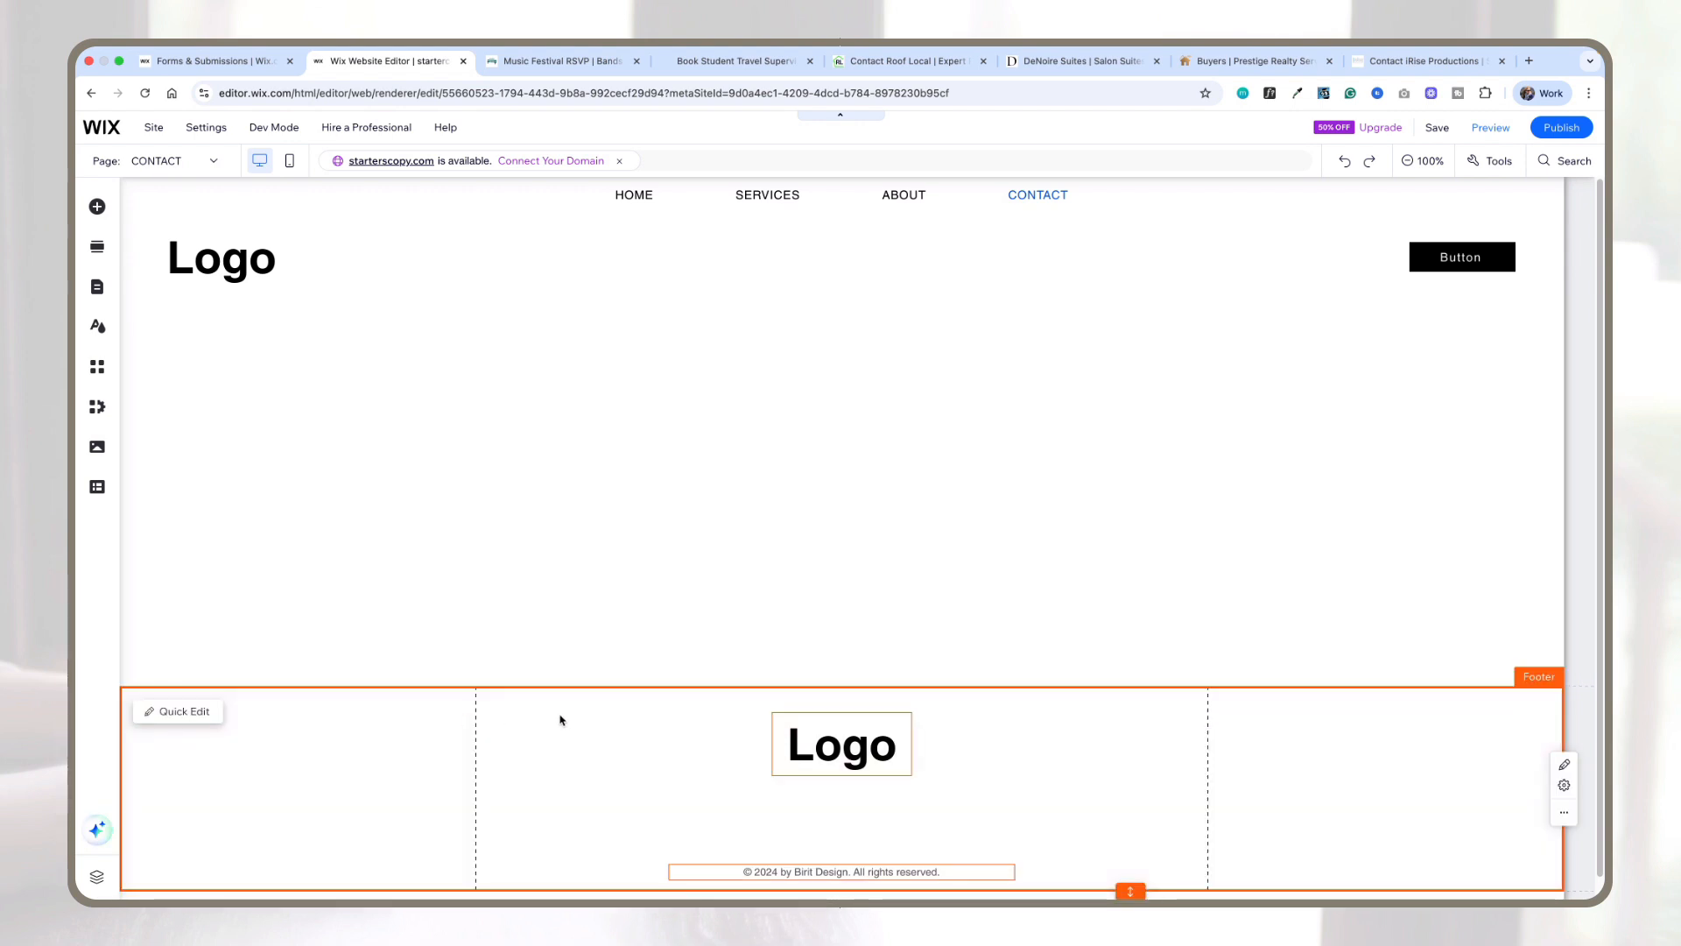
pyautogui.click(1068, 490)
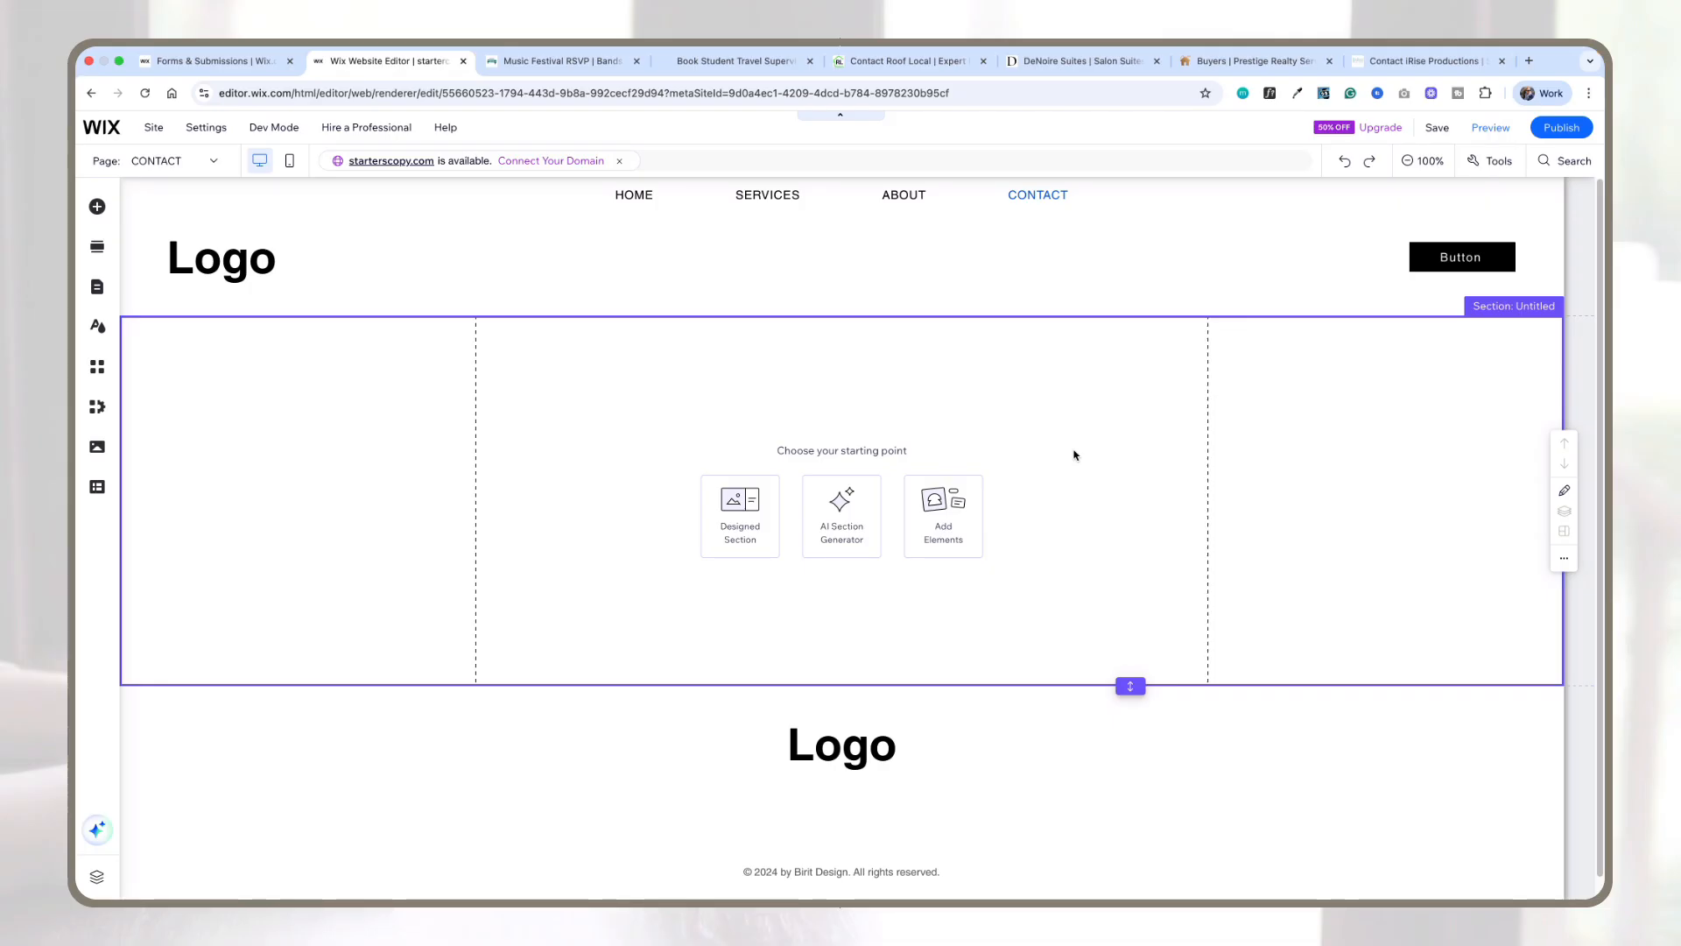
# Step: Fill the empty section with a predesigned Contact section that includes a contact form
pyautogui.click(738, 530)
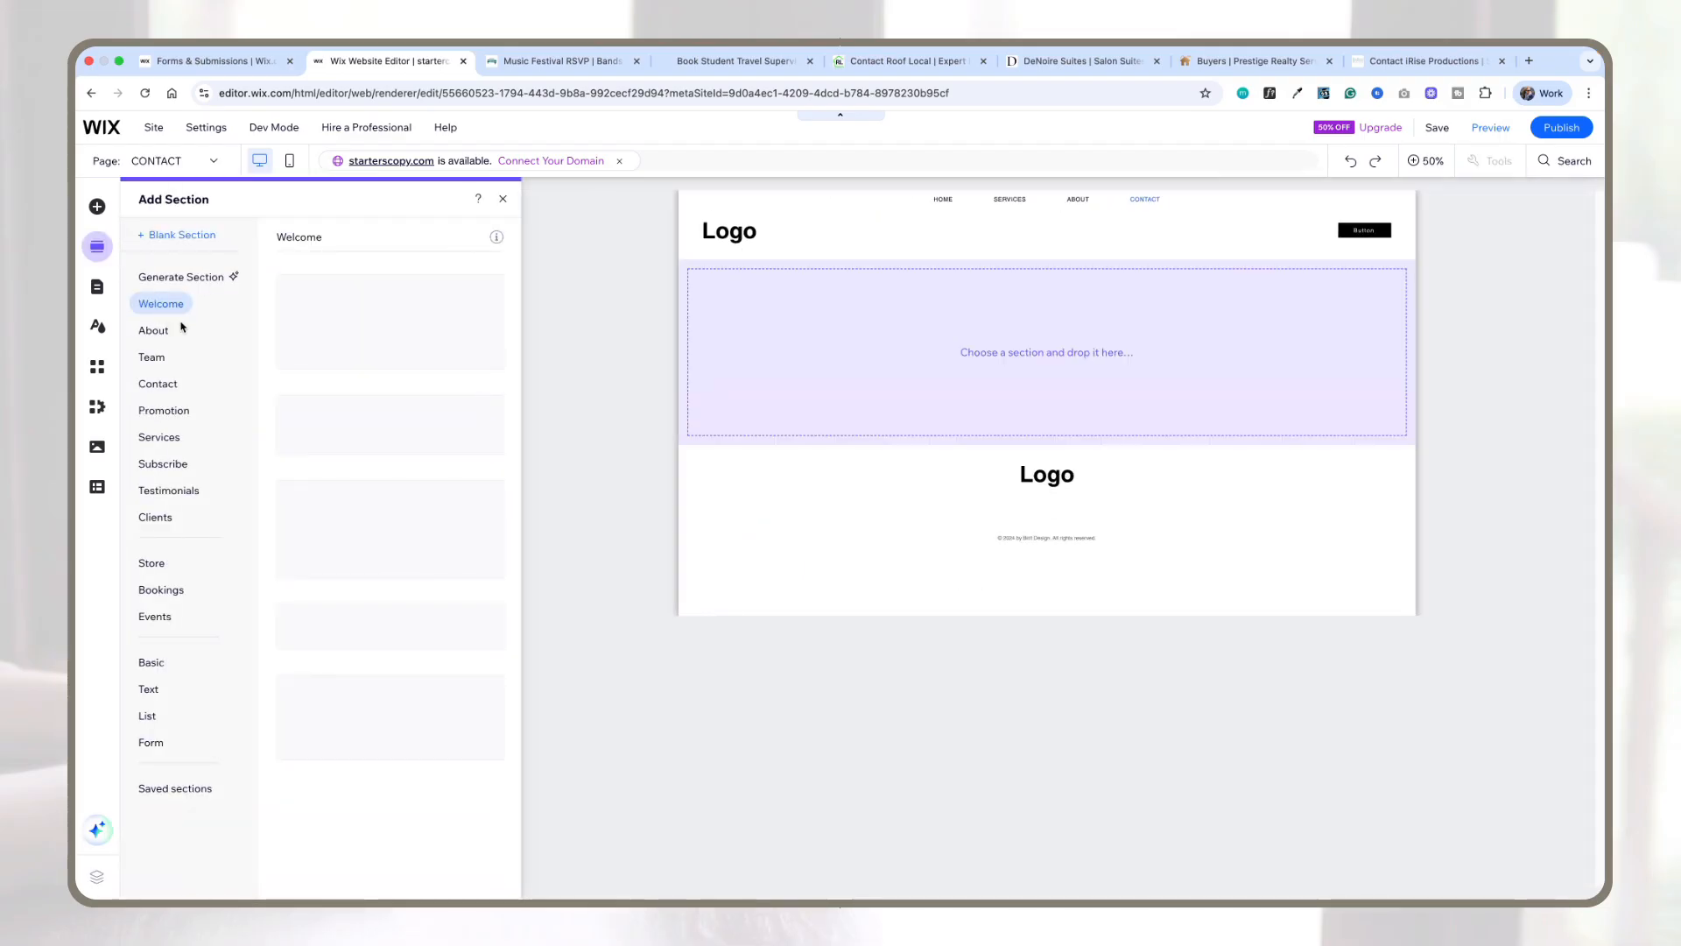
pyautogui.scroll(-1, 425, 448)
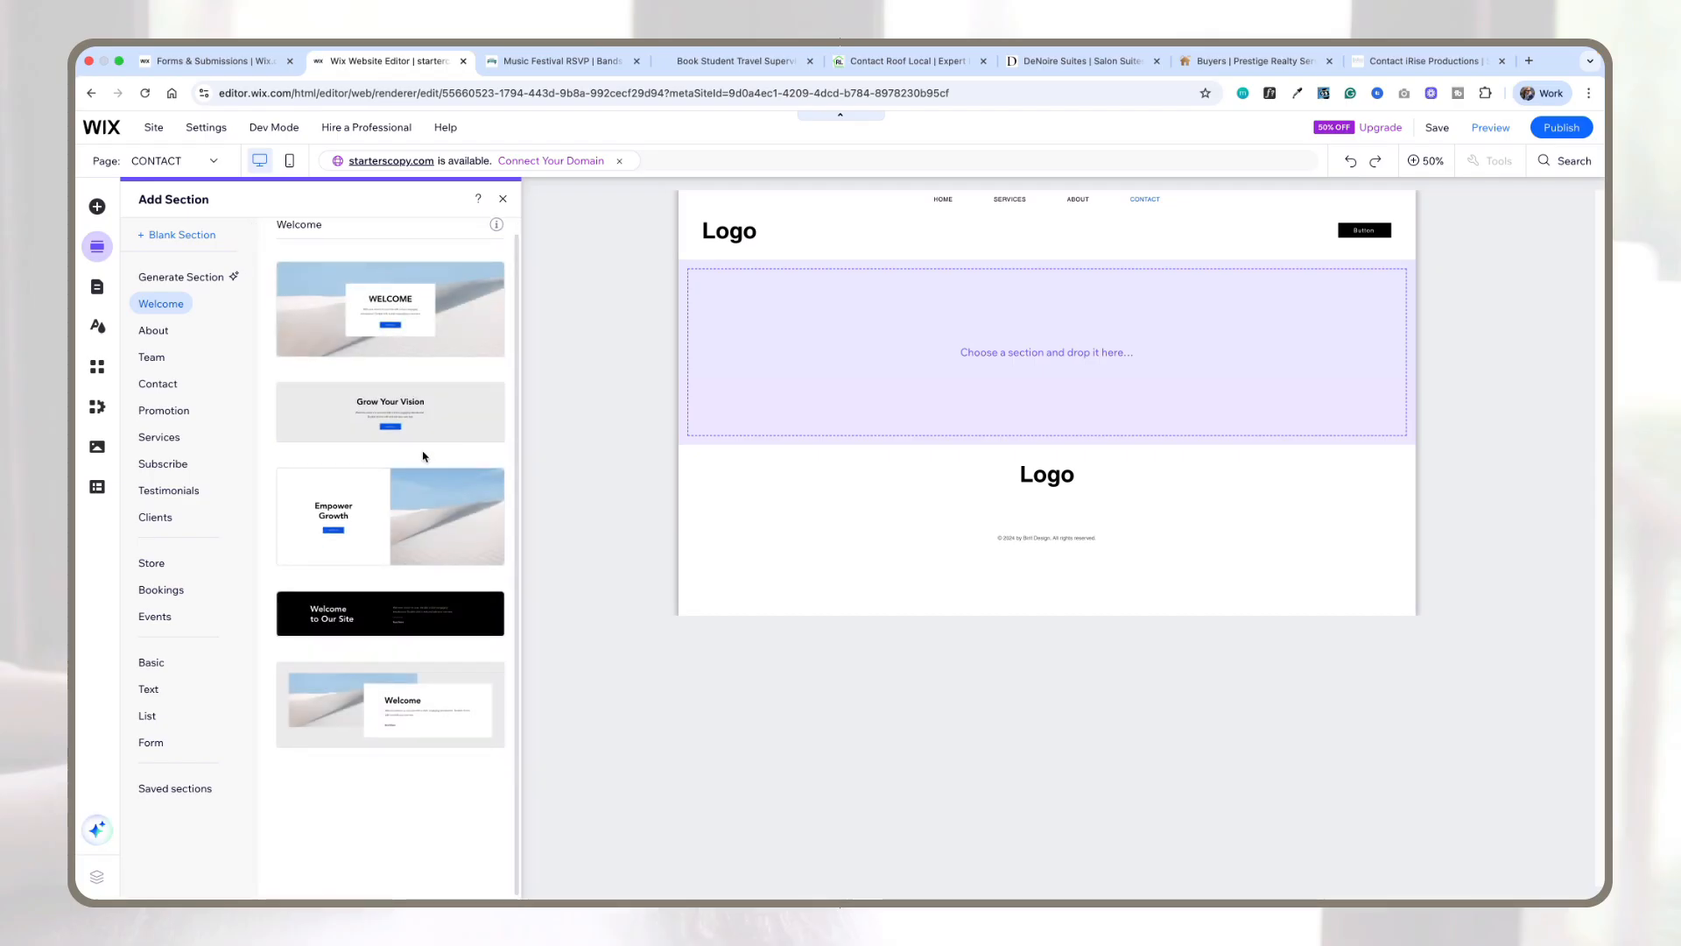
pyautogui.scroll(1, 423, 456)
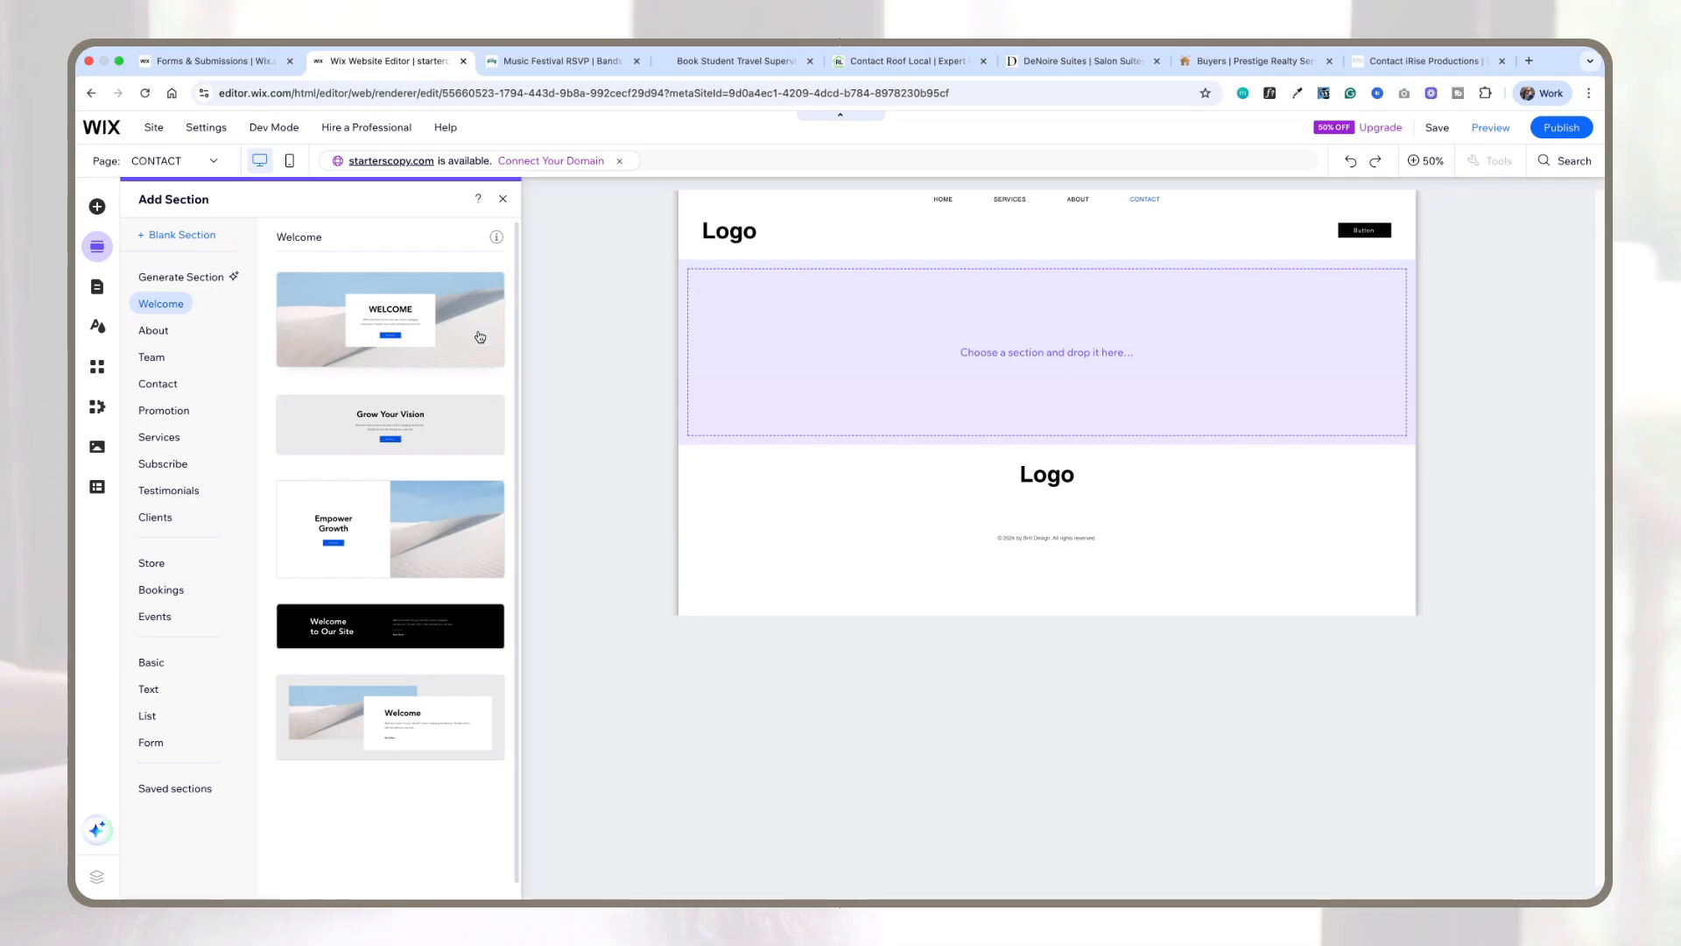
pyautogui.click(154, 391)
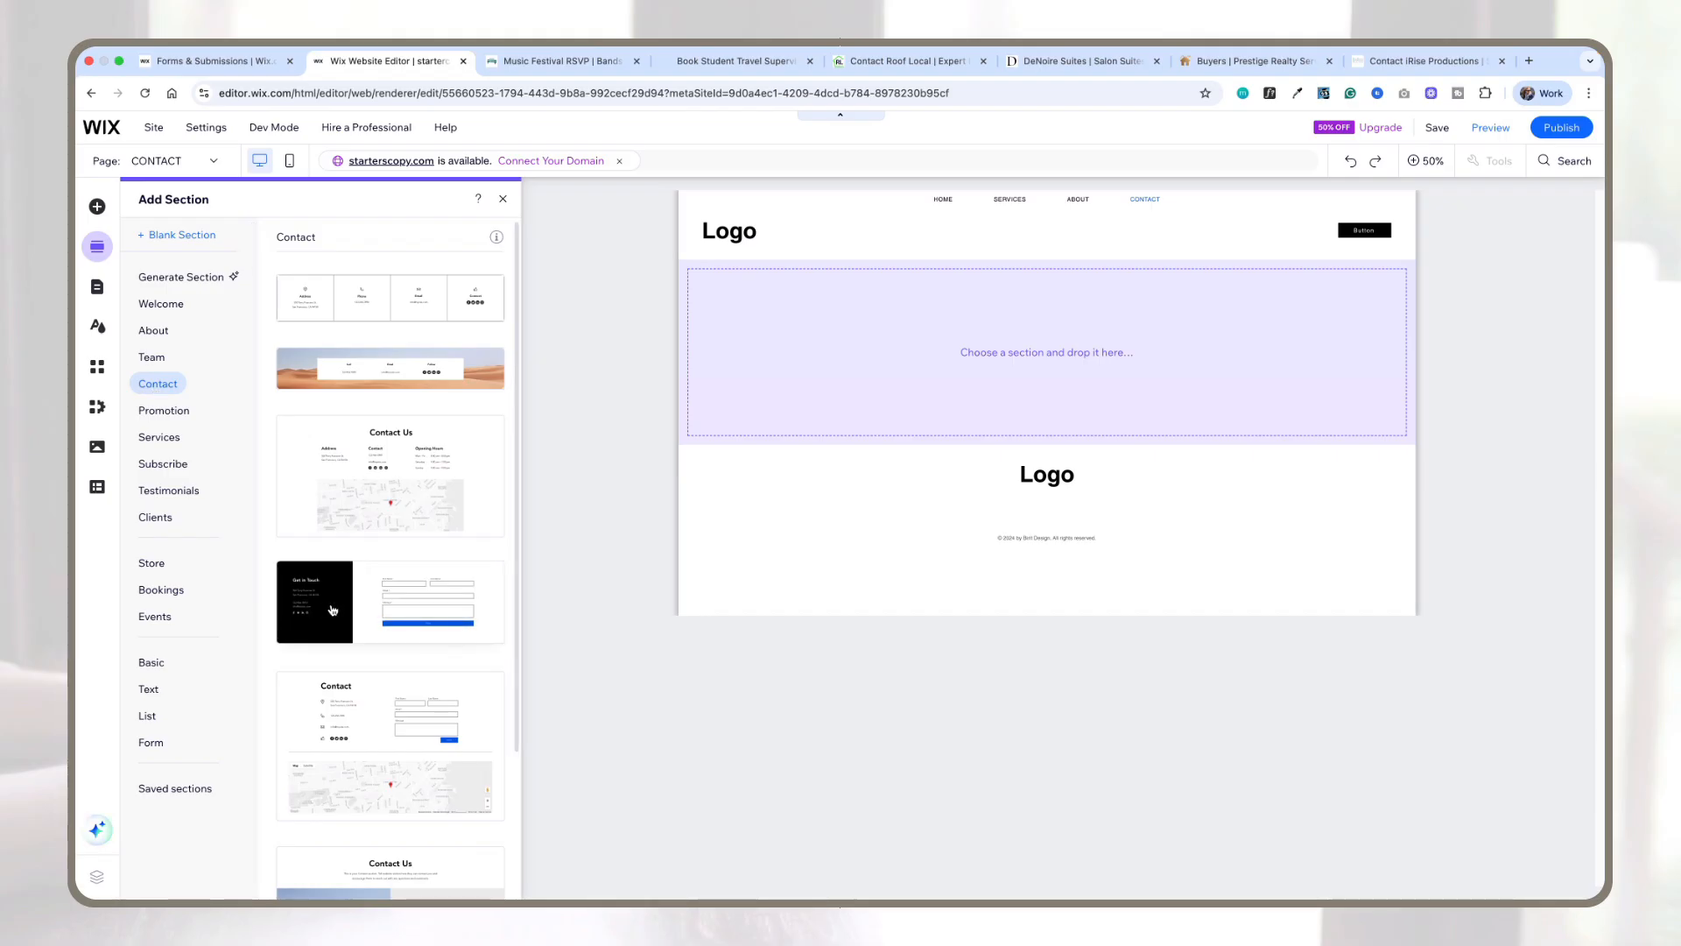
pyautogui.scroll(-2, 408, 585)
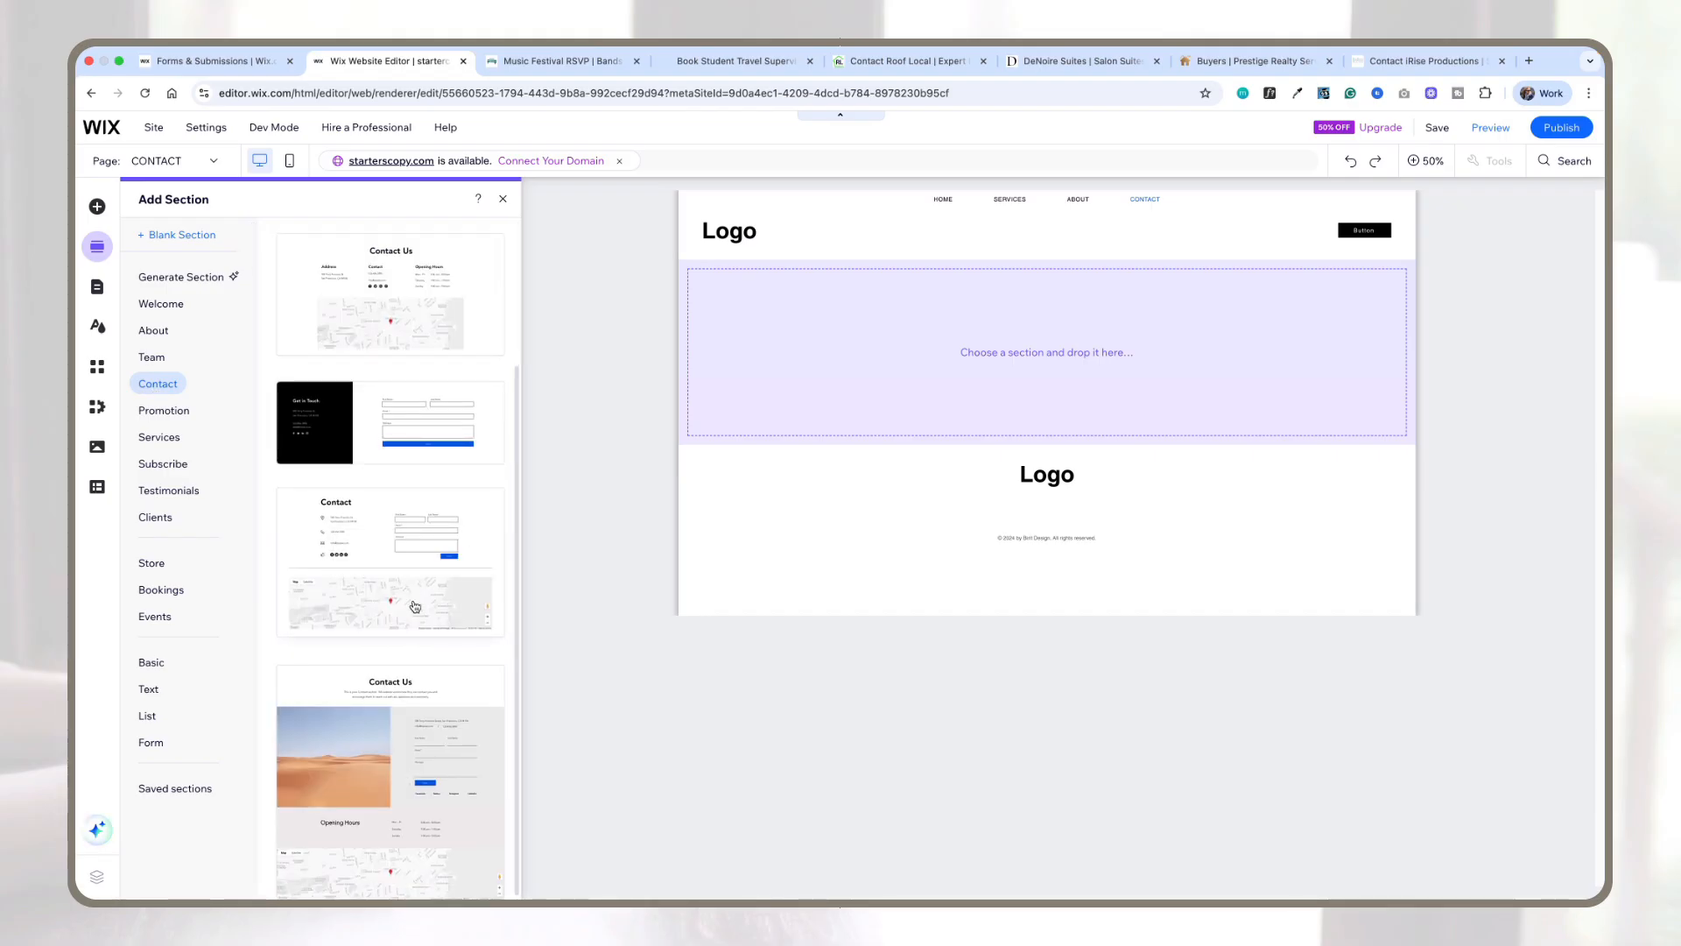
pyautogui.scroll(2, 416, 605)
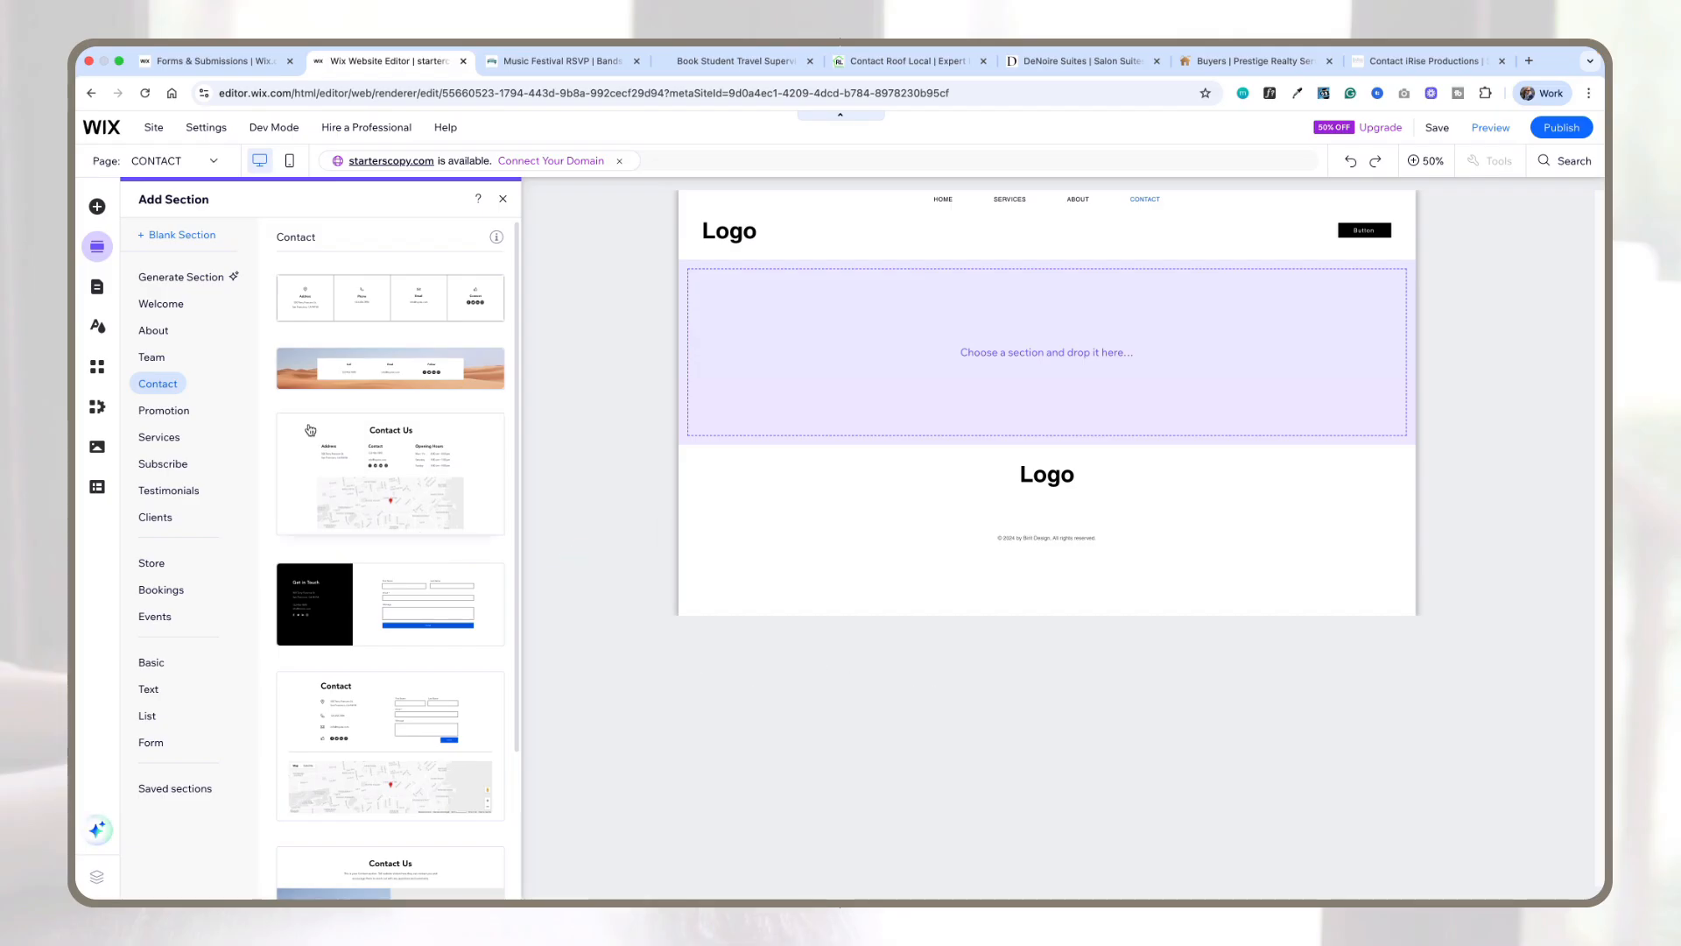
pyautogui.moveTo(403, 588); pyautogui.dragTo(863, 379)
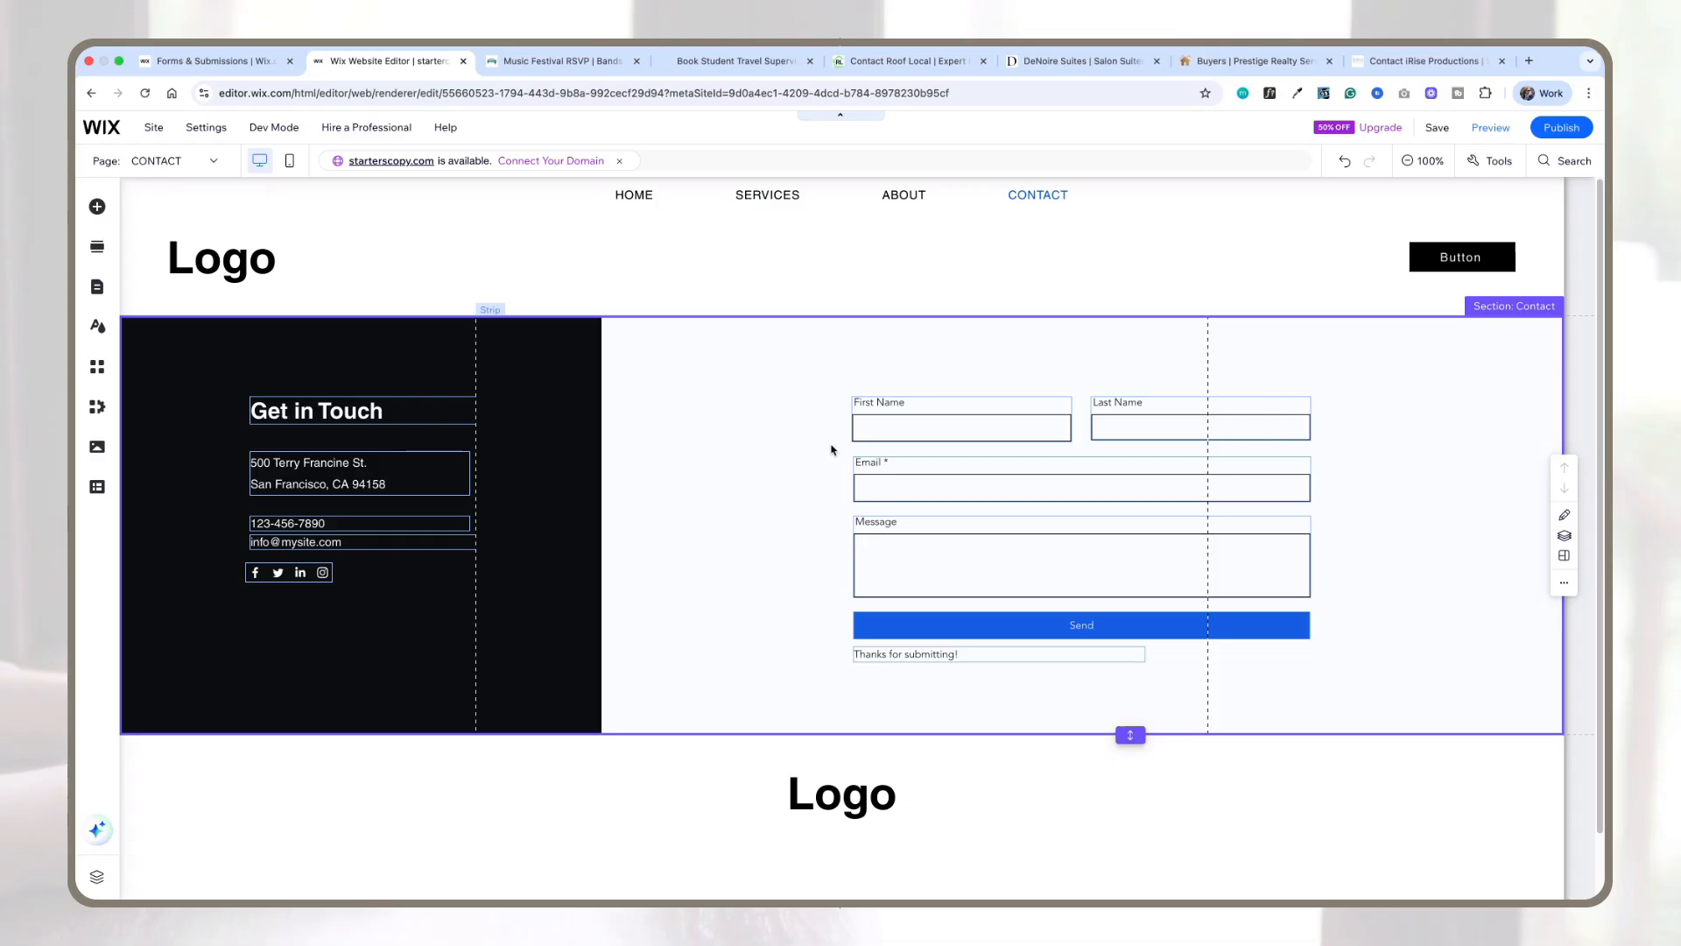
# Step: Inspect the new contact form's First Name, Email and Message fields one by one
pyautogui.click(1013, 437)
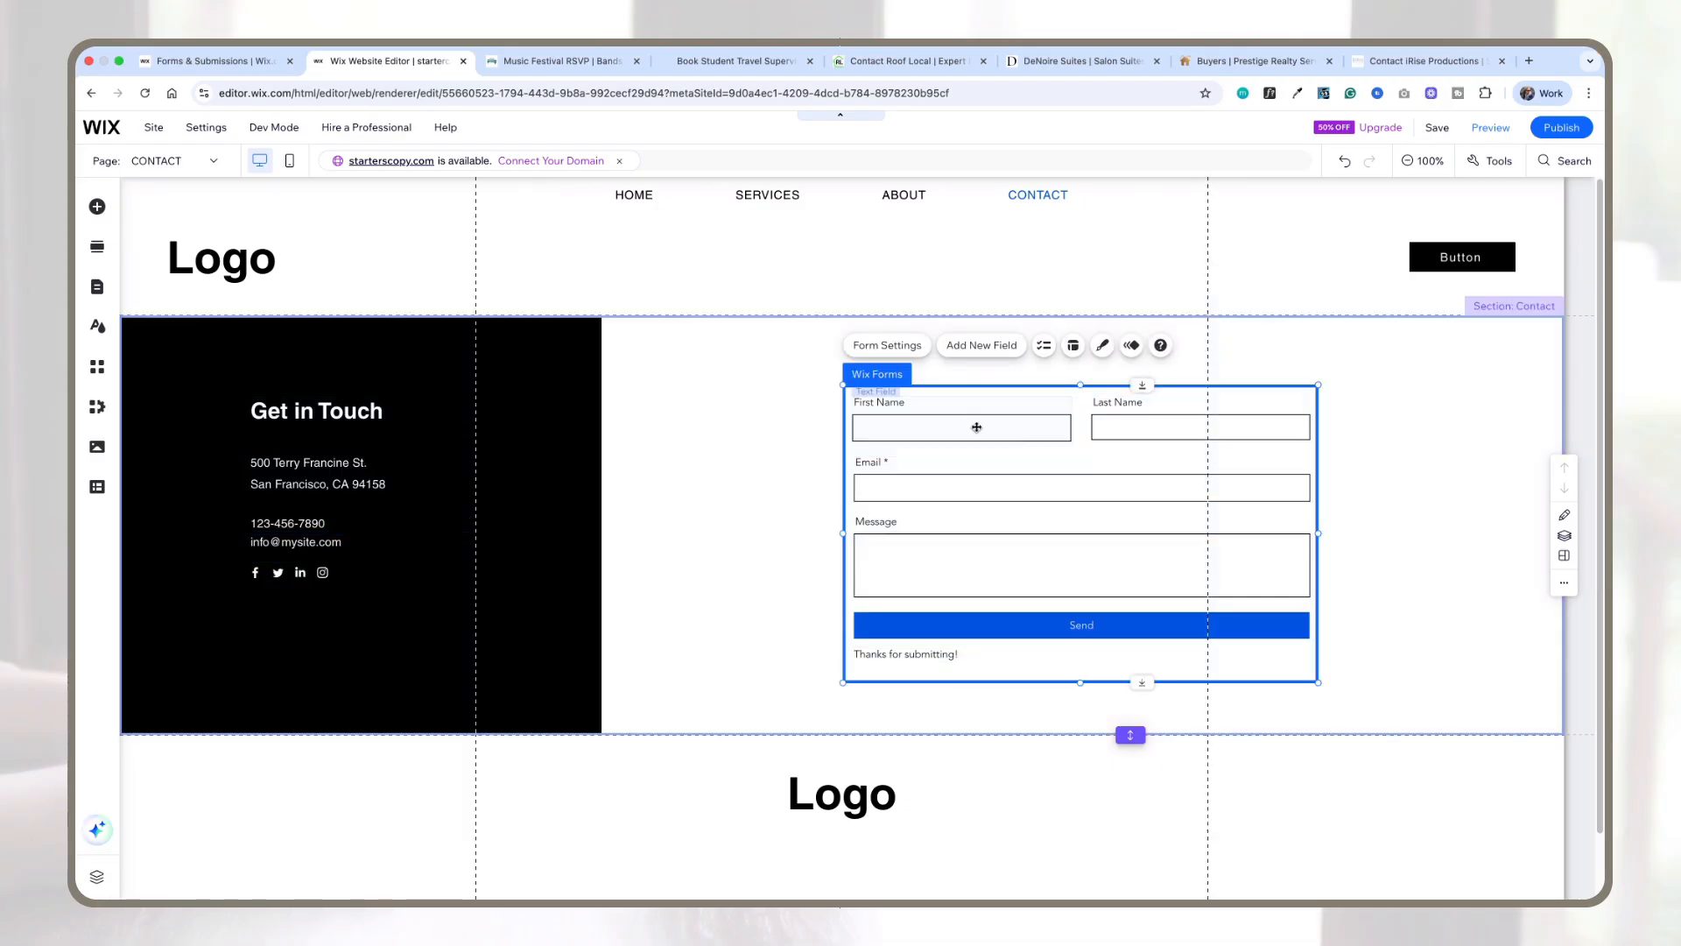
pyautogui.click(978, 425)
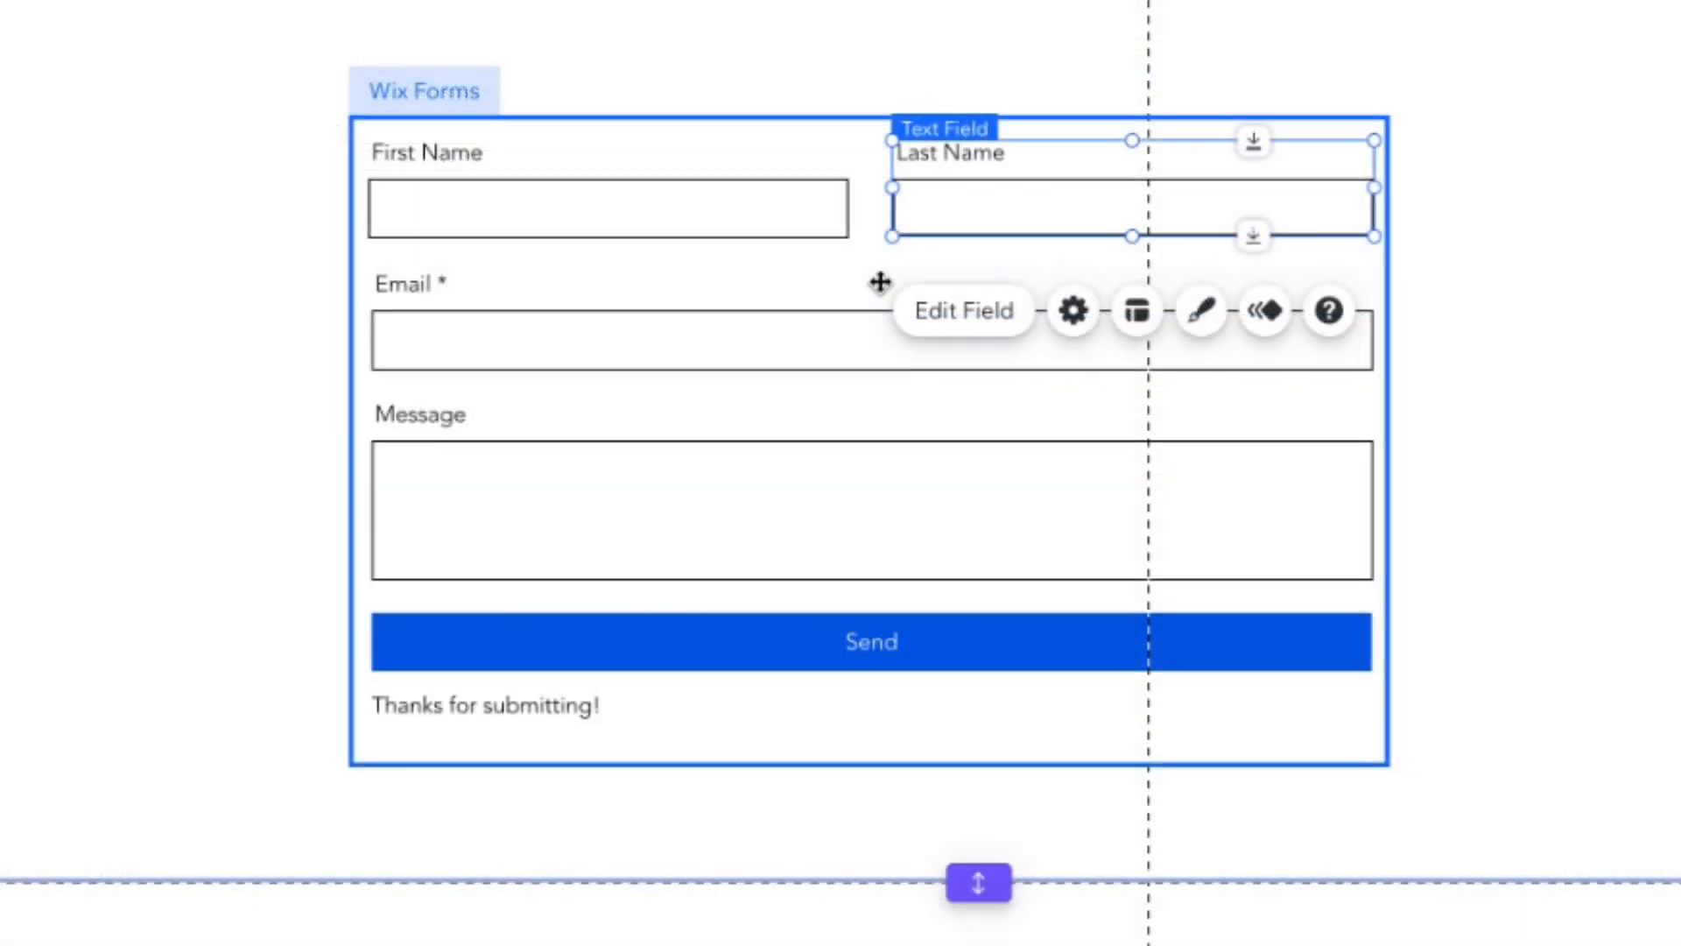
pyautogui.click(788, 343)
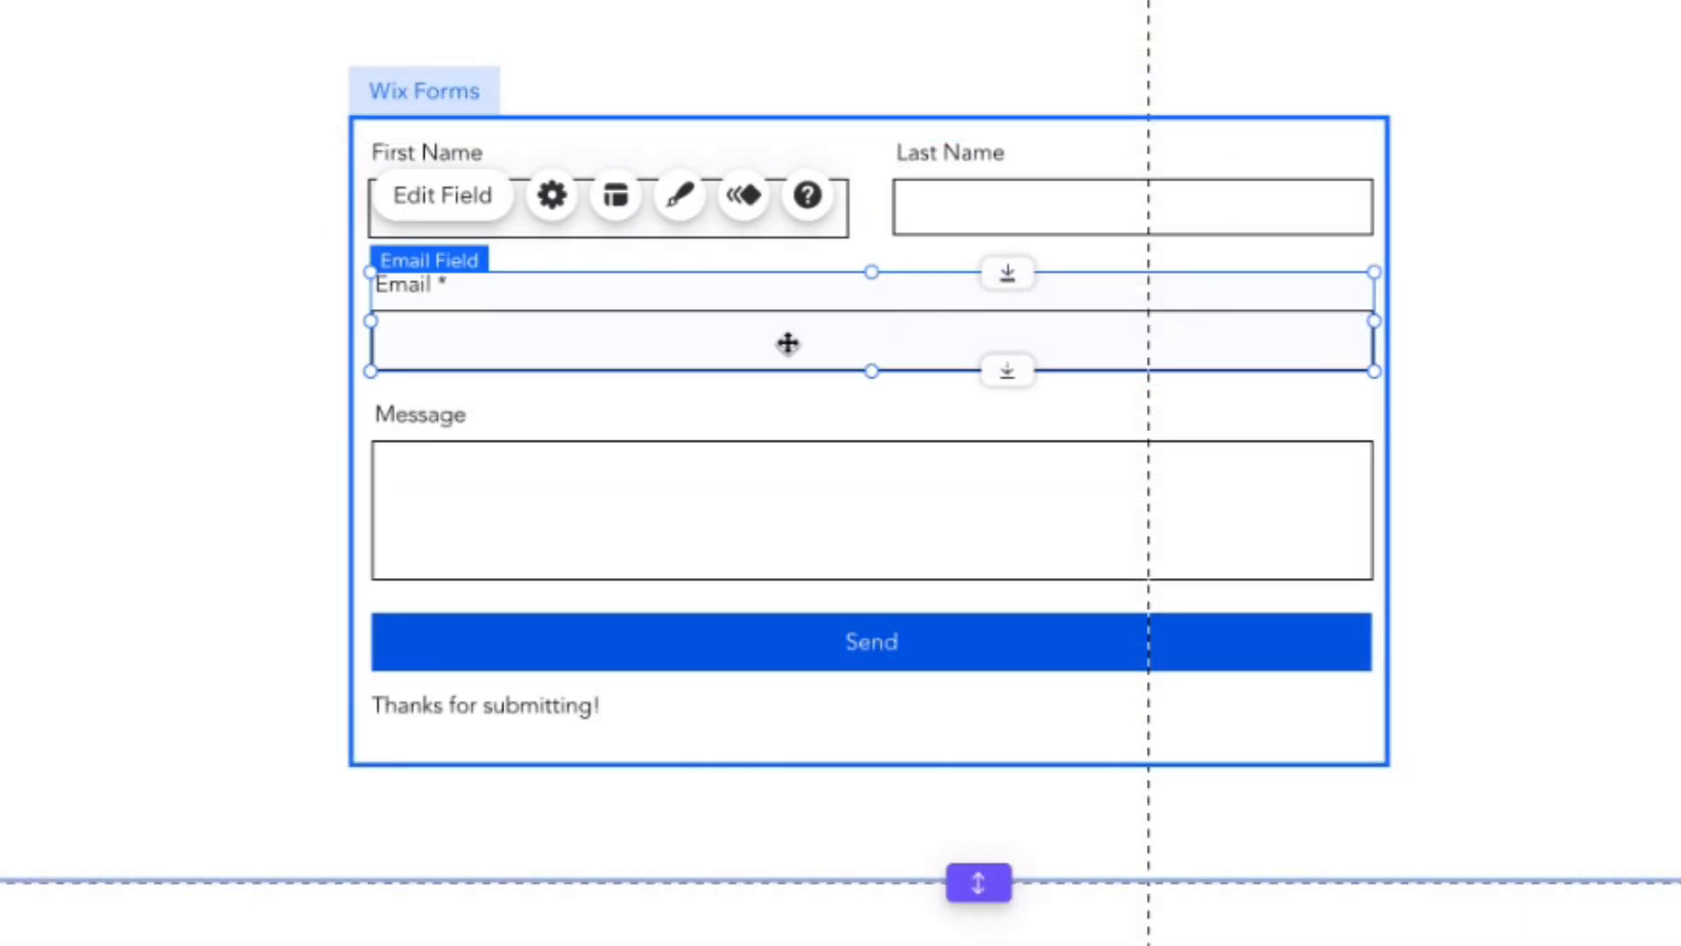
pyautogui.click(719, 442)
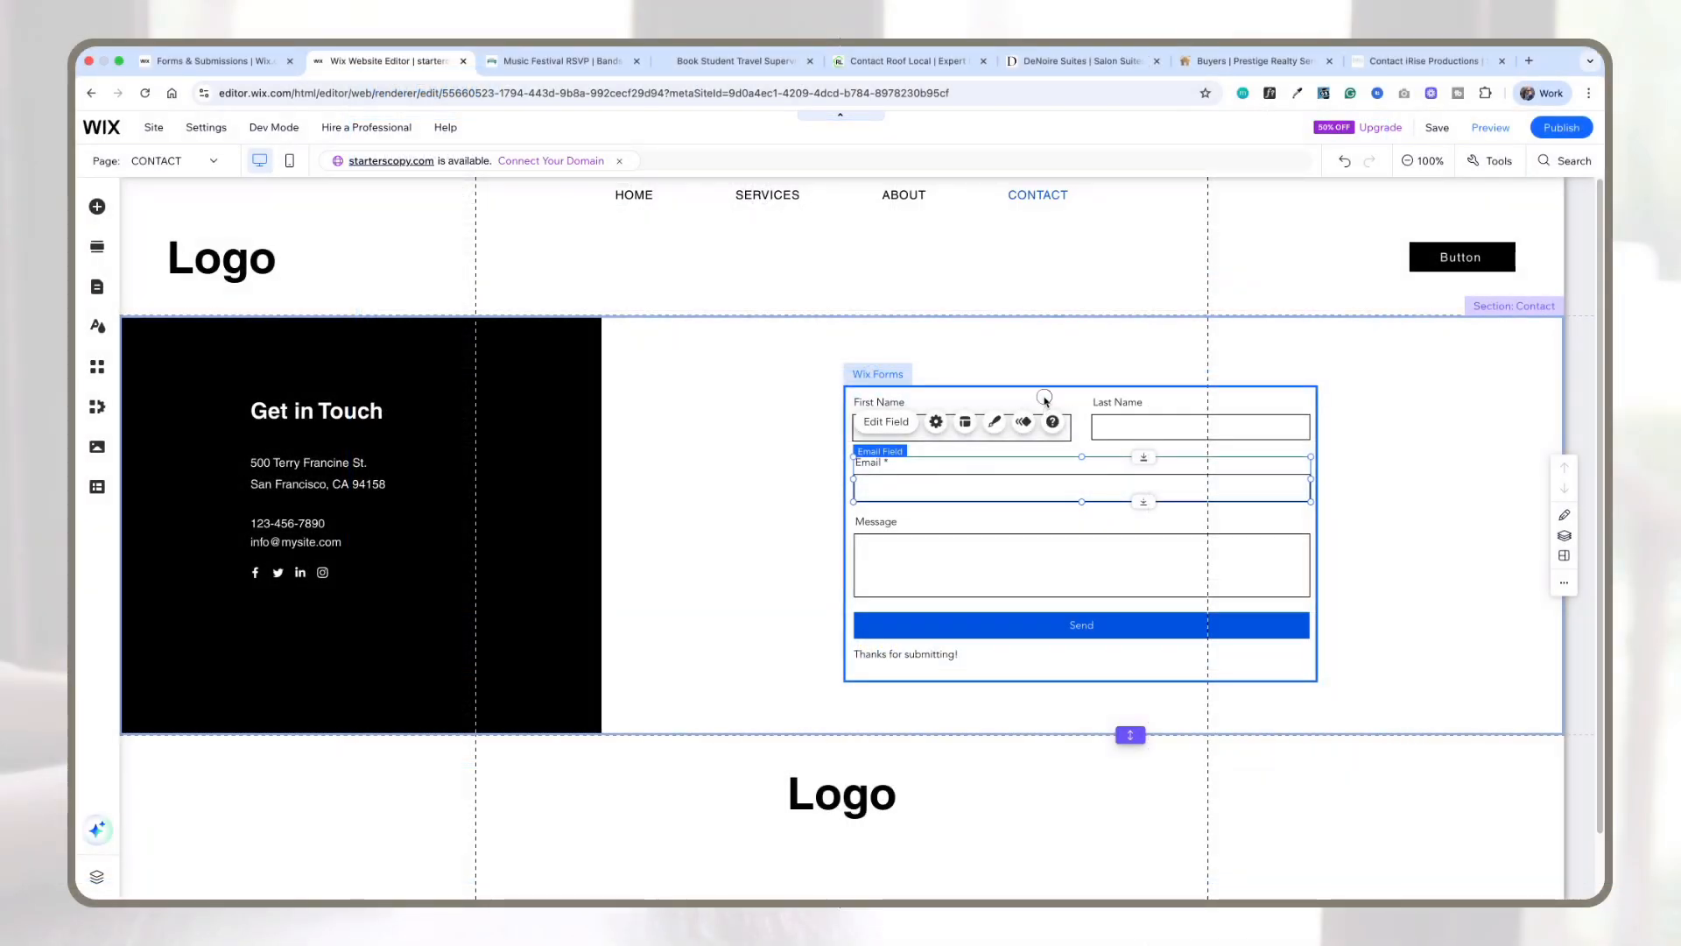
pyautogui.click(825, 134)
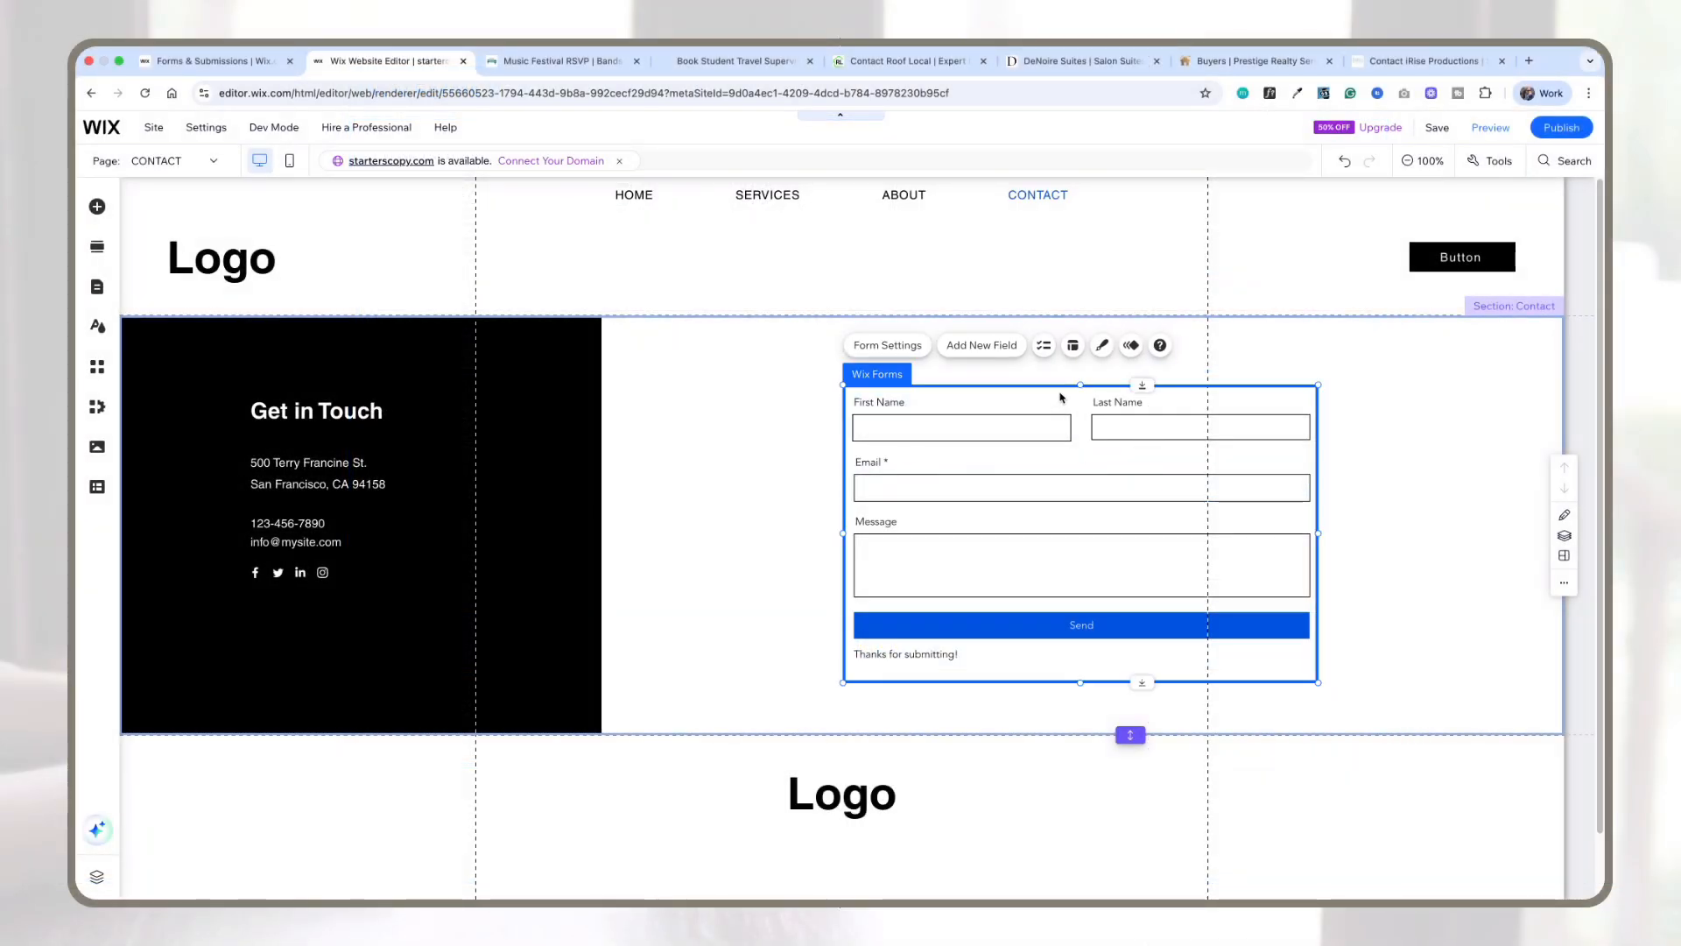
# Step: Open the form's settings and its Add New Field panel, closing each without changes
pyautogui.click(889, 347)
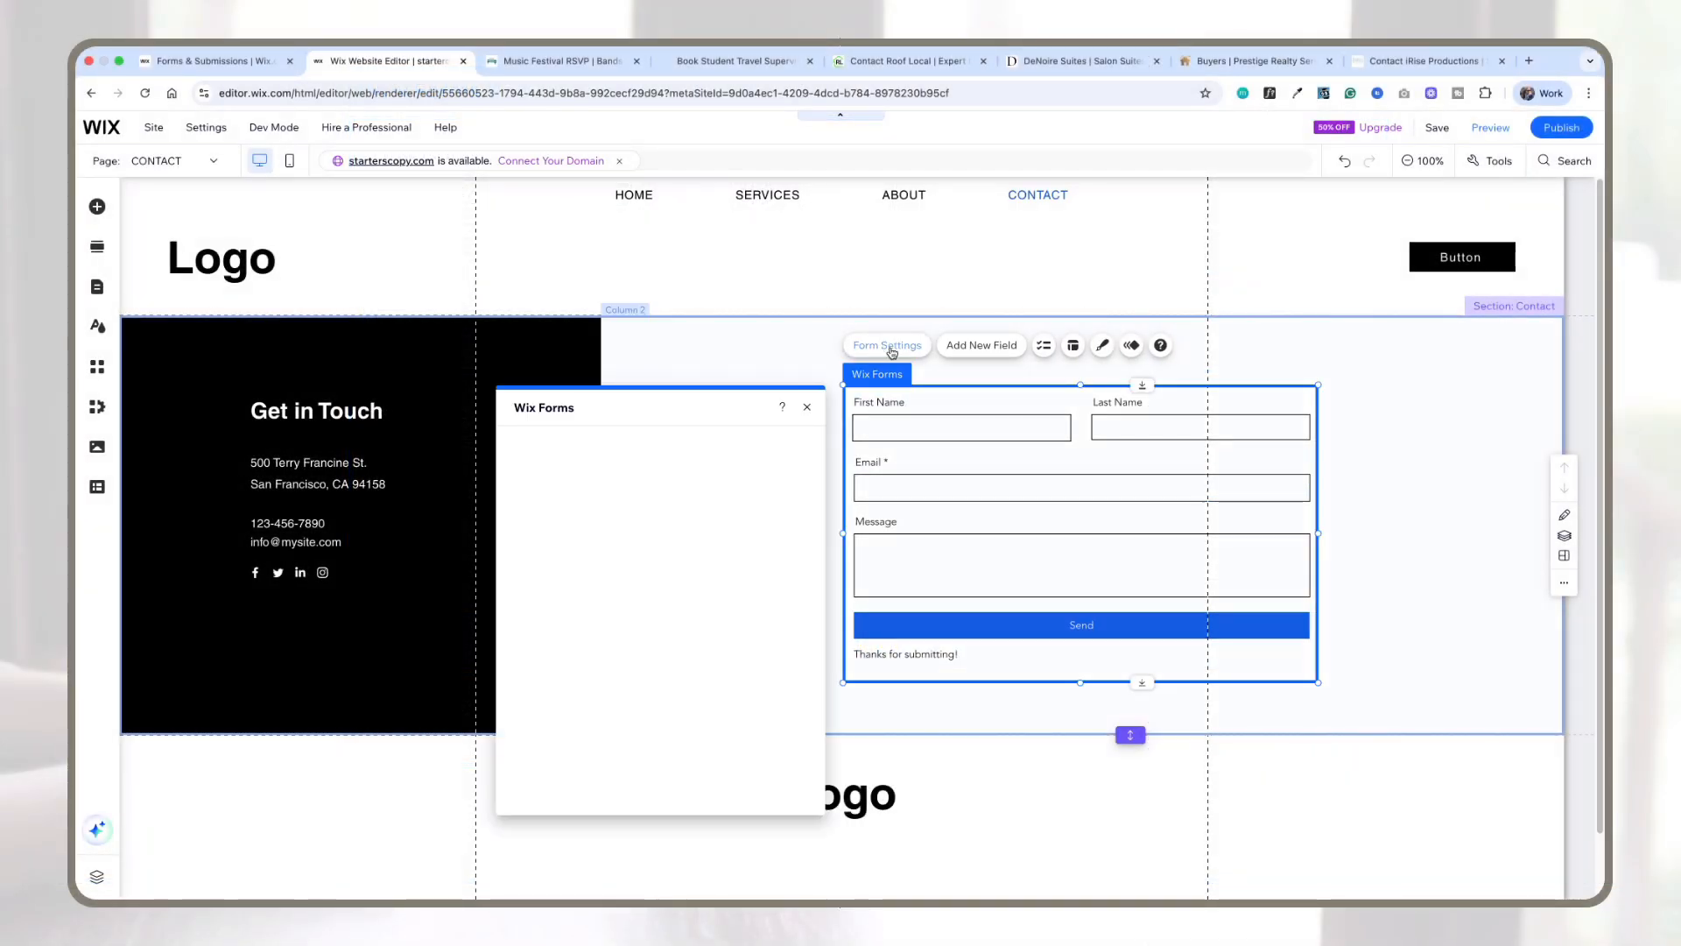
pyautogui.click(806, 407)
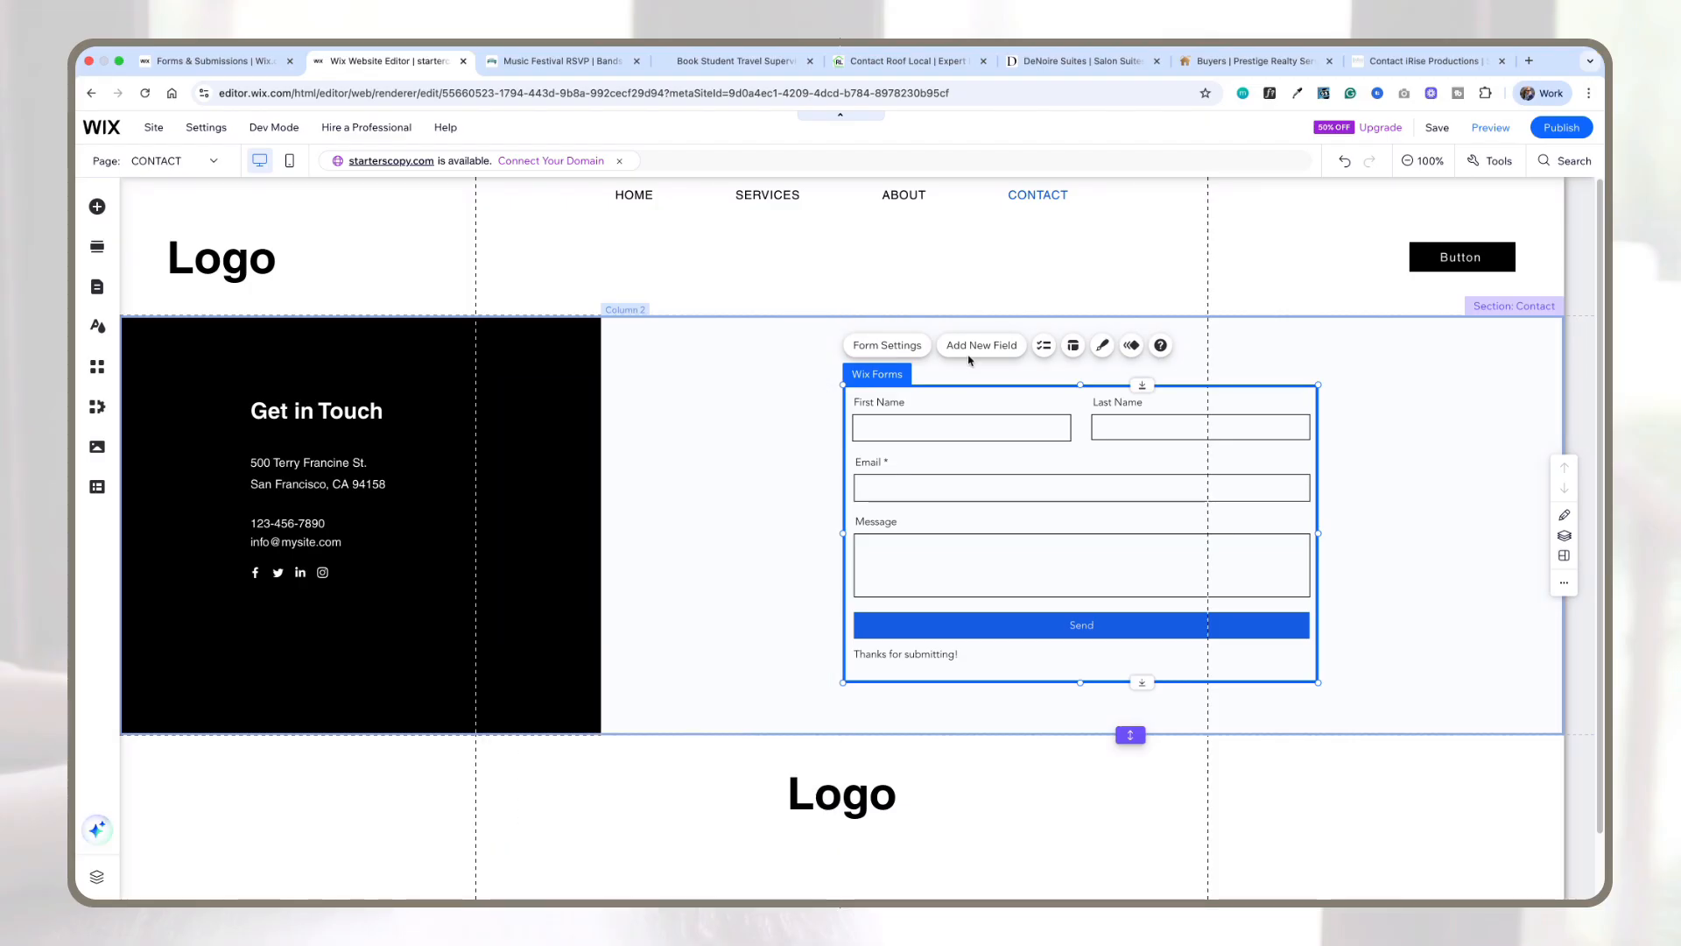
pyautogui.click(979, 349)
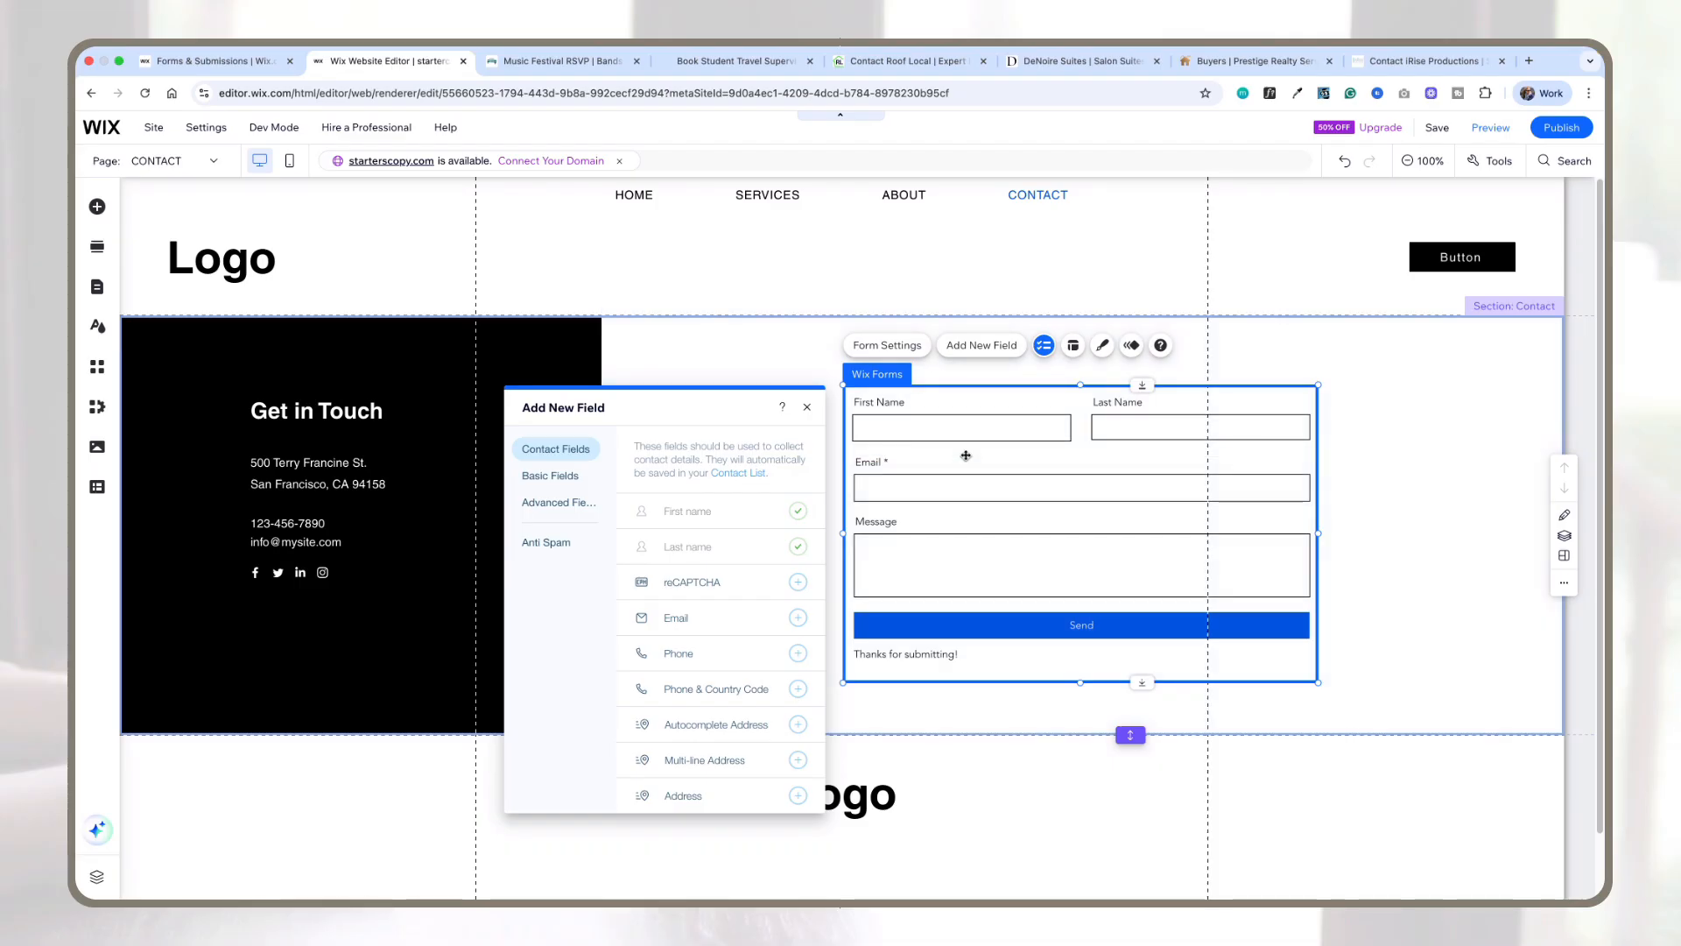
pyautogui.click(807, 409)
# Step: Add a new section below and drop in the 'Get in Touch' contact strip with a form from the Contact strips
pyautogui.scroll(-1, 887, 613)
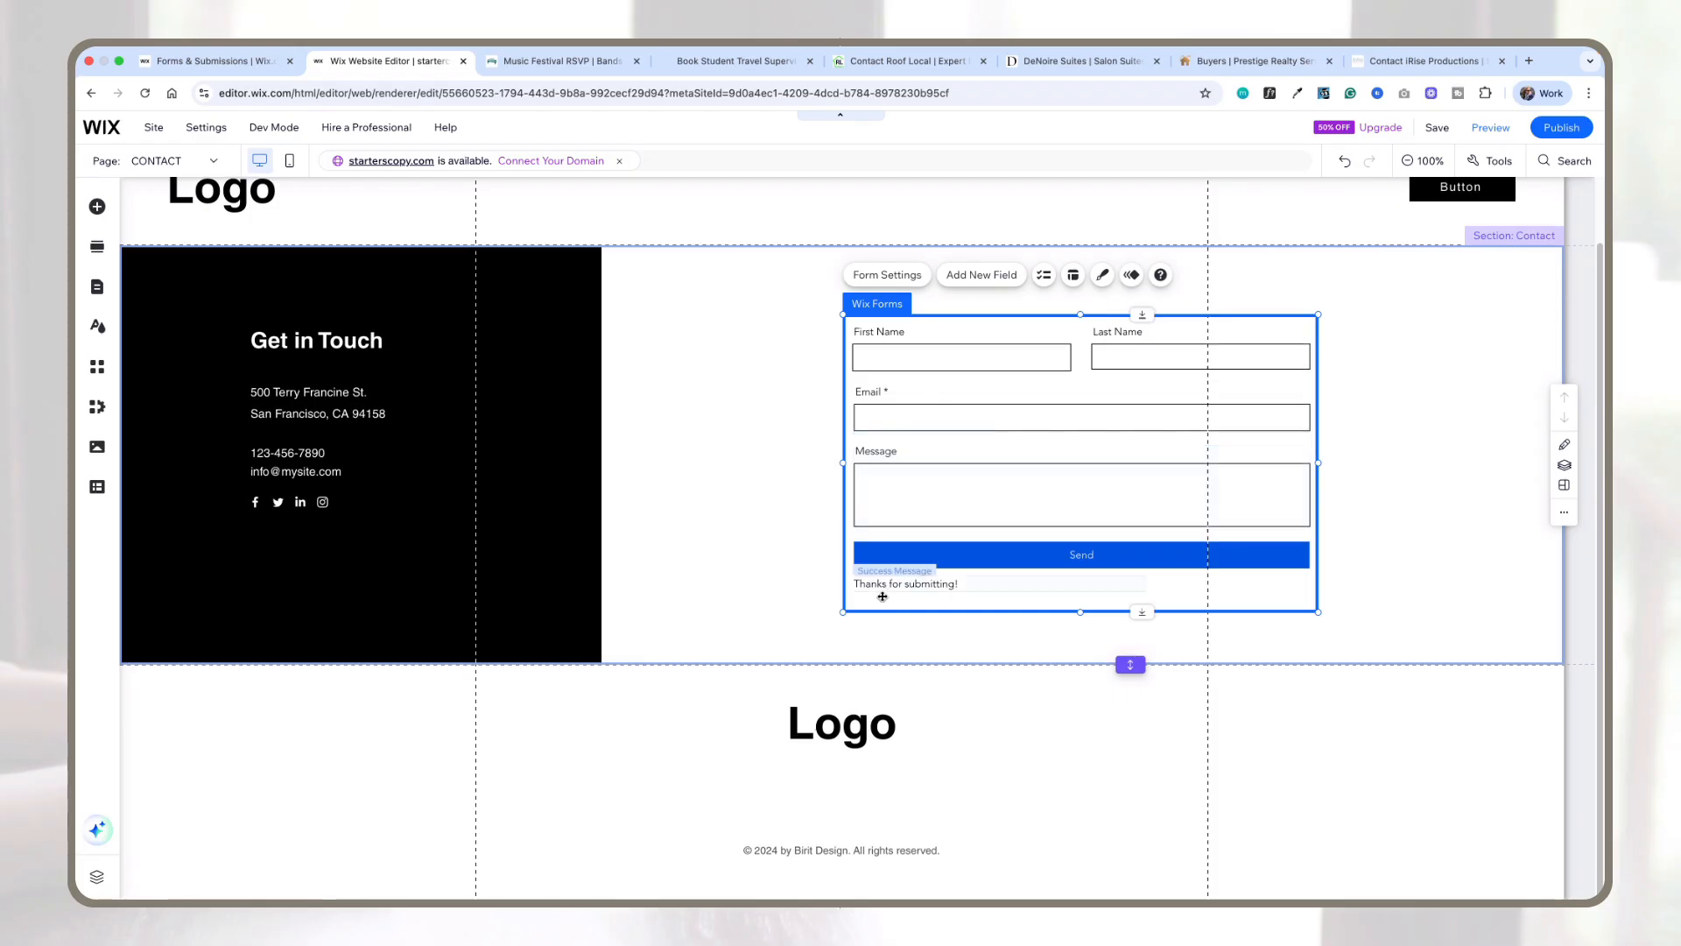
pyautogui.click(830, 665)
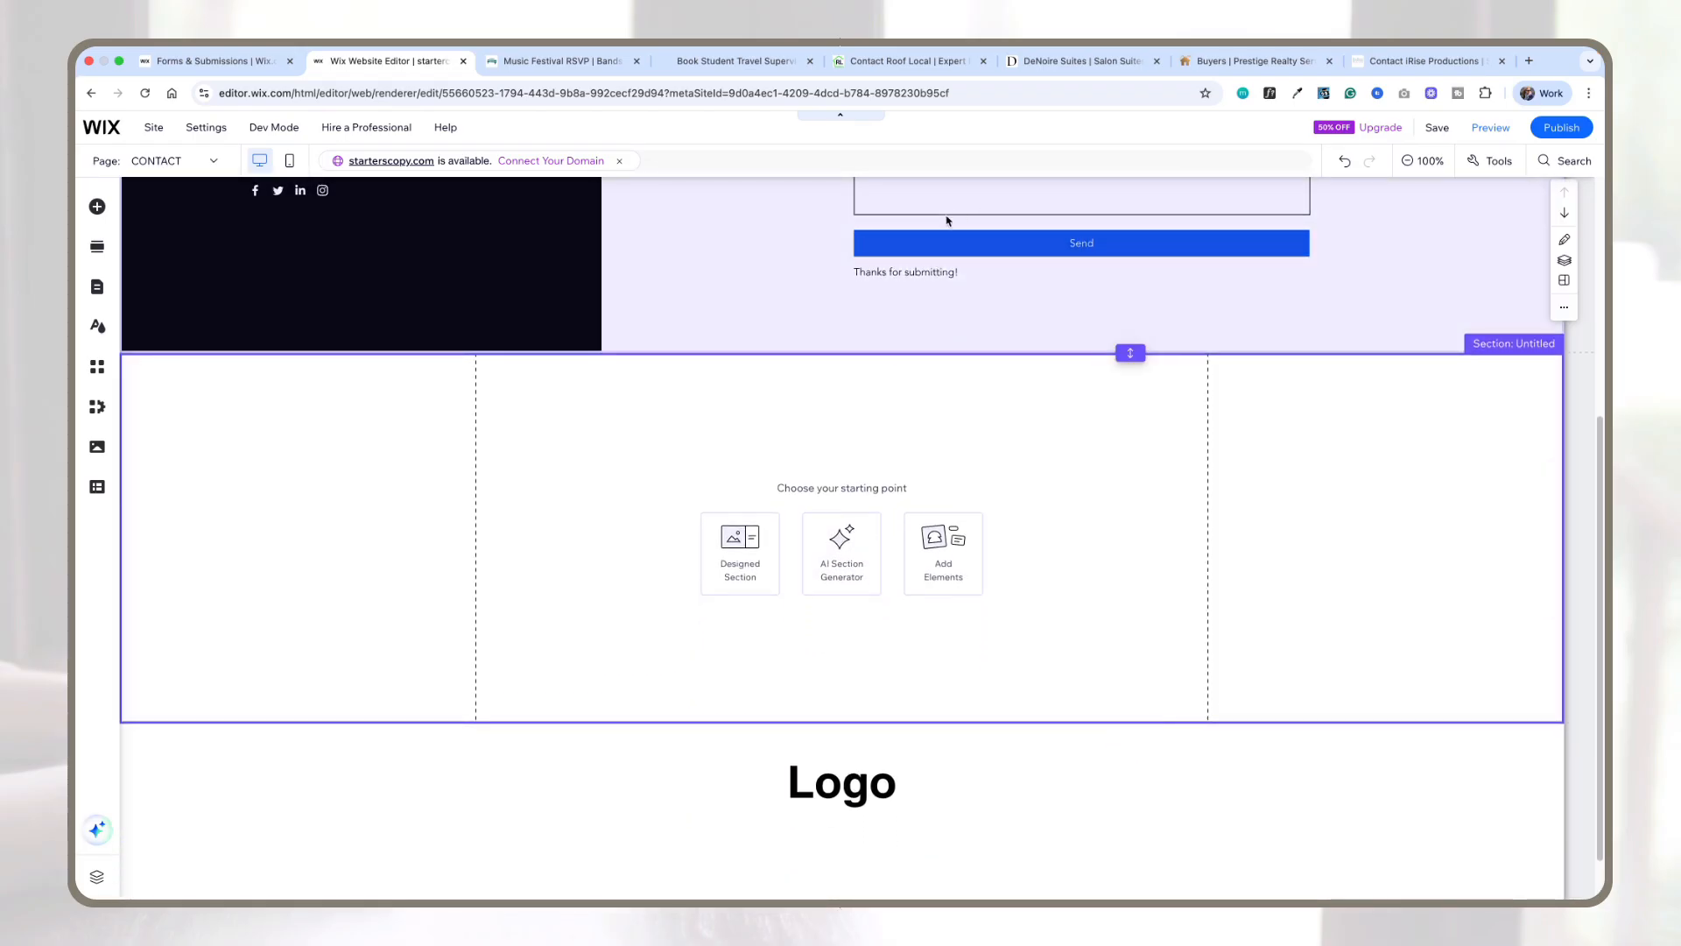
pyautogui.click(97, 207)
pyautogui.click(151, 319)
pyautogui.click(276, 345)
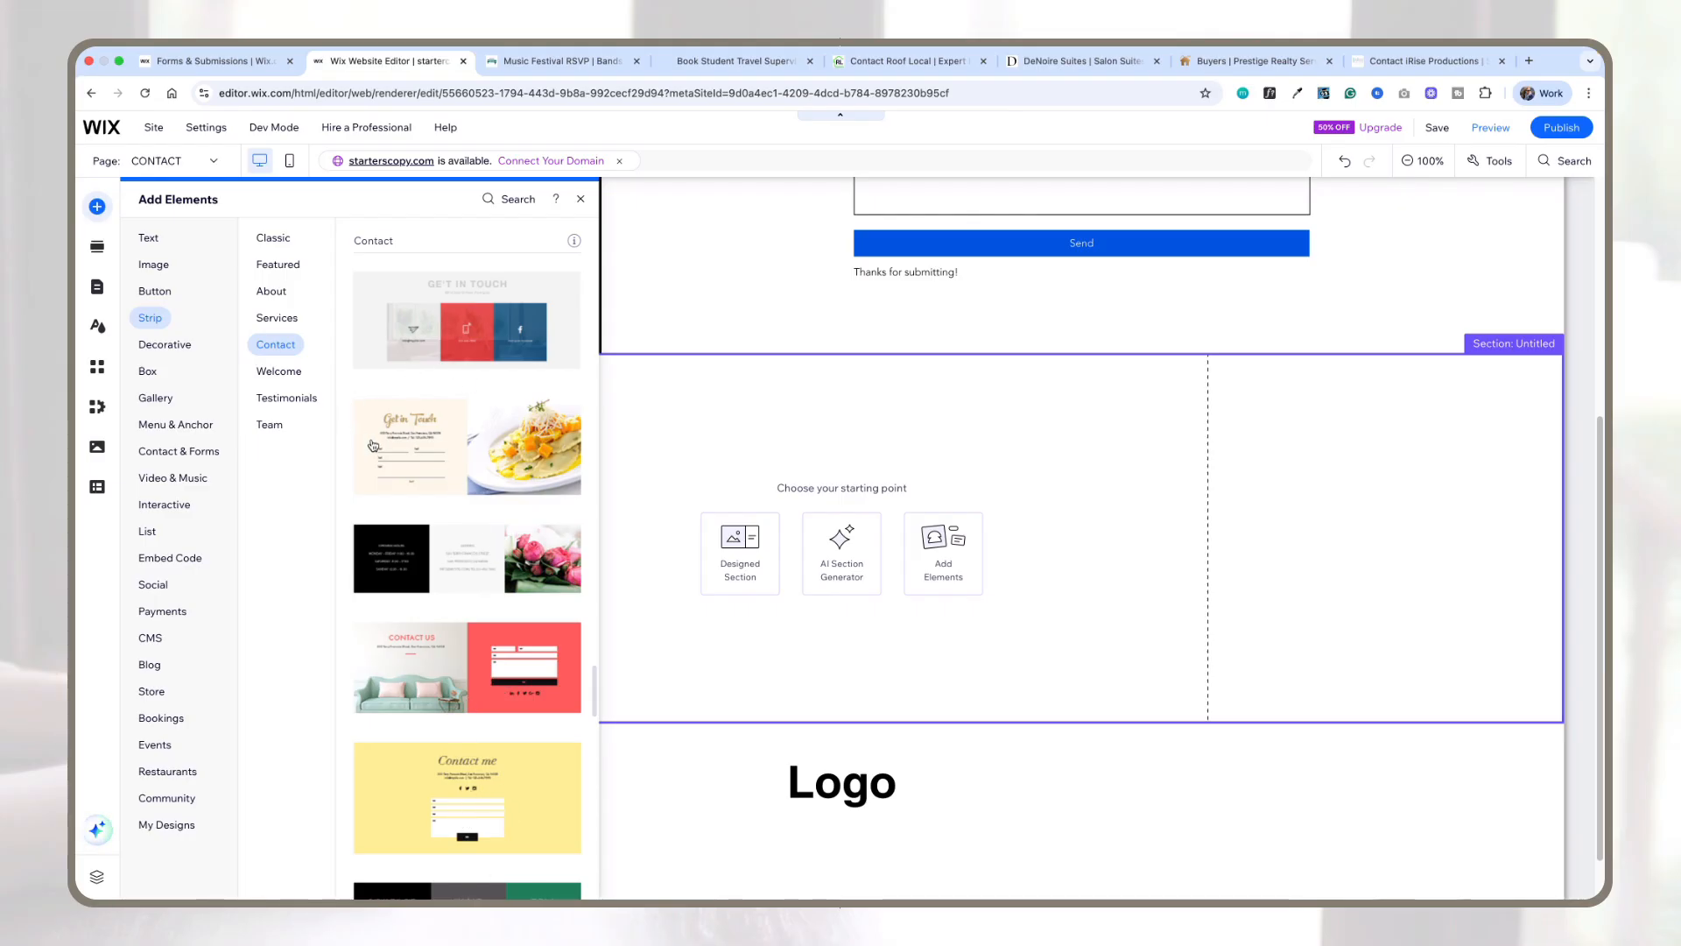
pyautogui.moveTo(434, 433); pyautogui.dragTo(732, 484)
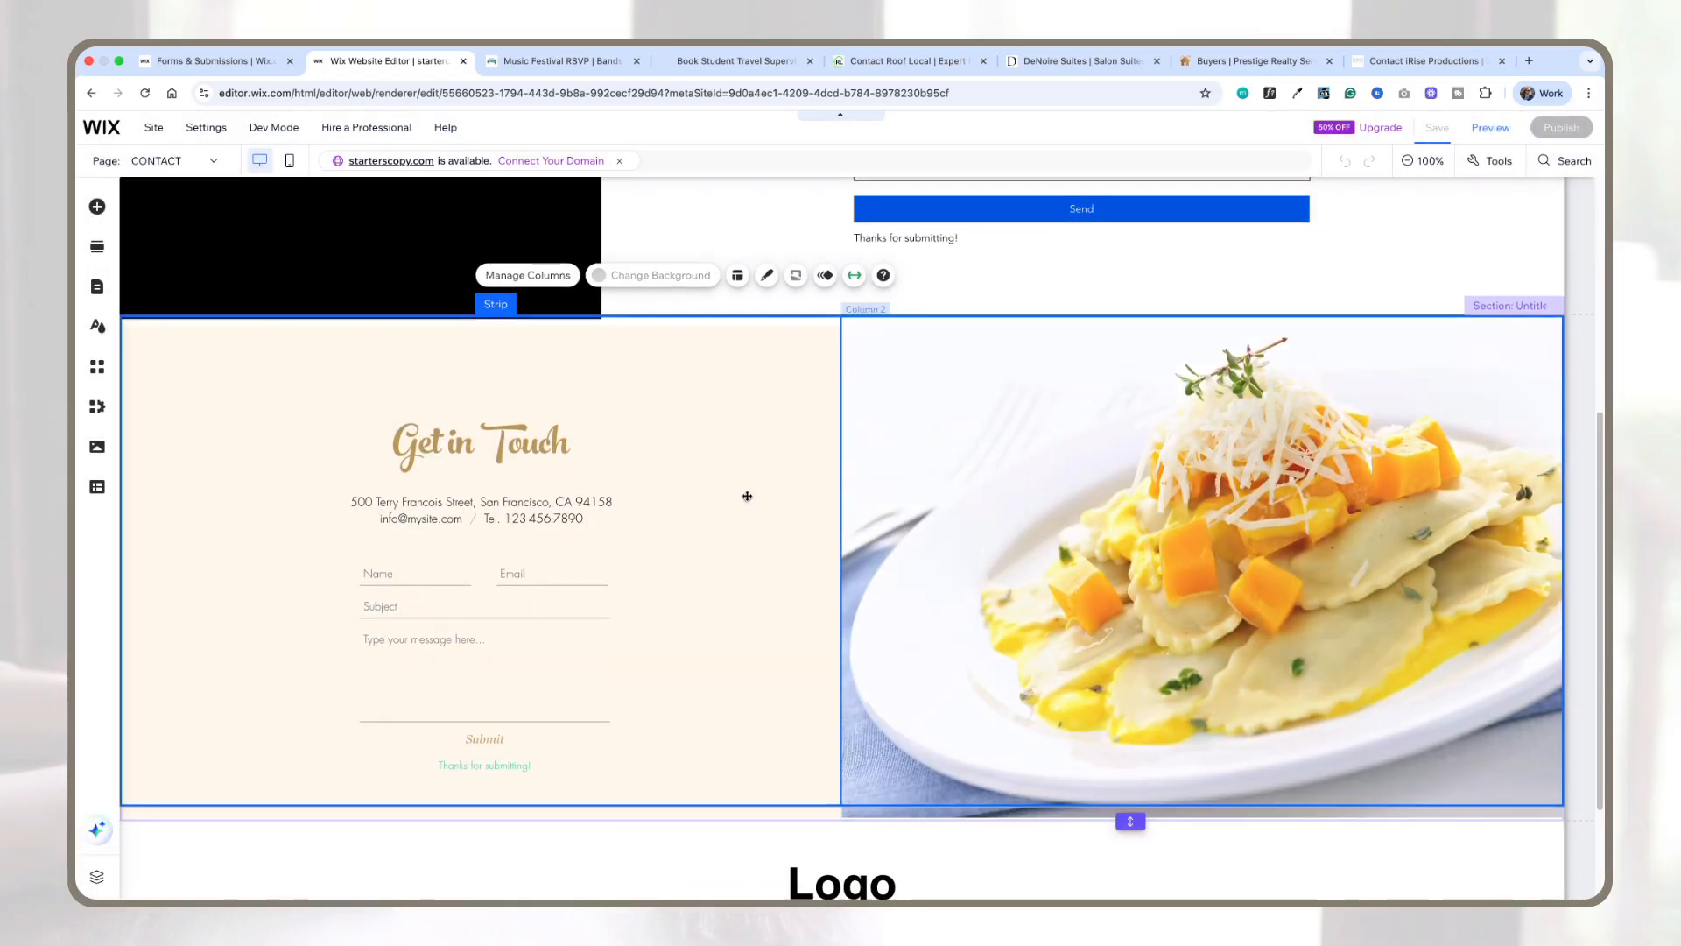
# Step: Inspect the new strip form's Name, Email, Subject and message fields
pyautogui.click(425, 548)
pyautogui.click(384, 551)
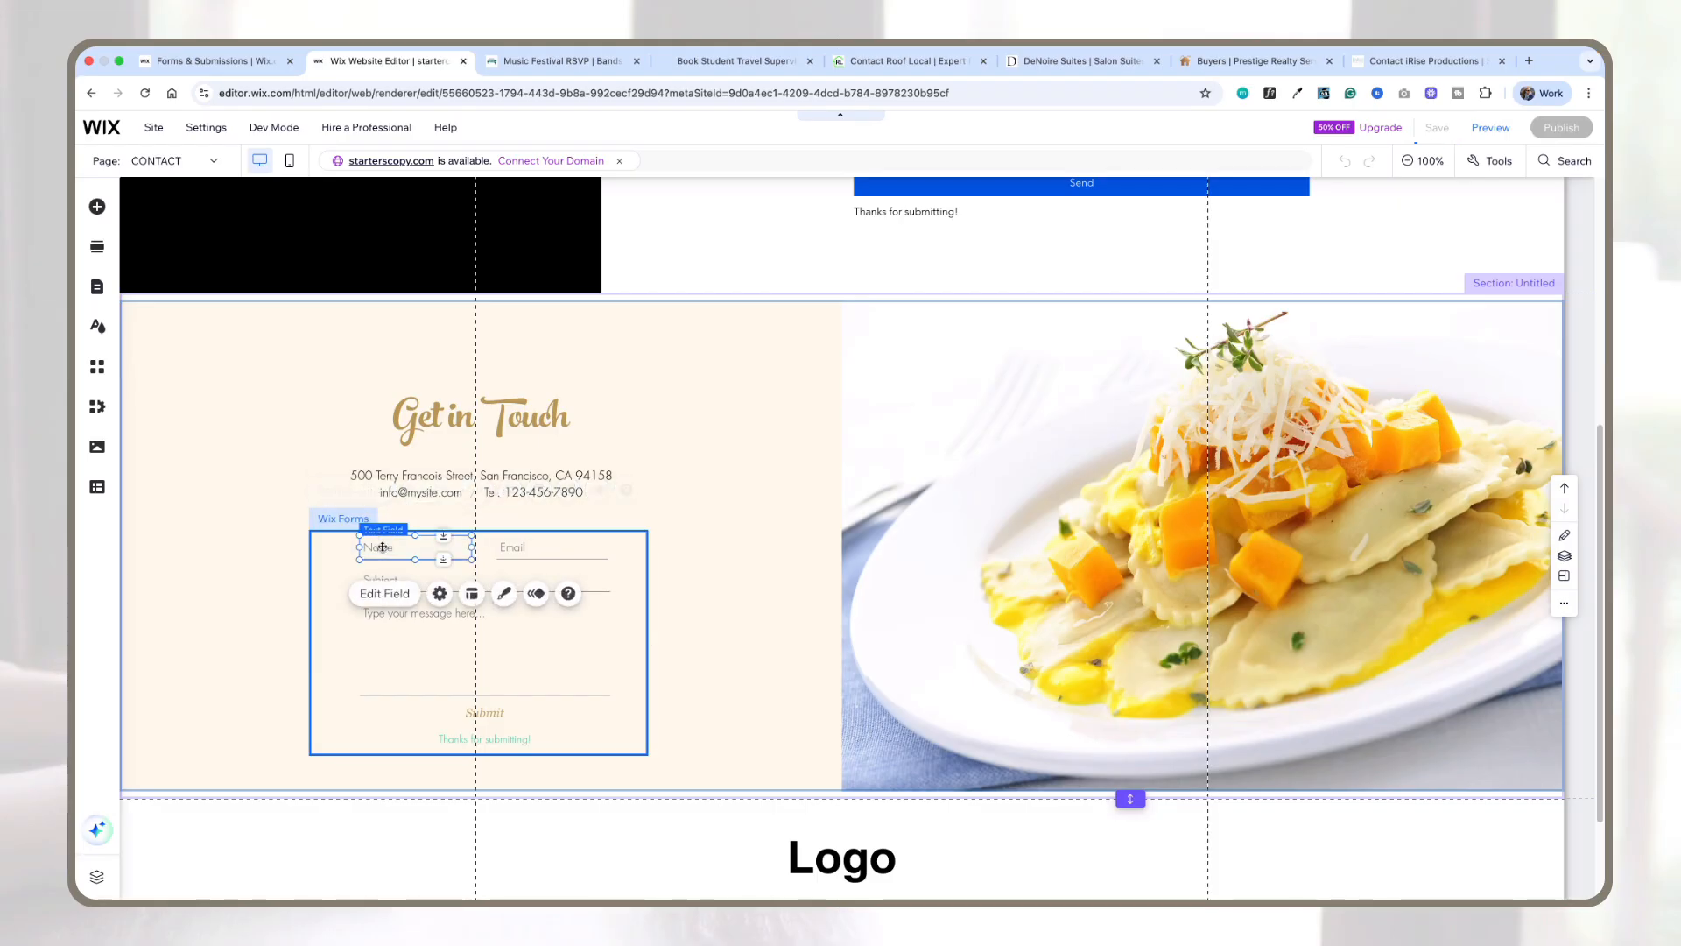
pyautogui.click(526, 547)
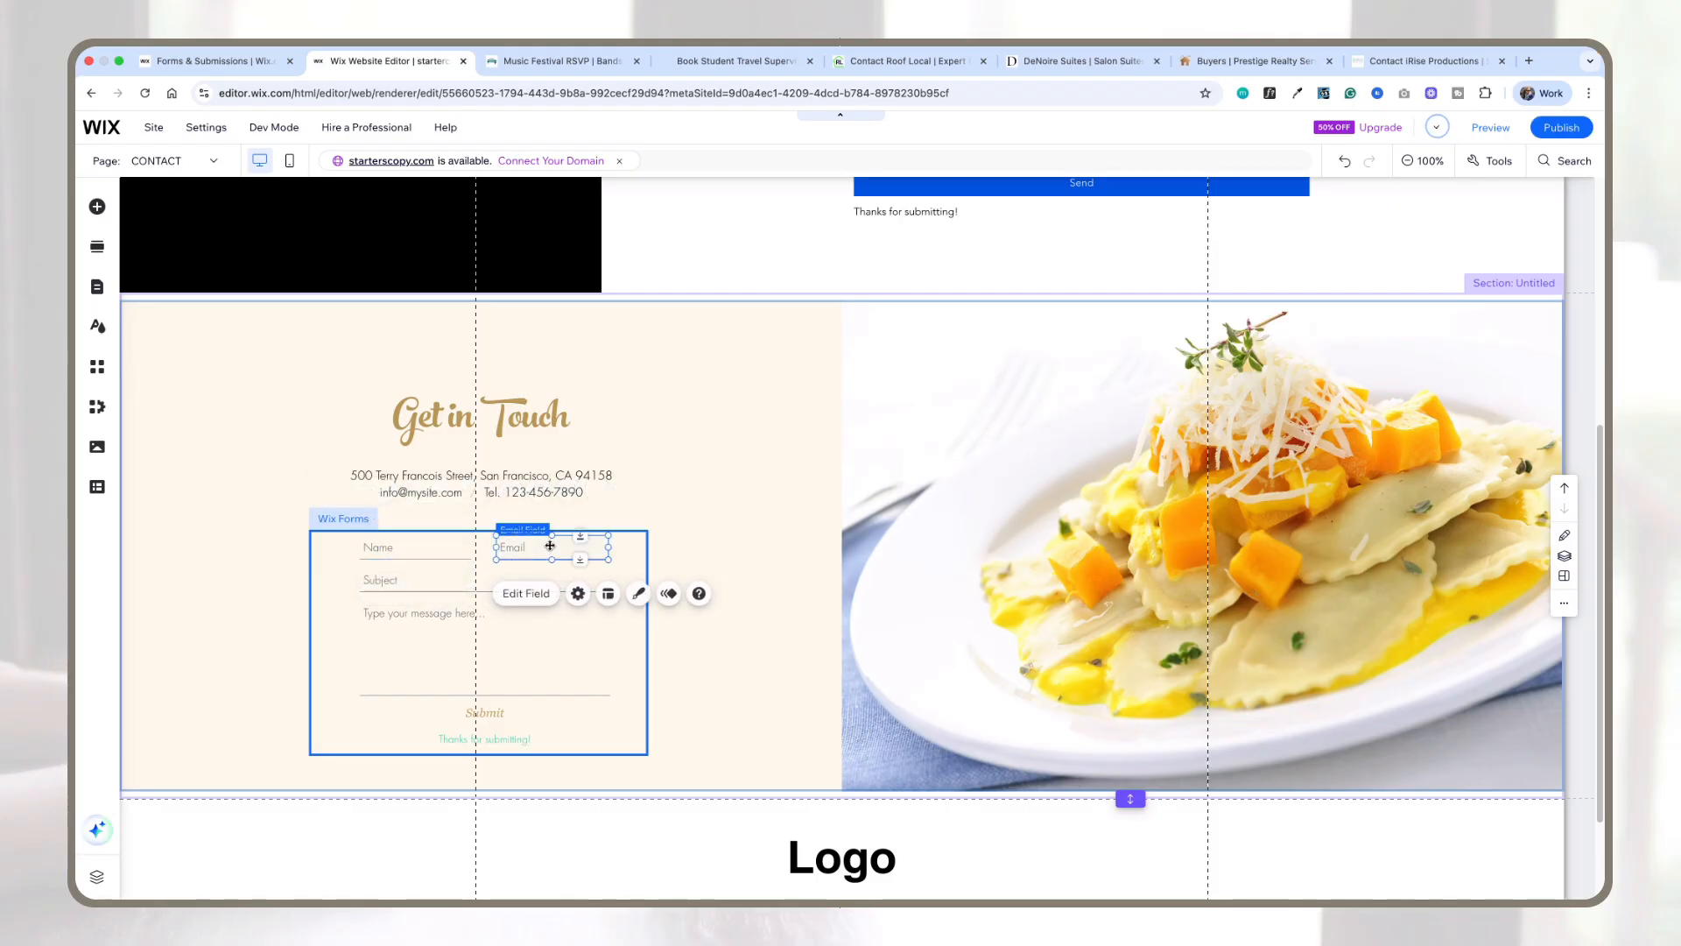
pyautogui.click(443, 580)
pyautogui.click(464, 648)
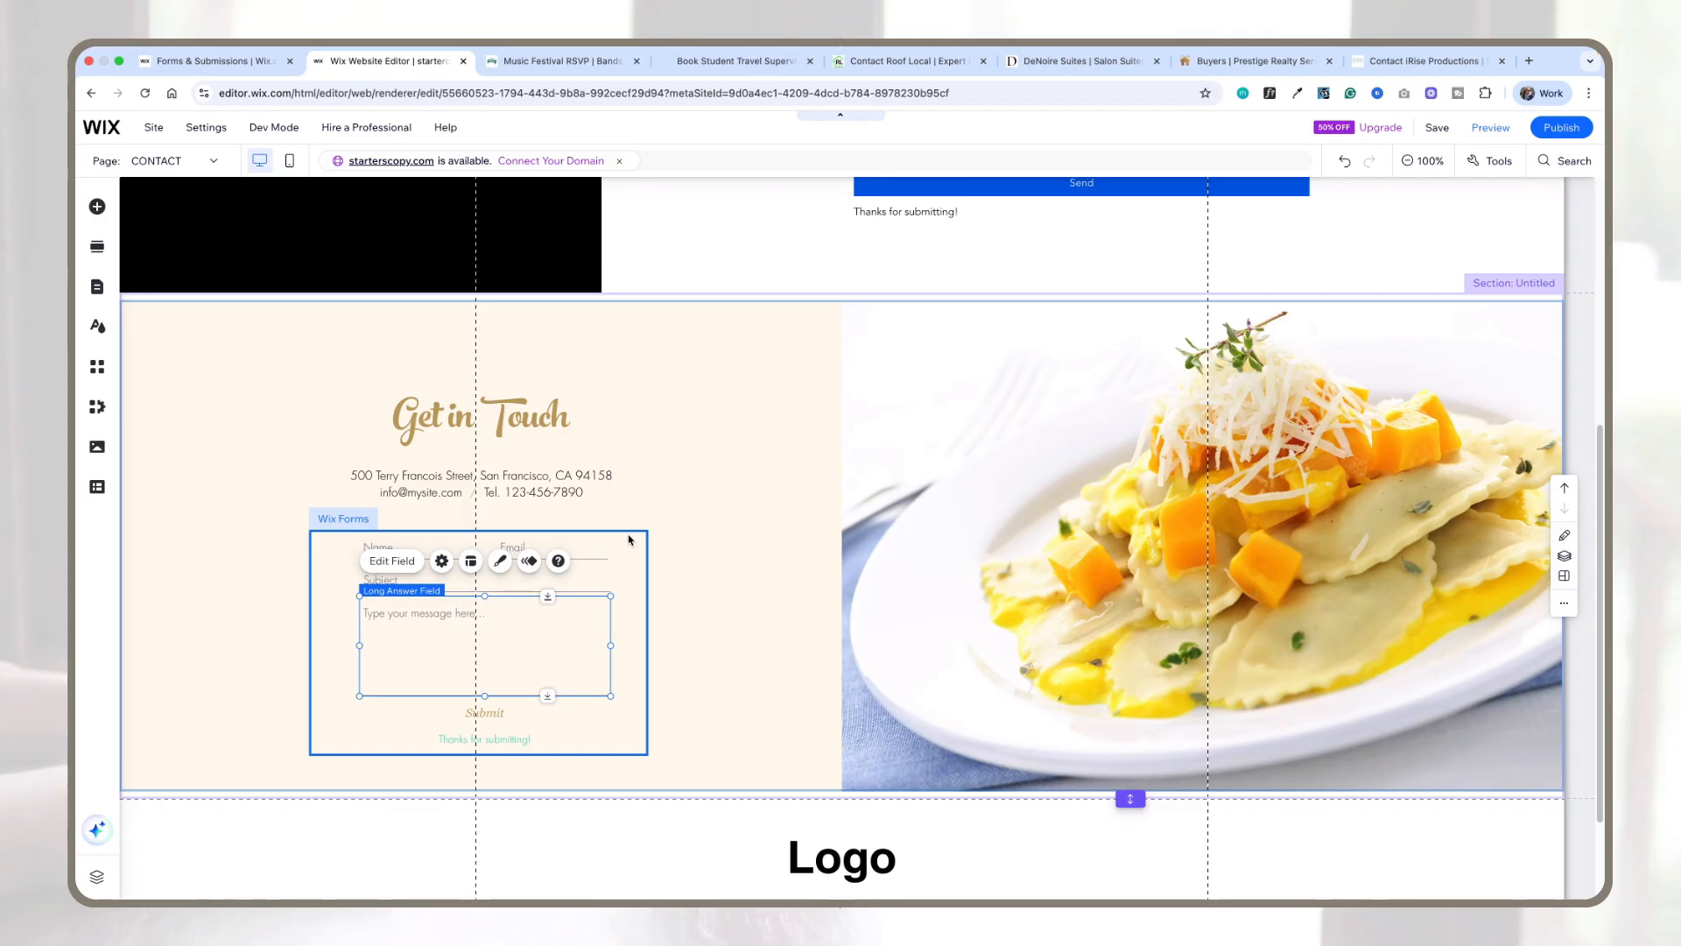
# Step: Open the strip form's settings and view its Email Notifications option, then close the panel without changes
pyautogui.click(629, 536)
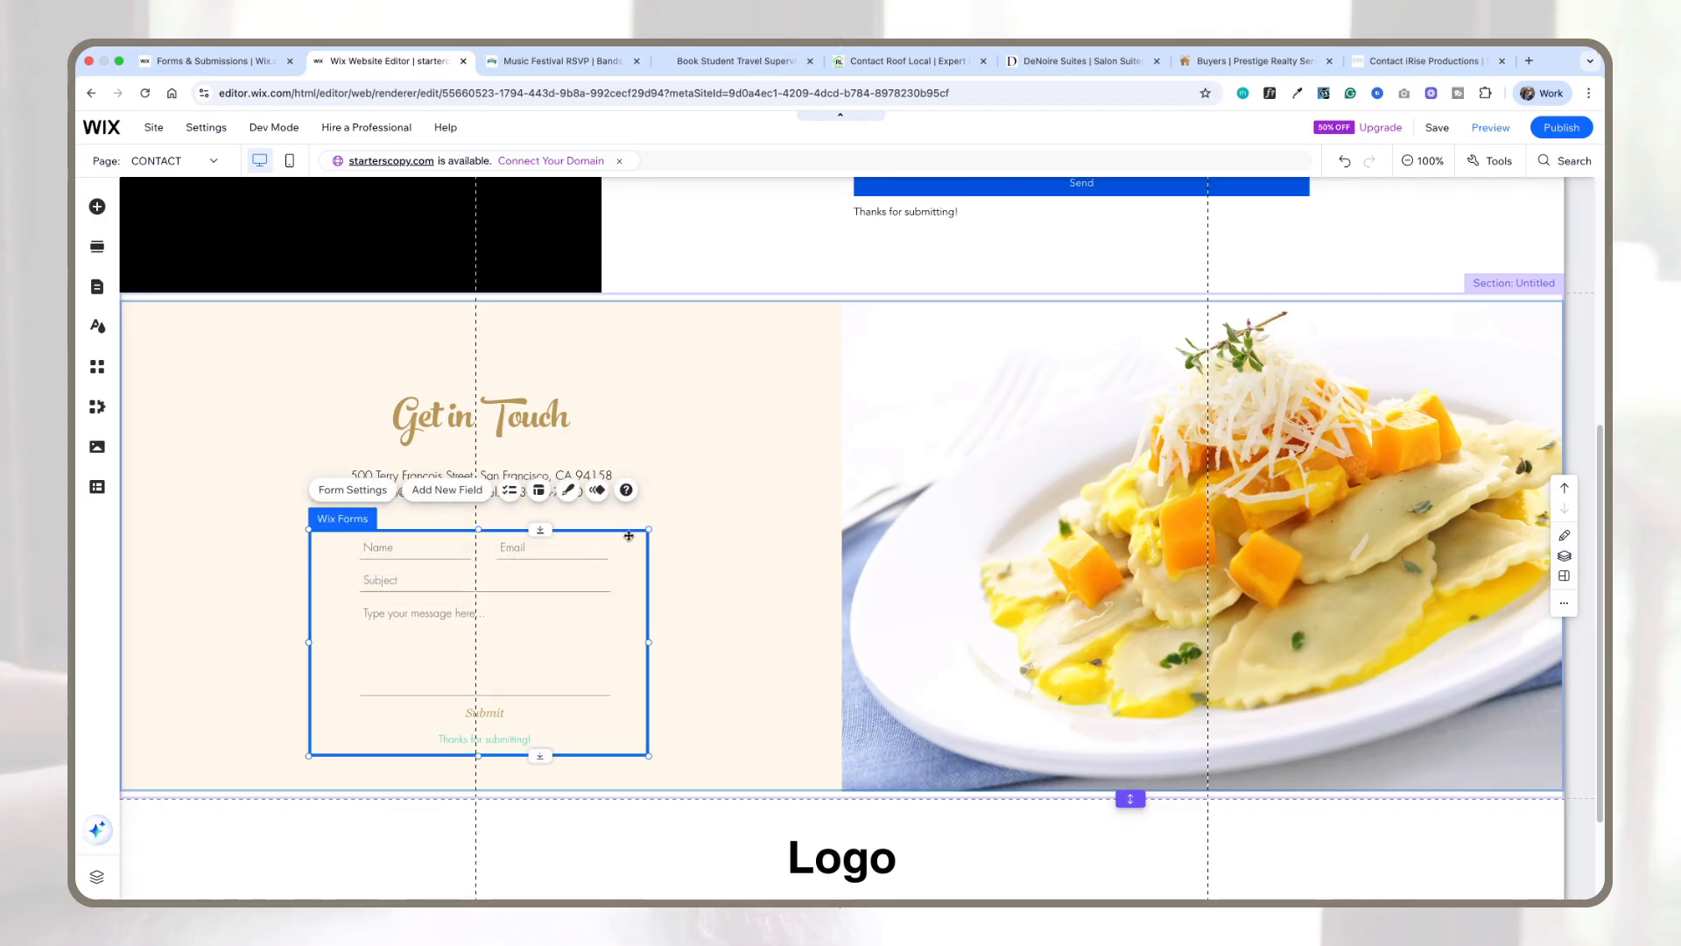
pyautogui.click(382, 492)
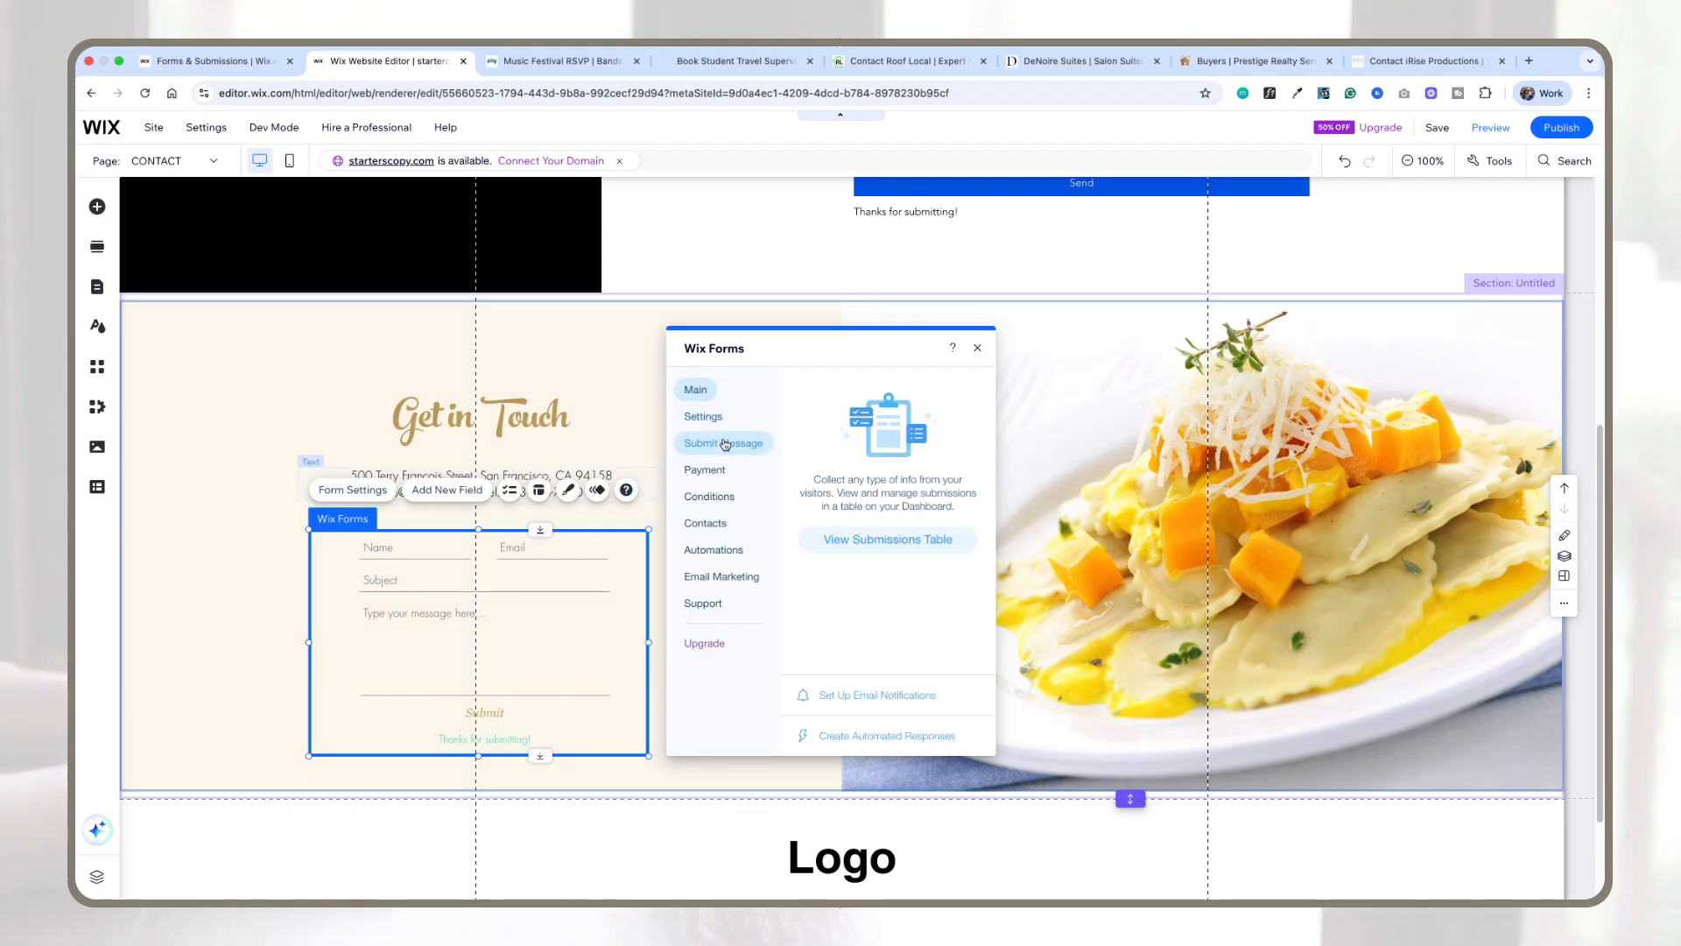
pyautogui.click(704, 416)
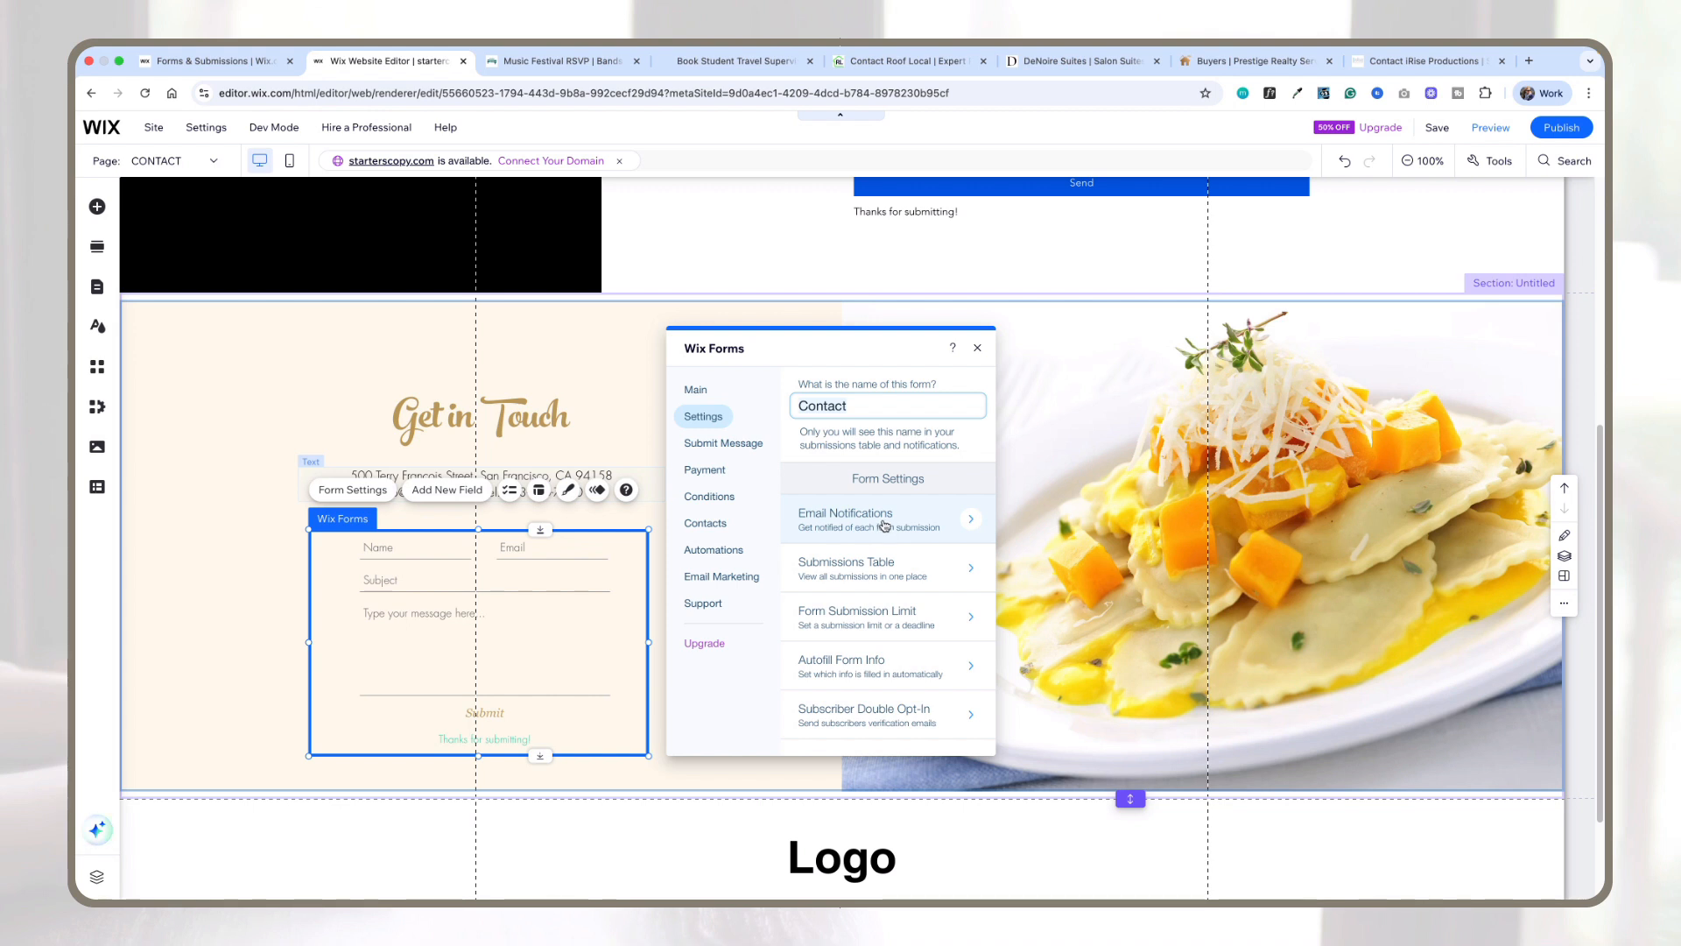
pyautogui.click(884, 525)
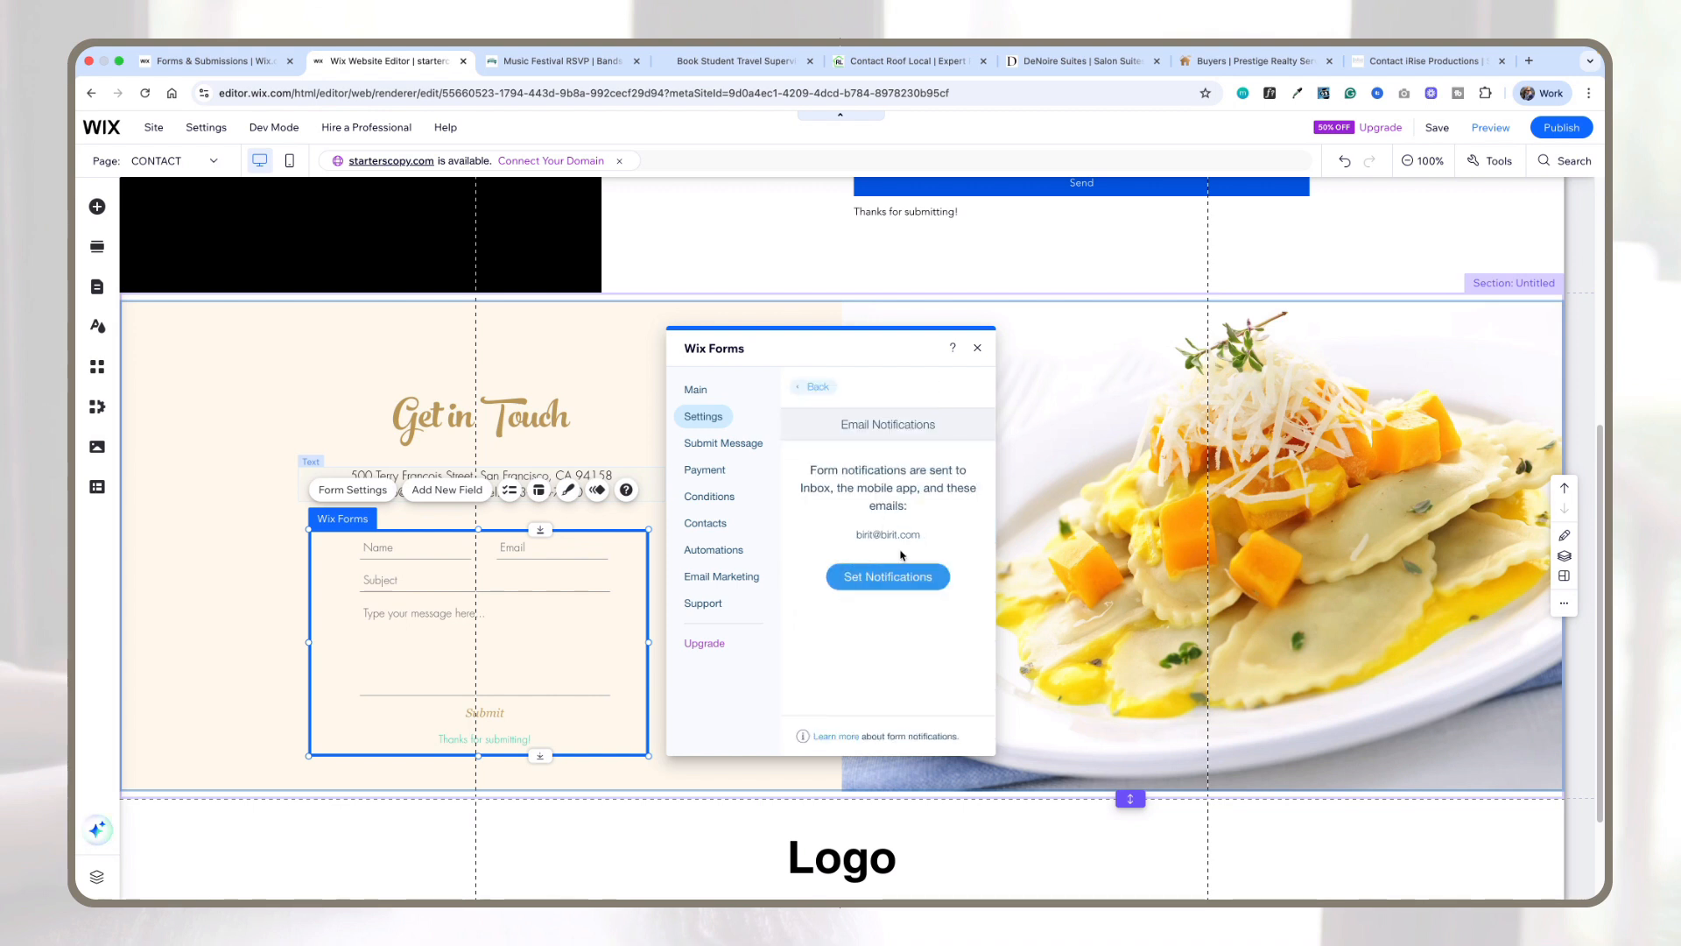
pyautogui.click(814, 386)
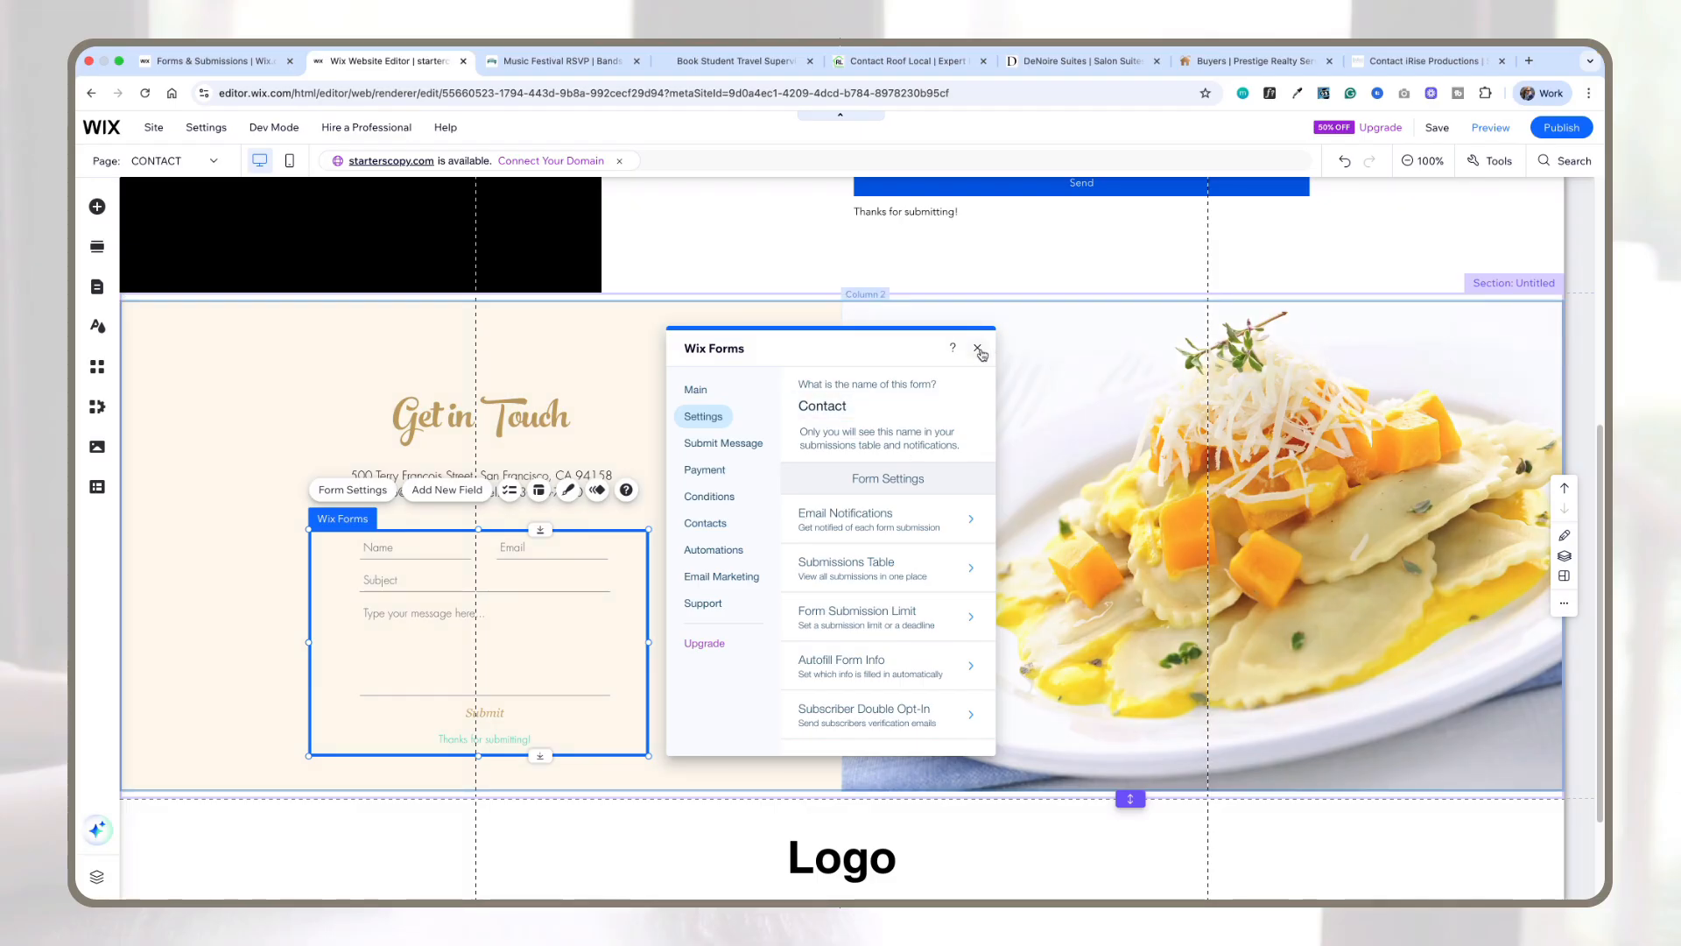
pyautogui.click(978, 349)
# Step: Add a new empty section between the contact strip and the footer and stretch it taller
pyautogui.scroll(-2, 969, 403)
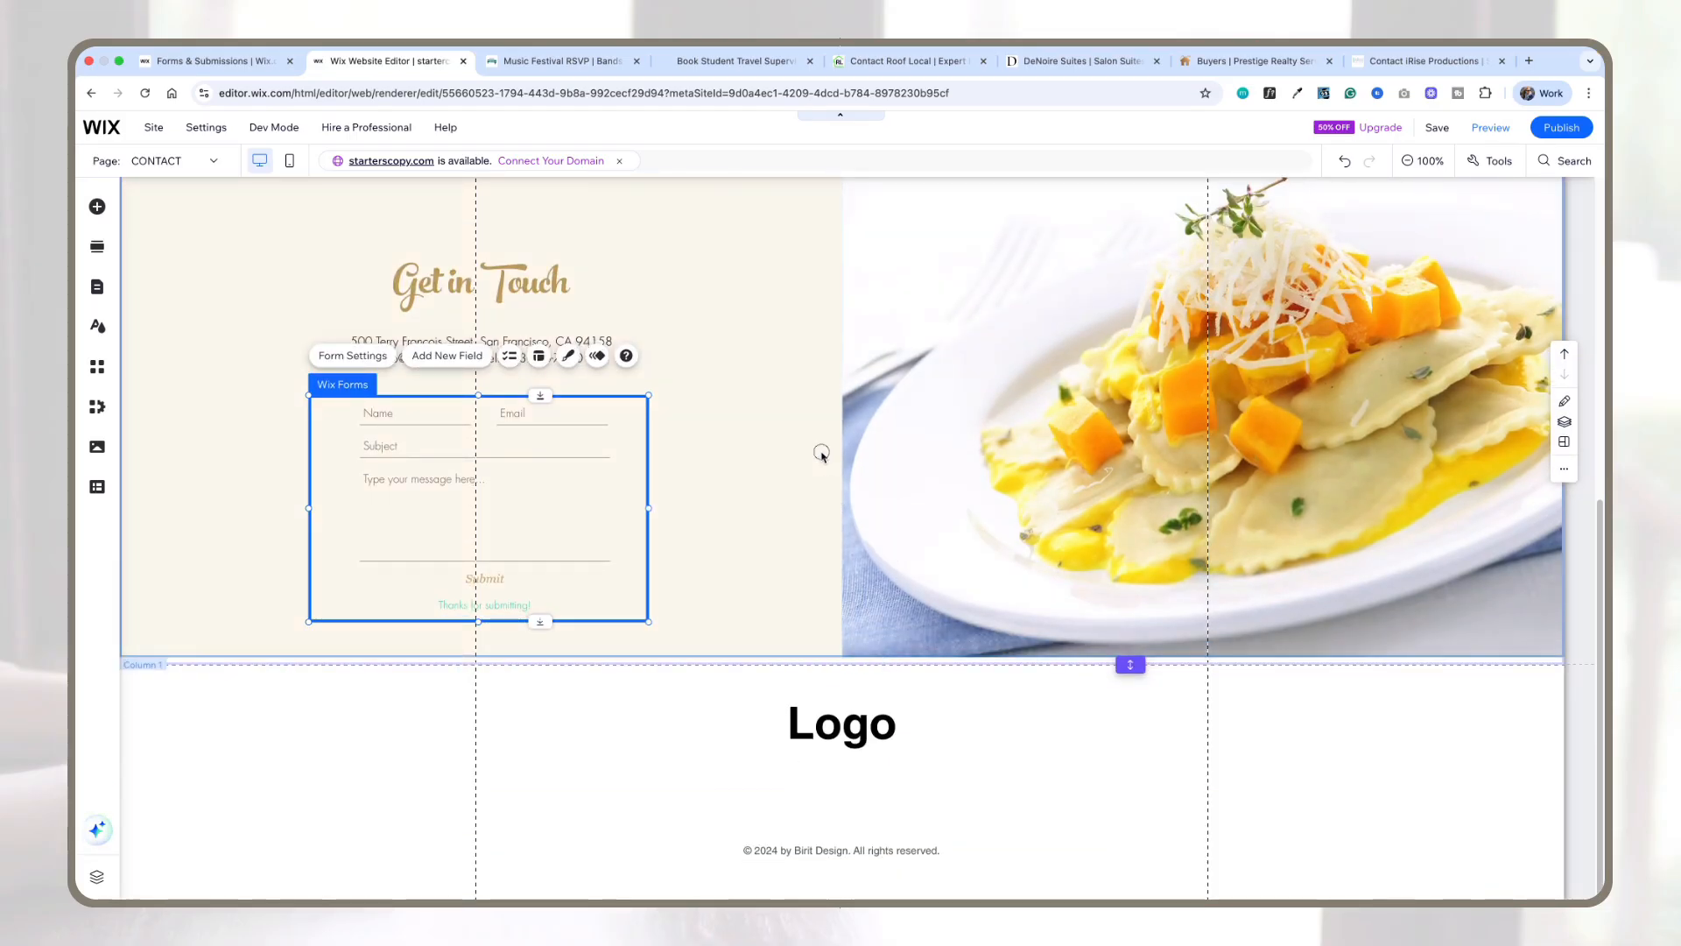
pyautogui.click(821, 454)
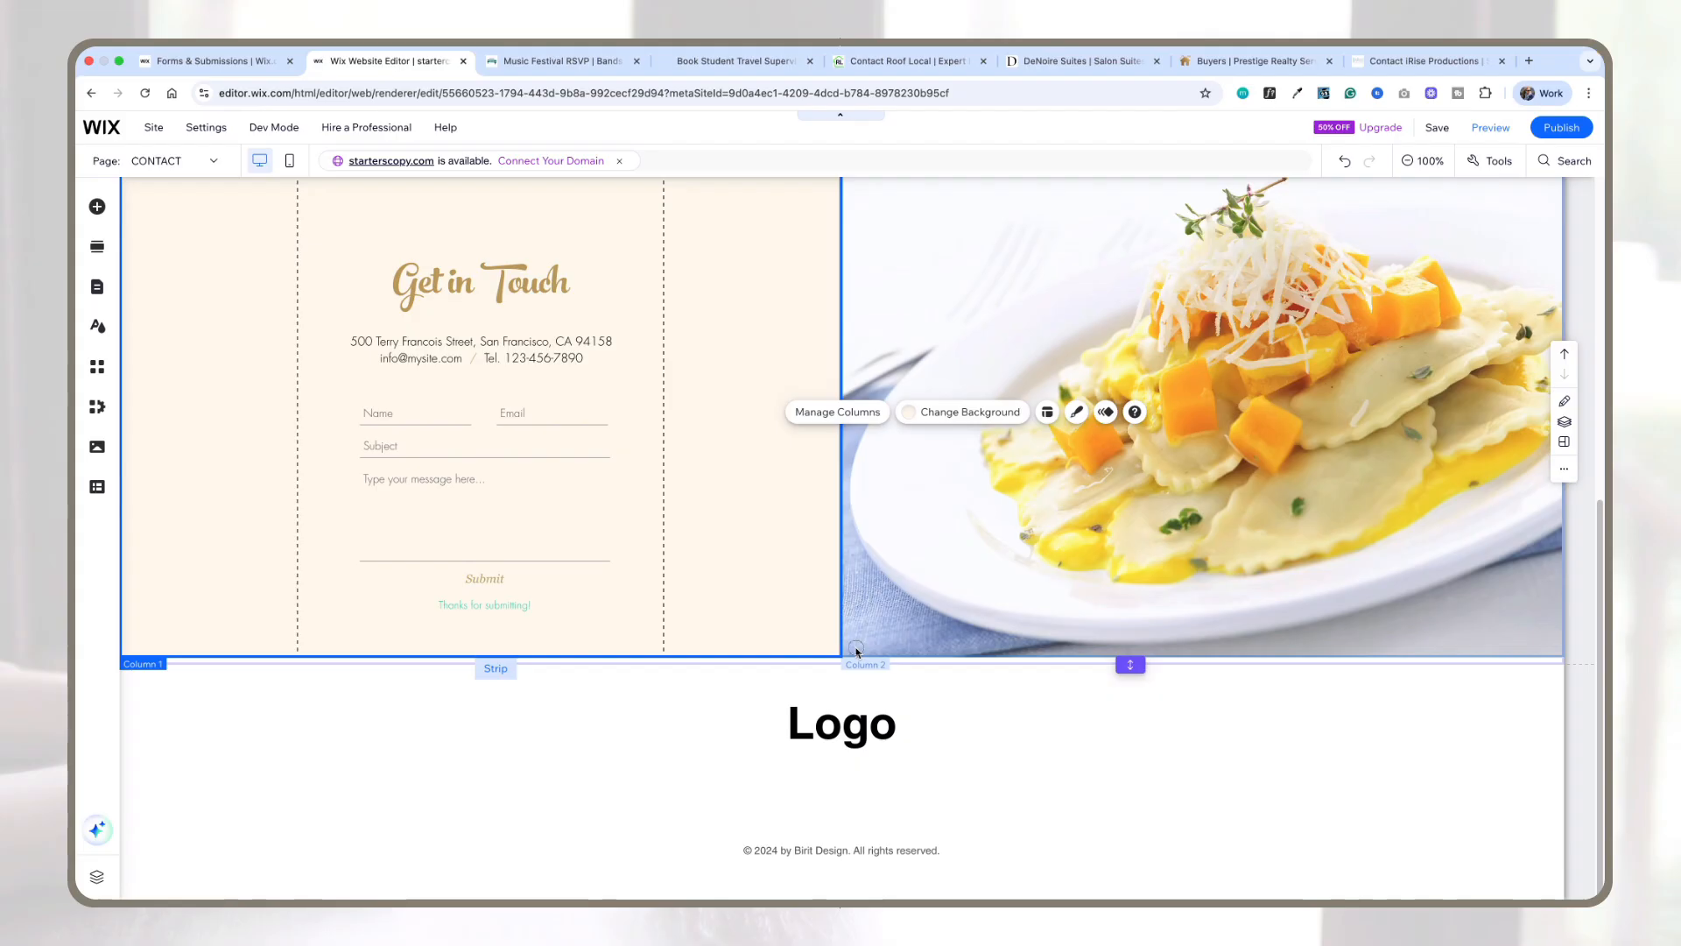
pyautogui.click(828, 669)
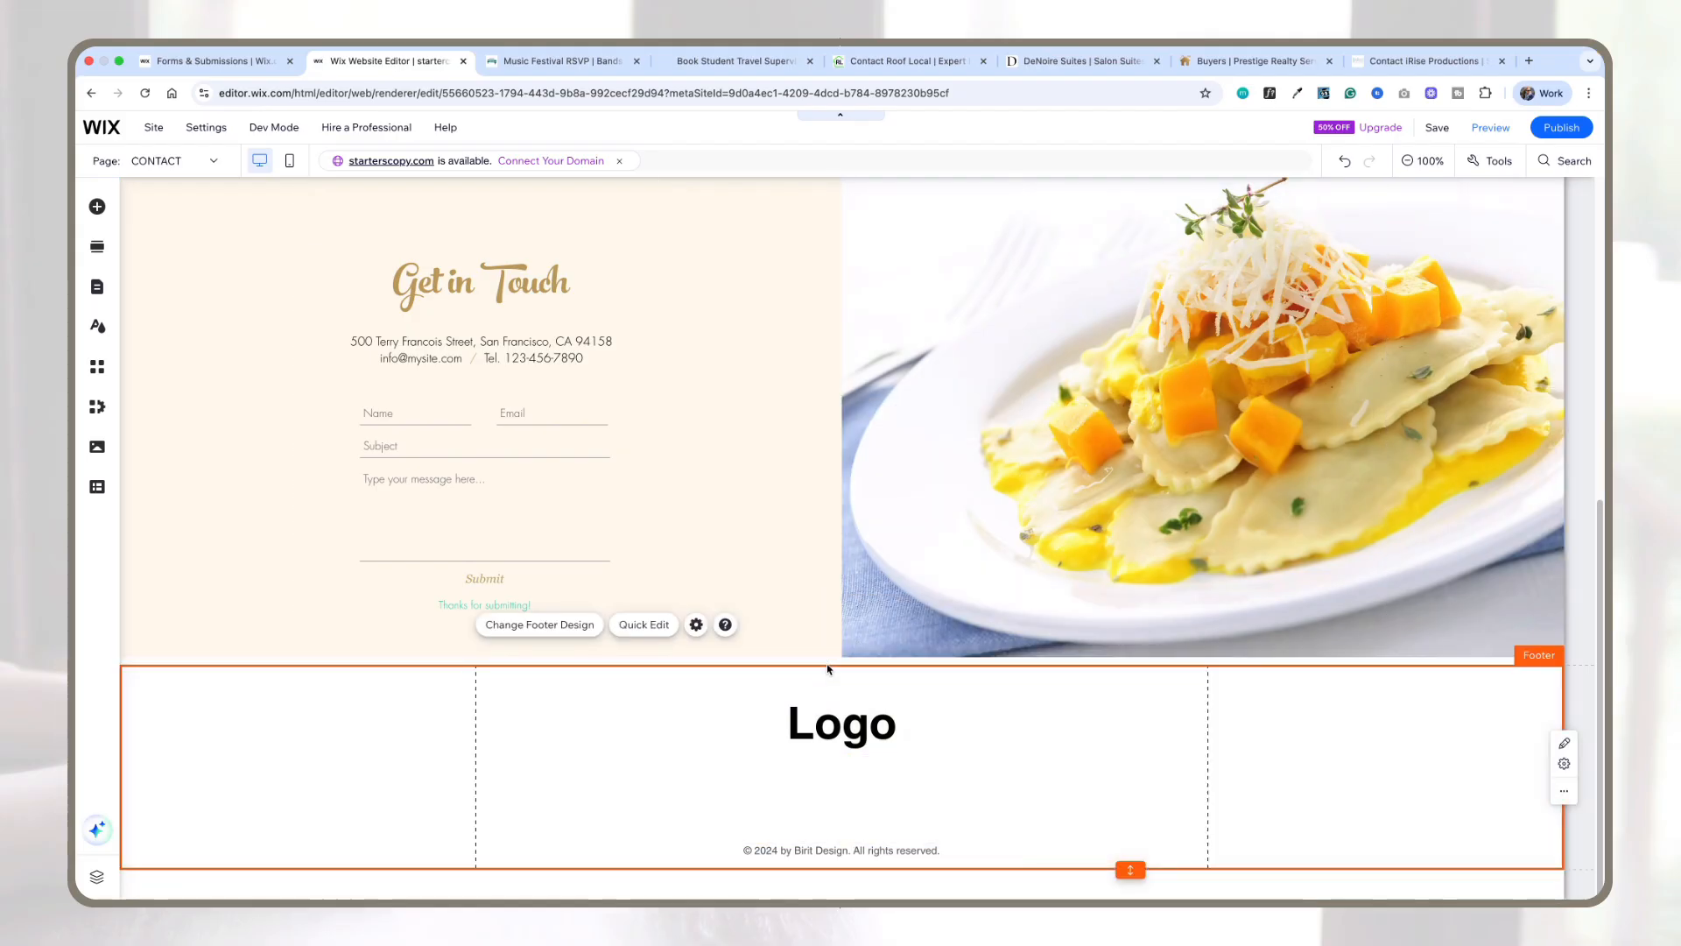
pyautogui.scroll(-2, 829, 669)
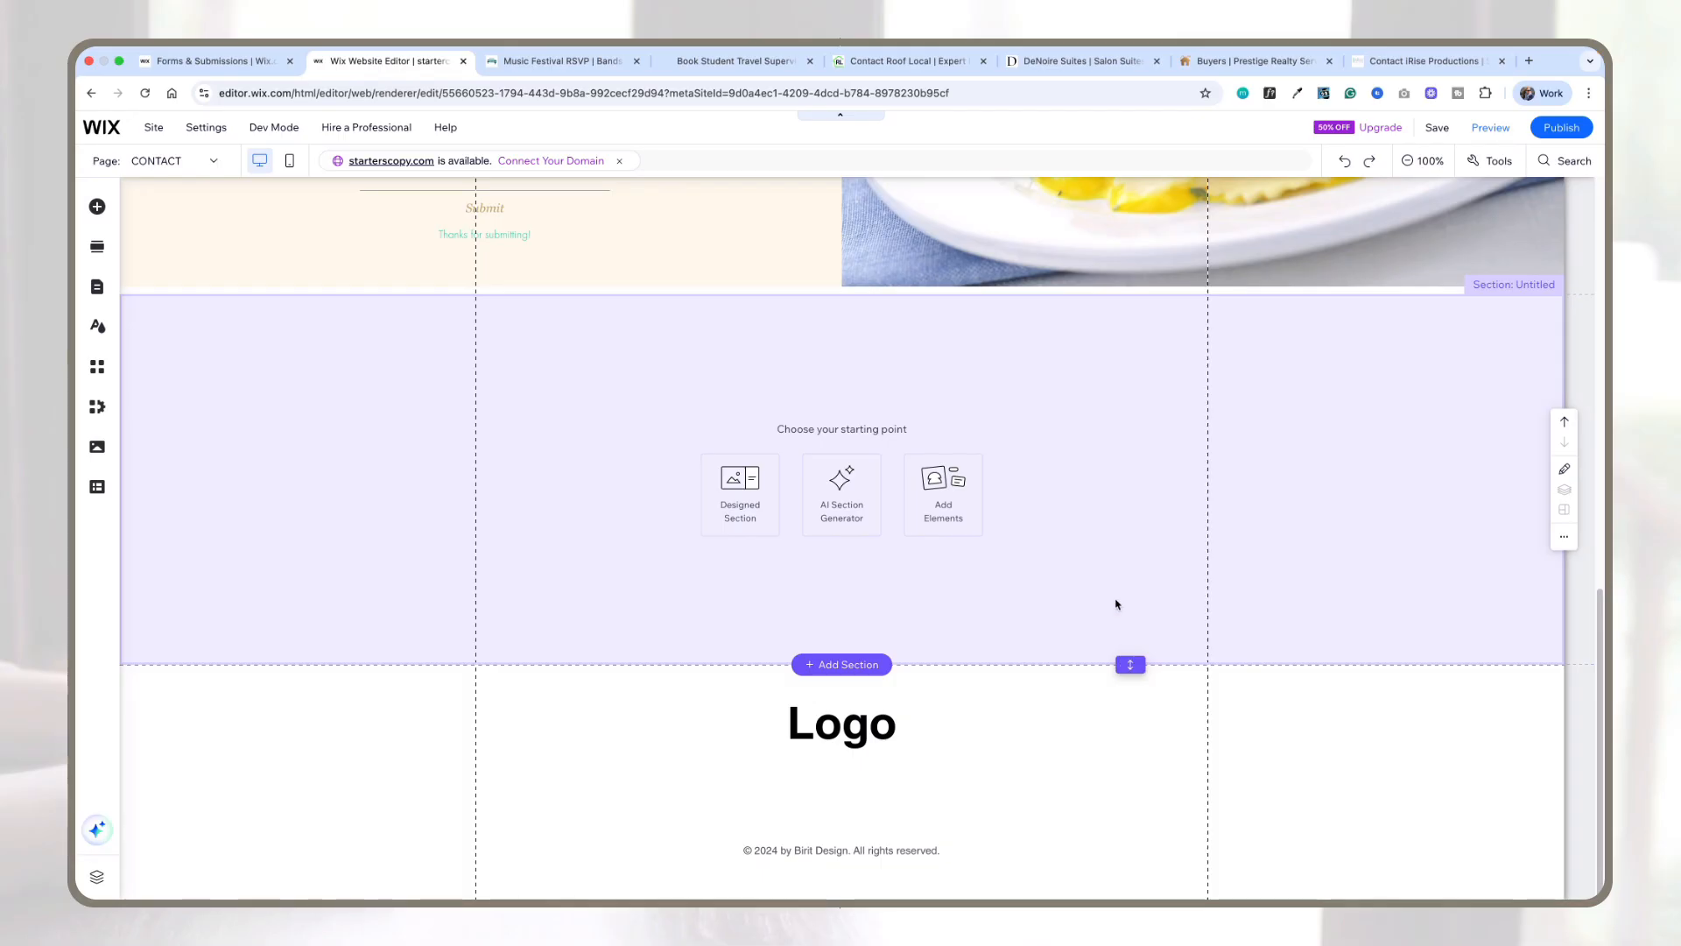
pyautogui.moveTo(1130, 665); pyautogui.dragTo(1127, 872)
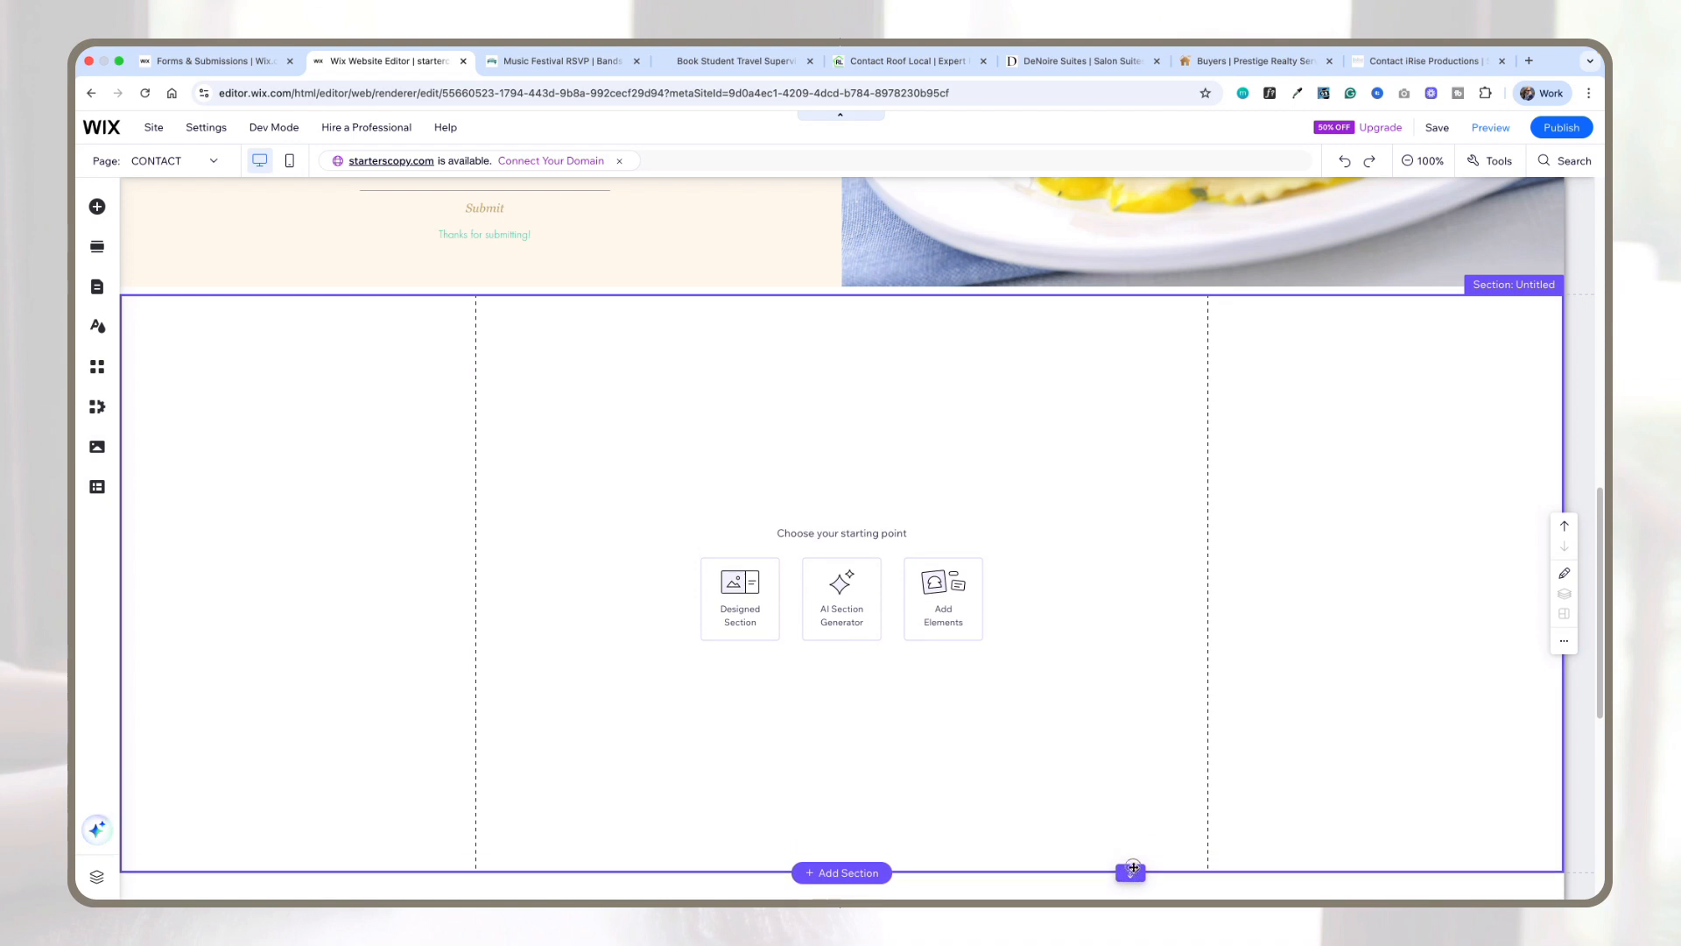
# Step: Add a plain classic strip into the new section
pyautogui.click(97, 208)
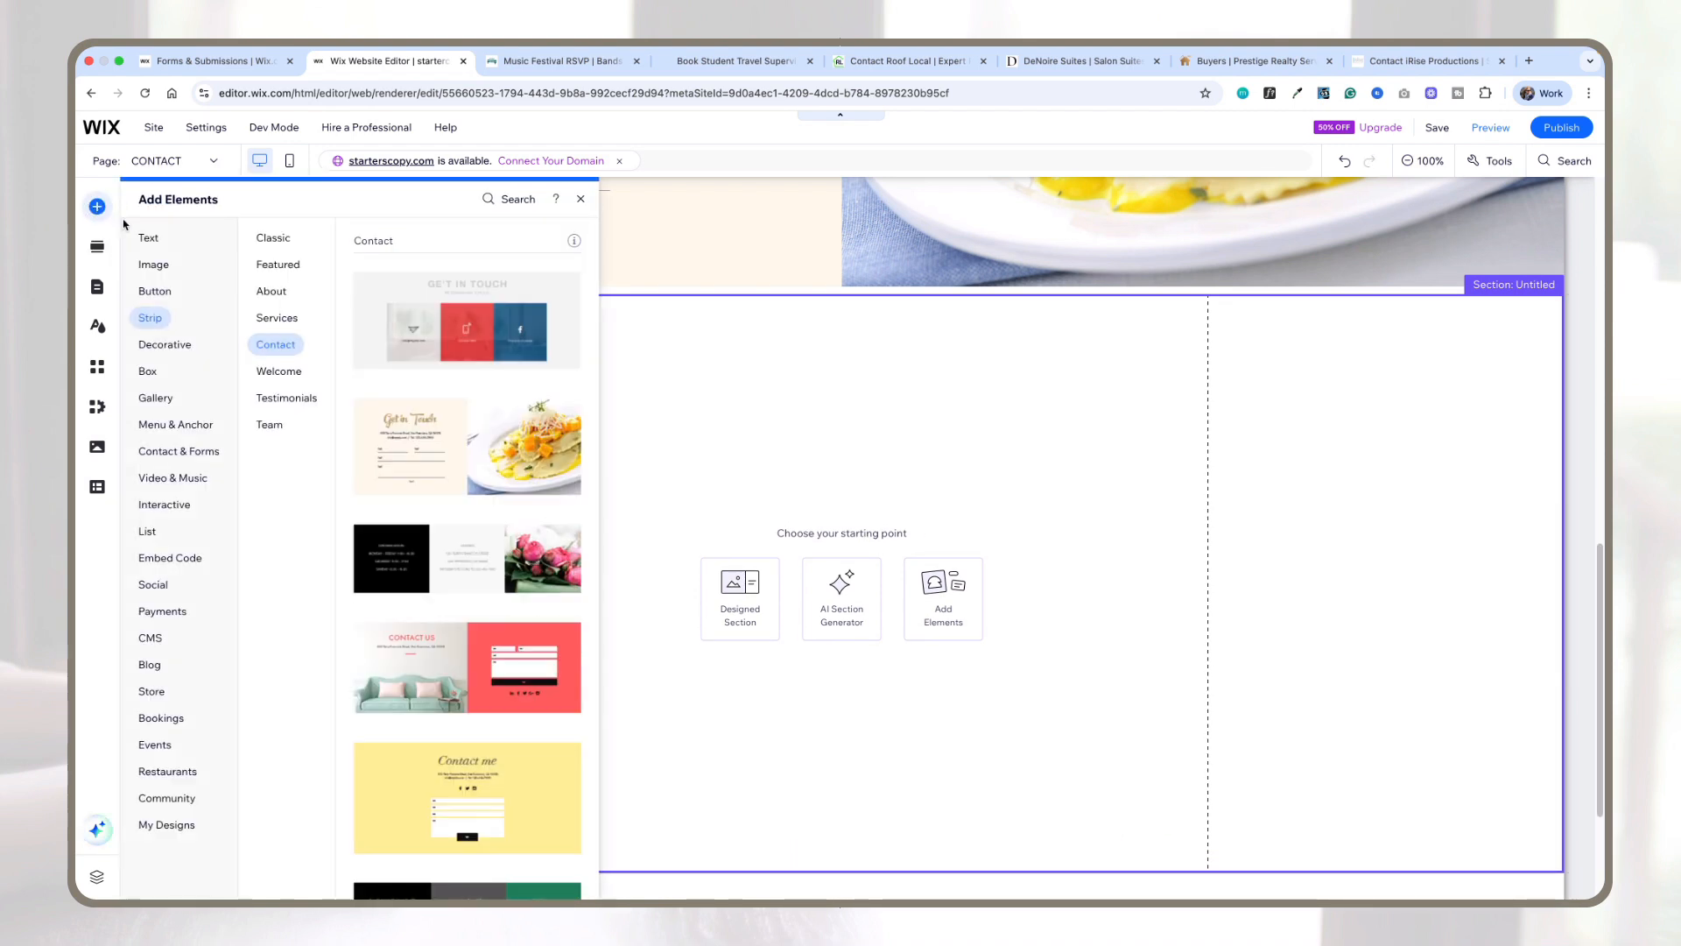
pyautogui.click(289, 238)
pyautogui.moveTo(461, 438); pyautogui.dragTo(841, 600)
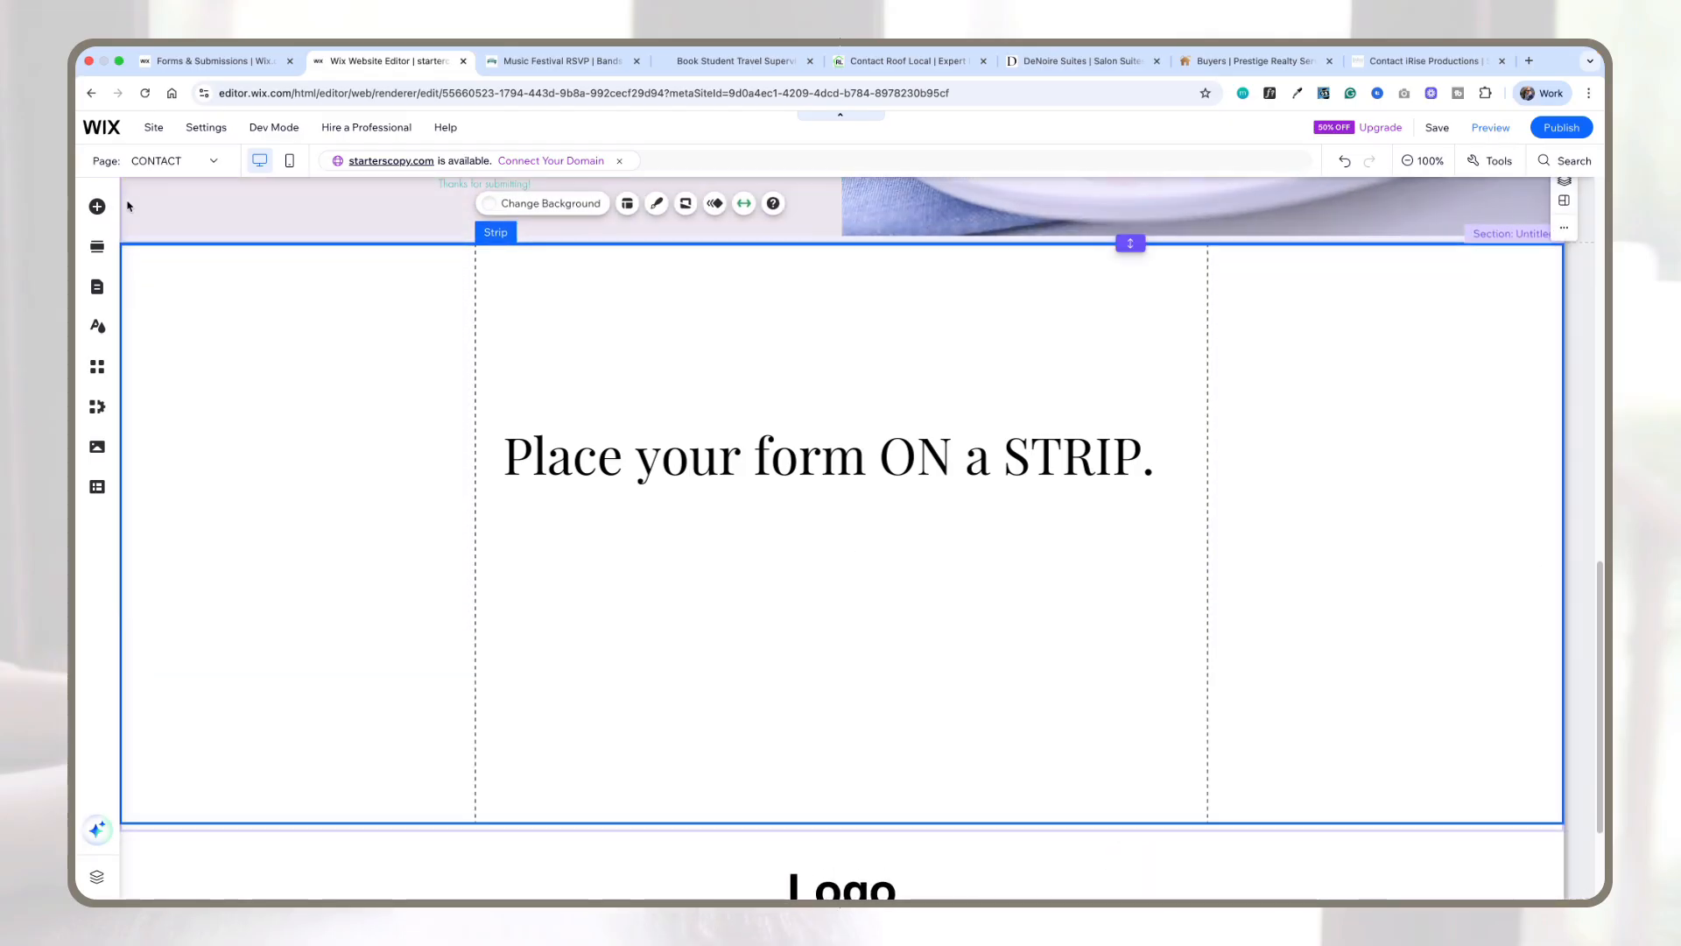
# Step: Browse the premade Contact & Forms templates and drop the 'Contact information' contact form onto the new strip
pyautogui.click(97, 207)
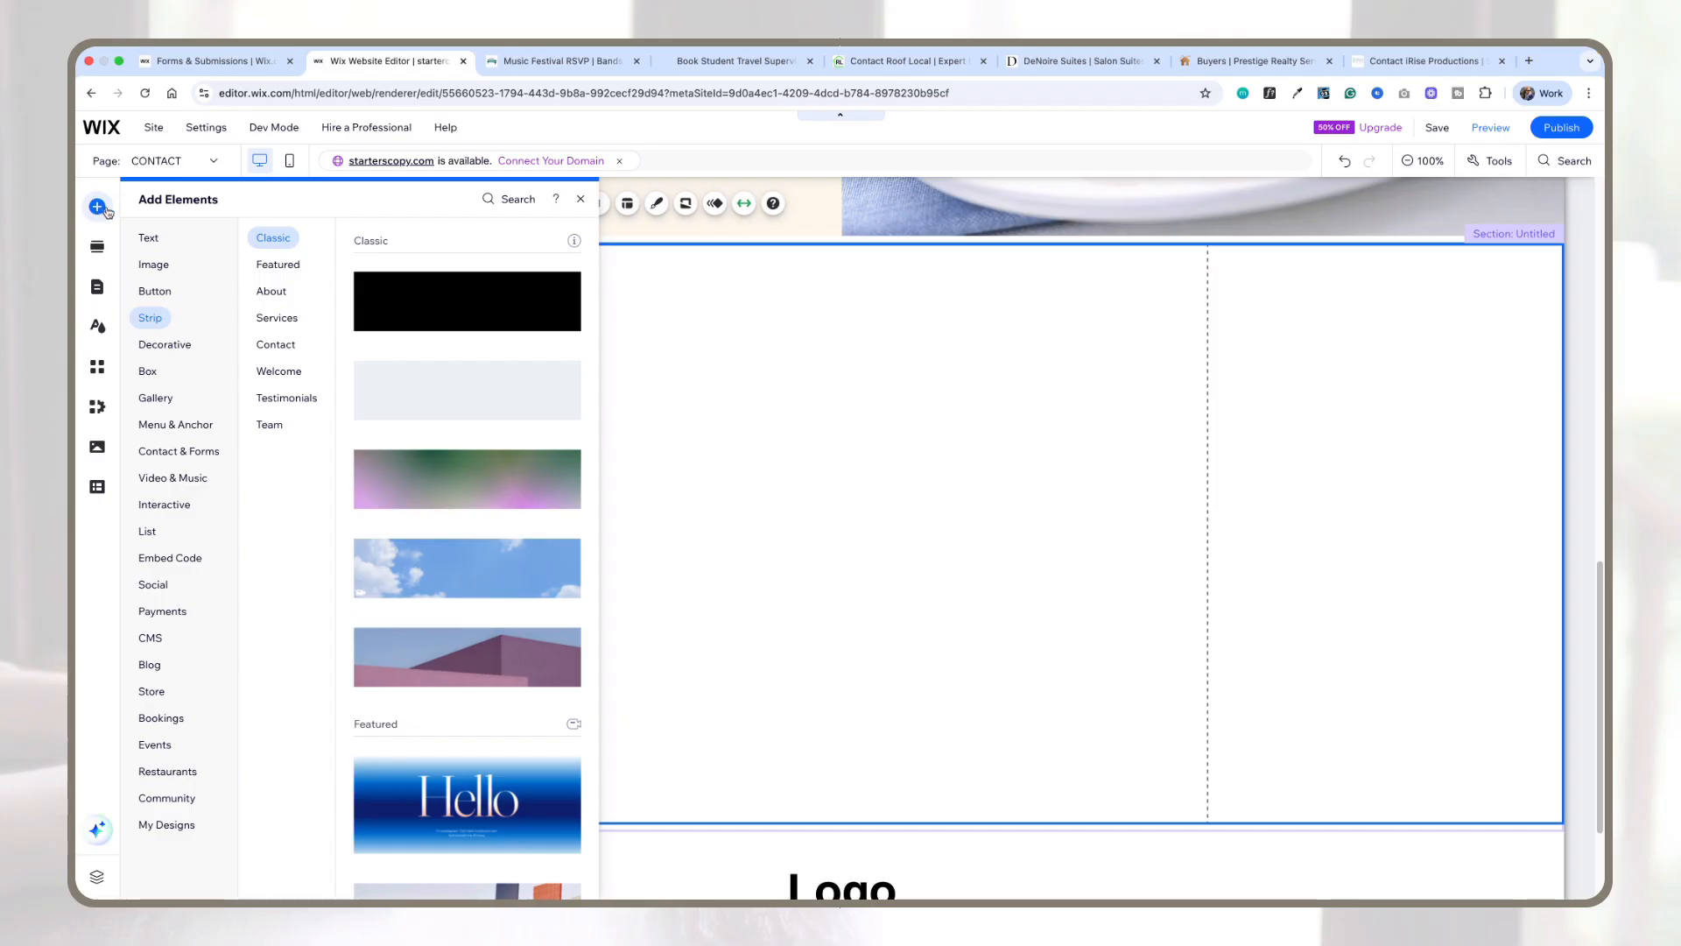
pyautogui.click(154, 290)
pyautogui.click(175, 454)
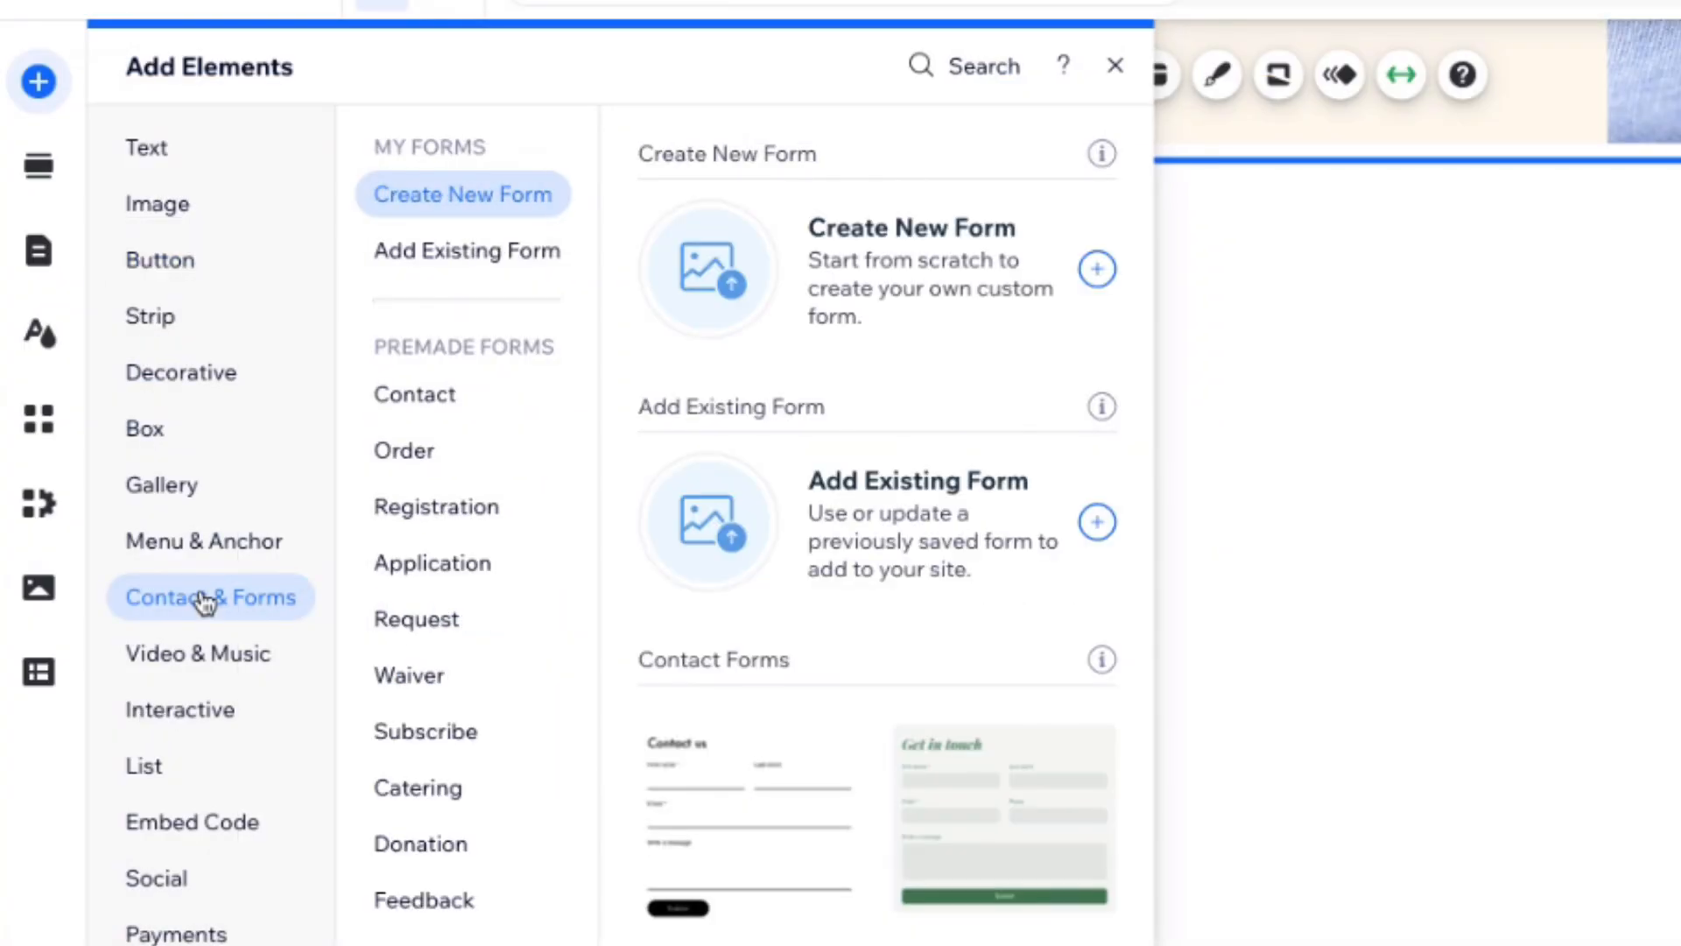
pyautogui.click(415, 394)
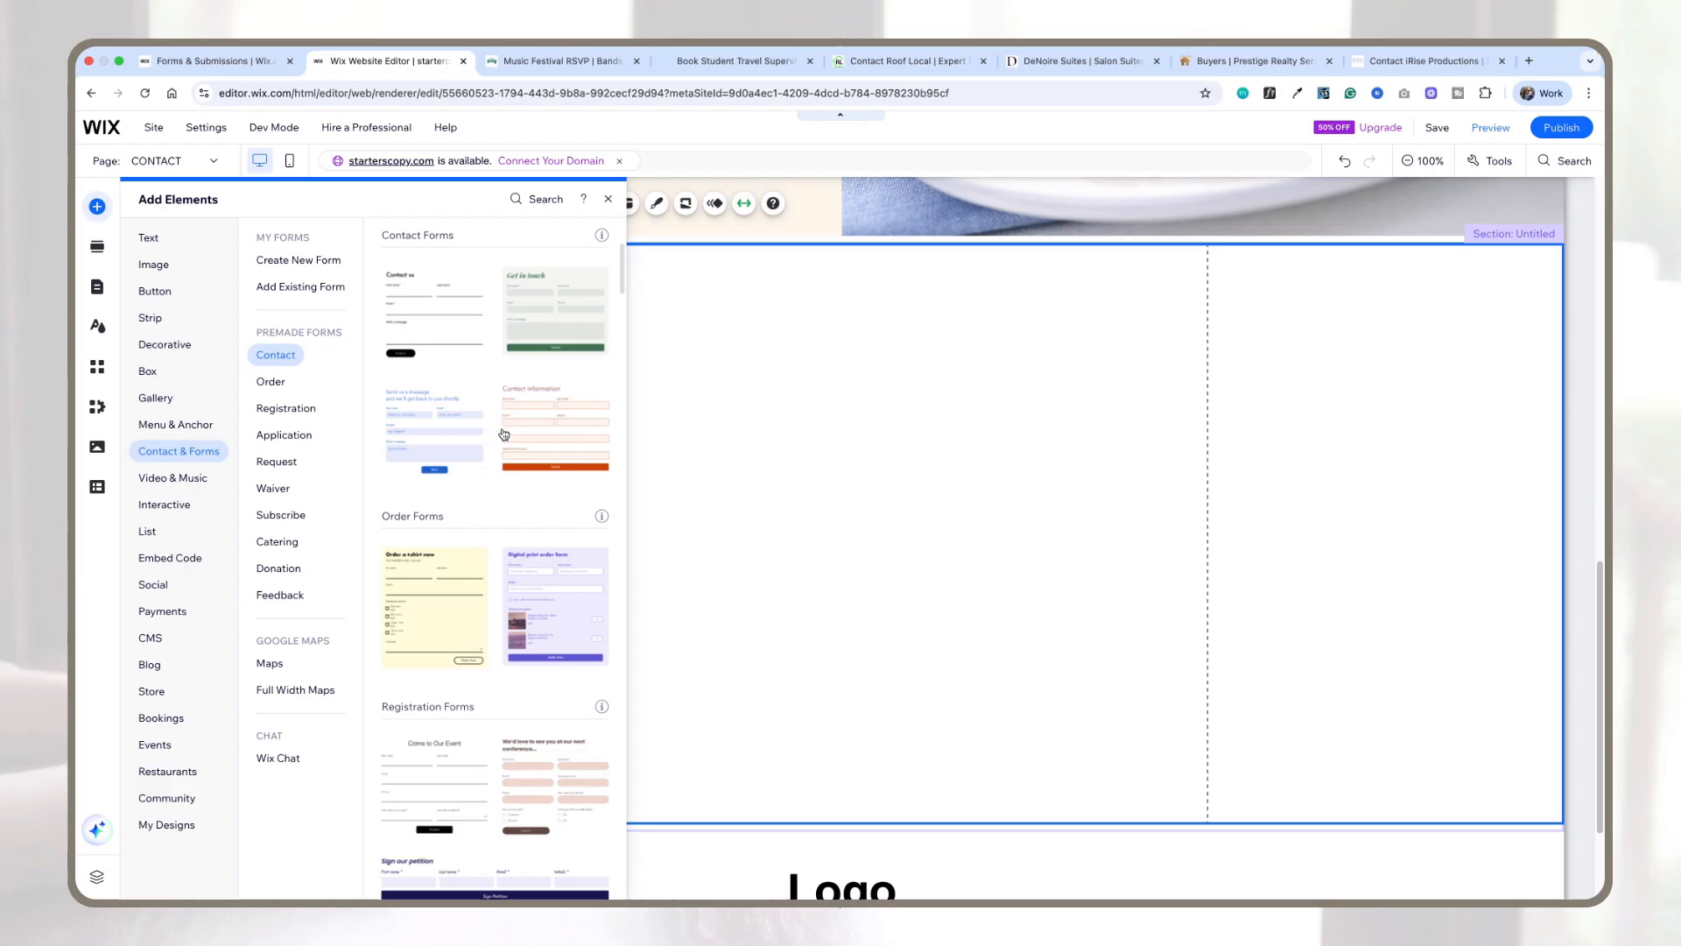
pyautogui.scroll(-2, 899, 564)
pyautogui.scroll(1, 503, 436)
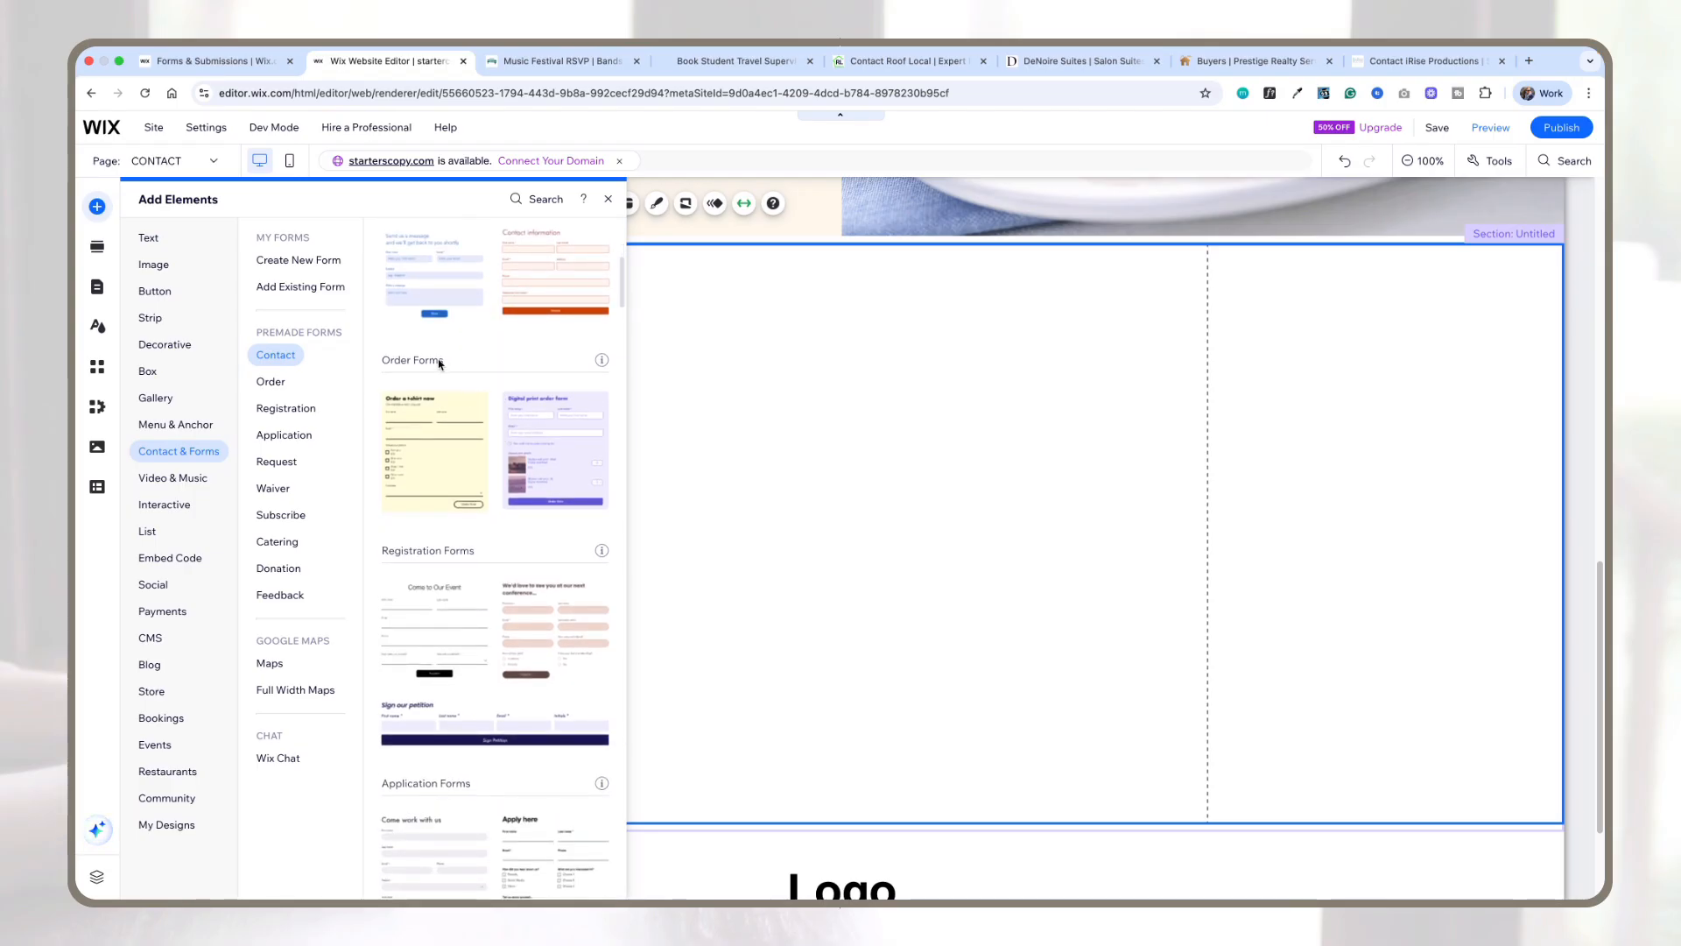
pyautogui.scroll(-5, 448, 376)
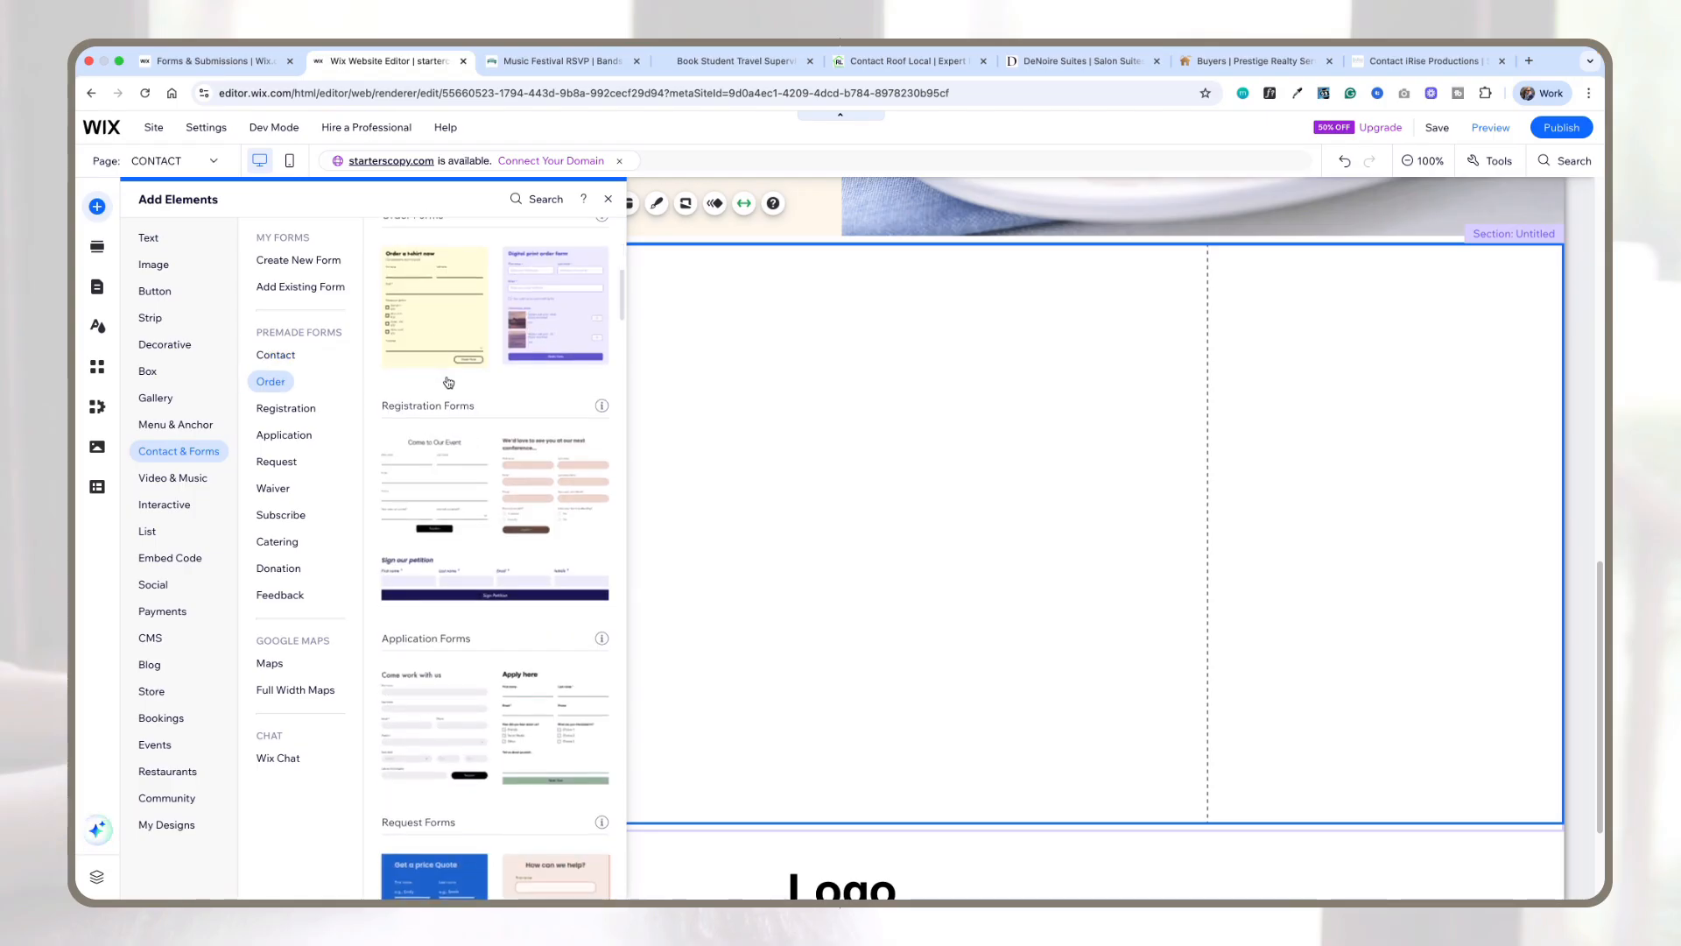
pyautogui.scroll(-5, 456, 403)
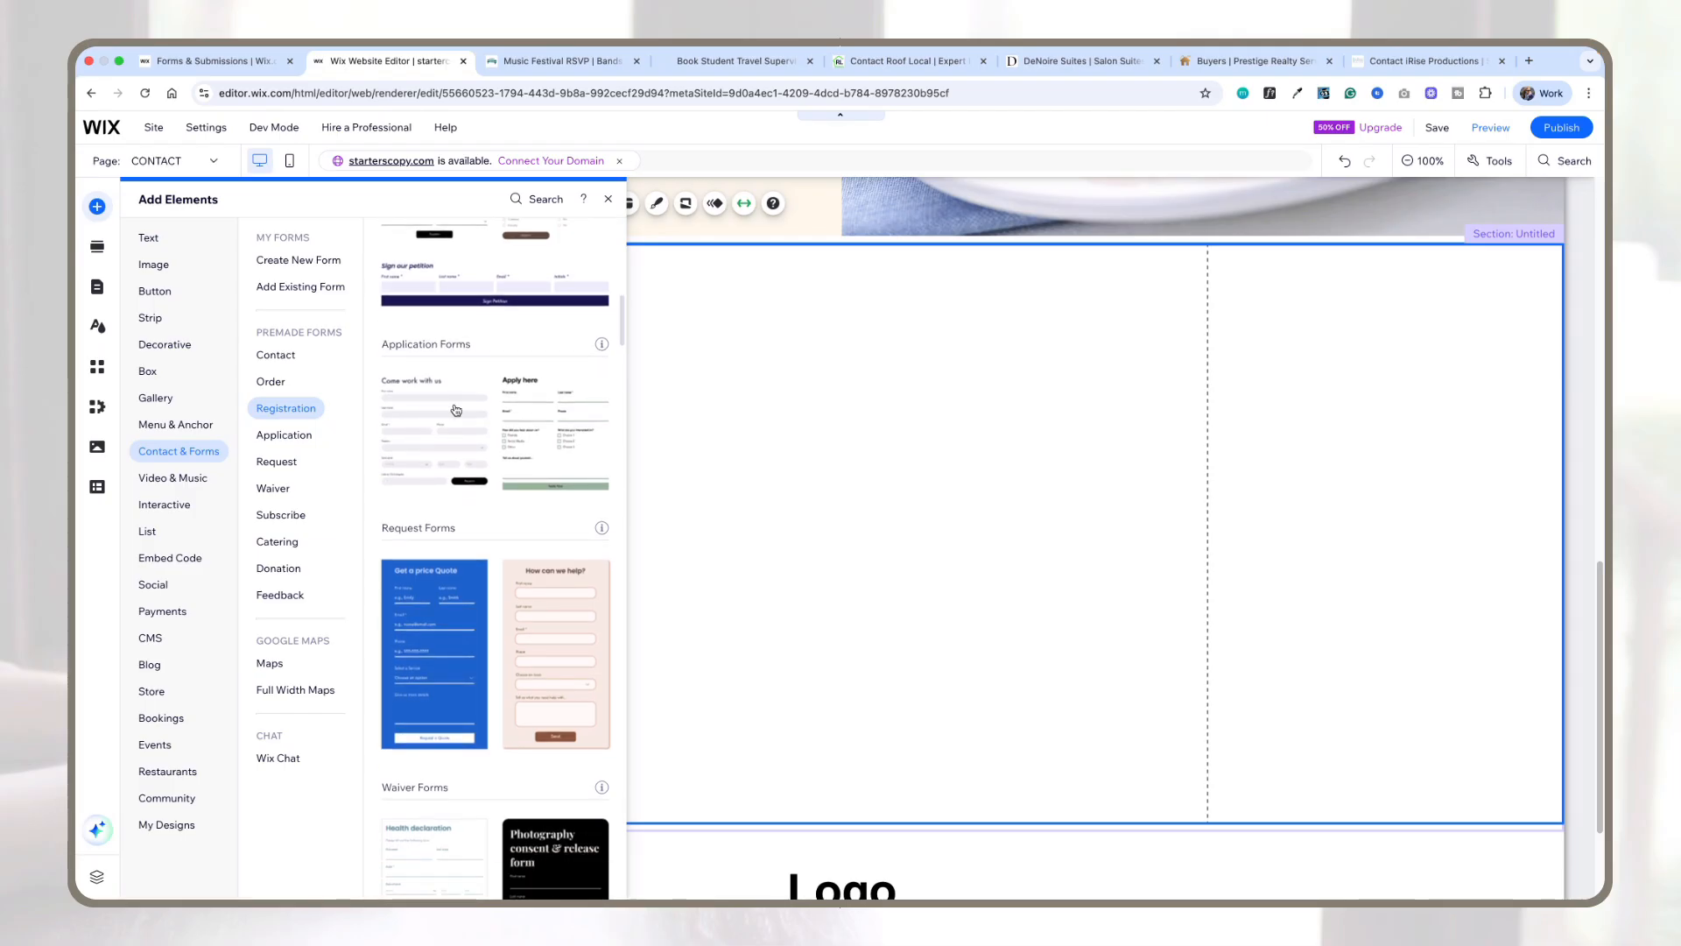
pyautogui.scroll(-3, 461, 418)
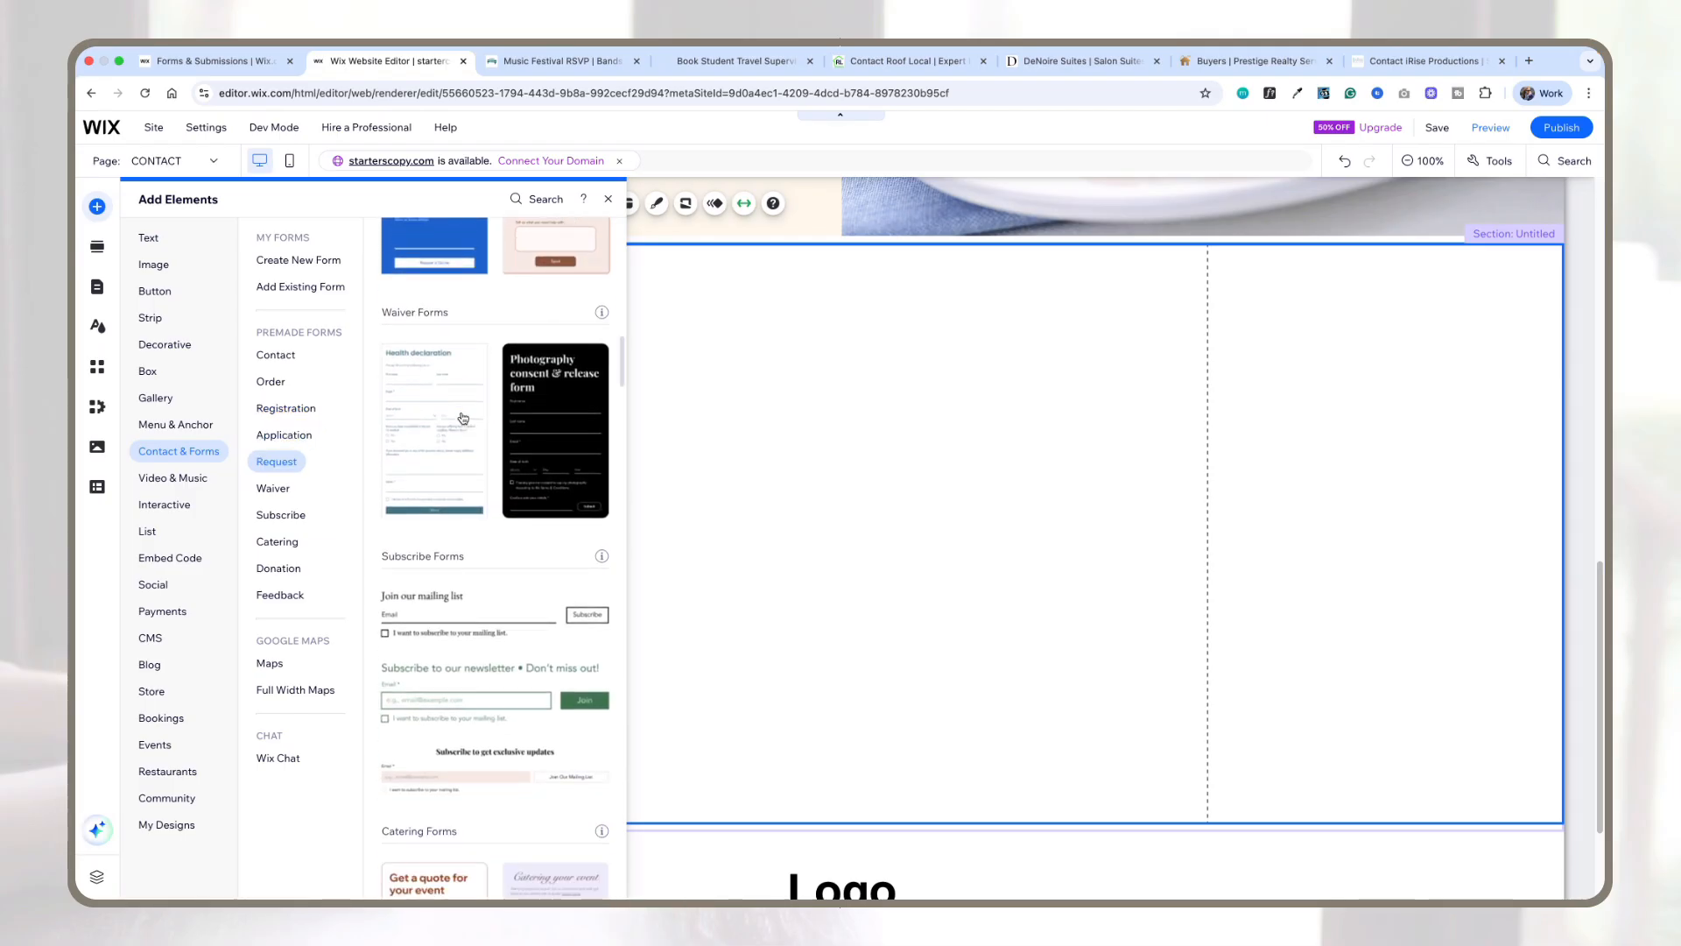
pyautogui.scroll(5, 463, 418)
pyautogui.scroll(1, 563, 371)
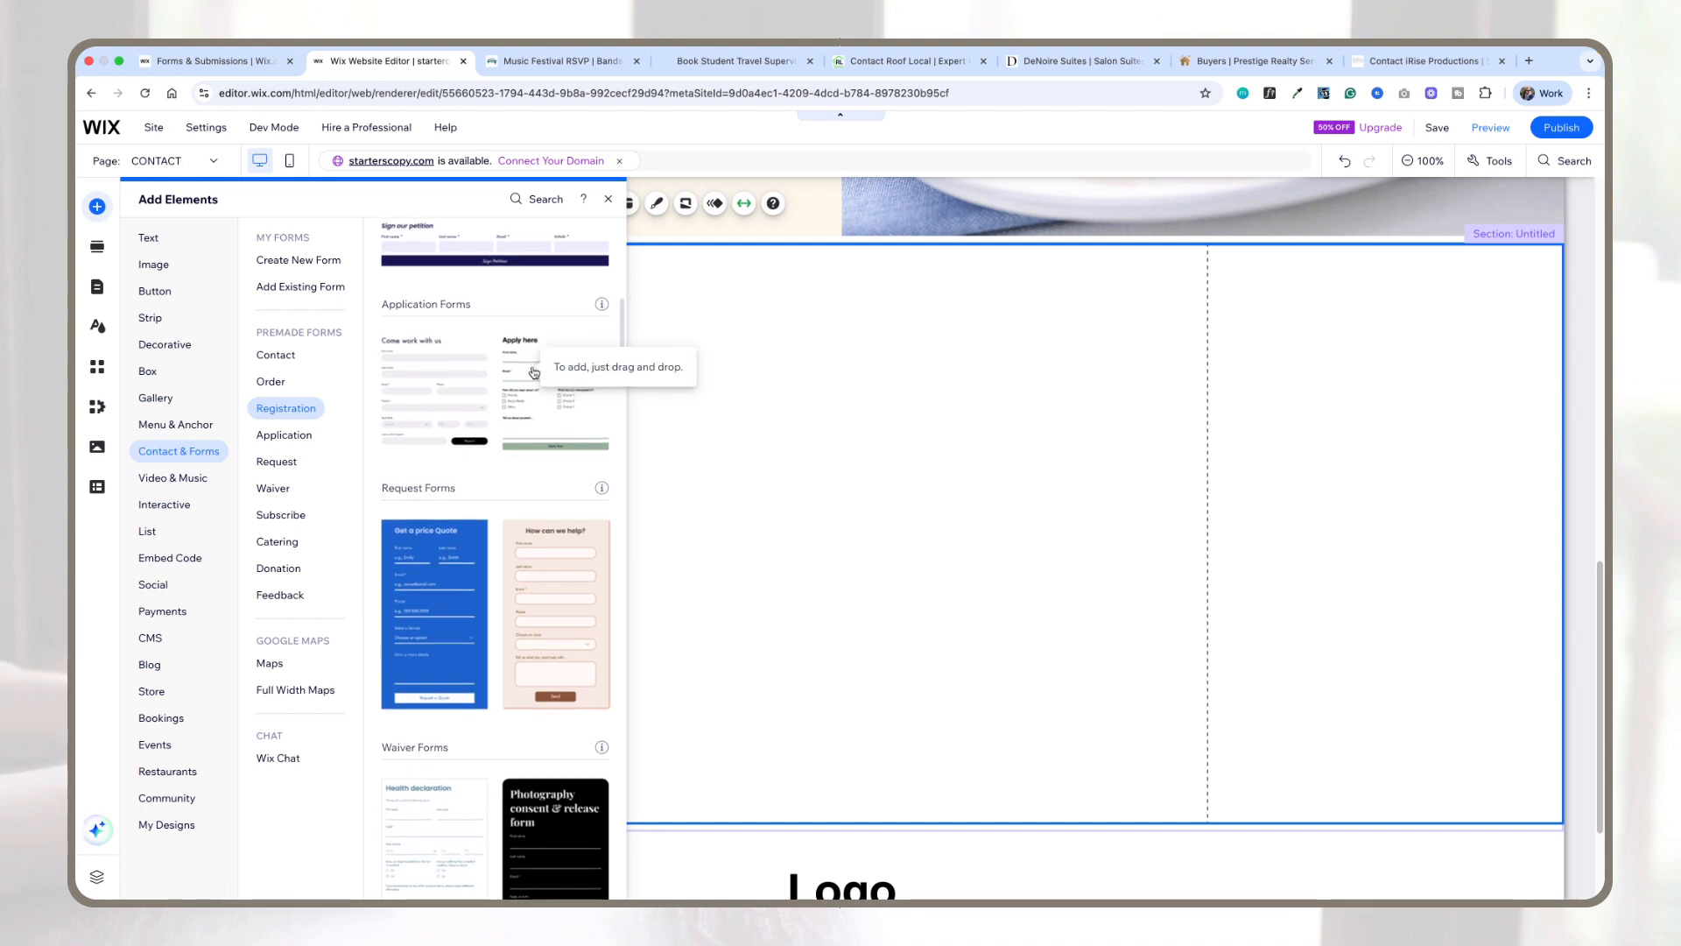
pyautogui.scroll(7, 533, 372)
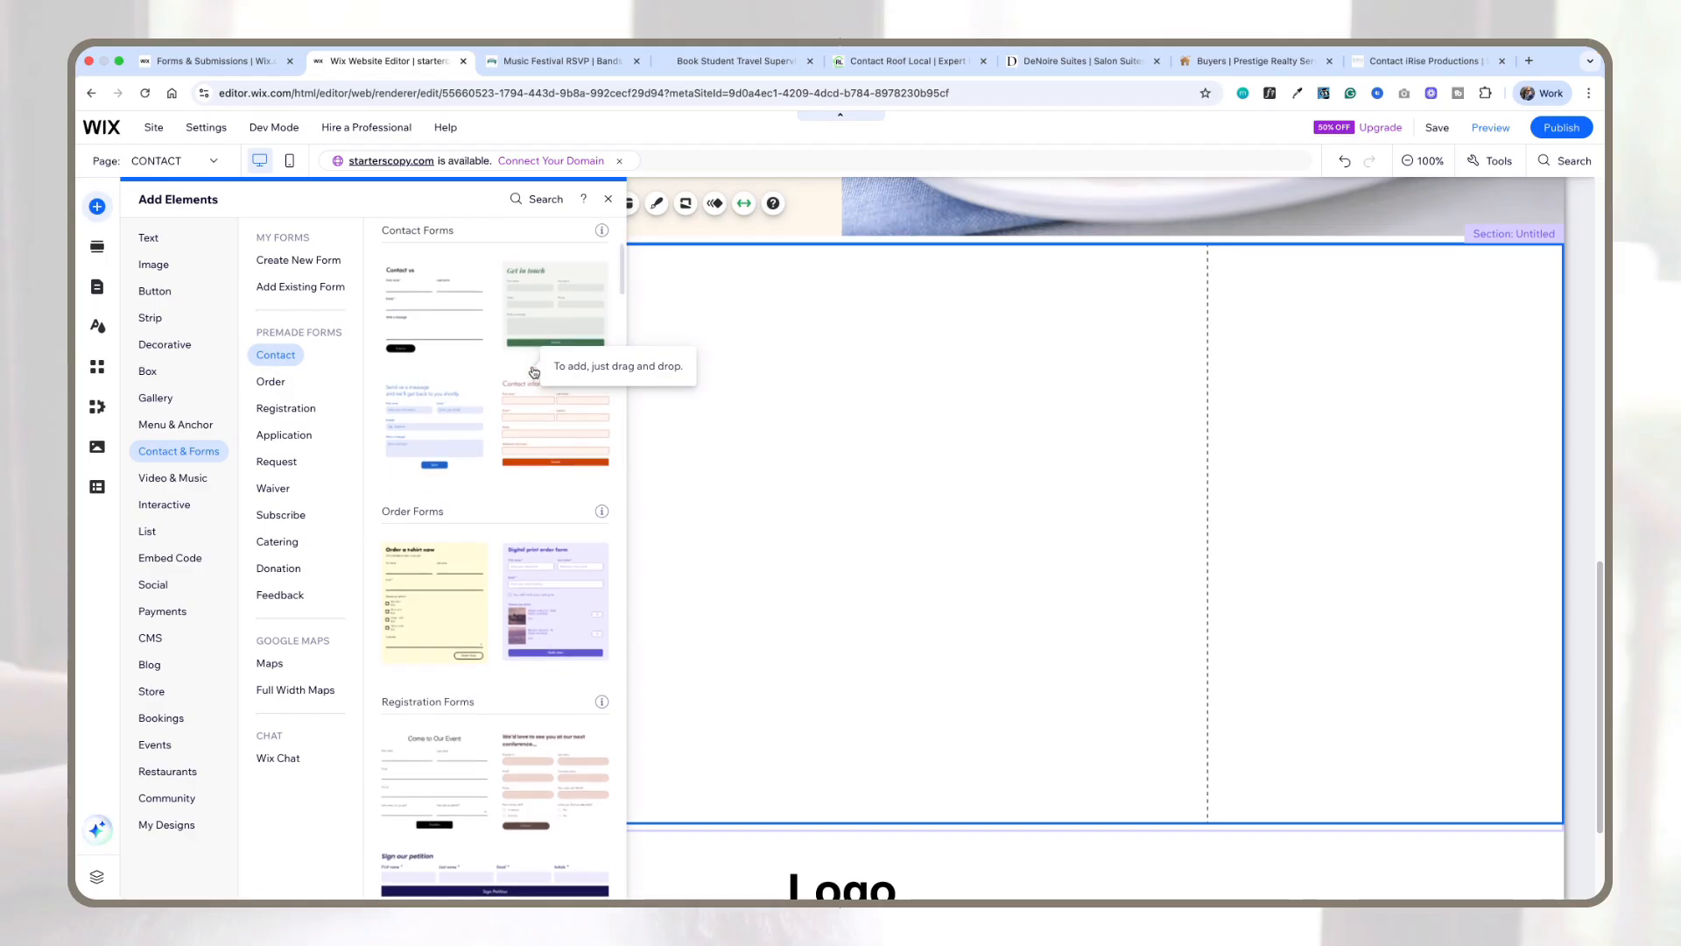
pyautogui.moveTo(541, 437); pyautogui.dragTo(736, 442)
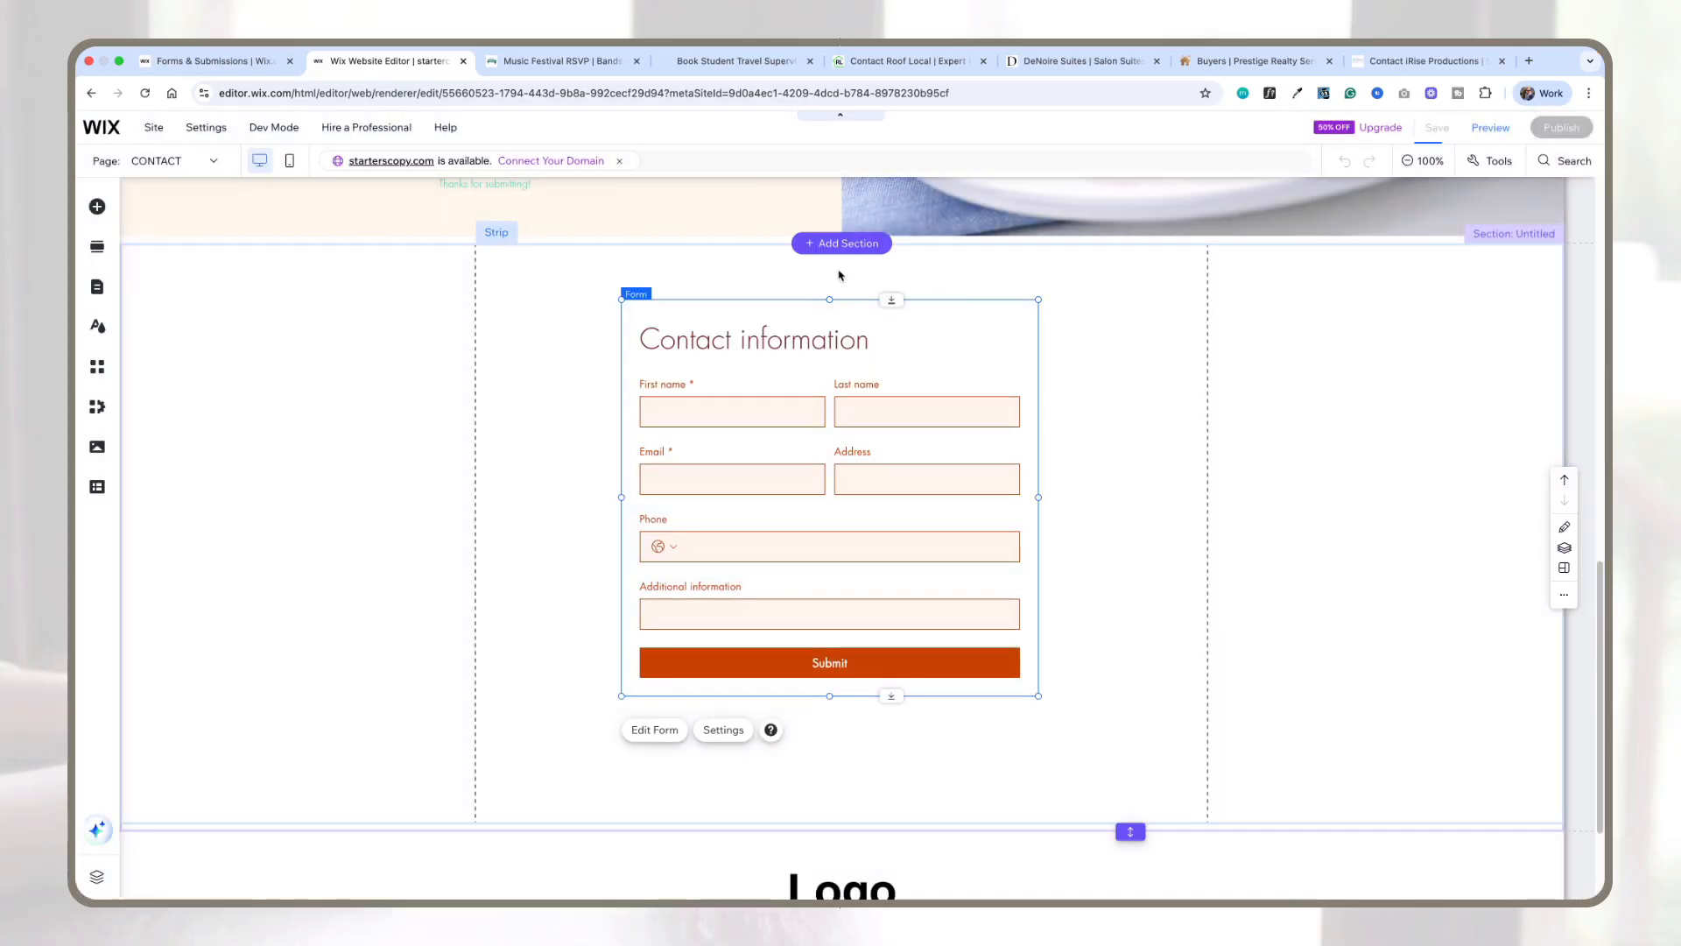
# Step: Open the form in the form editor and close it, then set the form's side padding to 26 px
pyautogui.click(652, 731)
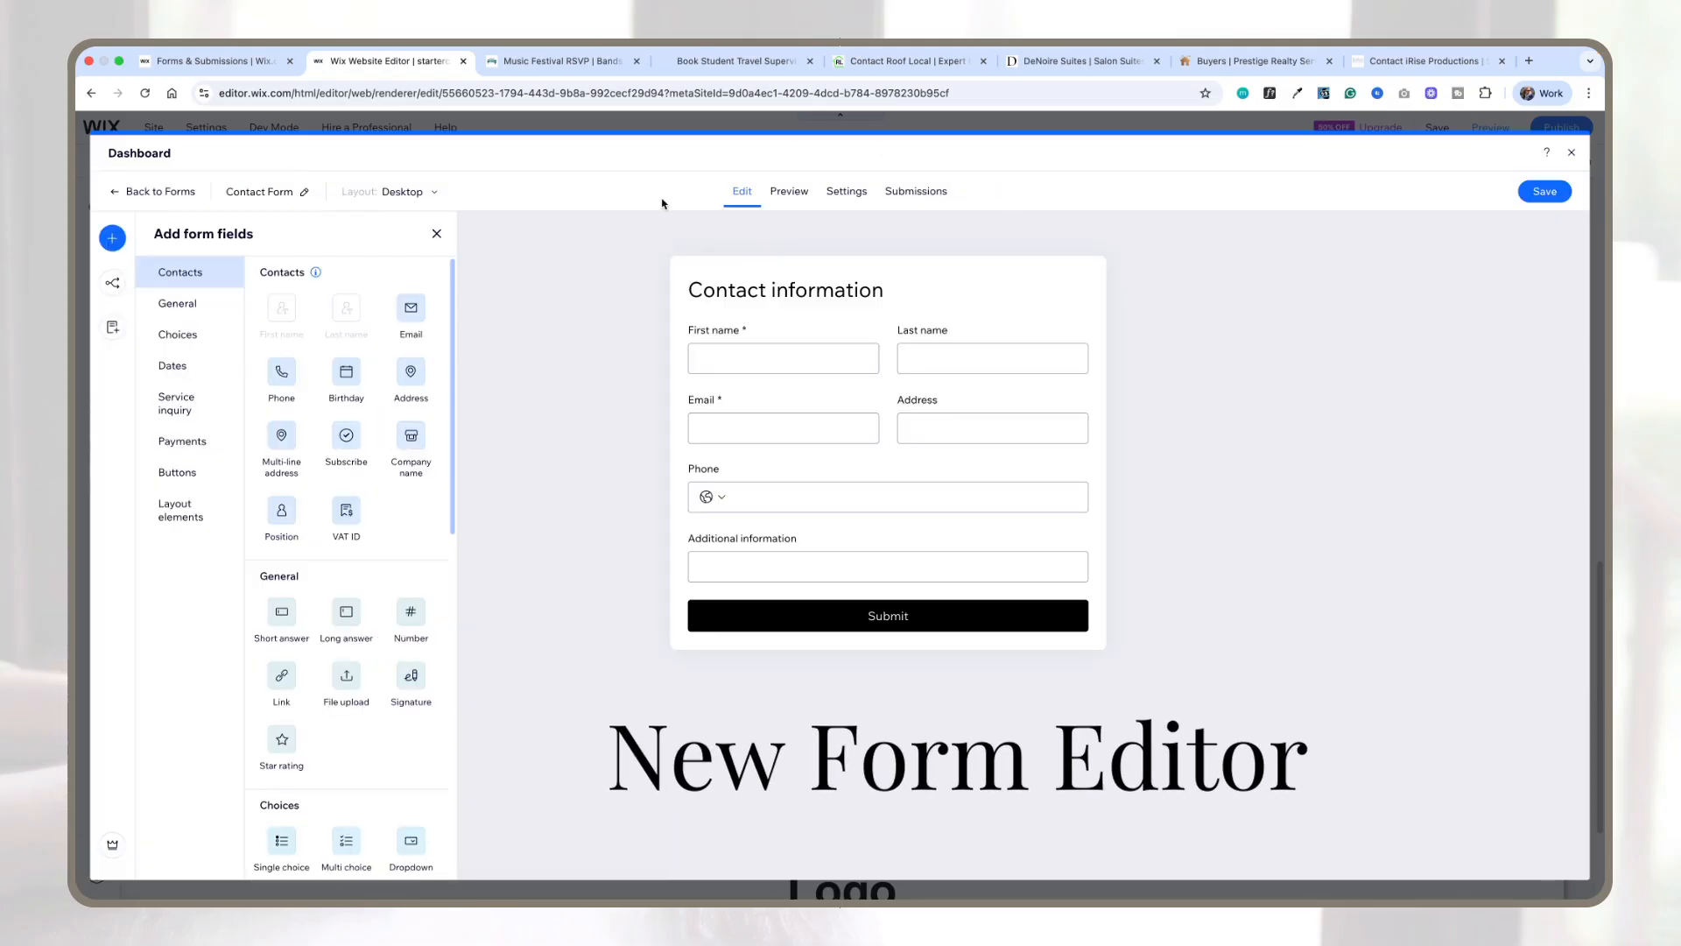
pyautogui.click(1572, 153)
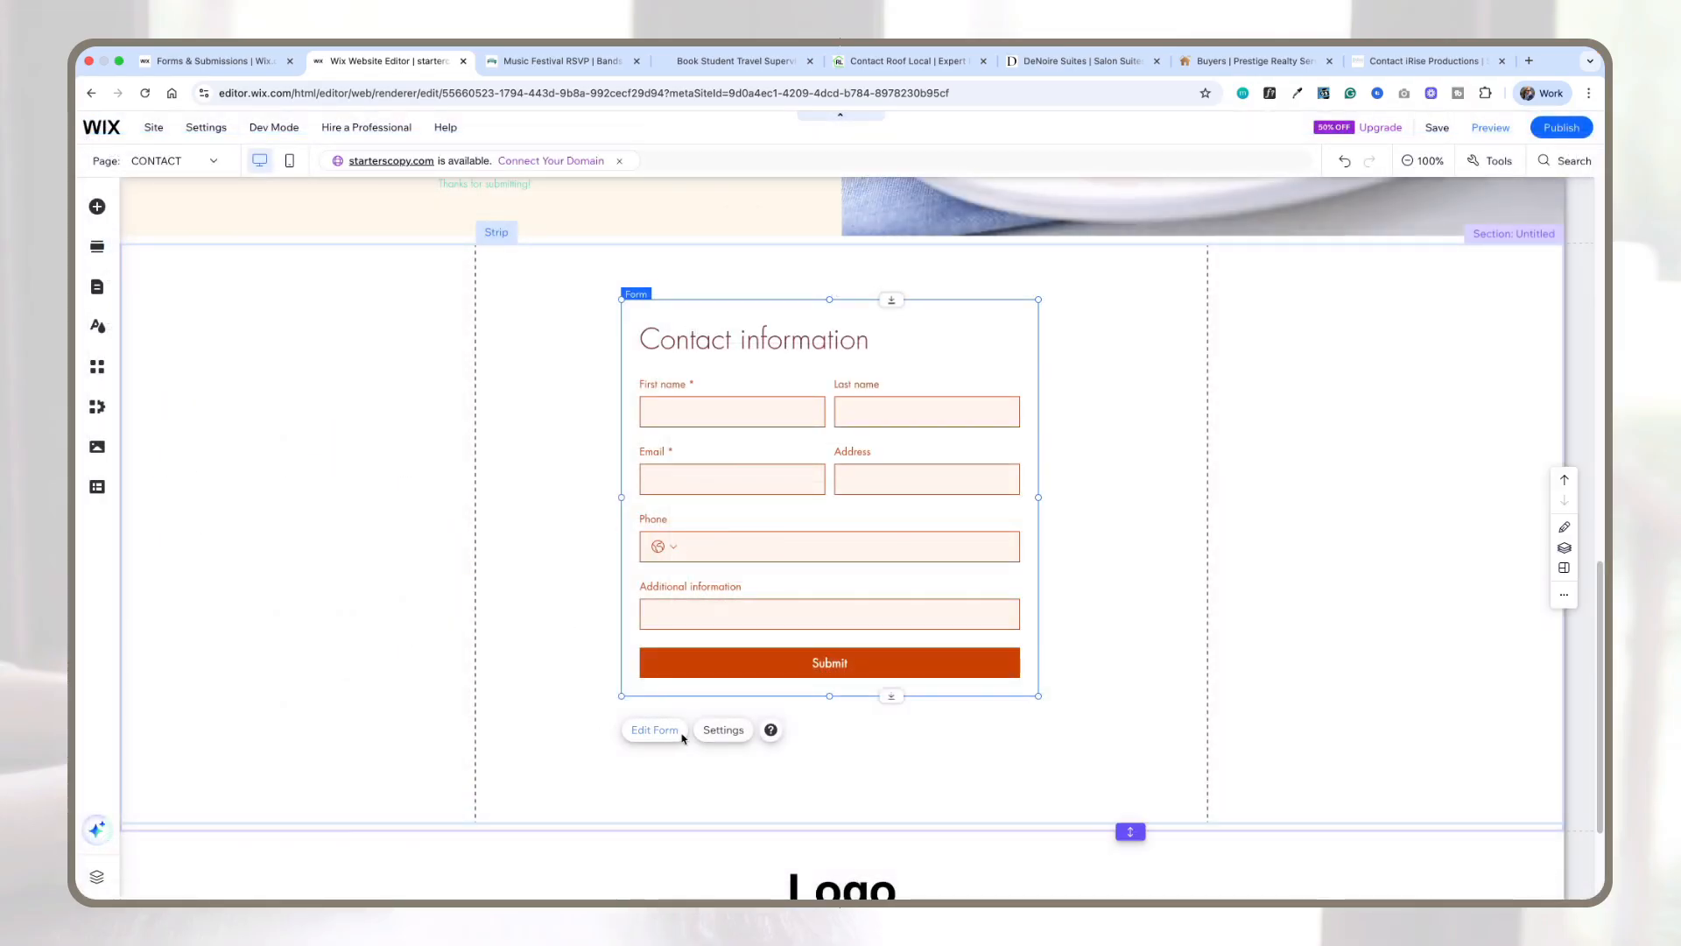
pyautogui.click(721, 737)
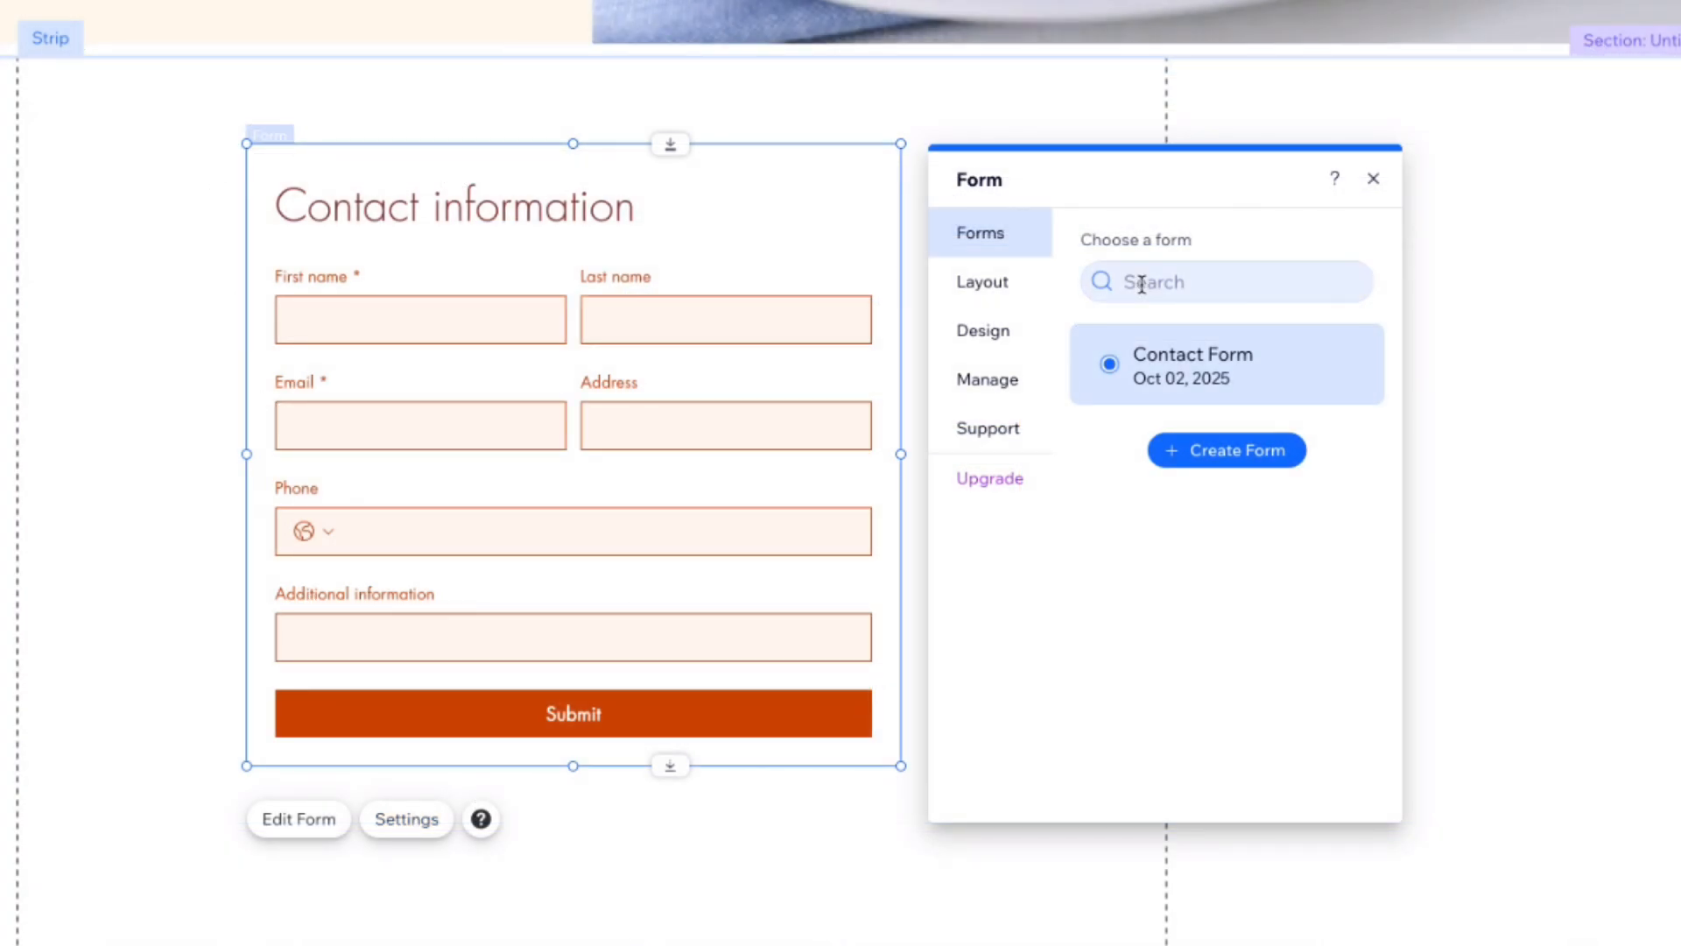
pyautogui.click(1001, 284)
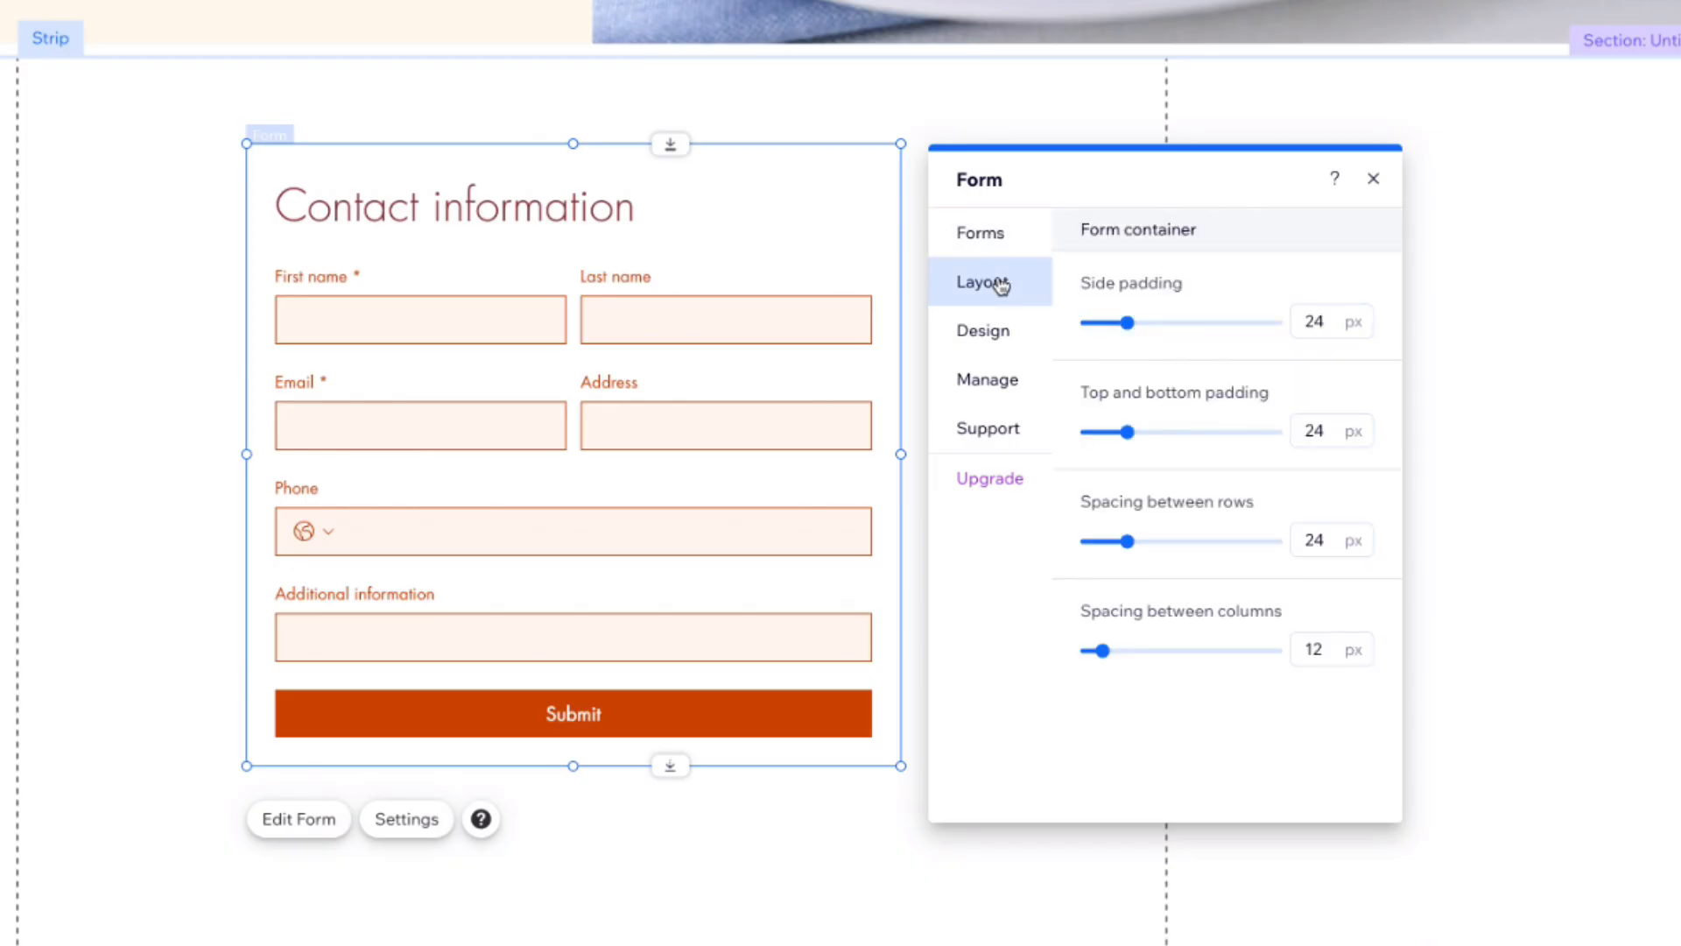
pyautogui.moveTo(1132, 326)
pyautogui.mouseDown()
pyautogui.moveTo(1100, 323)
pyautogui.moveTo(1134, 324)
pyautogui.mouseUp()
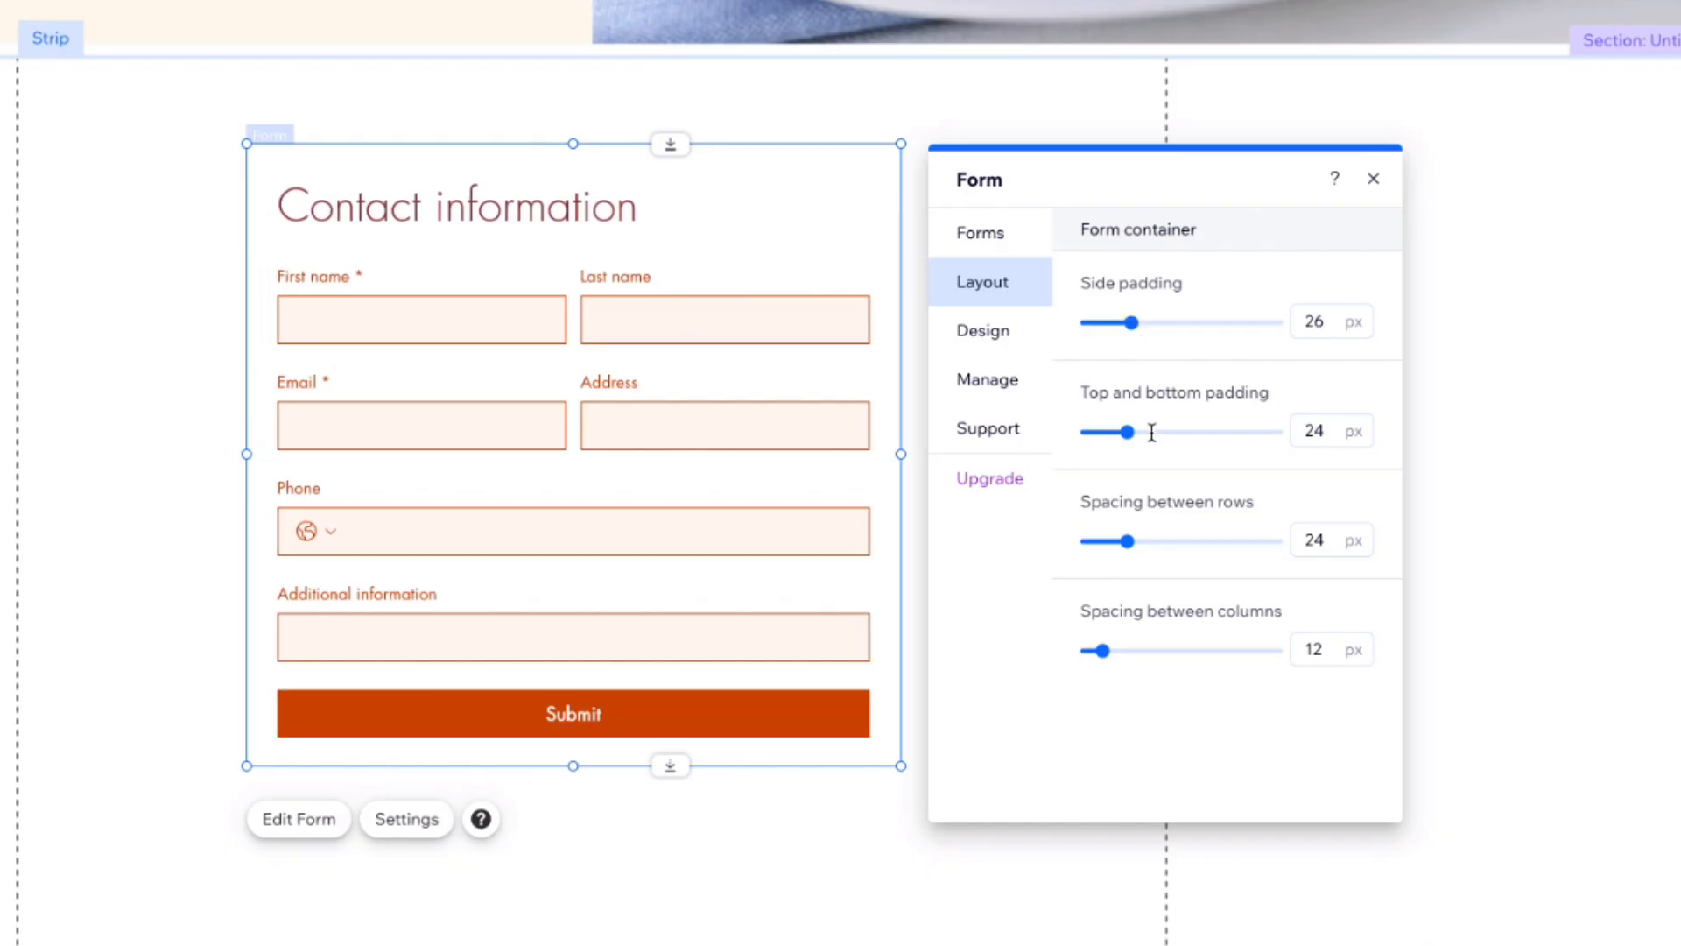
# Step: Open the form background design settings and try a blue fill before setting the fill back to white
pyautogui.click(999, 336)
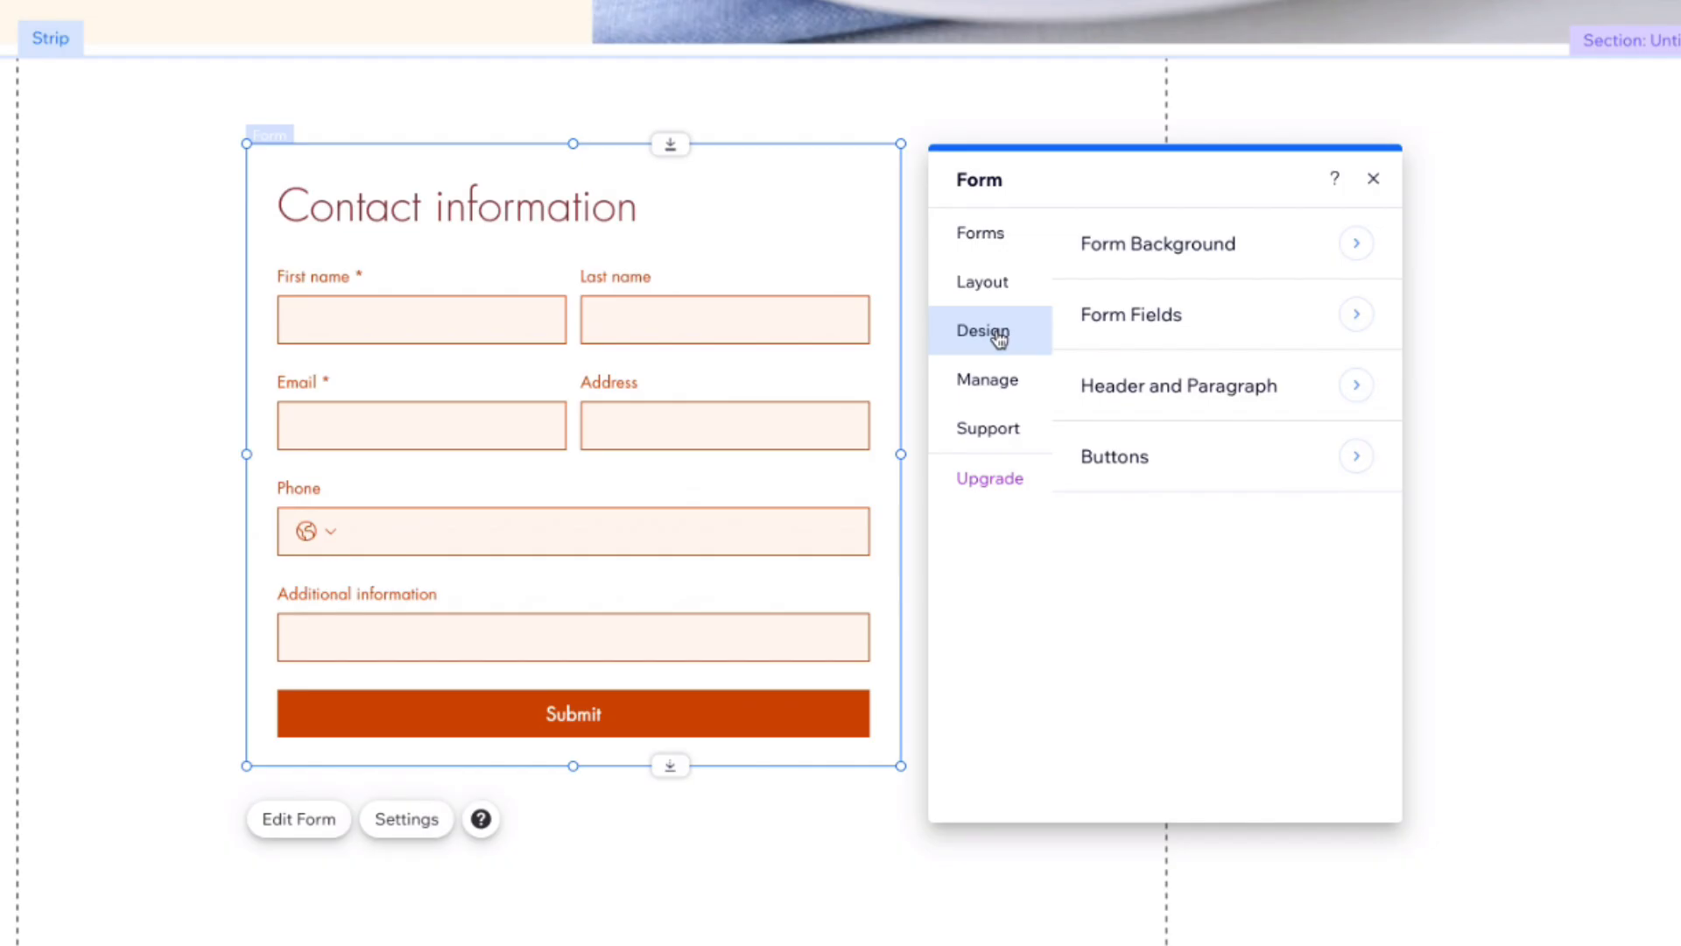
pyautogui.click(1177, 252)
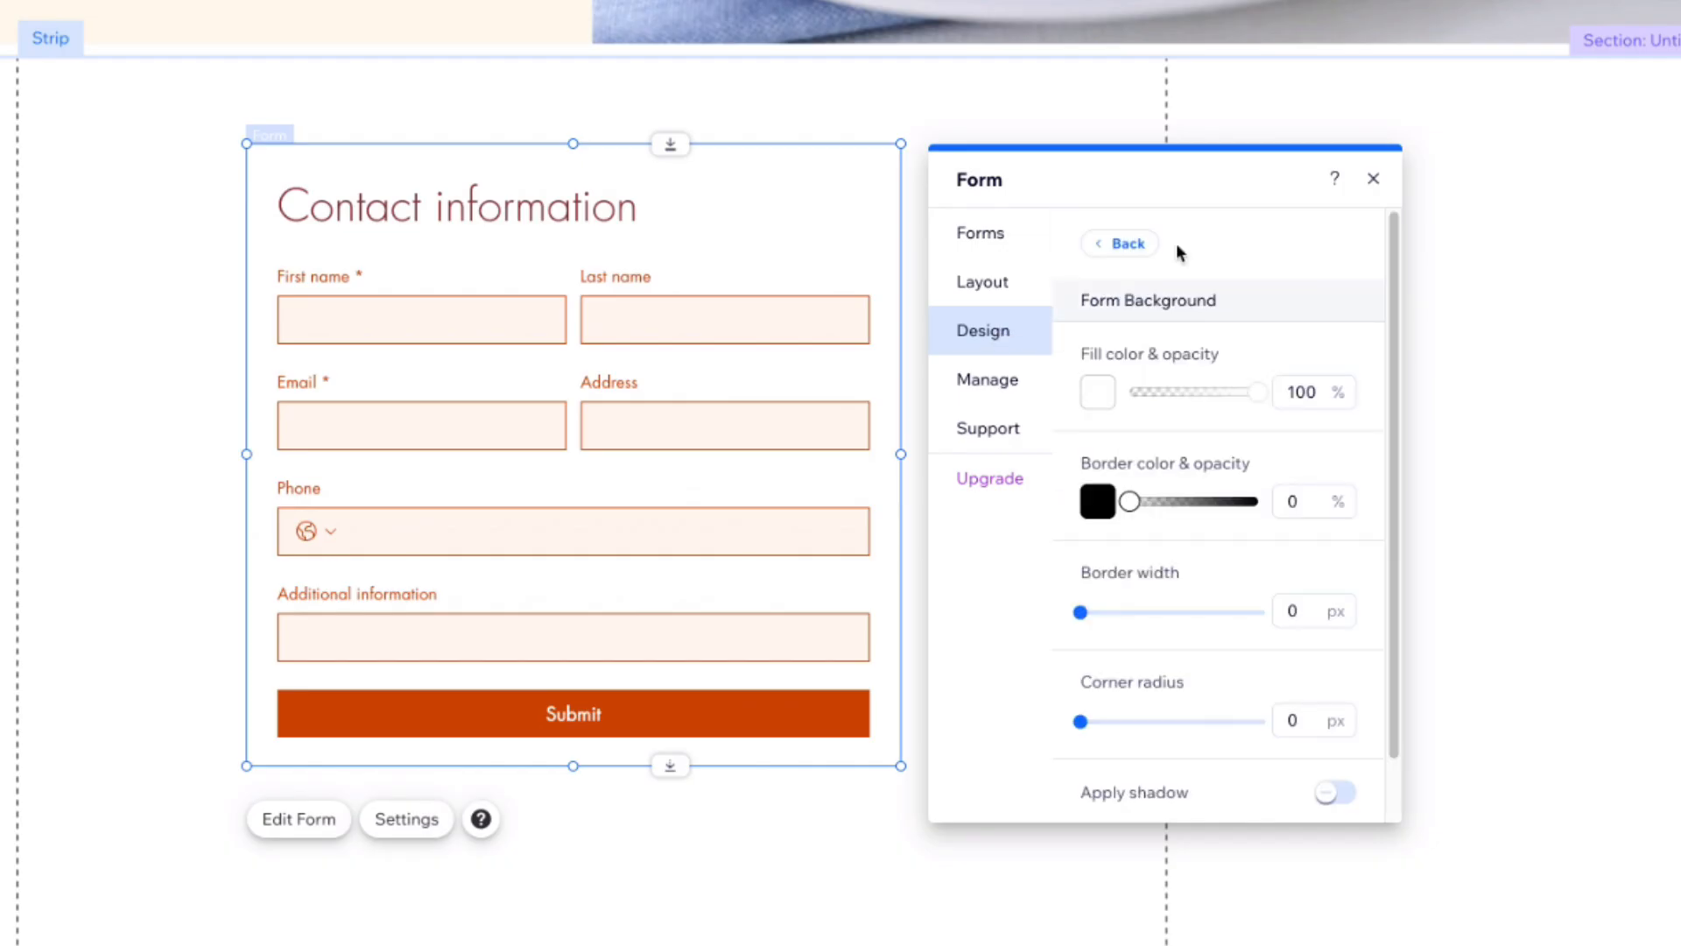
pyautogui.click(1100, 398)
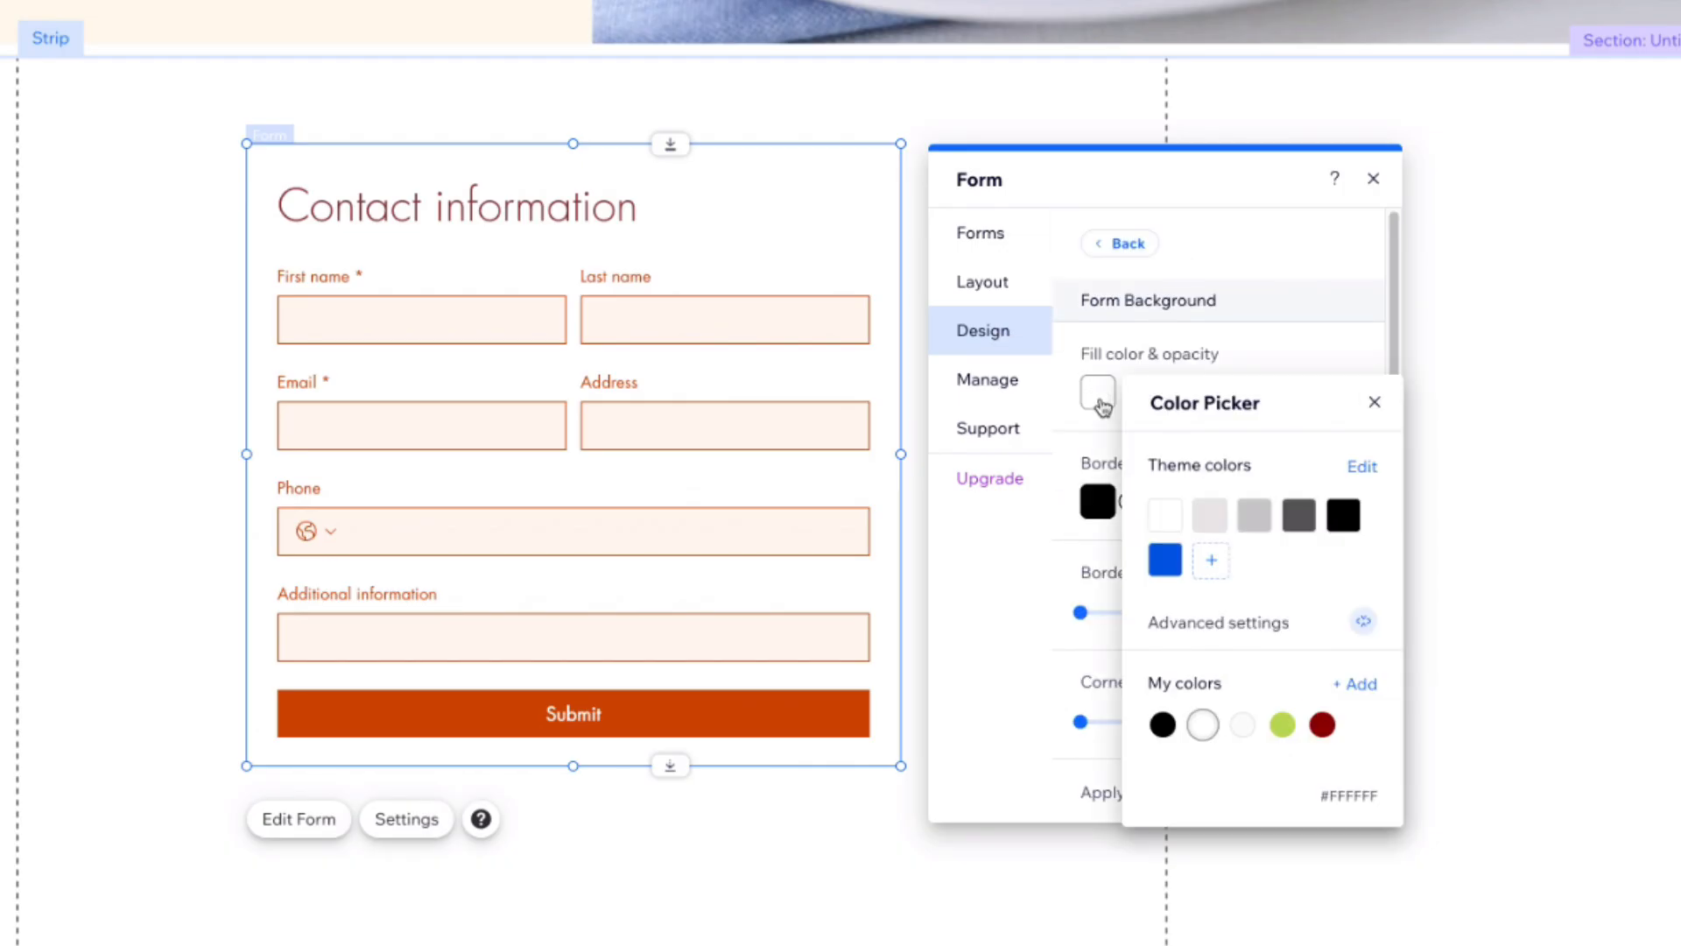
pyautogui.click(1165, 563)
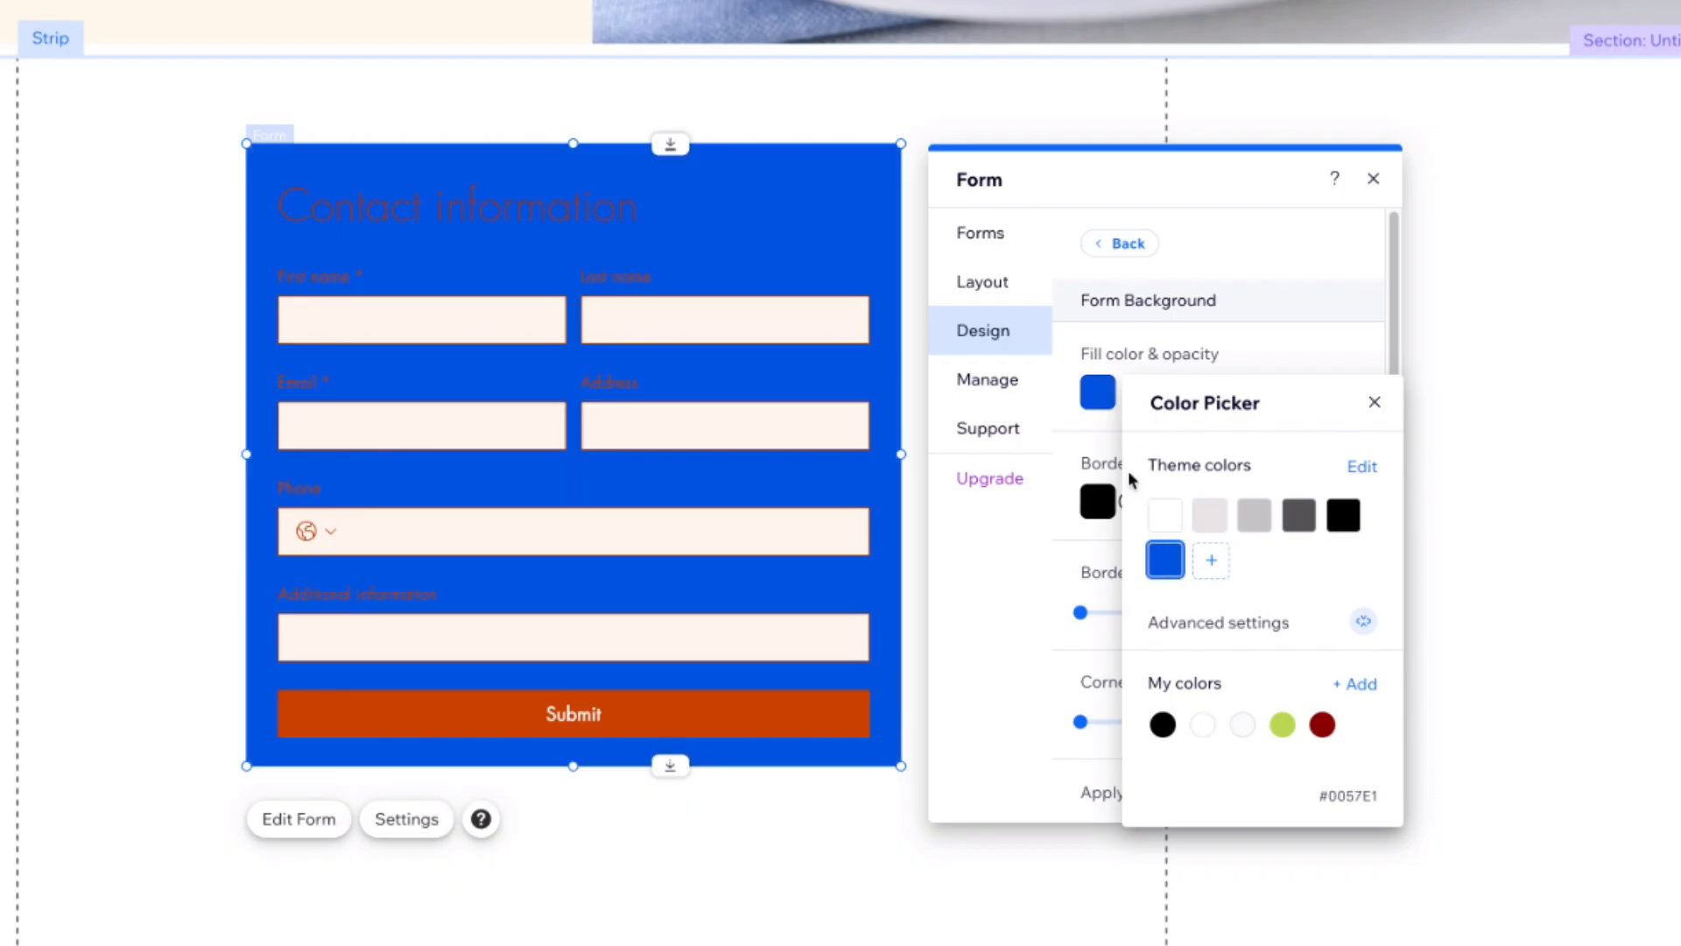
pyautogui.click(1166, 515)
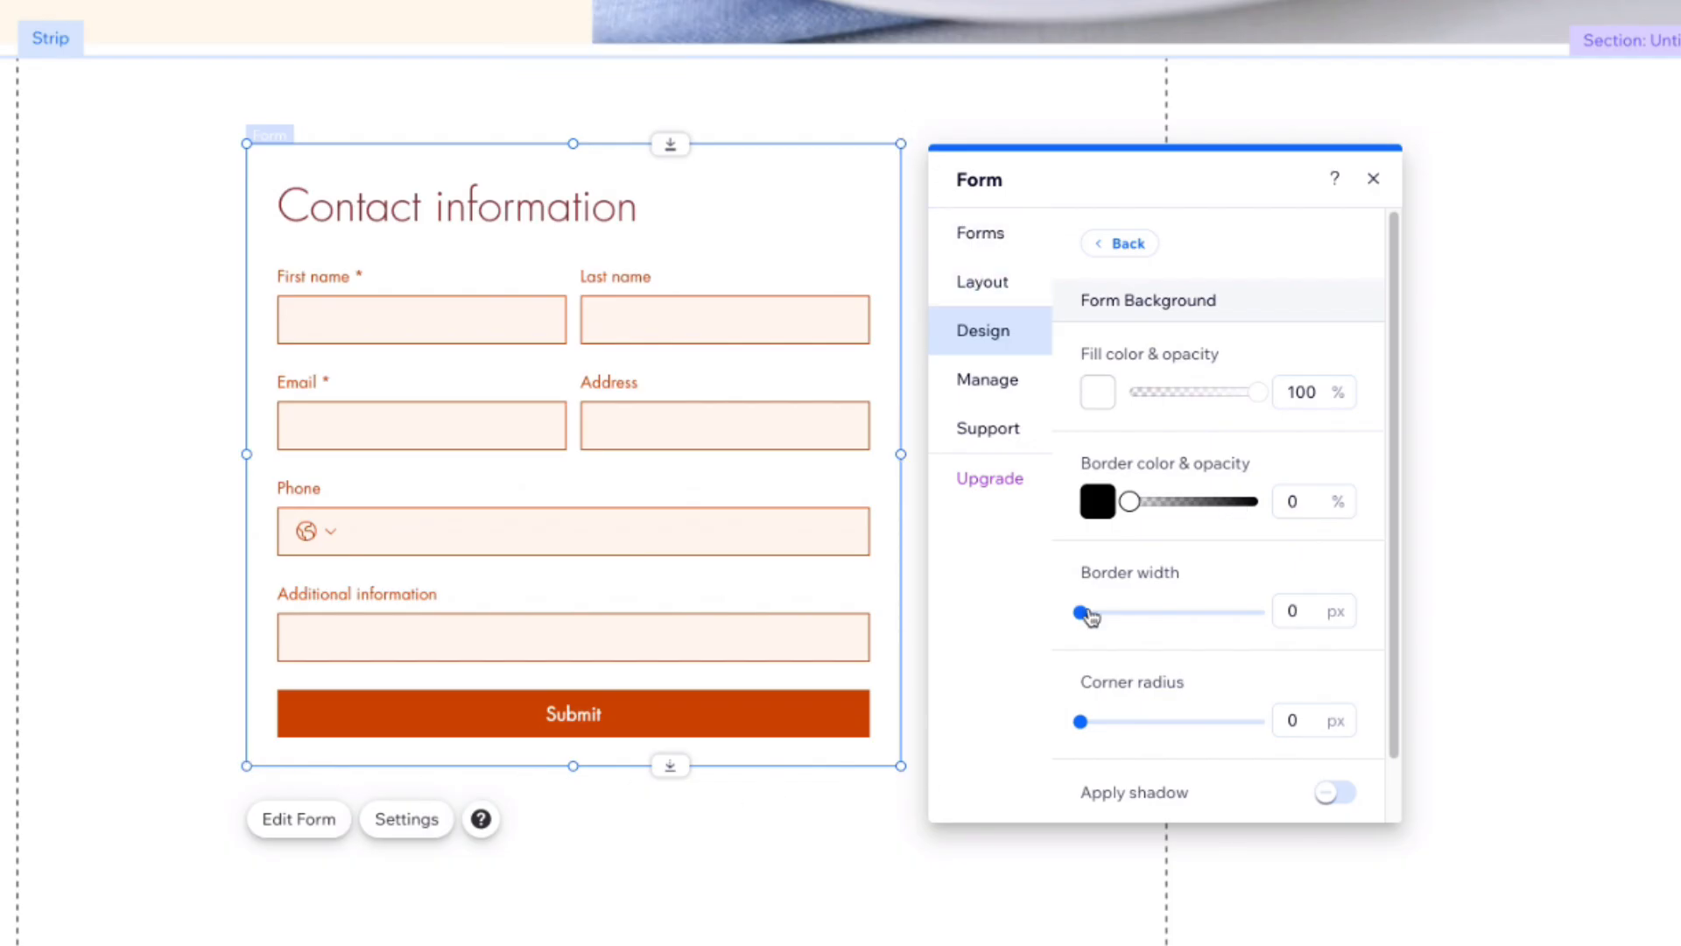
# Step: Give the form background a 5 px border at 100% opacity, a 27 px corner radius and a shadow
pyautogui.moveTo(1085, 618); pyautogui.dragTo(1120, 612)
pyautogui.moveTo(1129, 501); pyautogui.dragTo(1257, 501)
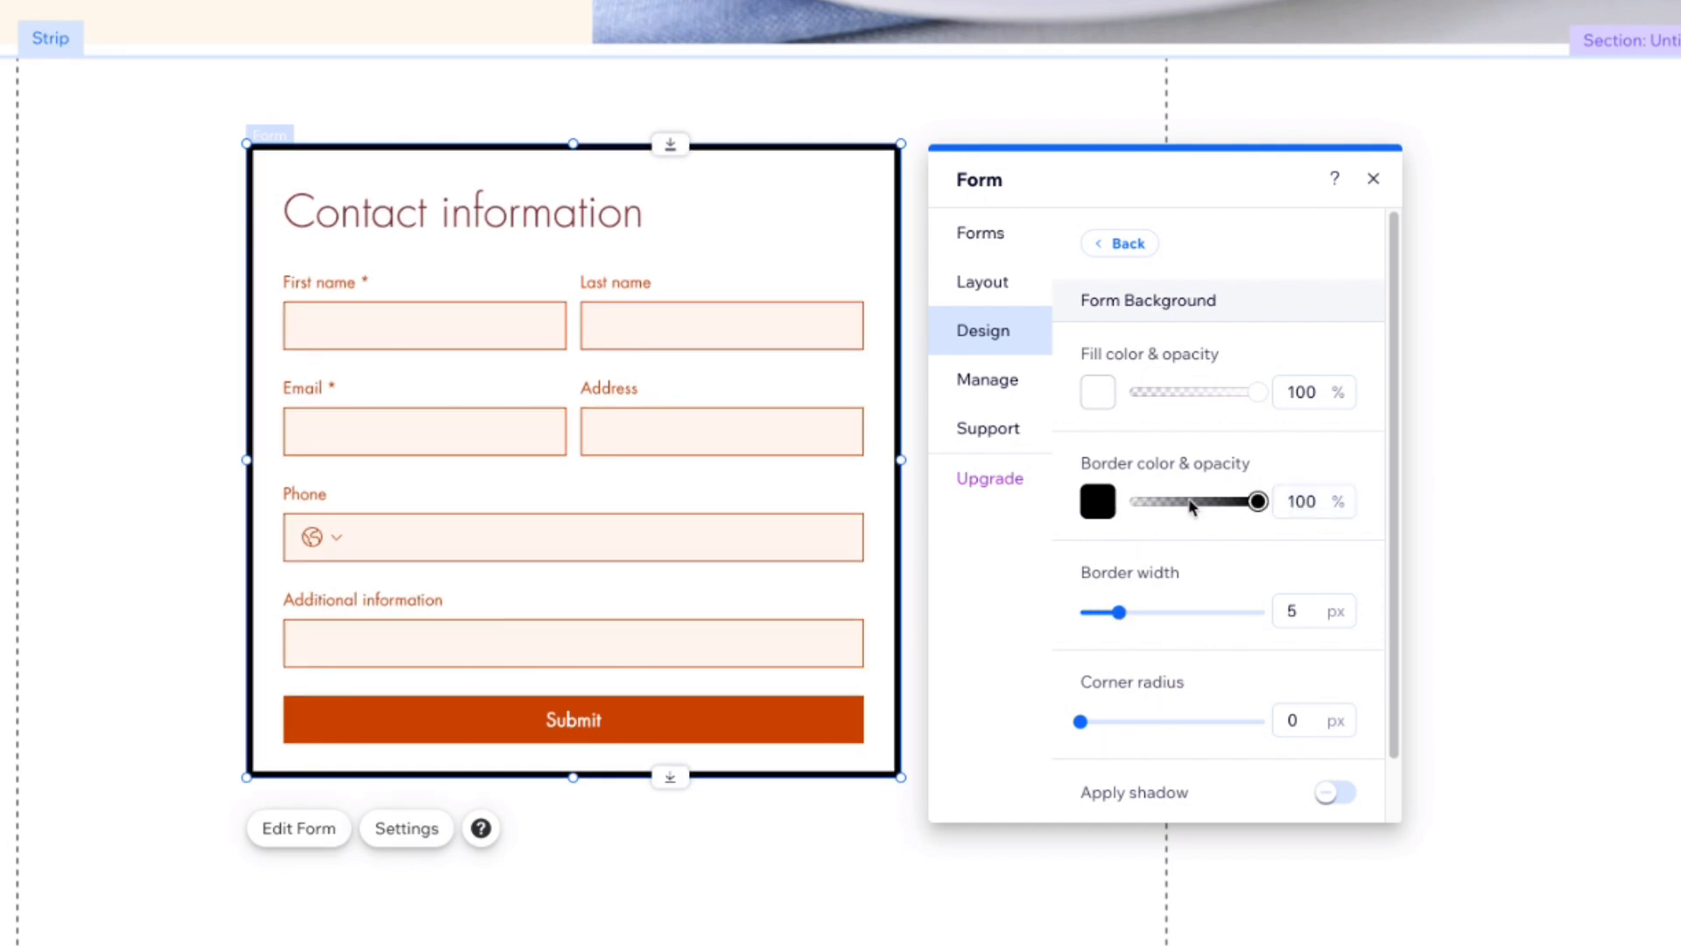
pyautogui.moveTo(1082, 721); pyautogui.dragTo(1132, 720)
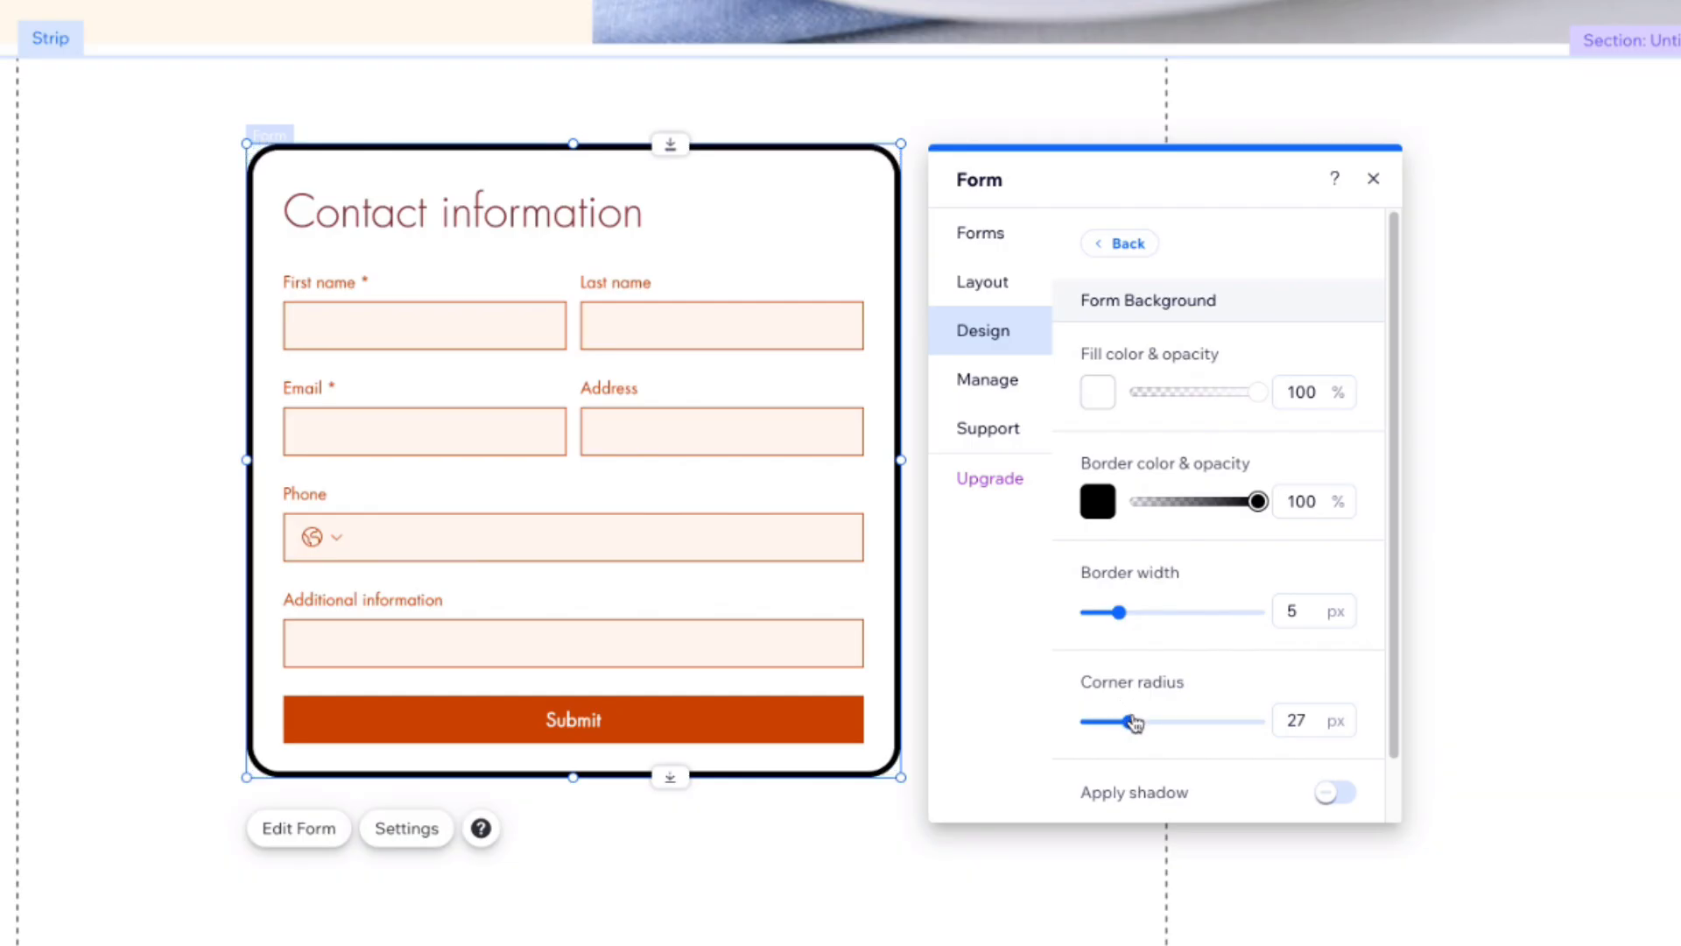
pyautogui.click(1354, 795)
pyautogui.click(936, 888)
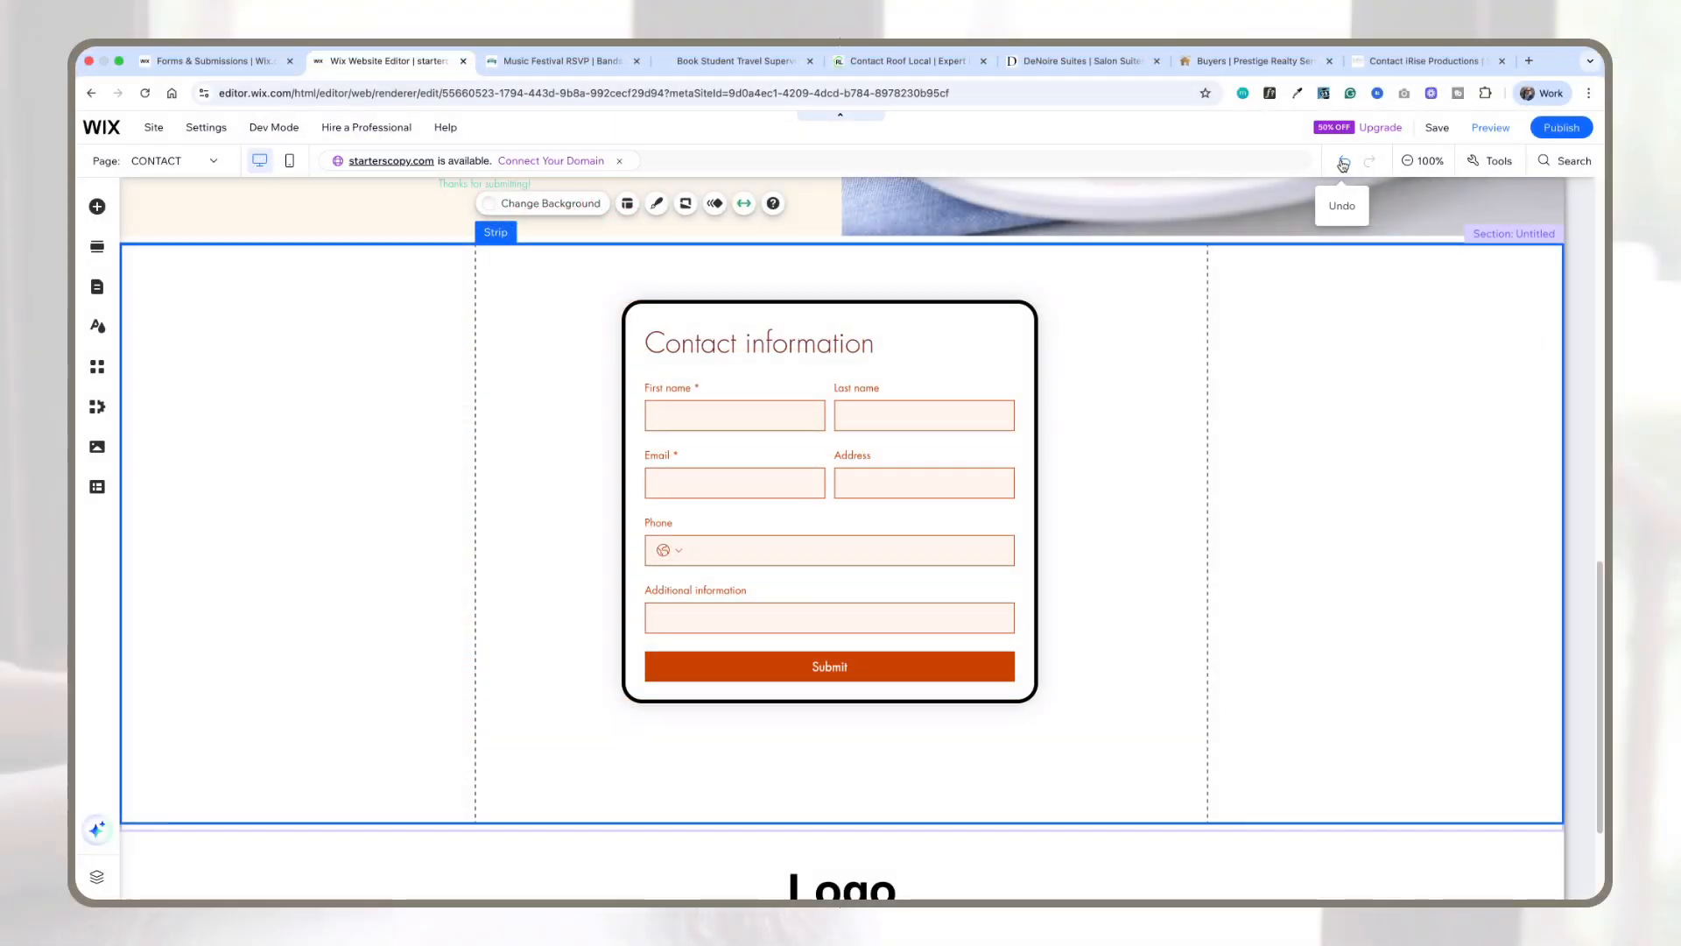
# Step: Undo the last two form background style changes
pyautogui.click(1343, 165)
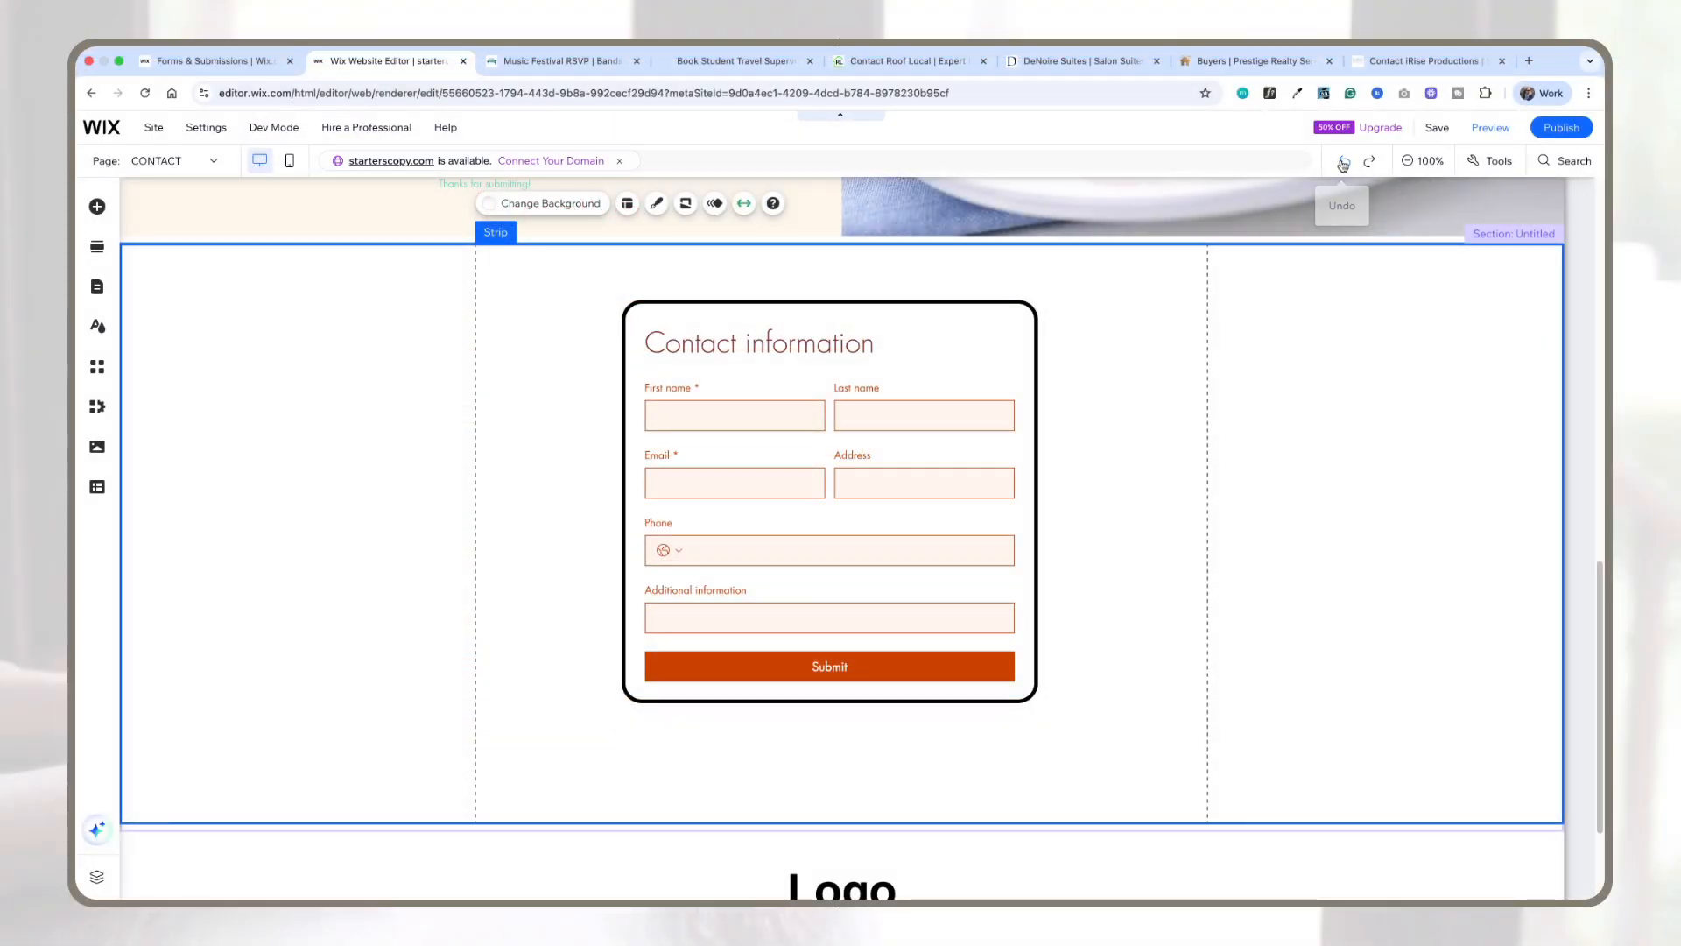
pyautogui.click(1343, 165)
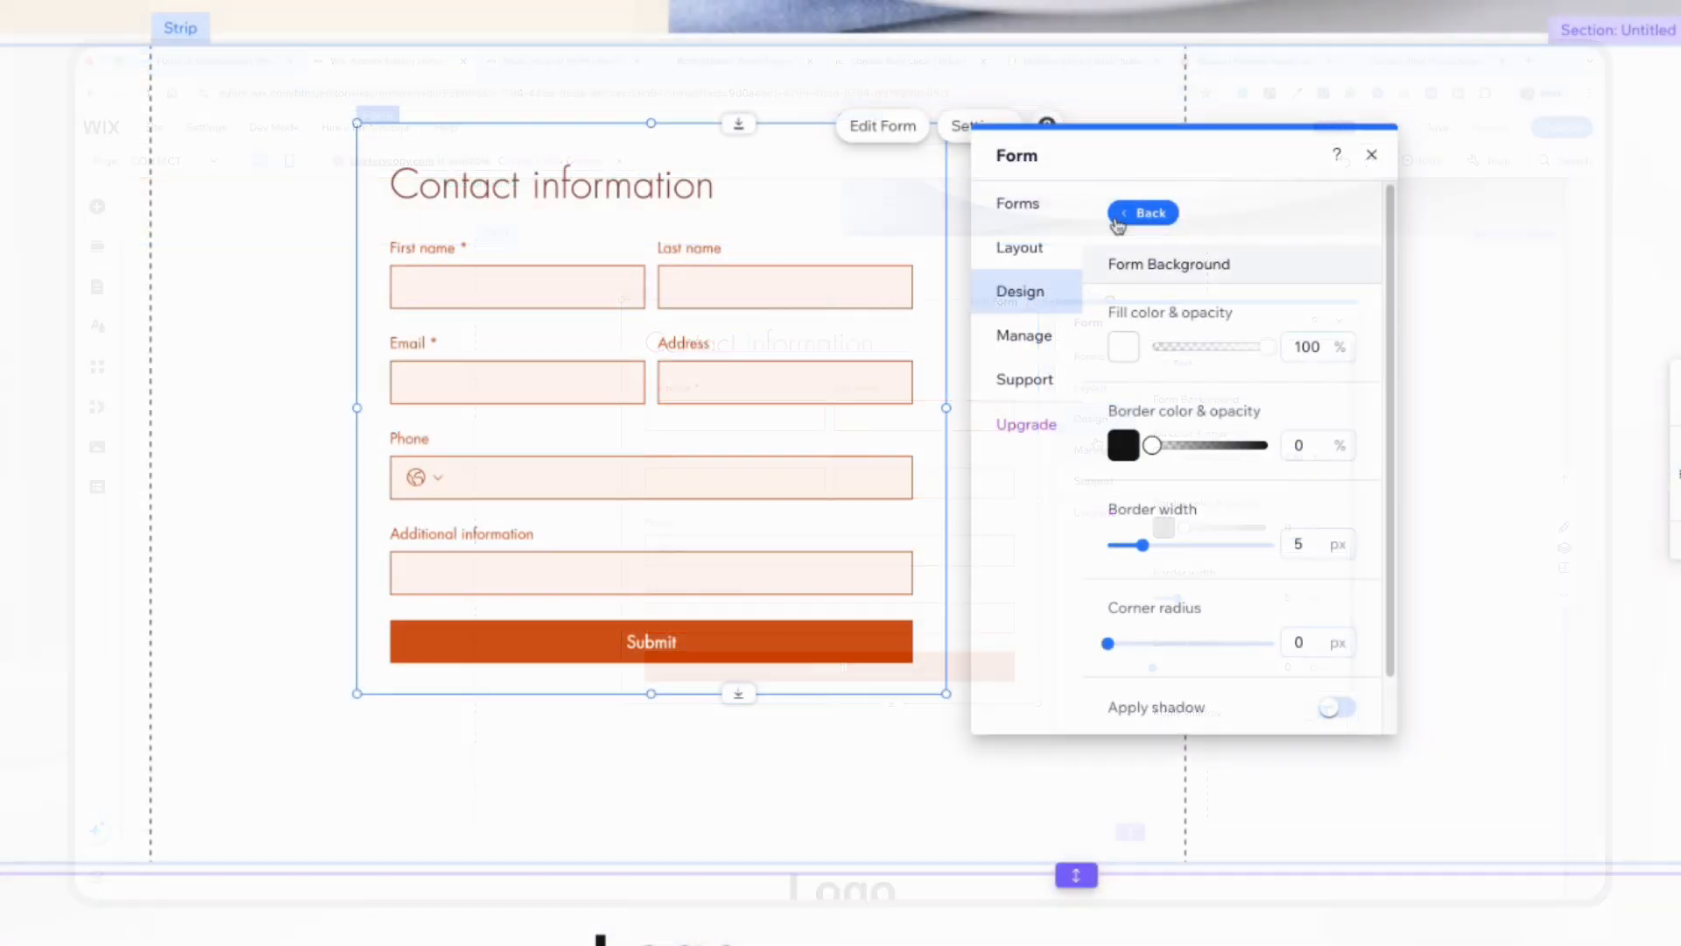
# Step: Open the form field style settings and preview the Hover and Error field states
pyautogui.click(1127, 224)
pyautogui.click(1152, 273)
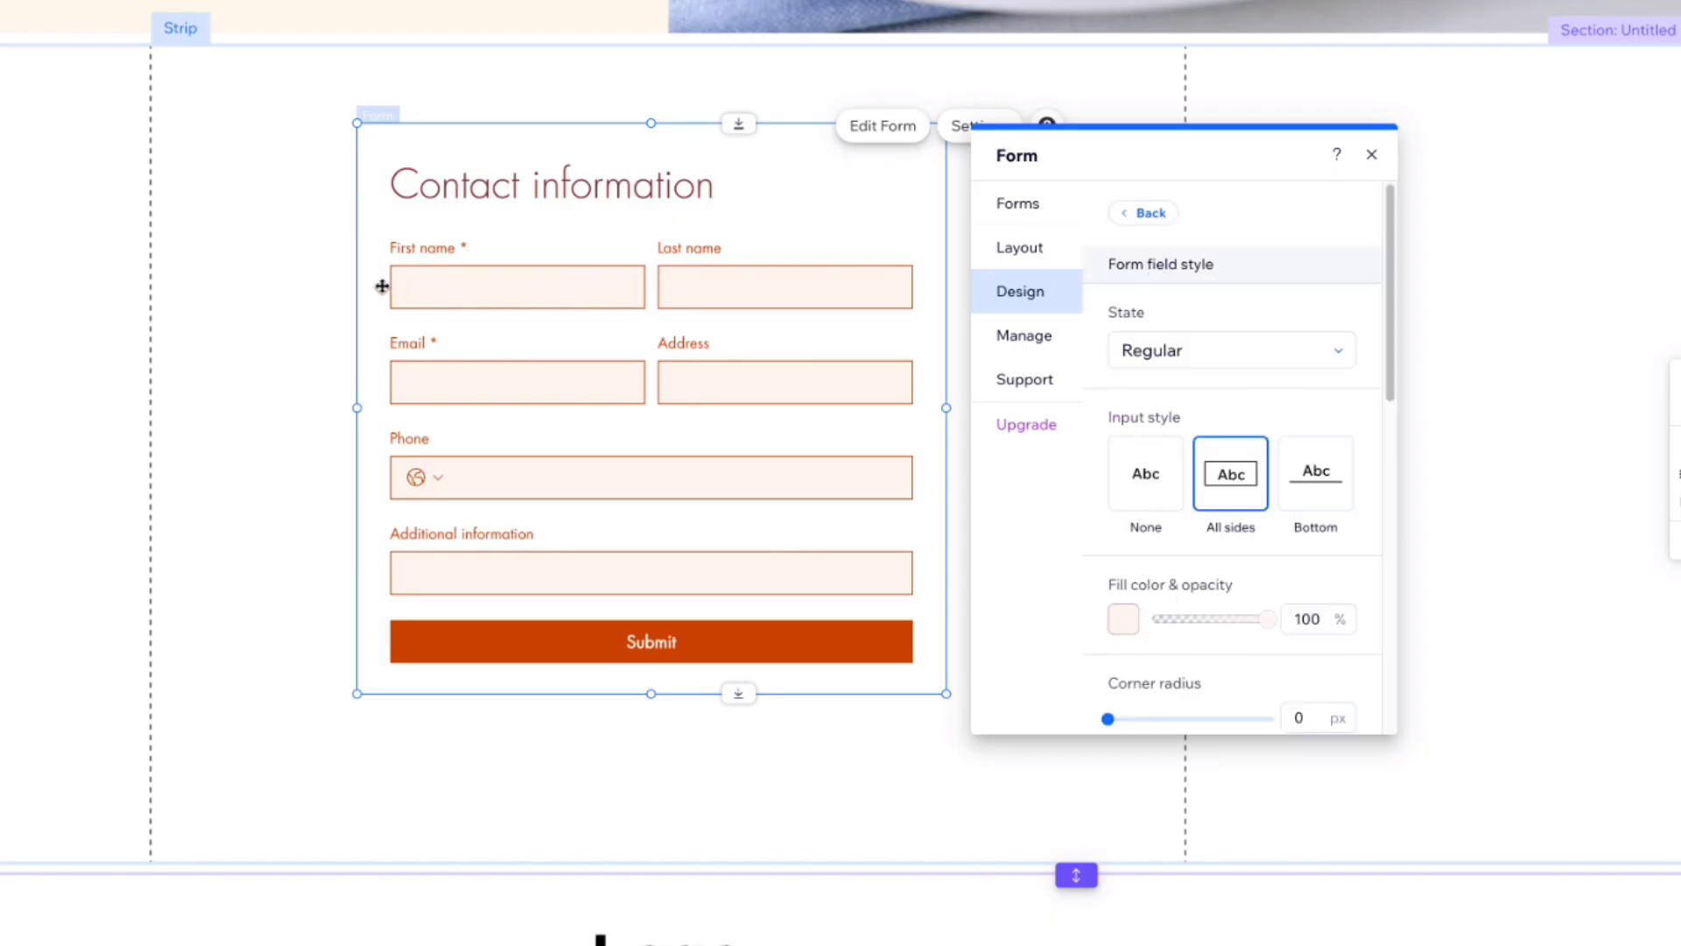
pyautogui.click(1212, 362)
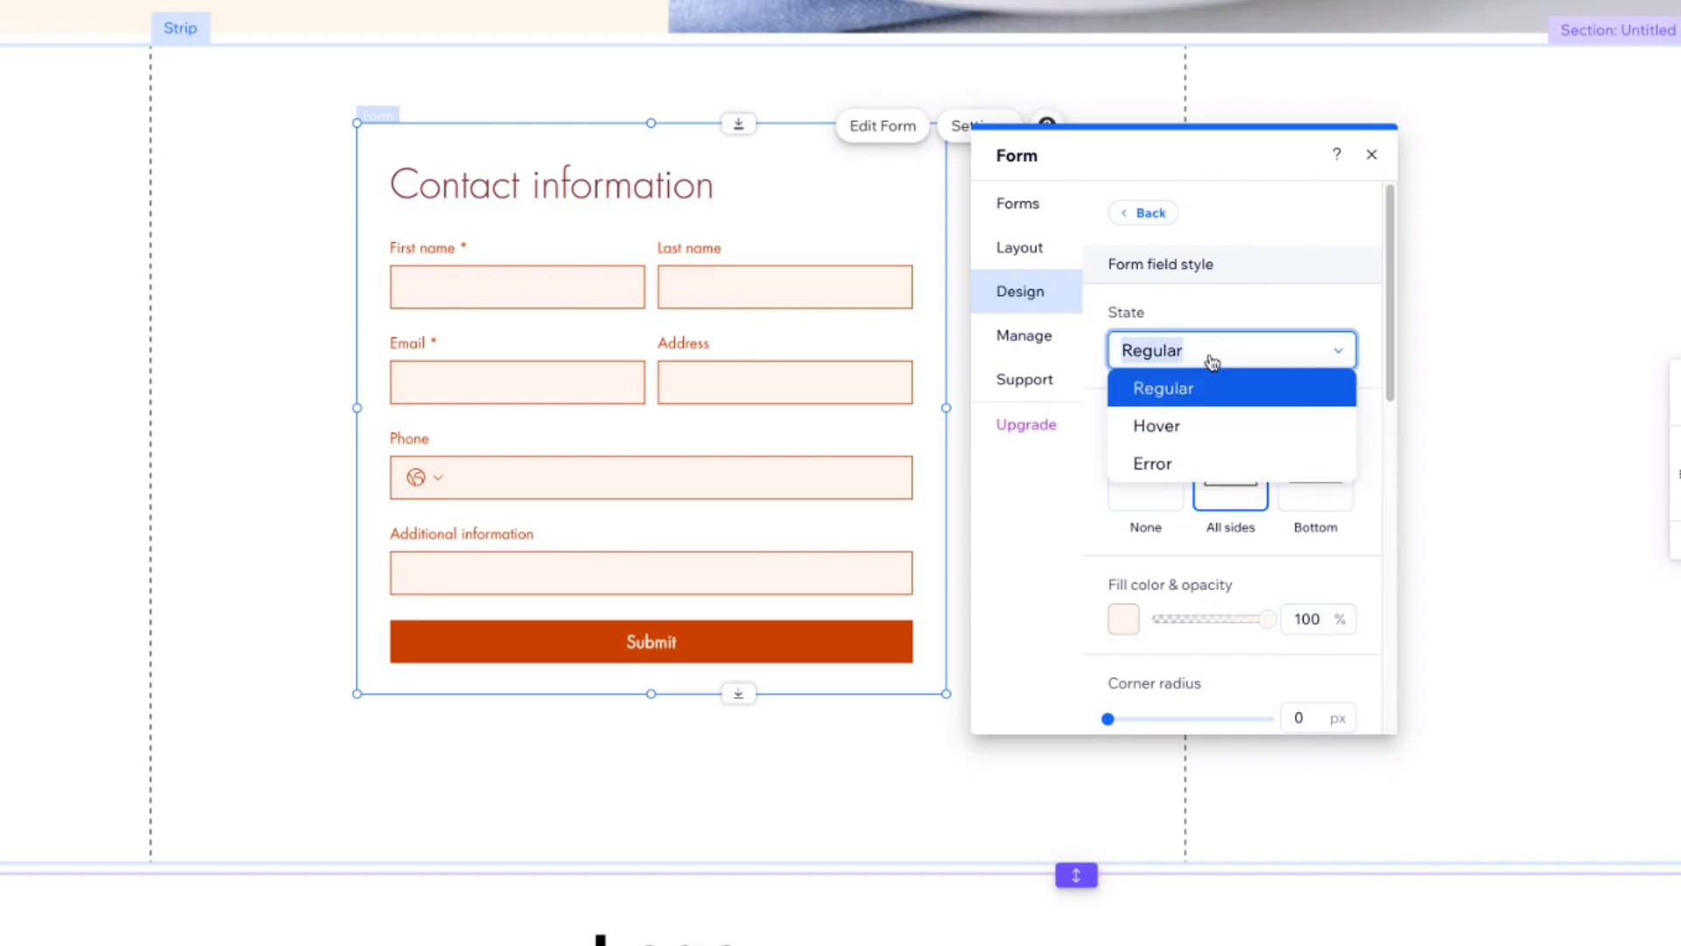
pyautogui.click(1188, 425)
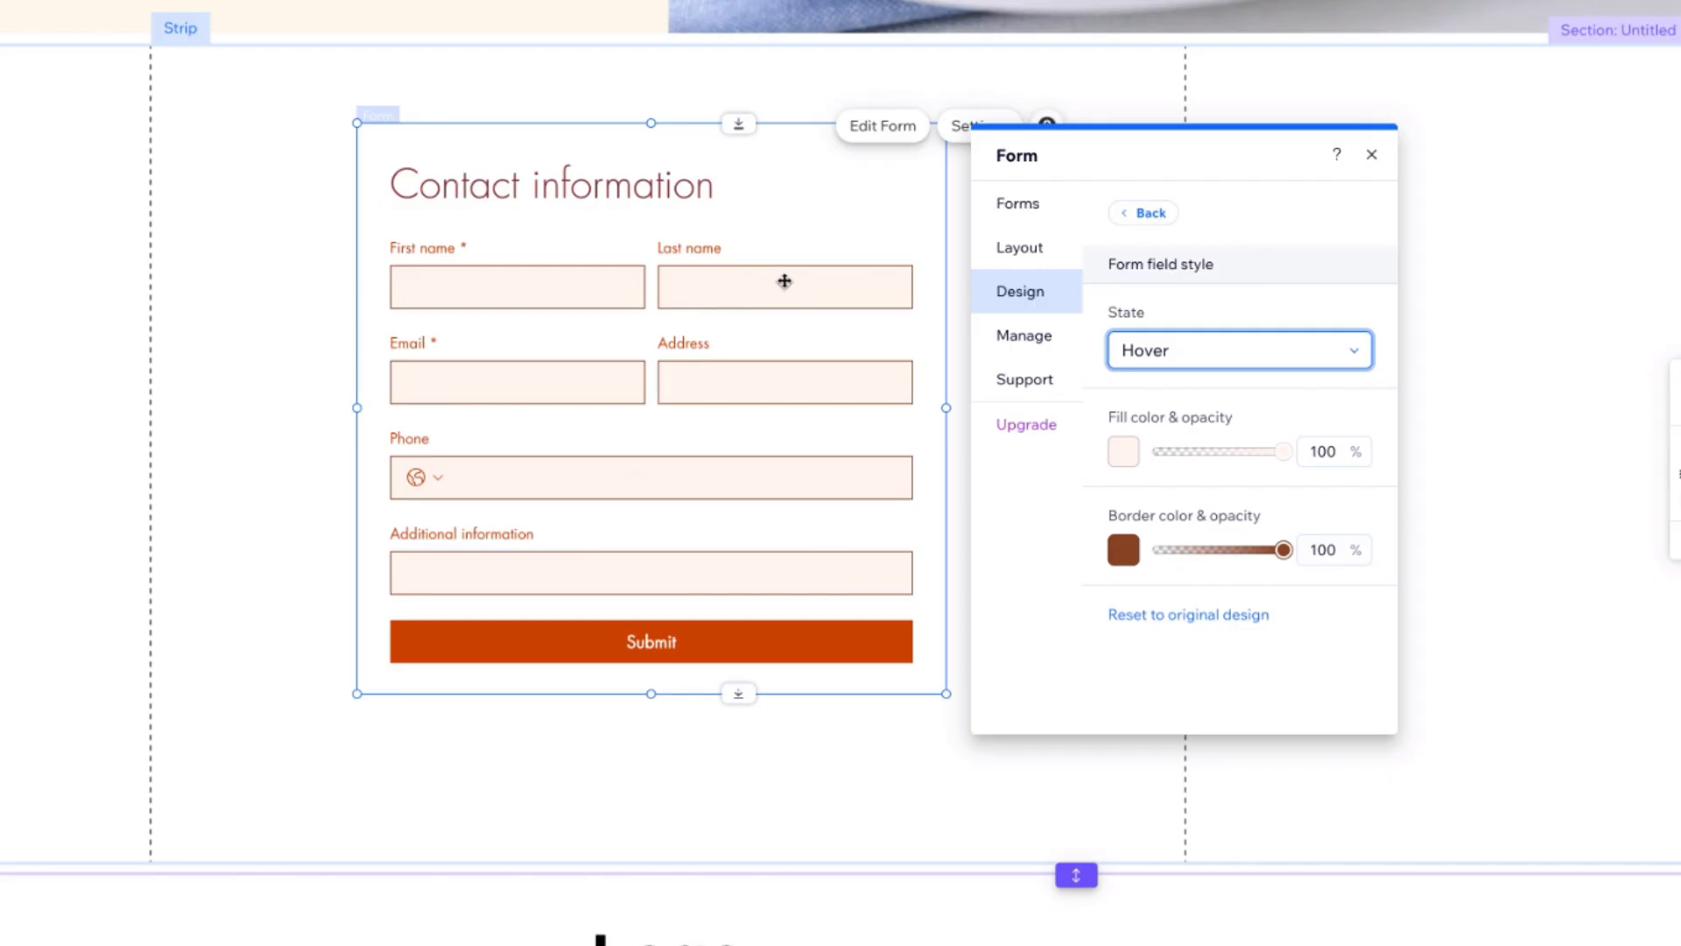
pyautogui.click(1149, 352)
pyautogui.click(1158, 460)
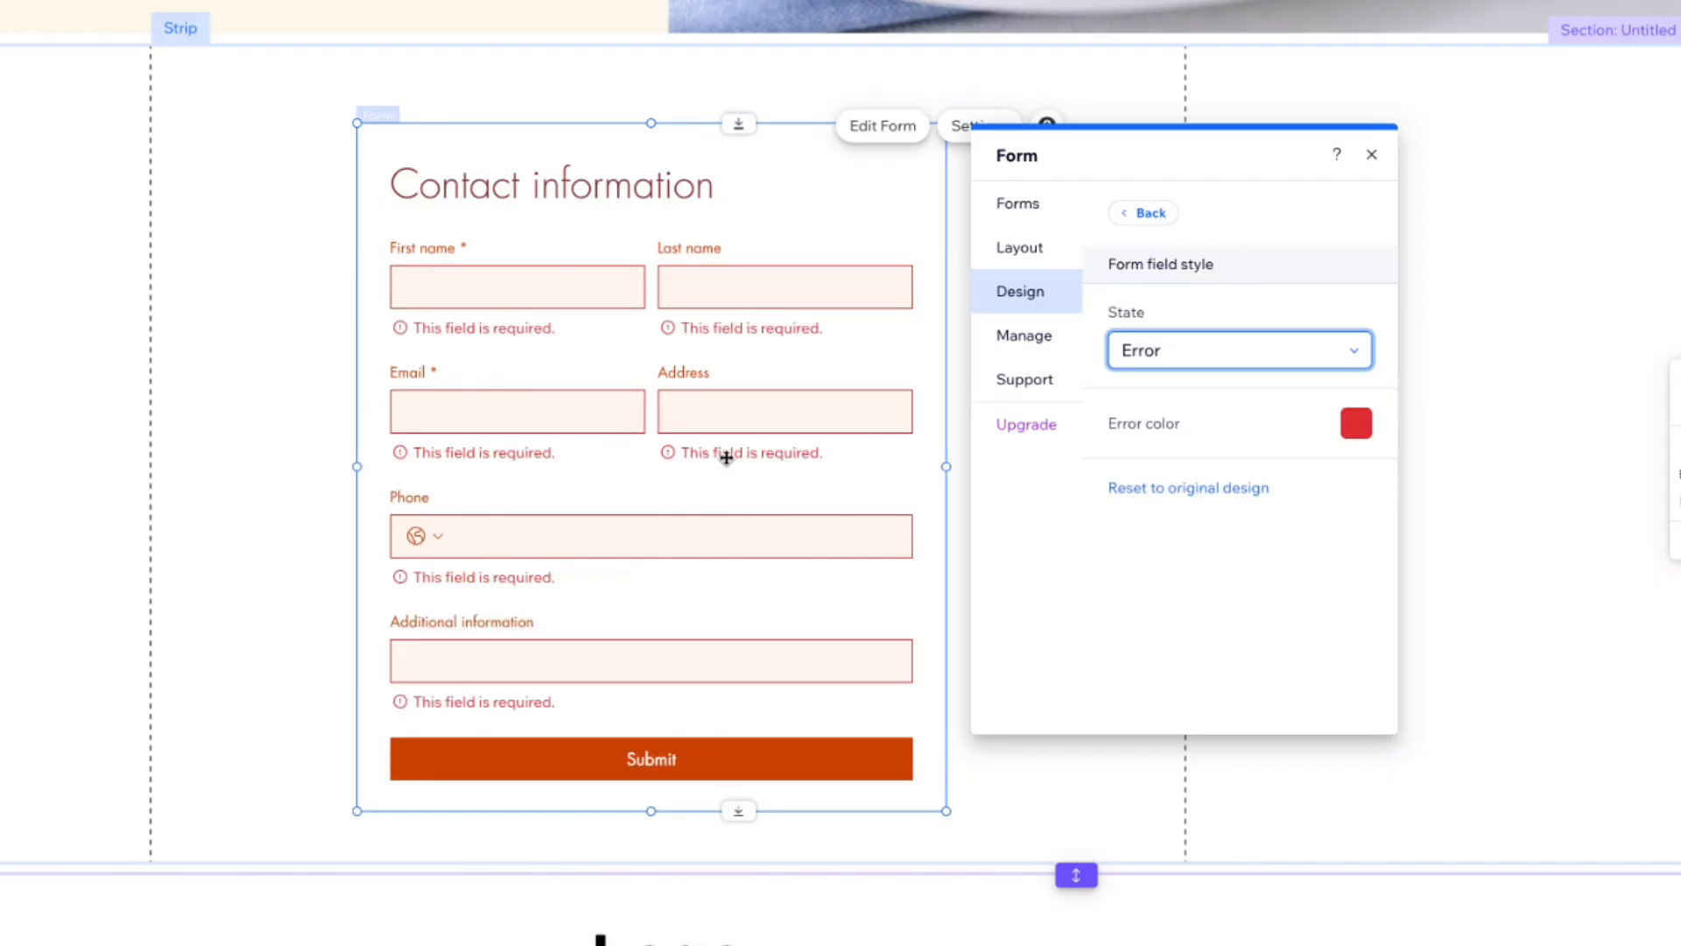
pyautogui.click(1149, 217)
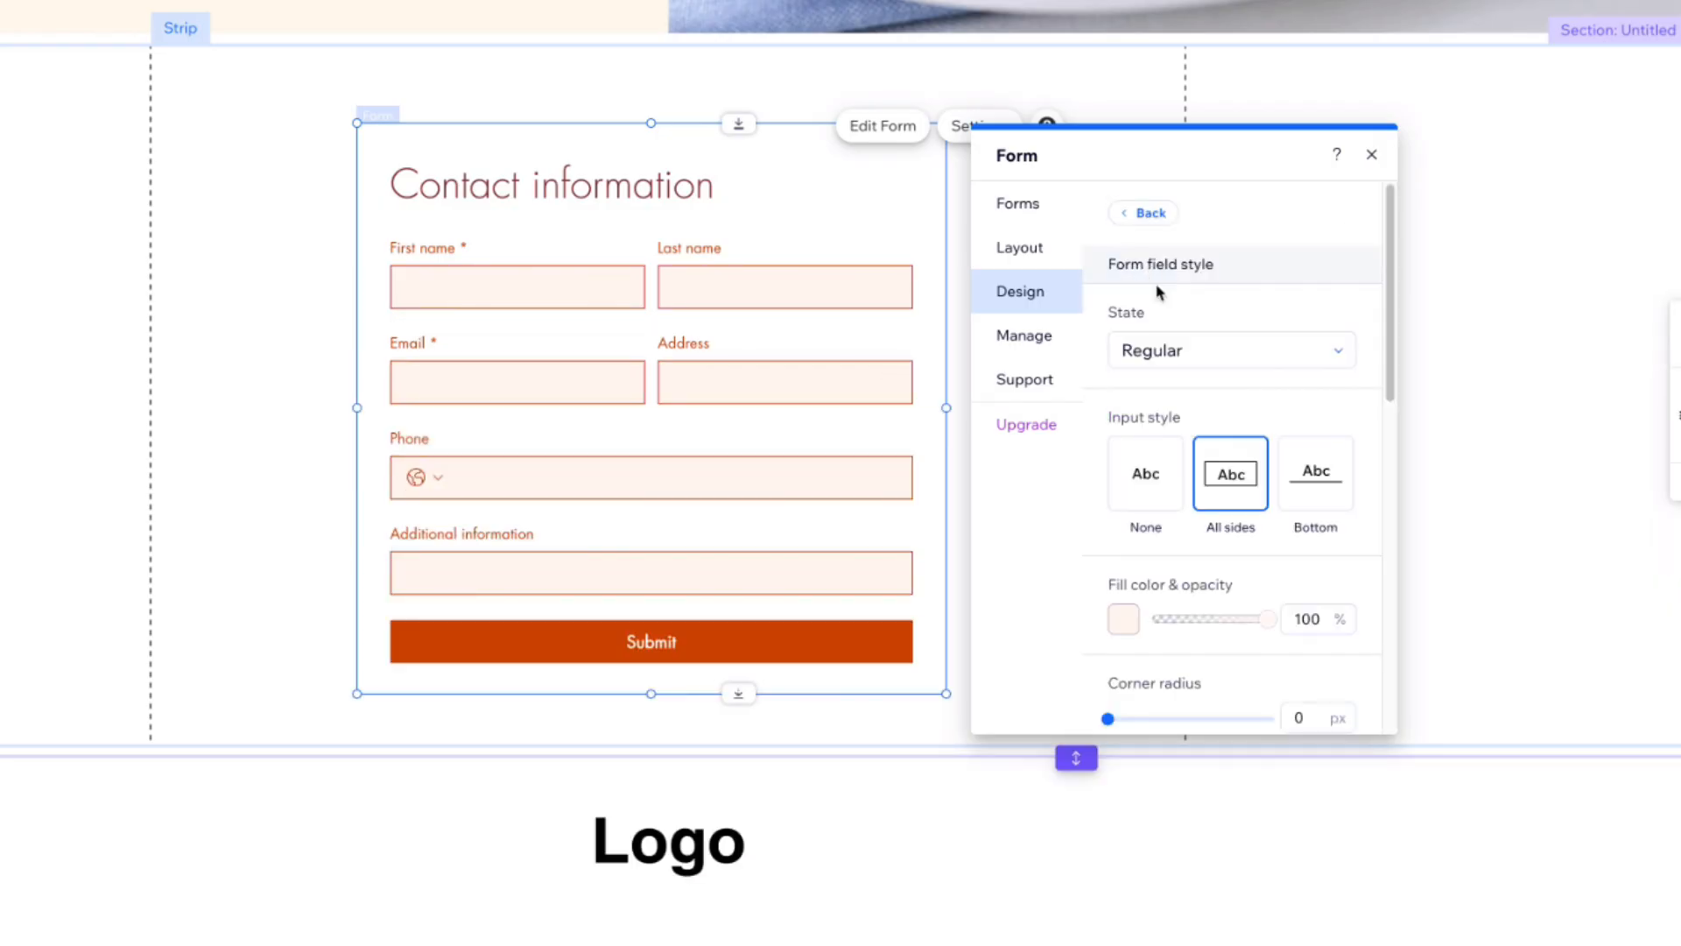
# Step: Set the form fields' fill colour to a light grey from My colors
pyautogui.click(1127, 619)
pyautogui.click(1224, 690)
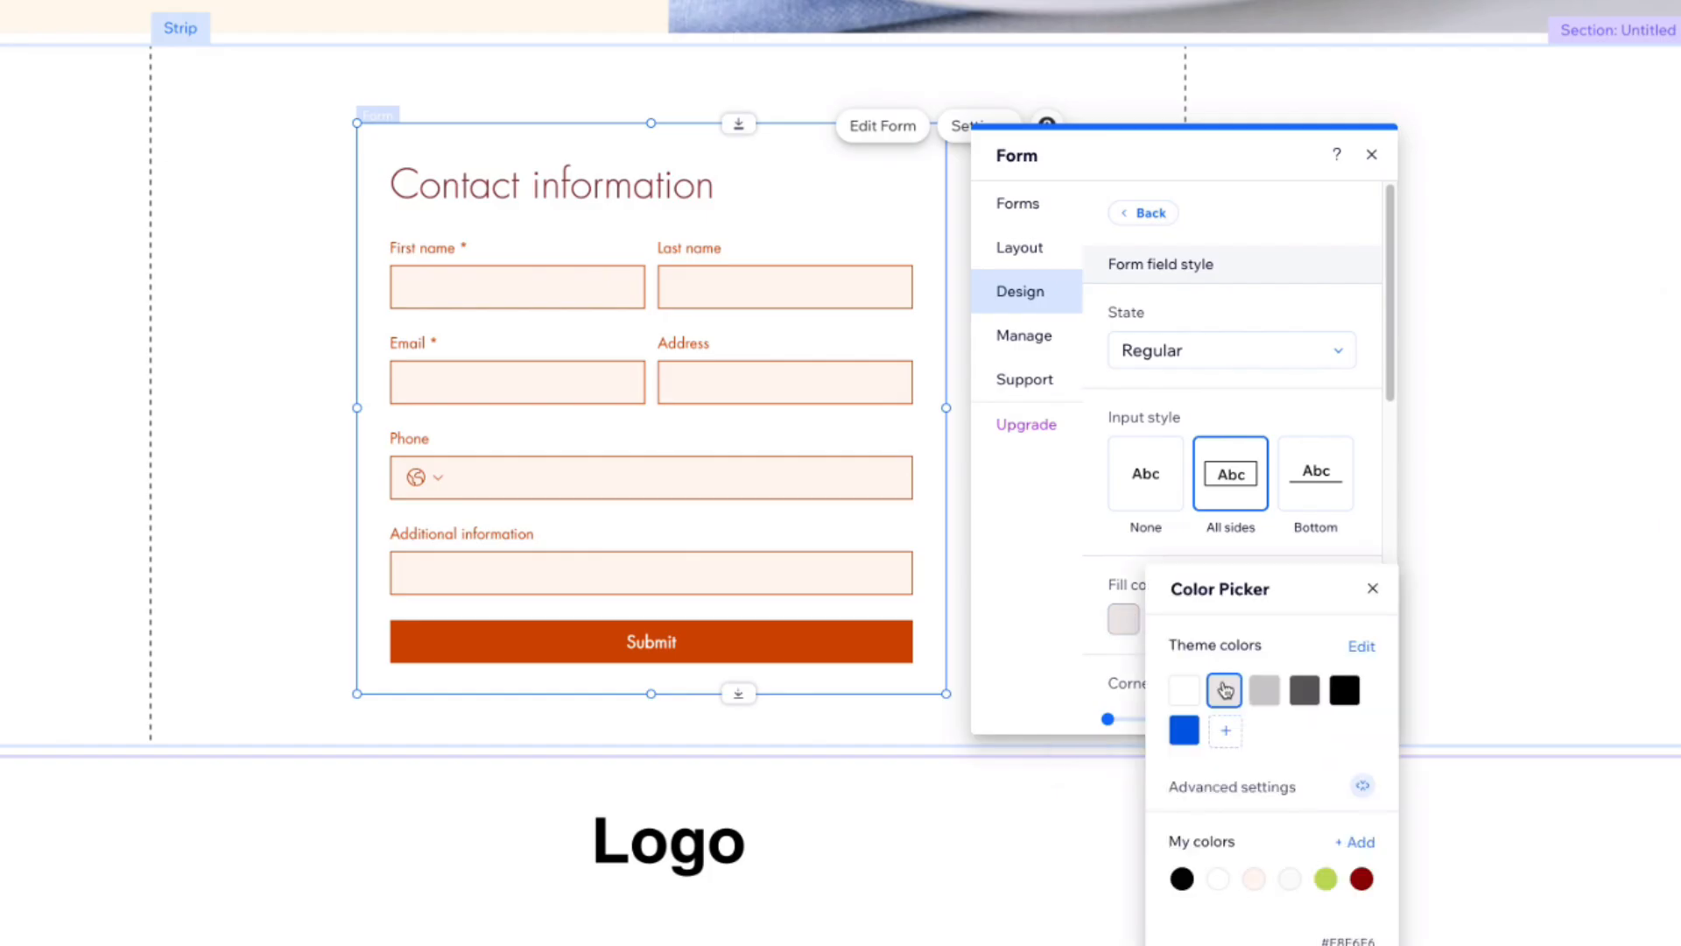
pyautogui.click(1290, 878)
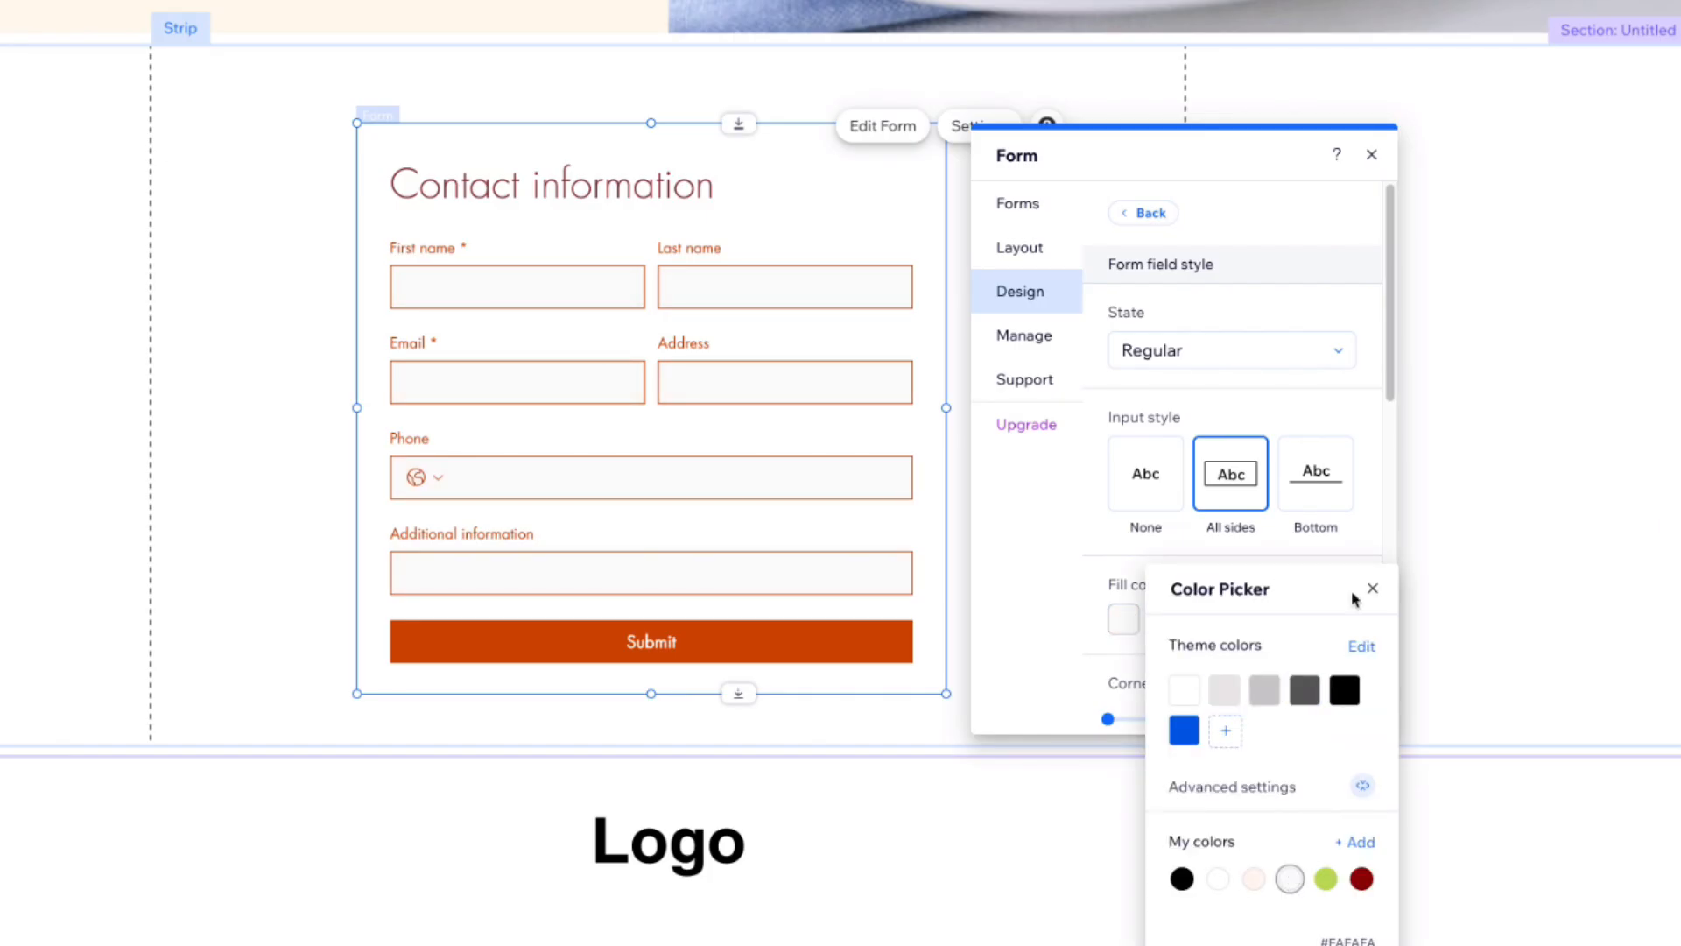
pyautogui.click(1359, 431)
# Step: Set the form fields' corner radius to 15 px and their border colour to dark grey
pyautogui.scroll(-2, 1358, 431)
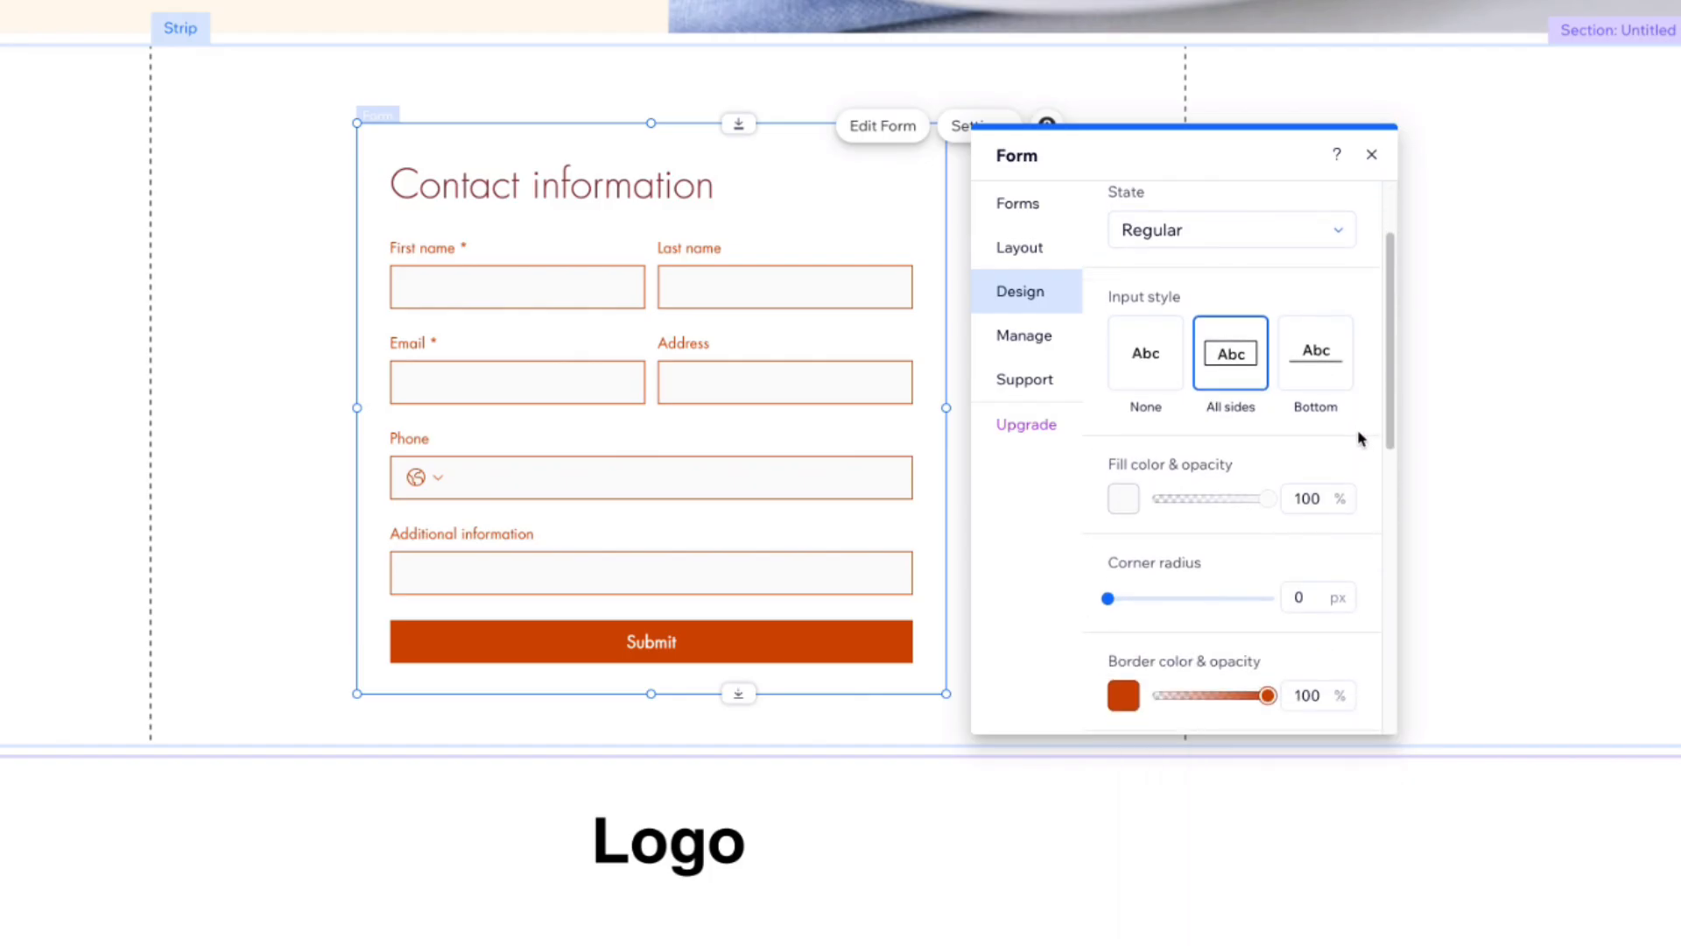
pyautogui.moveTo(1111, 542); pyautogui.dragTo(1132, 539)
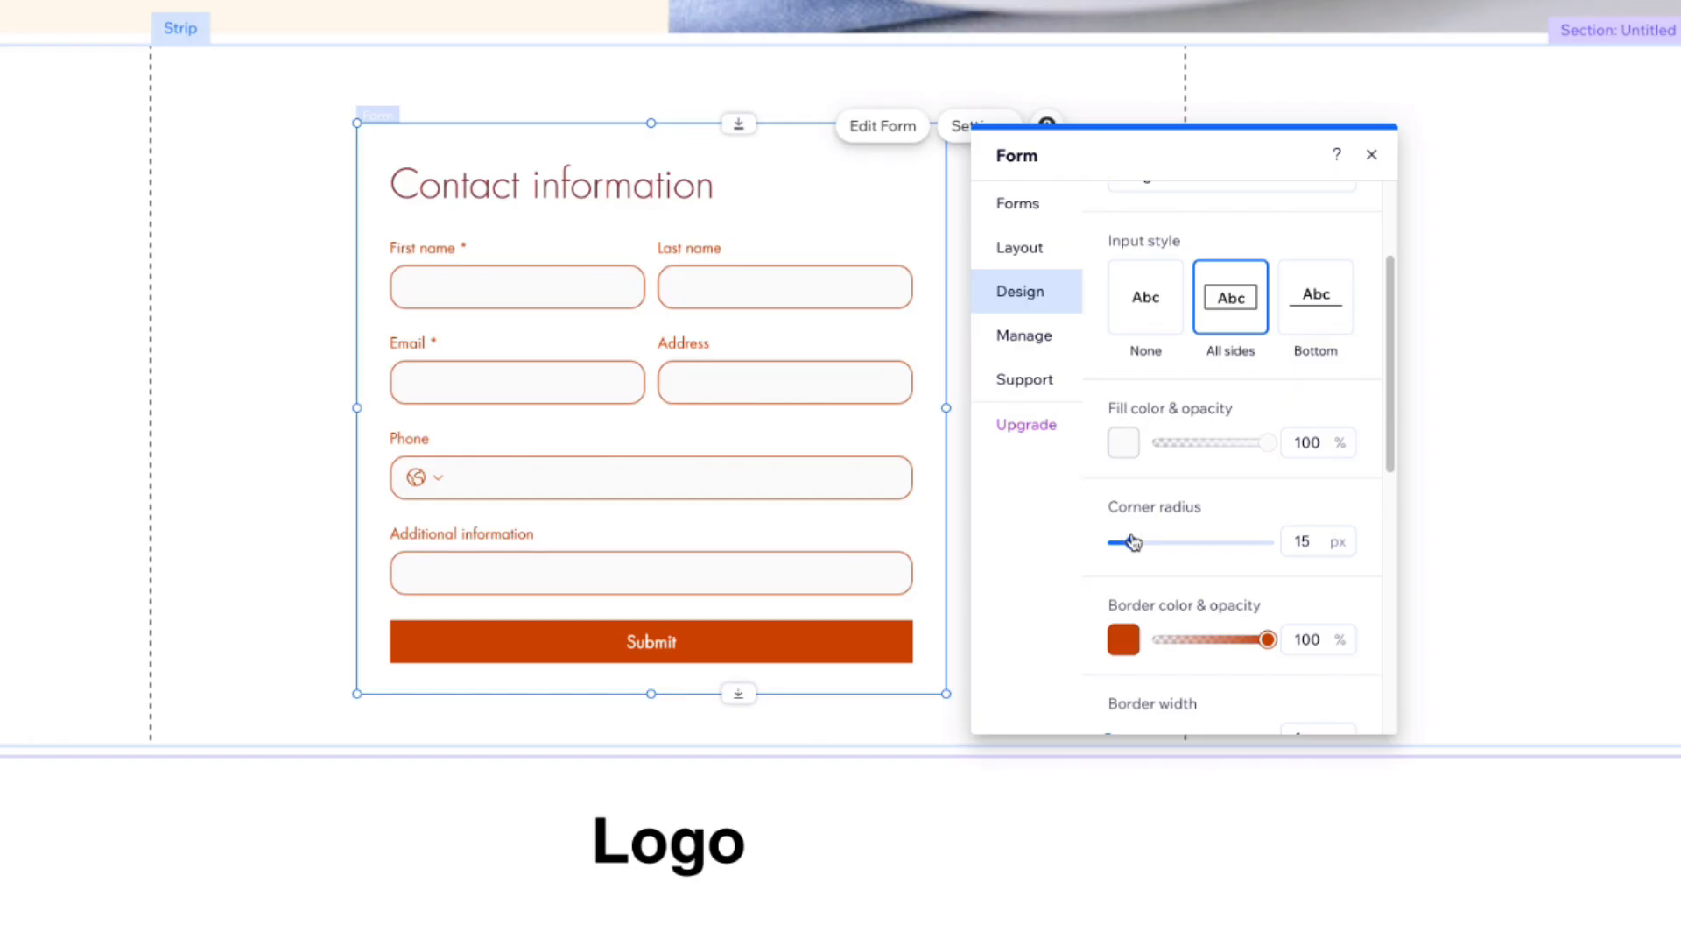
pyautogui.scroll(-2, 1137, 627)
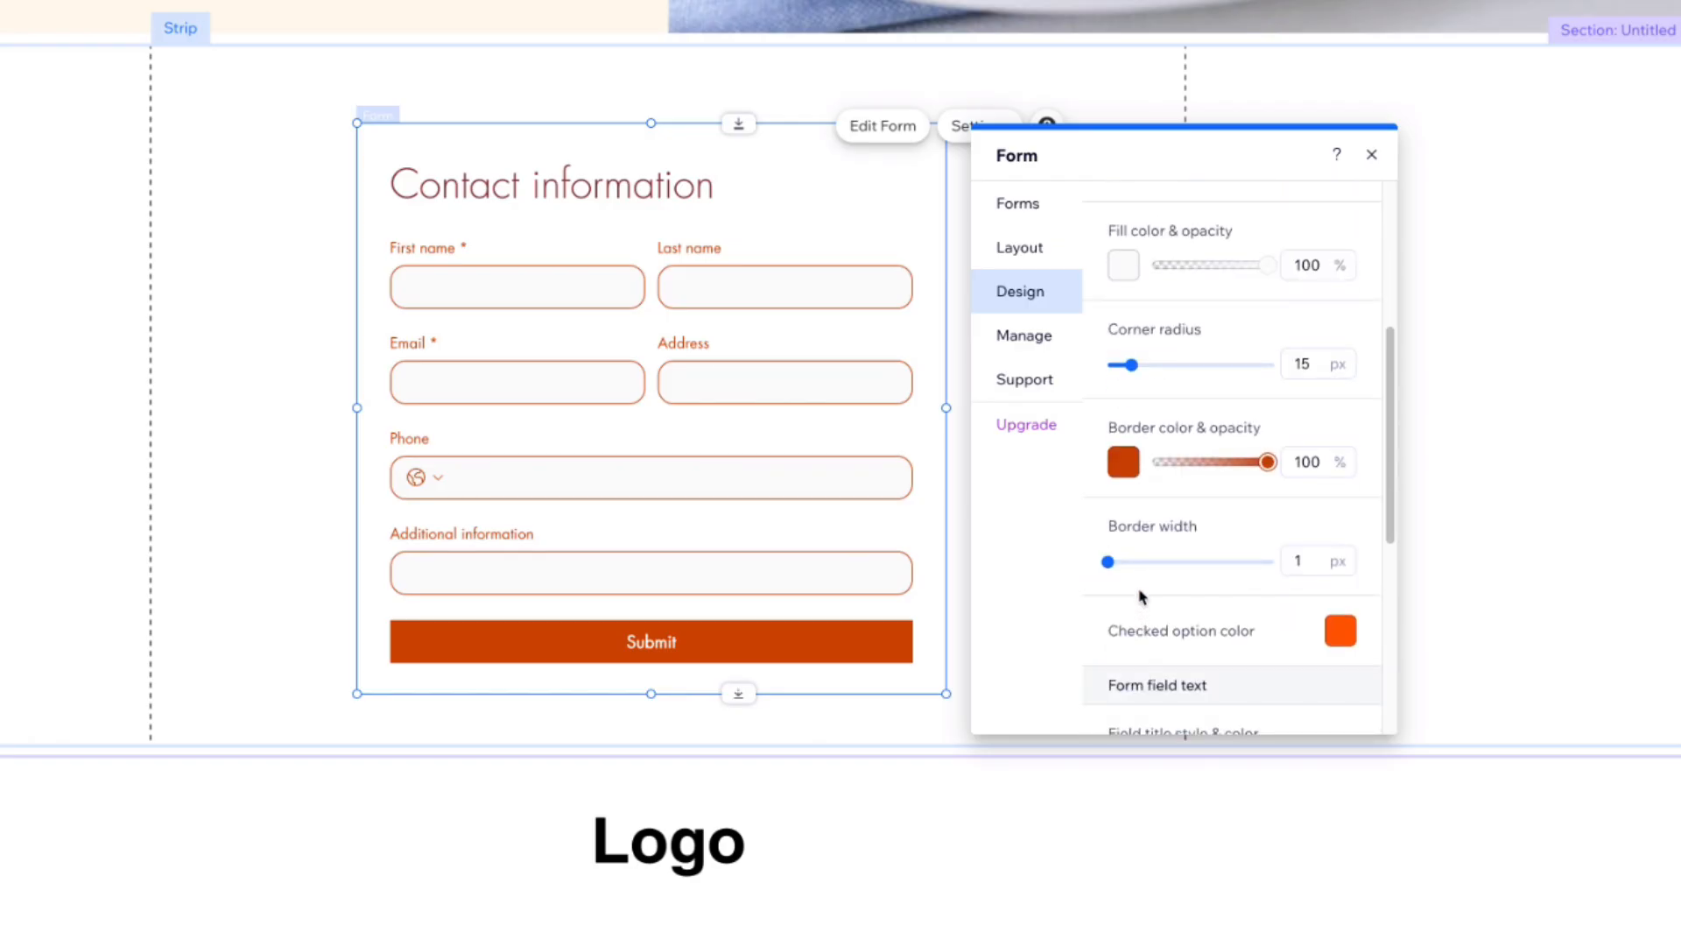
pyautogui.click(1125, 462)
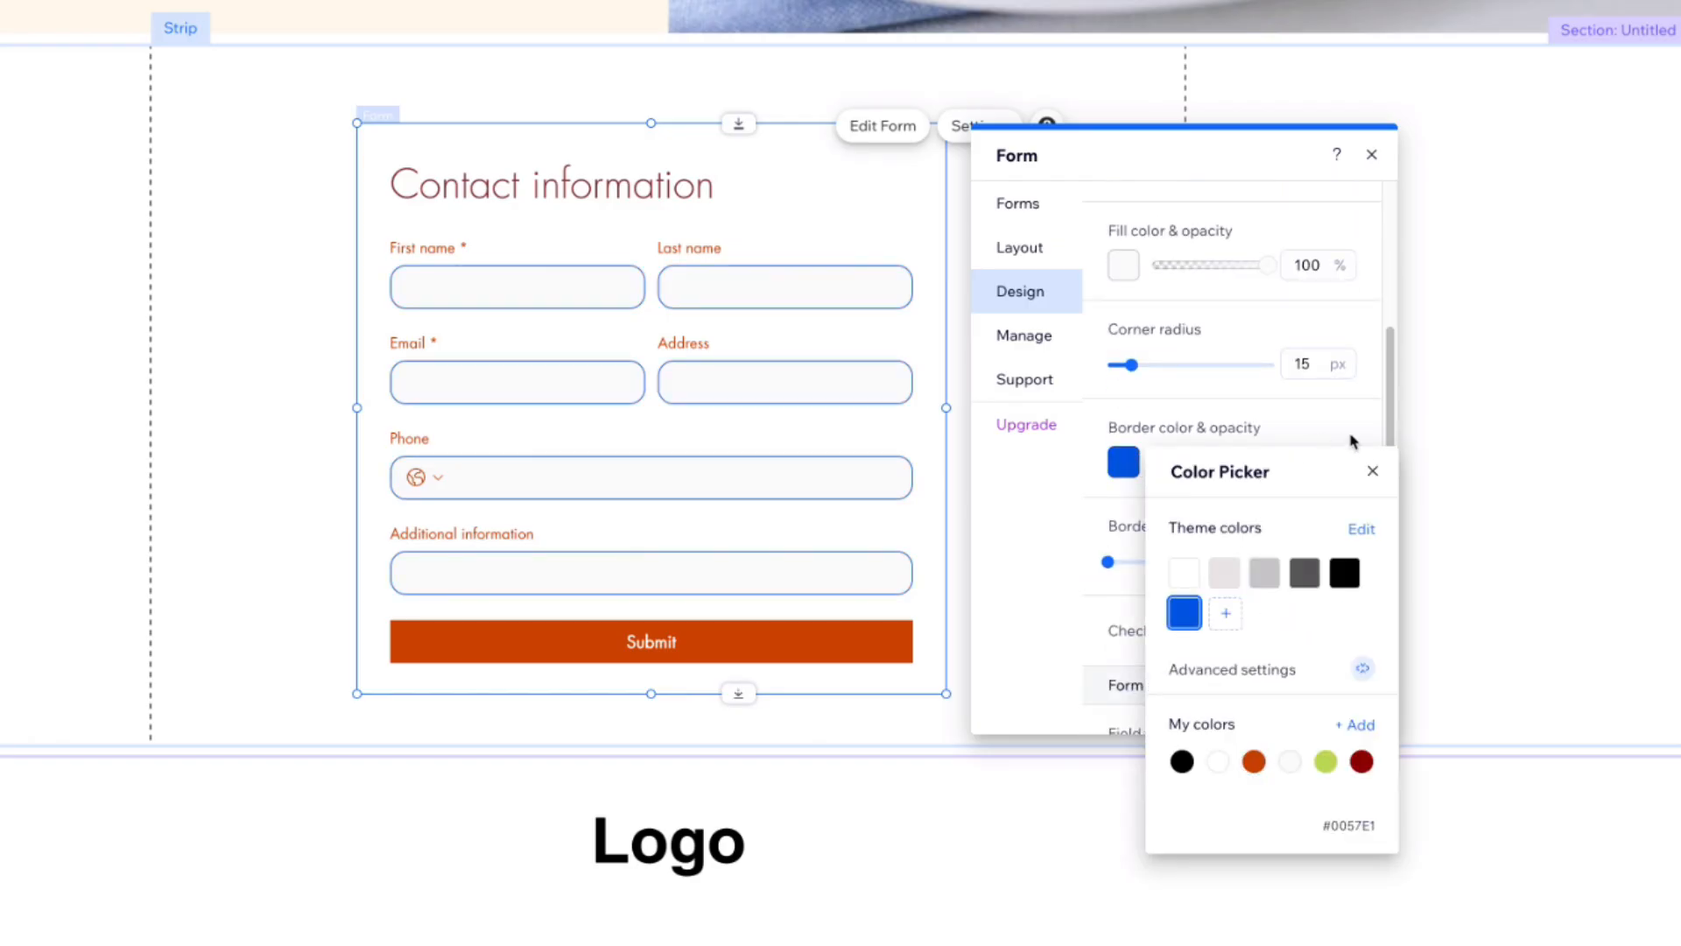
pyautogui.click(1305, 573)
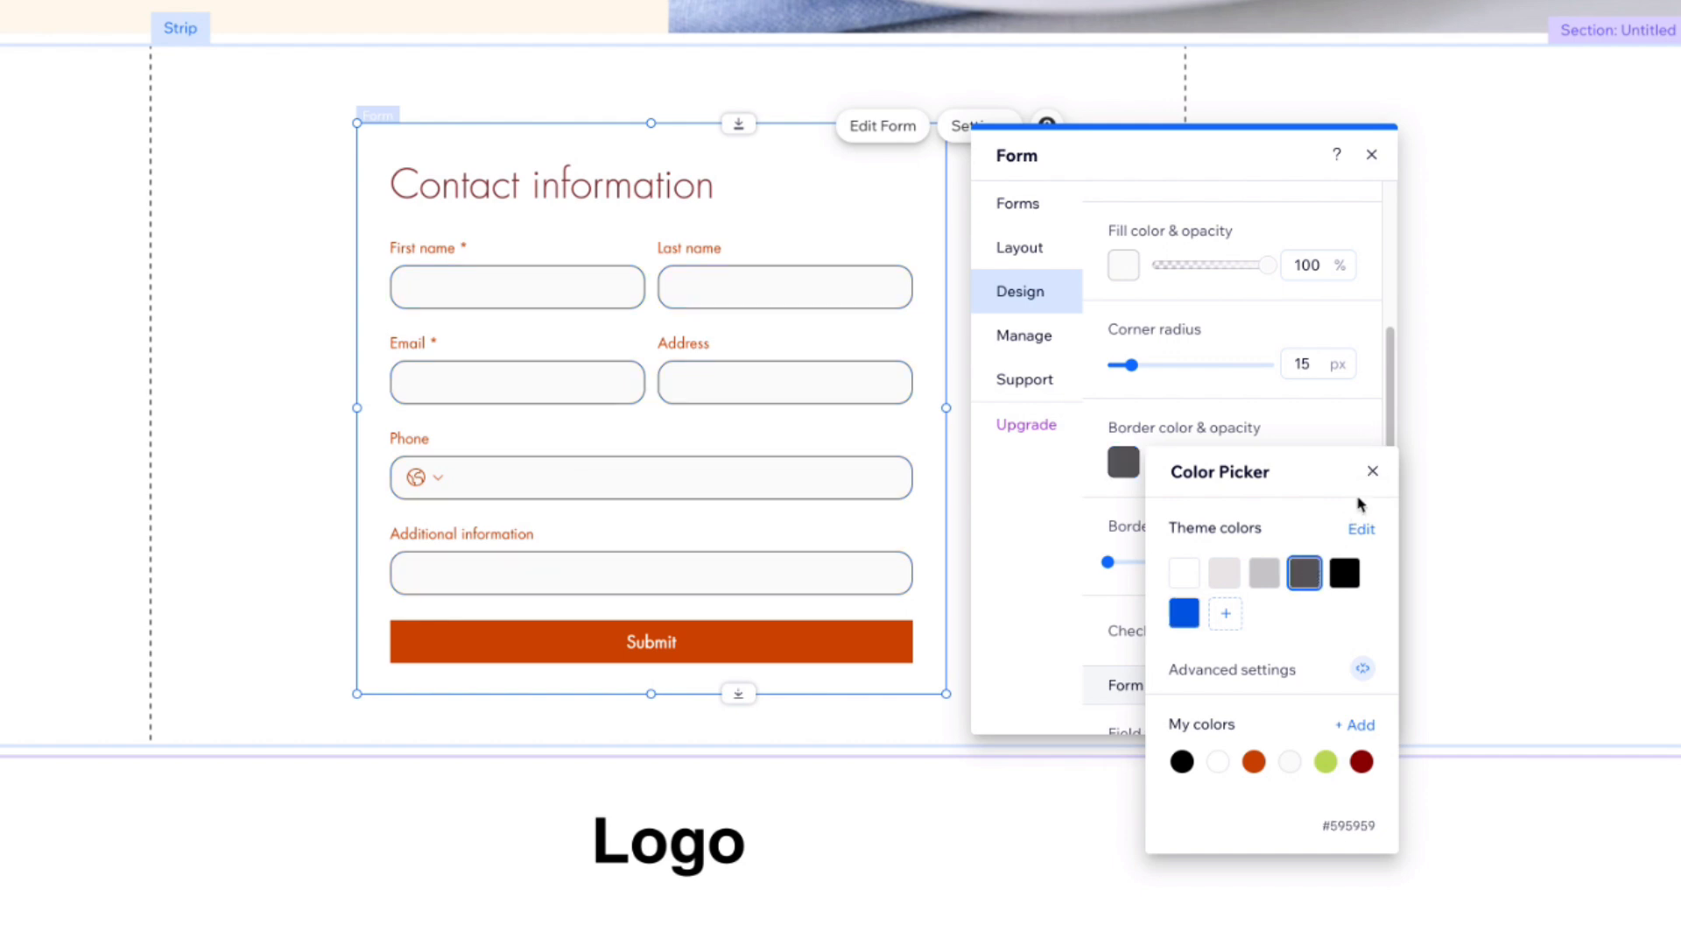
pyautogui.click(1372, 473)
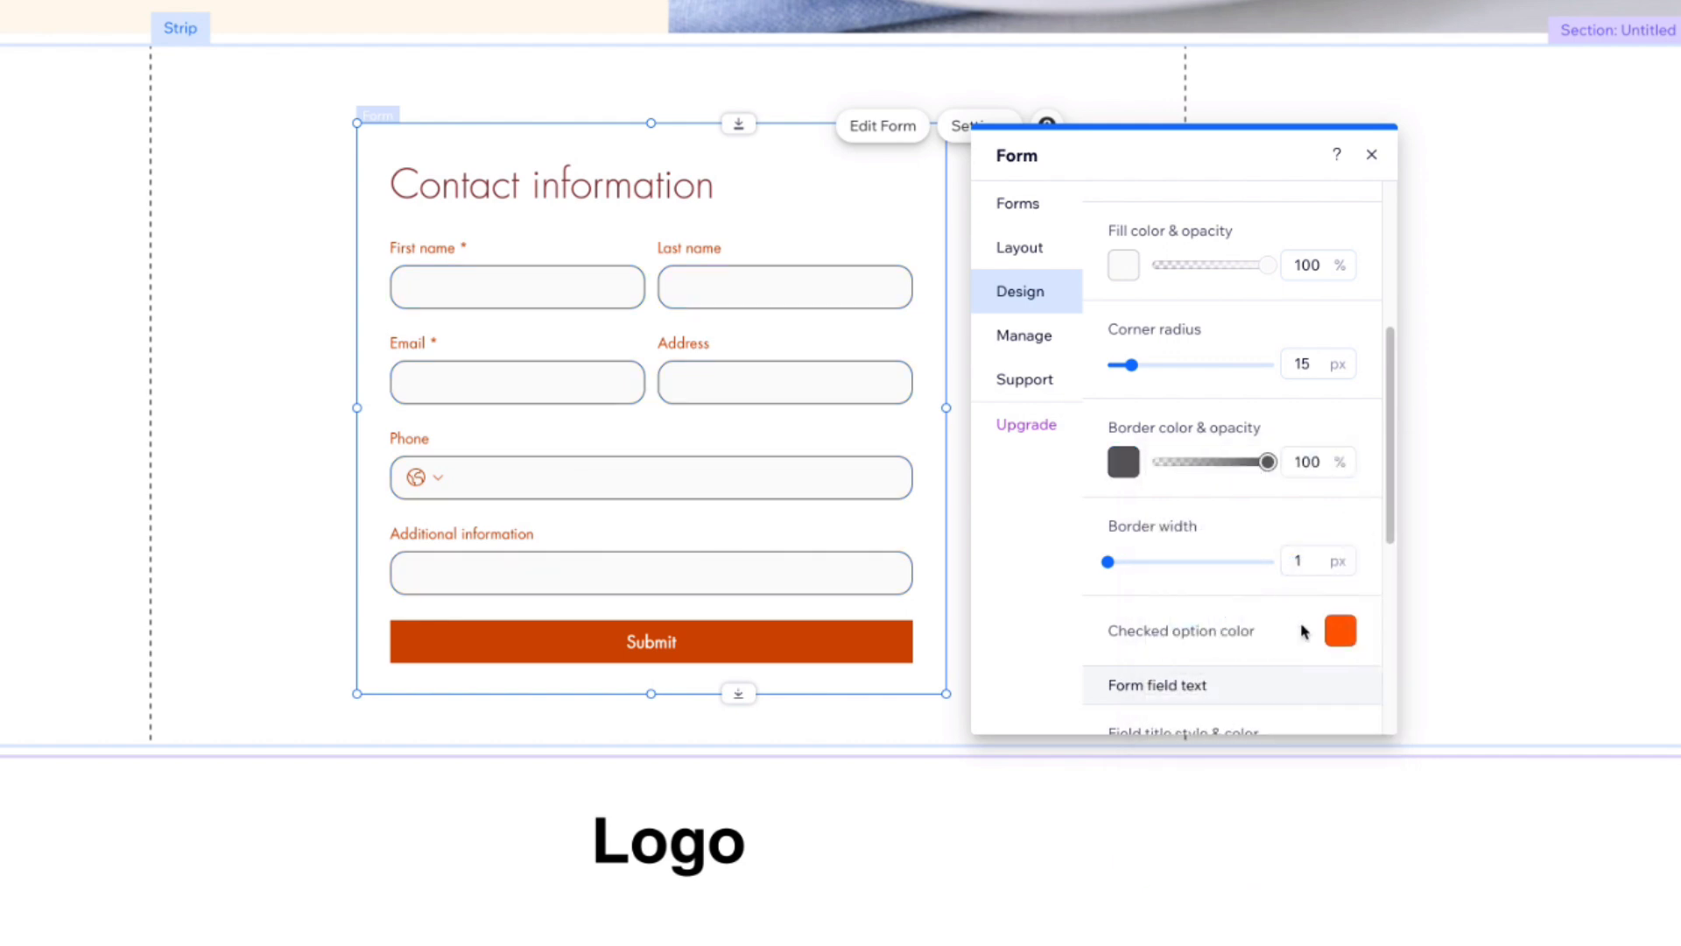
# Step: Set the checked option colour to dark grey
pyautogui.click(1340, 632)
pyautogui.click(1521, 690)
pyautogui.click(1589, 588)
# Step: Set the field title, input and field description text colours to black
pyautogui.scroll(-5, 1187, 351)
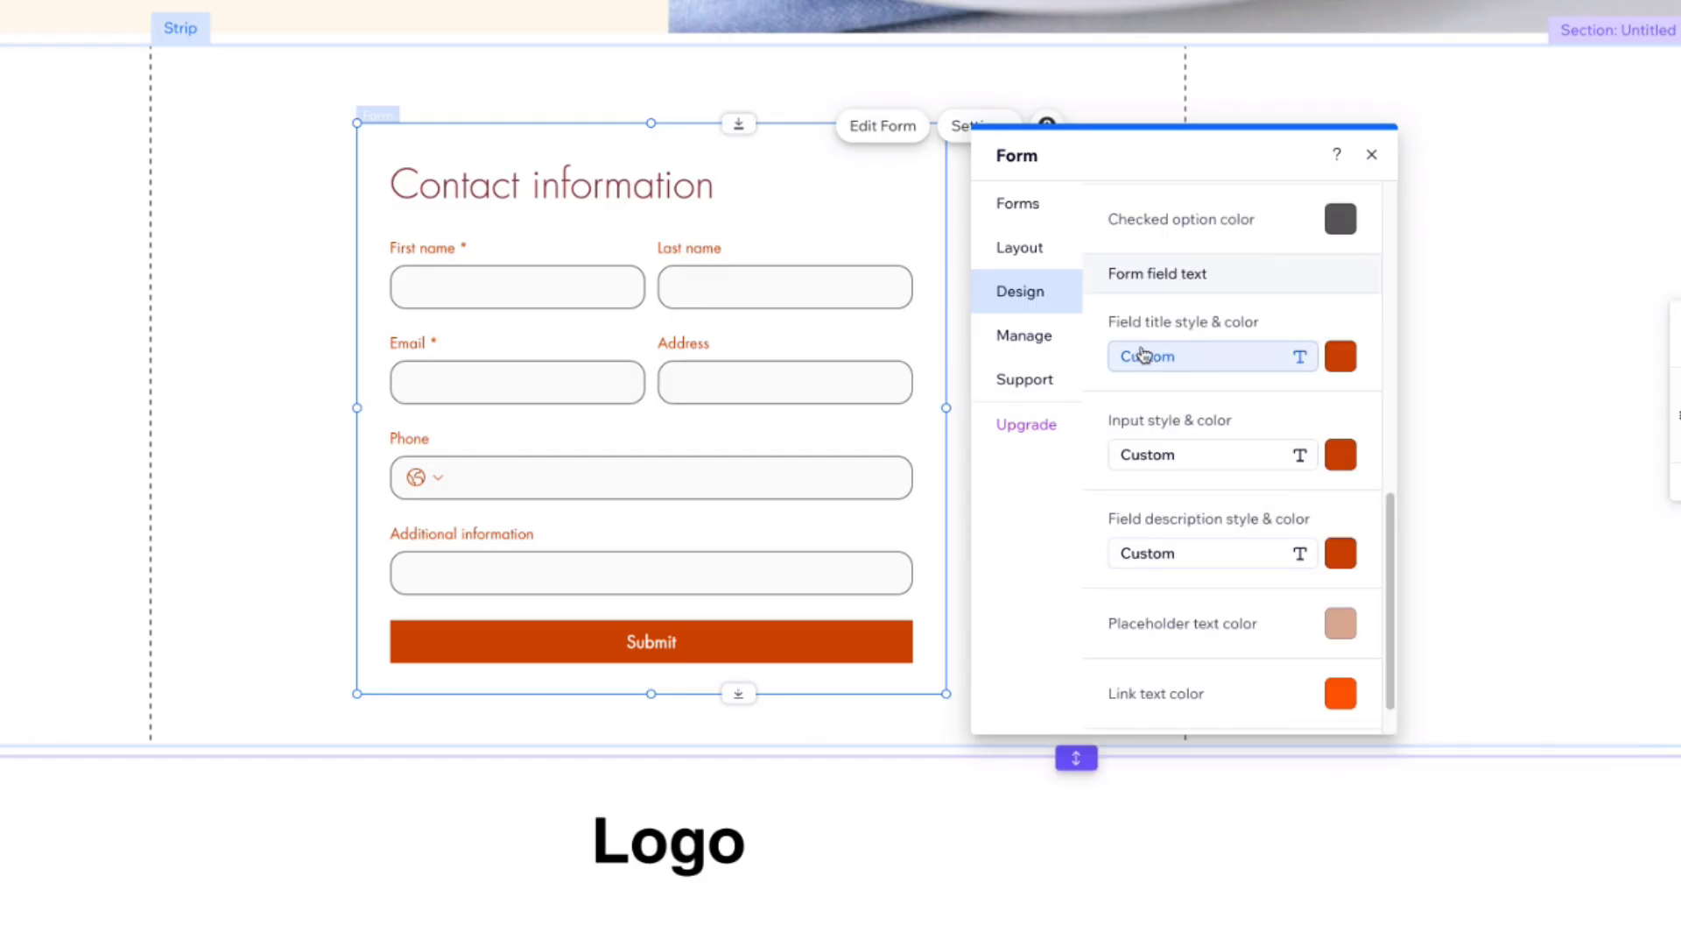
pyautogui.click(1340, 359)
pyautogui.click(1561, 466)
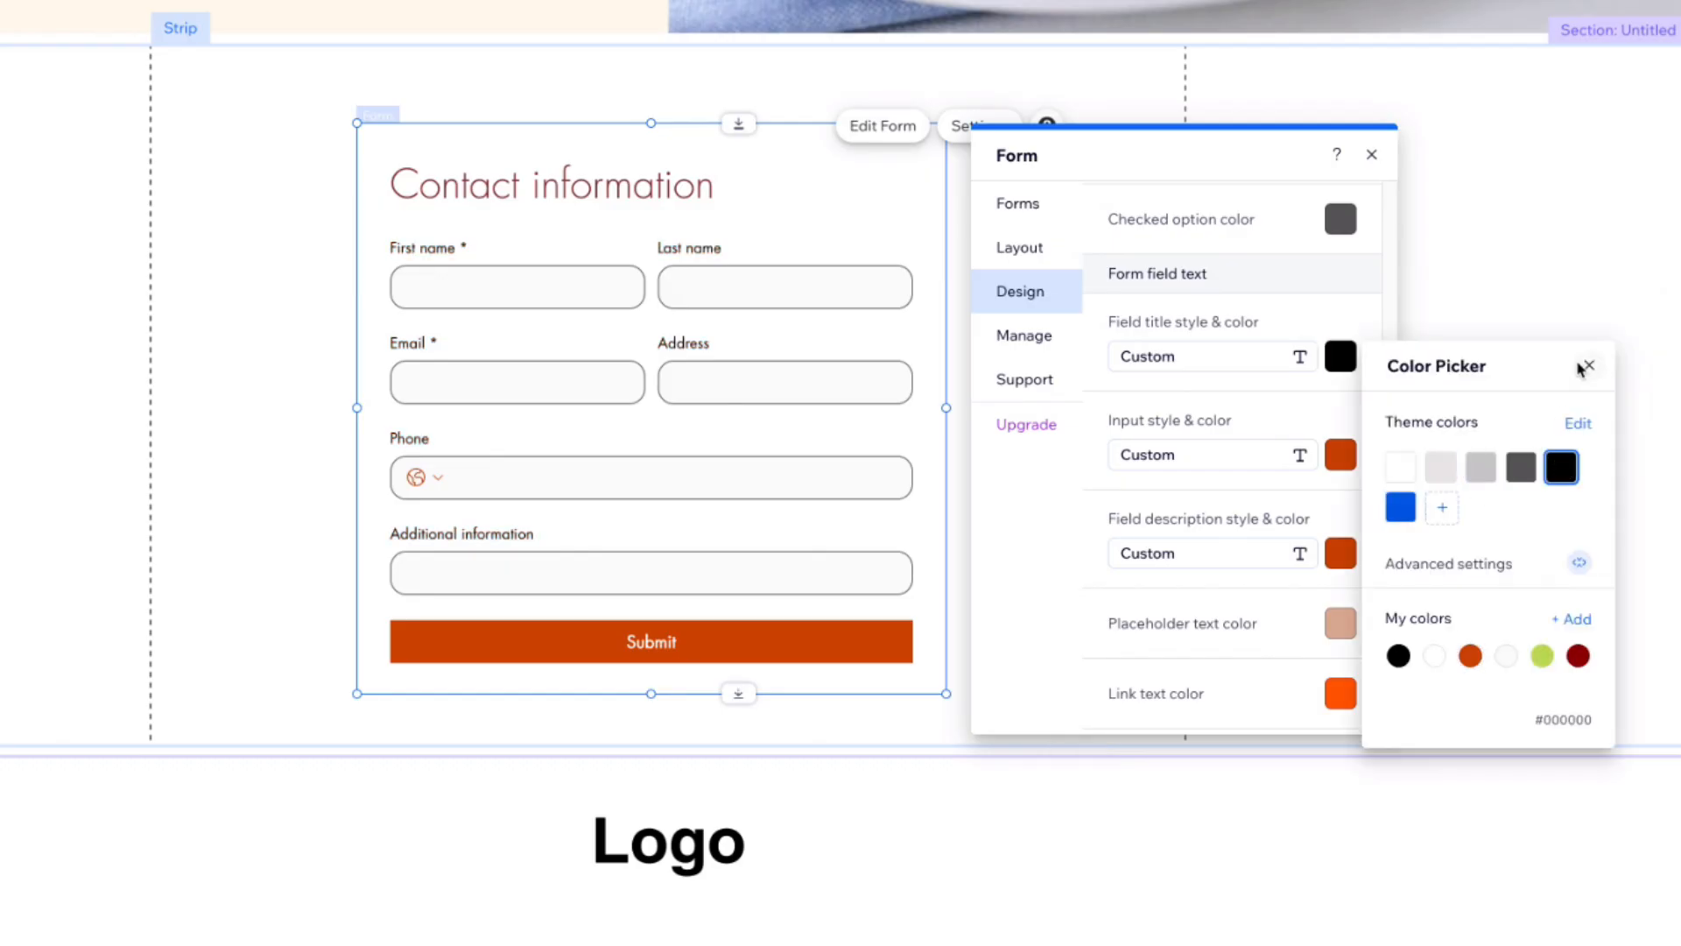
pyautogui.click(1590, 365)
pyautogui.click(1340, 454)
pyautogui.click(1562, 564)
pyautogui.click(1371, 586)
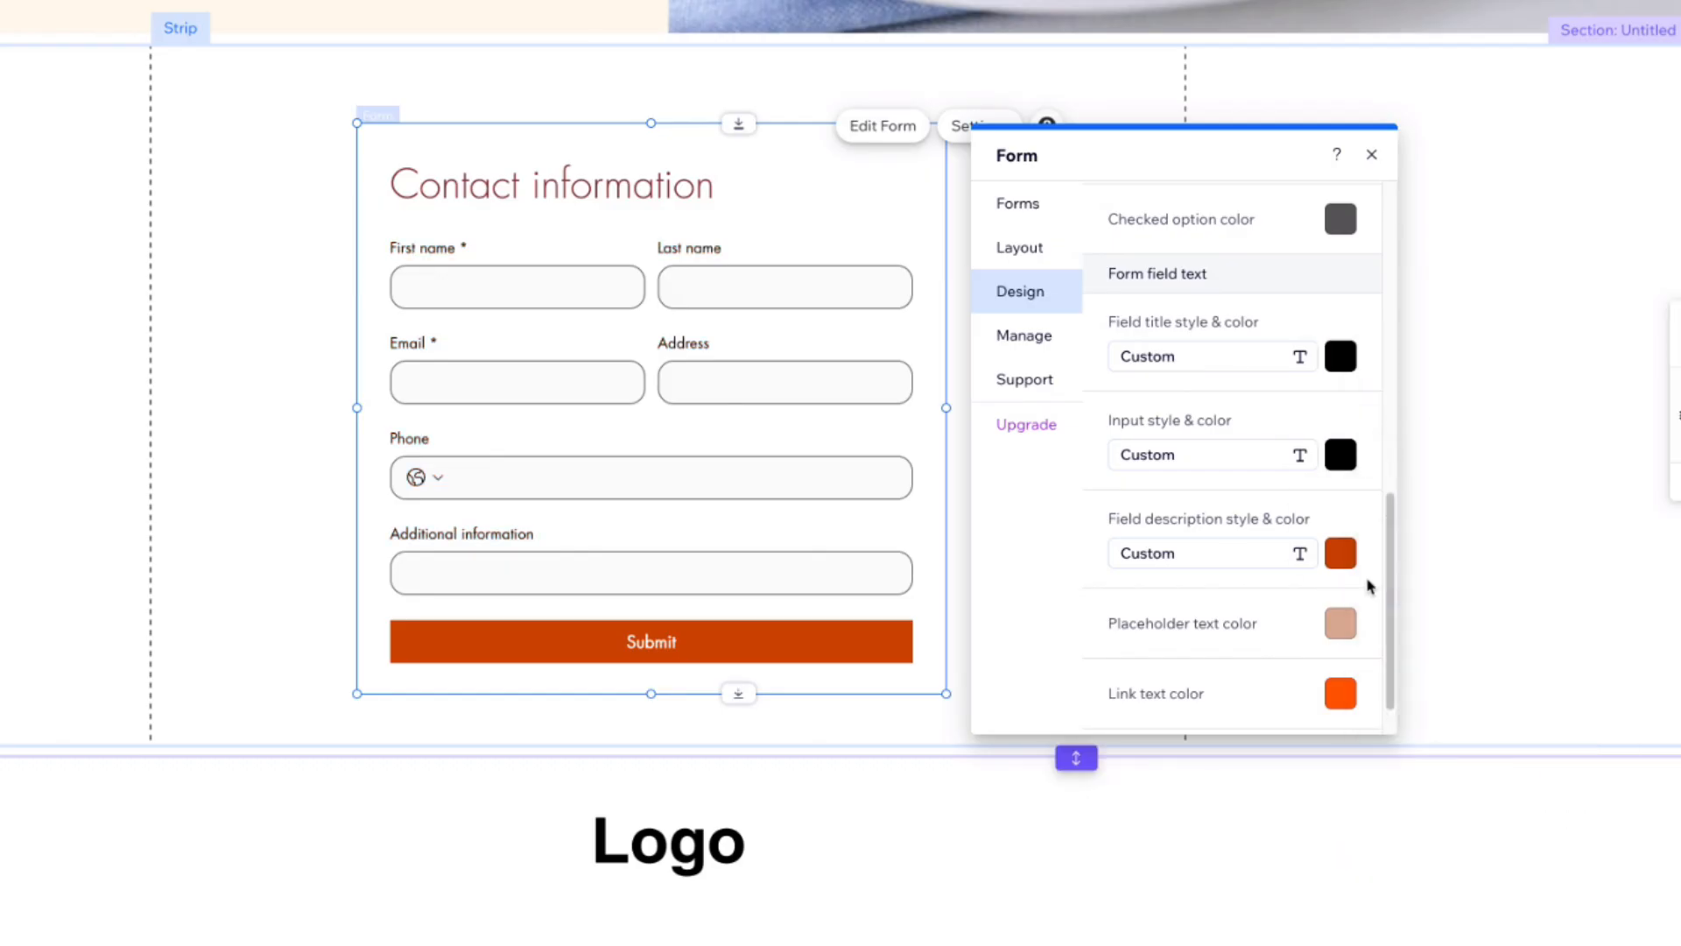
pyautogui.click(1341, 553)
pyautogui.click(1561, 663)
pyautogui.click(1590, 561)
# Step: Set the placeholder text colour to dark grey and the link text colour to blue
pyautogui.click(1342, 623)
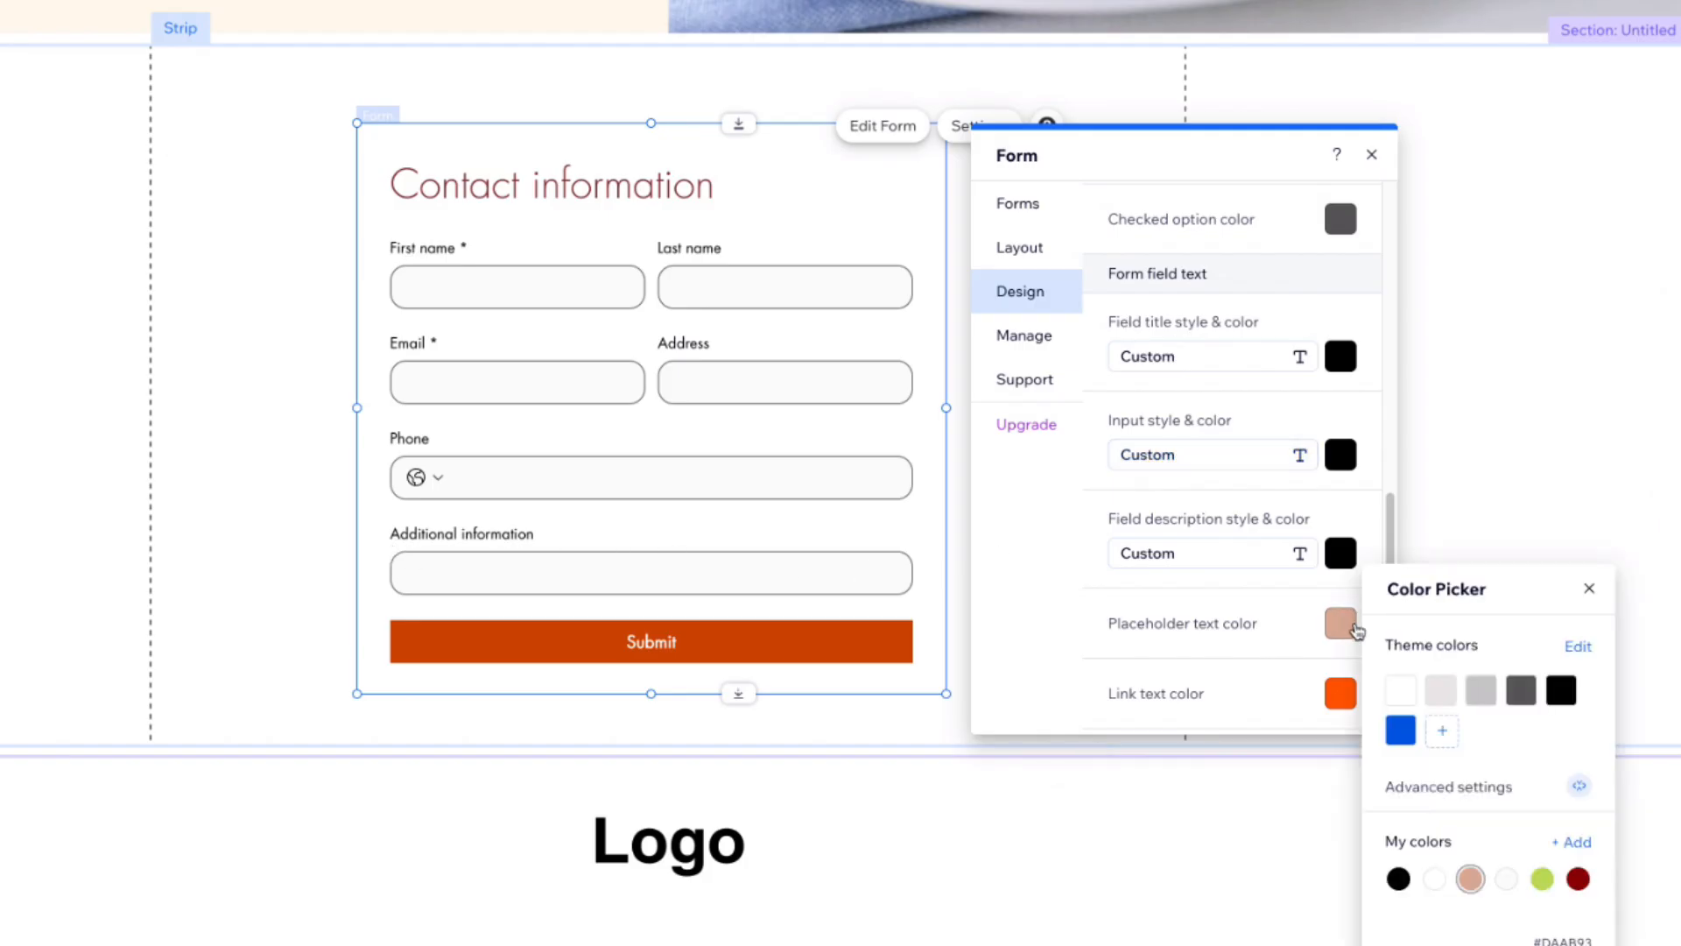
pyautogui.click(1521, 692)
pyautogui.click(1590, 589)
pyautogui.scroll(-2, 1272, 646)
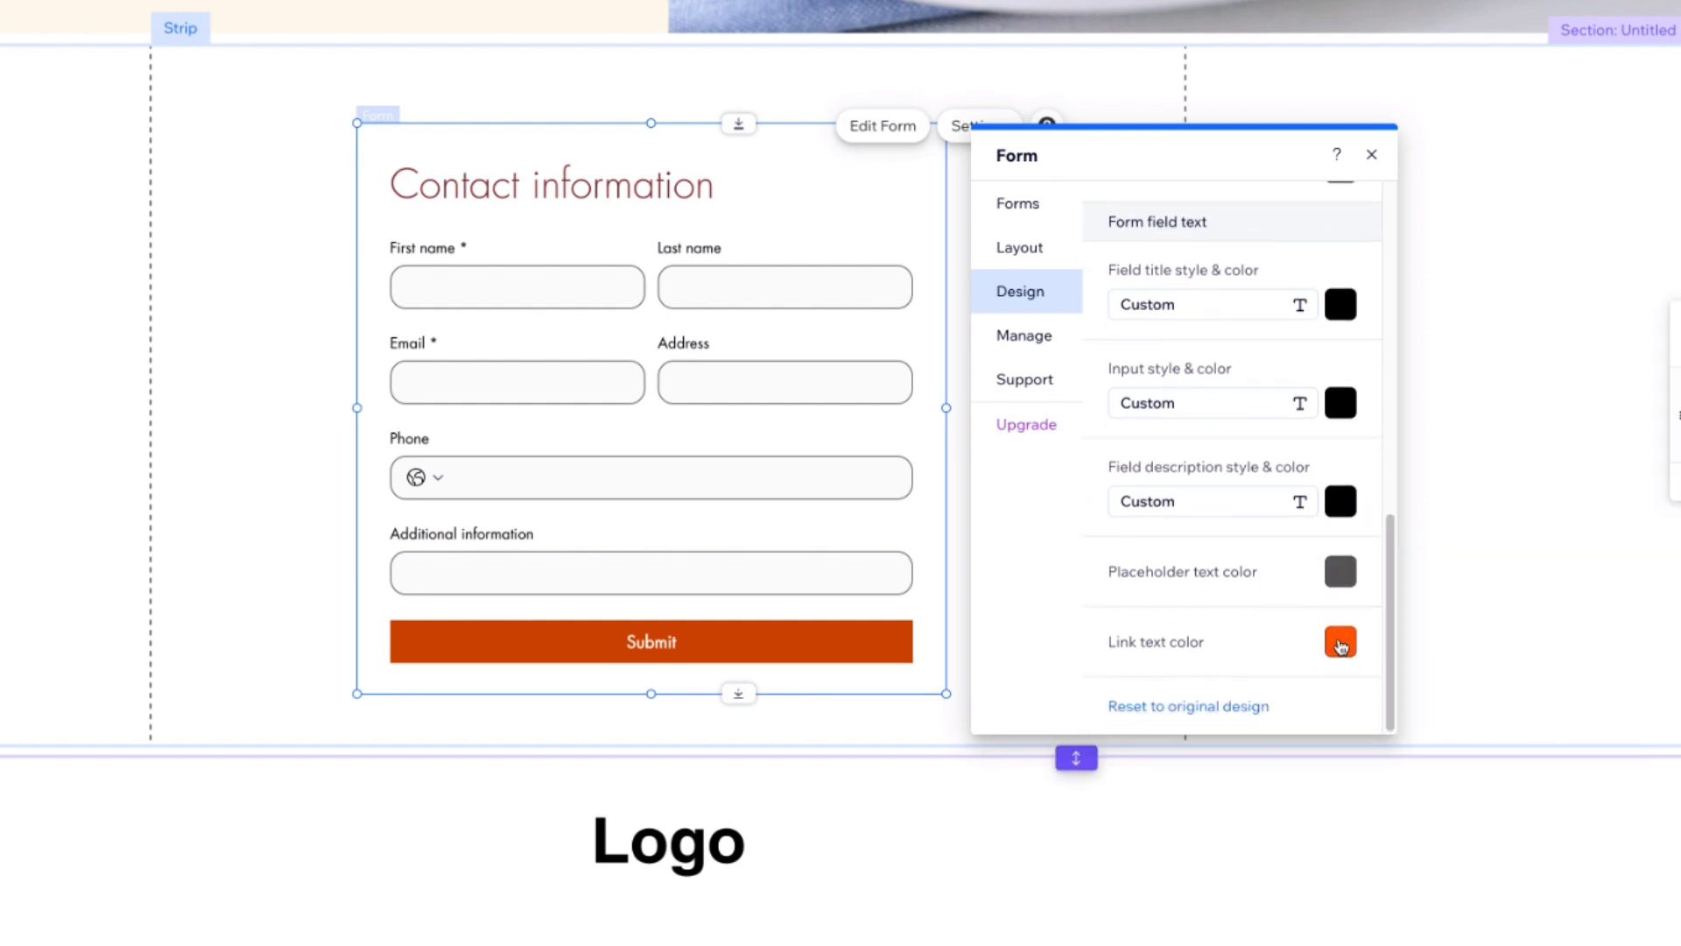
pyautogui.click(1341, 644)
pyautogui.click(1401, 729)
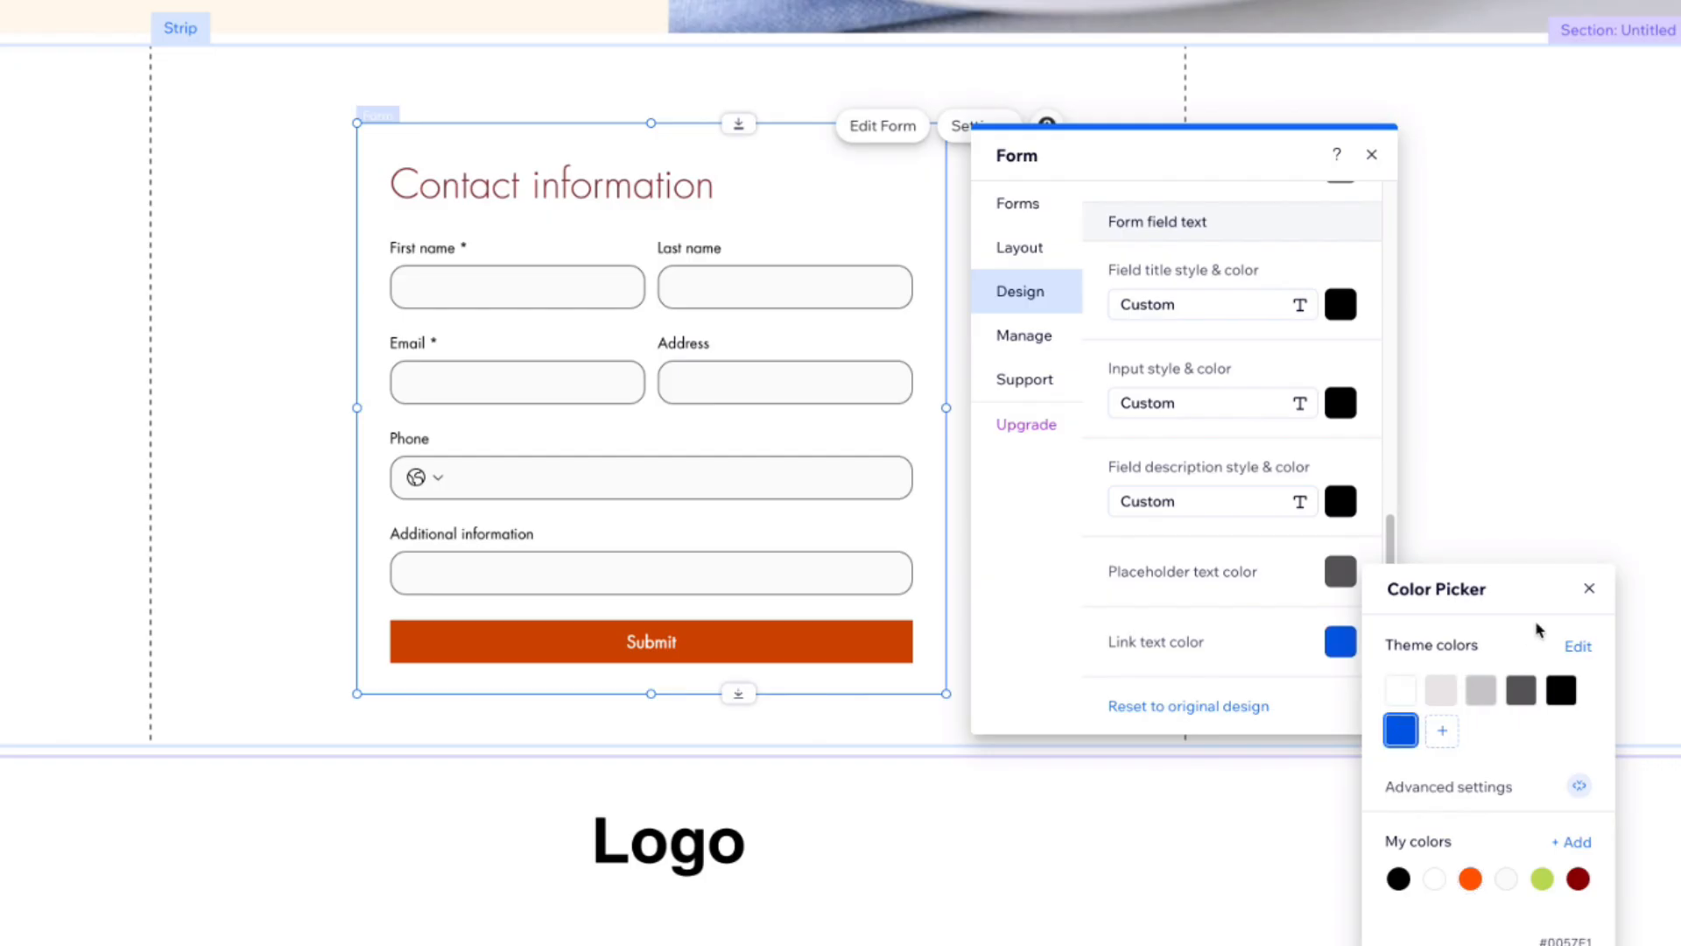
pyautogui.click(1590, 589)
# Step: Set the field title, input and field description text styles to Paragraph 3
pyautogui.scroll(1, 1154, 368)
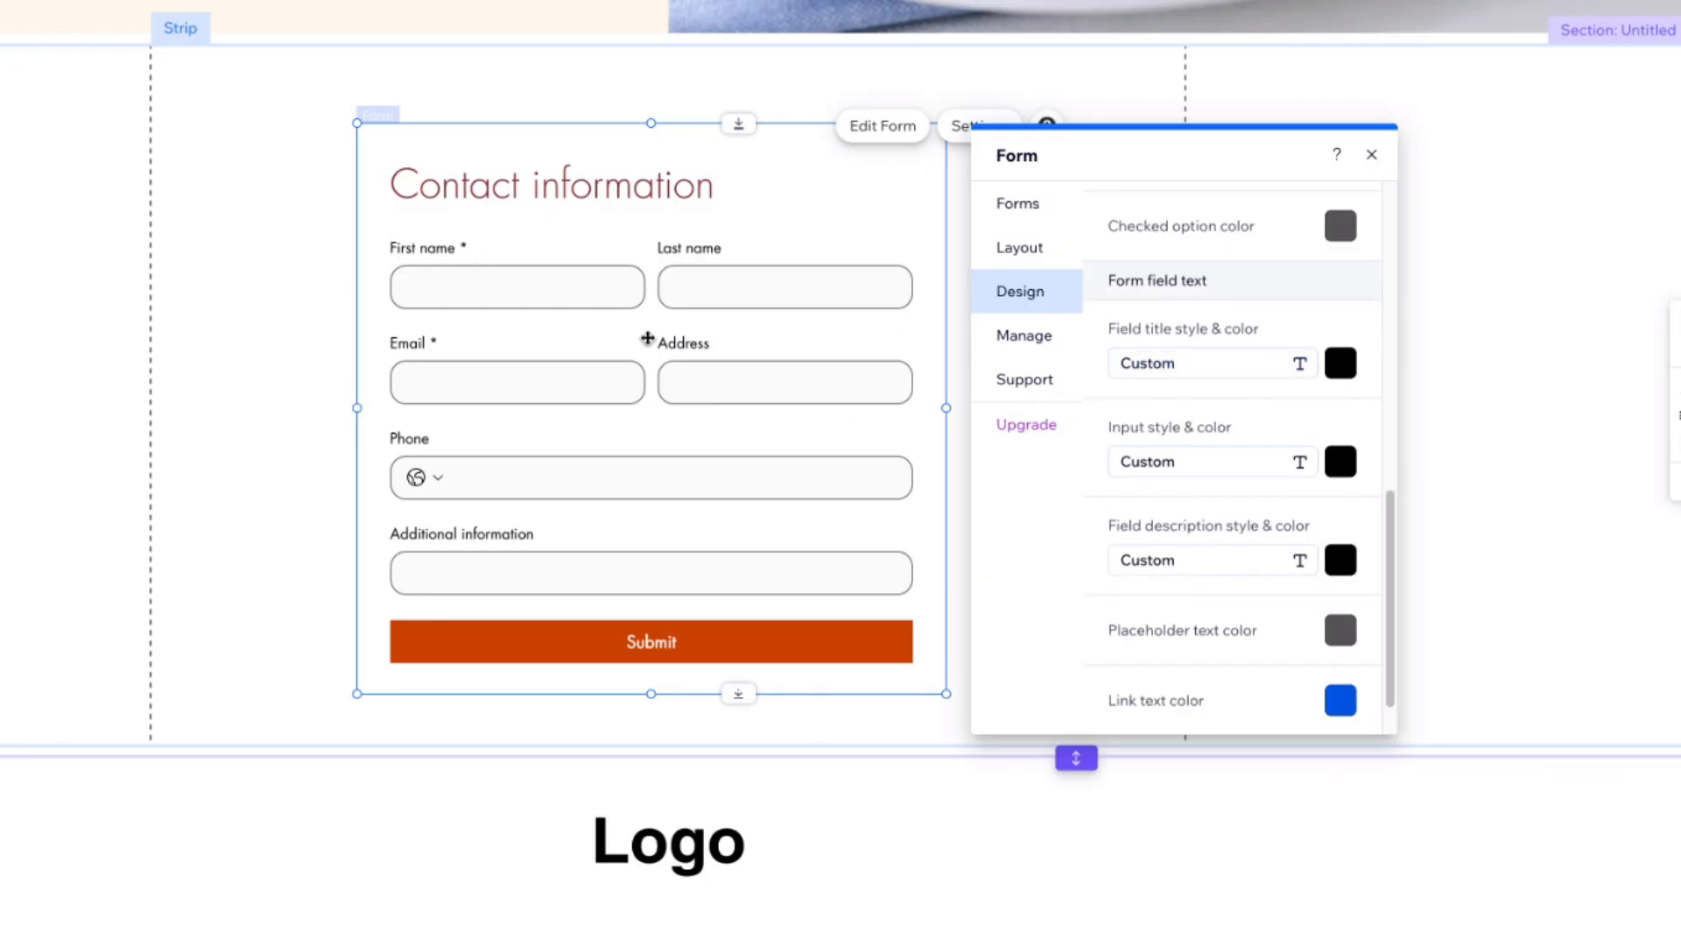
pyautogui.click(1211, 367)
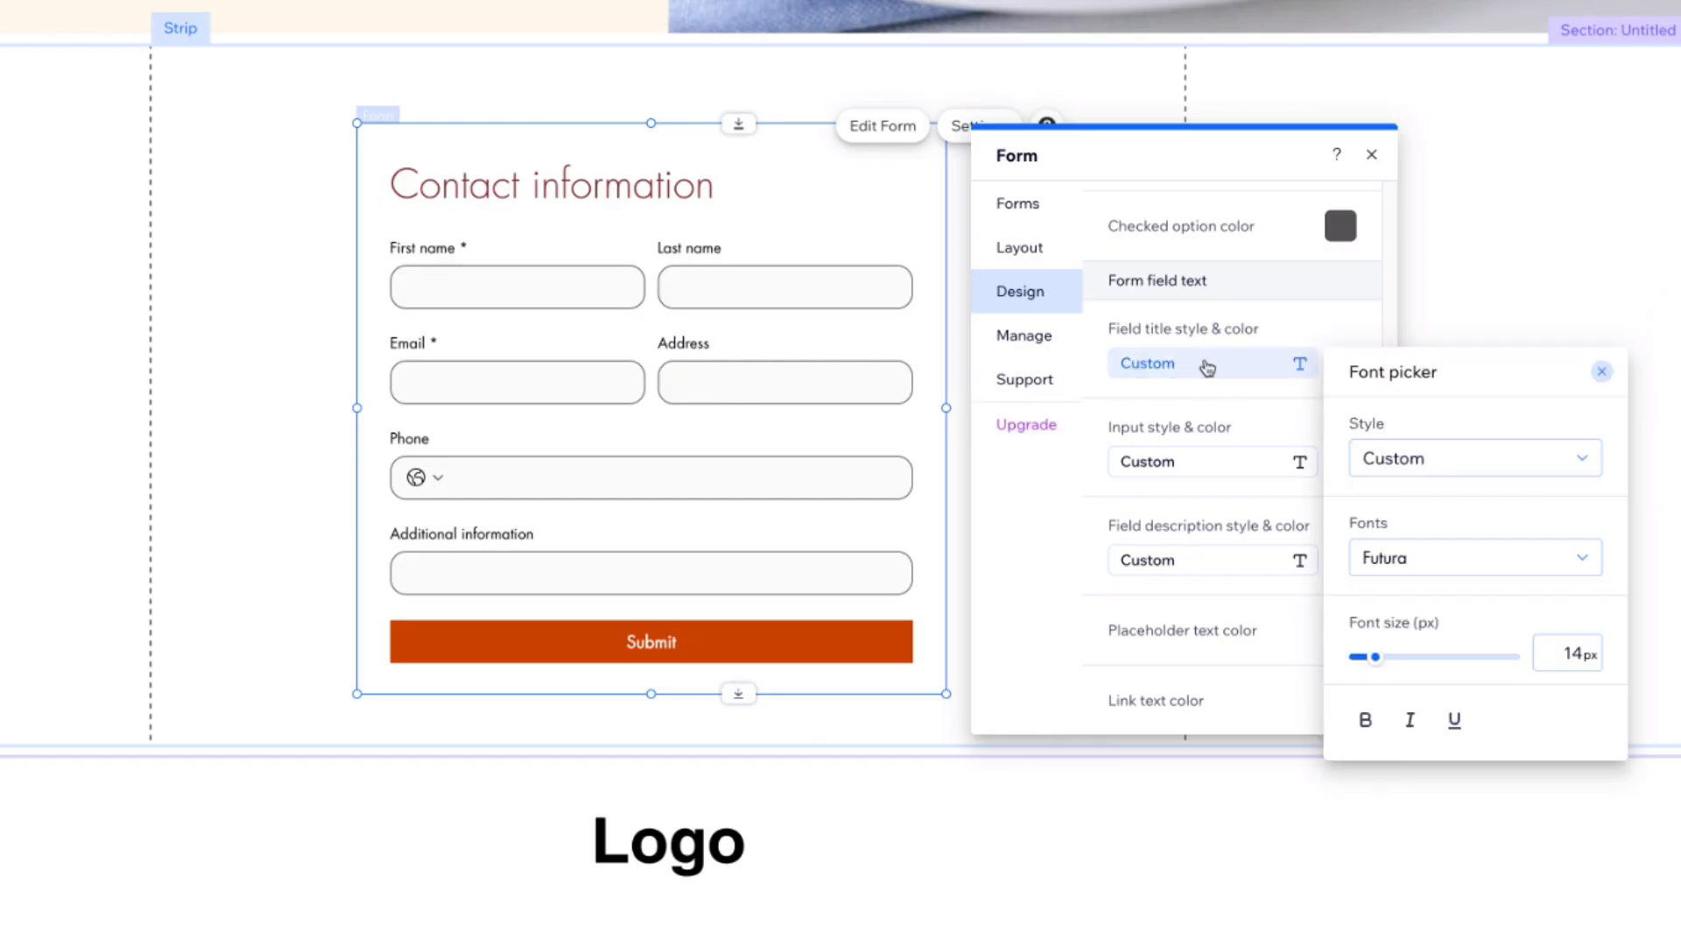
pyautogui.click(1426, 460)
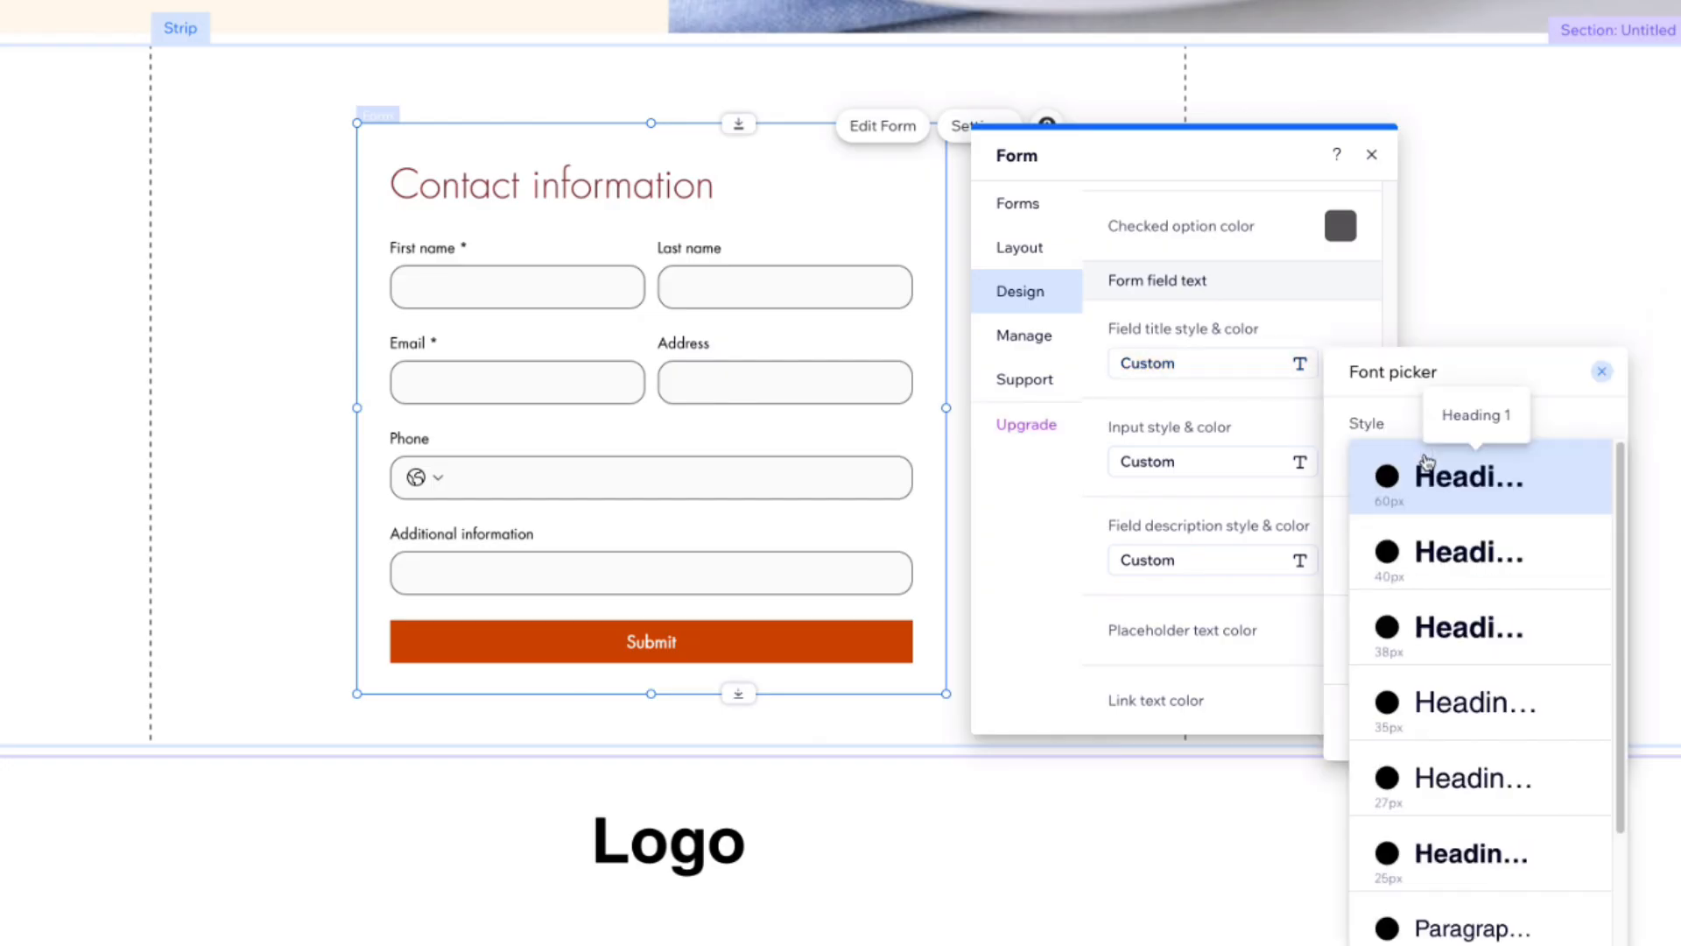
pyautogui.scroll(-2, 1485, 755)
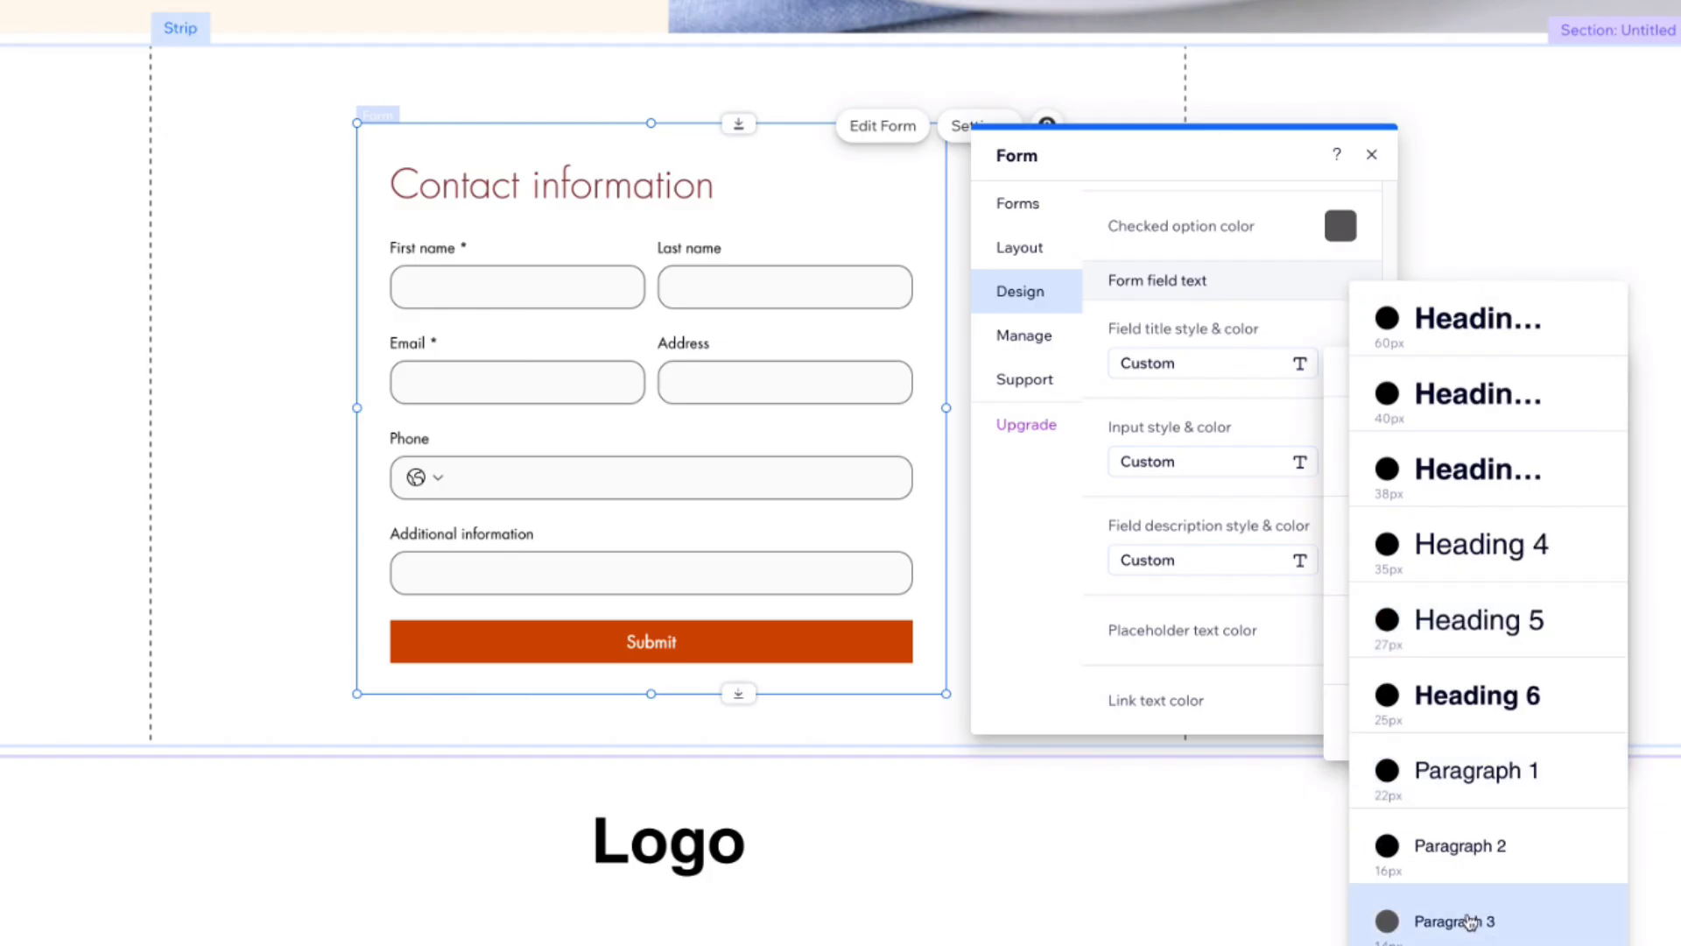
pyautogui.click(1436, 919)
pyautogui.click(1170, 470)
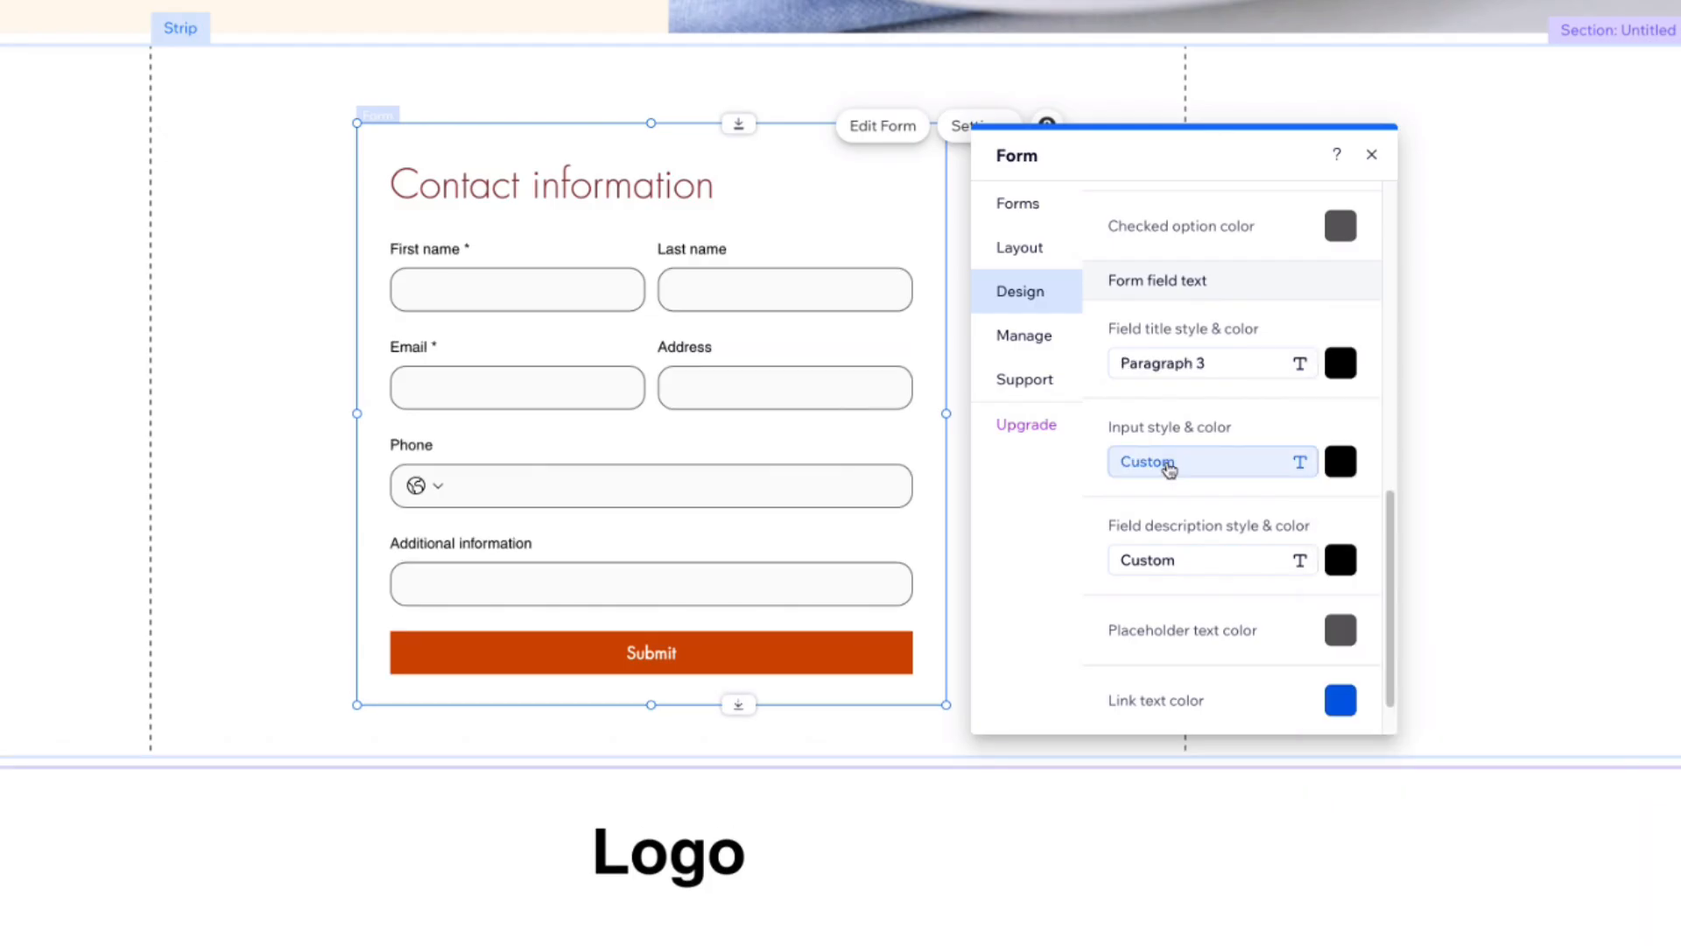
pyautogui.click(1170, 470)
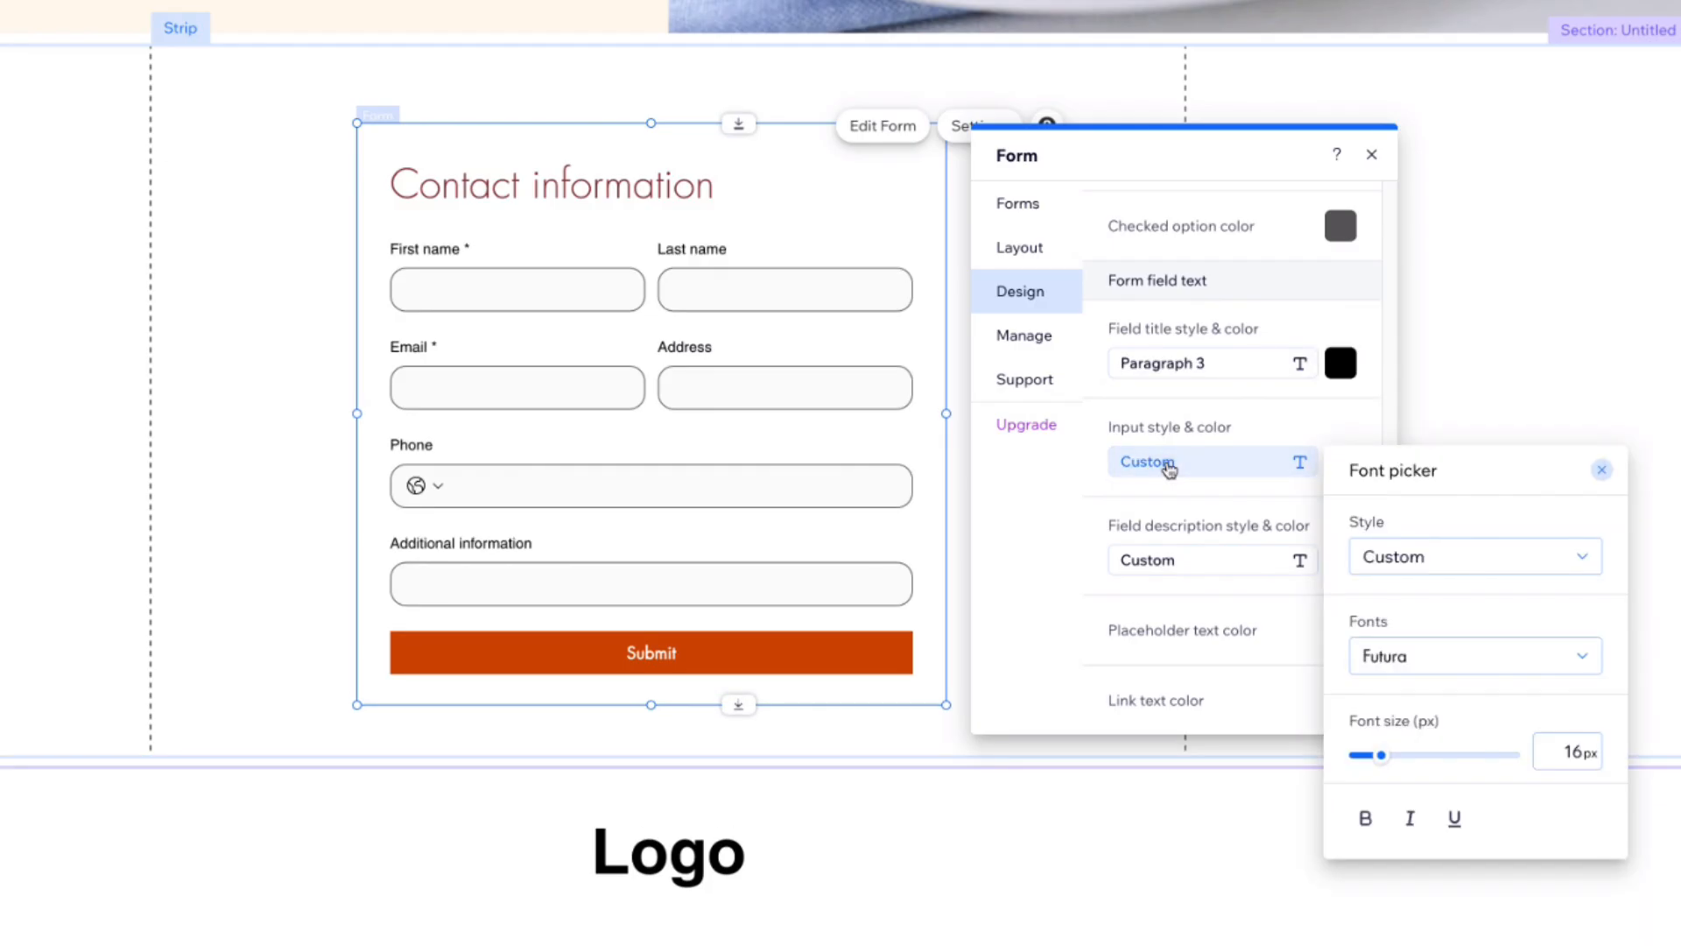
pyautogui.click(1442, 559)
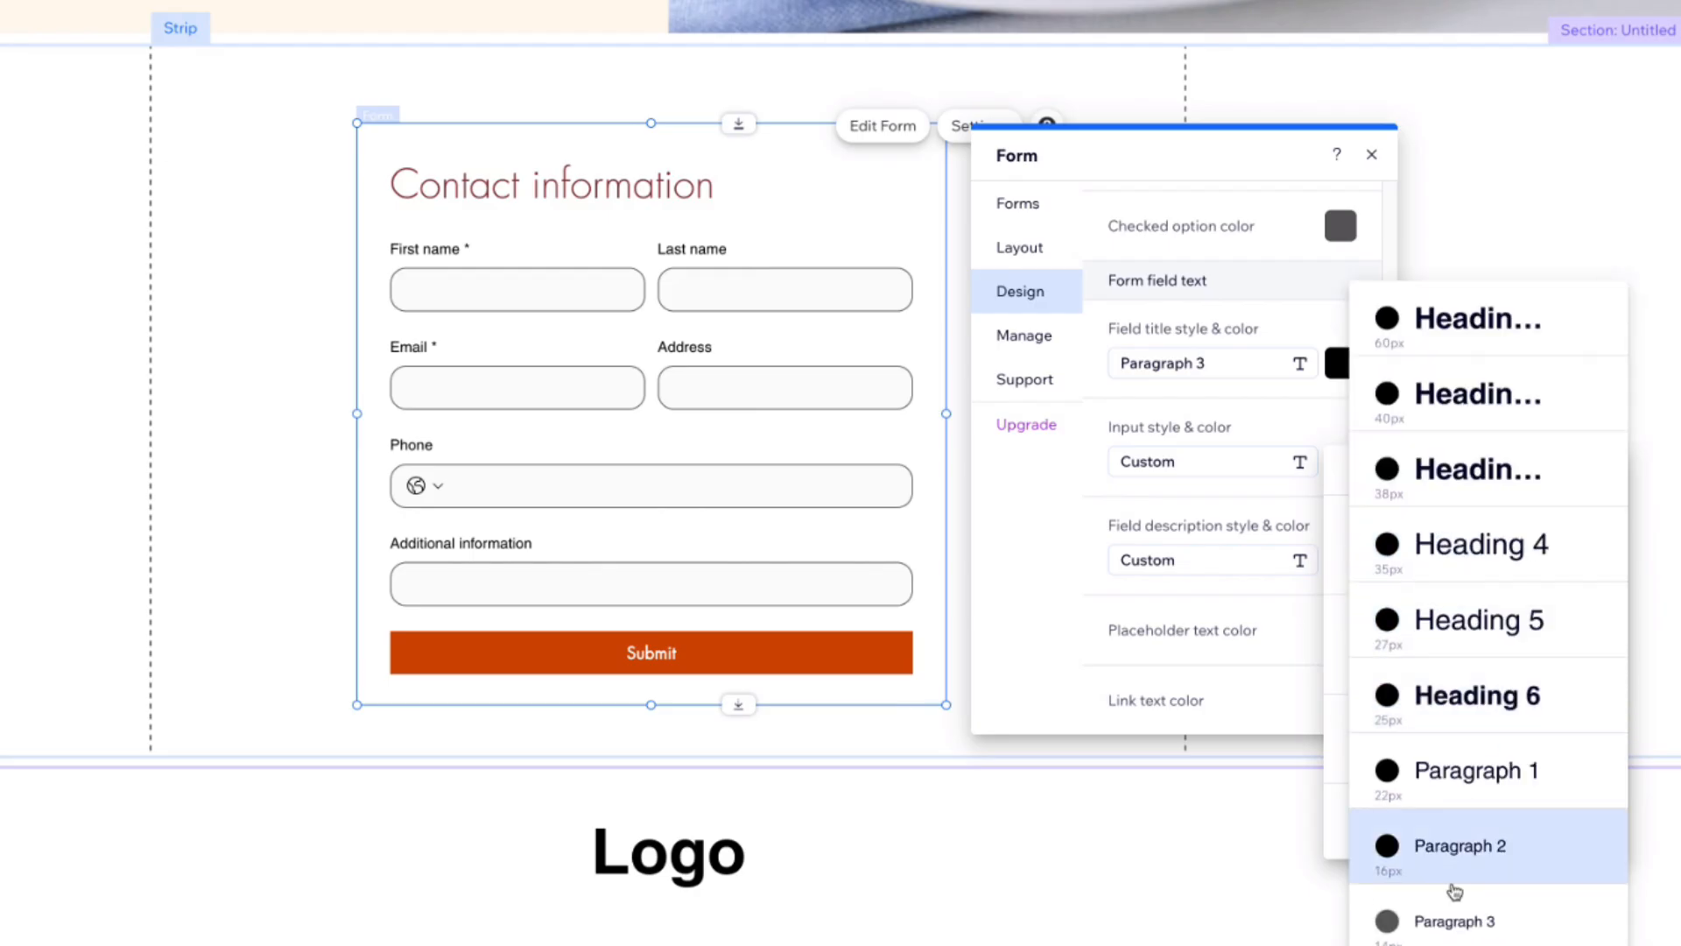
pyautogui.click(1449, 924)
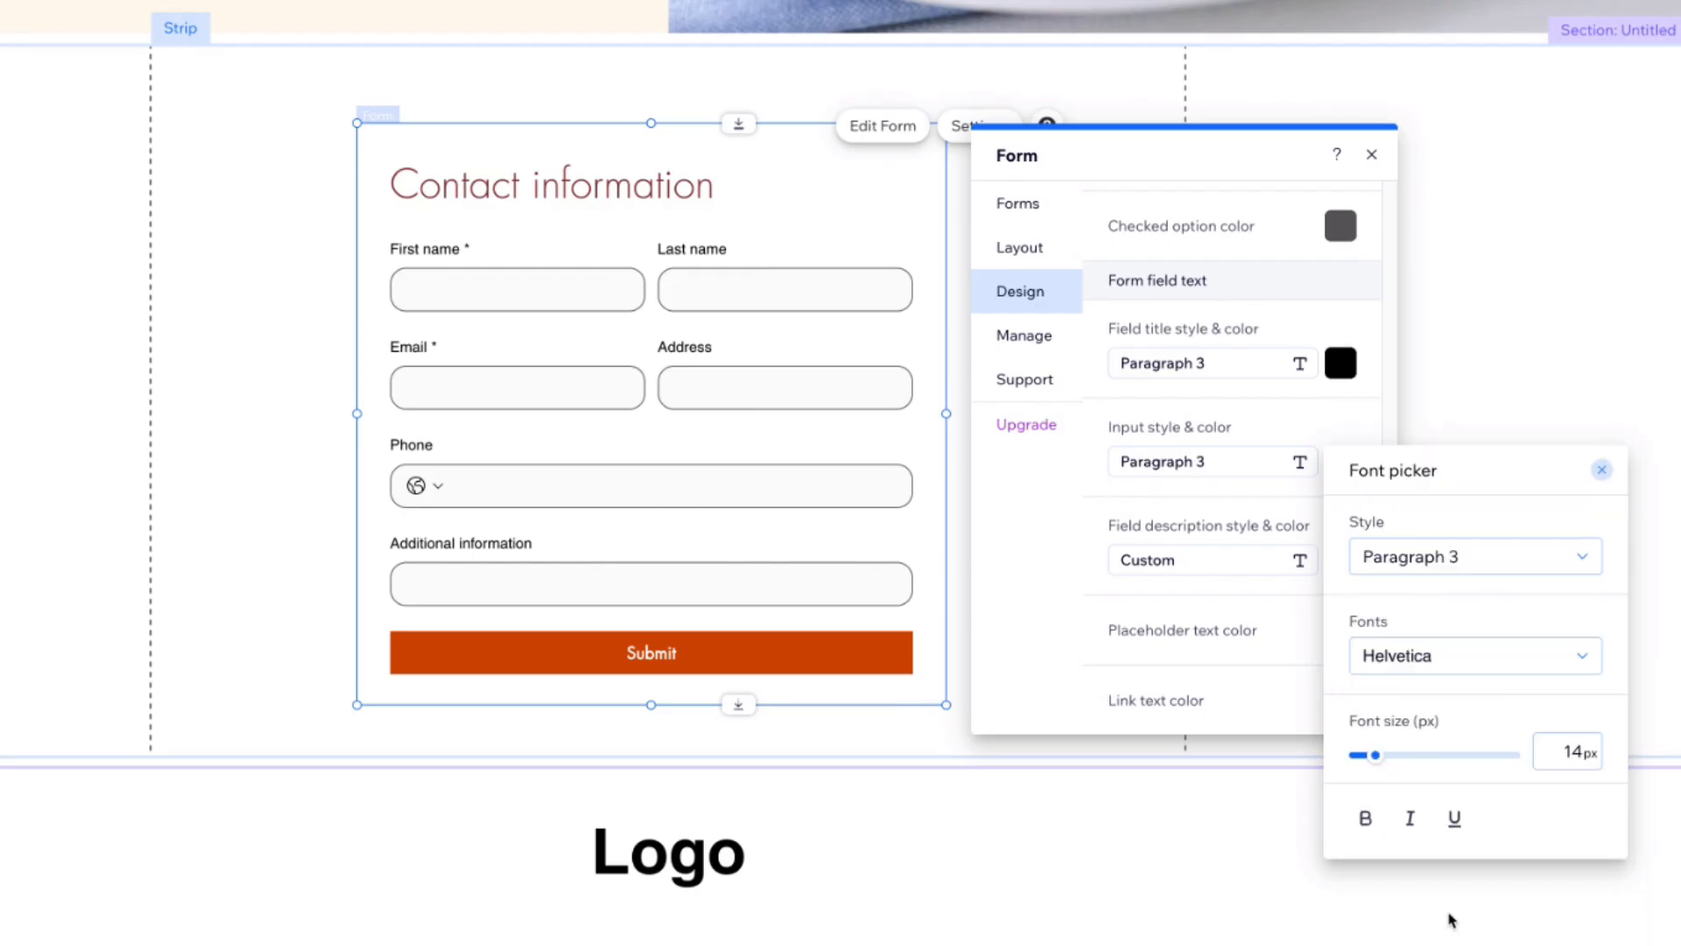
pyautogui.click(1606, 468)
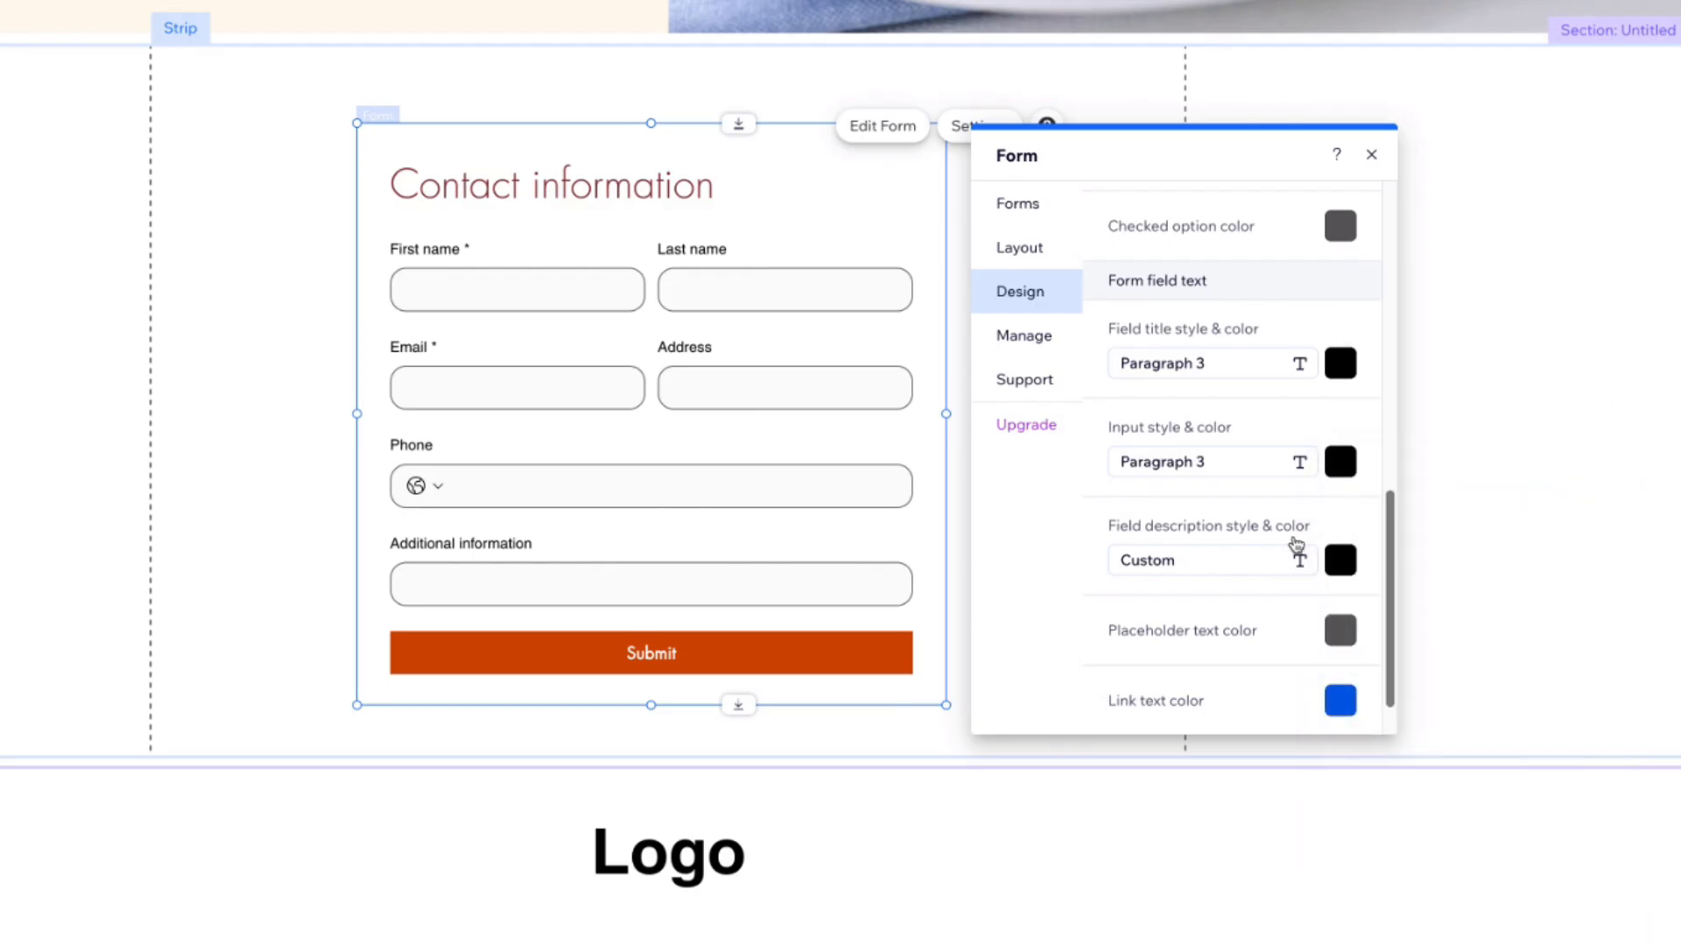
pyautogui.click(1233, 562)
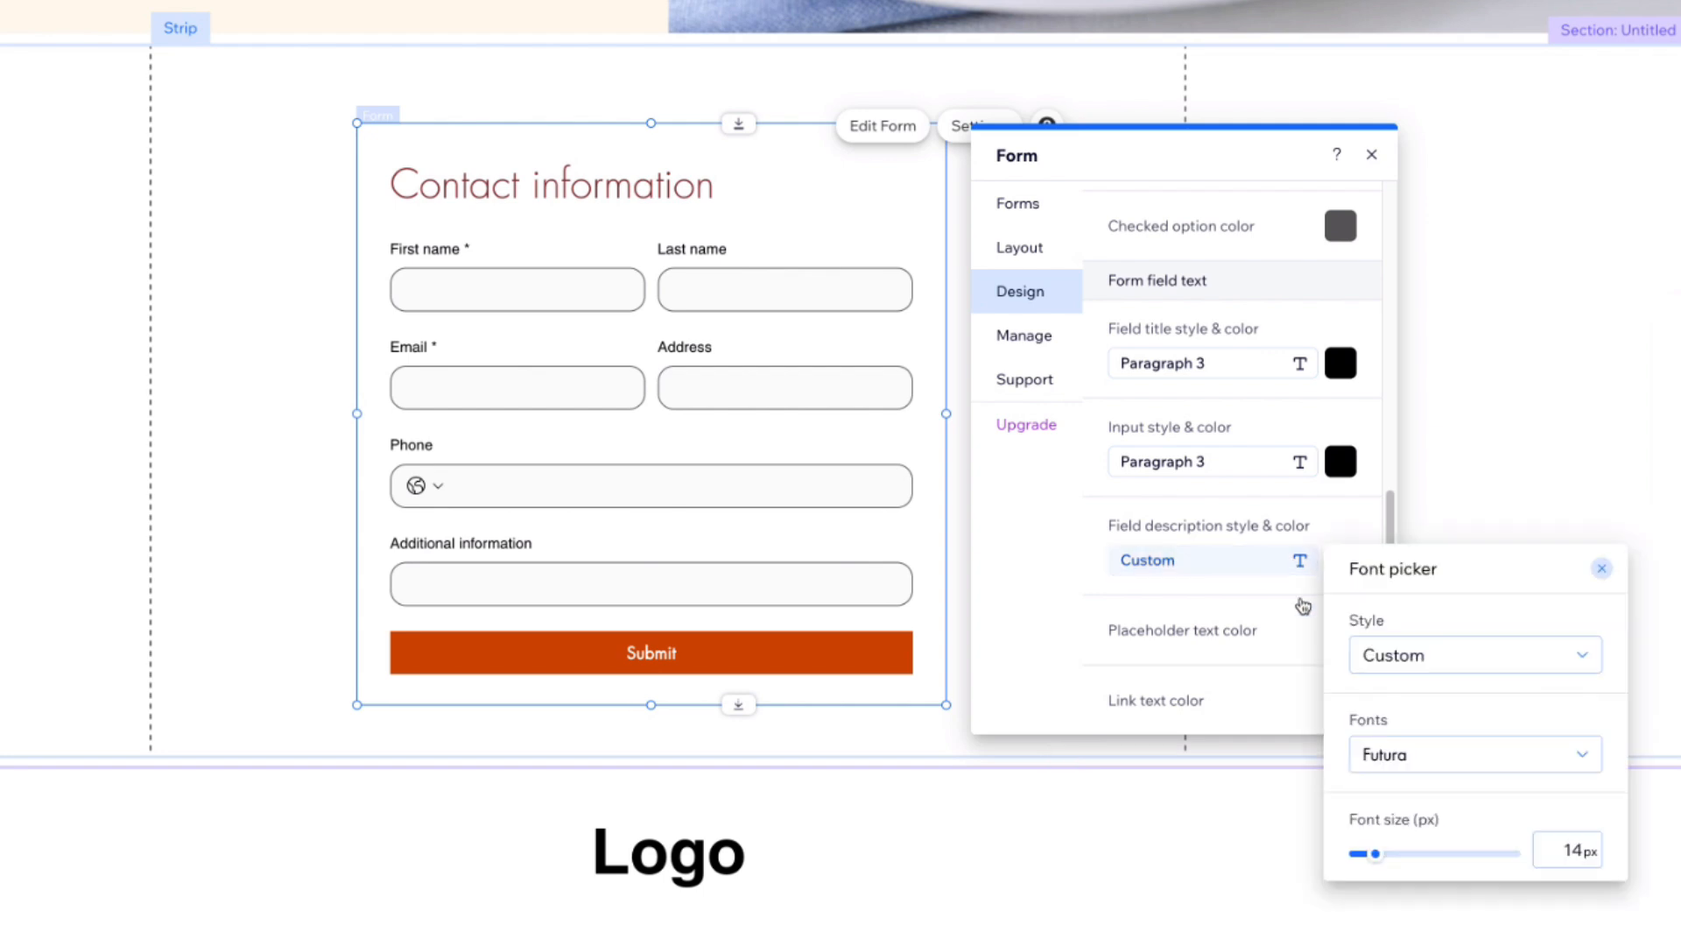
pyautogui.click(1395, 663)
pyautogui.click(1451, 861)
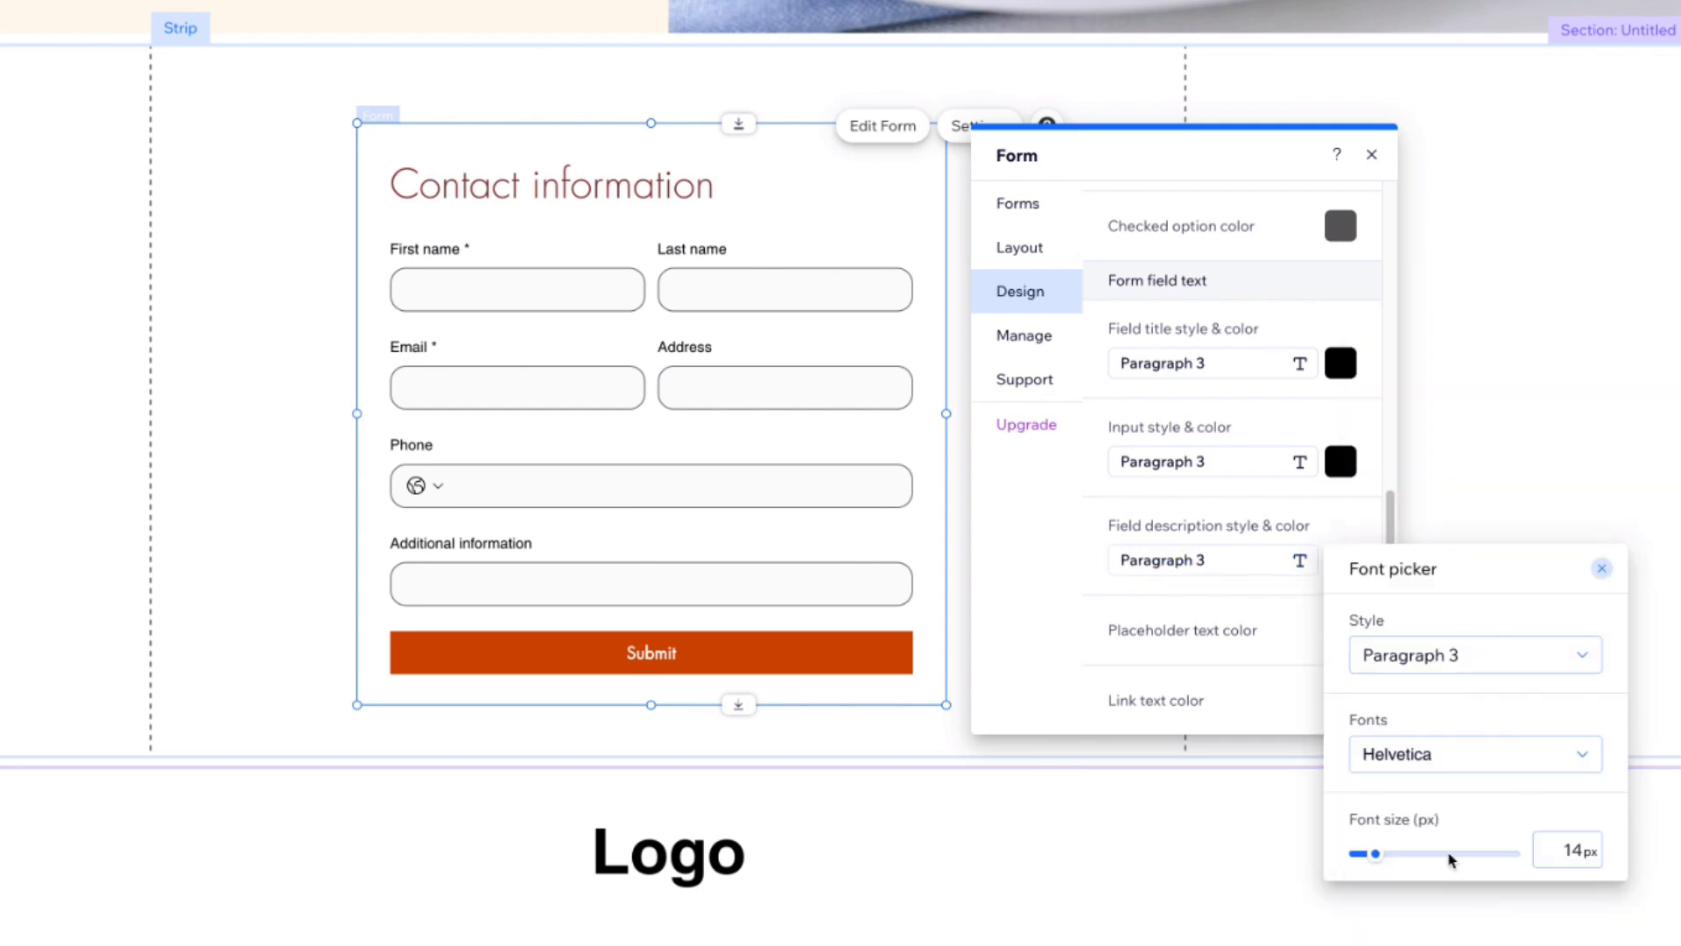
# Step: Change the field title font to Hepta Slab
pyautogui.click(1162, 377)
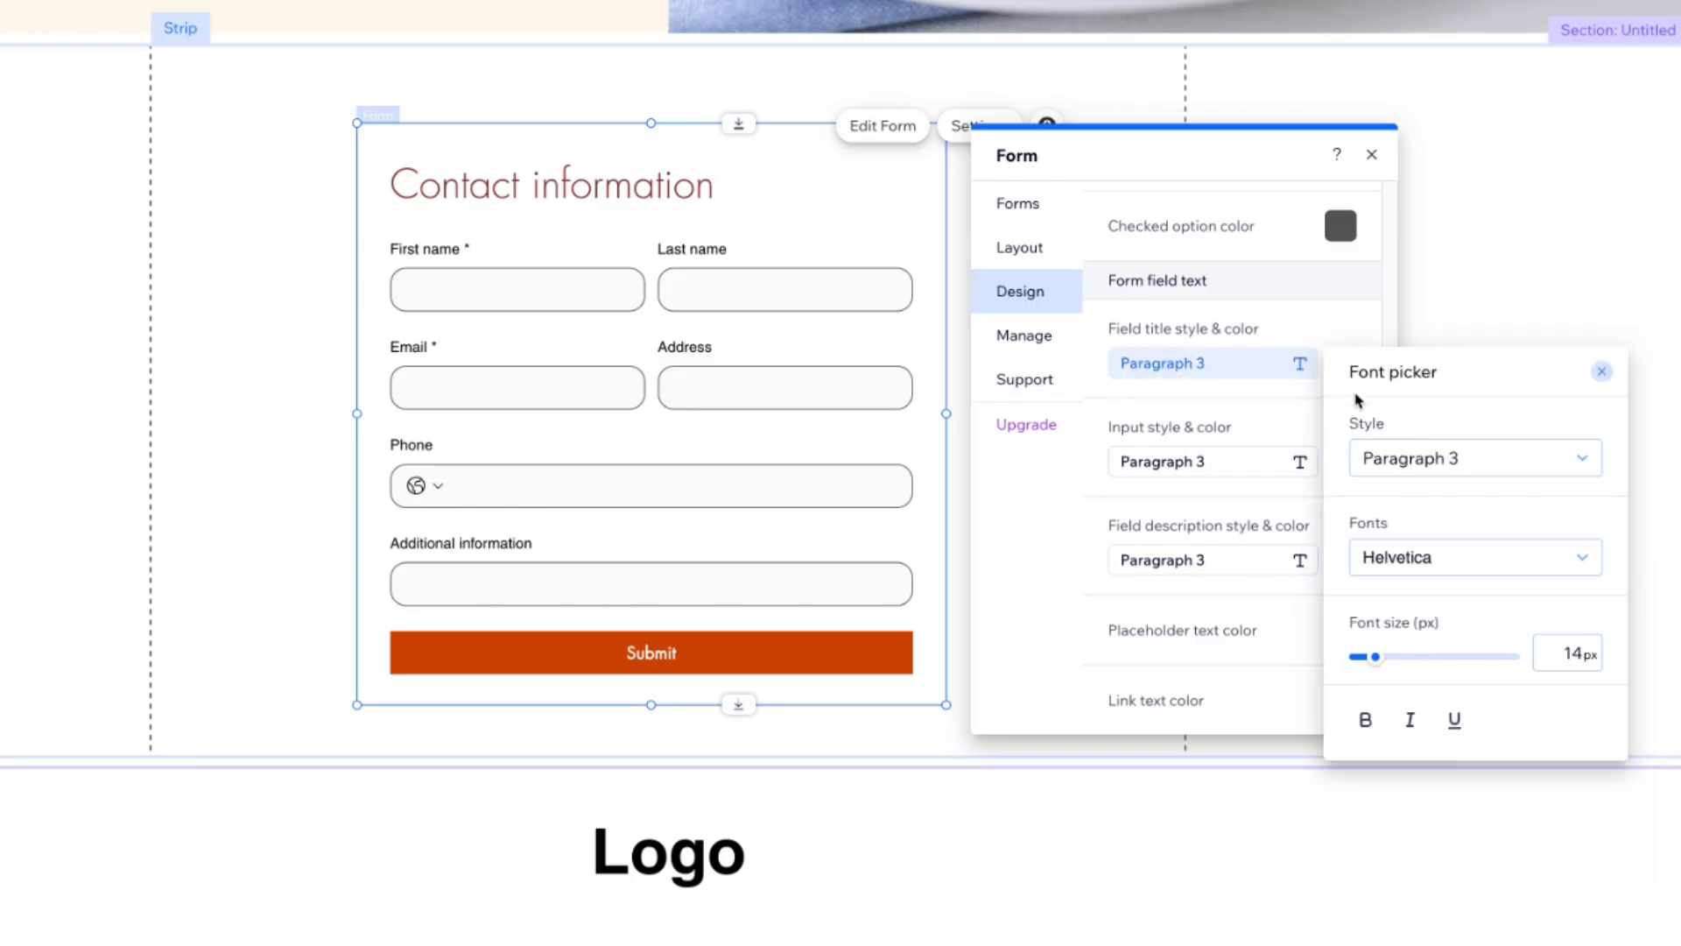
pyautogui.click(1418, 561)
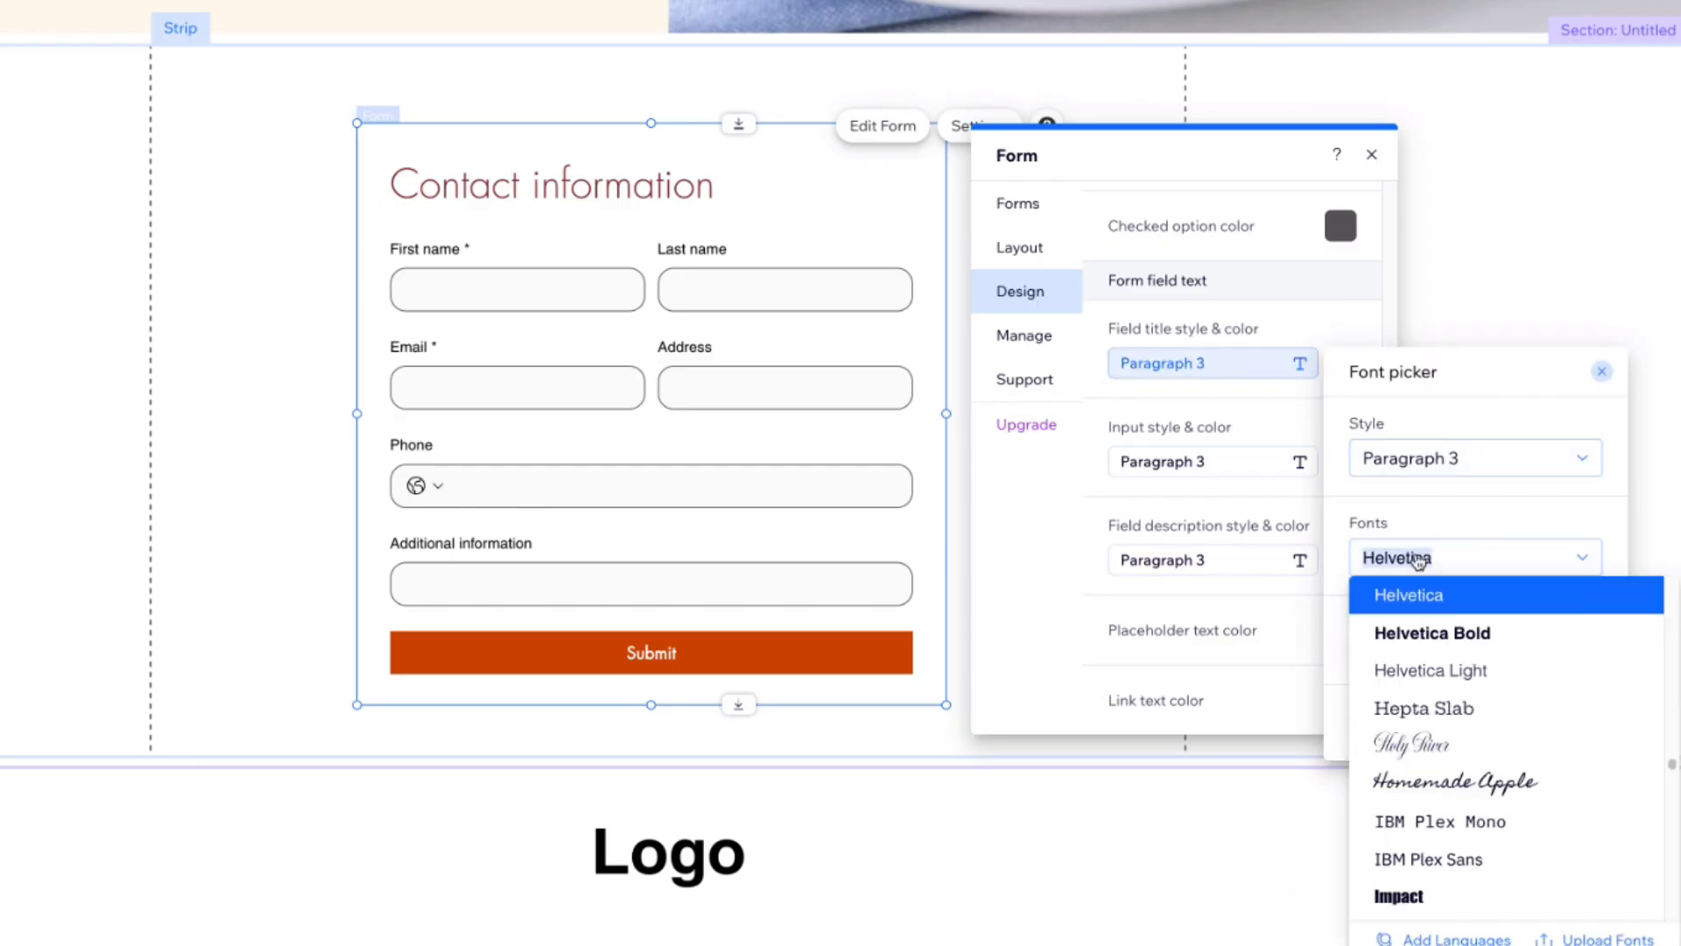
pyautogui.click(1455, 707)
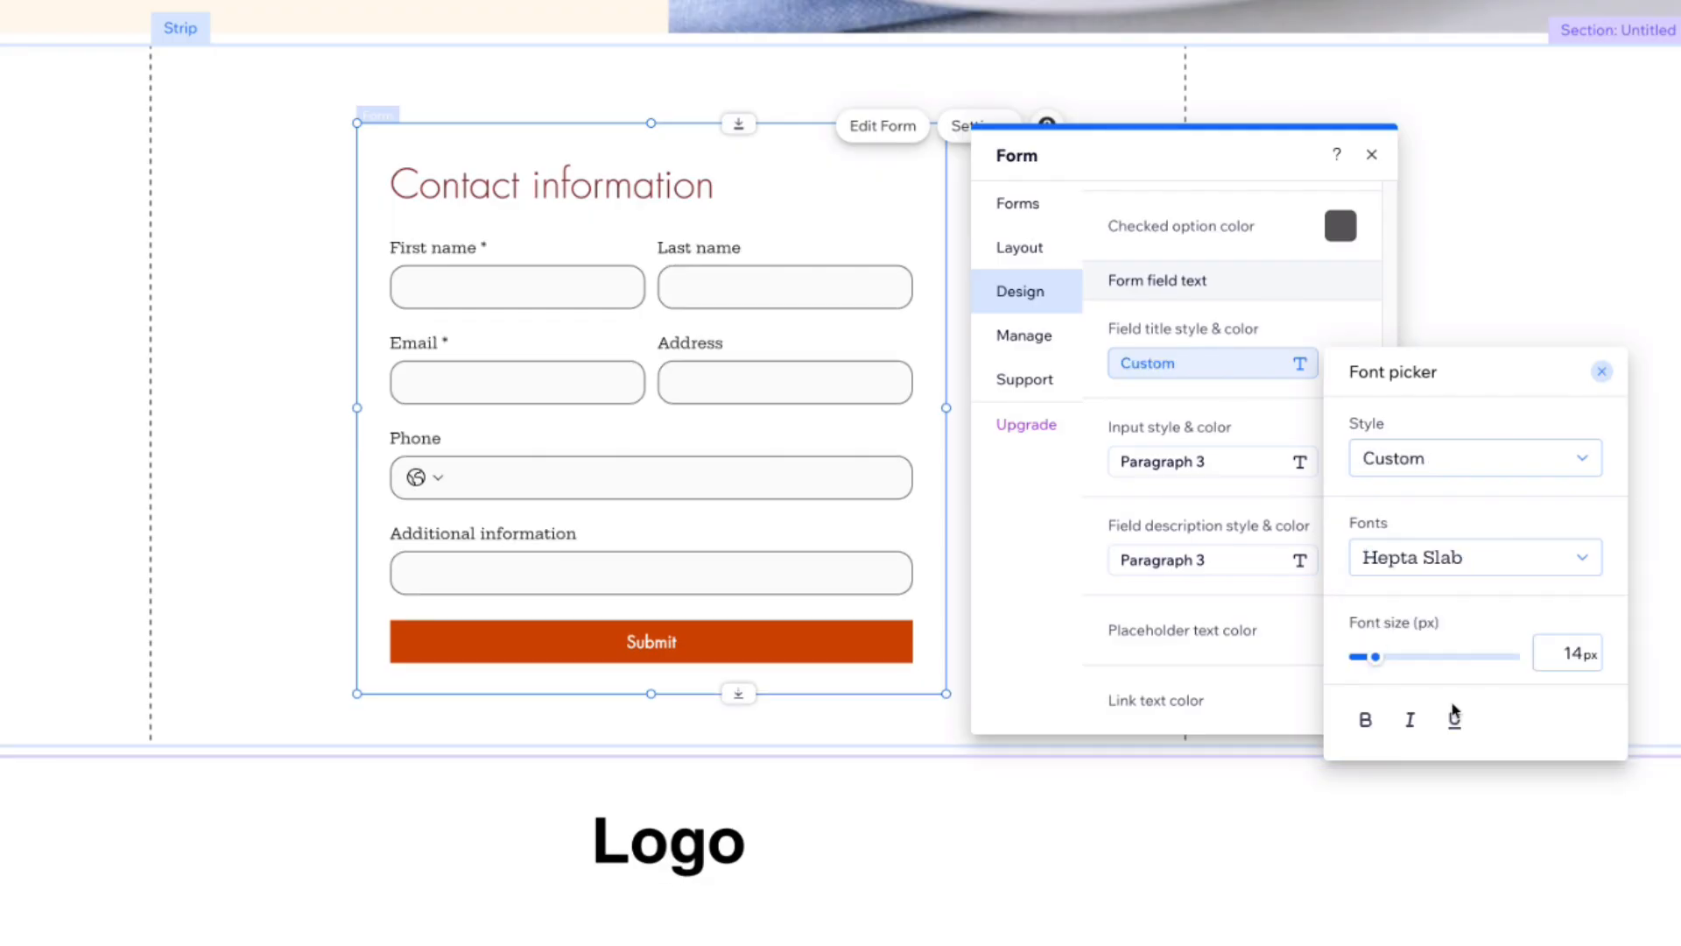
# Step: Set the field title text style back to Paragraph 3
pyautogui.click(1464, 557)
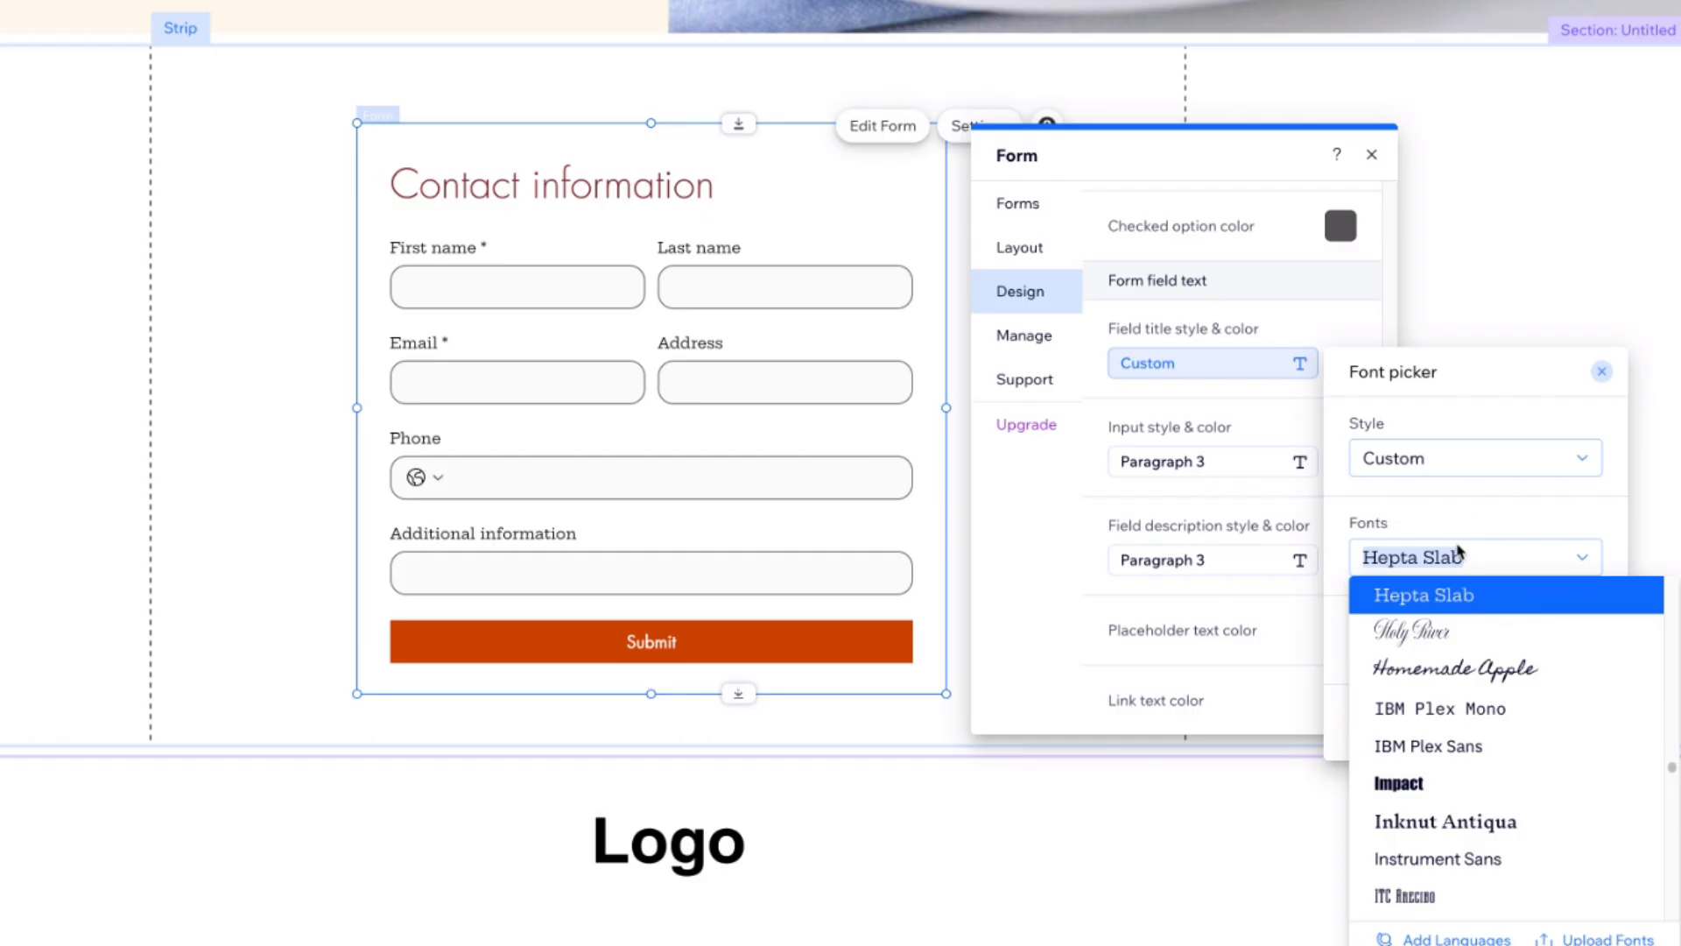
pyautogui.click(1445, 458)
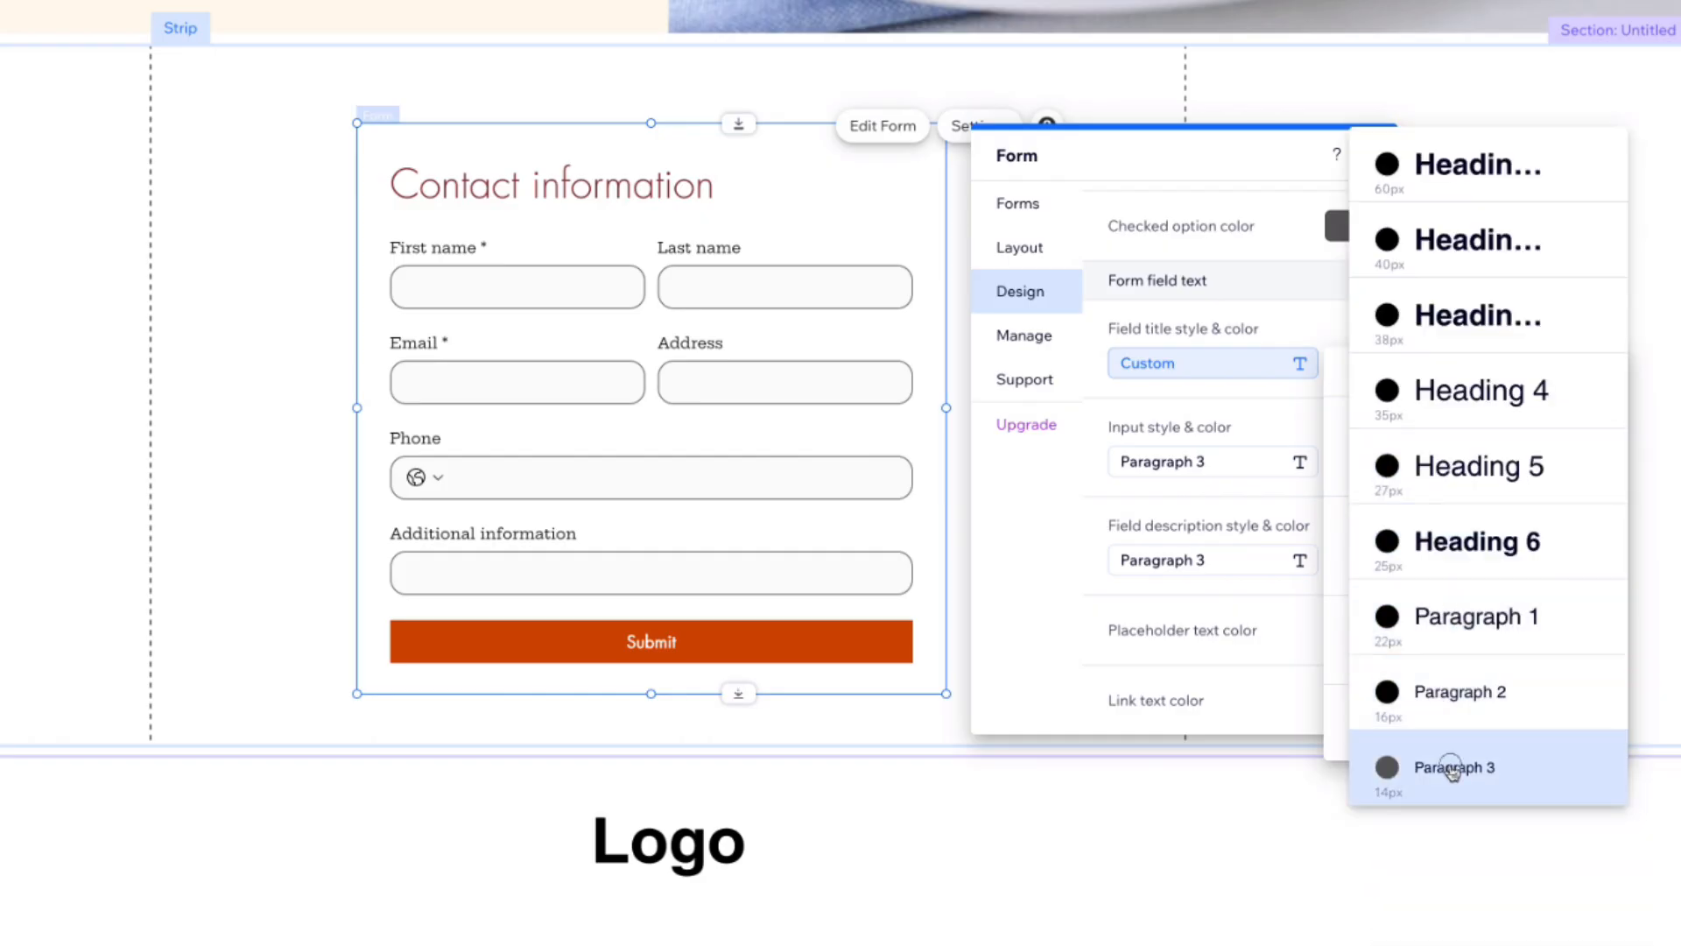
pyautogui.click(1451, 768)
pyautogui.click(1592, 375)
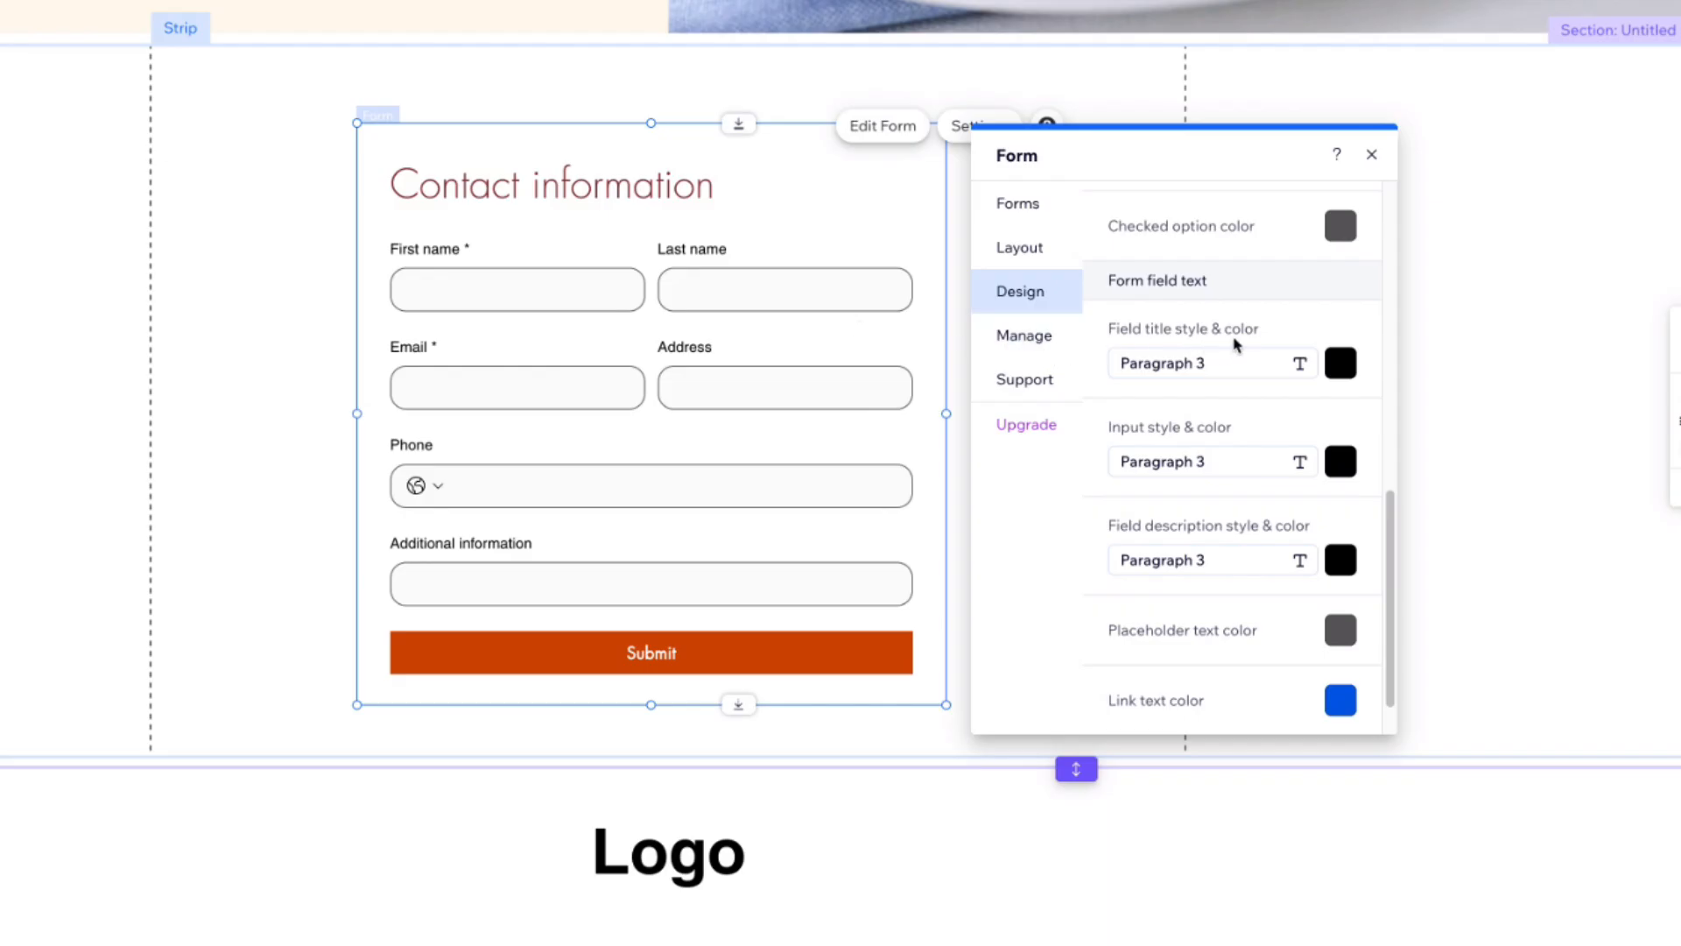
# Step: Set the form fields' hover-state border colour to blue, then return to the regular state
pyautogui.scroll(-1, 1251, 330)
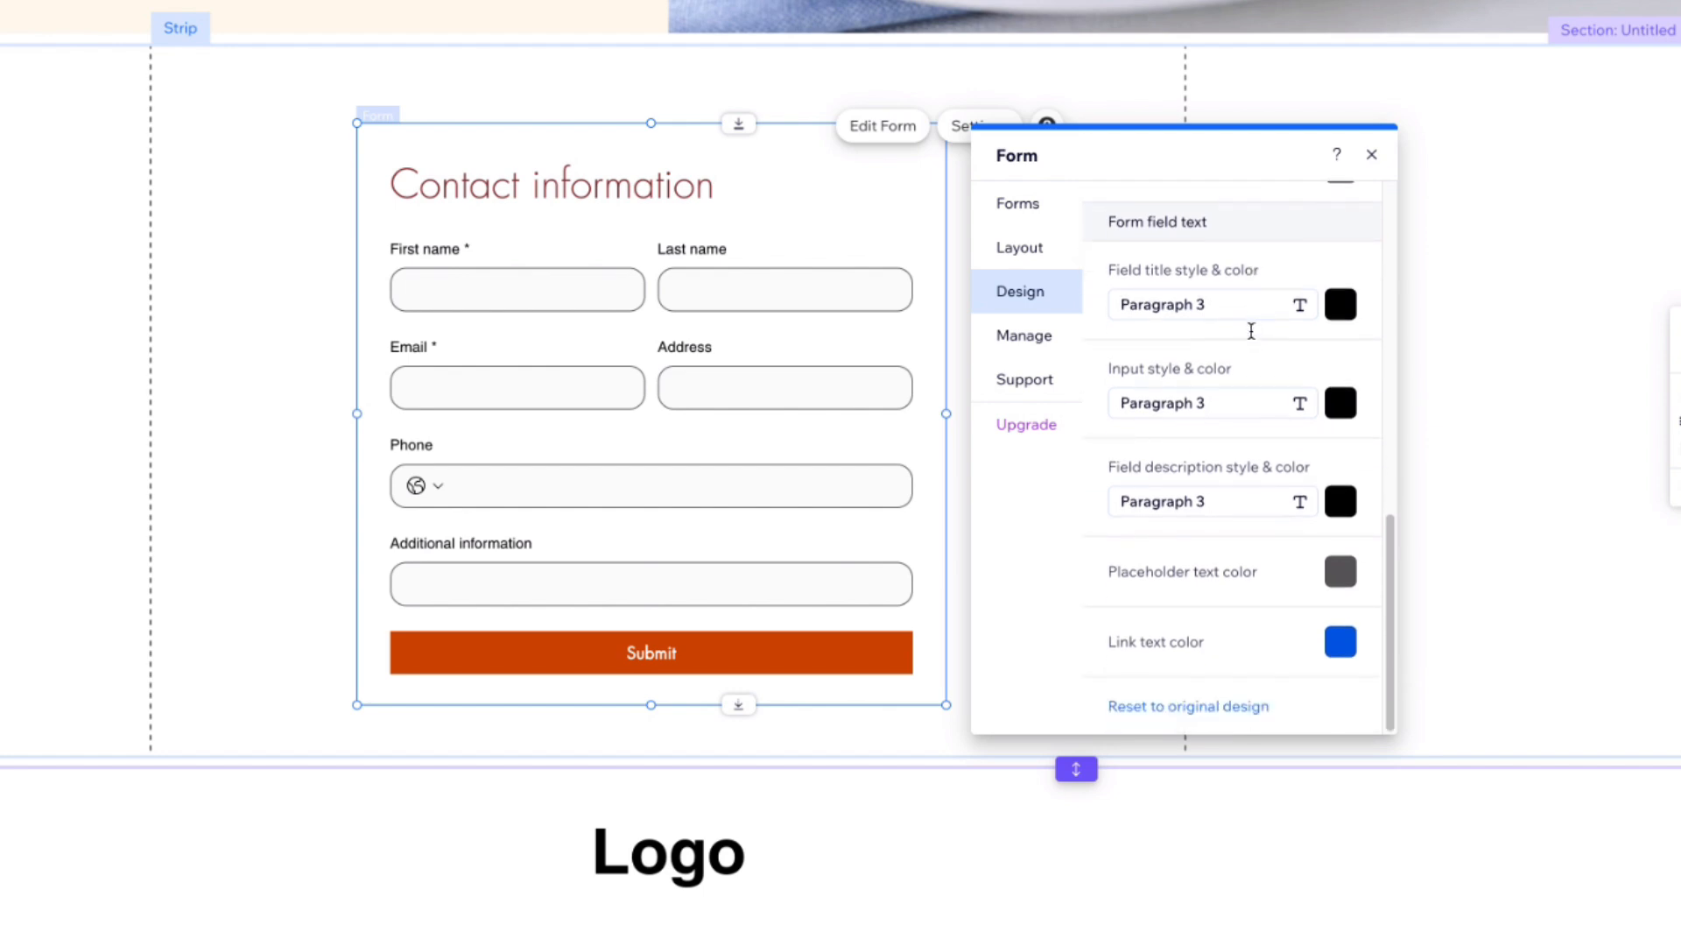
pyautogui.scroll(10, 1252, 331)
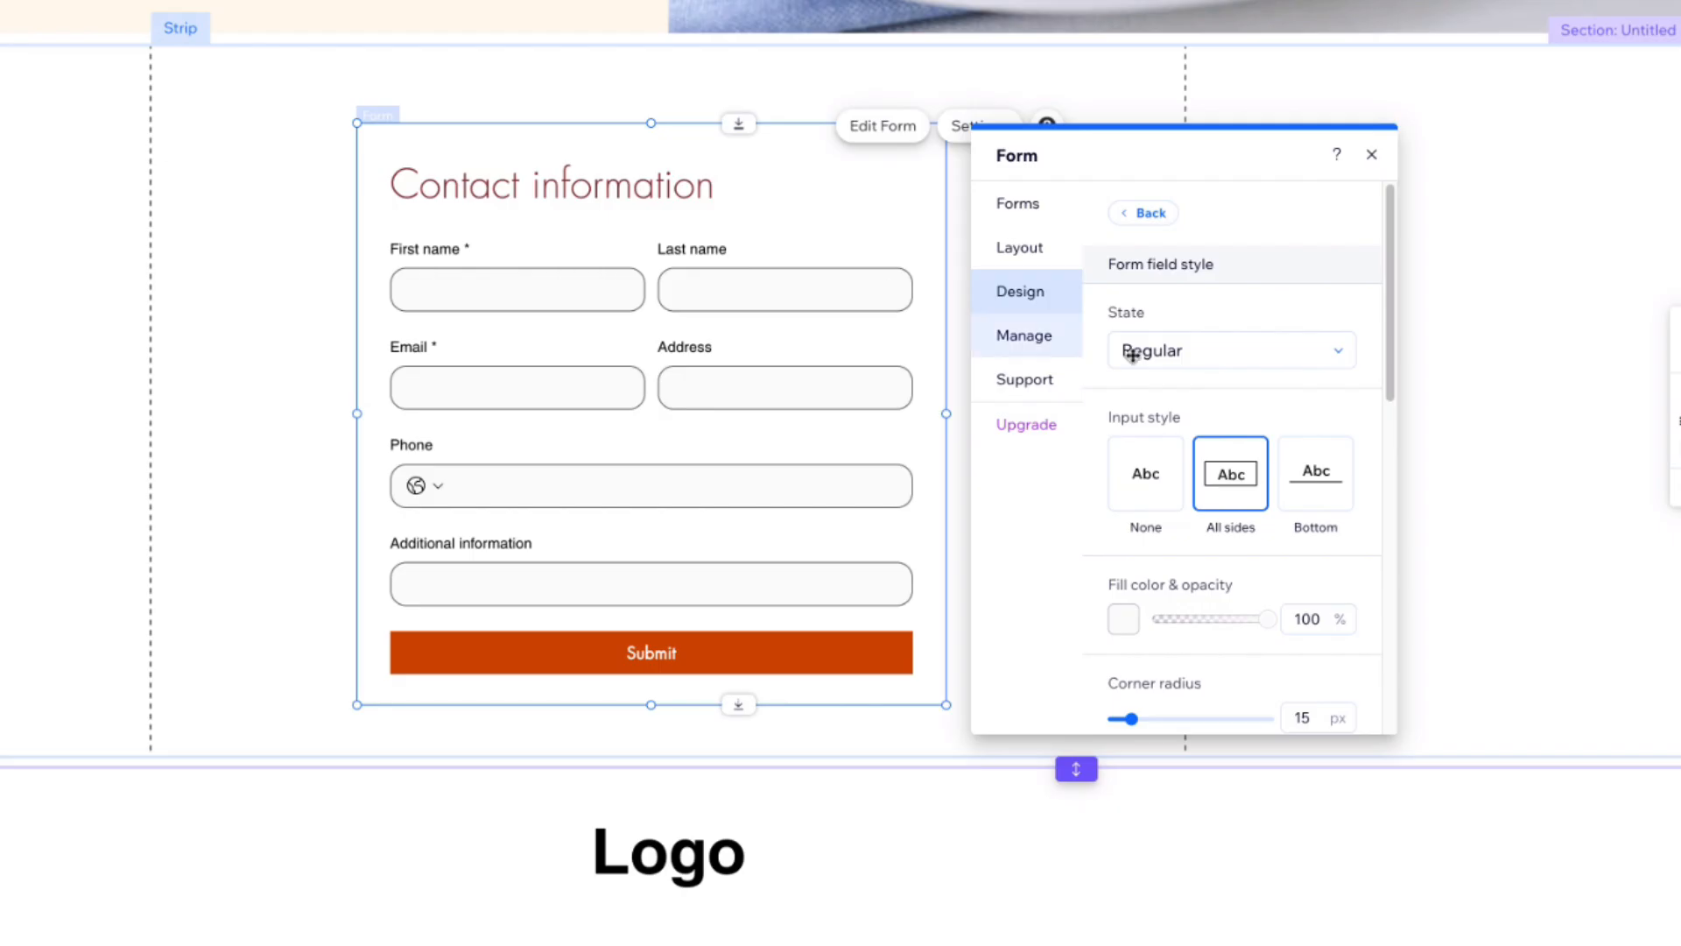
pyautogui.click(1209, 357)
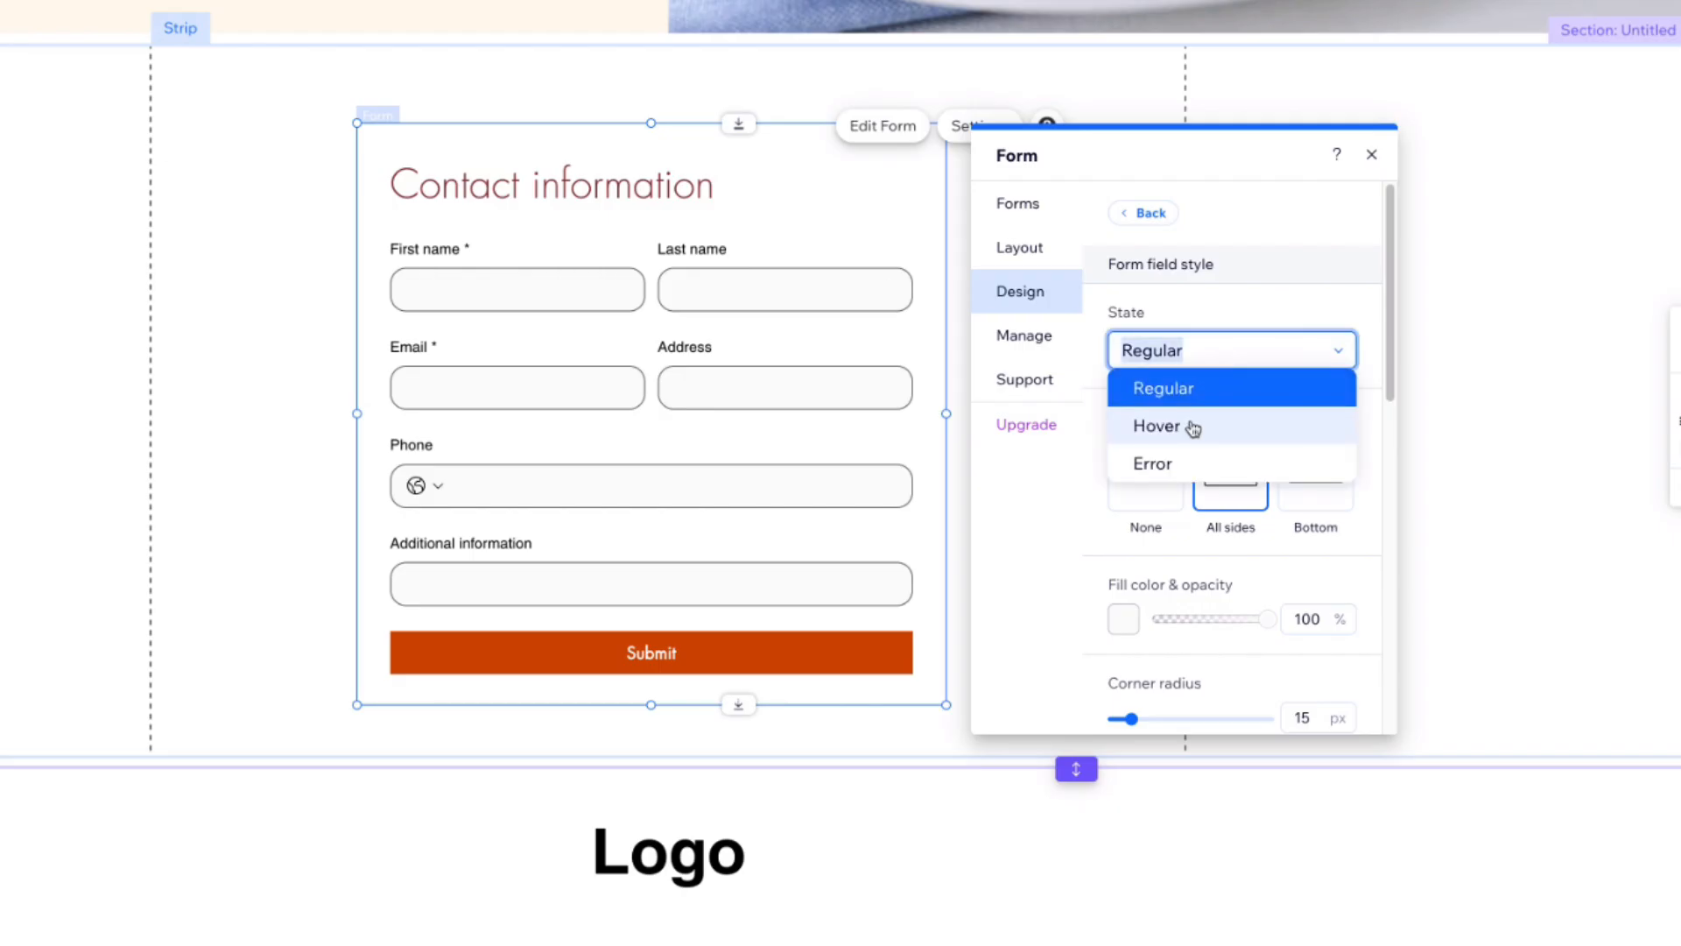
pyautogui.click(1188, 428)
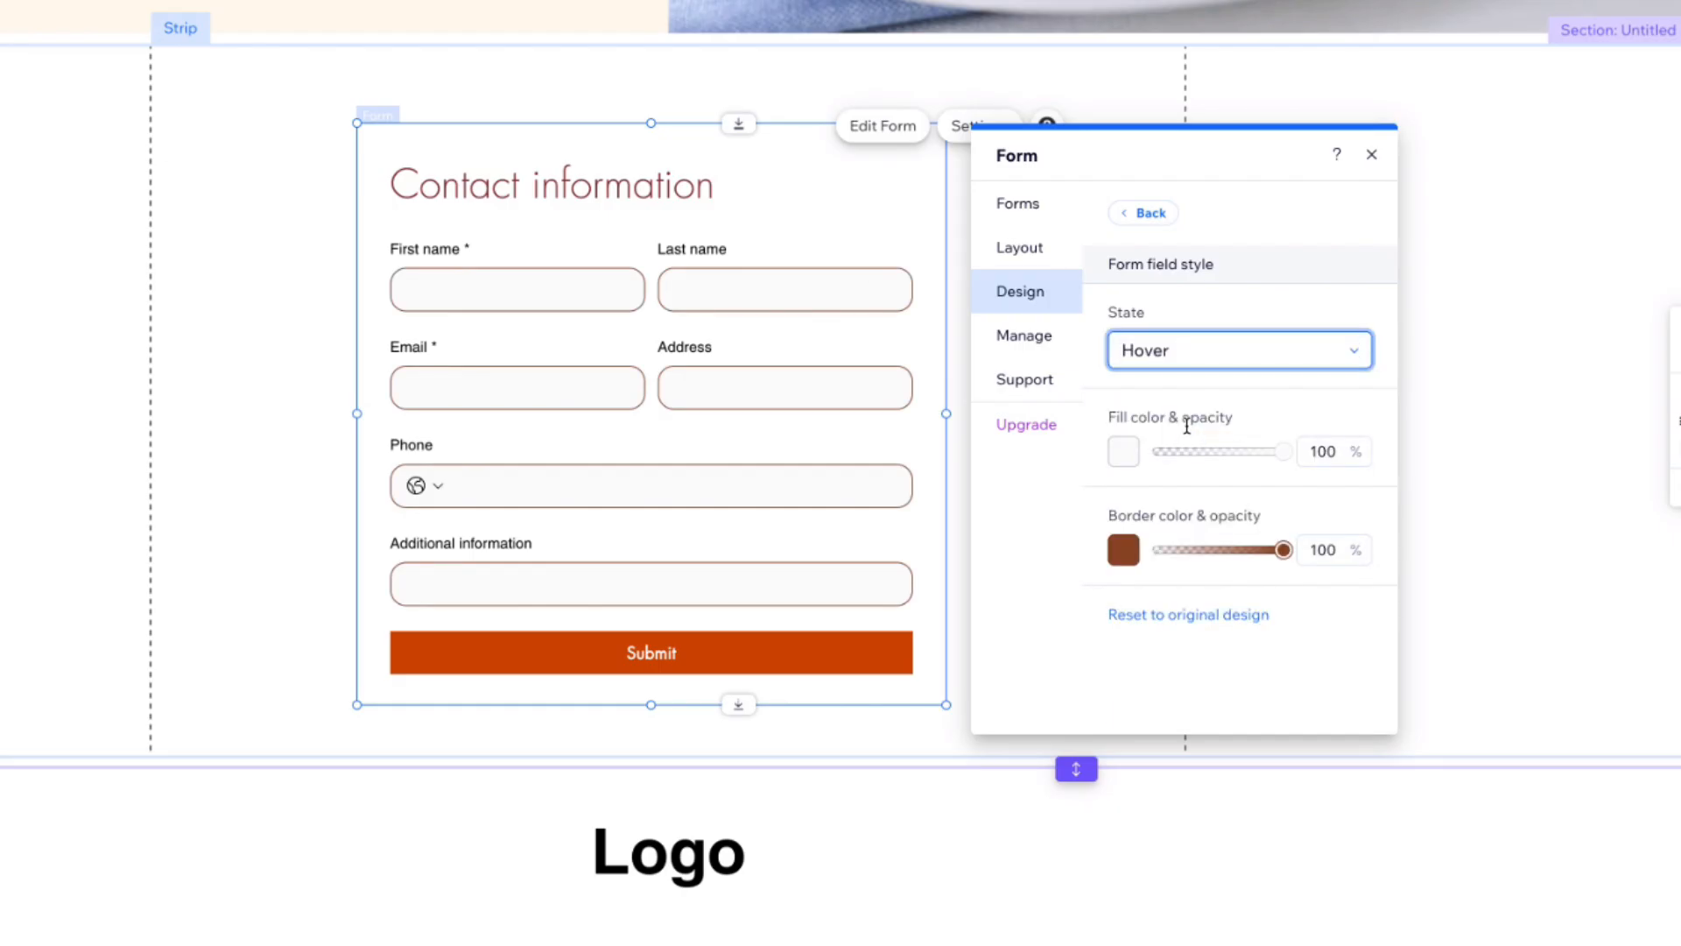
pyautogui.click(1123, 550)
pyautogui.click(1182, 701)
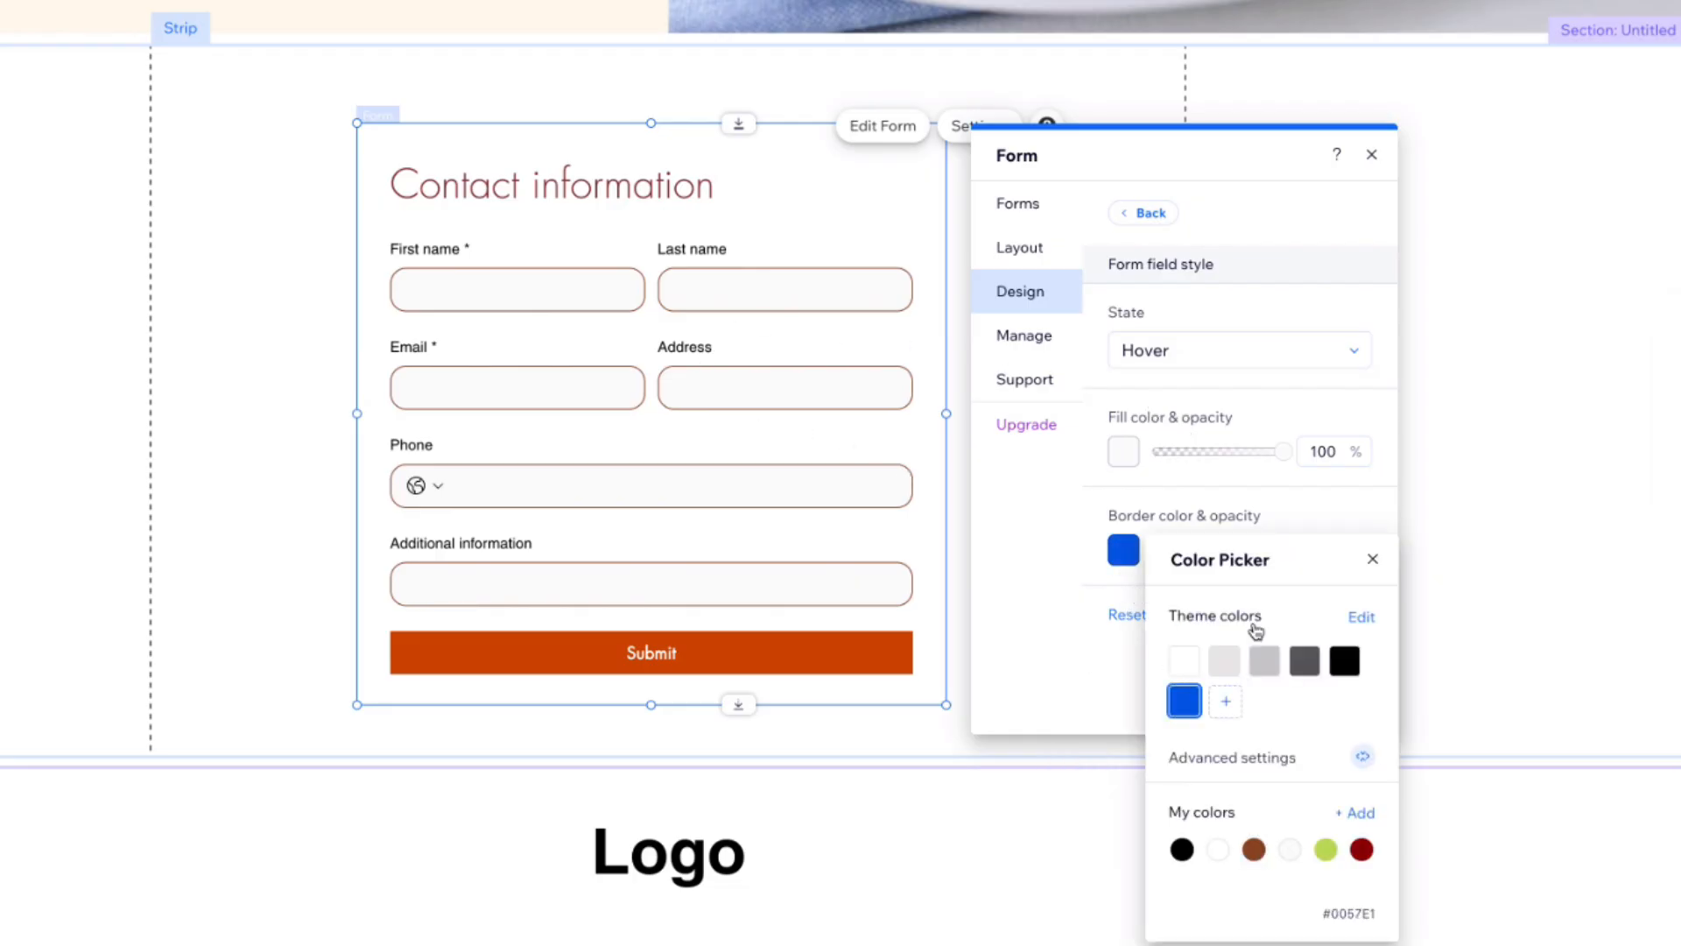
pyautogui.click(1372, 559)
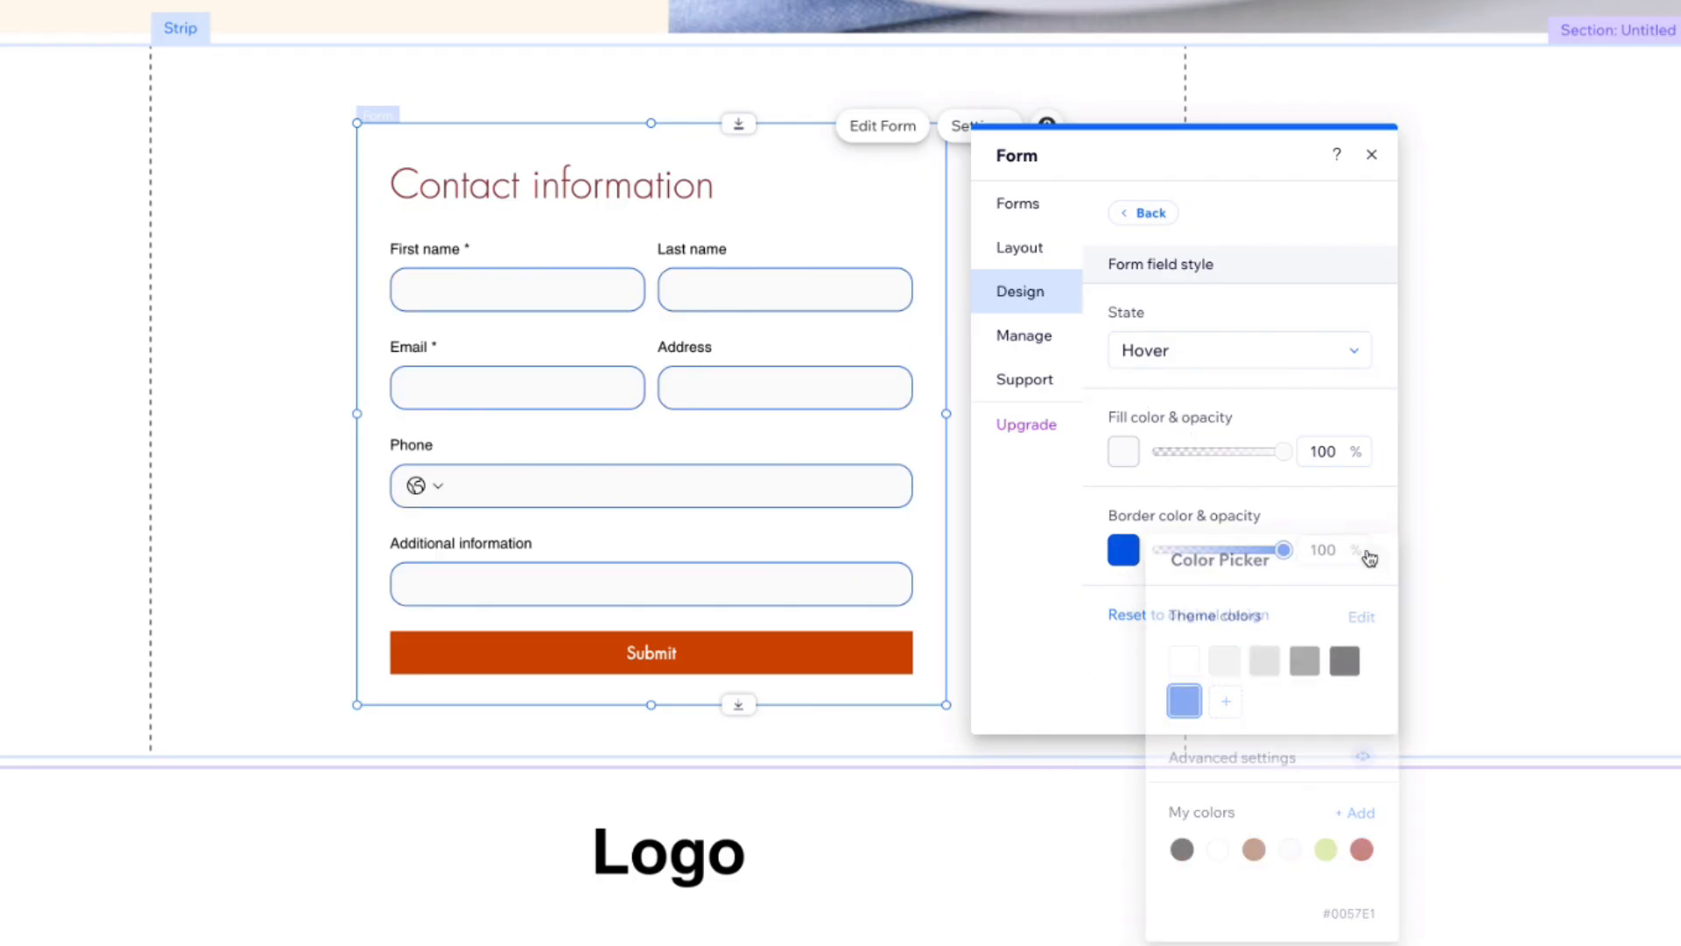
pyautogui.click(1134, 351)
pyautogui.click(1152, 388)
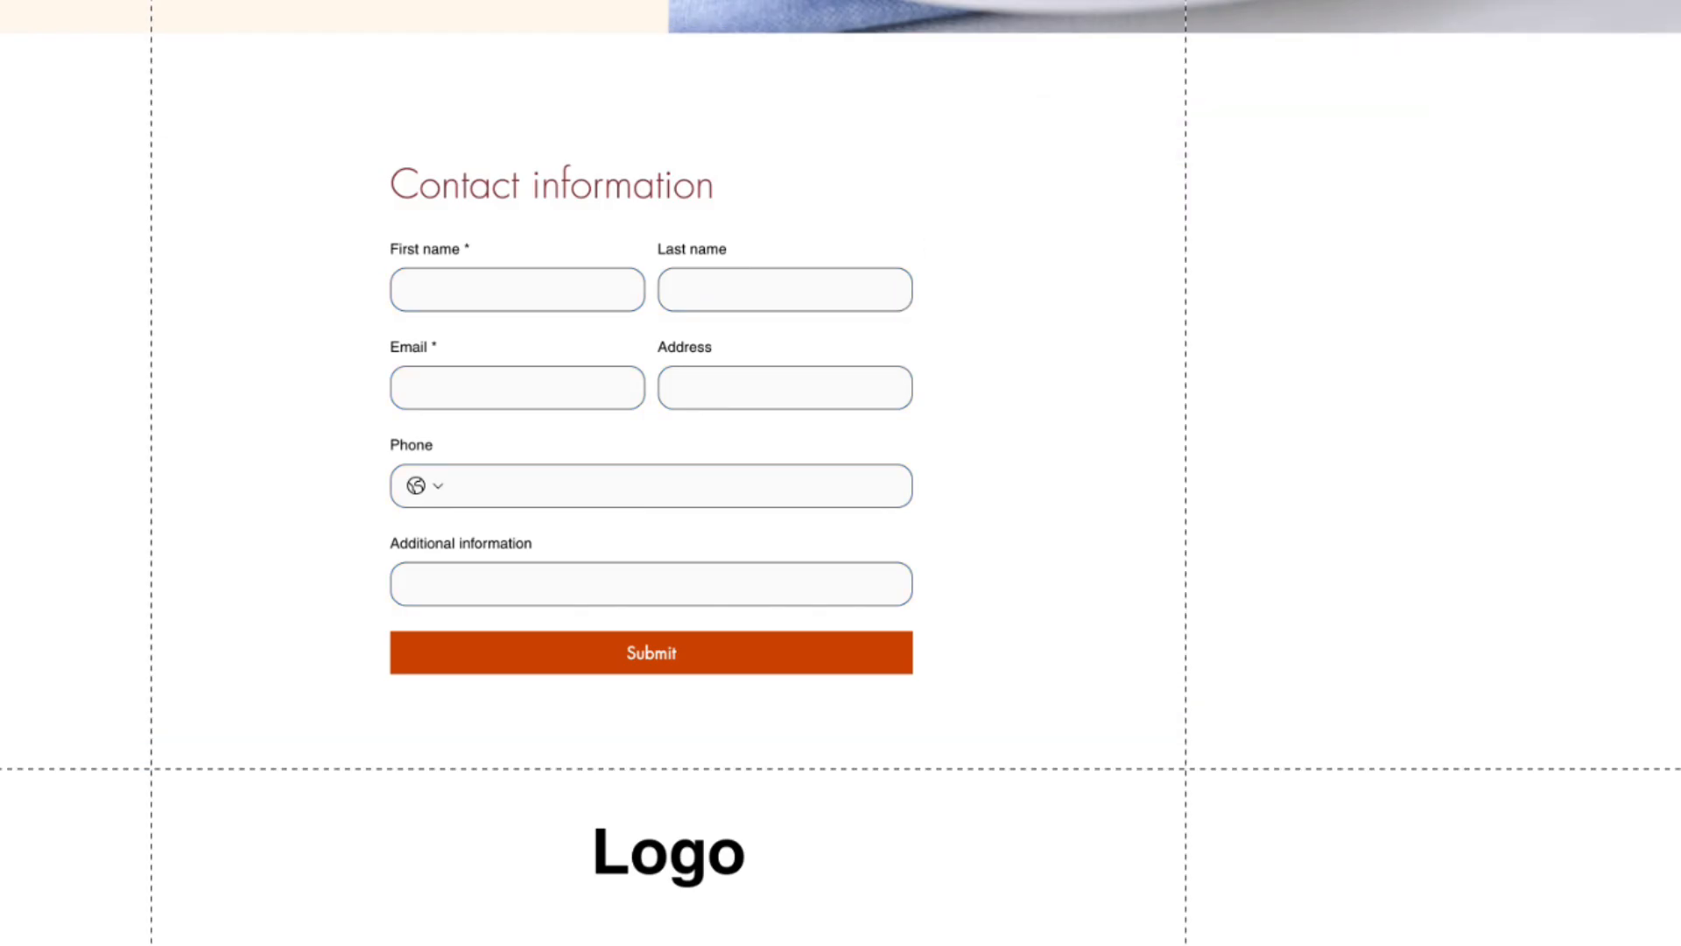
# Step: Set the form's header 1 style to Heading 6 and its colour to black
pyautogui.click(662, 301)
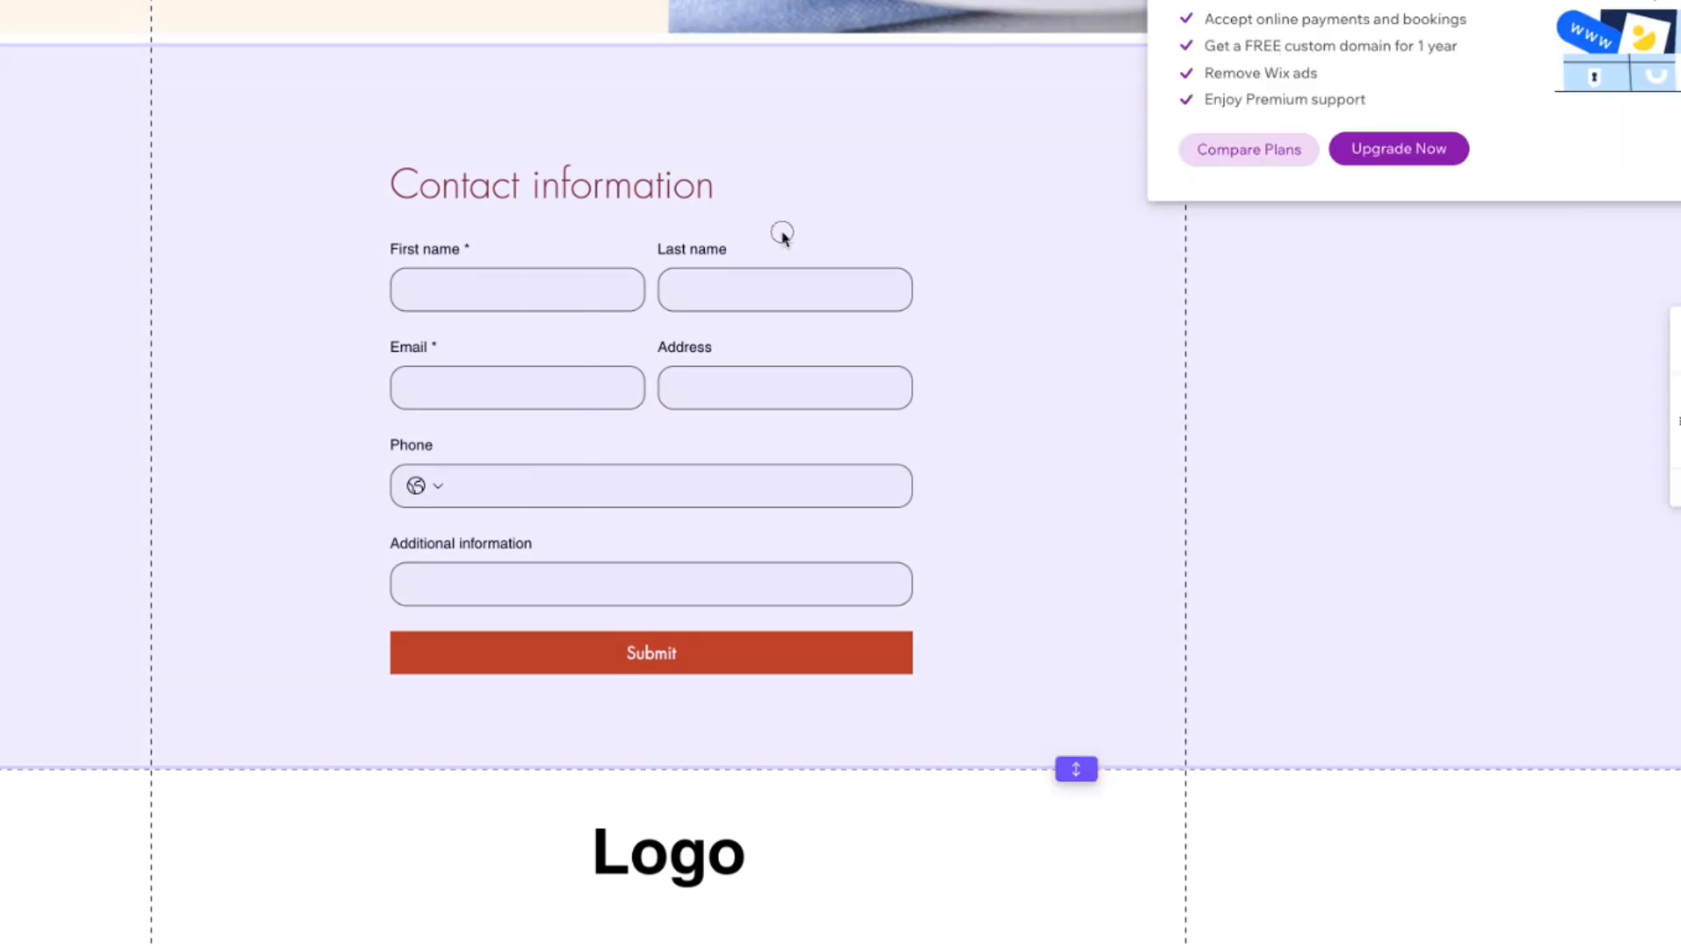
pyautogui.click(782, 232)
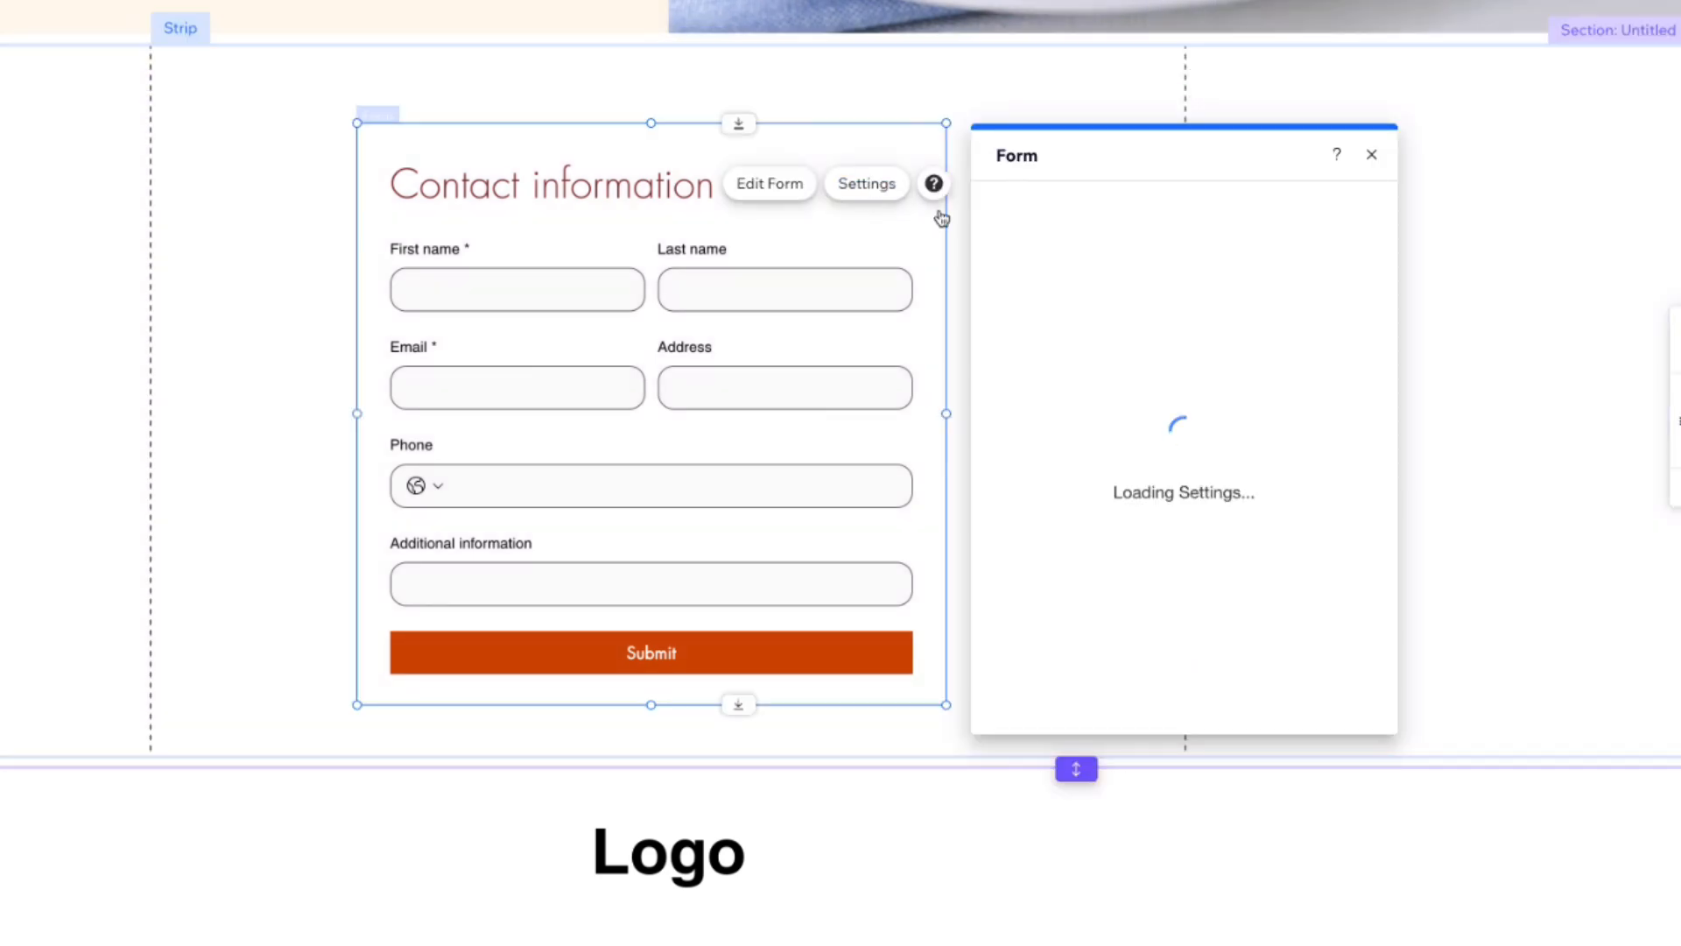
pyautogui.click(1033, 296)
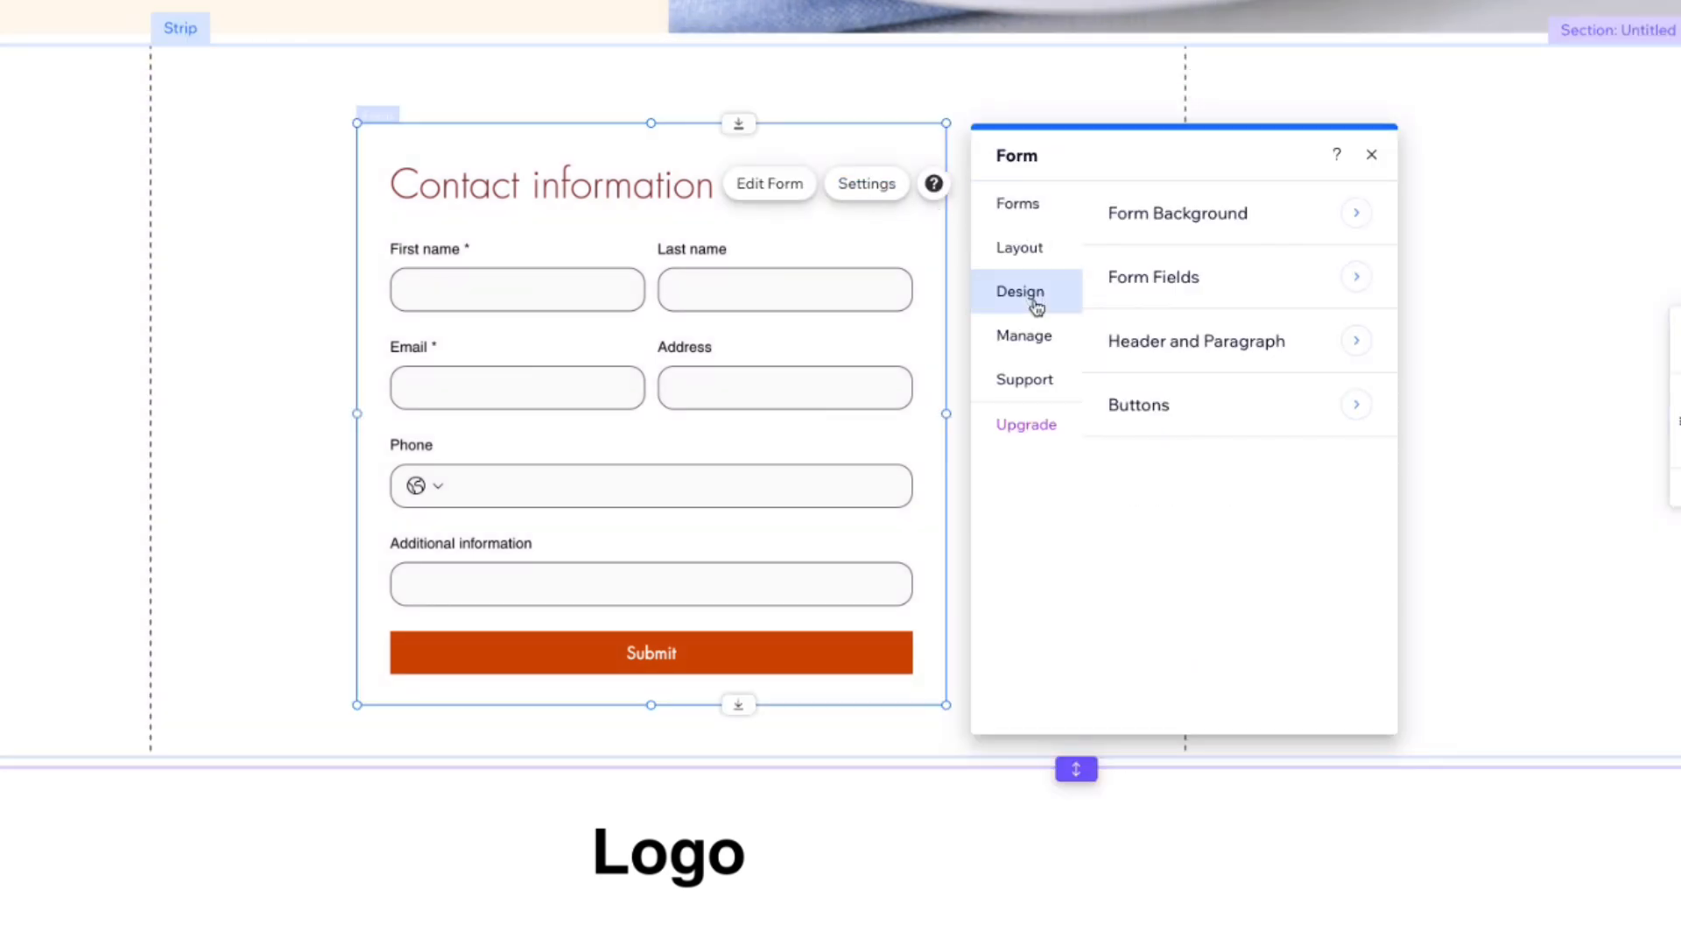
pyautogui.click(1228, 345)
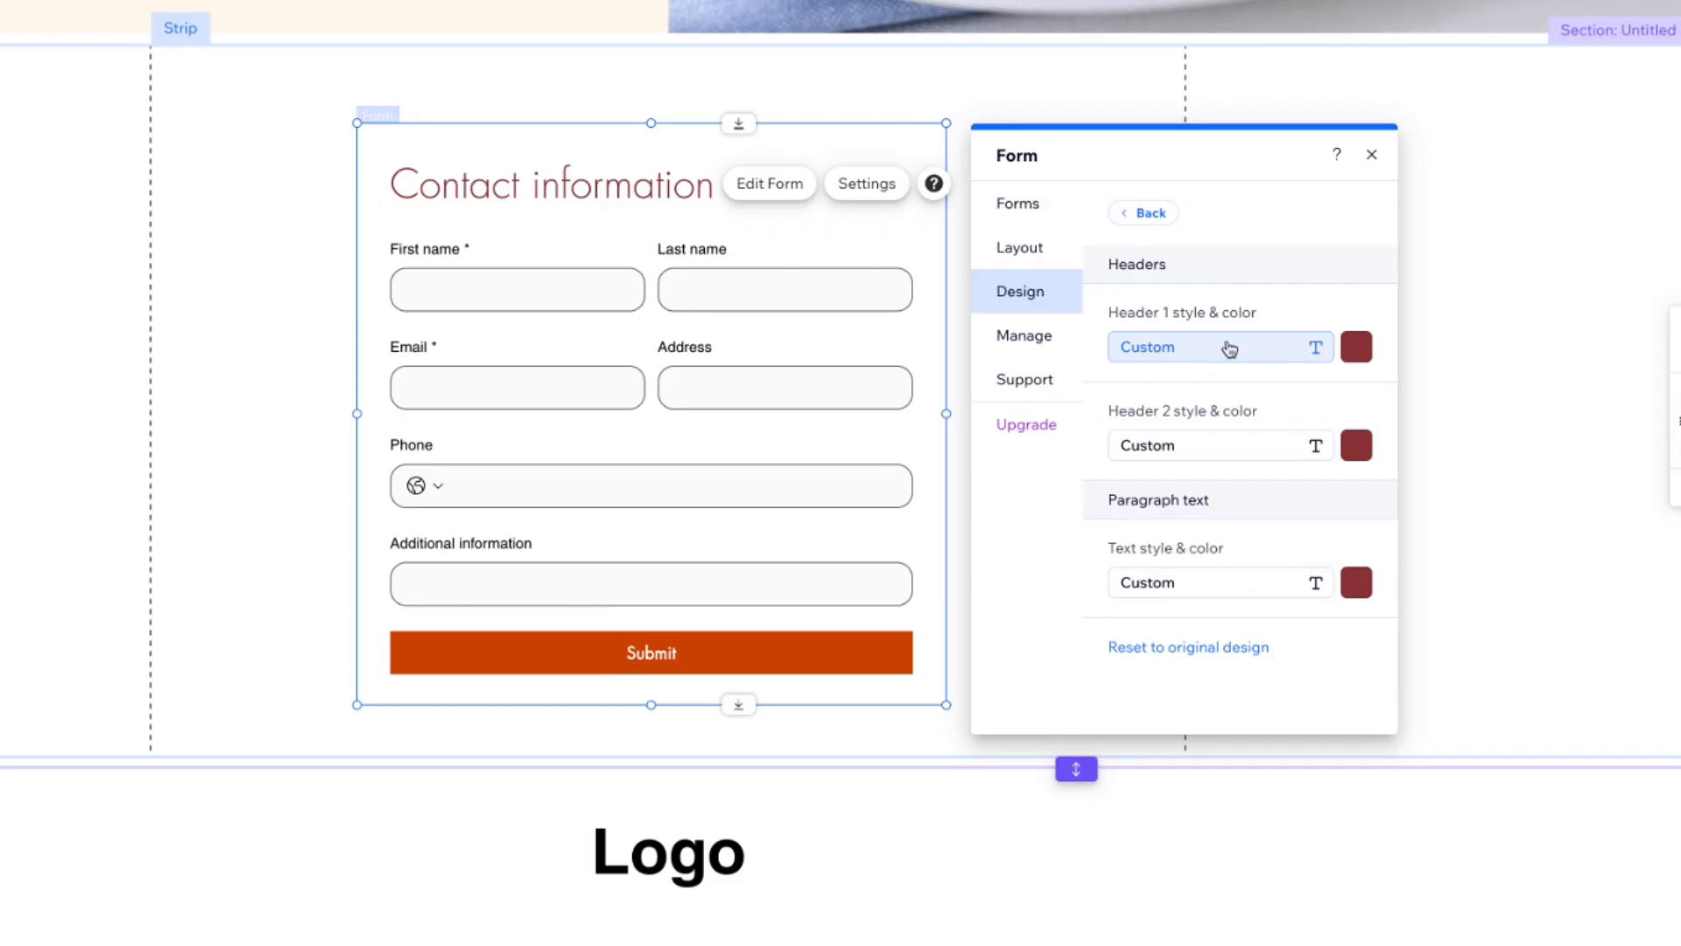
pyautogui.click(1164, 350)
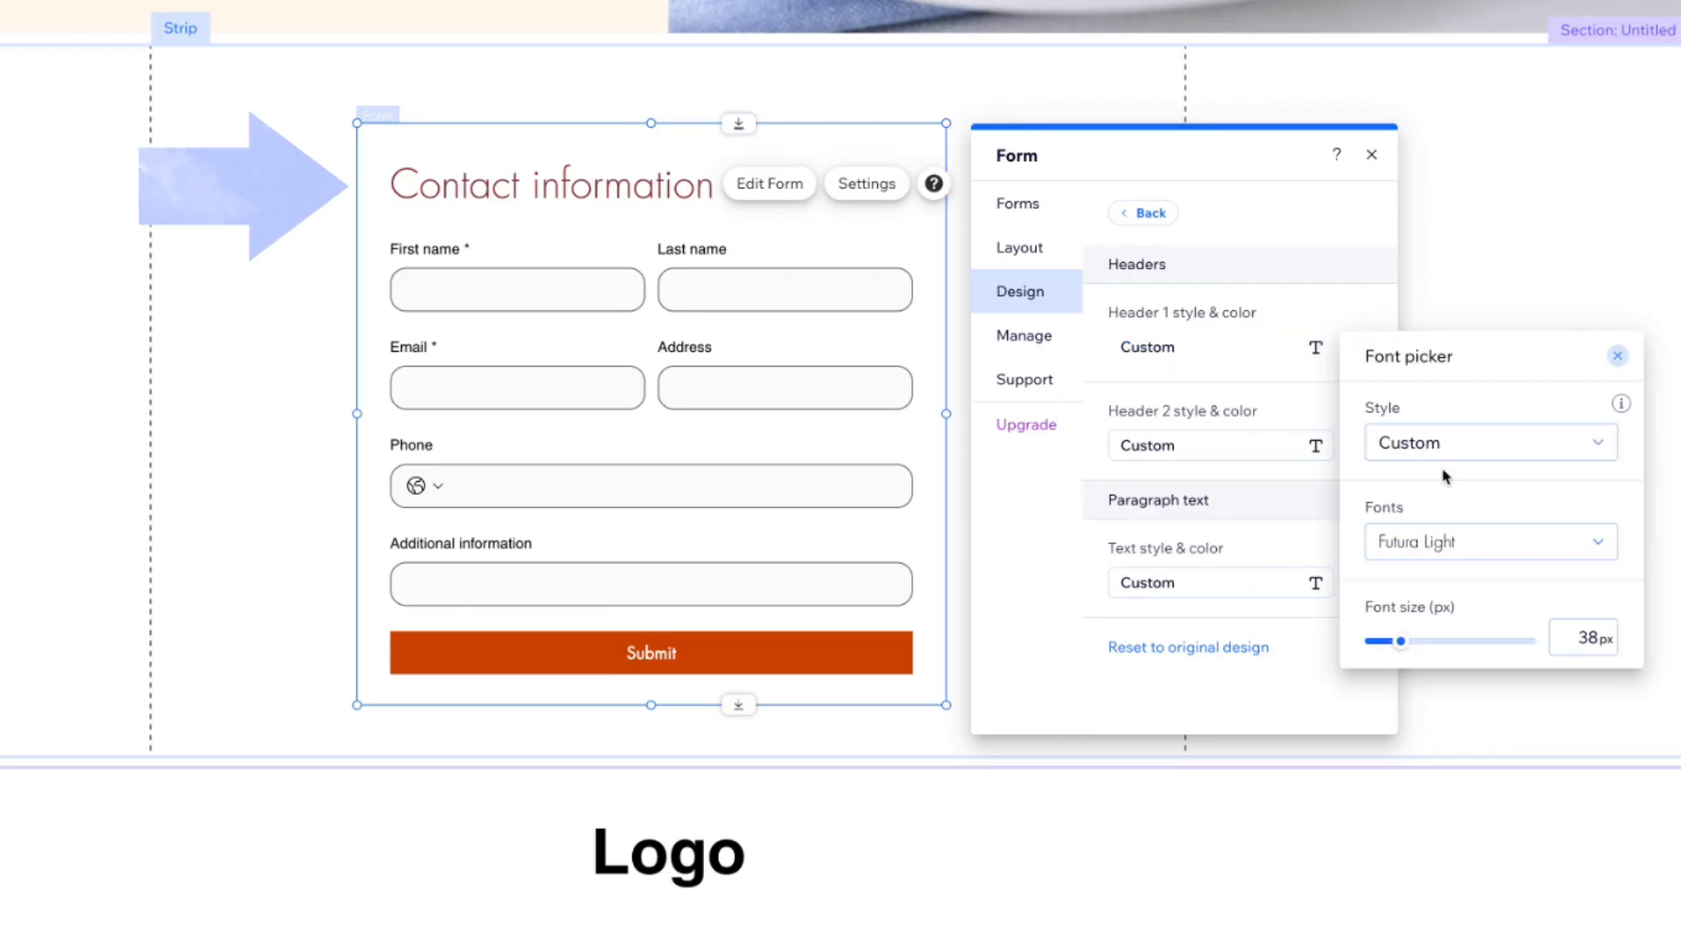
pyautogui.click(1437, 445)
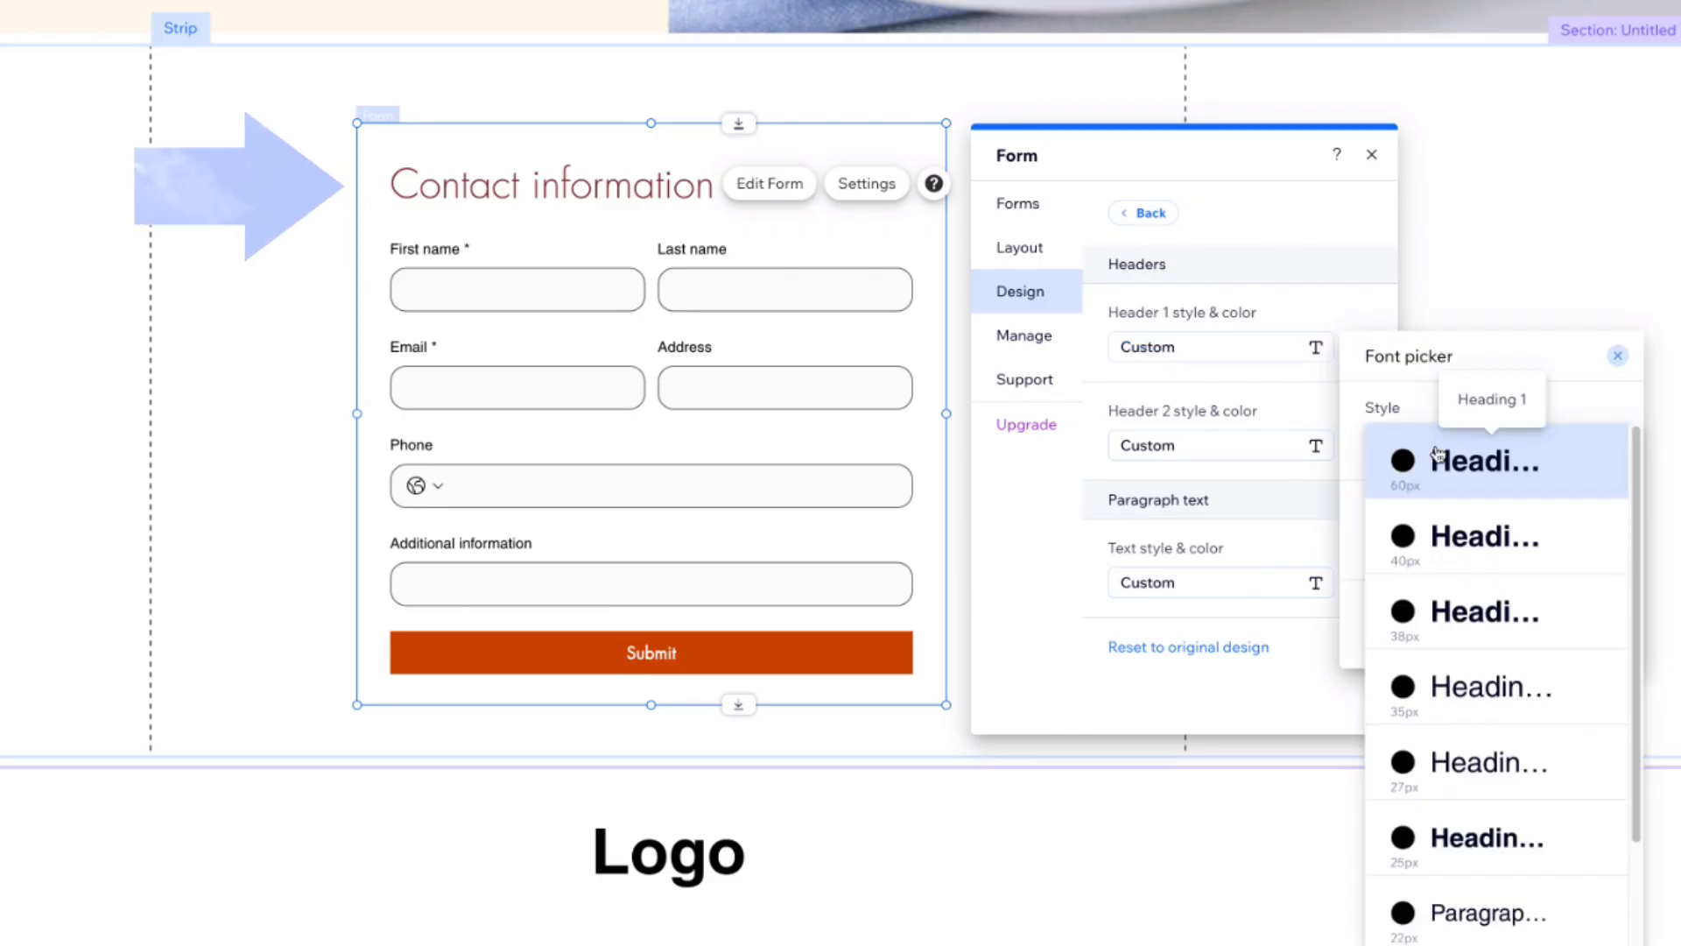
pyautogui.click(1486, 778)
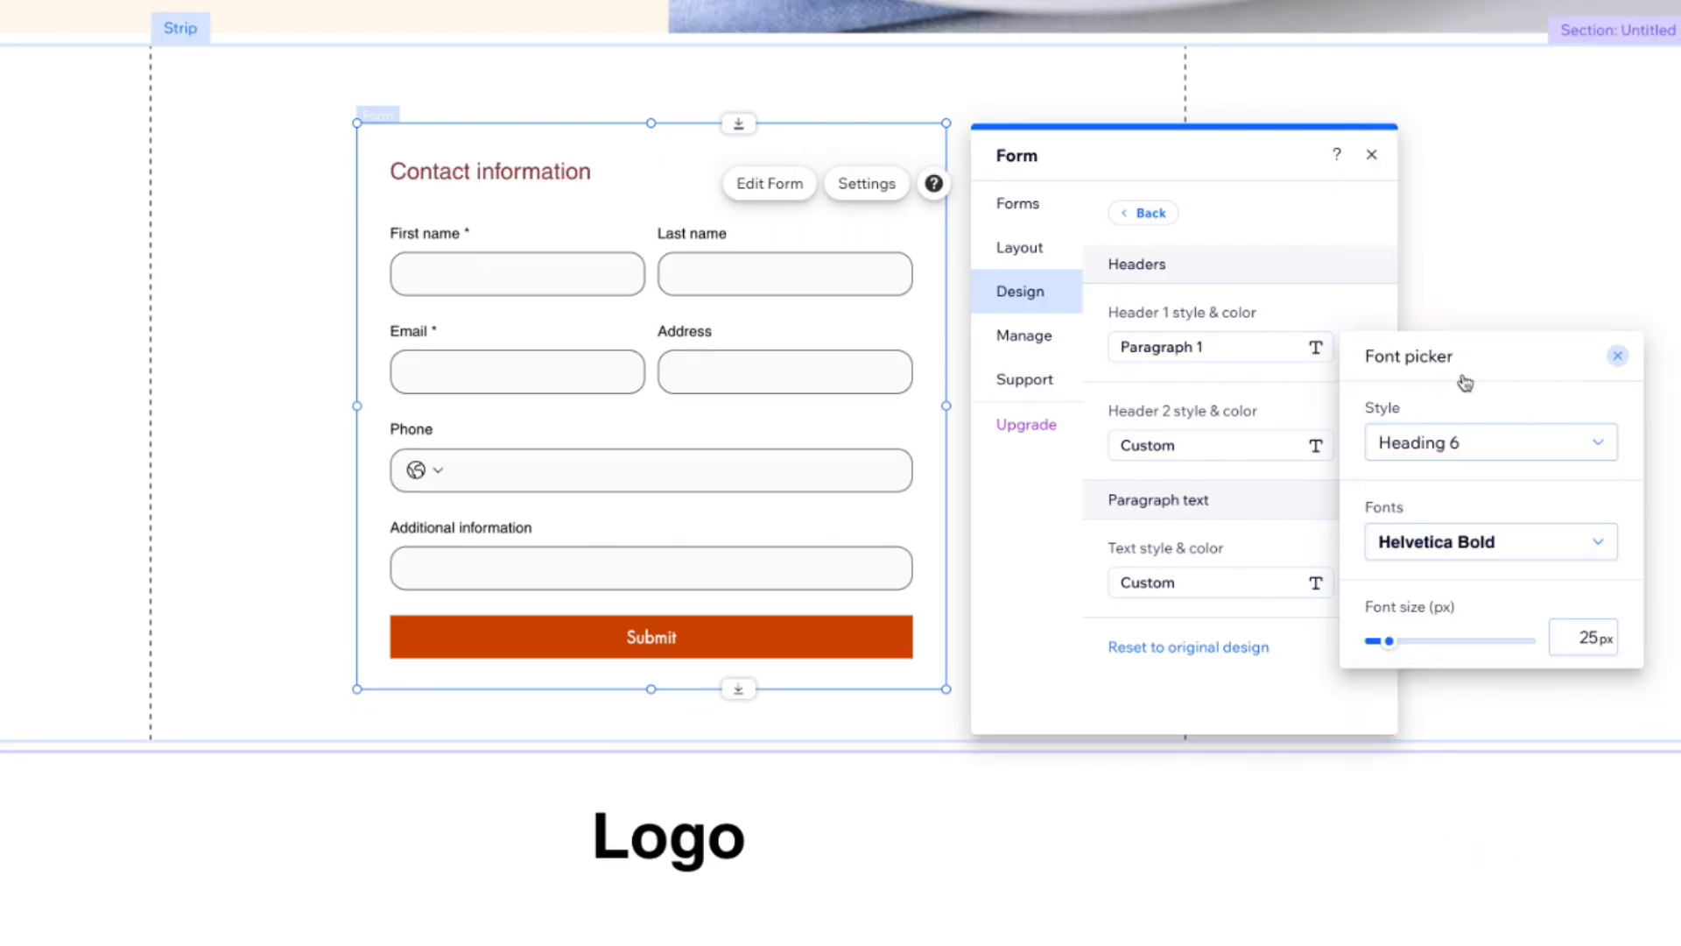
pyautogui.click(1617, 356)
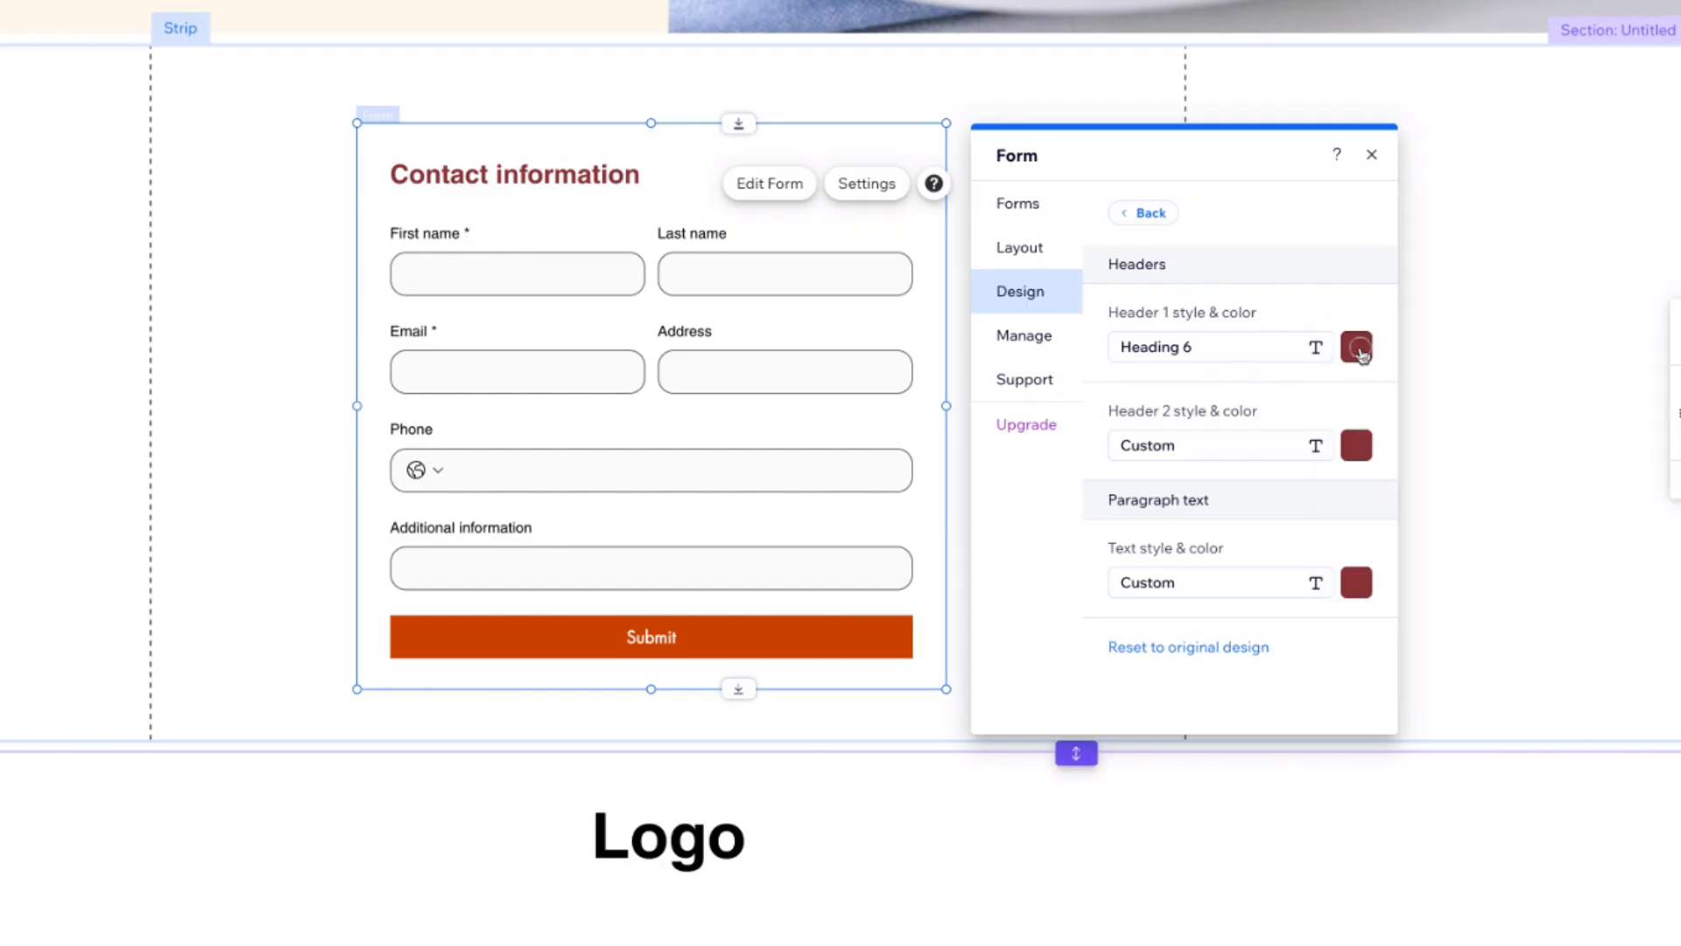
pyautogui.click(1360, 347)
pyautogui.click(1577, 457)
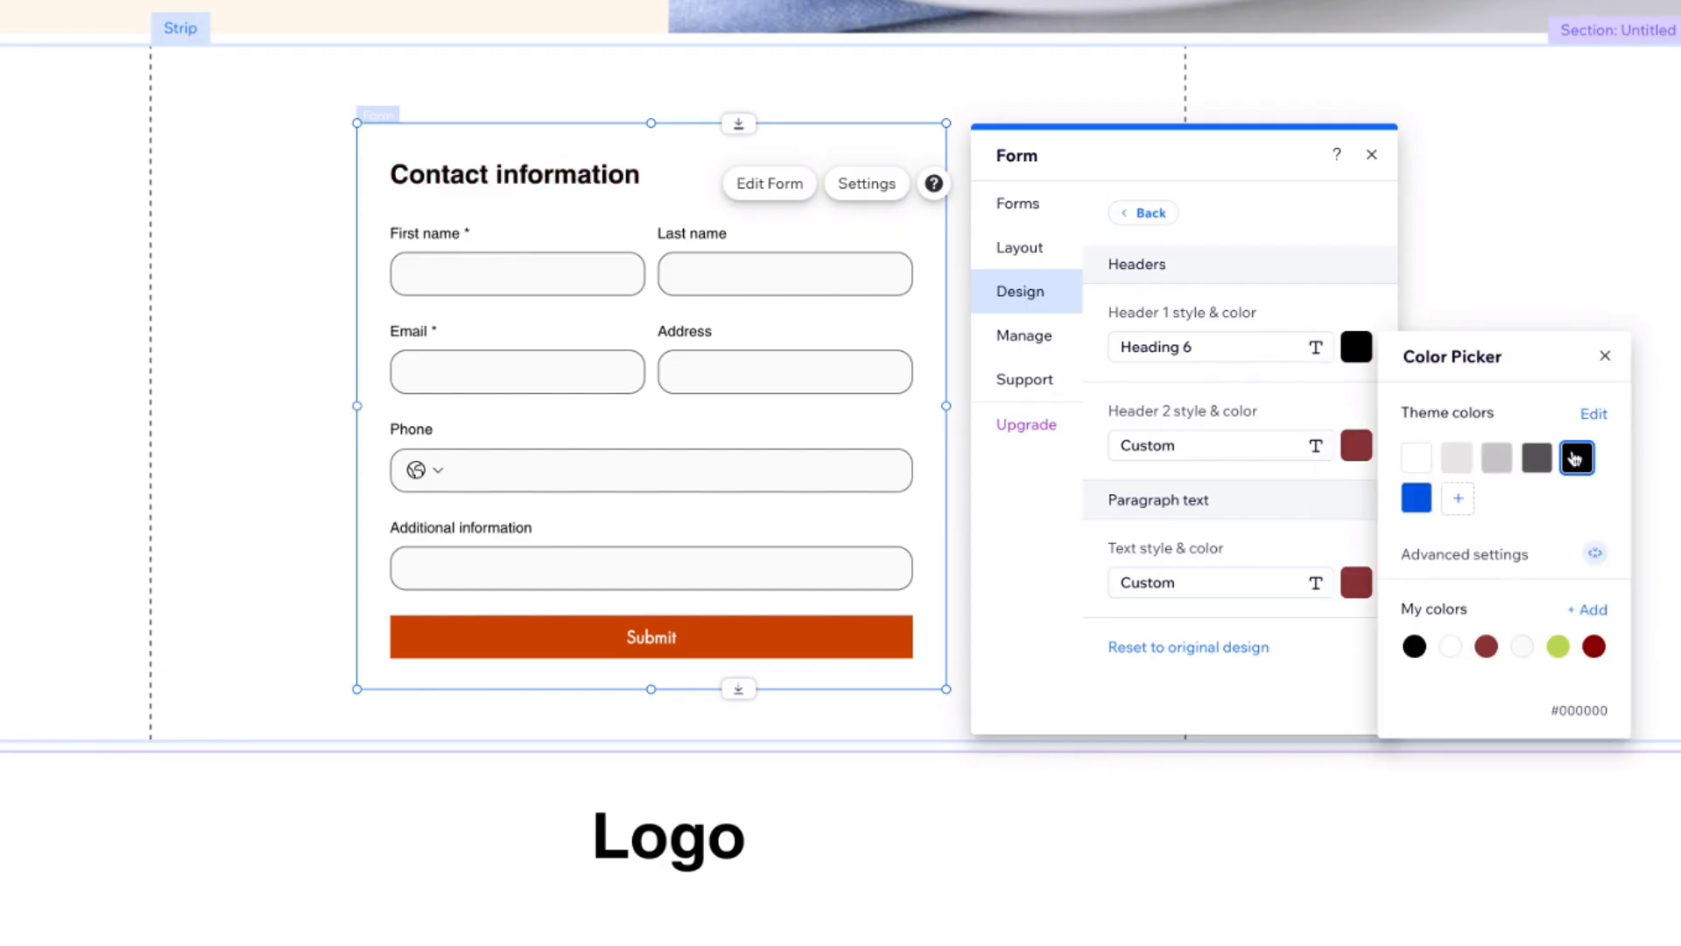
pyautogui.click(1605, 358)
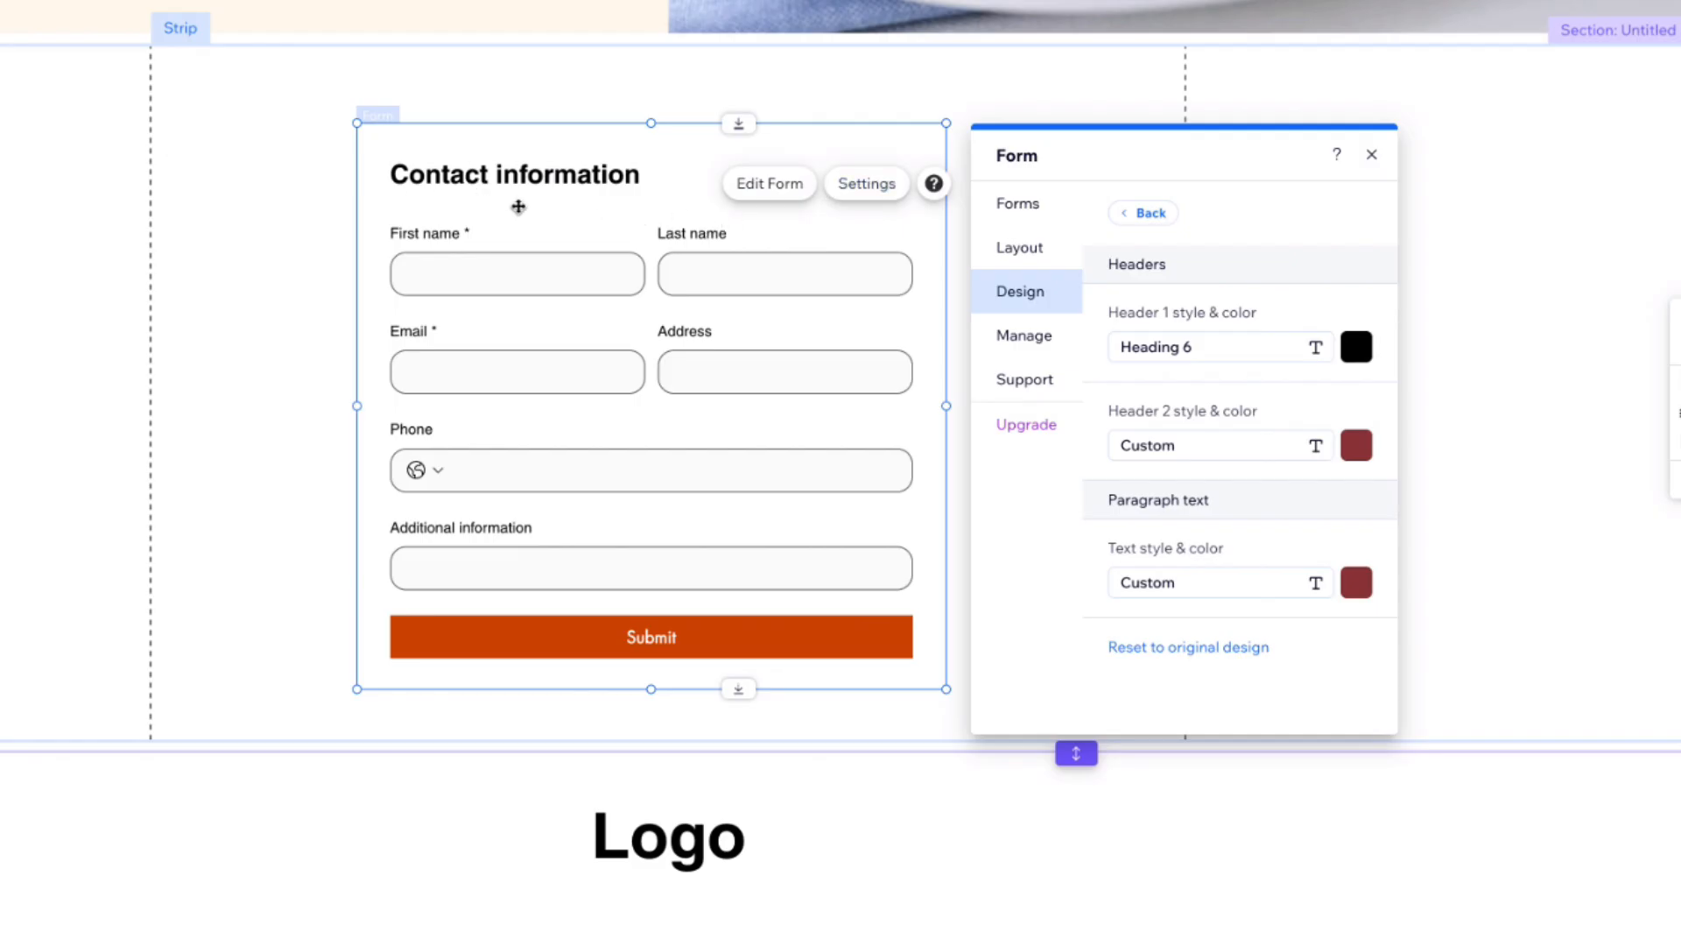
# Step: Set the header 2 style to Paragraph 2 and its colour to dark grey
pyautogui.click(1163, 448)
pyautogui.click(1430, 541)
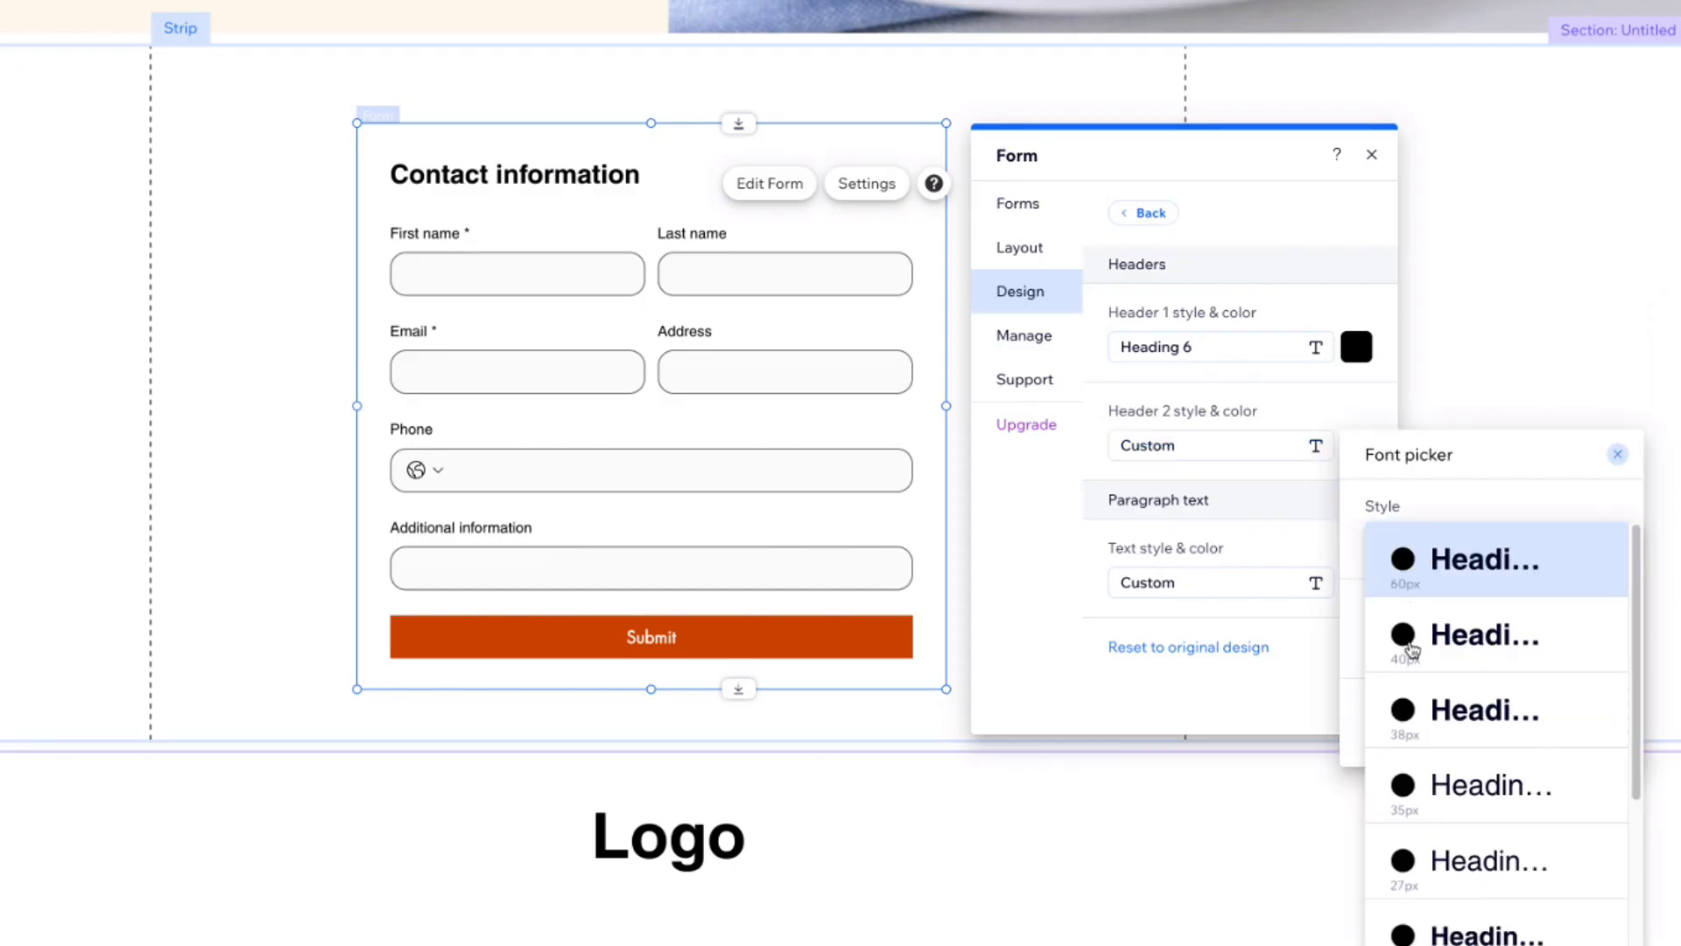
pyautogui.scroll(-3, 1416, 661)
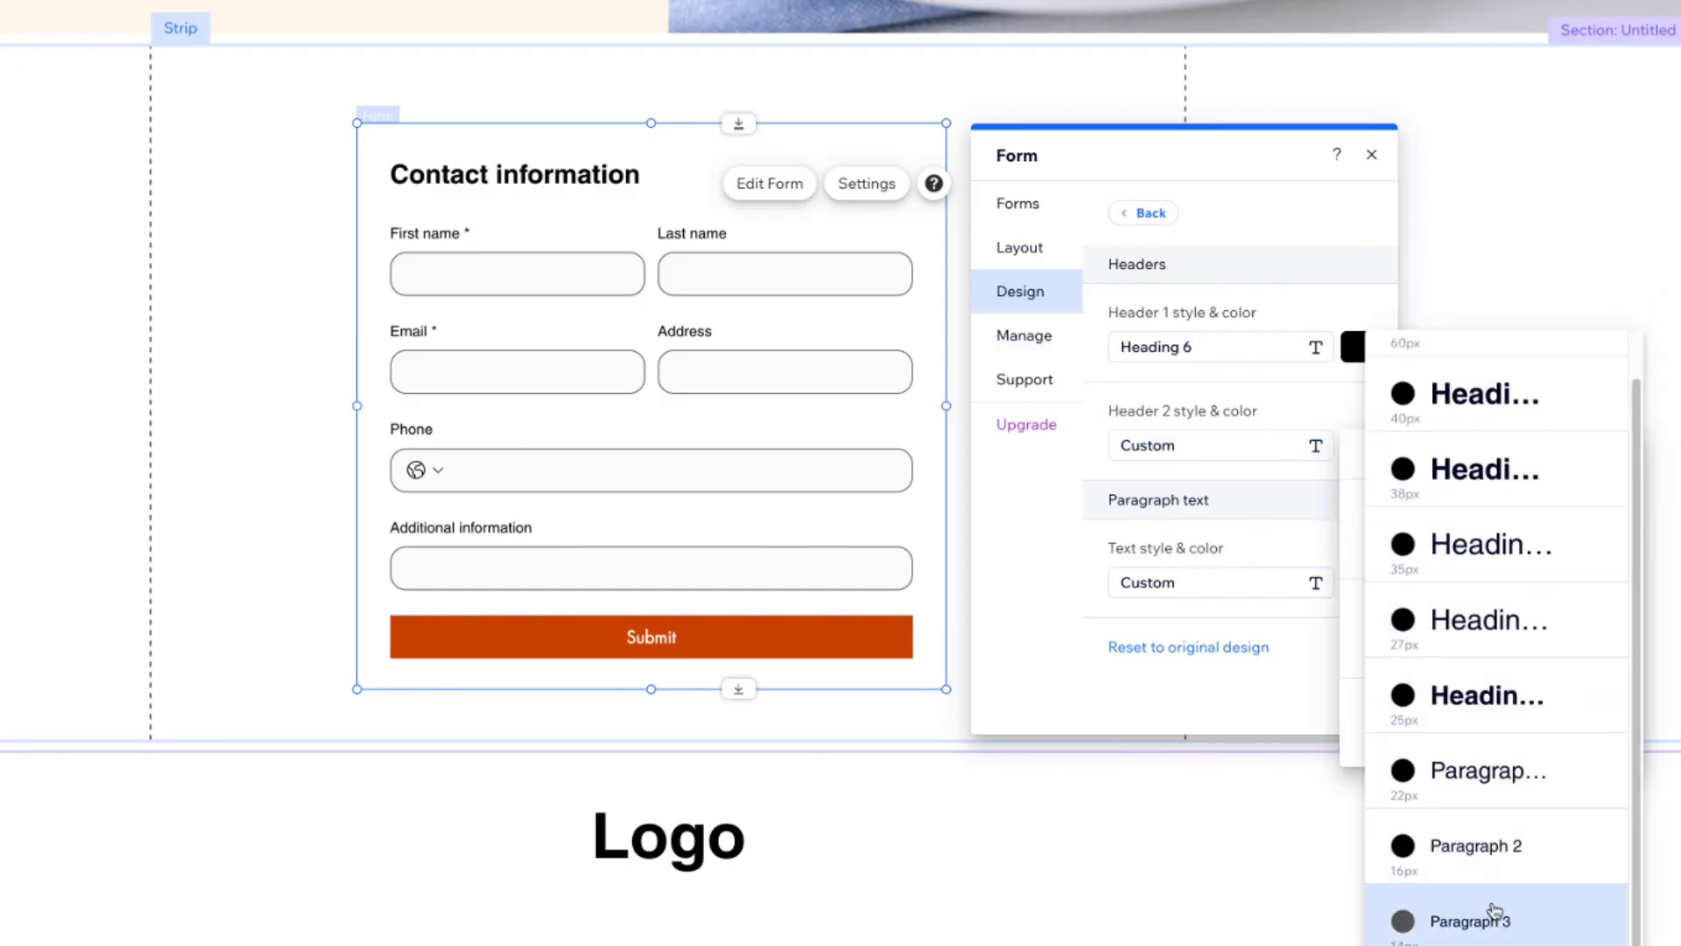
pyautogui.click(1486, 847)
pyautogui.click(1618, 454)
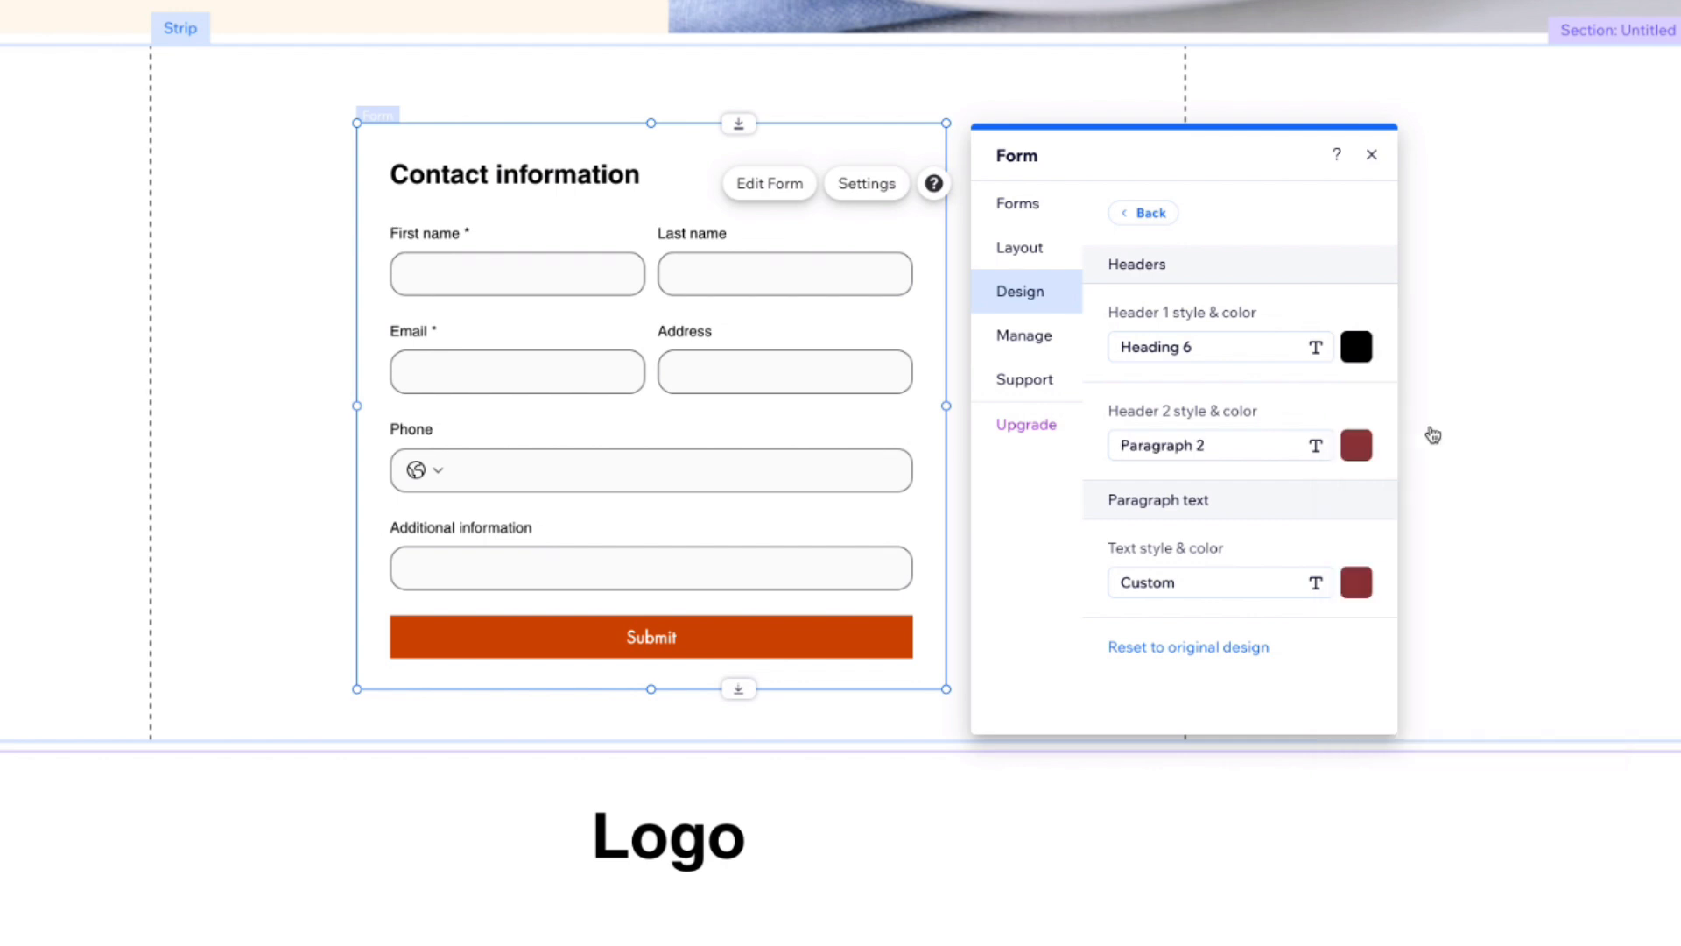
pyautogui.click(1357, 446)
pyautogui.click(1537, 556)
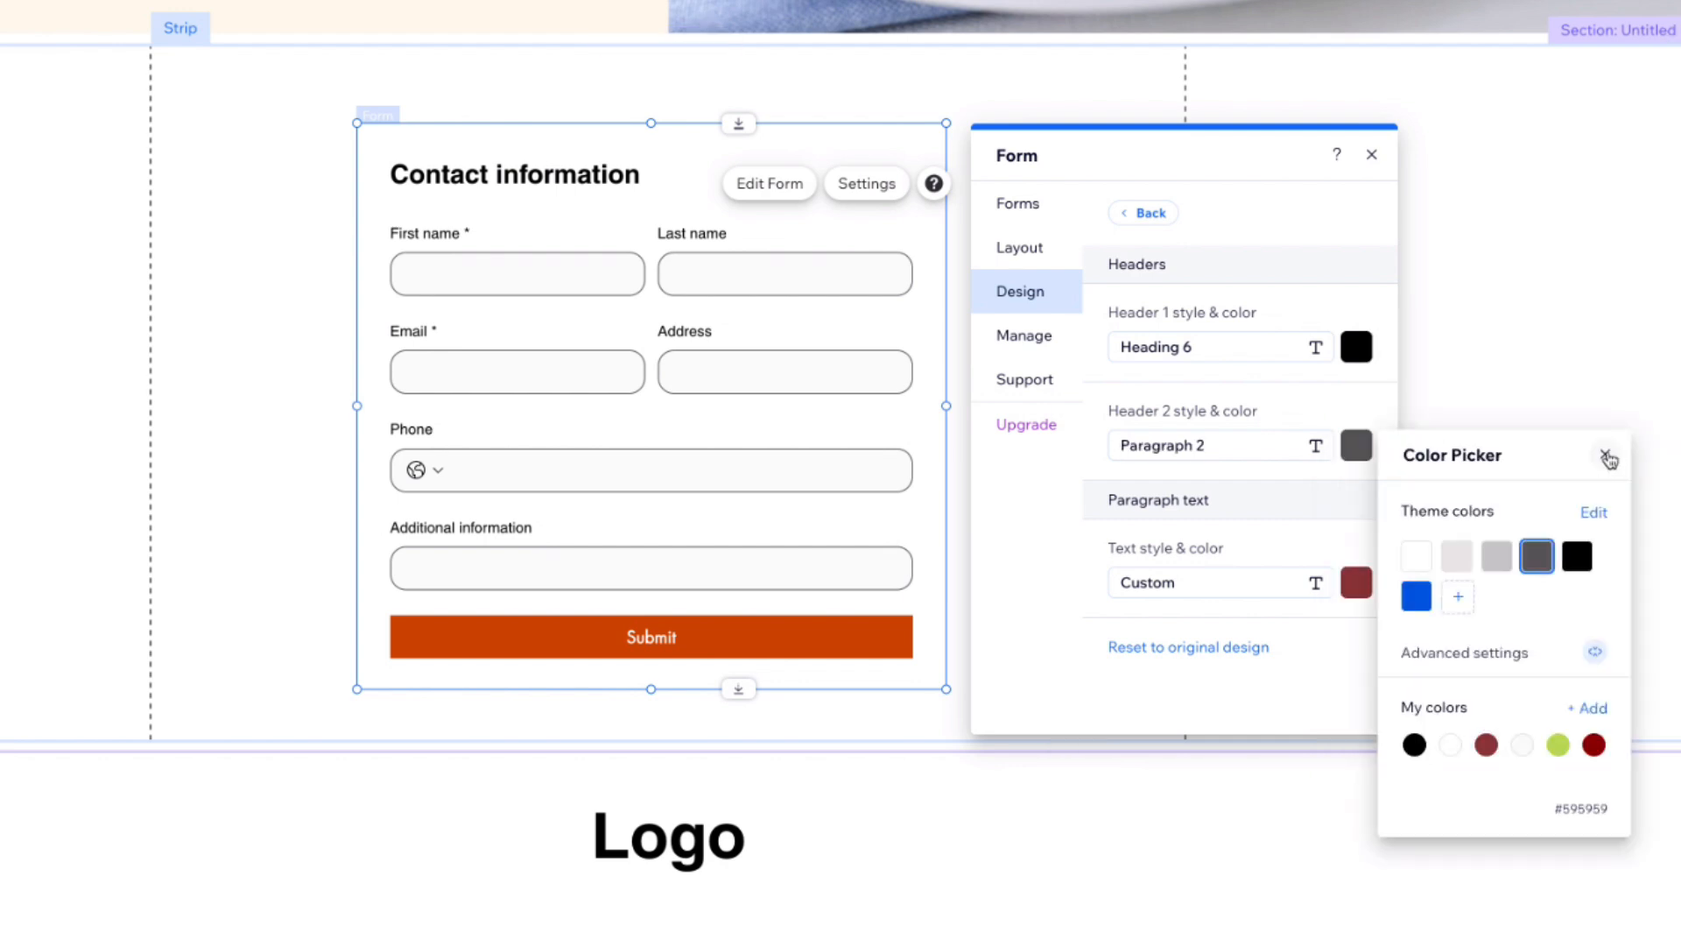
pyautogui.click(1605, 453)
# Step: Set the form's paragraph text style to Paragraph 2 and its colour to dark grey
pyautogui.click(1188, 586)
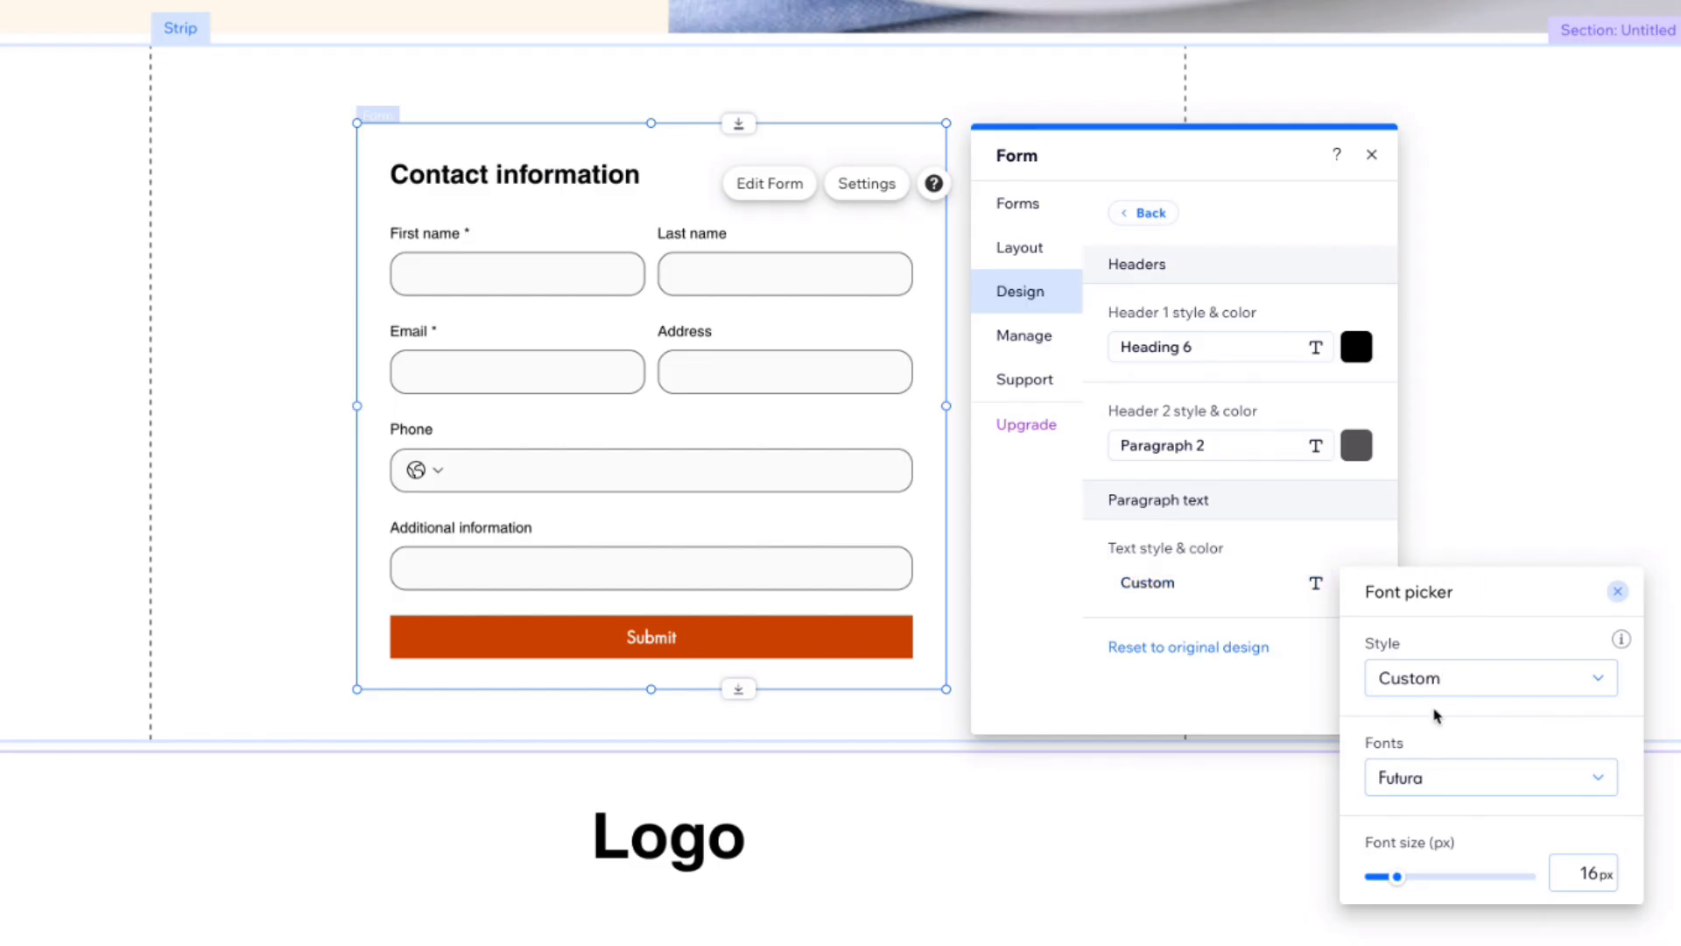
pyautogui.click(1611, 676)
pyautogui.click(1460, 850)
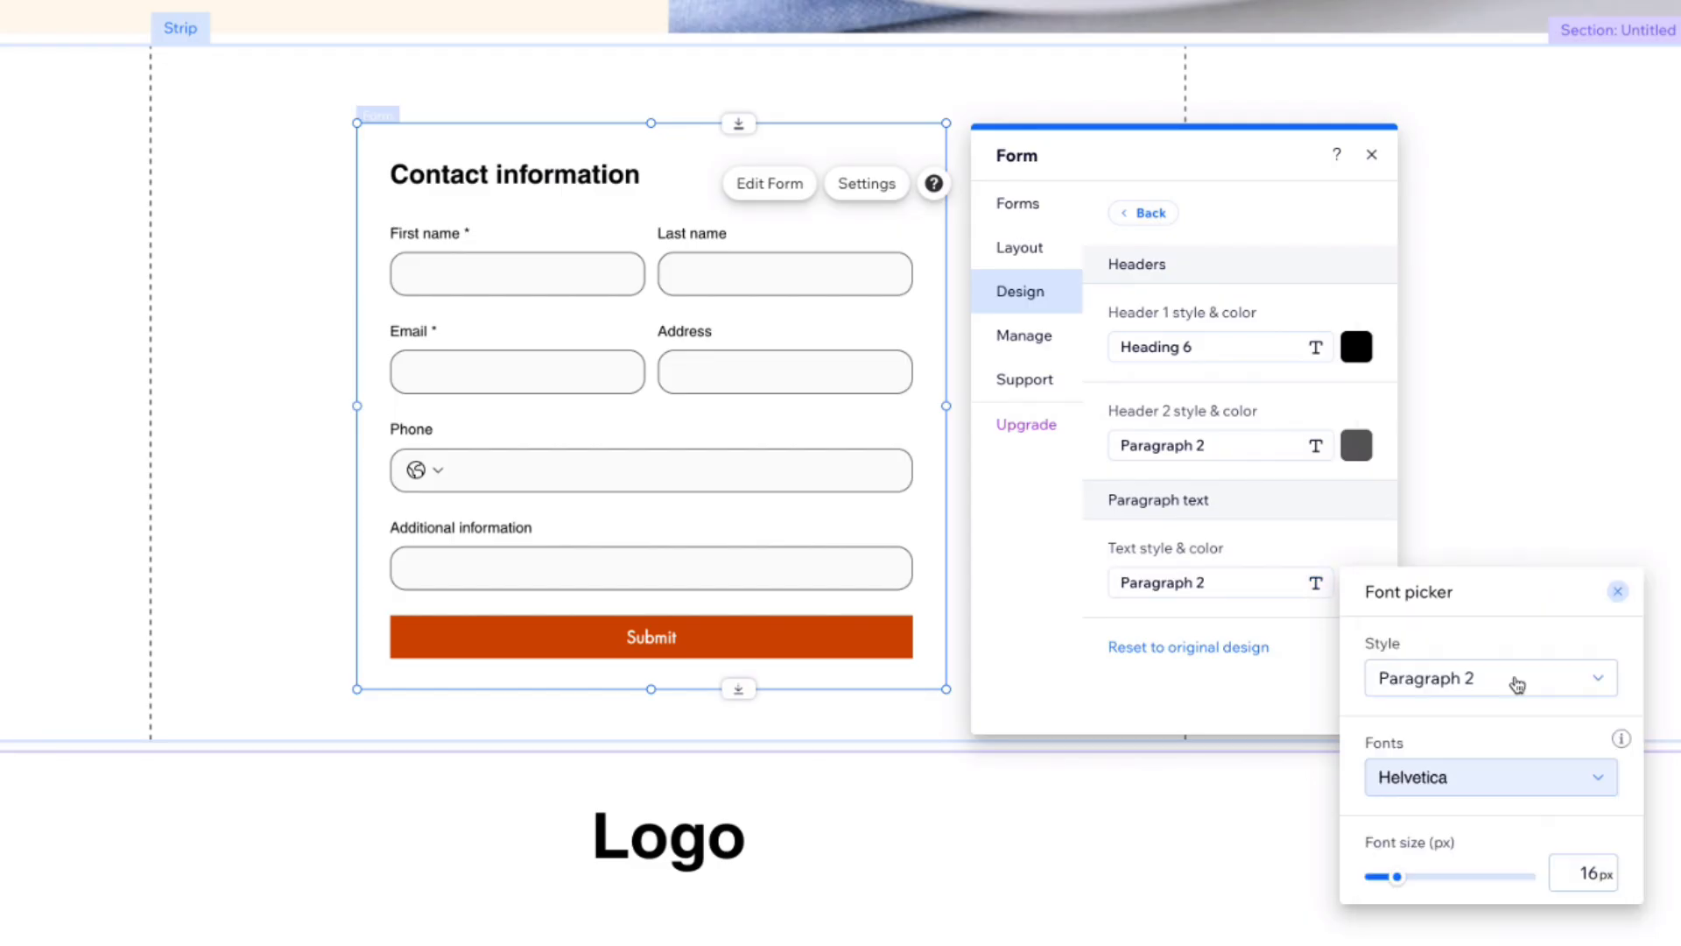
pyautogui.click(1616, 593)
pyautogui.click(1356, 583)
pyautogui.click(1537, 690)
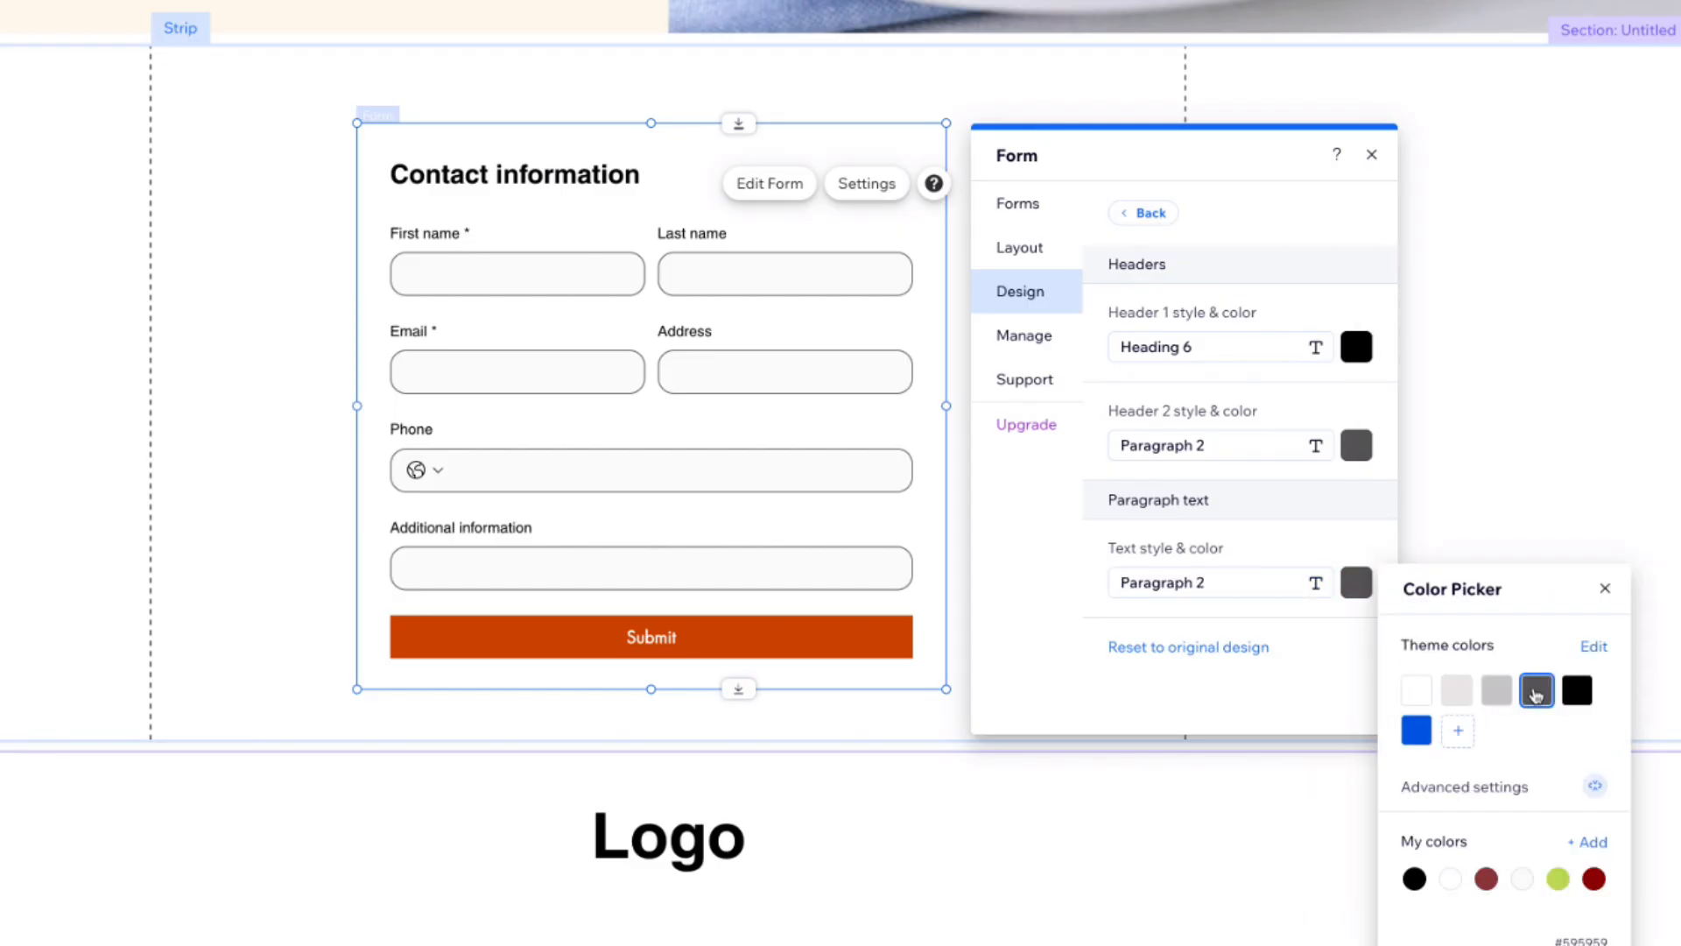
pyautogui.click(1612, 591)
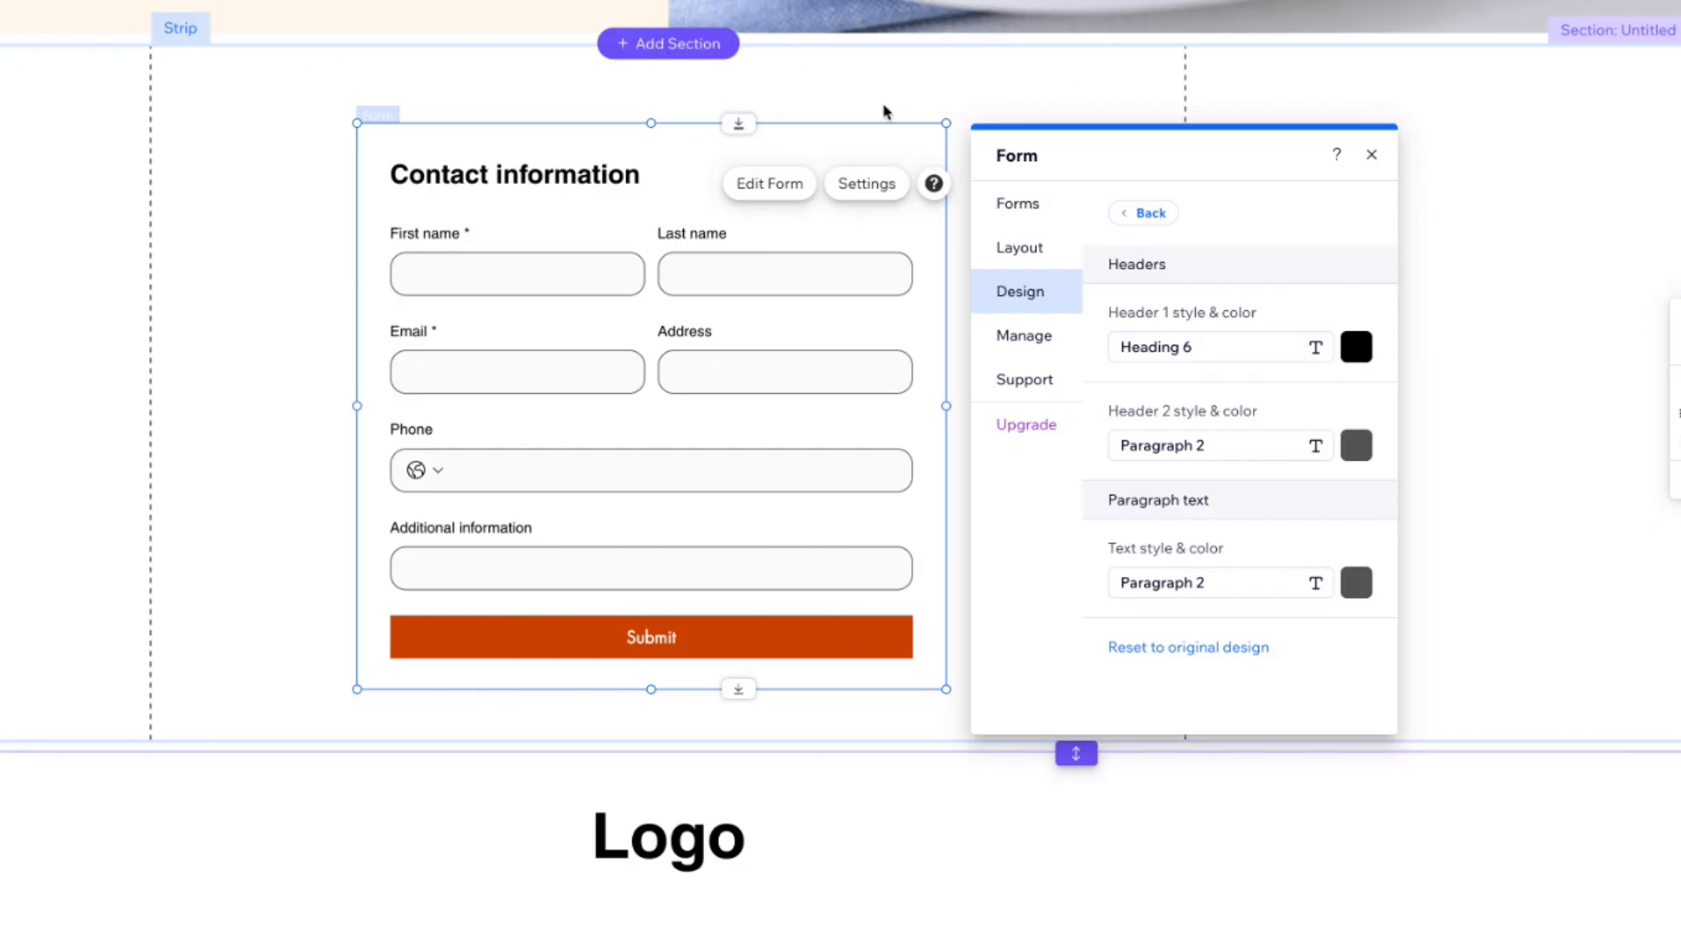
# Step: Nudge the contact form slightly upward within its section
pyautogui.moveTo(677, 156); pyautogui.dragTo(678, 149)
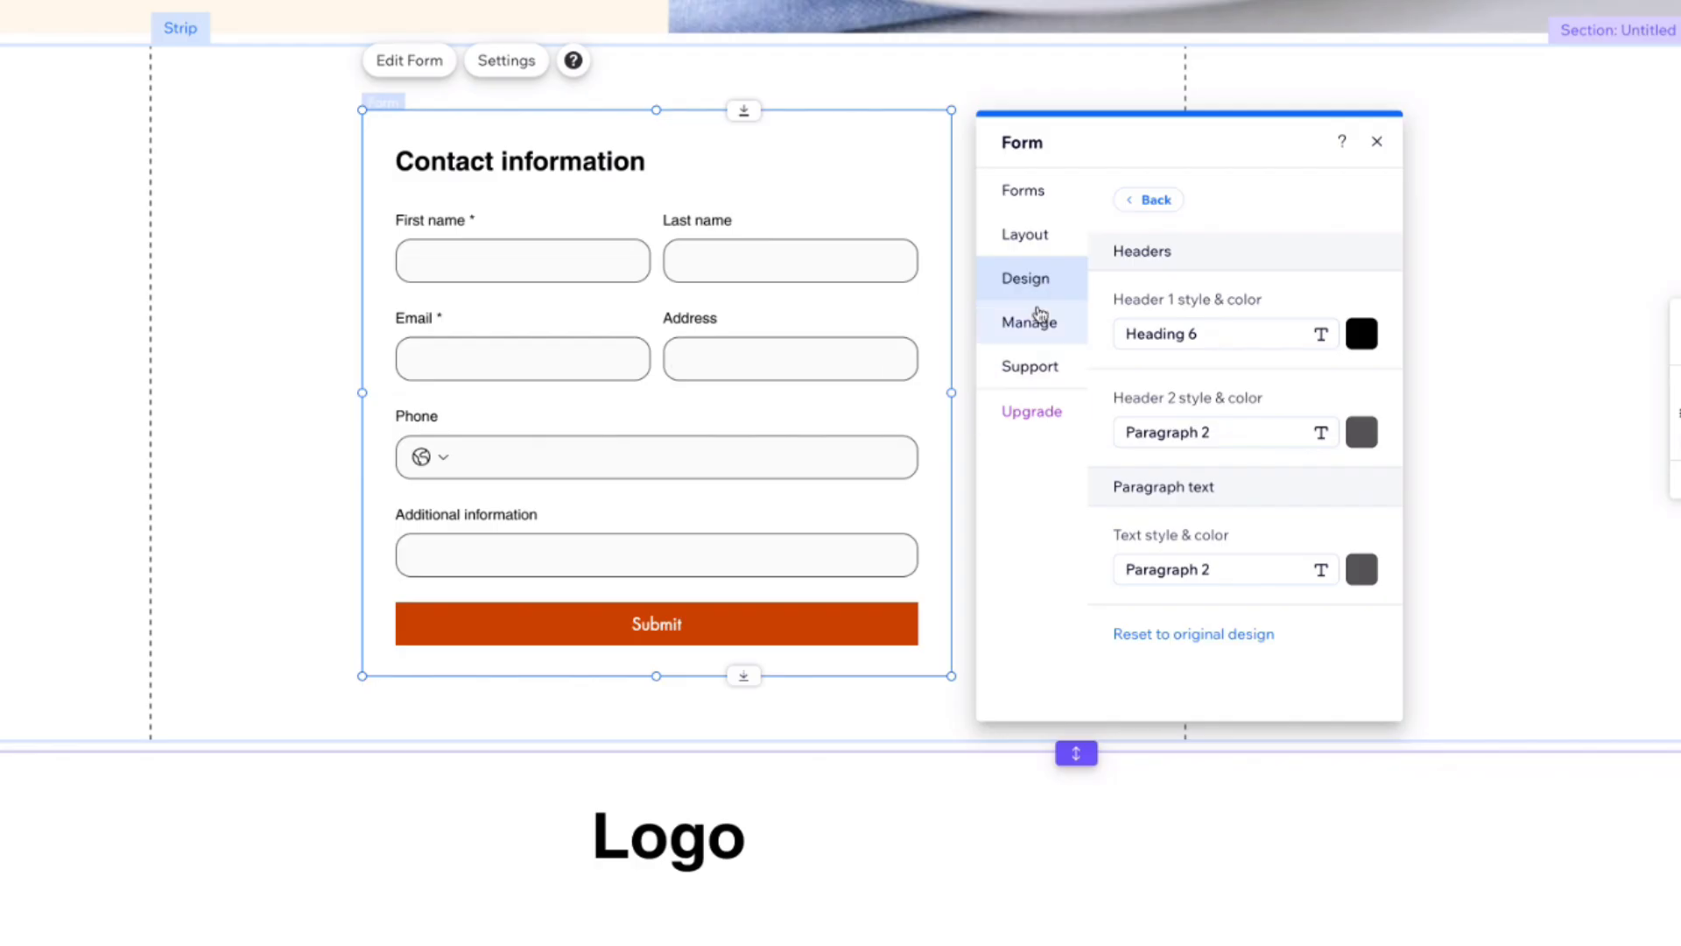
pyautogui.click(1144, 204)
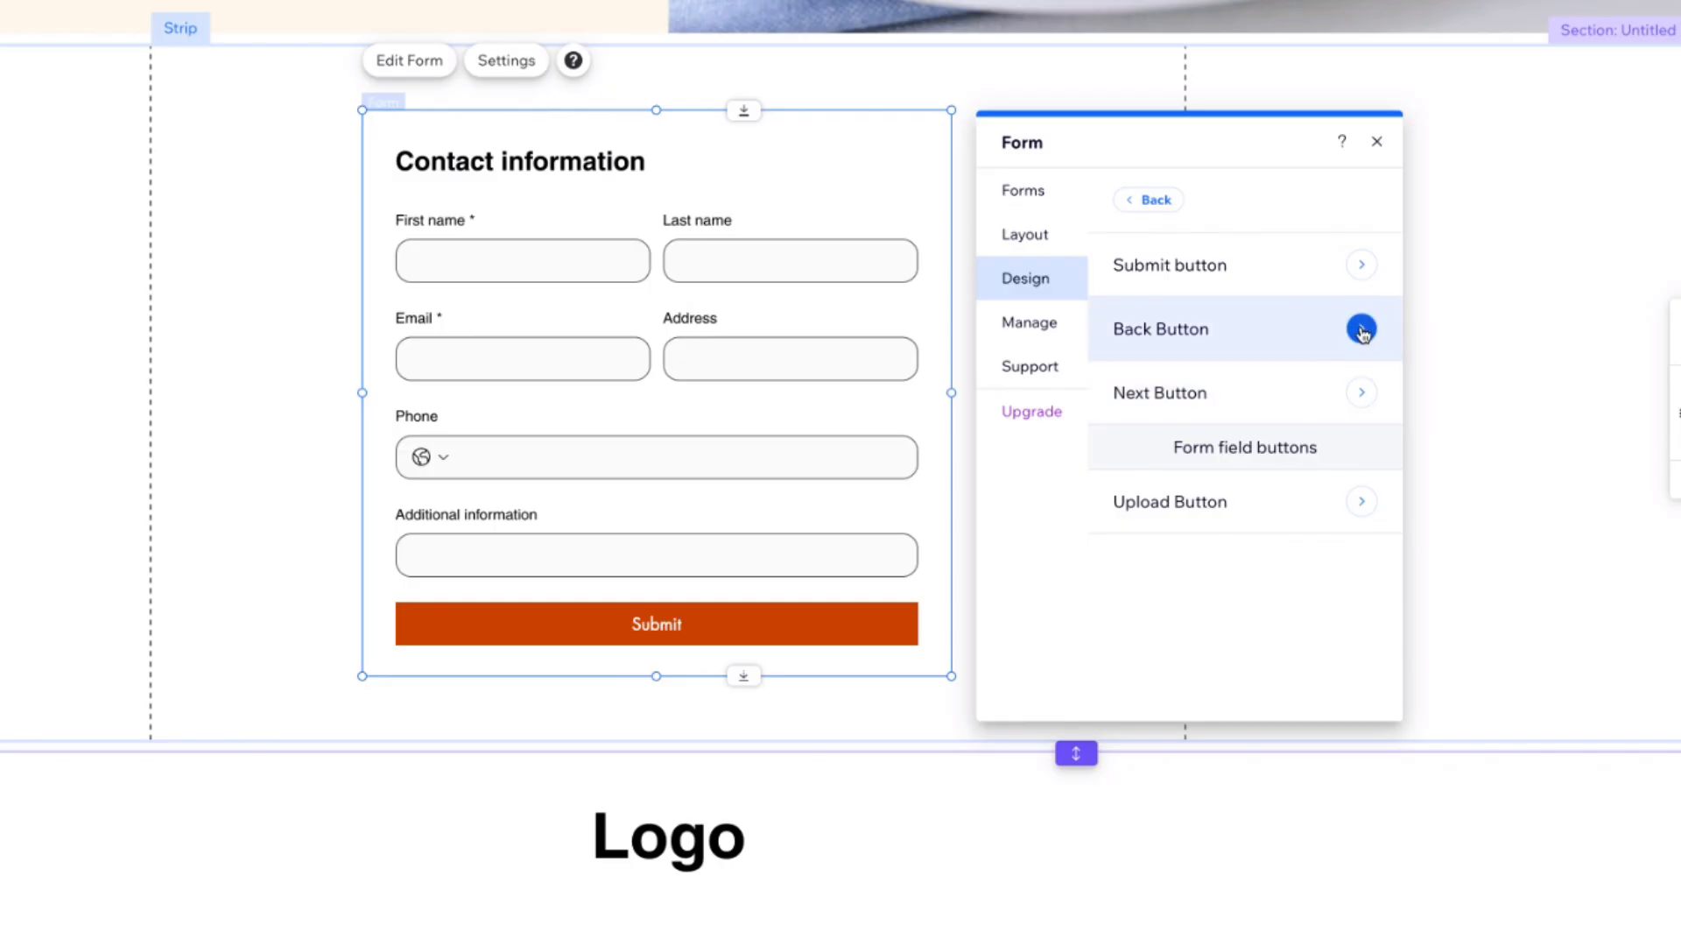
# Step: Set the submit button colour to blue and its corner radius to 15 px
pyautogui.click(1362, 392)
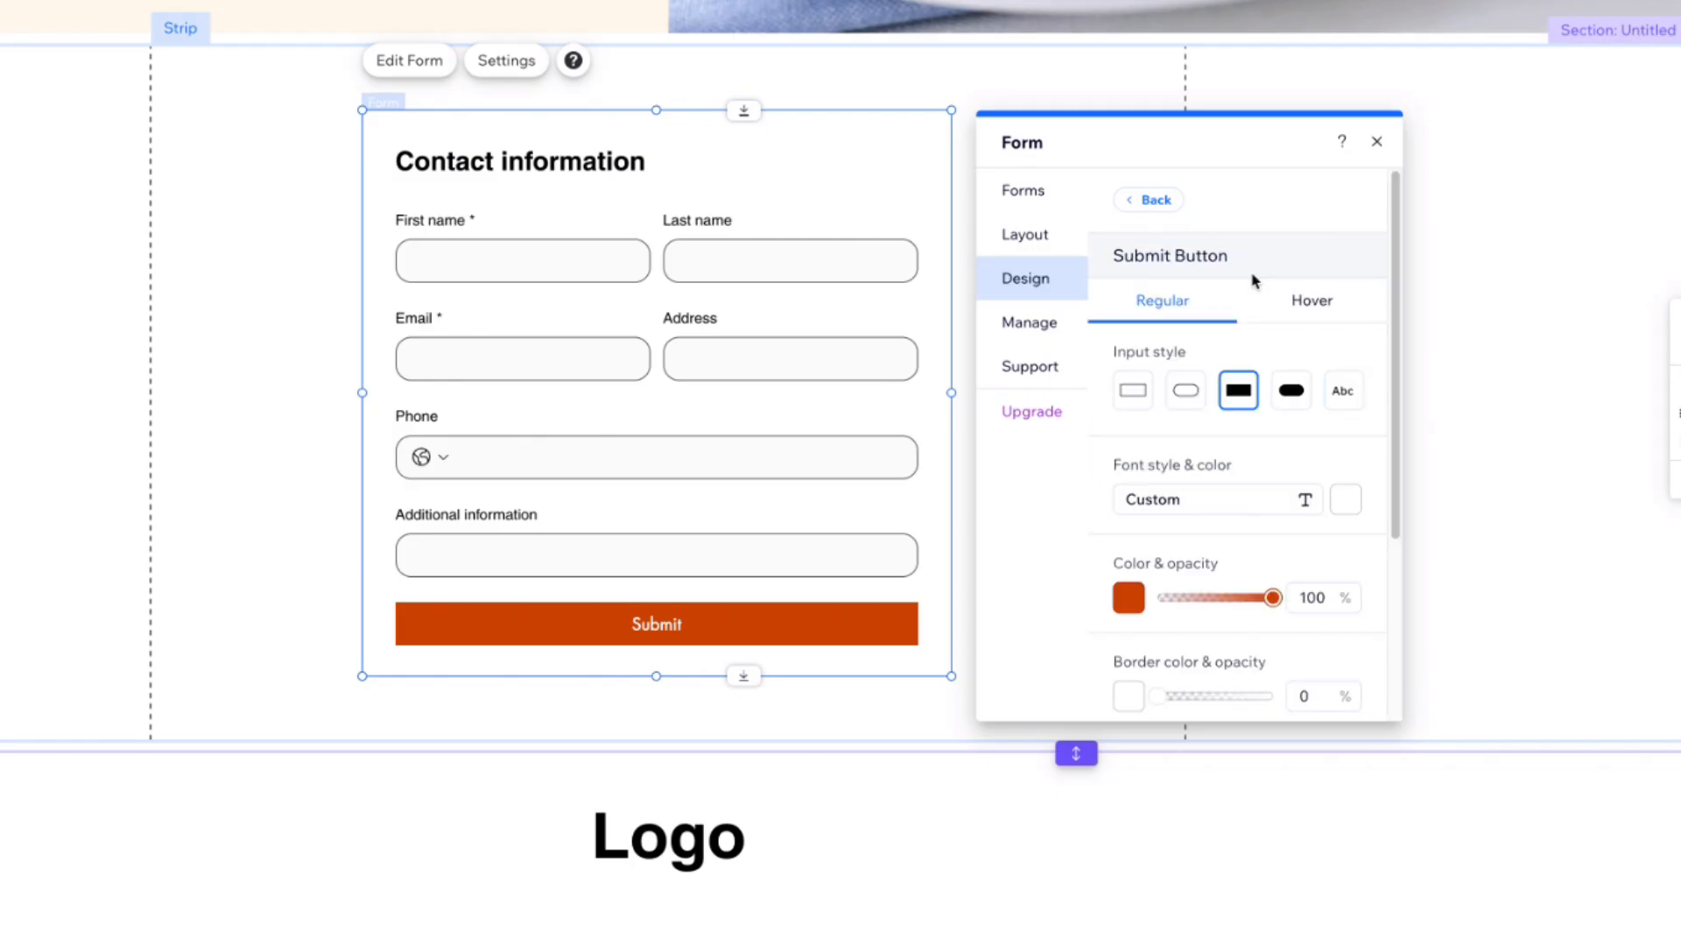
pyautogui.click(1134, 603)
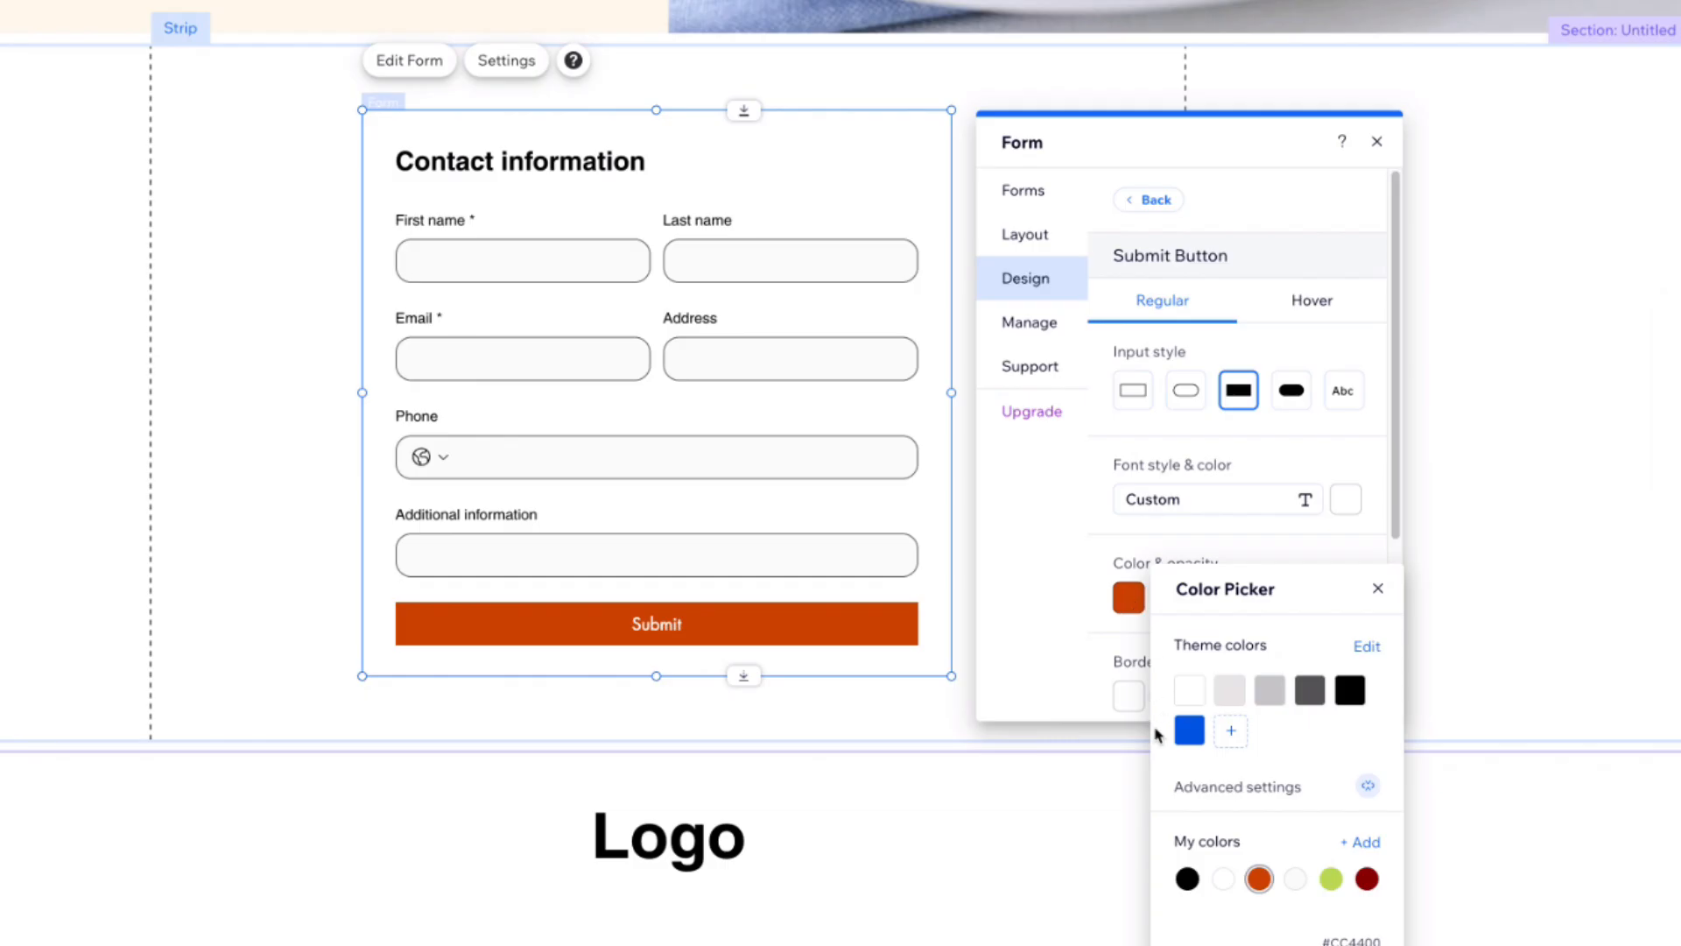
pyautogui.click(1189, 731)
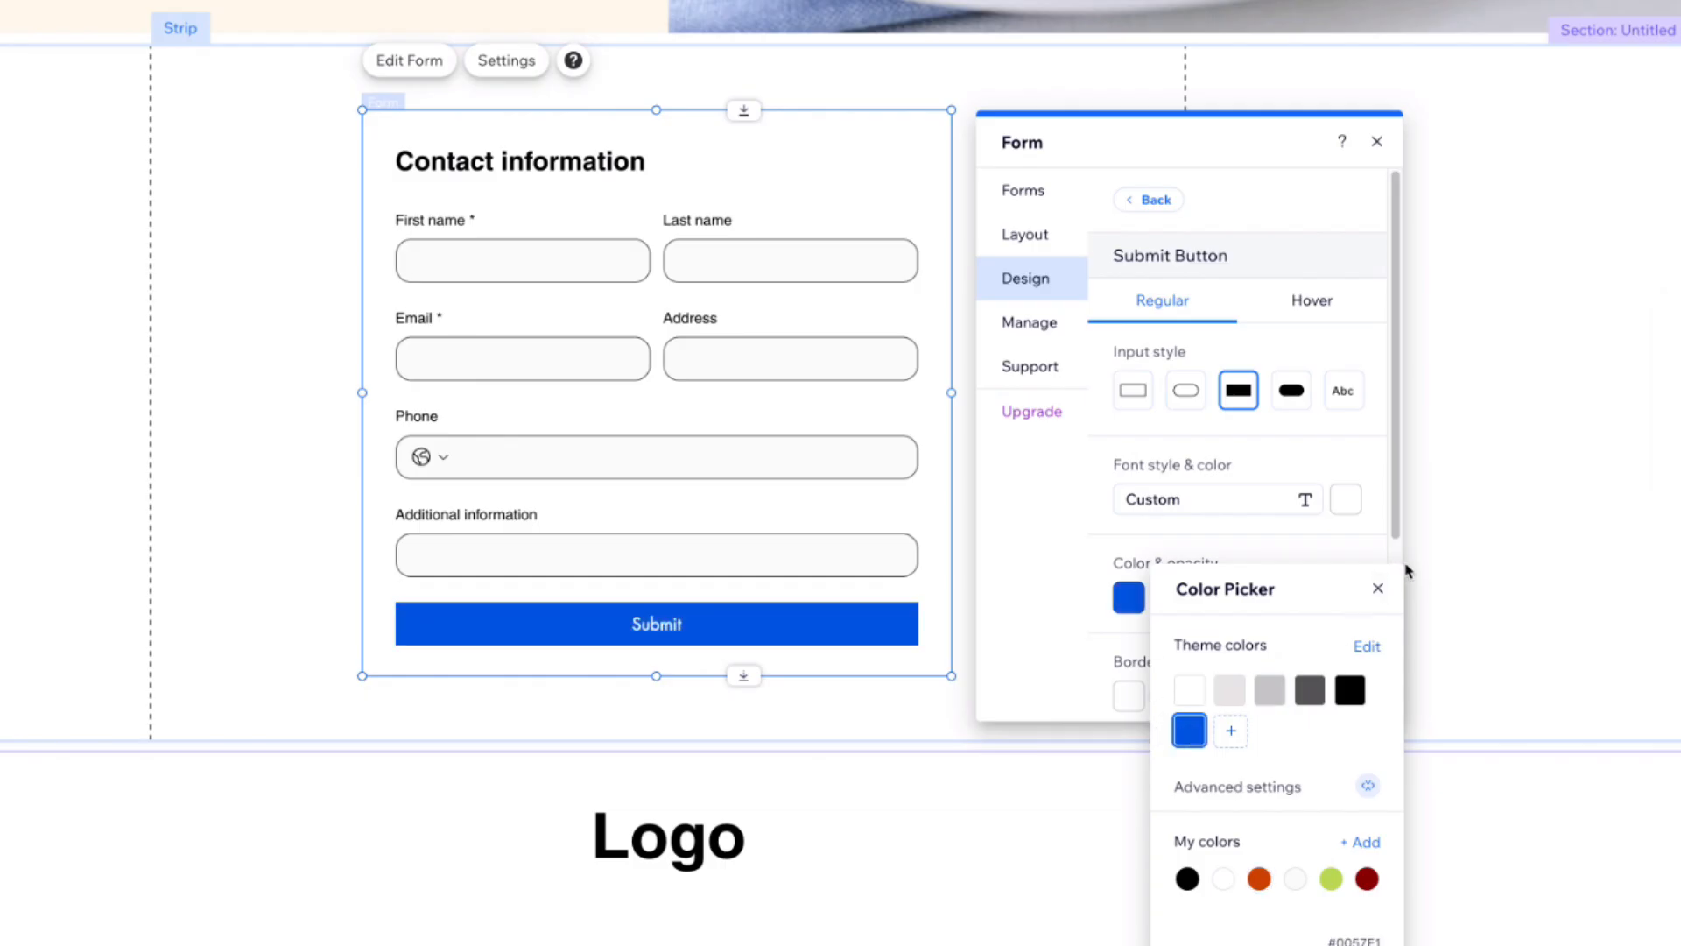
pyautogui.click(1378, 588)
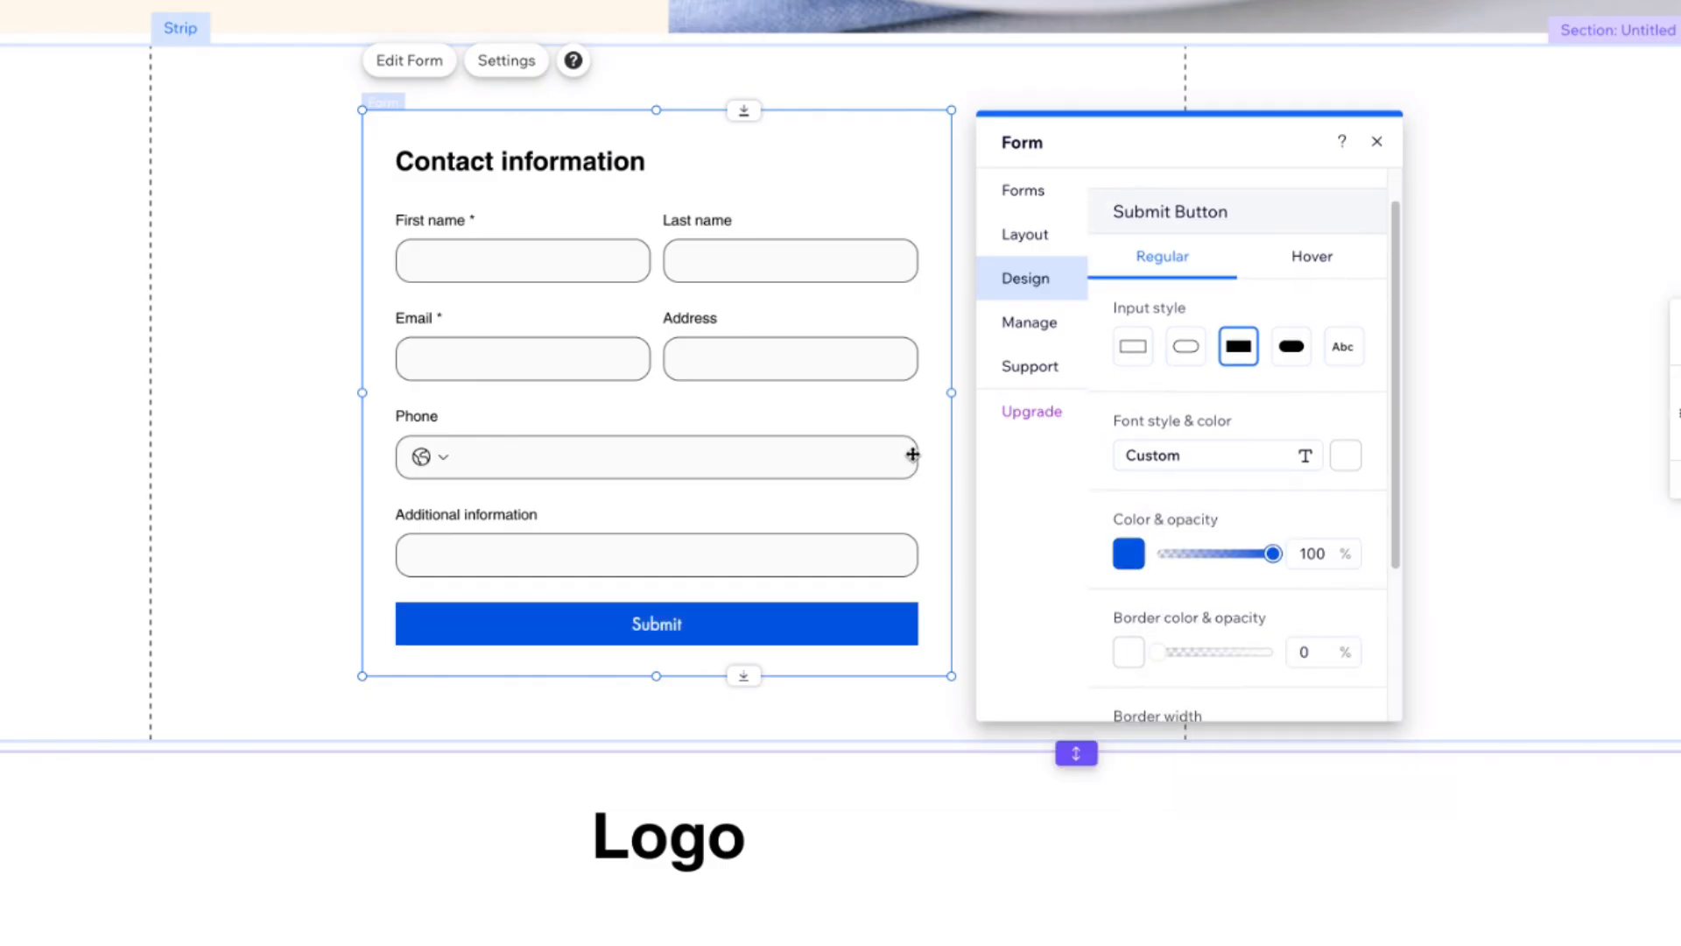
pyautogui.scroll(-3, 1201, 609)
pyautogui.moveTo(1132, 631); pyautogui.dragTo(1137, 634)
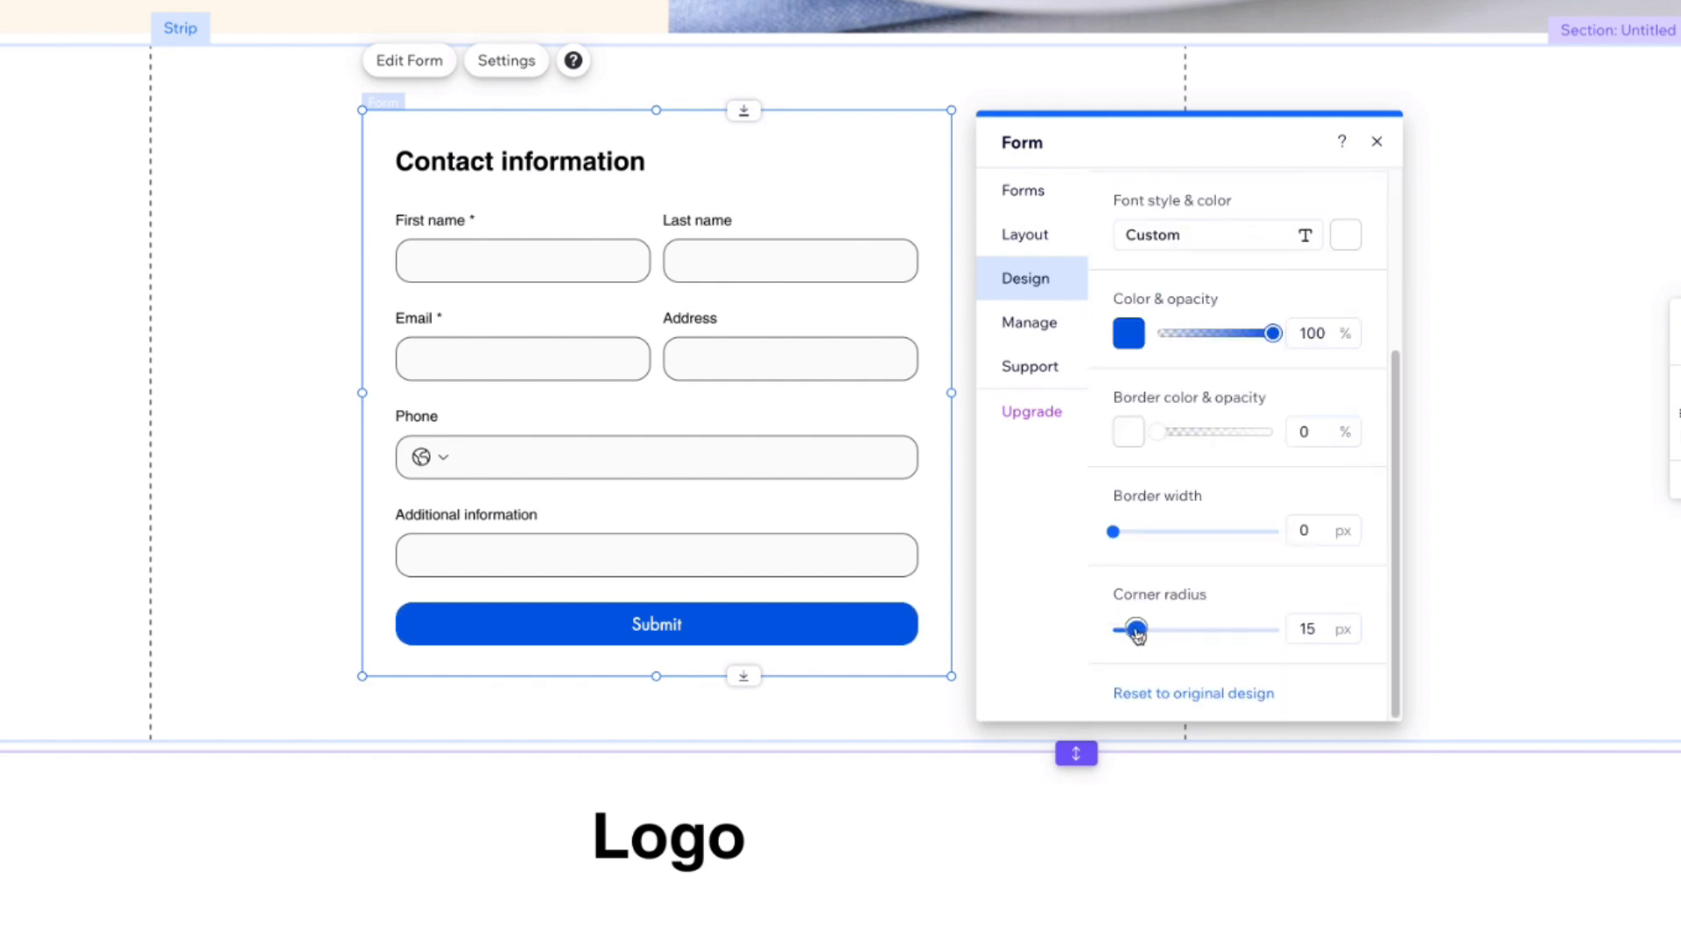
# Step: Set the form fields' font style to Paragraph 2
pyautogui.scroll(3, 1264, 359)
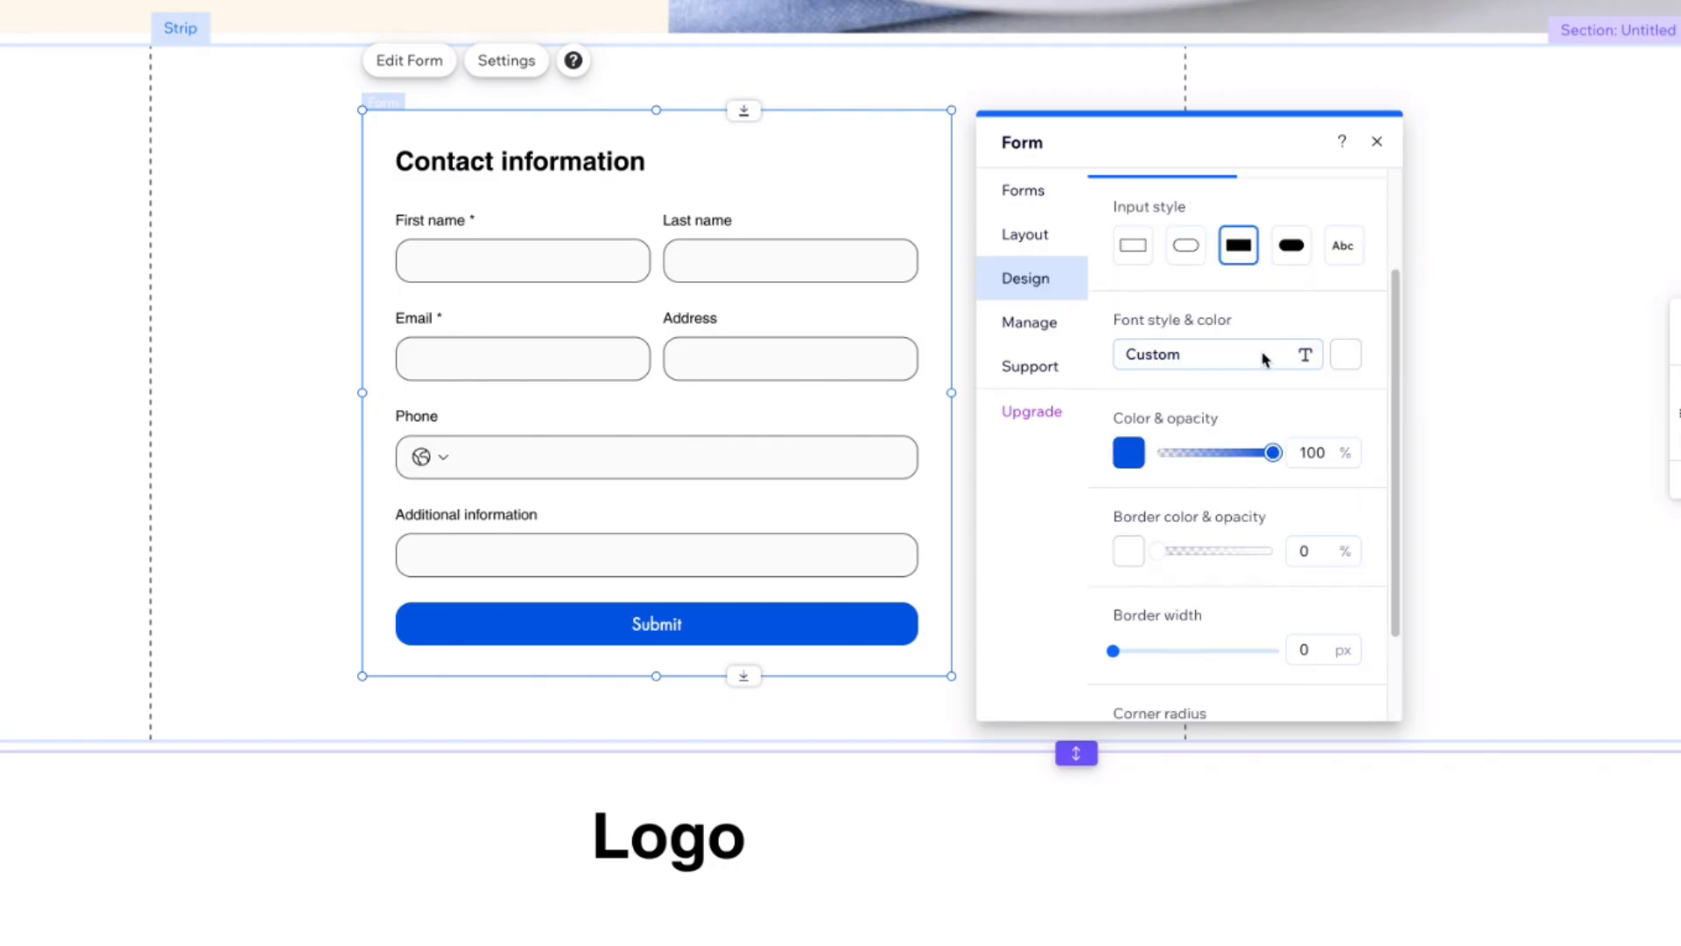
pyautogui.click(1192, 359)
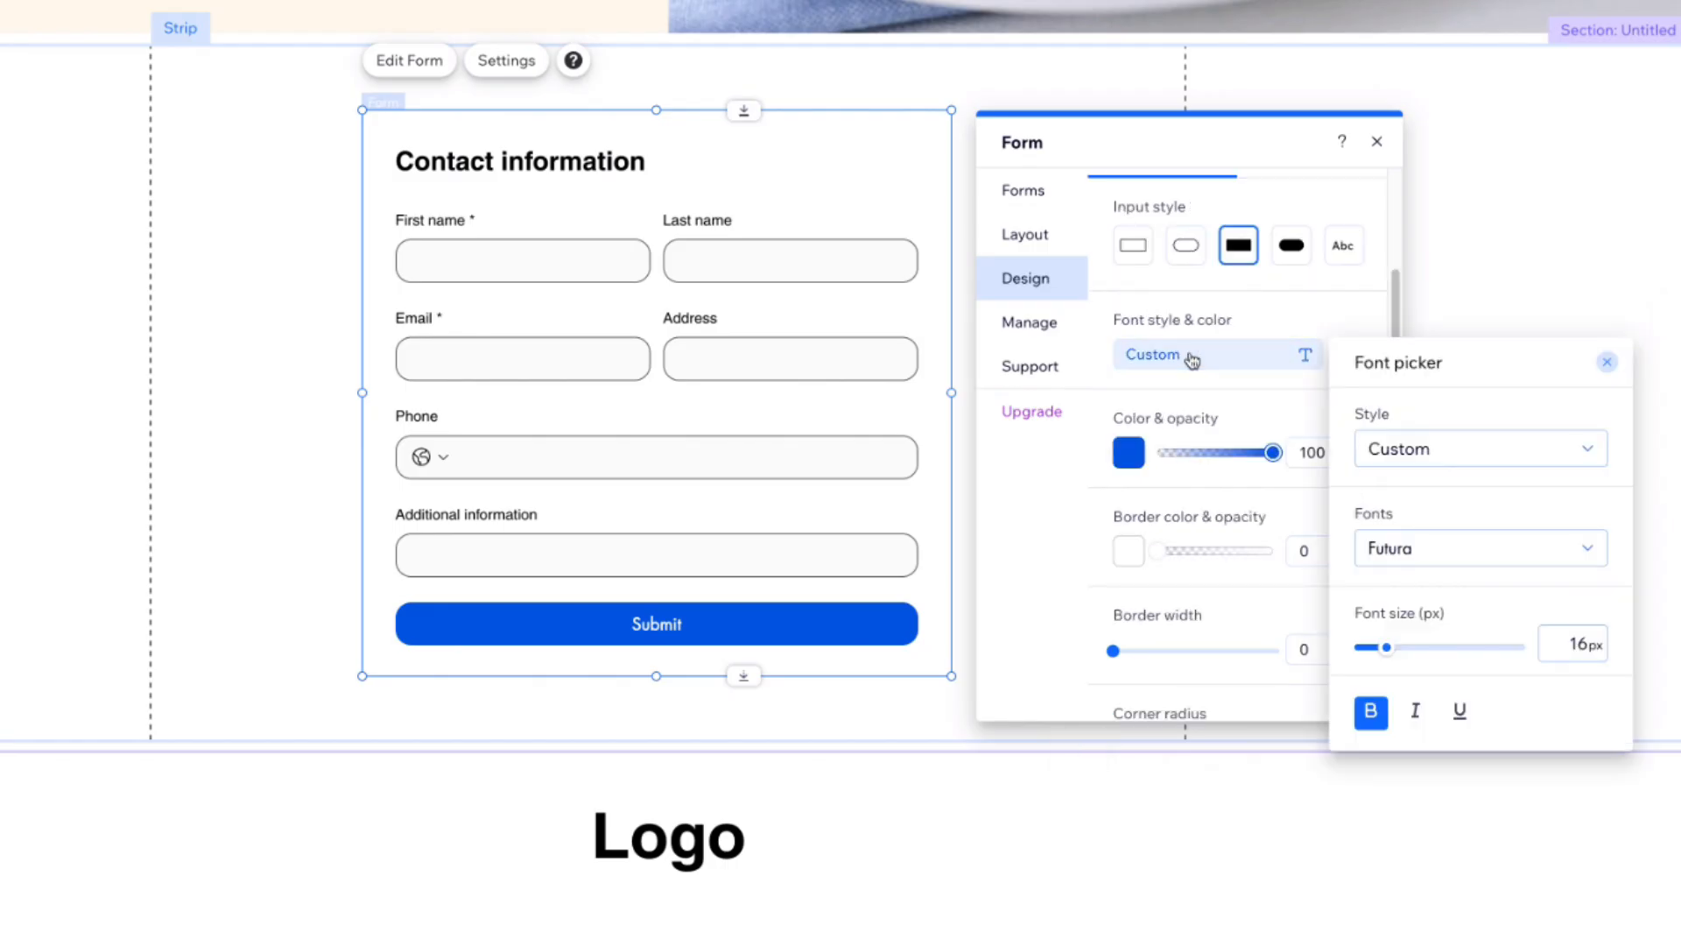
pyautogui.click(1505, 458)
pyautogui.click(1482, 845)
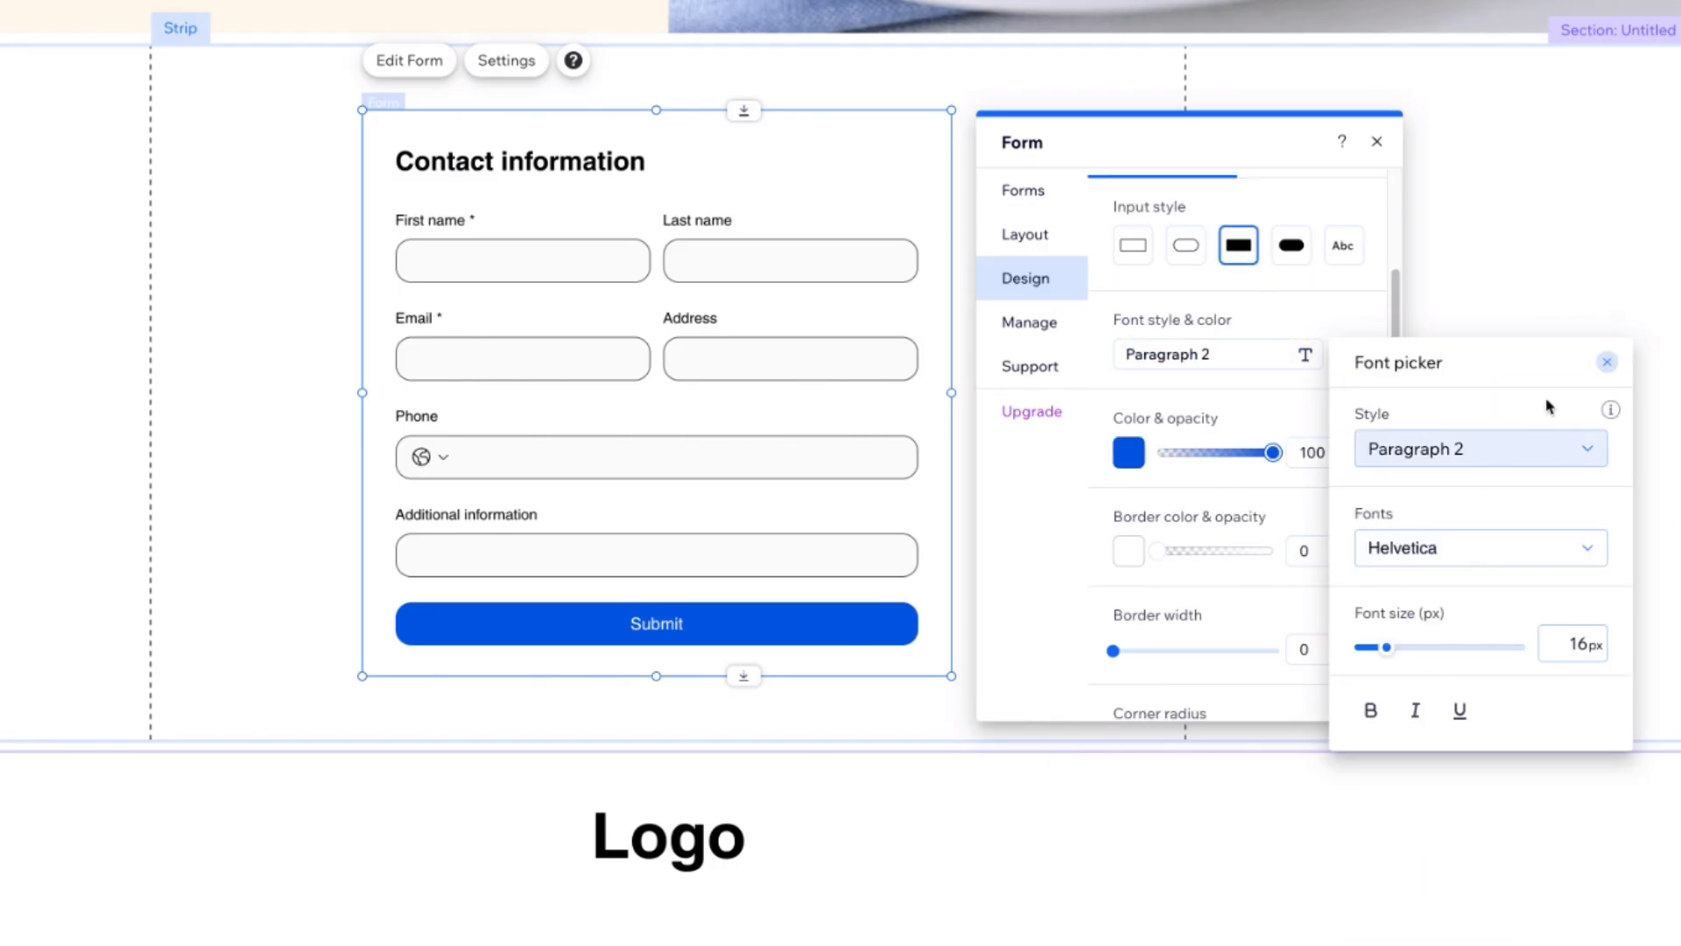
# Step: Set the submit button's hover colour to blue at 63% opacity and close the form panel
pyautogui.scroll(2, 1242, 409)
pyautogui.click(1313, 302)
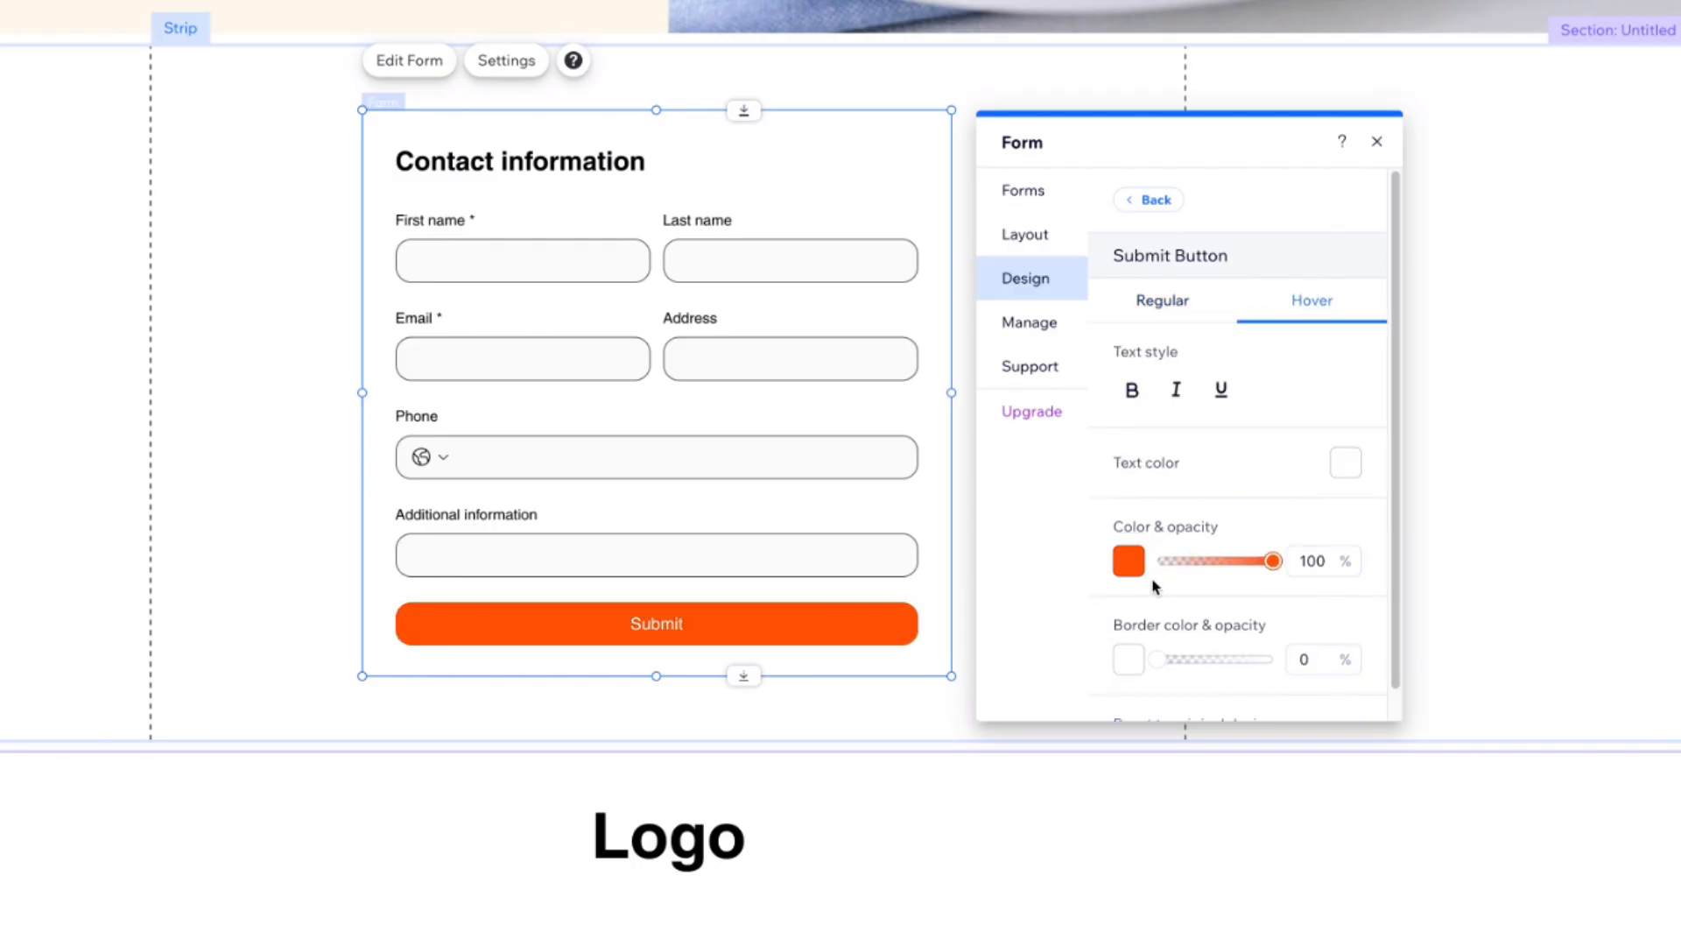
pyautogui.click(1130, 565)
pyautogui.click(1190, 716)
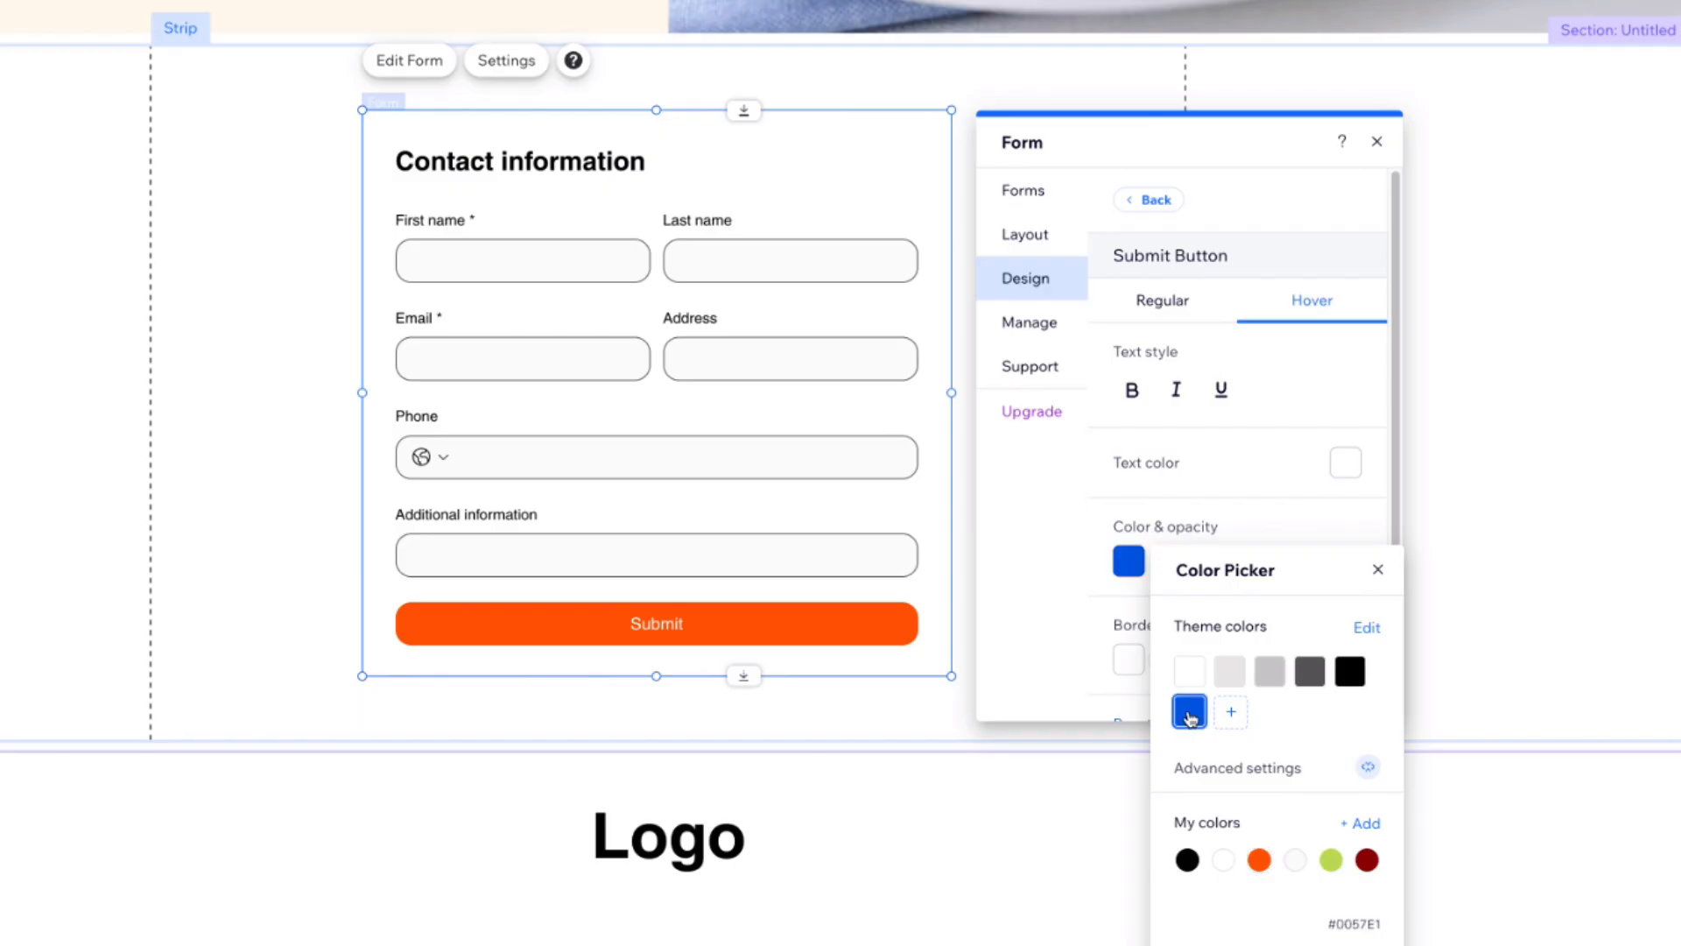
pyautogui.click(1376, 570)
pyautogui.moveTo(1267, 565); pyautogui.dragTo(1230, 561)
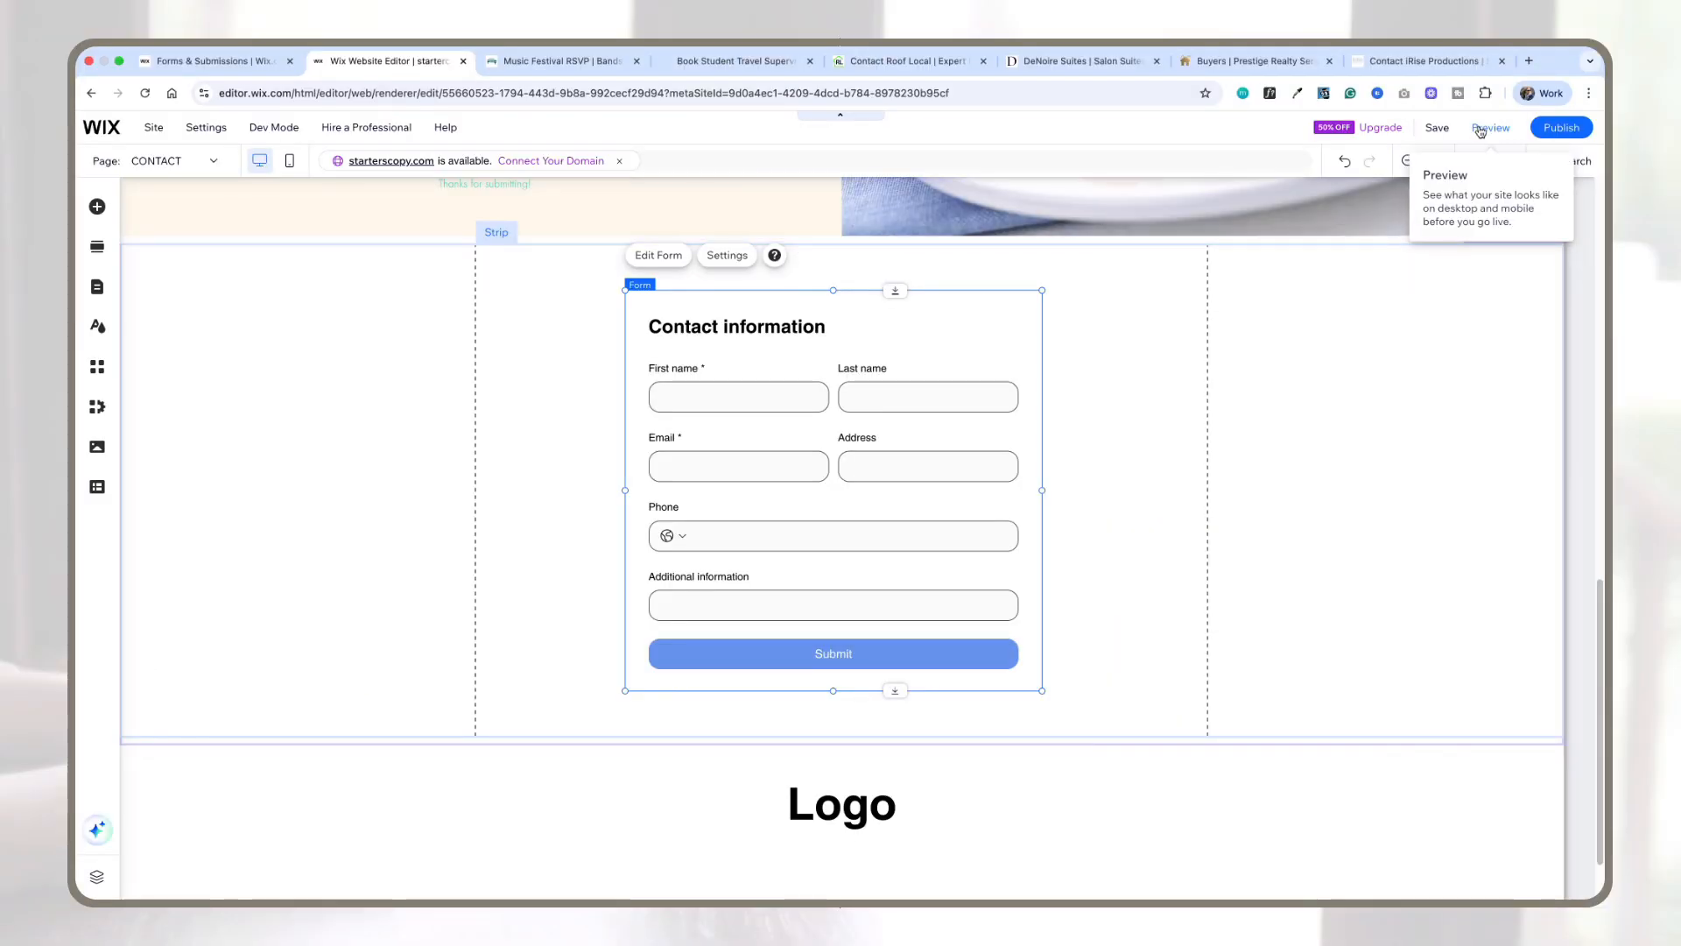
pyautogui.click(1480, 130)
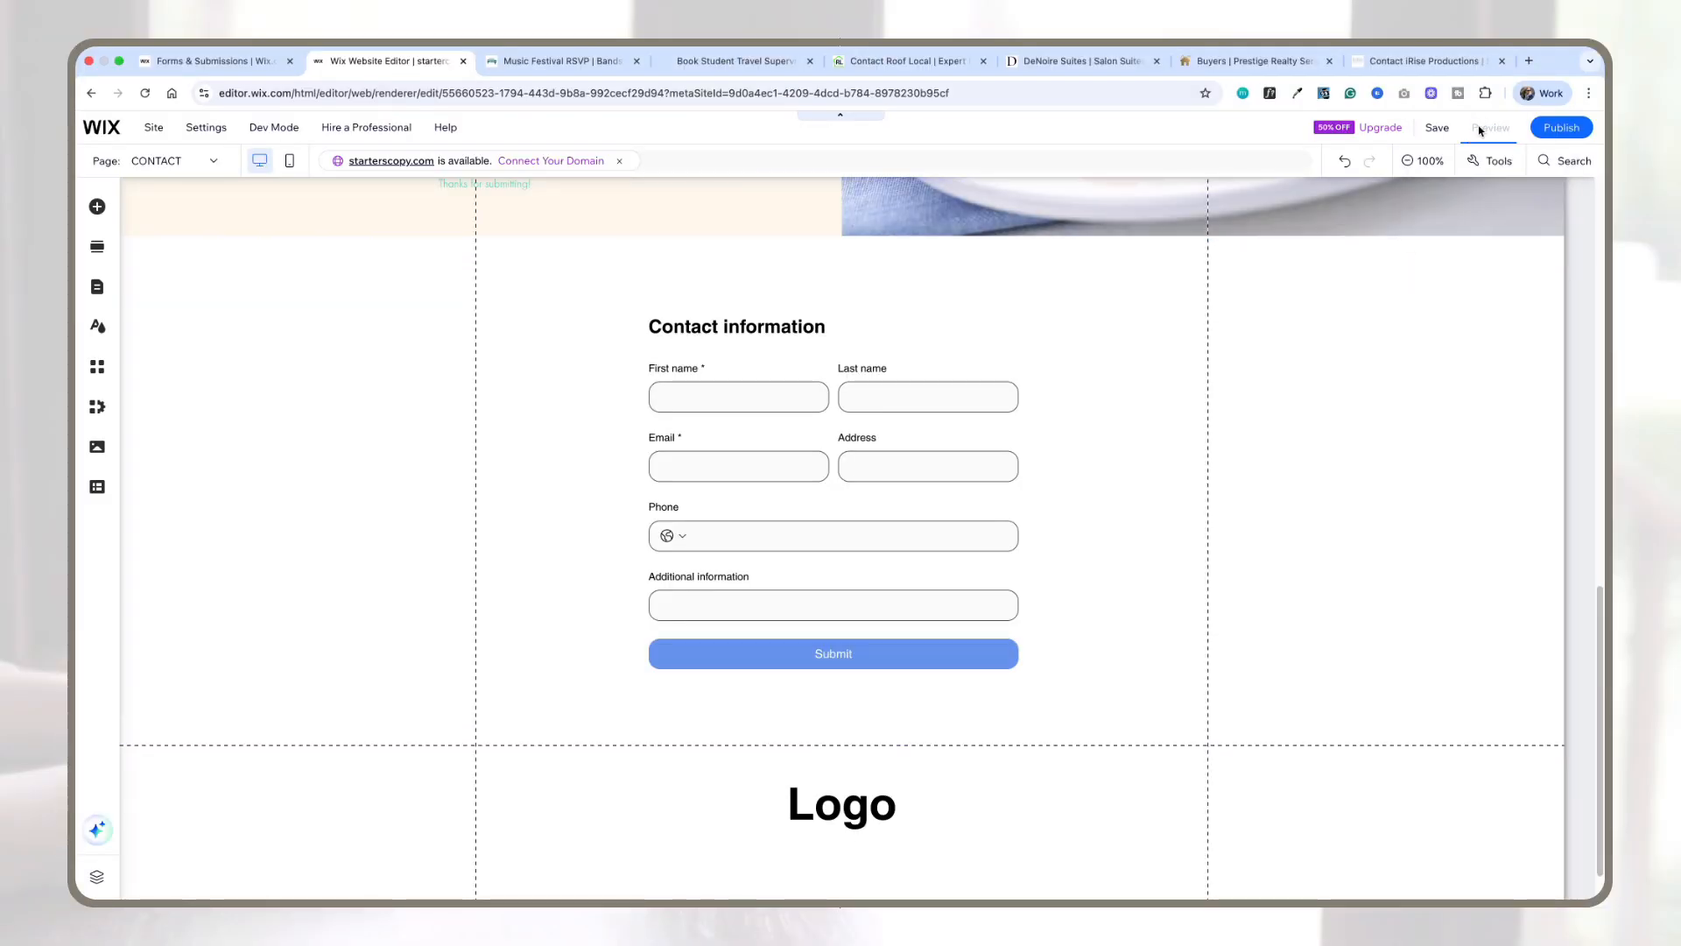
# Step: Select the contact form and open it in the form editor
pyautogui.click(895, 657)
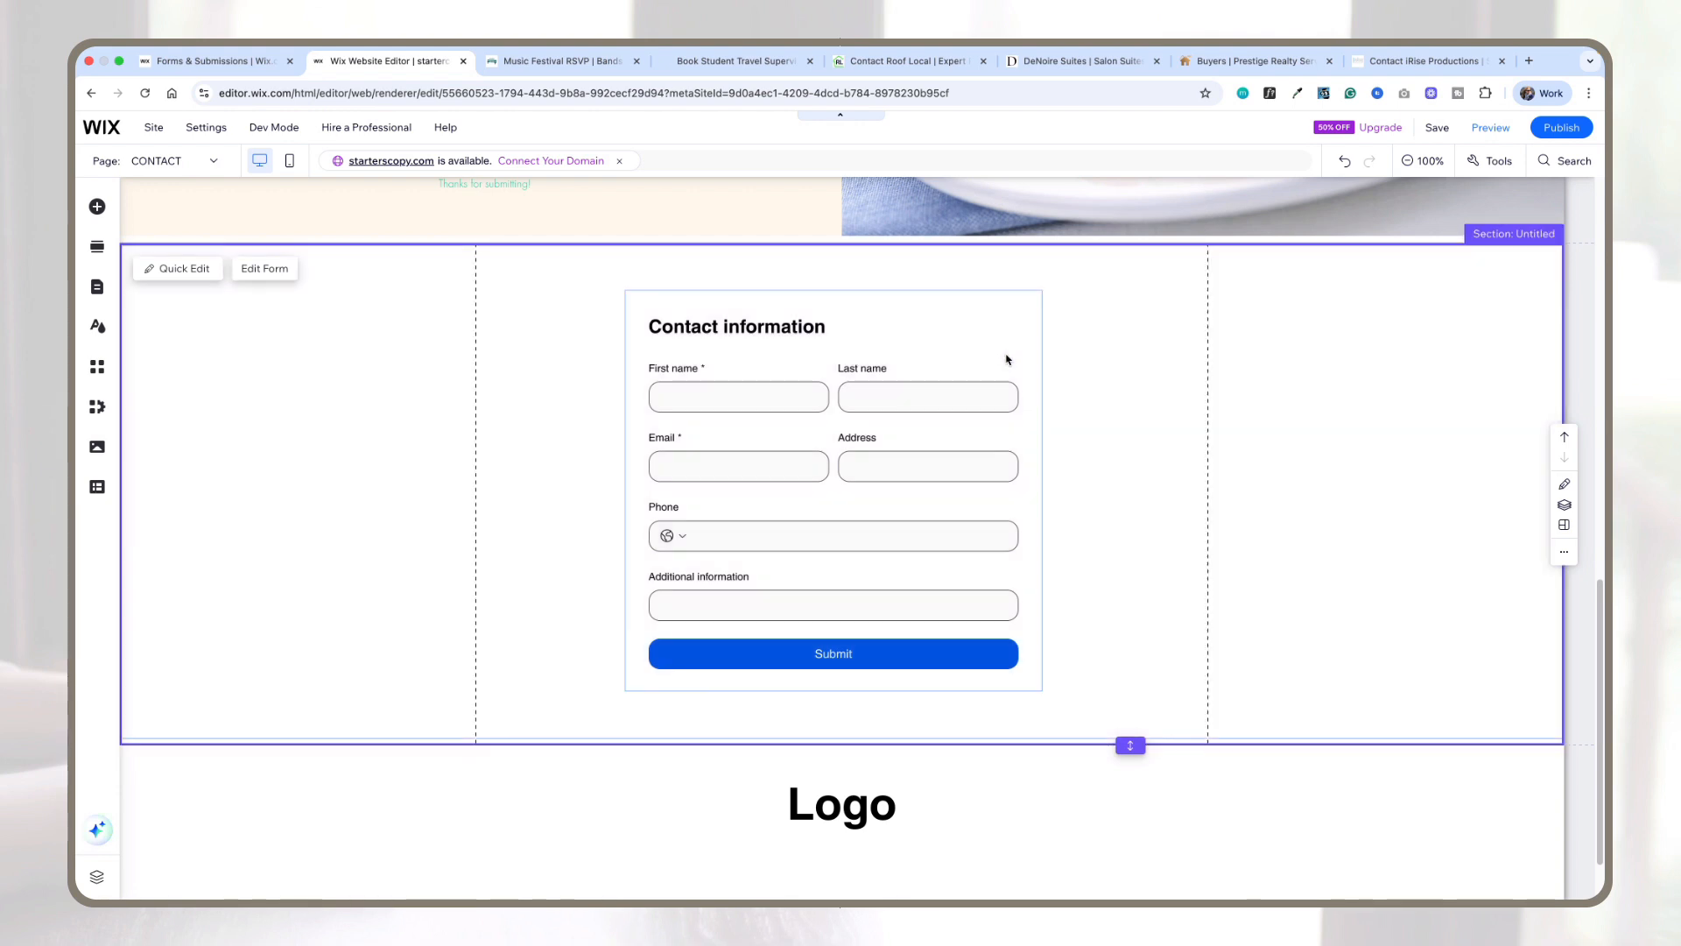
pyautogui.click(1006, 360)
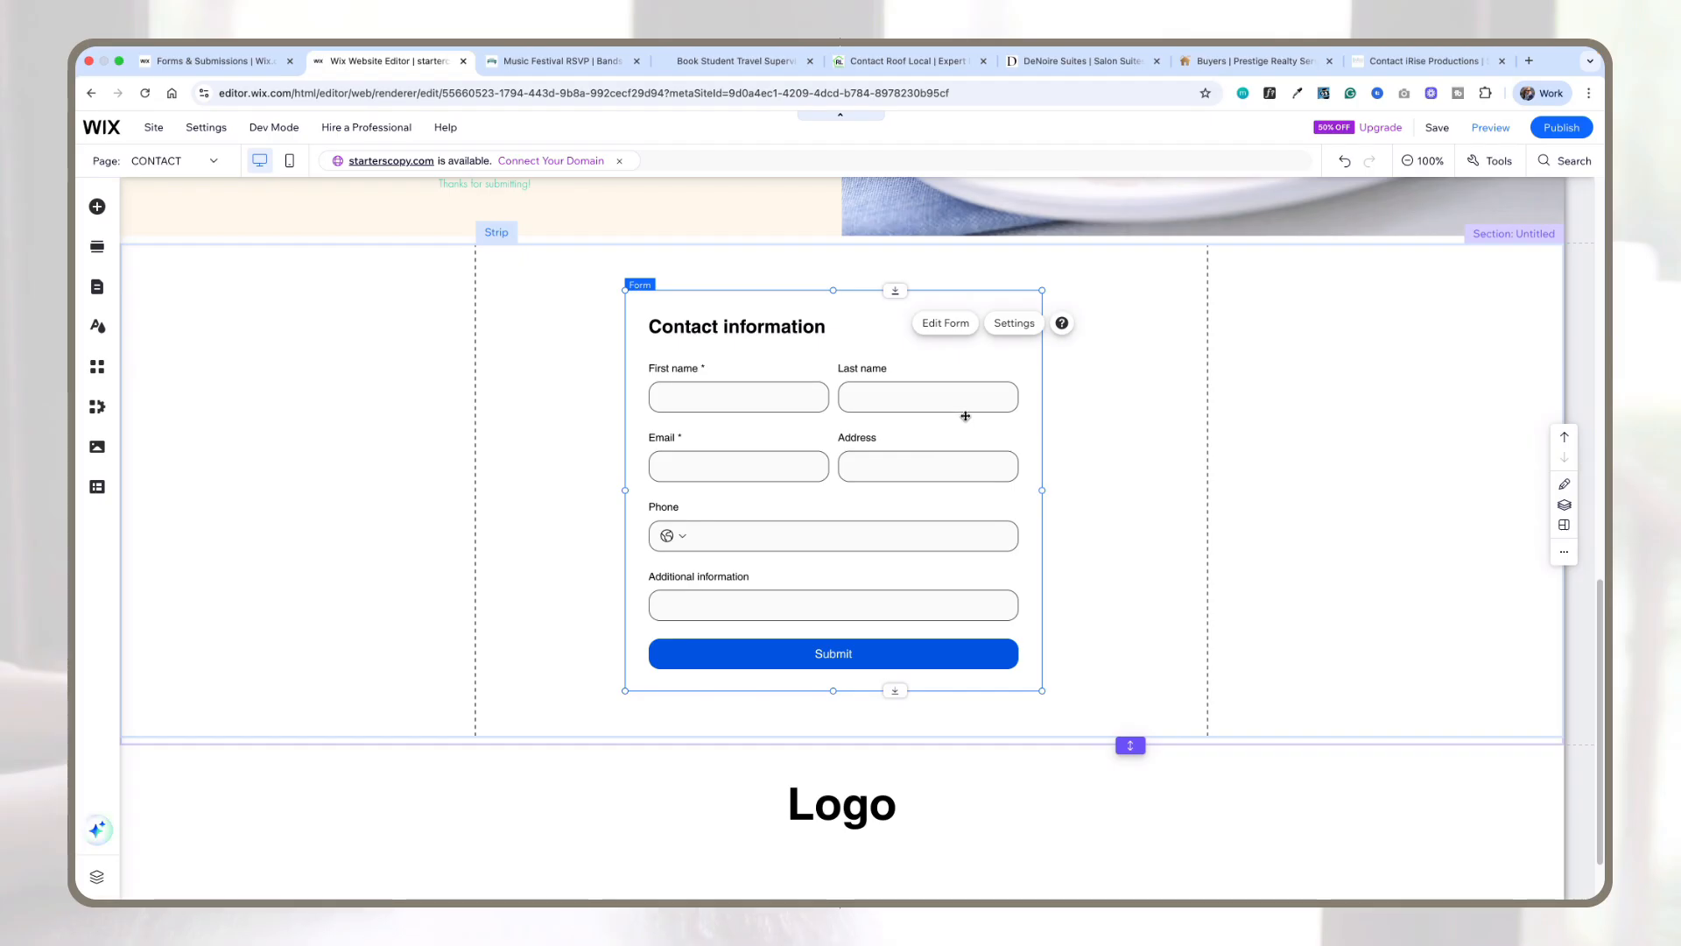
pyautogui.click(955, 334)
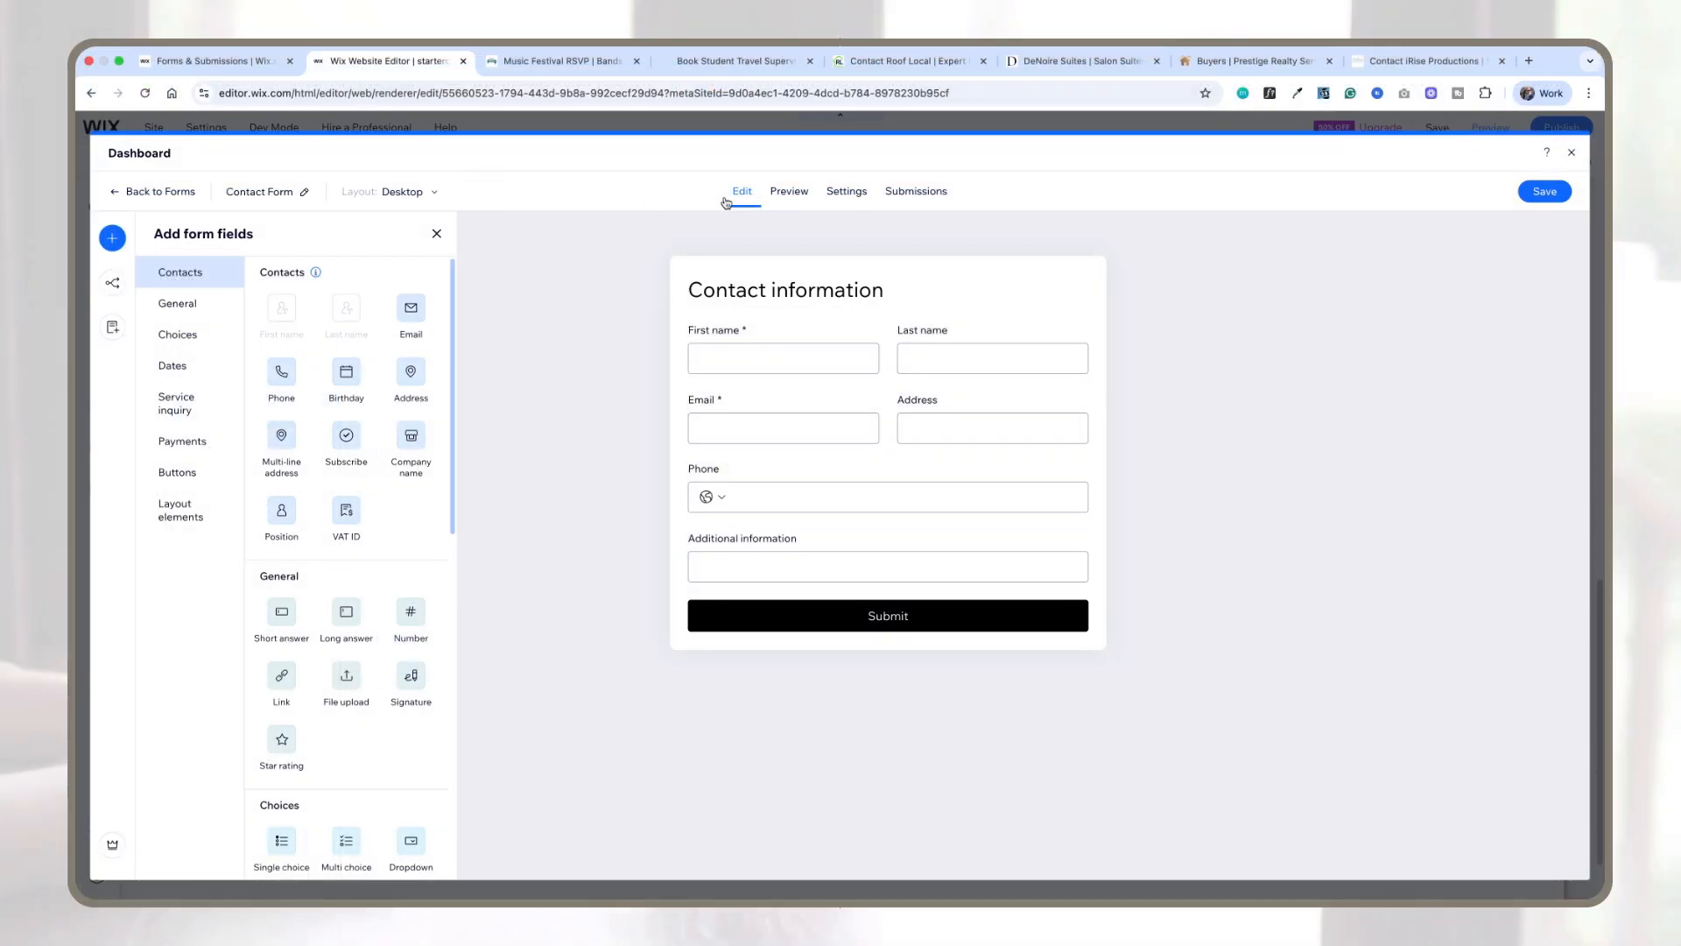
# Step: Review the form's preview, settings and submissions pages
pyautogui.click(787, 196)
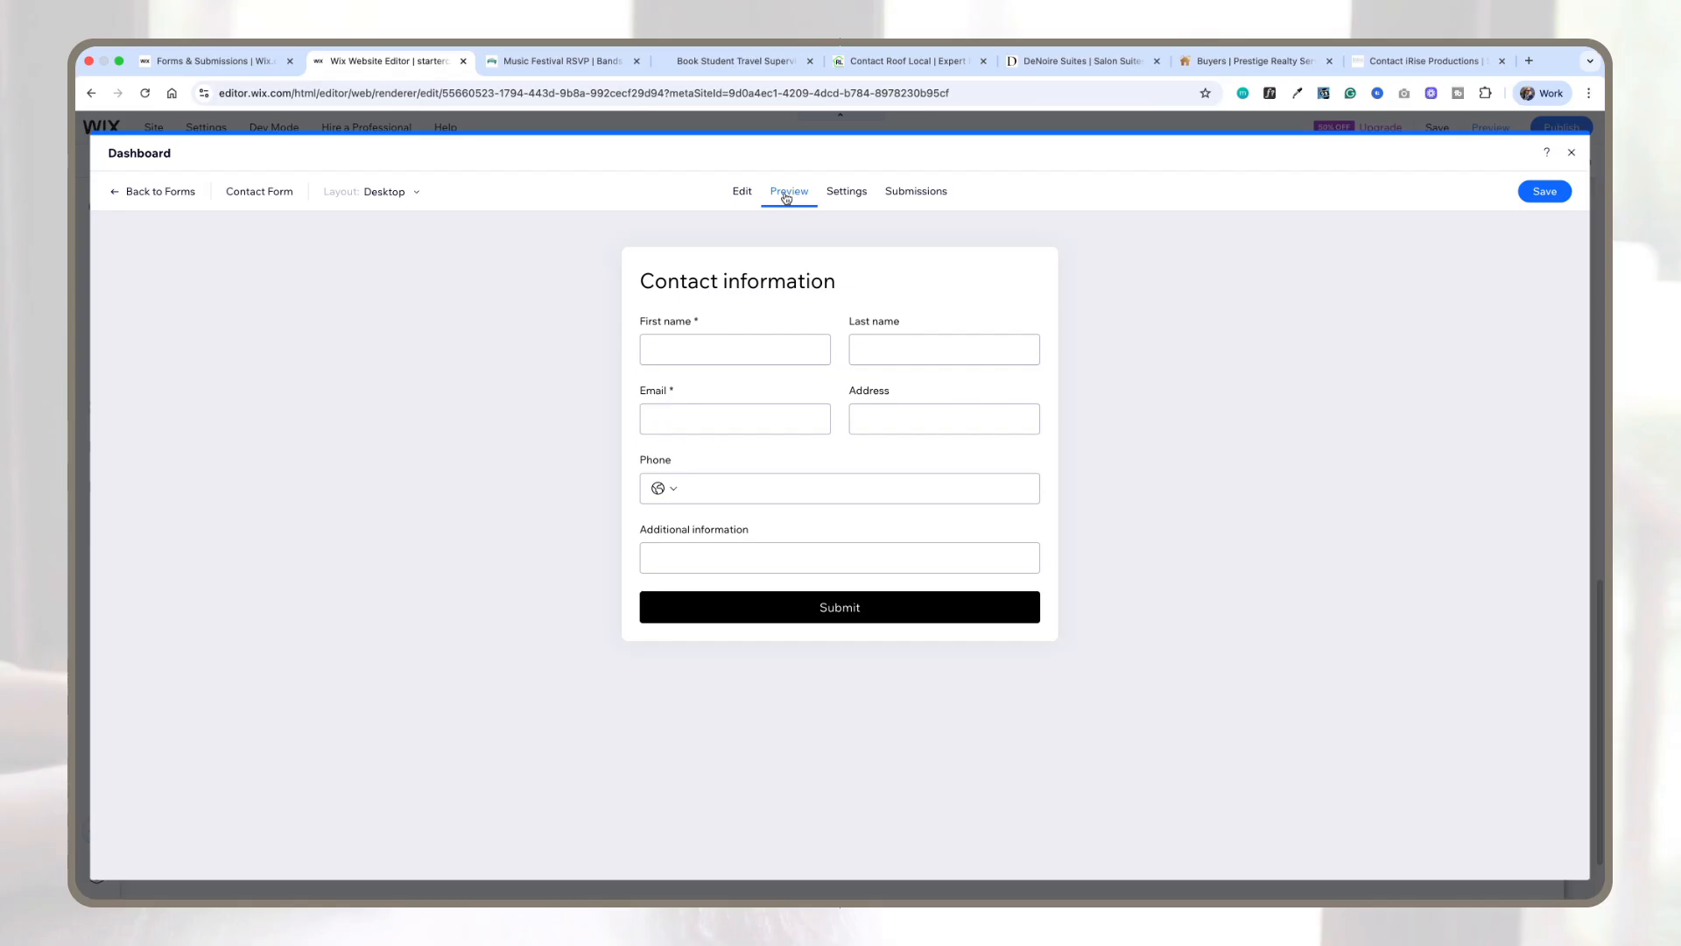
pyautogui.click(848, 198)
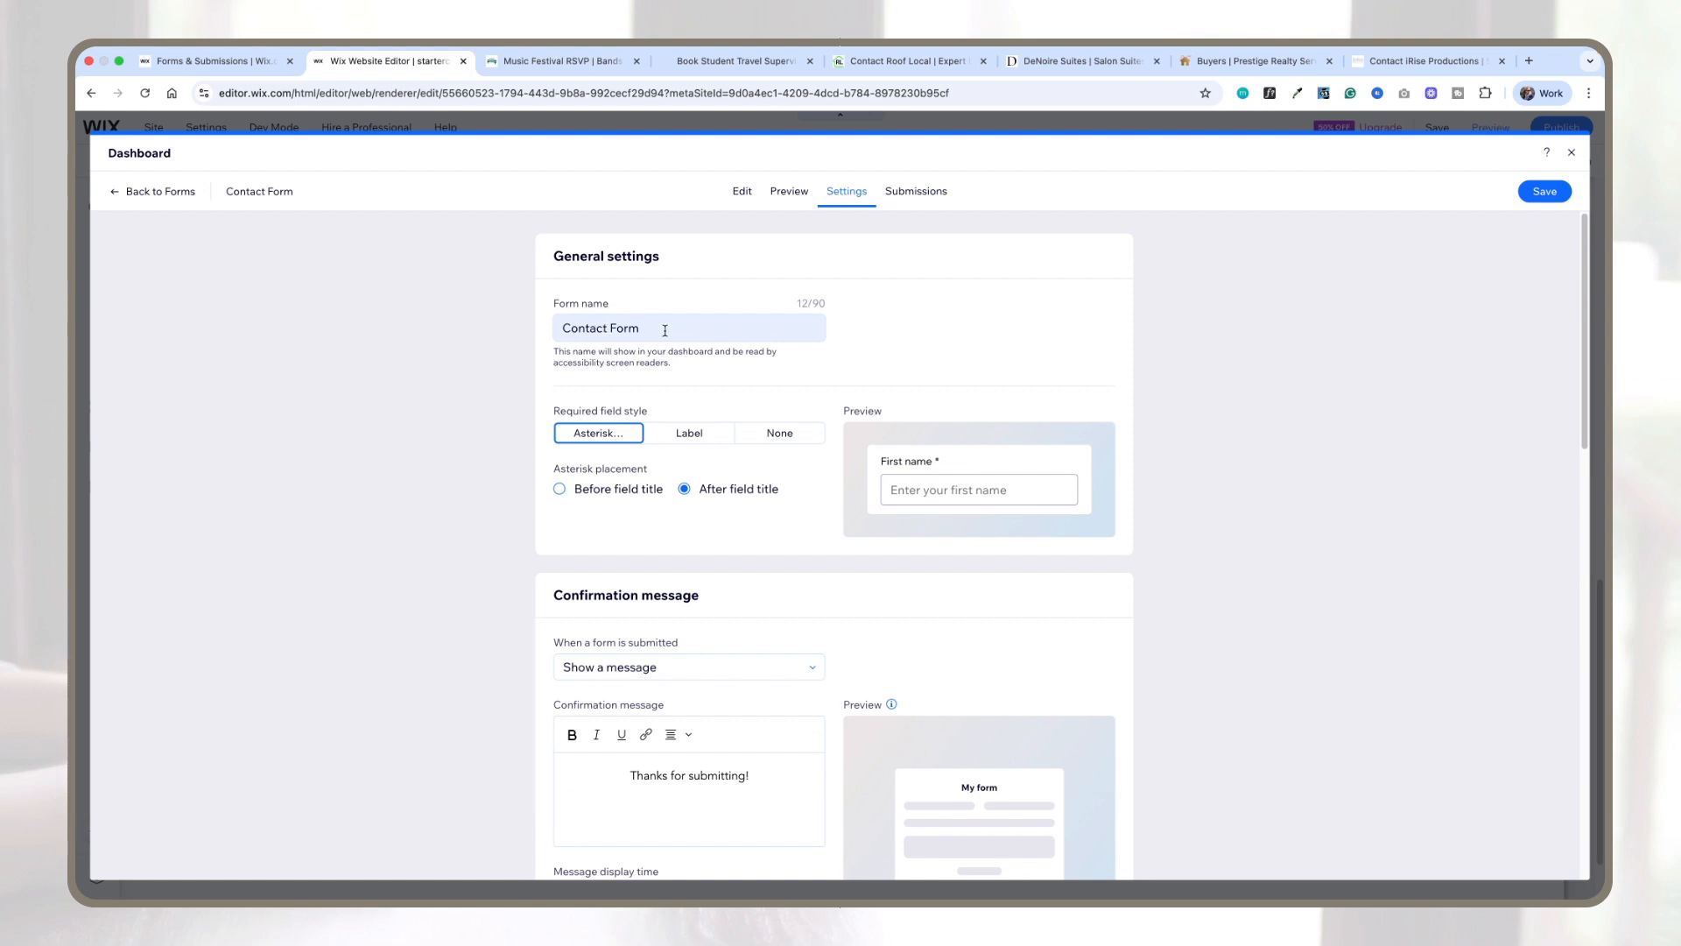
pyautogui.scroll(-3, 691, 446)
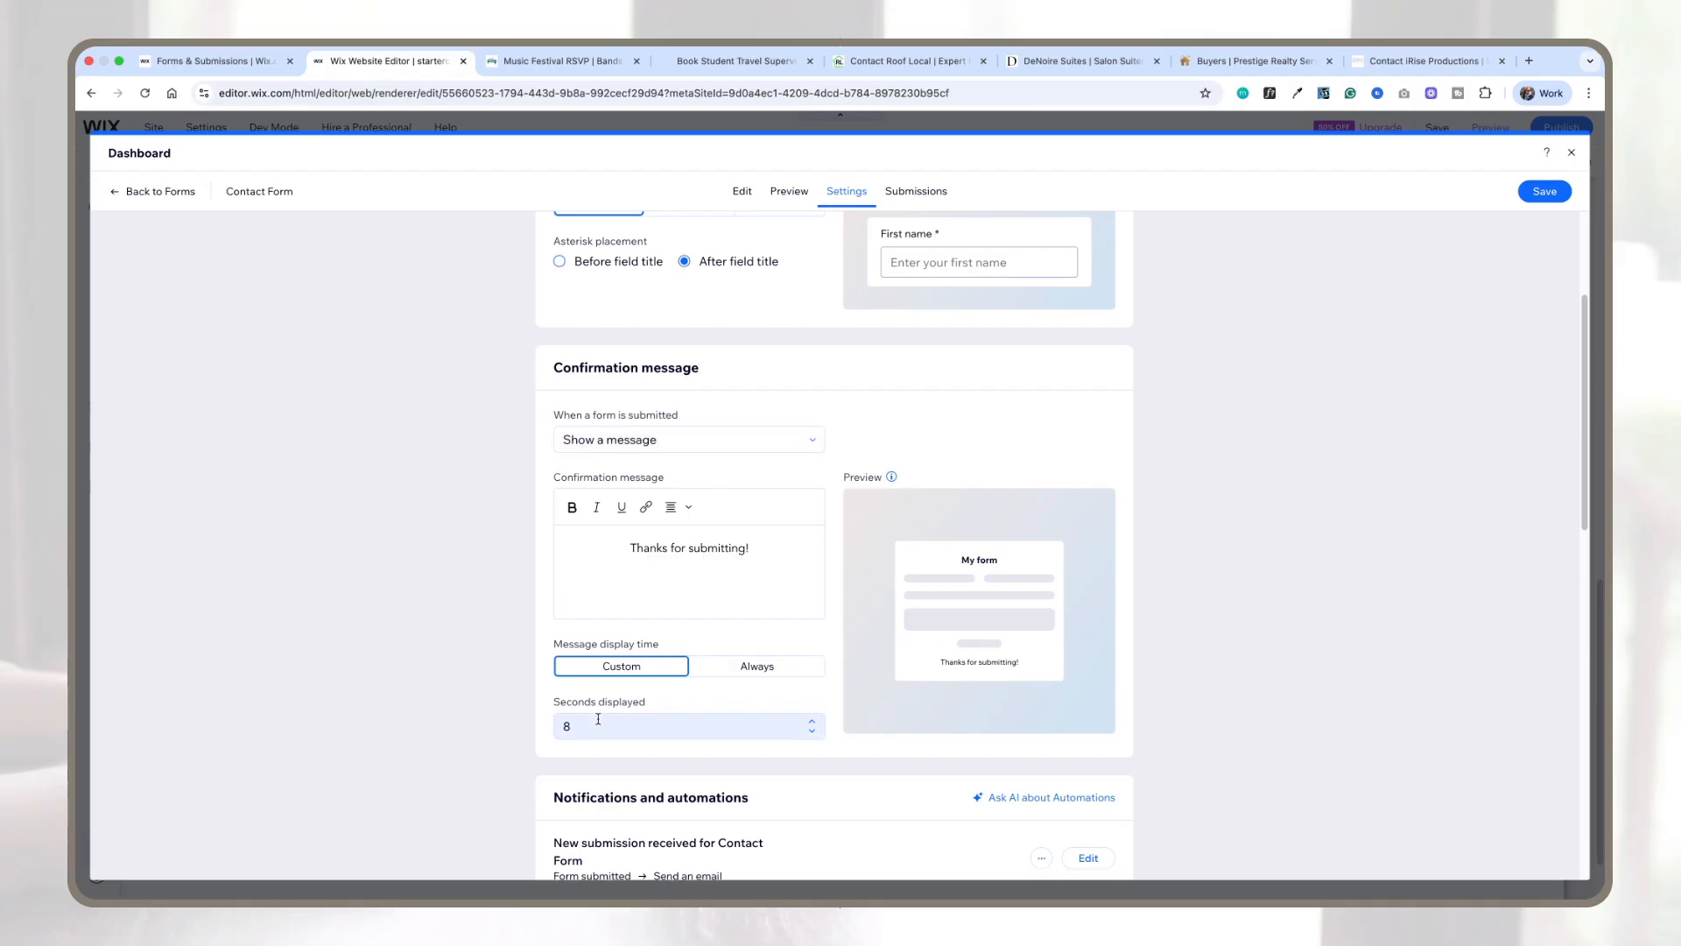
pyautogui.scroll(-1, 716, 583)
pyautogui.scroll(-1, 716, 583)
pyautogui.scroll(1, 716, 584)
pyautogui.scroll(-3, 717, 582)
pyautogui.scroll(-5, 717, 582)
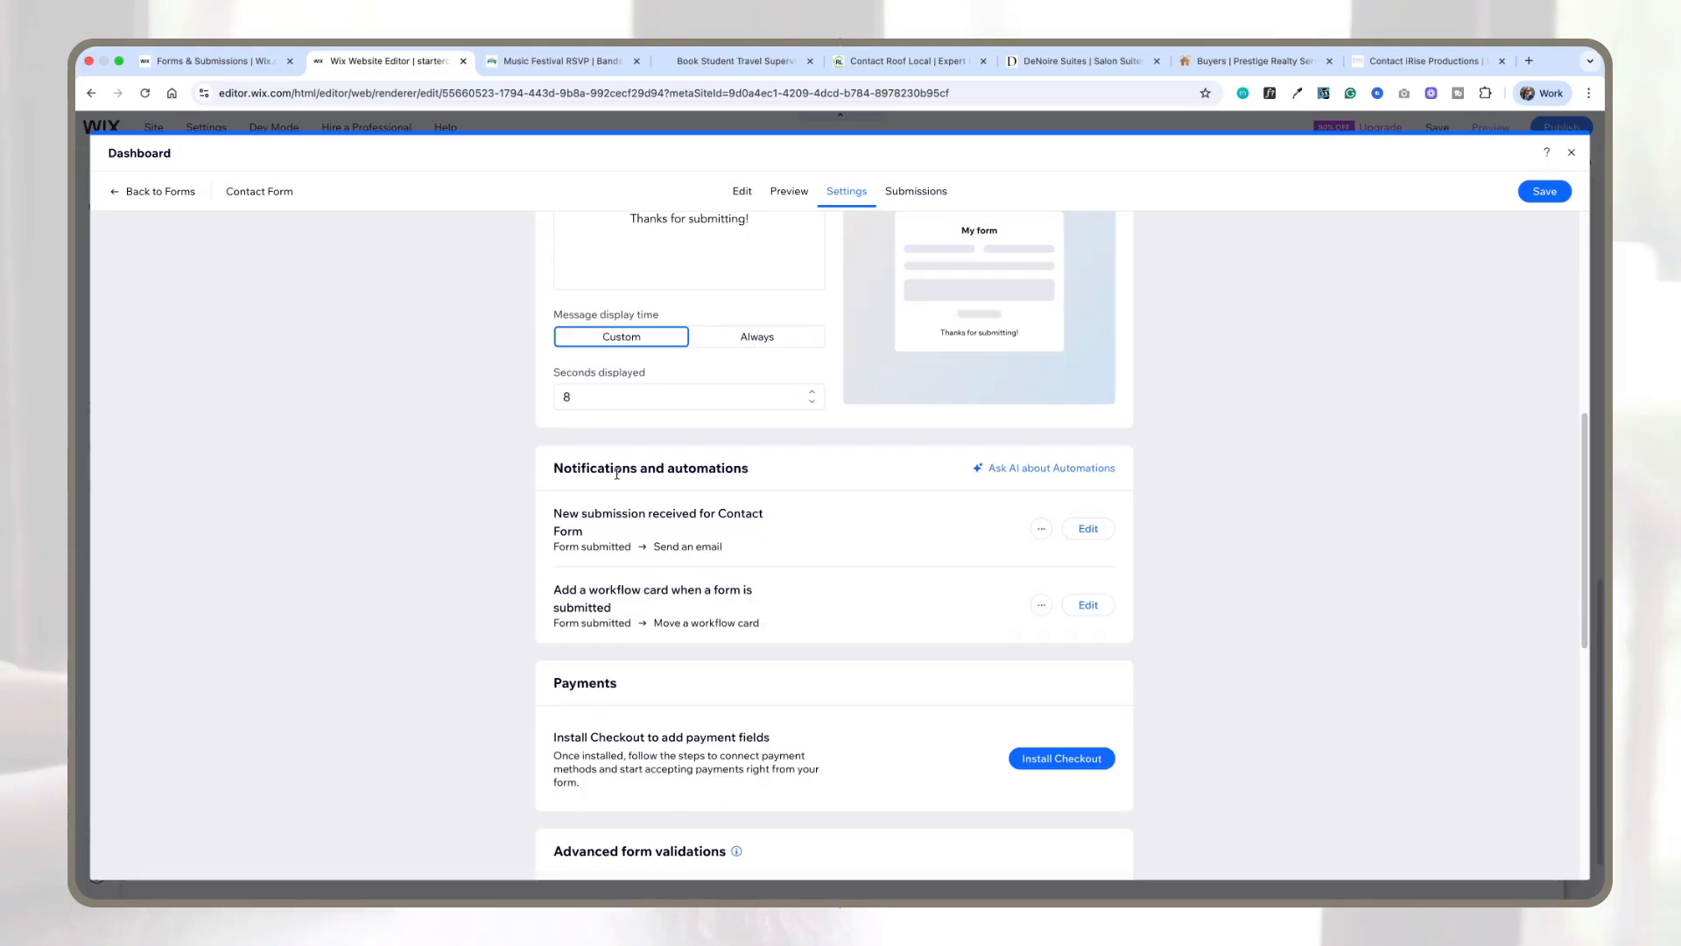
pyautogui.scroll(-5, 790, 525)
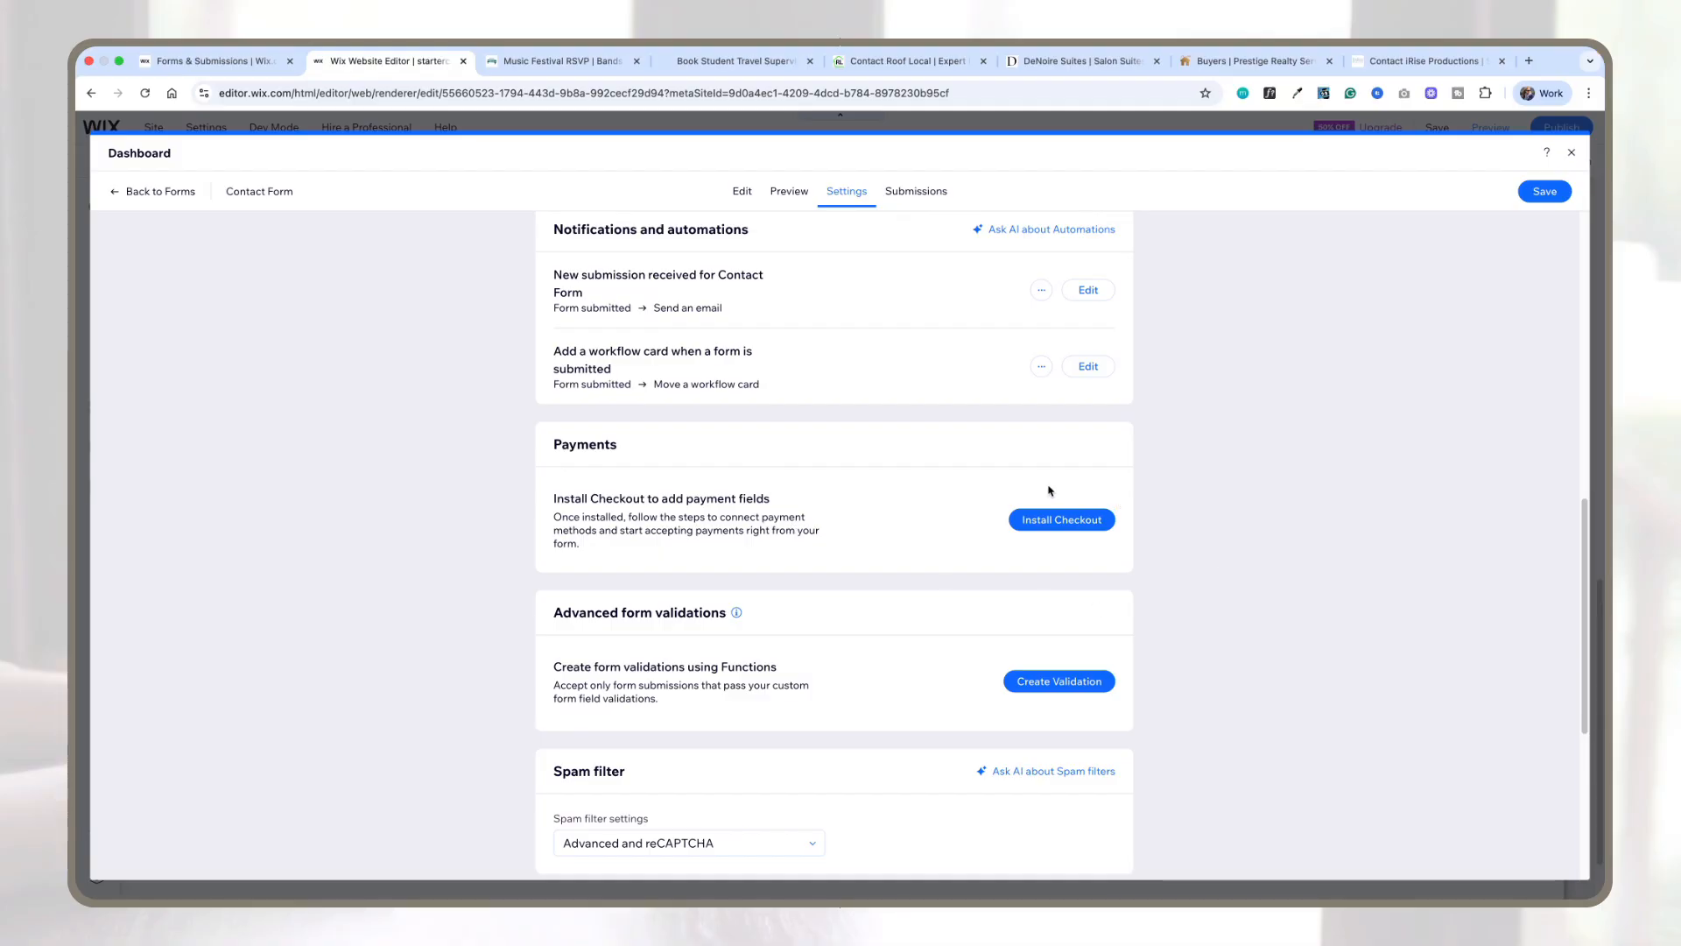
pyautogui.scroll(-4, 974, 526)
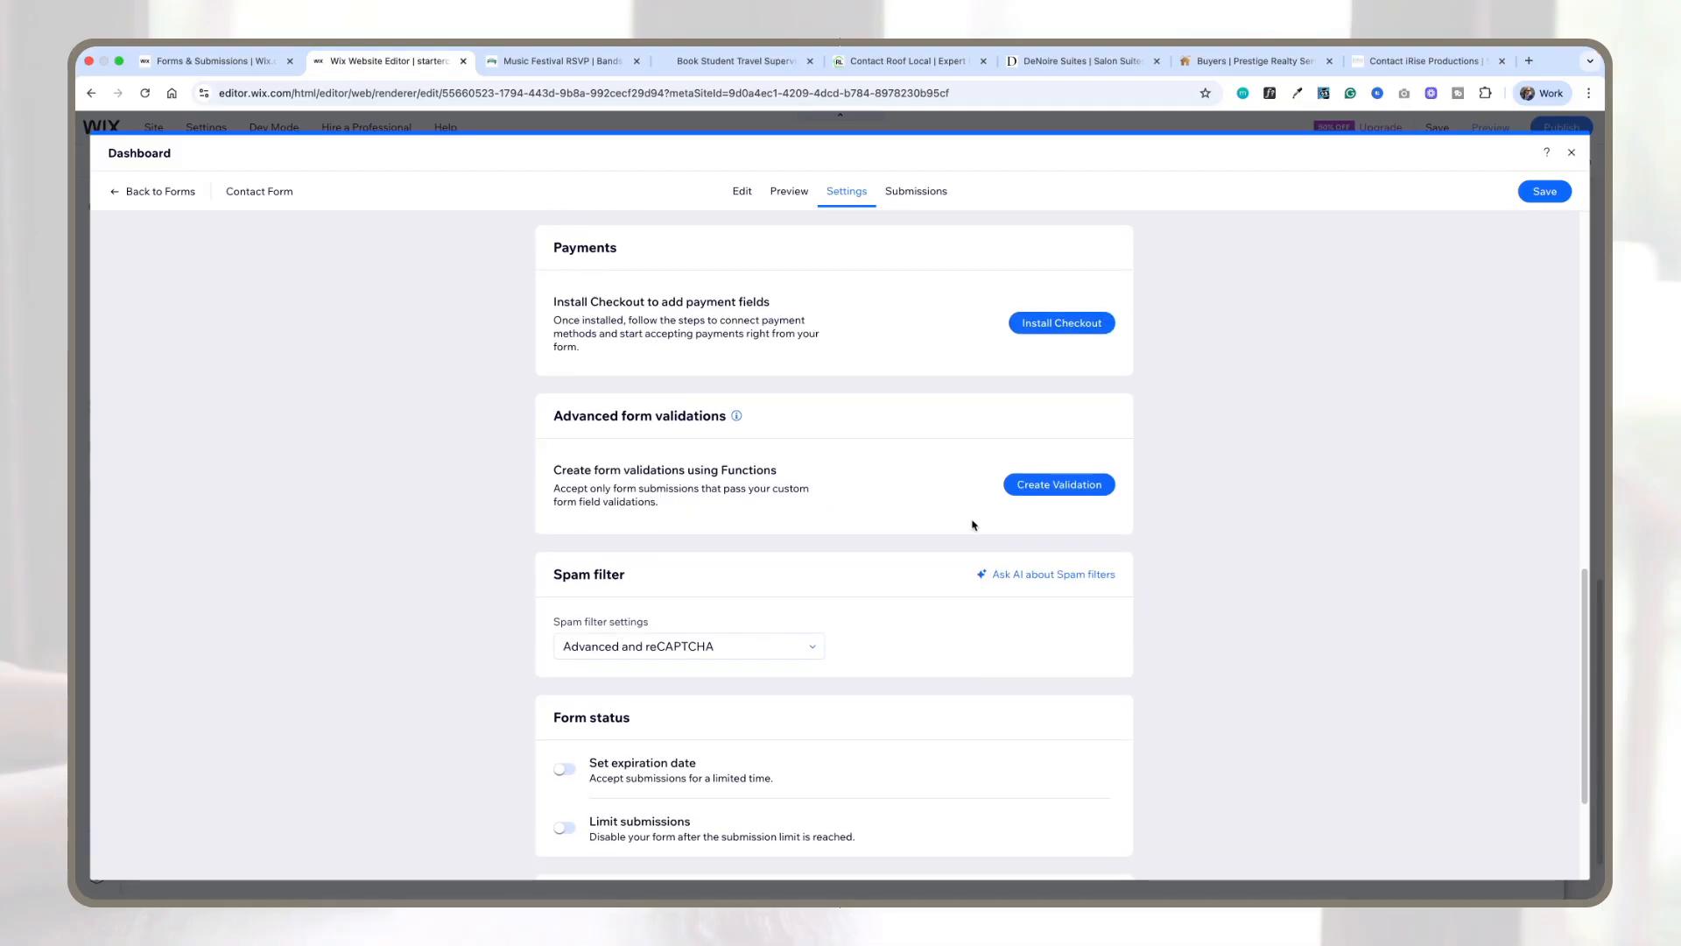
pyautogui.scroll(-1, 974, 525)
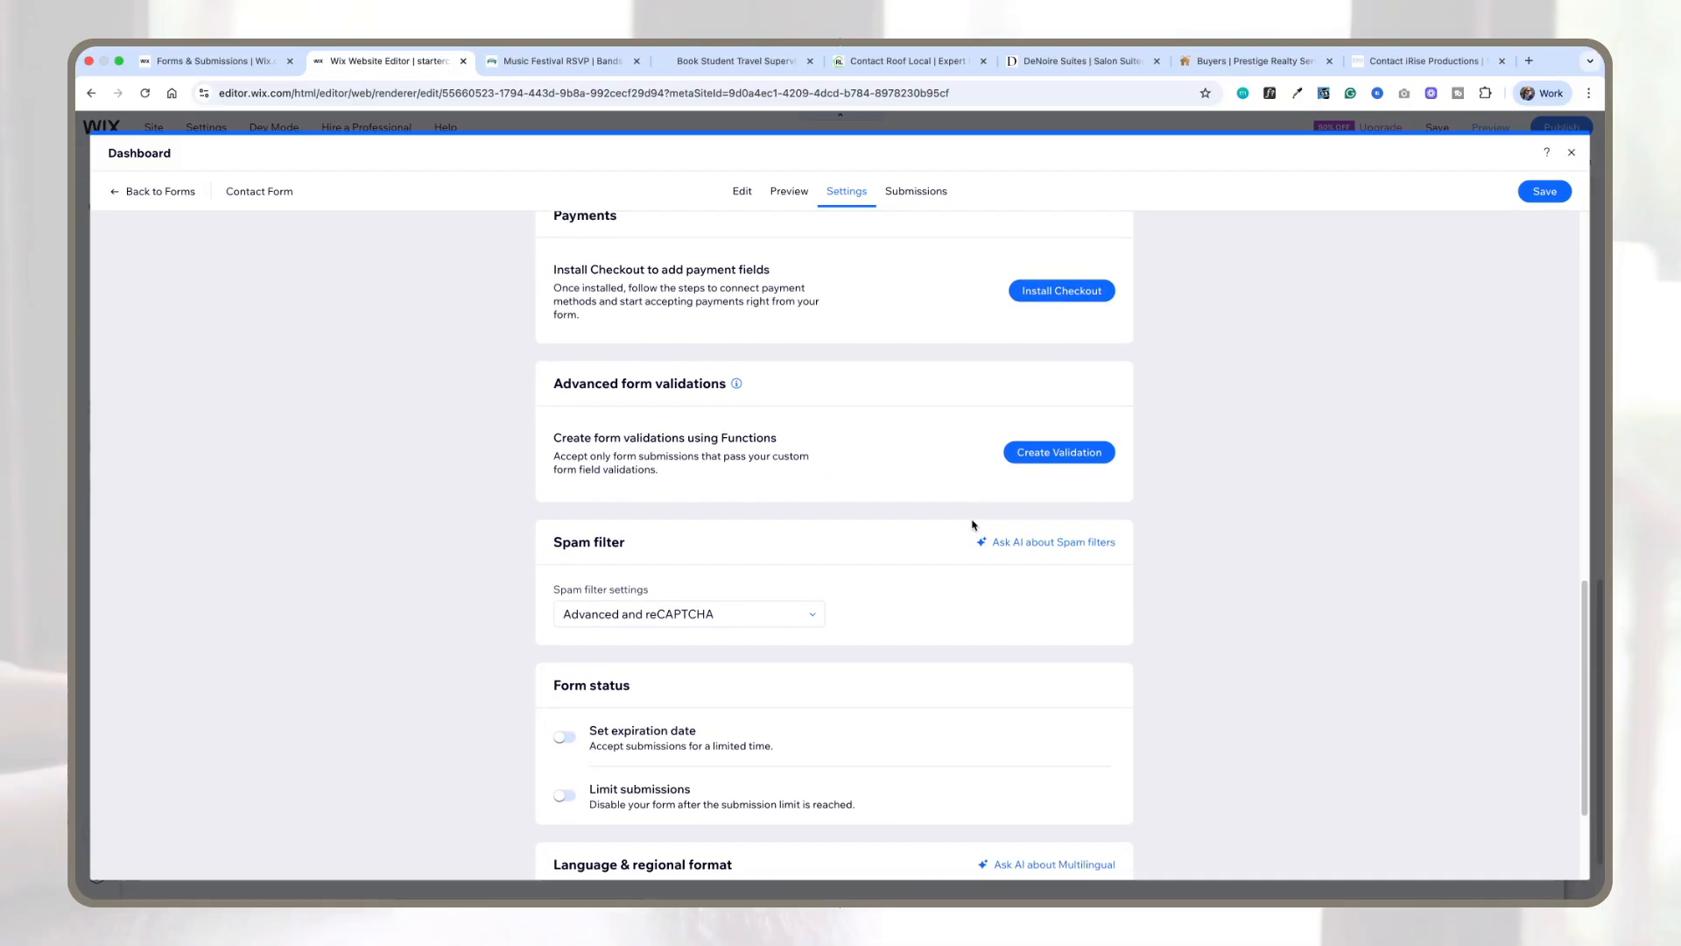
pyautogui.scroll(-2, 974, 525)
pyautogui.click(913, 191)
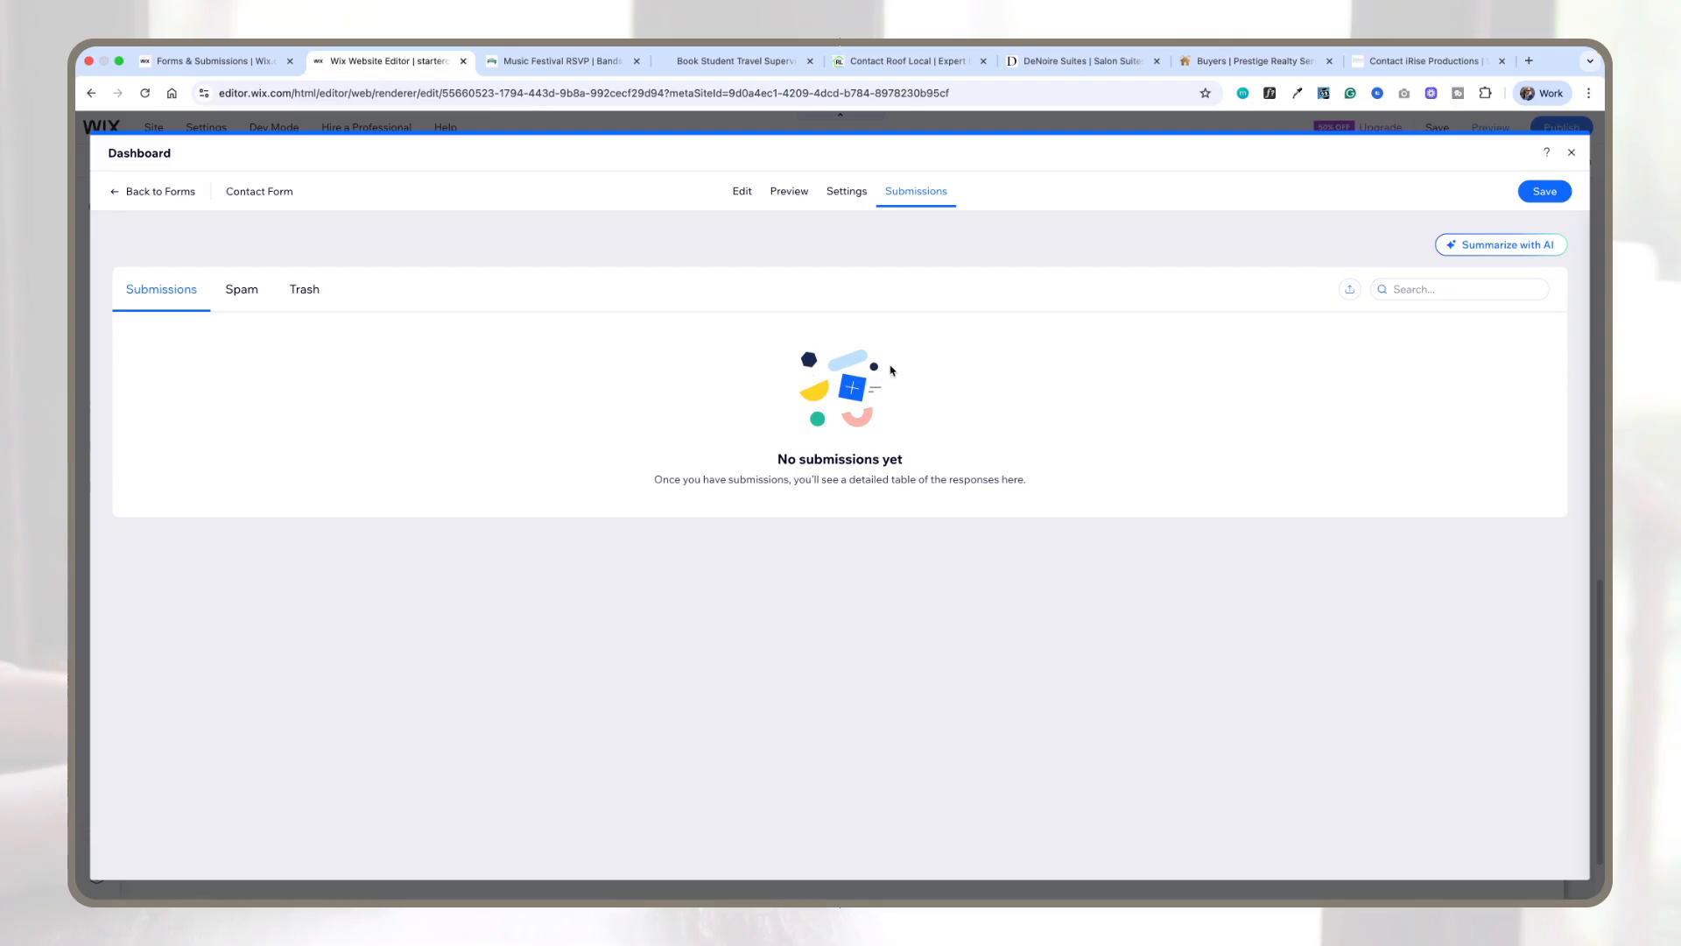
pyautogui.click(744, 196)
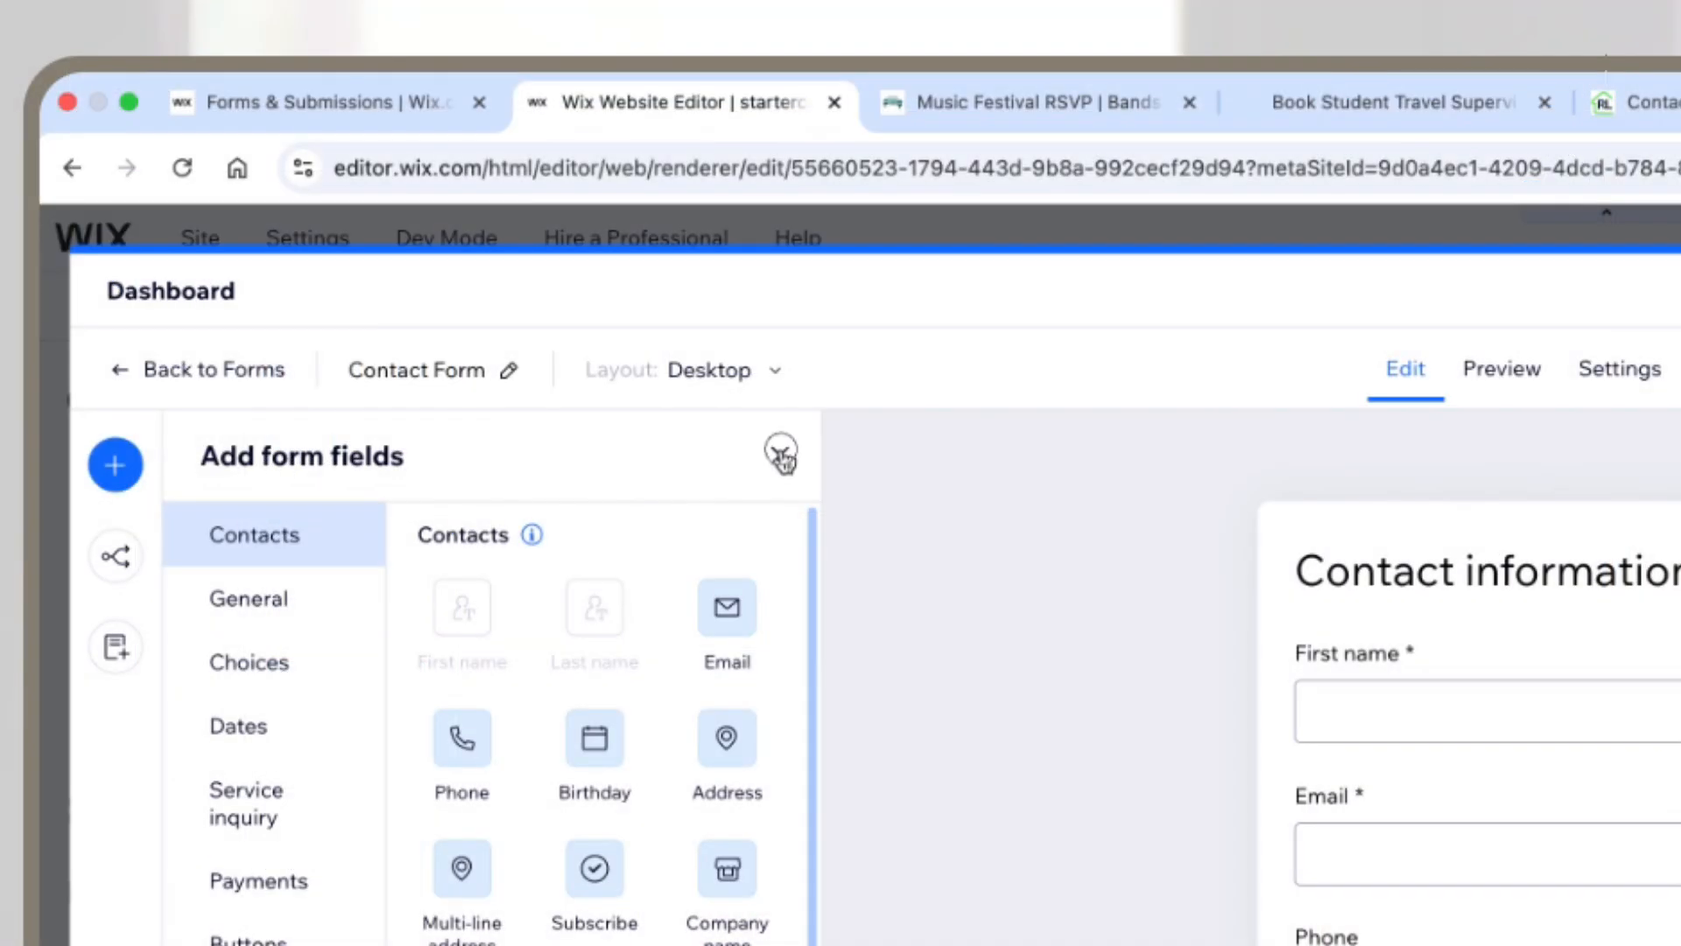
# Step: Browse the form editor's add-fields, conditional rules and pages panels
pyautogui.click(437, 232)
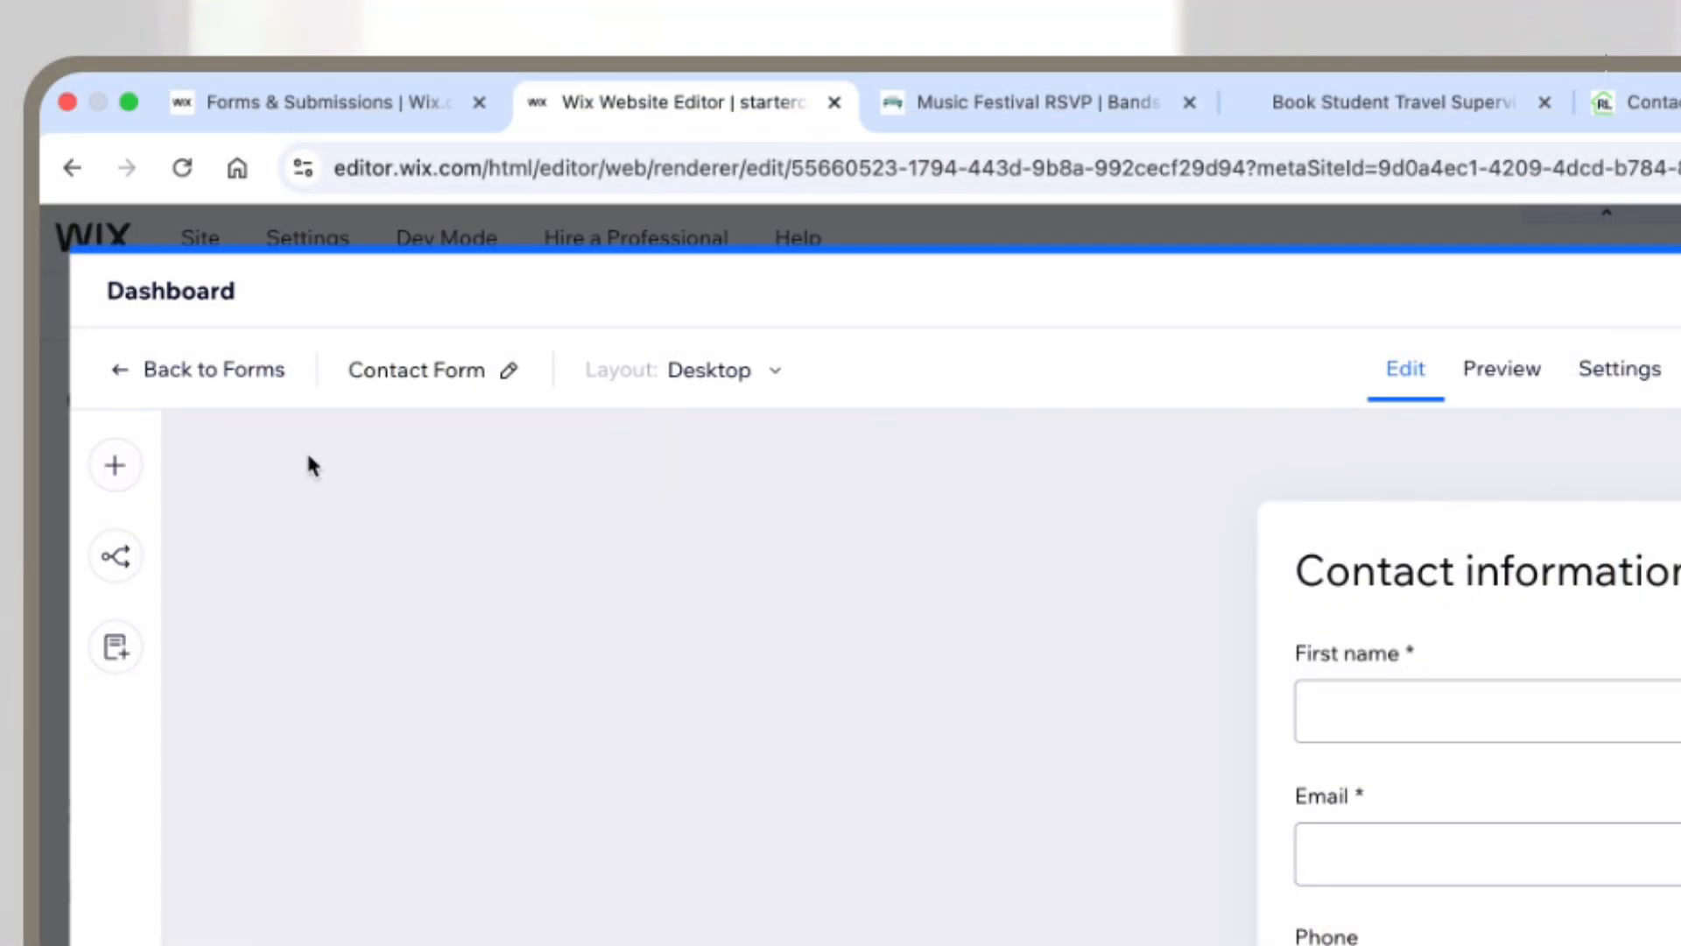
pyautogui.click(110, 472)
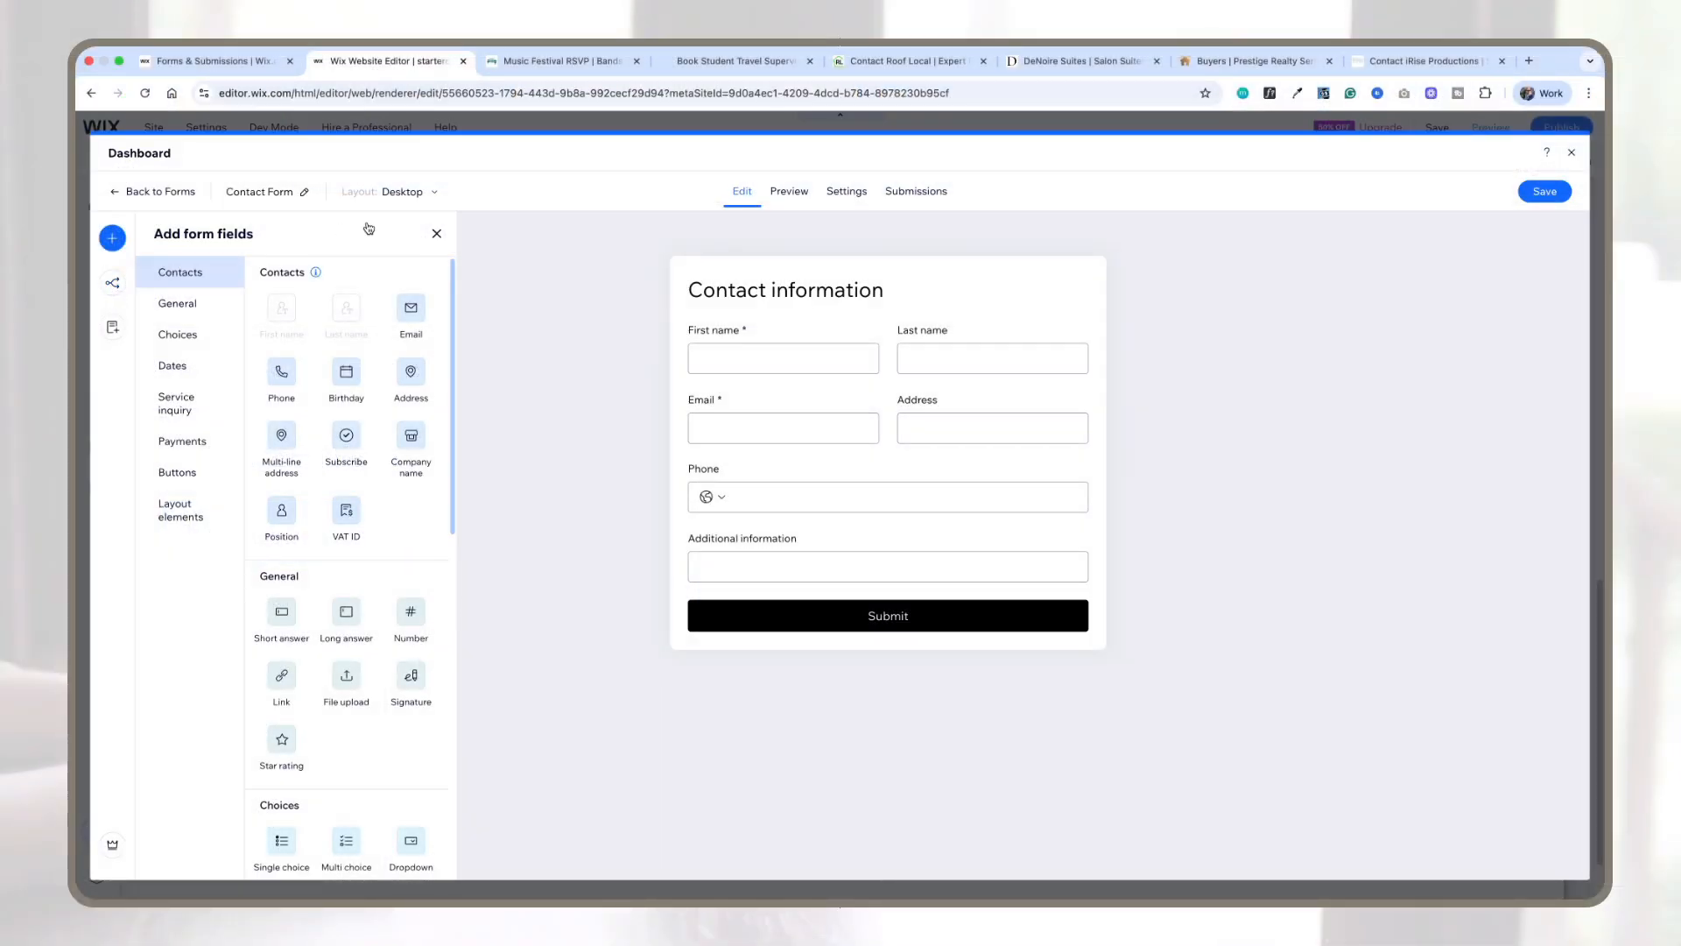
pyautogui.click(437, 232)
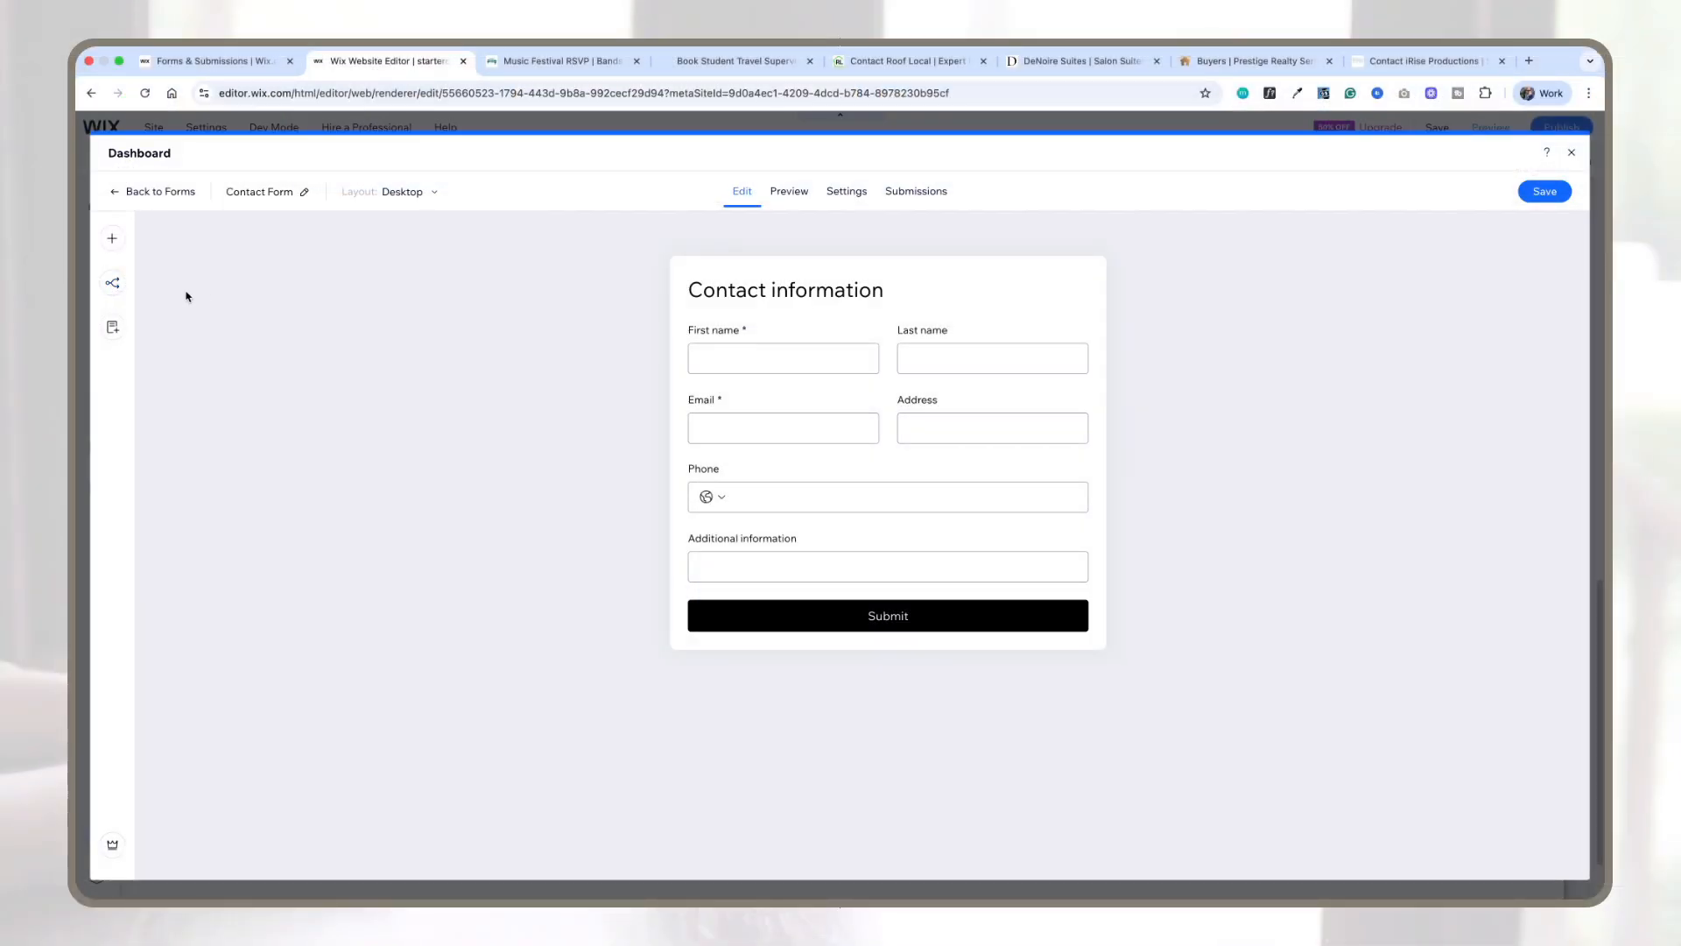
pyautogui.click(112, 282)
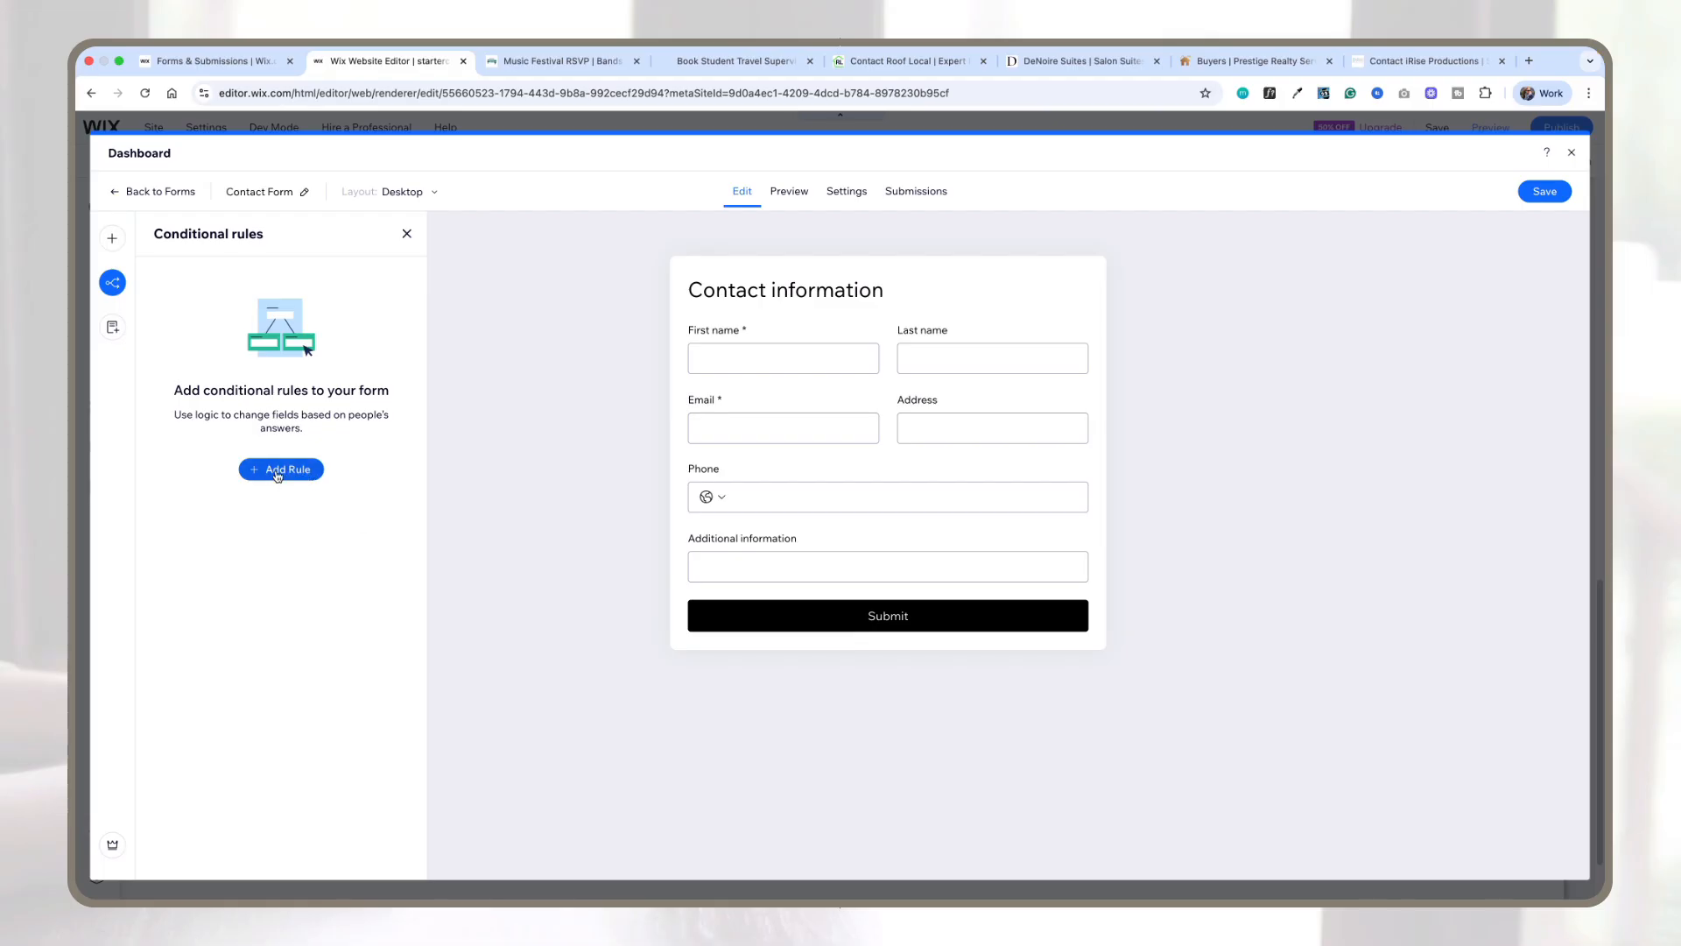
pyautogui.click(113, 327)
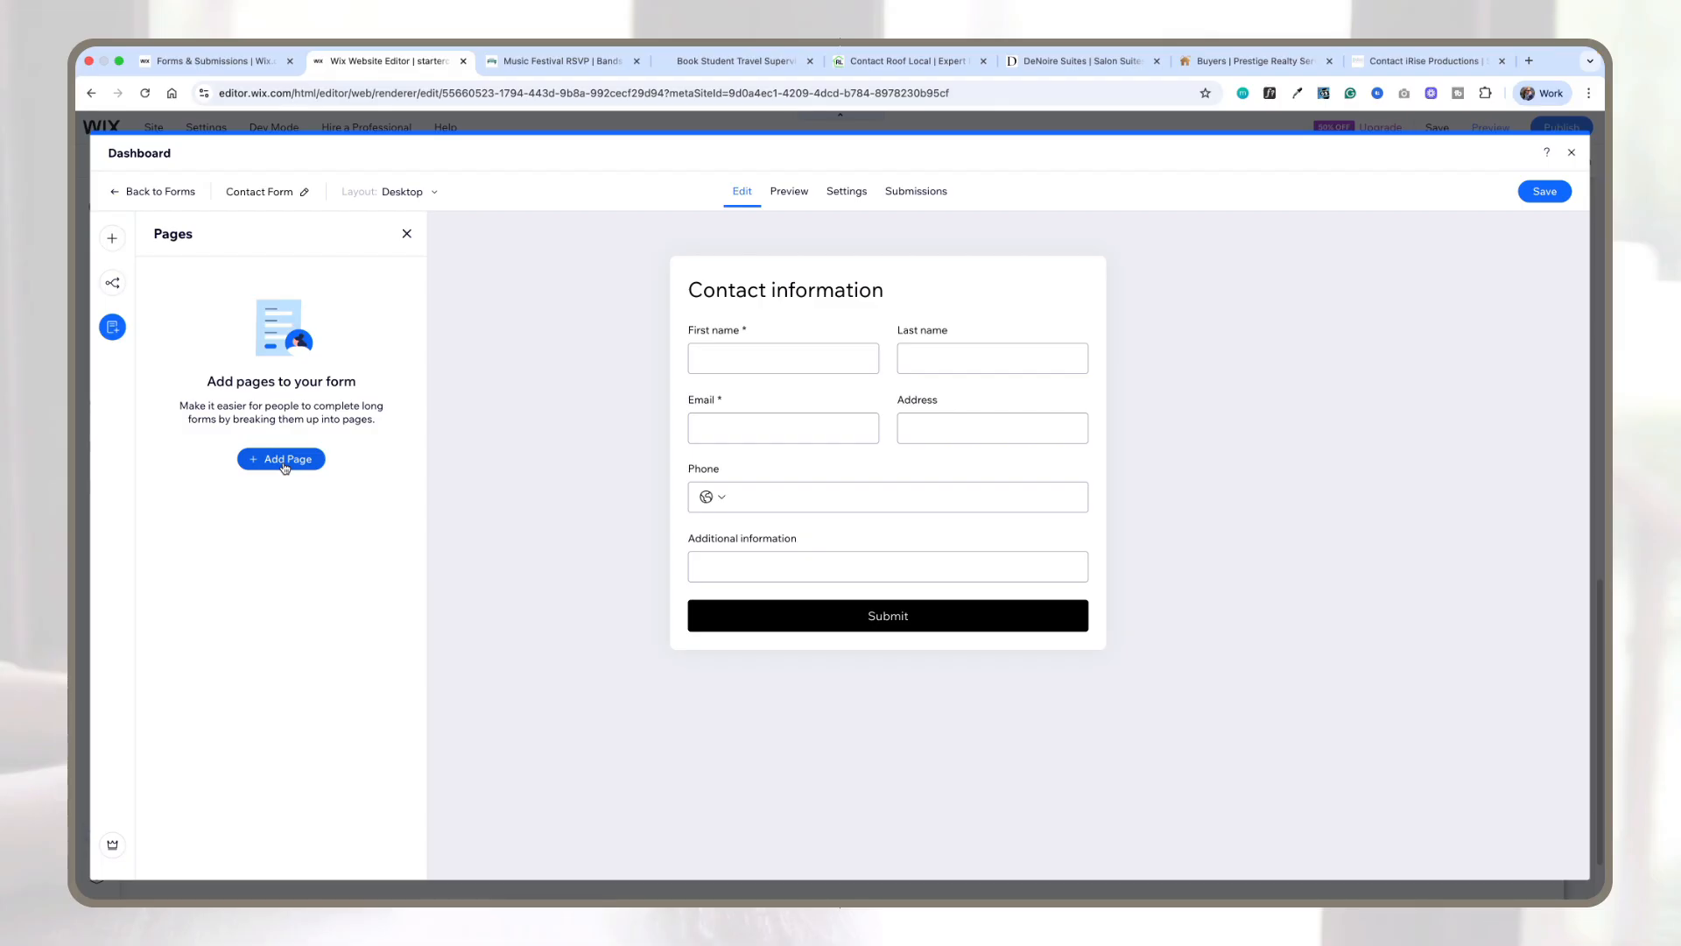
pyautogui.click(112, 238)
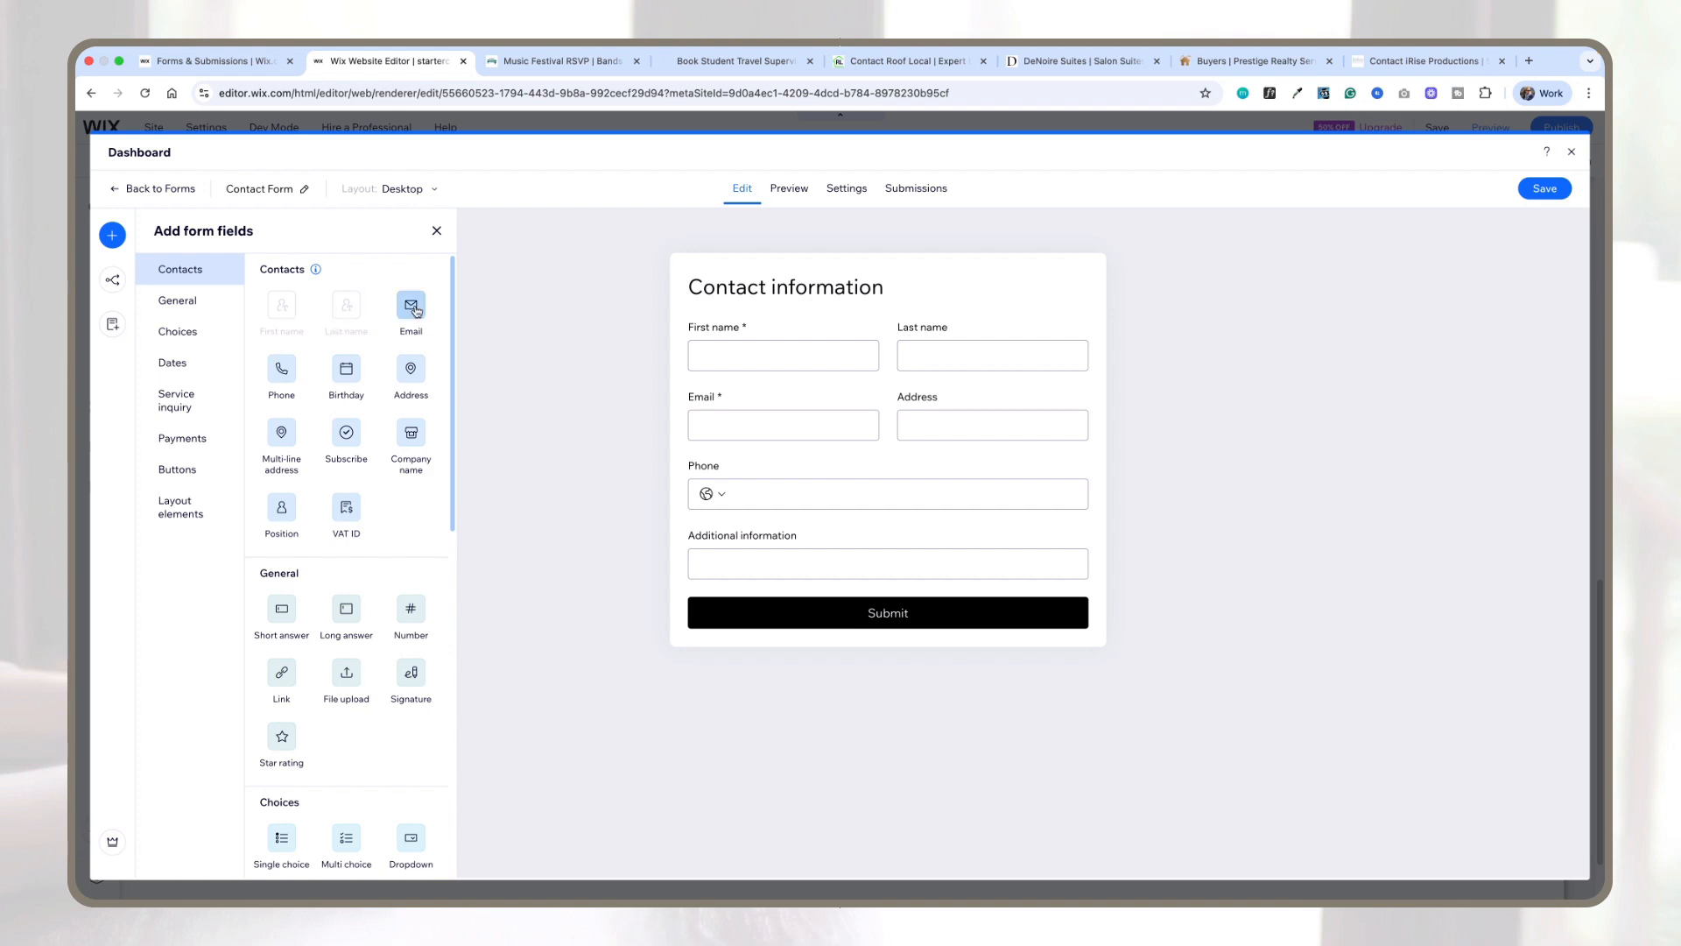
# Step: Add a multi-line address field below the email row, then delete it
pyautogui.scroll(-1, 435, 384)
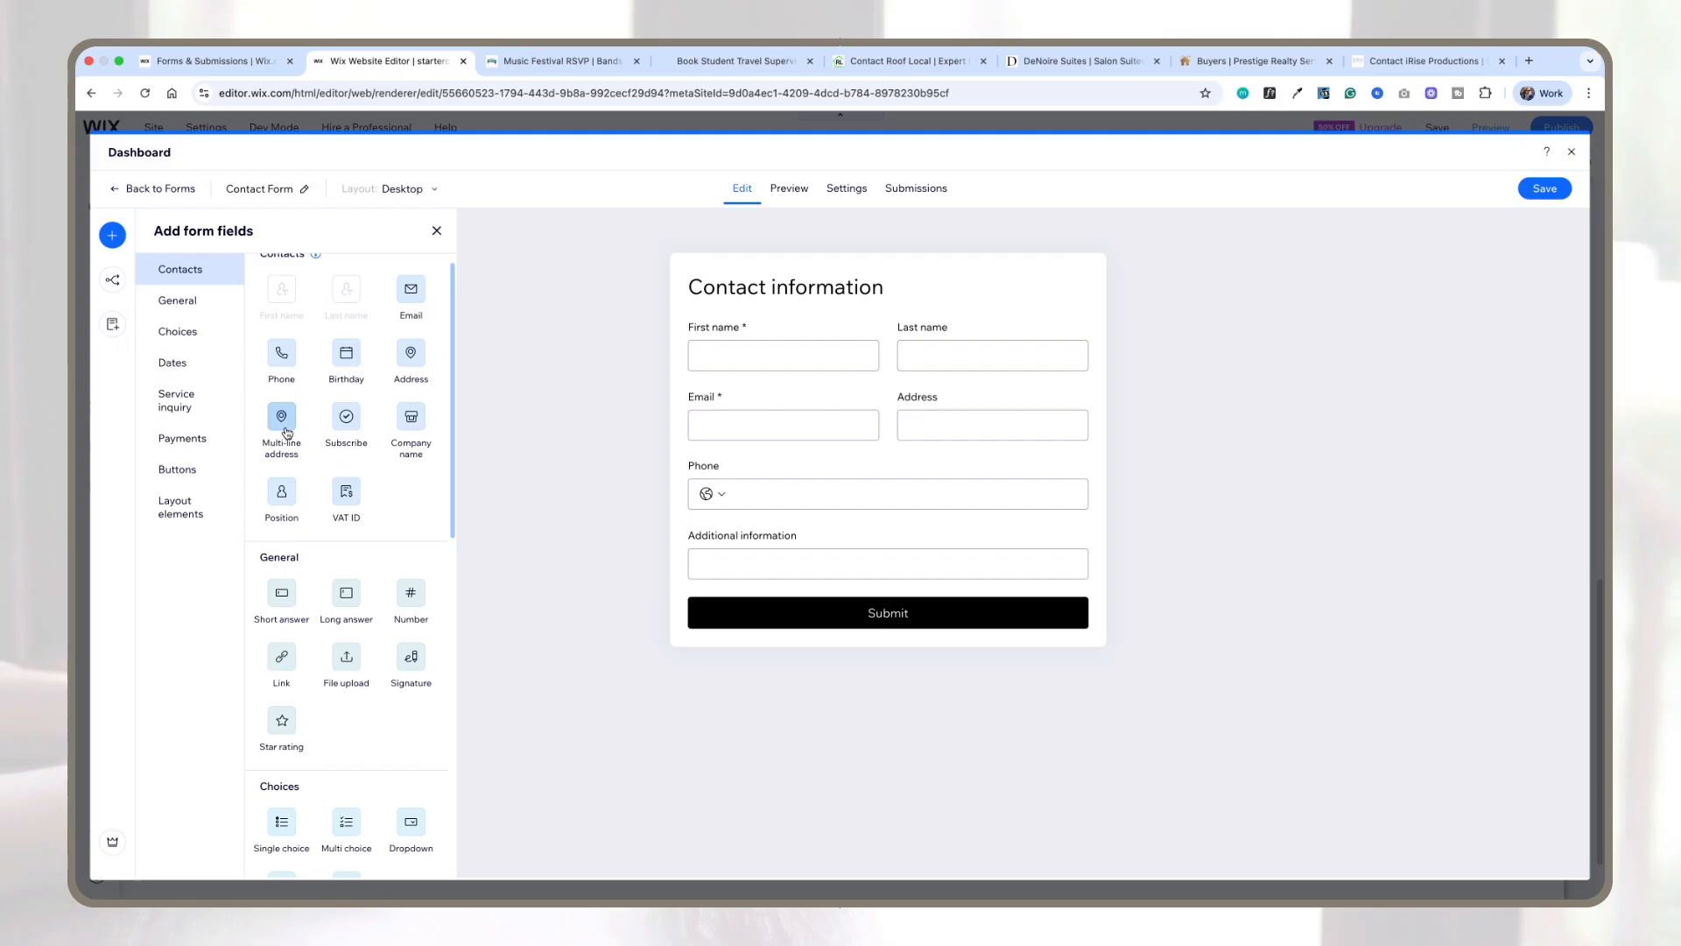
pyautogui.moveTo(281, 426); pyautogui.dragTo(884, 492)
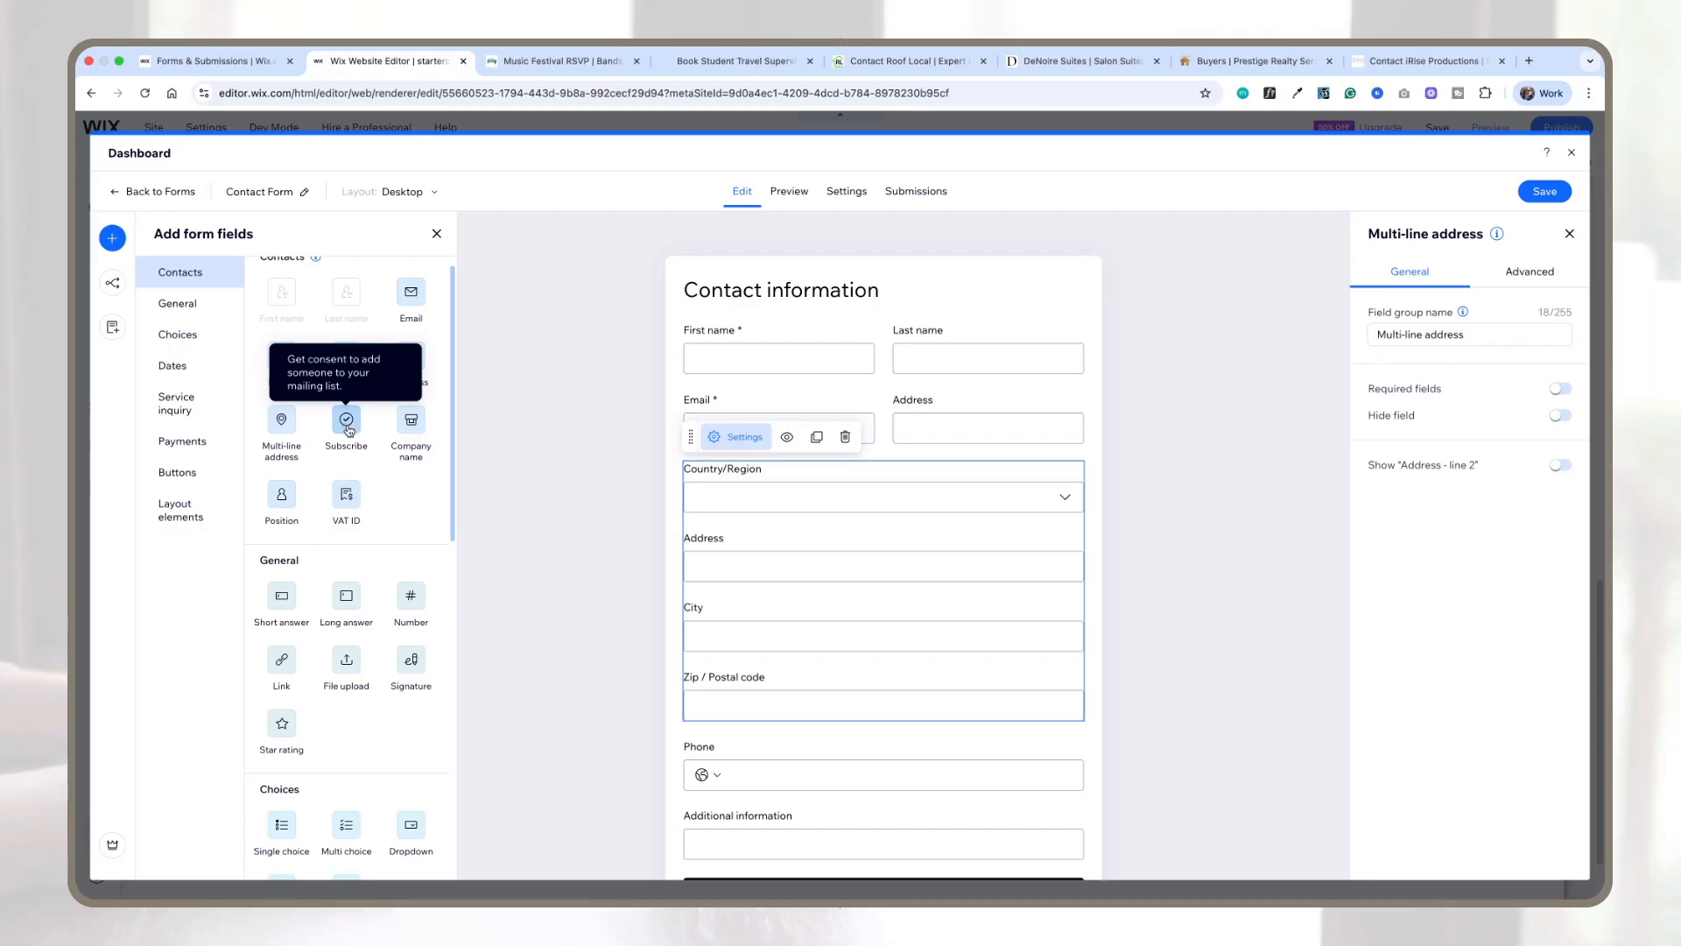
pyautogui.scroll(-1, 403, 473)
pyautogui.scroll(-1, 403, 473)
pyautogui.scroll(-3, 374, 412)
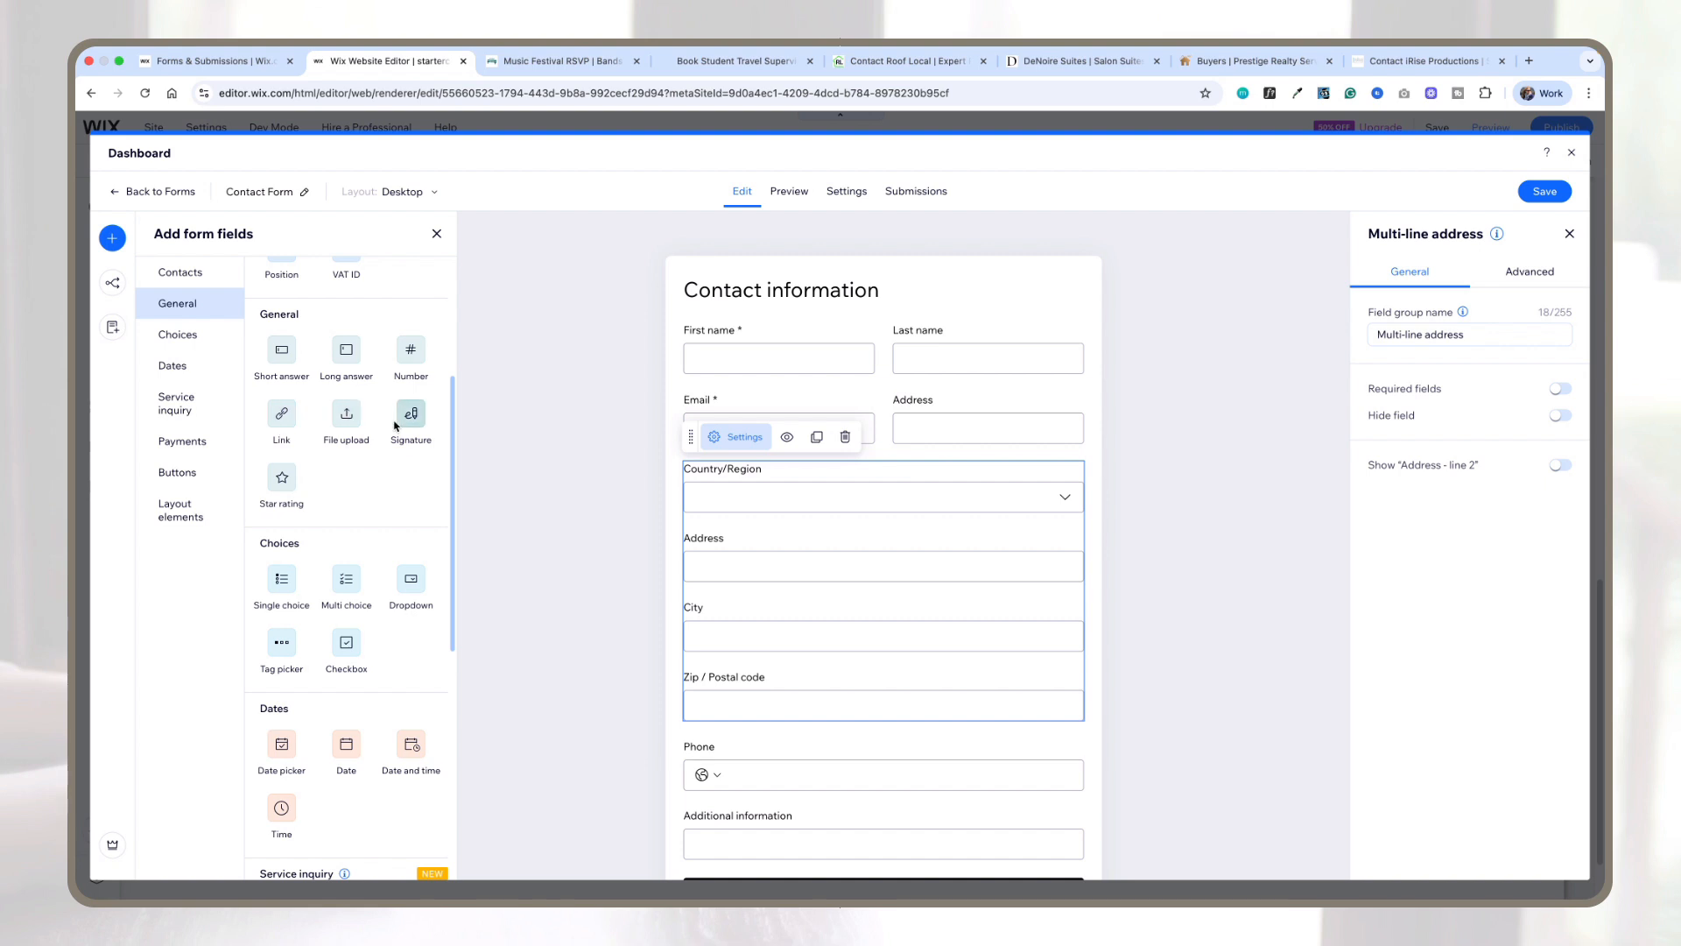
pyautogui.scroll(-1, 389, 449)
pyautogui.scroll(-3, 389, 450)
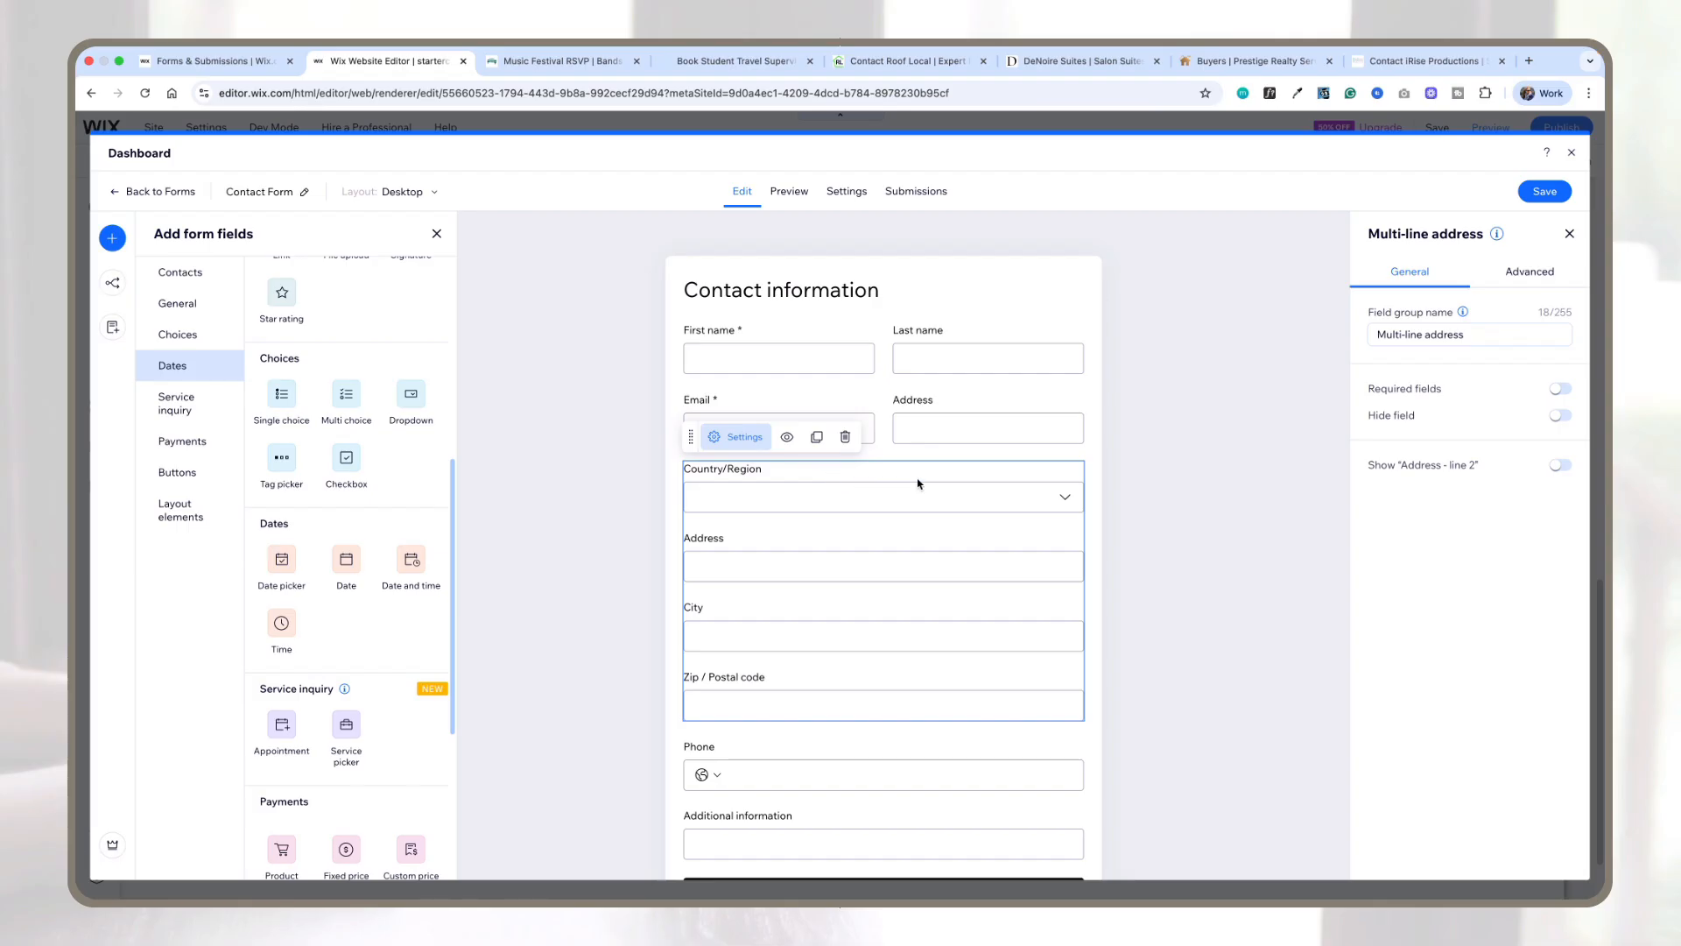
pyautogui.click(843, 437)
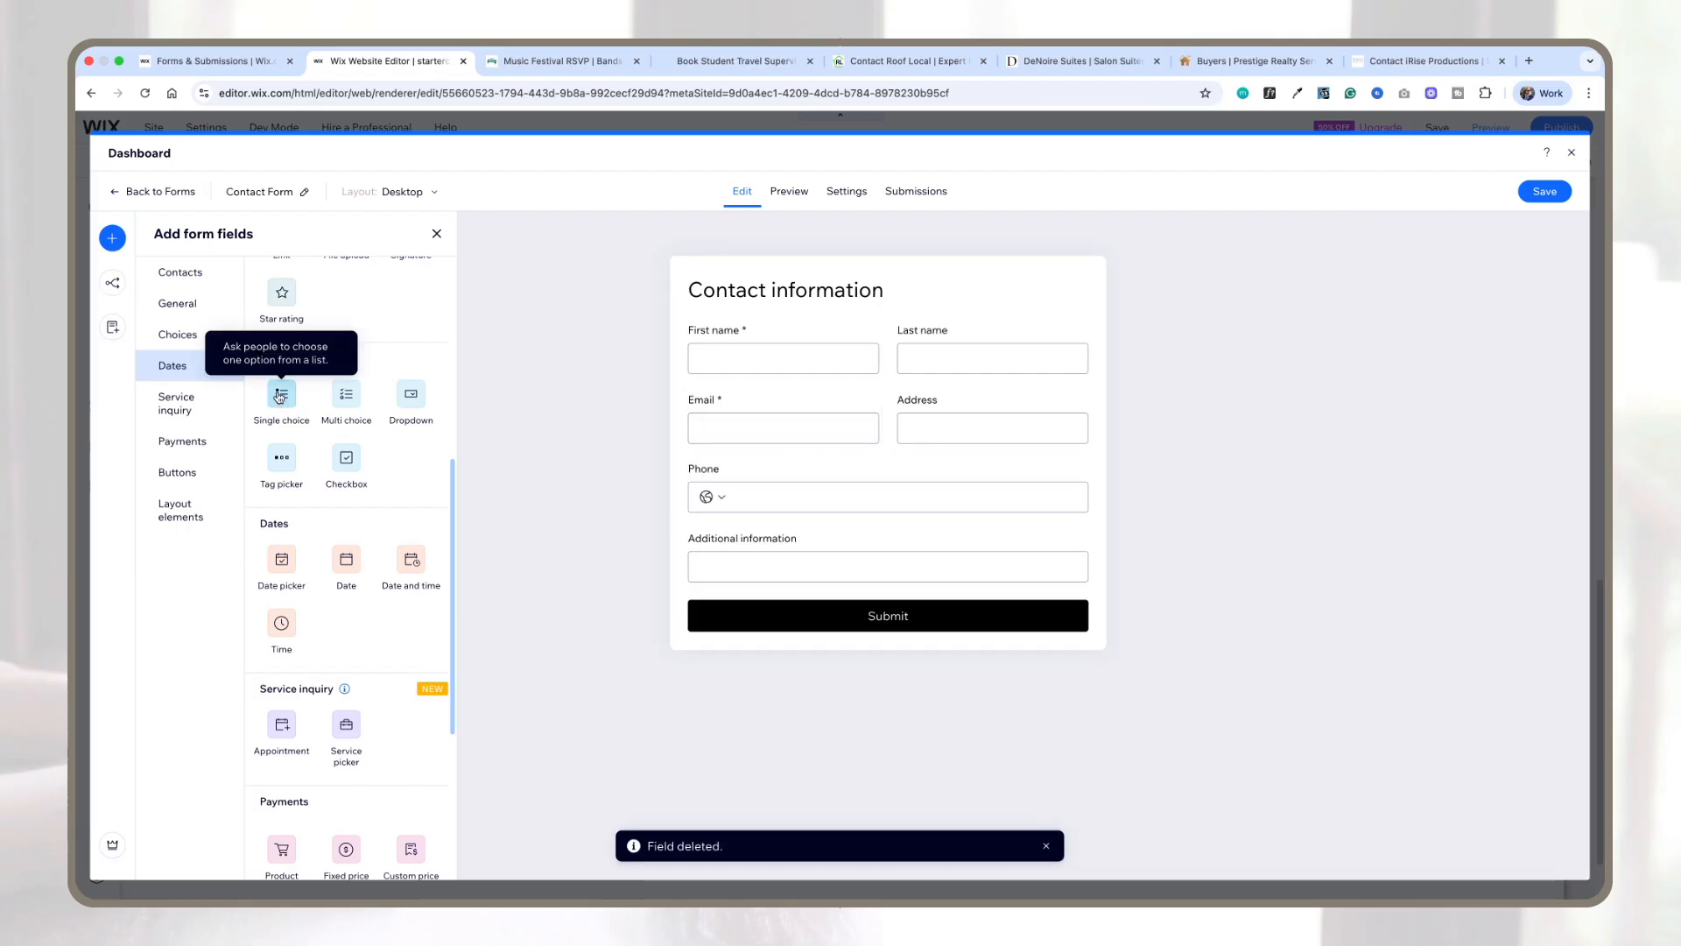
# Step: Add a single-choice field below the email row titled "What color would you like best?"
pyautogui.moveTo(591, 517); pyautogui.dragTo(963, 466)
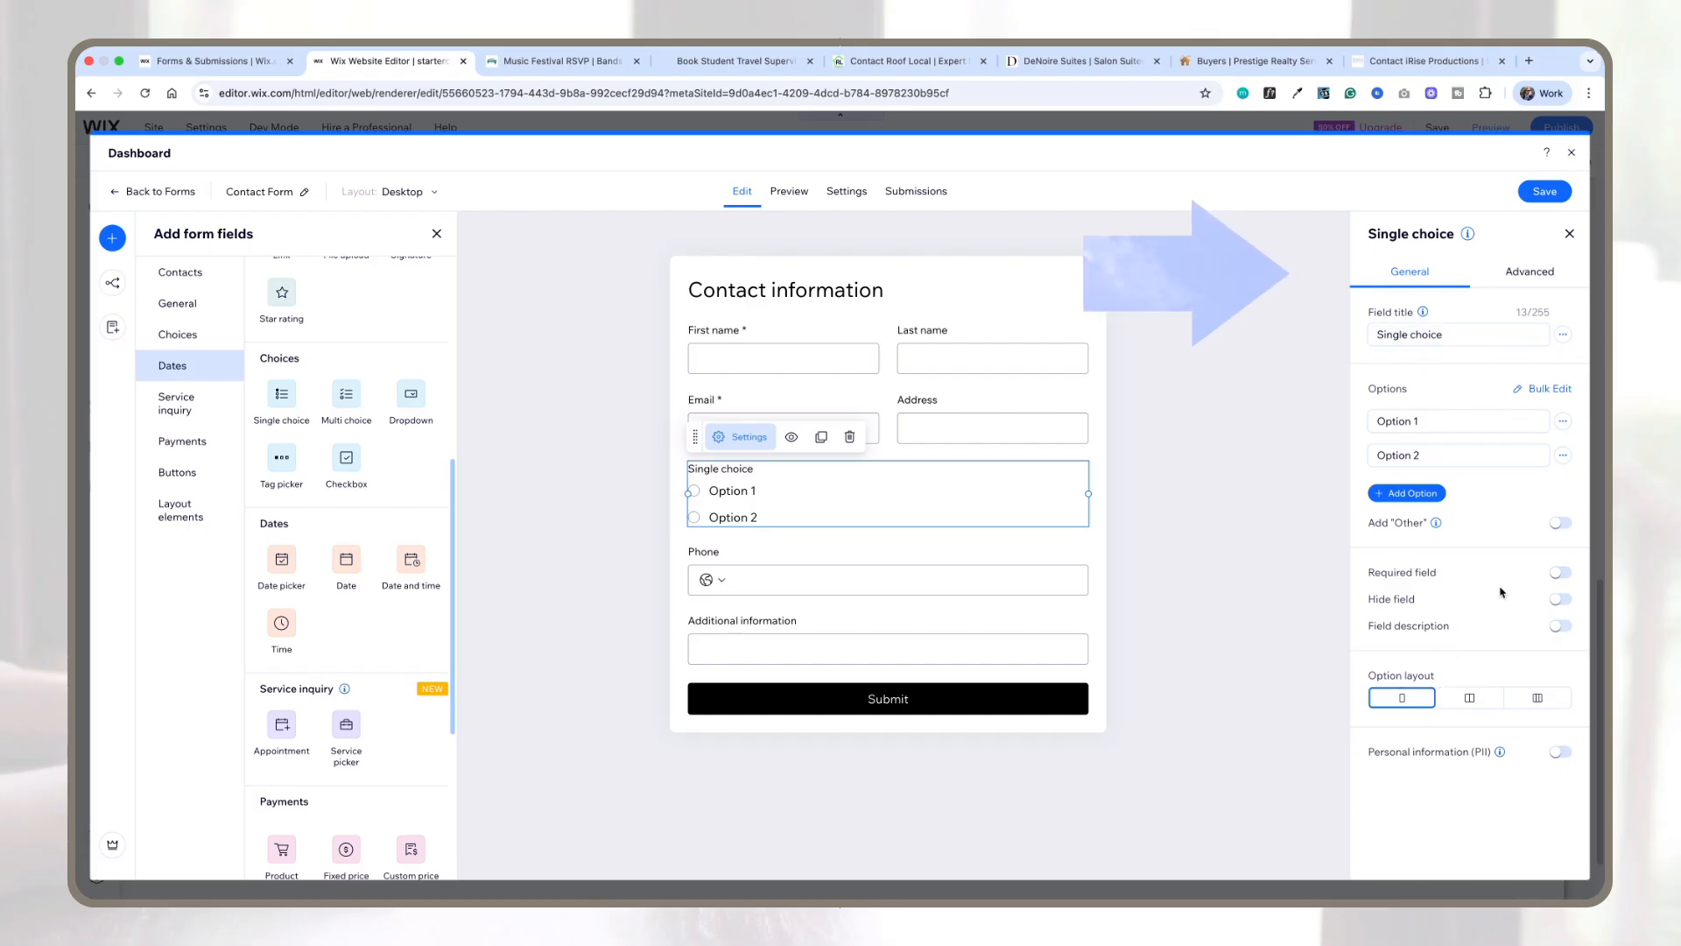
pyautogui.click(1451, 332)
pyautogui.press('super+a')
pyautogui.write('What color woul')
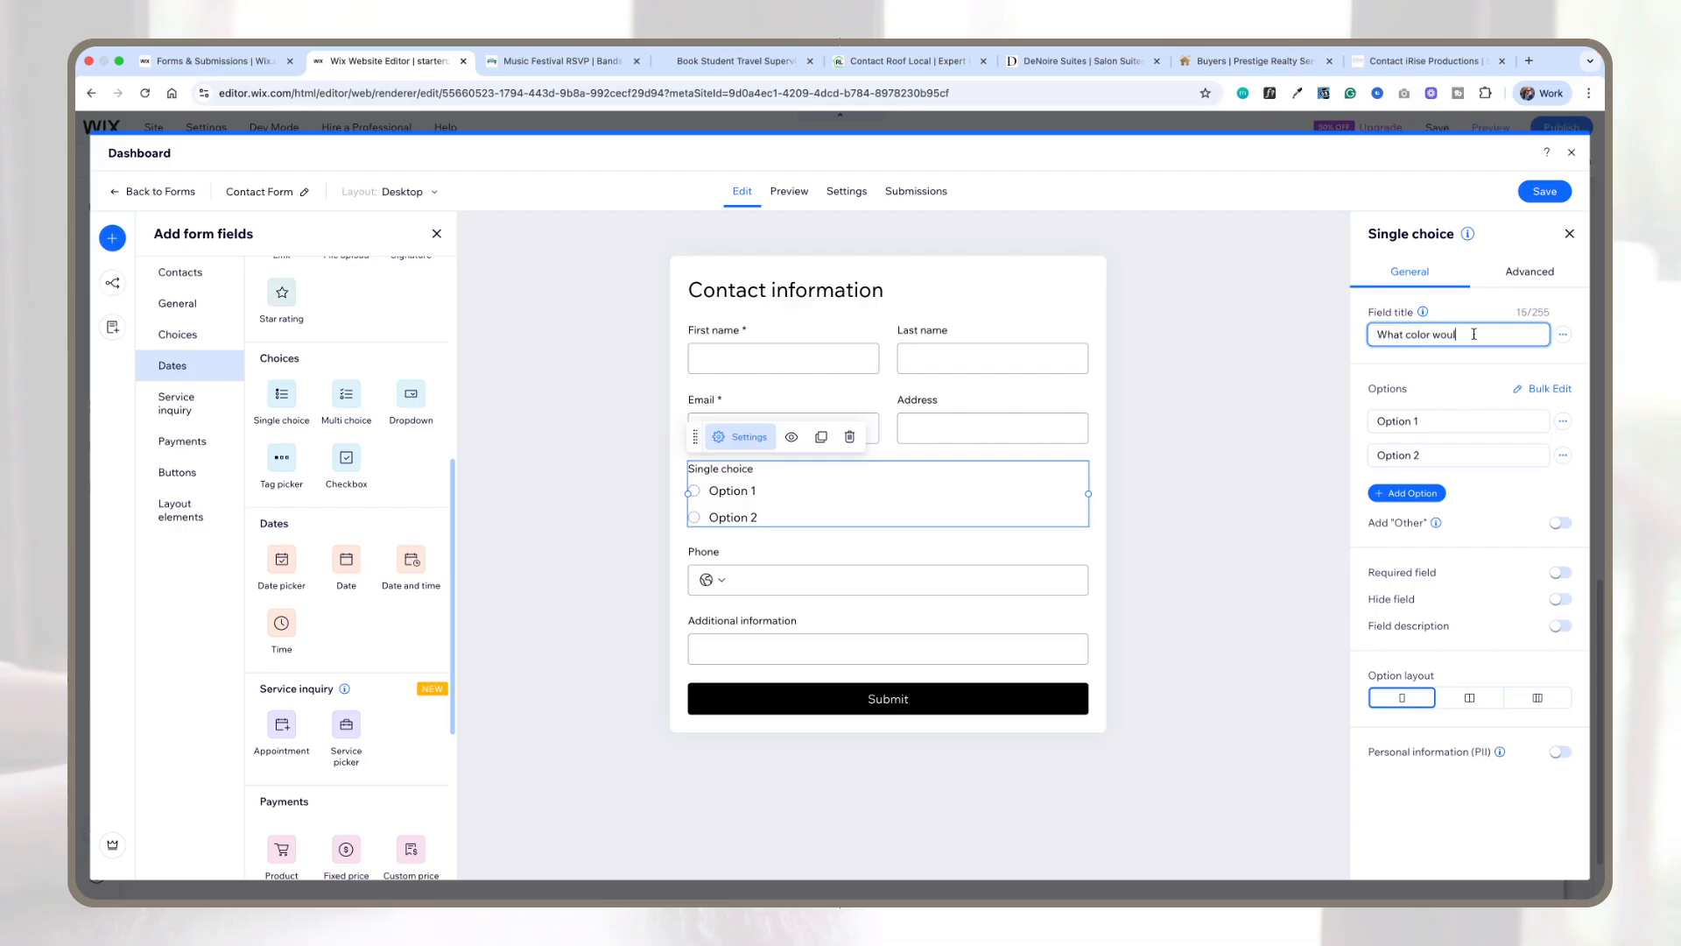
pyautogui.write('d you like best?')
# Step: Set the color question's options to Red, Blue and a third option Yellow
pyautogui.press('Tab')
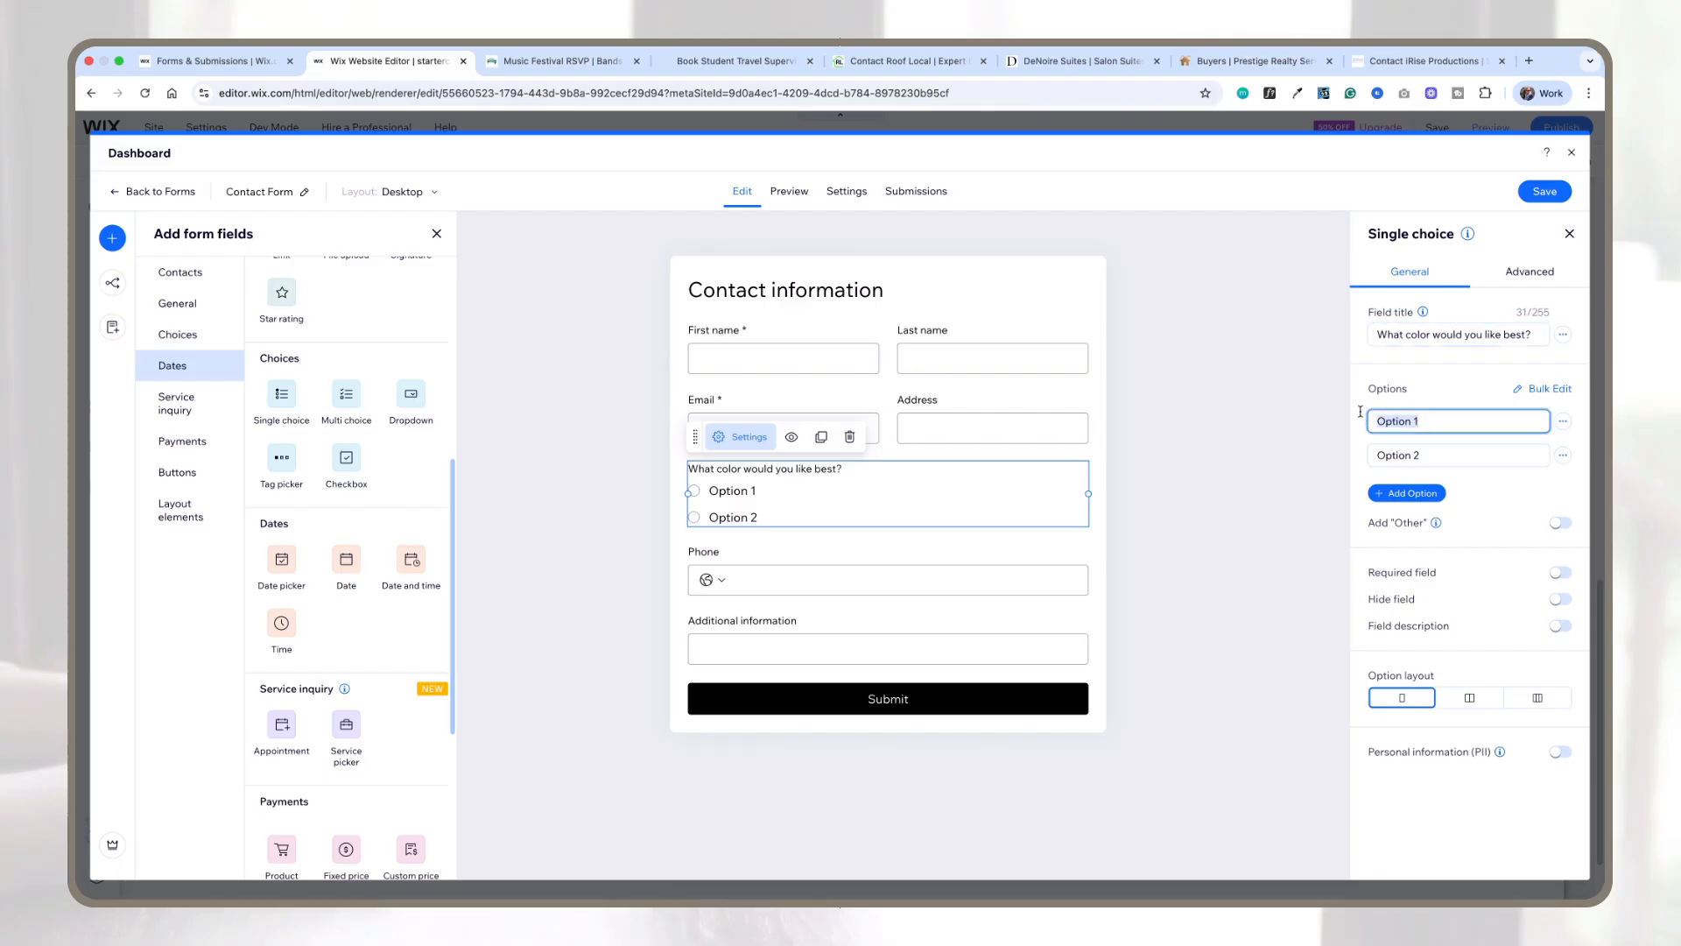
pyautogui.write('Red')
pyautogui.press('Tab')
pyautogui.write('Blue')
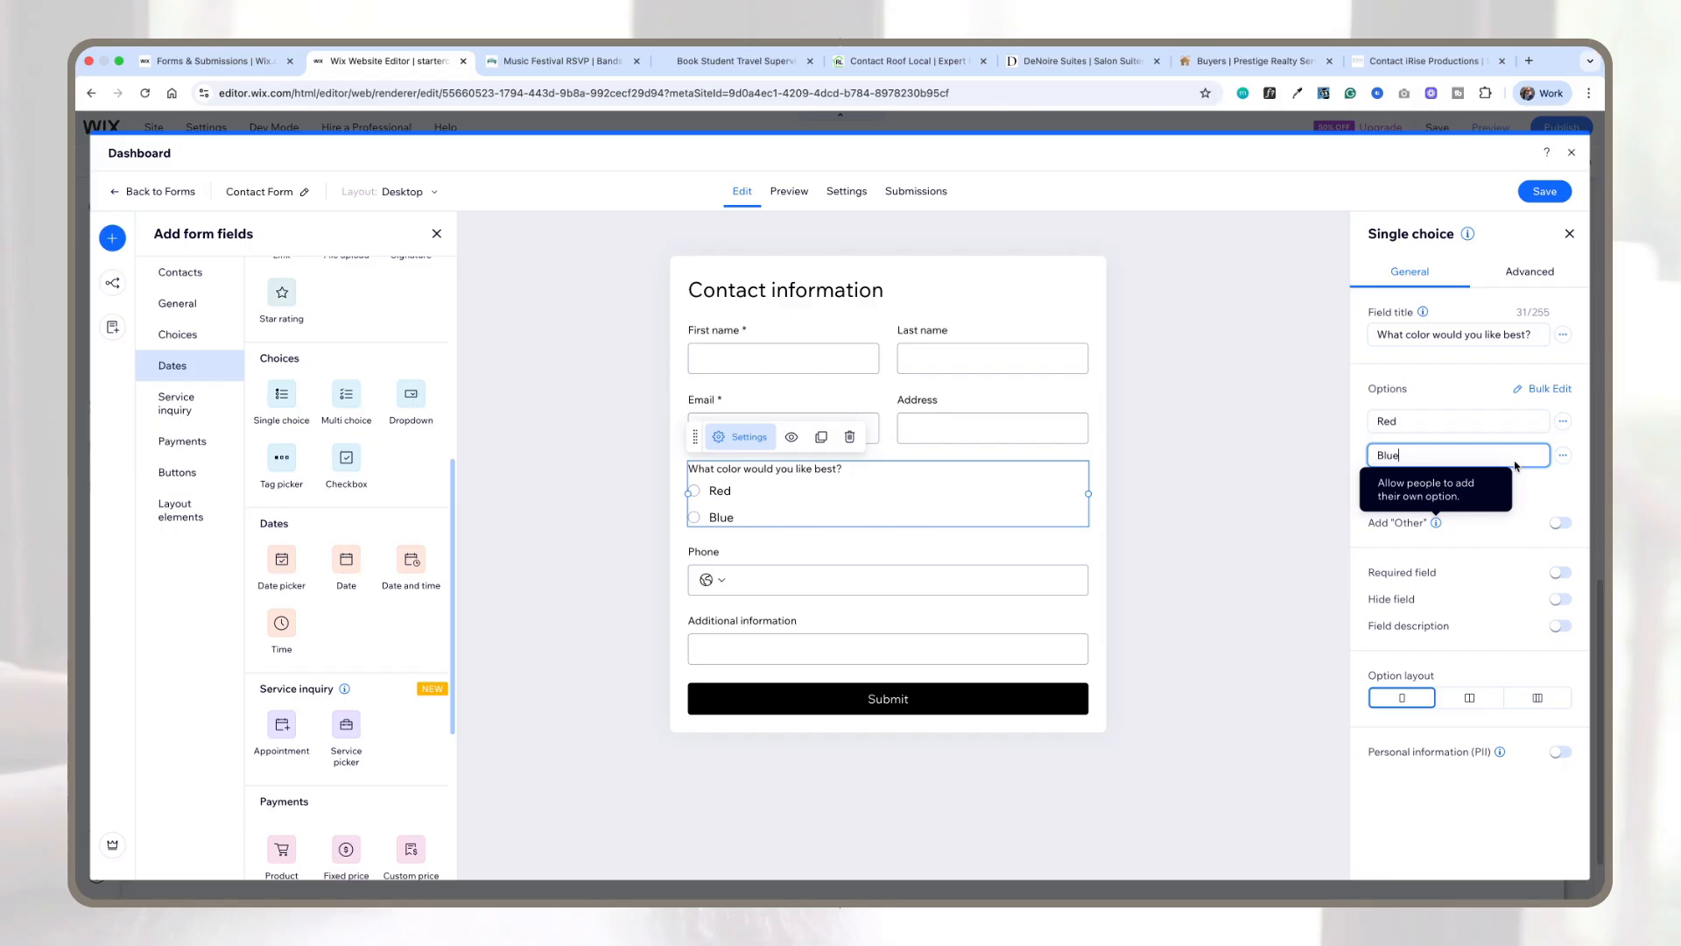
pyautogui.click(1429, 493)
pyautogui.click(1425, 490)
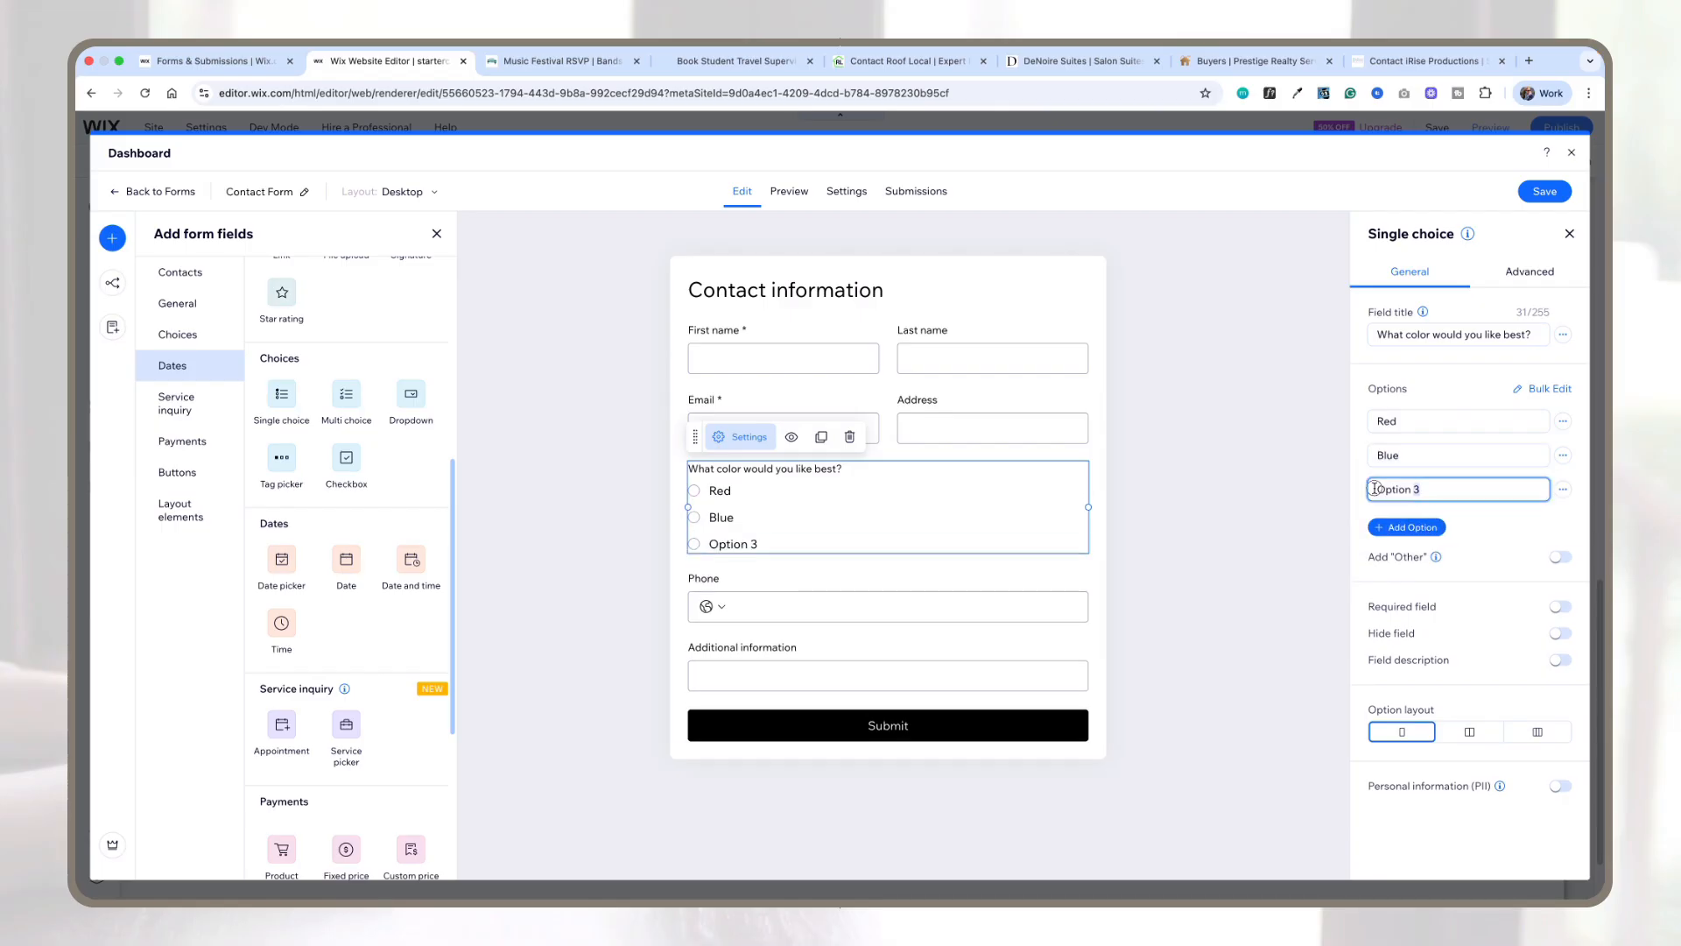
pyautogui.write('Yellow')
# Step: Enable the "Other" option for the color question and set its option layout to three columns
pyautogui.click(1562, 558)
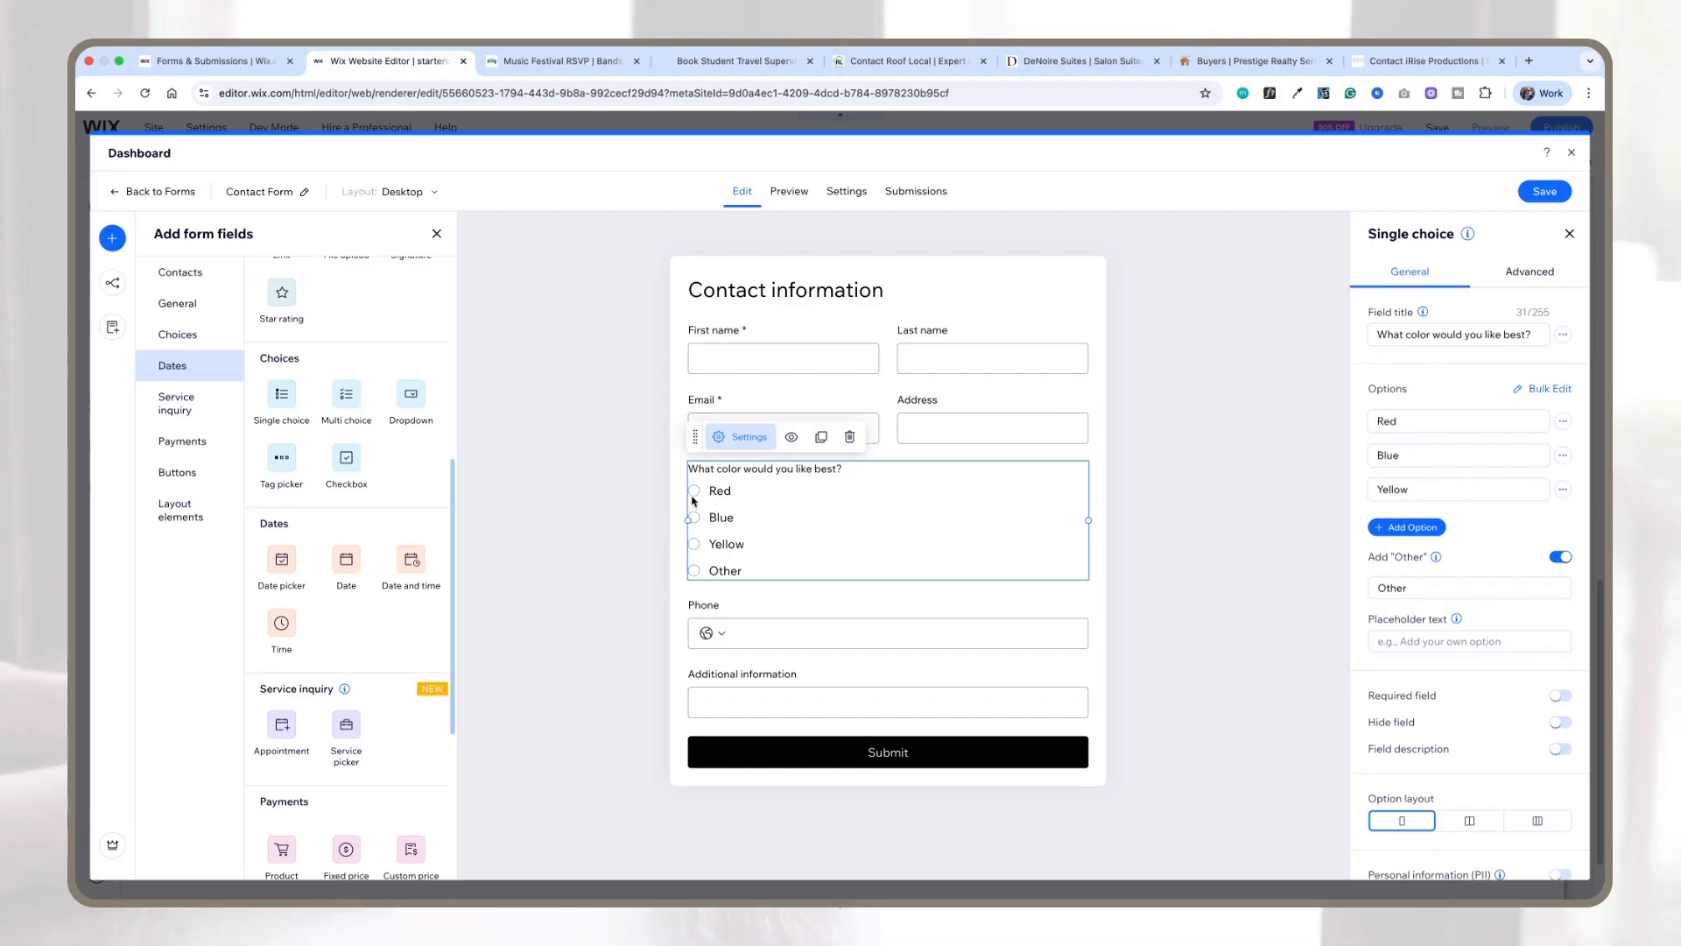
pyautogui.scroll(-1, 1489, 683)
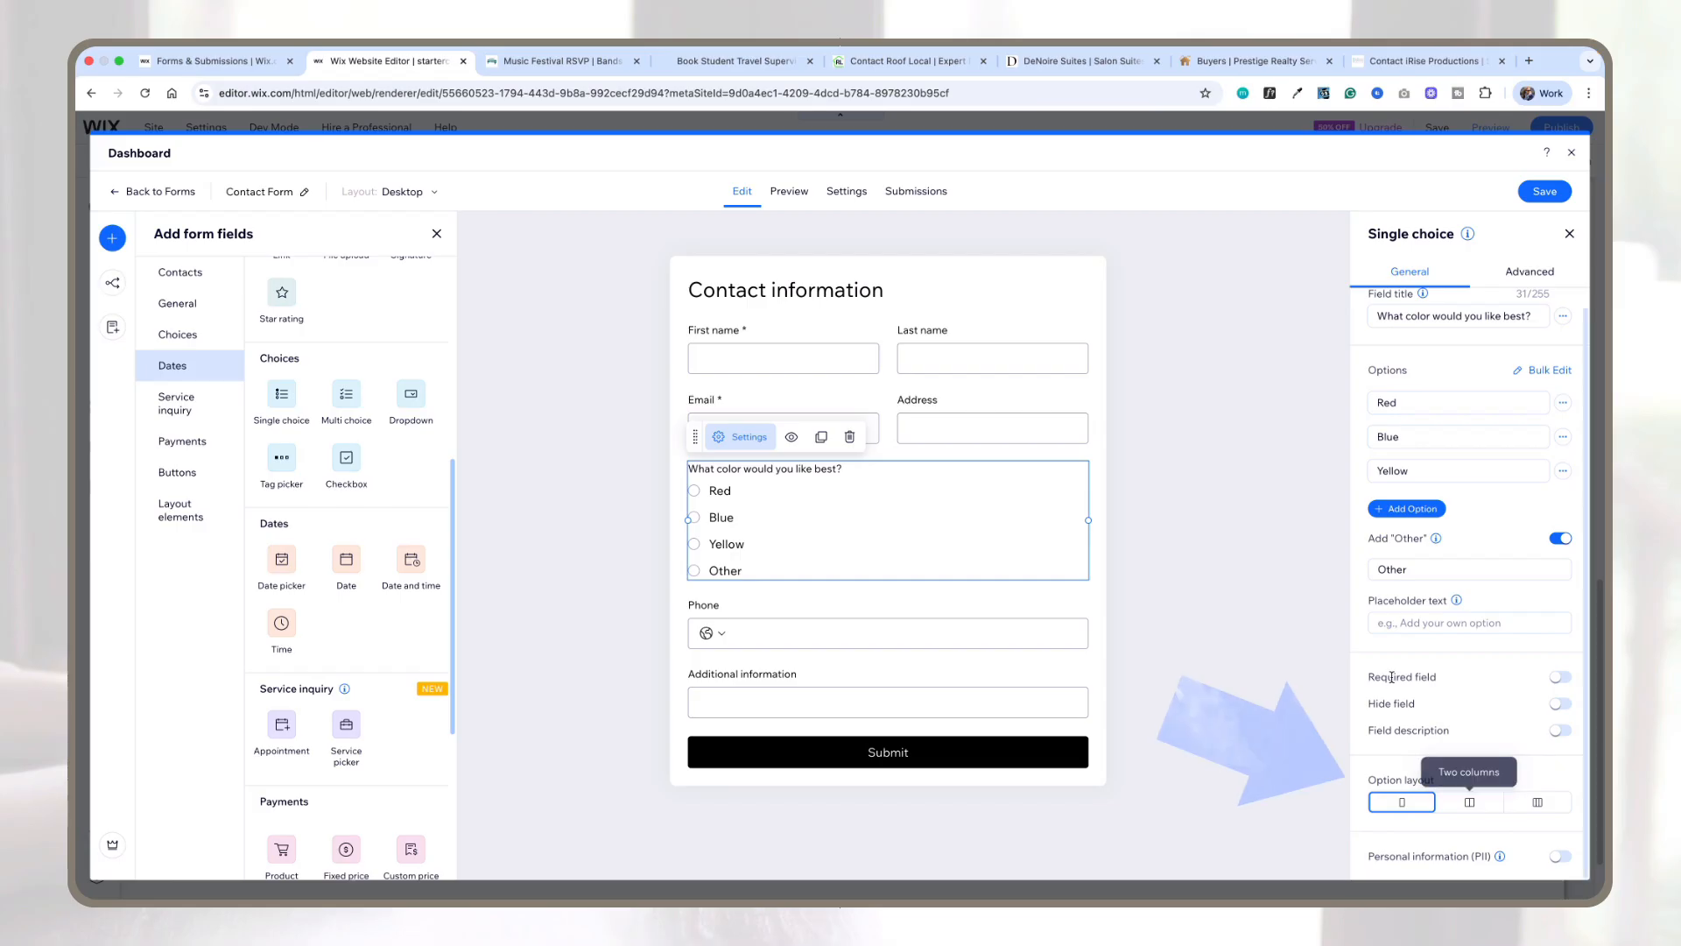
pyautogui.click(1470, 804)
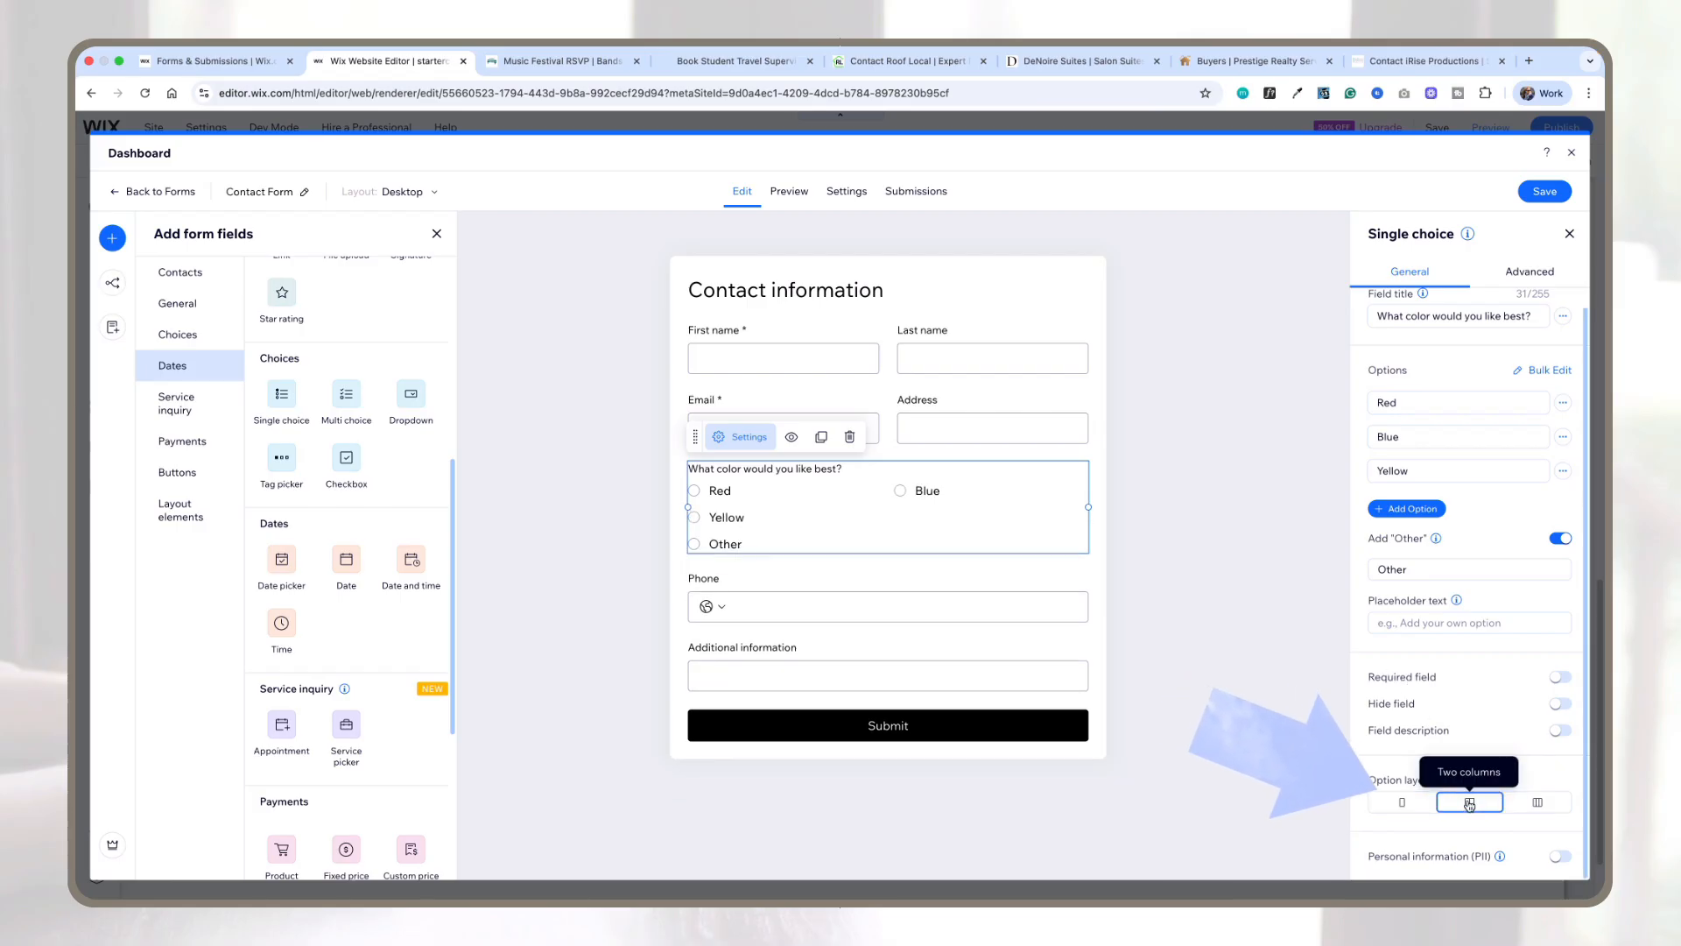
pyautogui.click(1536, 802)
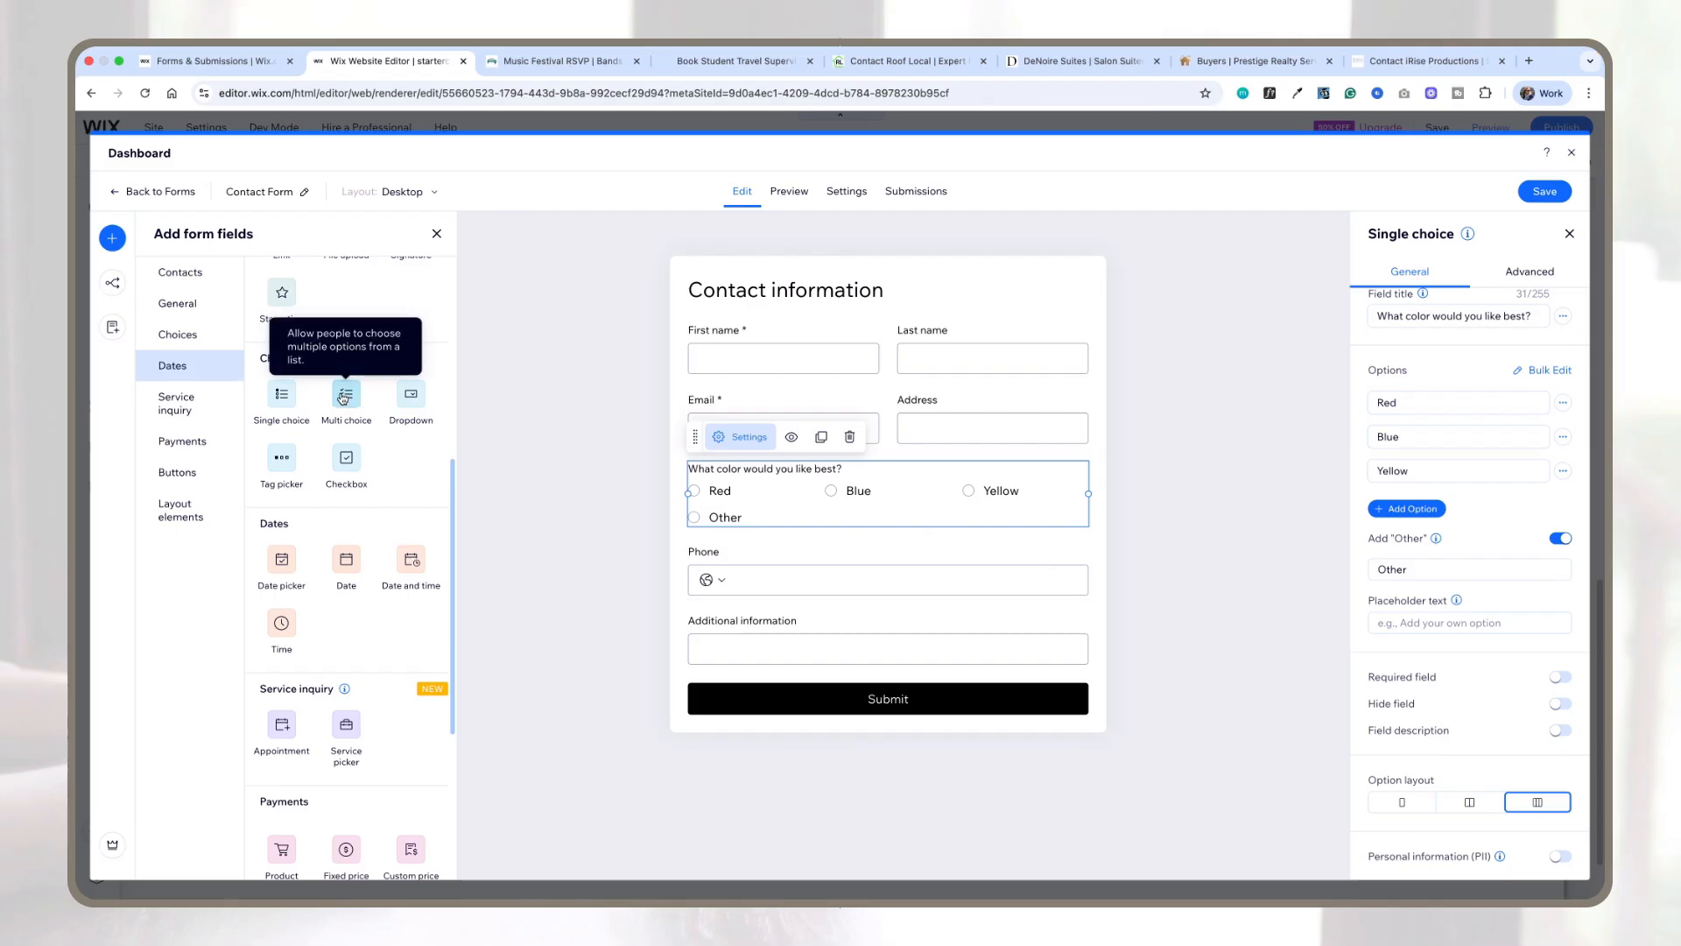
# Step: Add a multi-choice field above the color question
pyautogui.moveTo(345, 395); pyautogui.dragTo(810, 597)
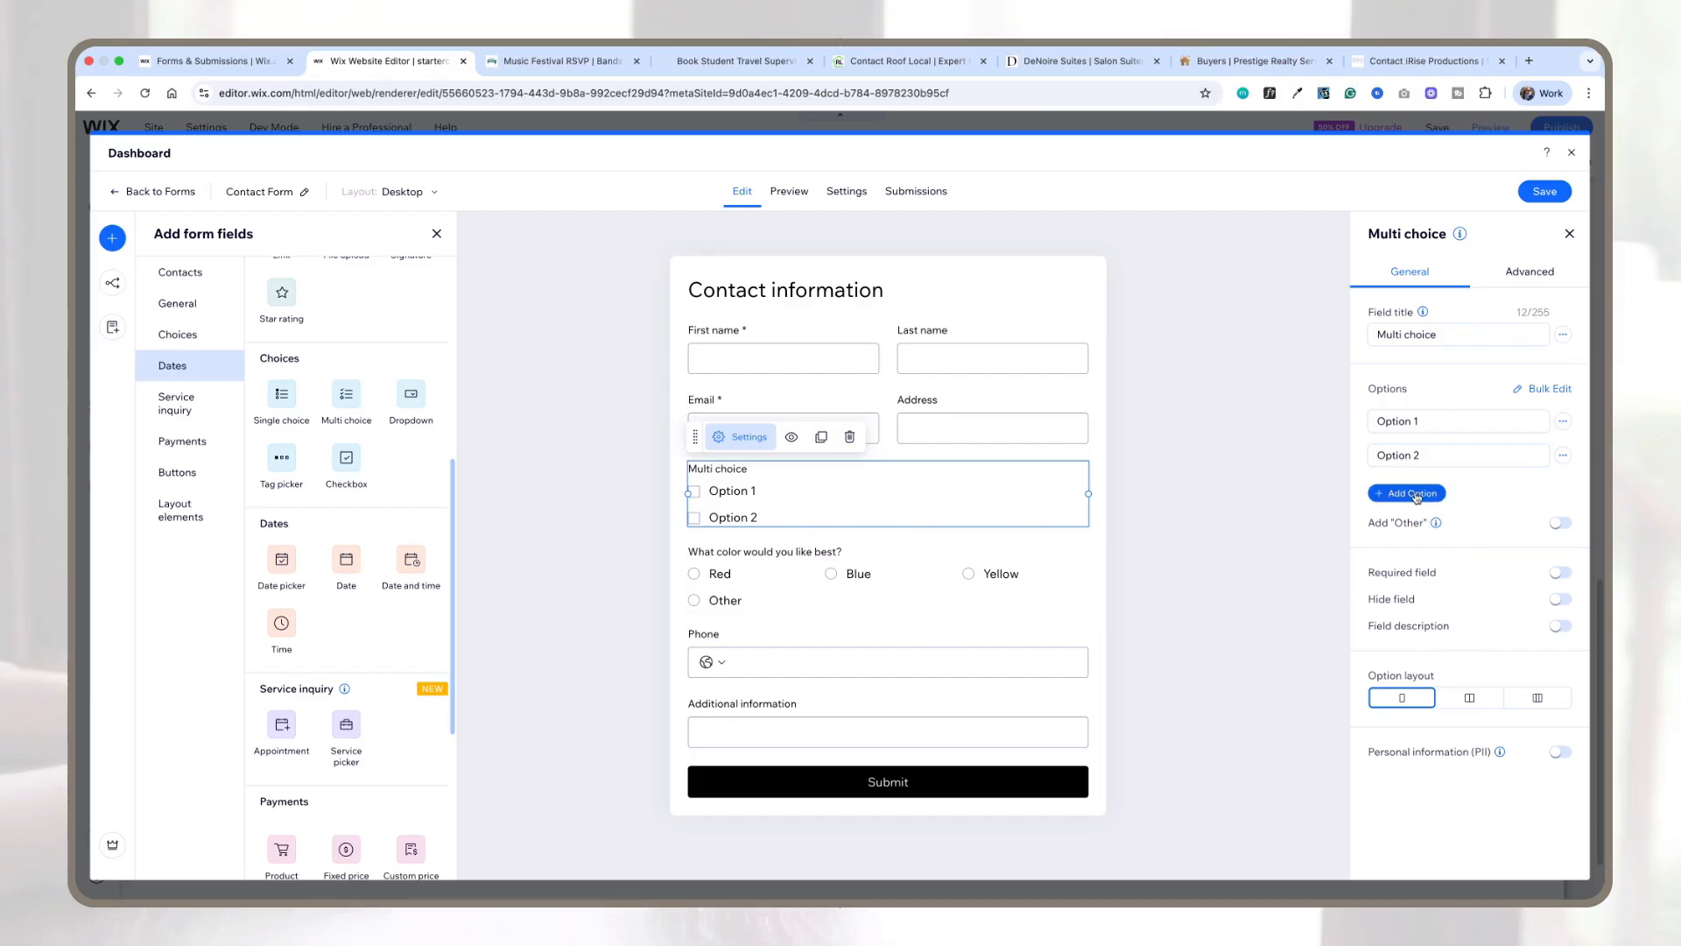
pyautogui.click(1461, 328)
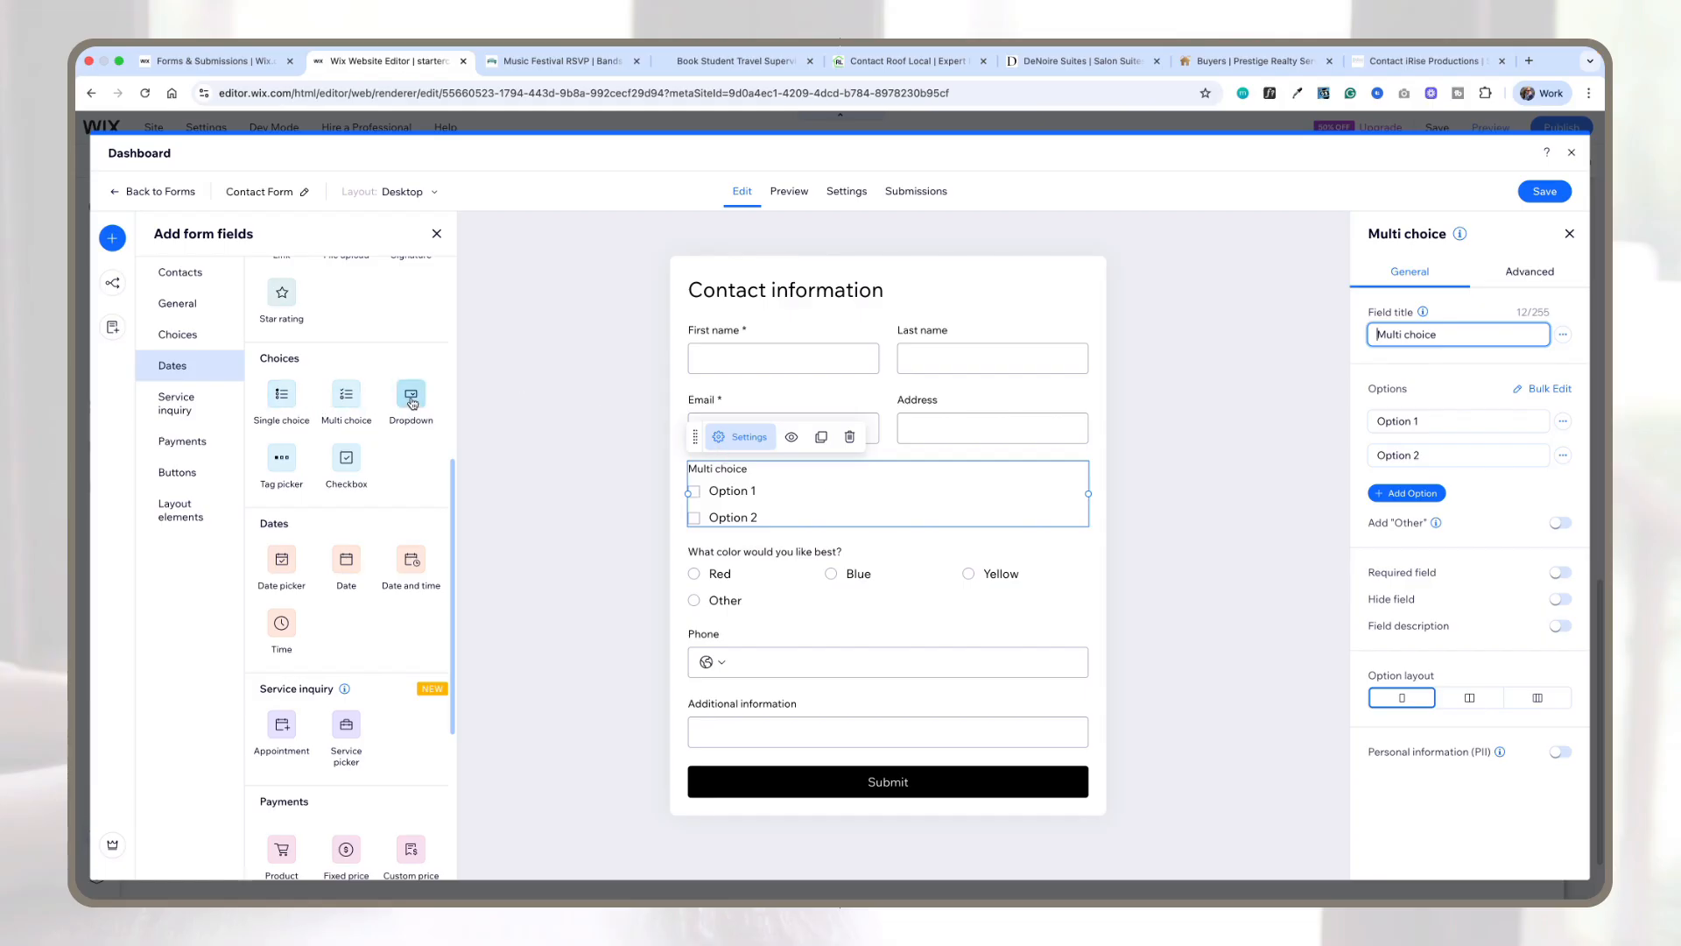
# Step: Add a dropdown field below the color question with a default view showing Option 1
pyautogui.moveTo(410, 399); pyautogui.dragTo(1060, 615)
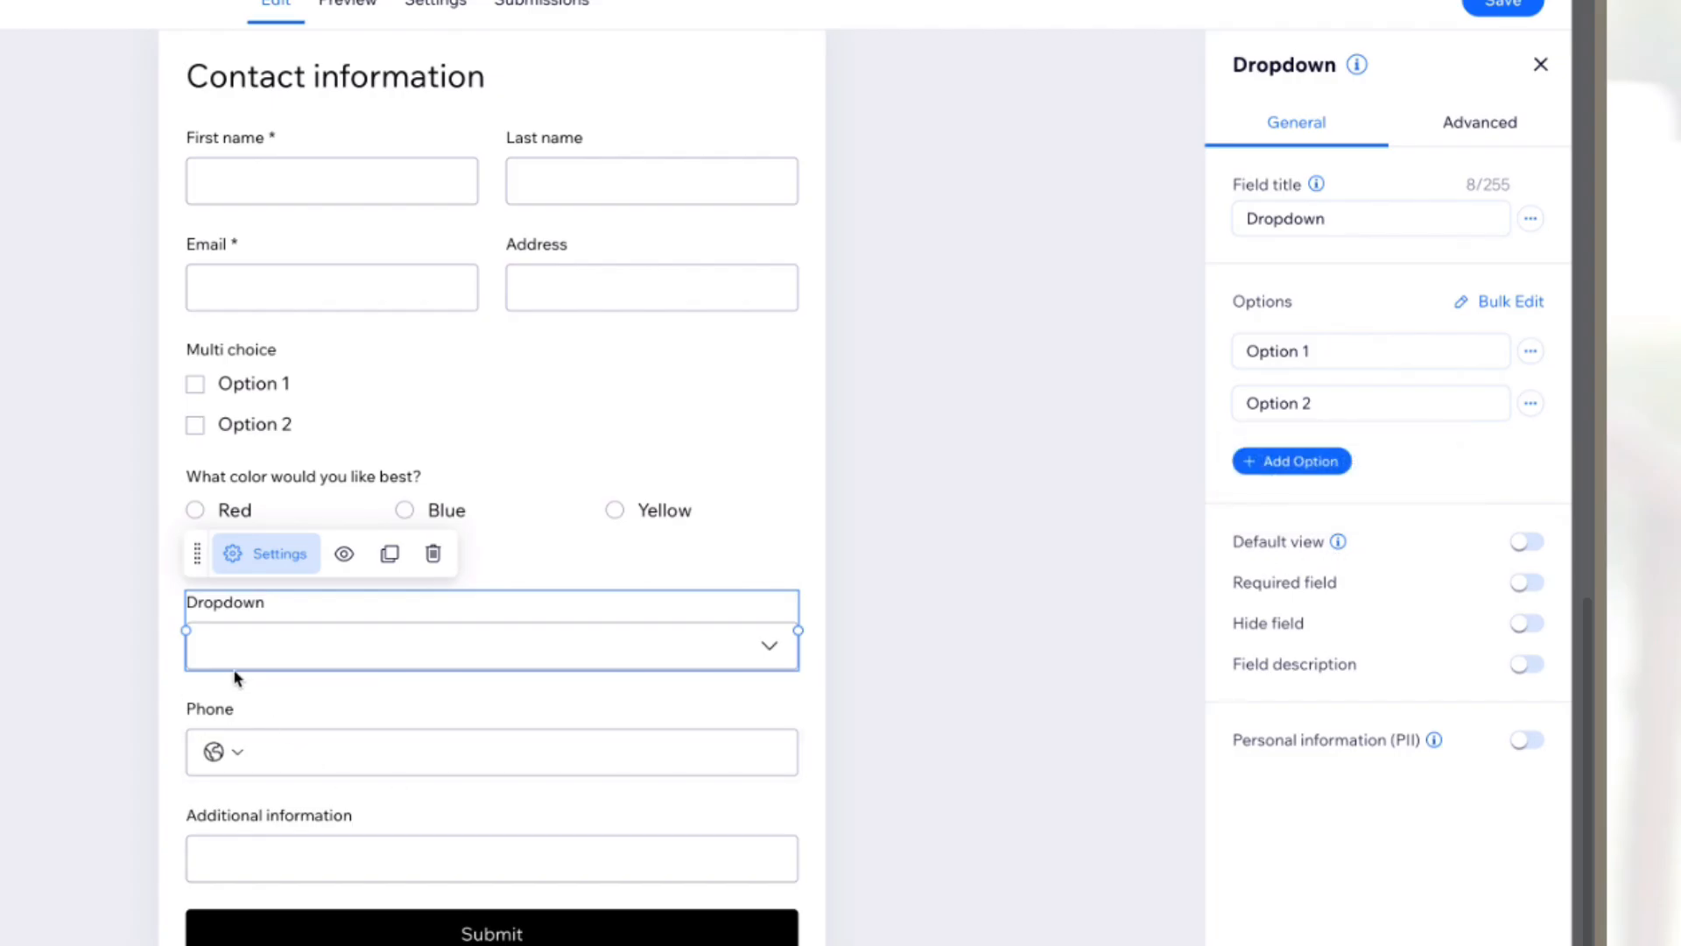
pyautogui.click(1528, 542)
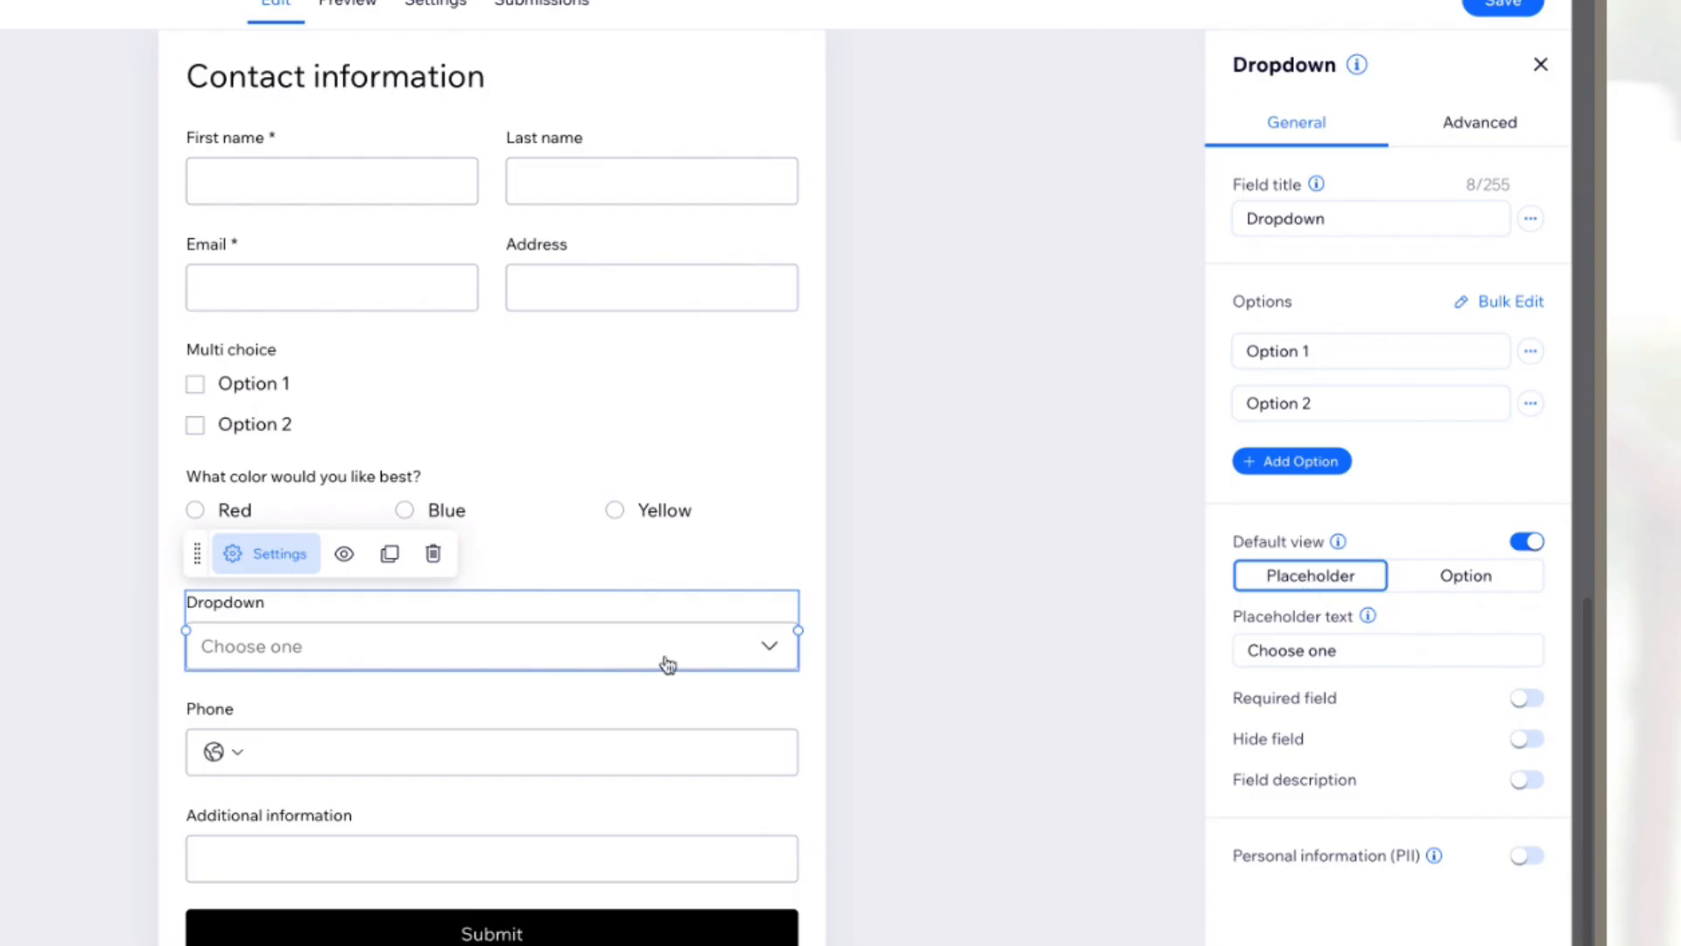
pyautogui.click(1450, 582)
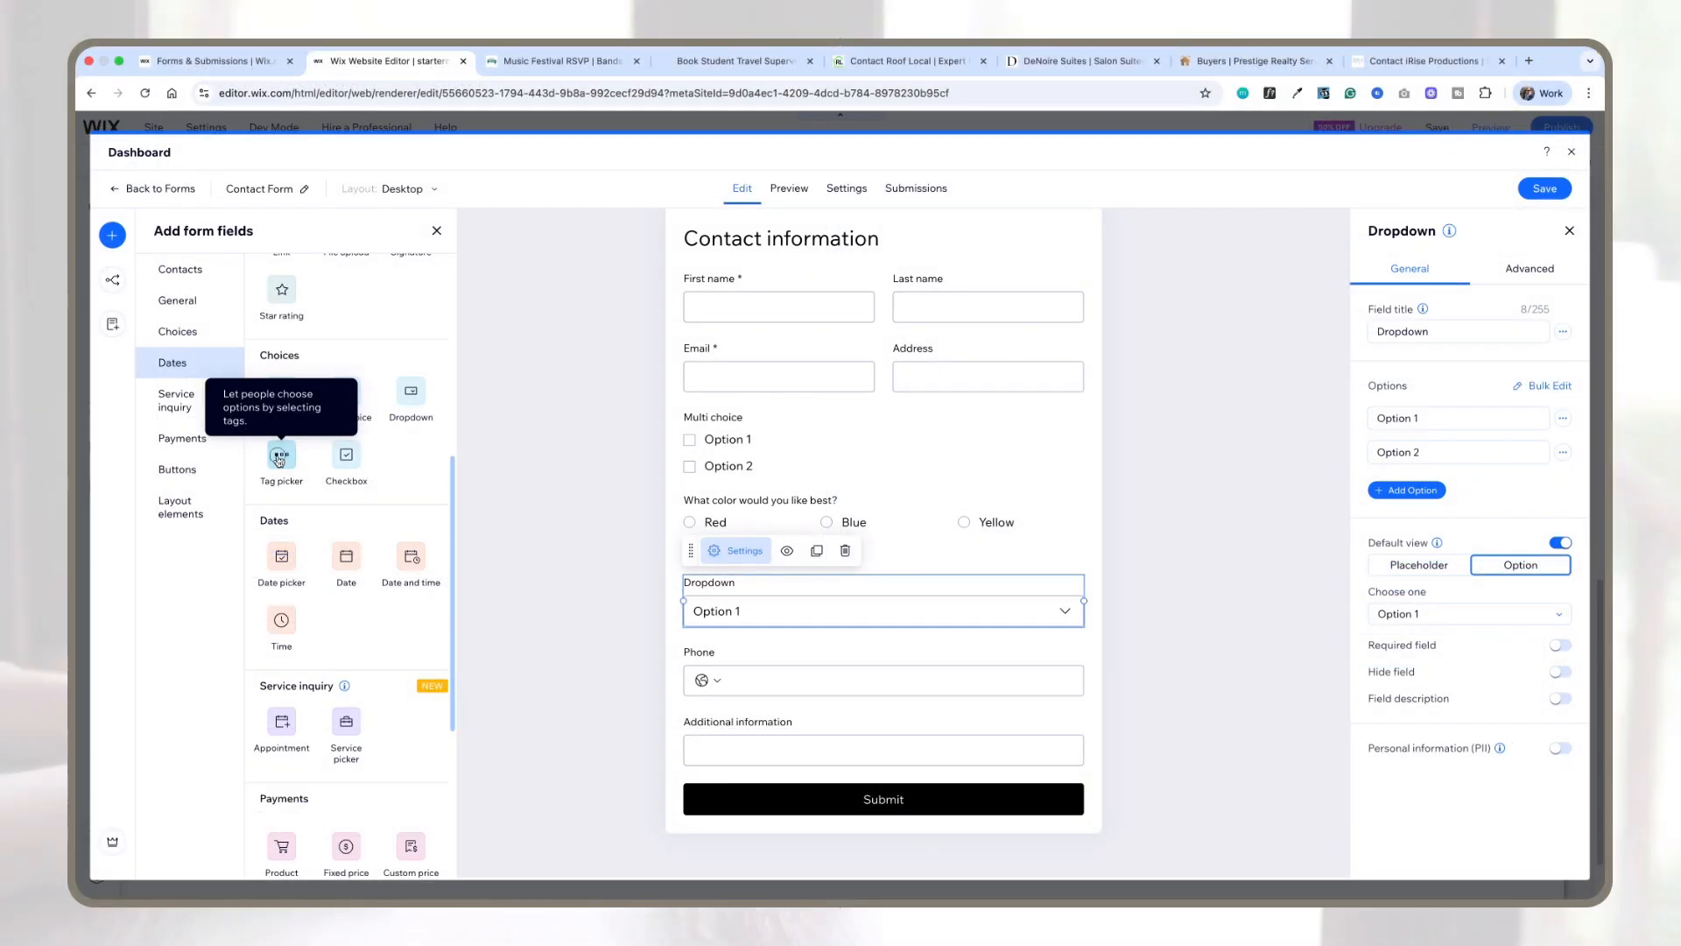
# Step: Add a tag picker field and a checkbox field below the multi-choice field
pyautogui.moveTo(281, 456); pyautogui.dragTo(885, 593)
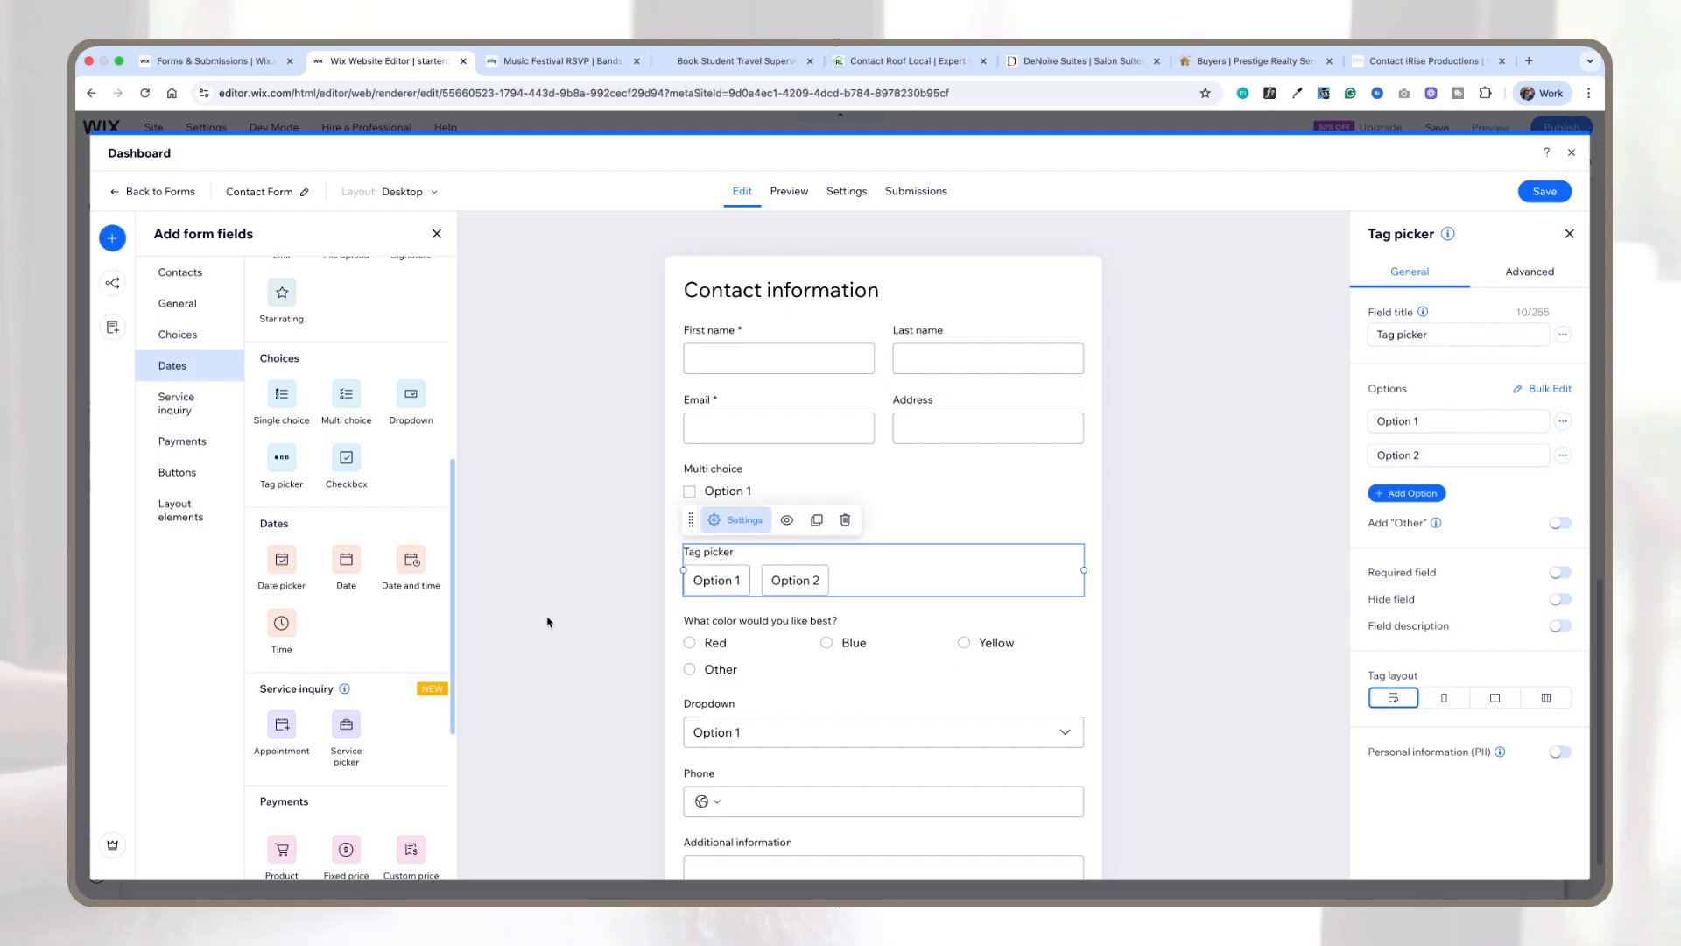
pyautogui.moveTo(348, 461); pyautogui.dragTo(696, 545)
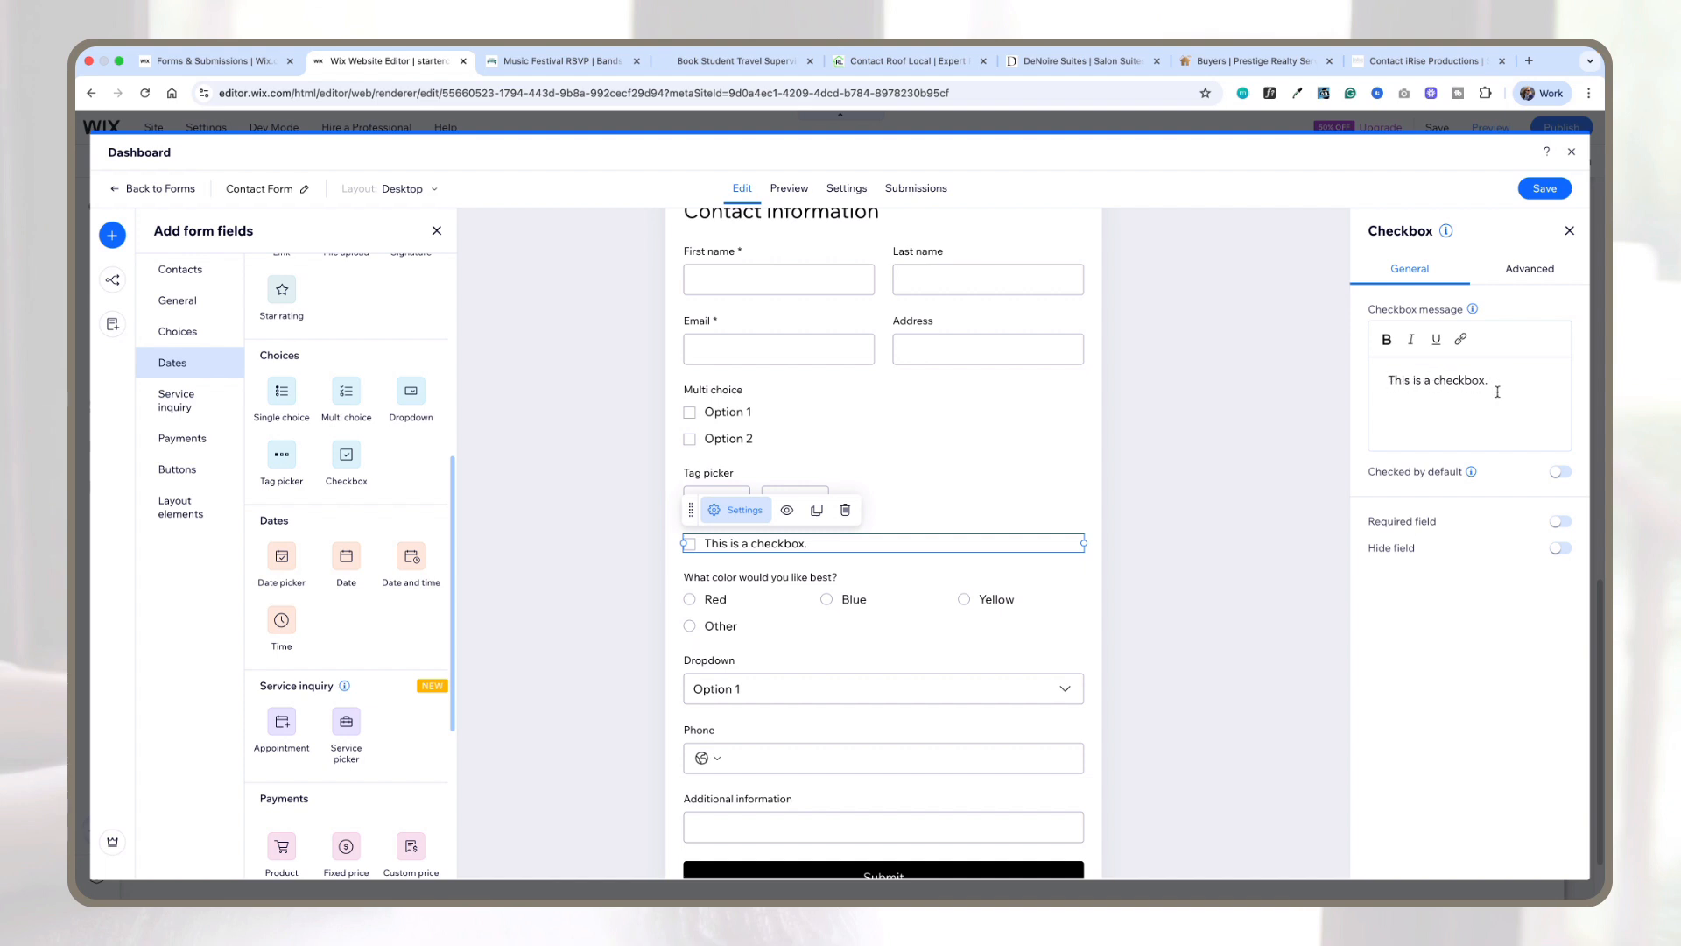
# Step: Add a date picker field between the multi-choice and tag picker fields
pyautogui.scroll(-1, 876, 613)
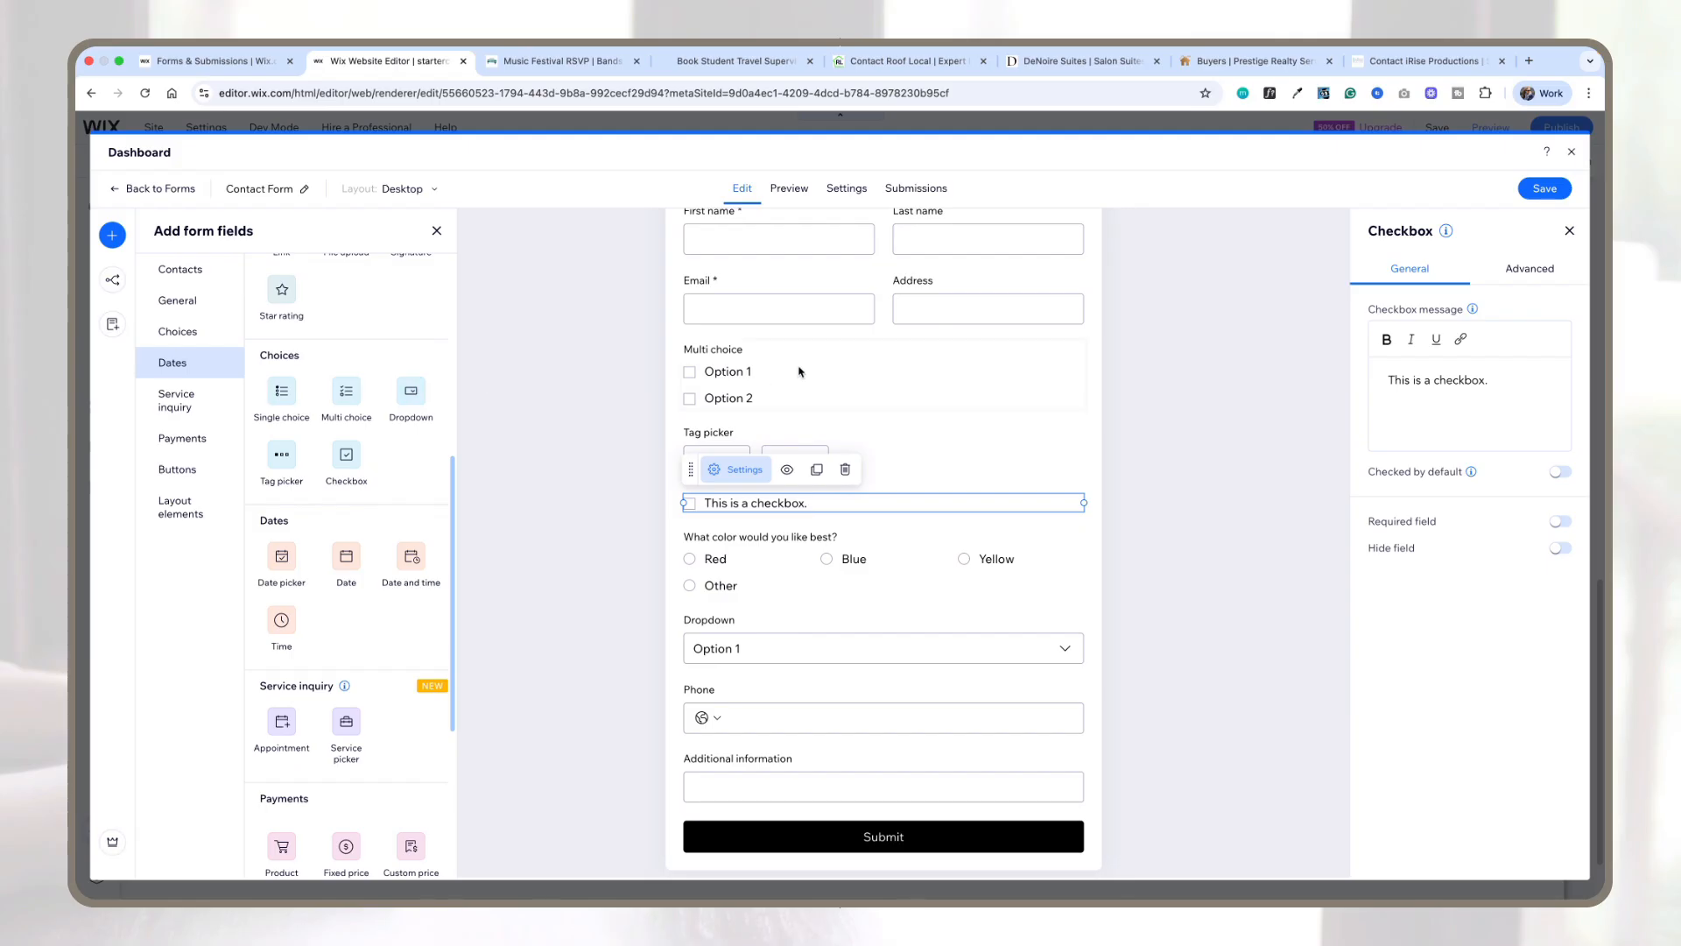
pyautogui.scroll(-1, 799, 371)
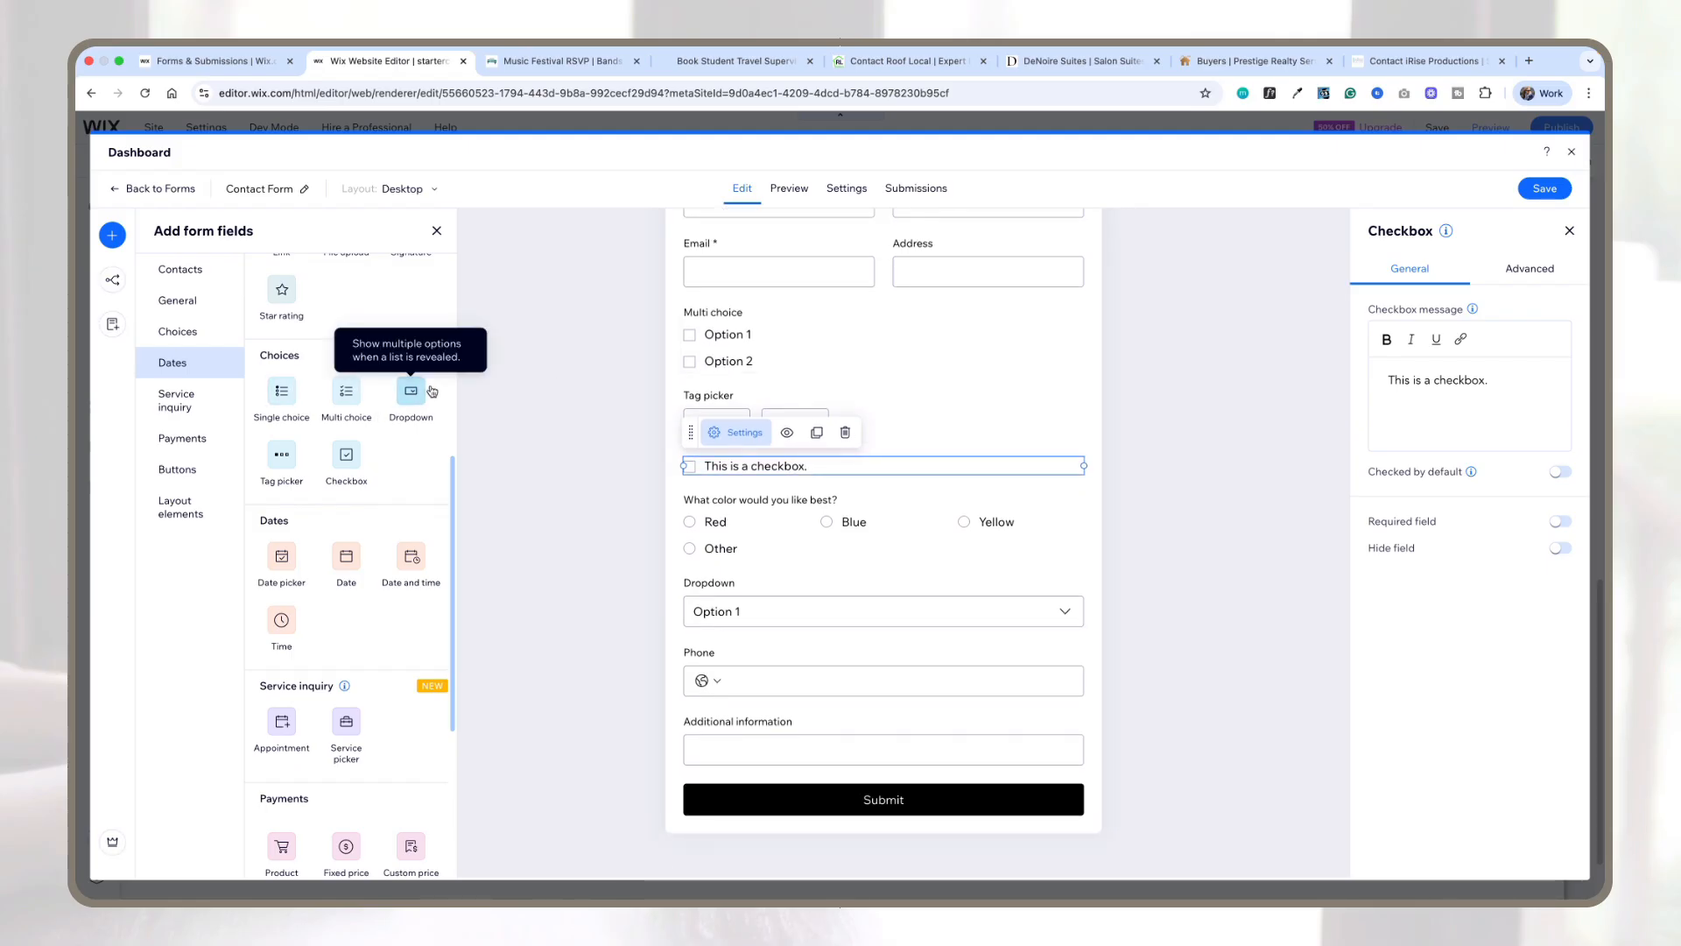
pyautogui.moveTo(285, 568); pyautogui.dragTo(747, 600)
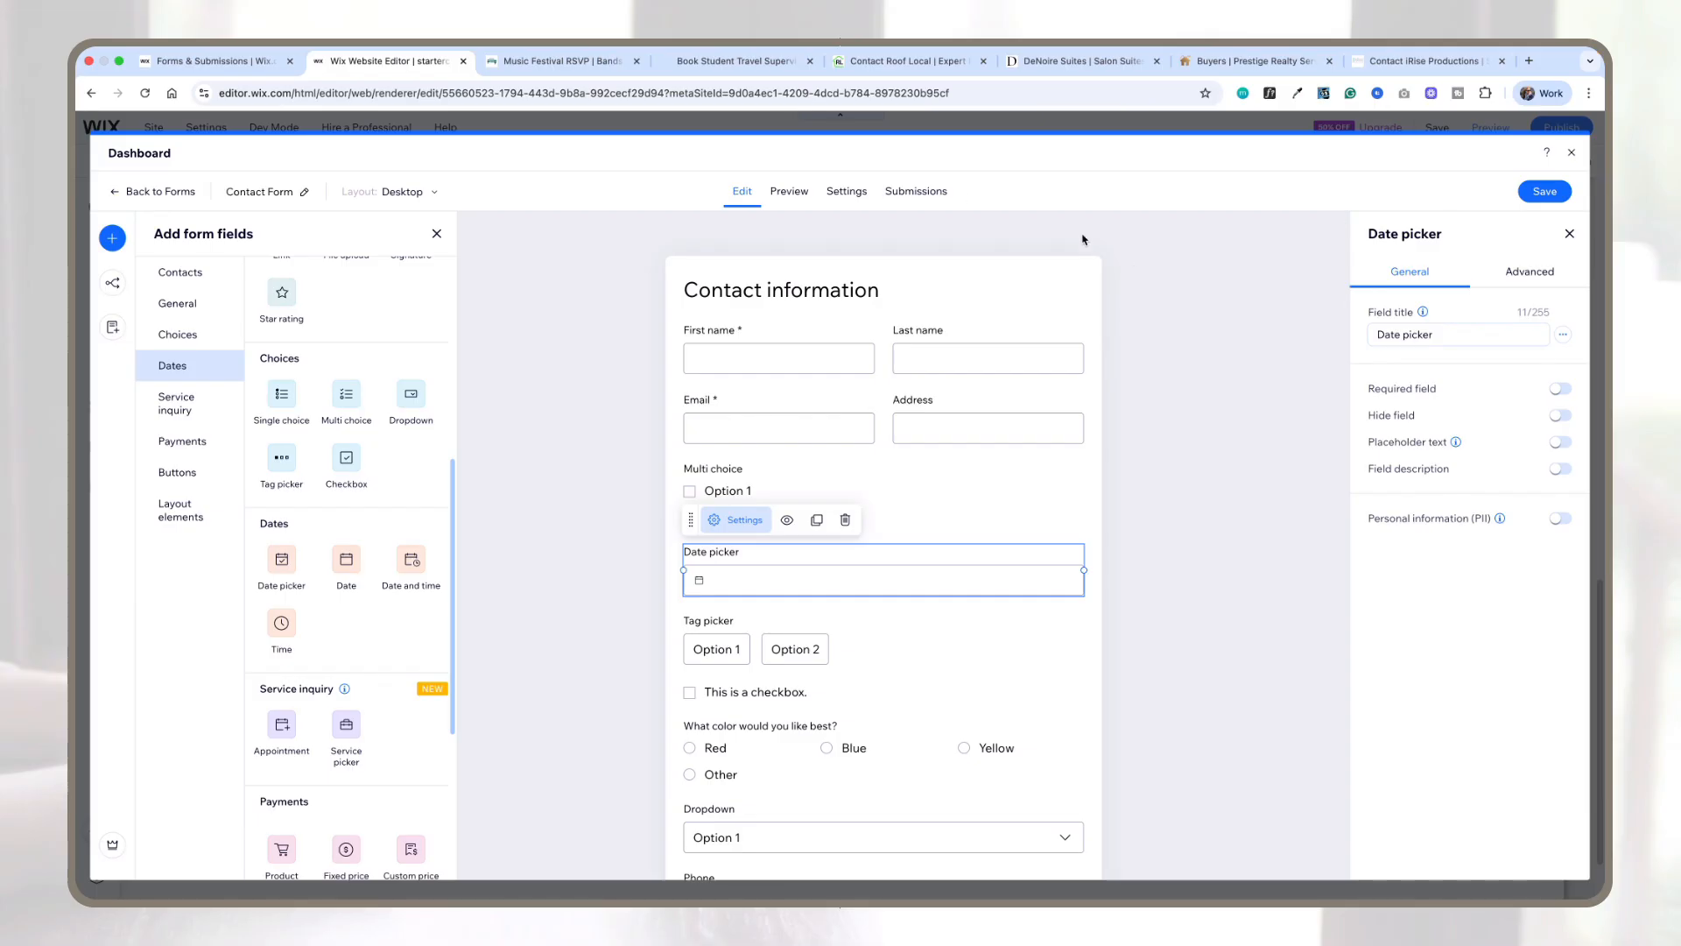
# Step: Preview the form and page through the date picker's calendar
pyautogui.click(784, 193)
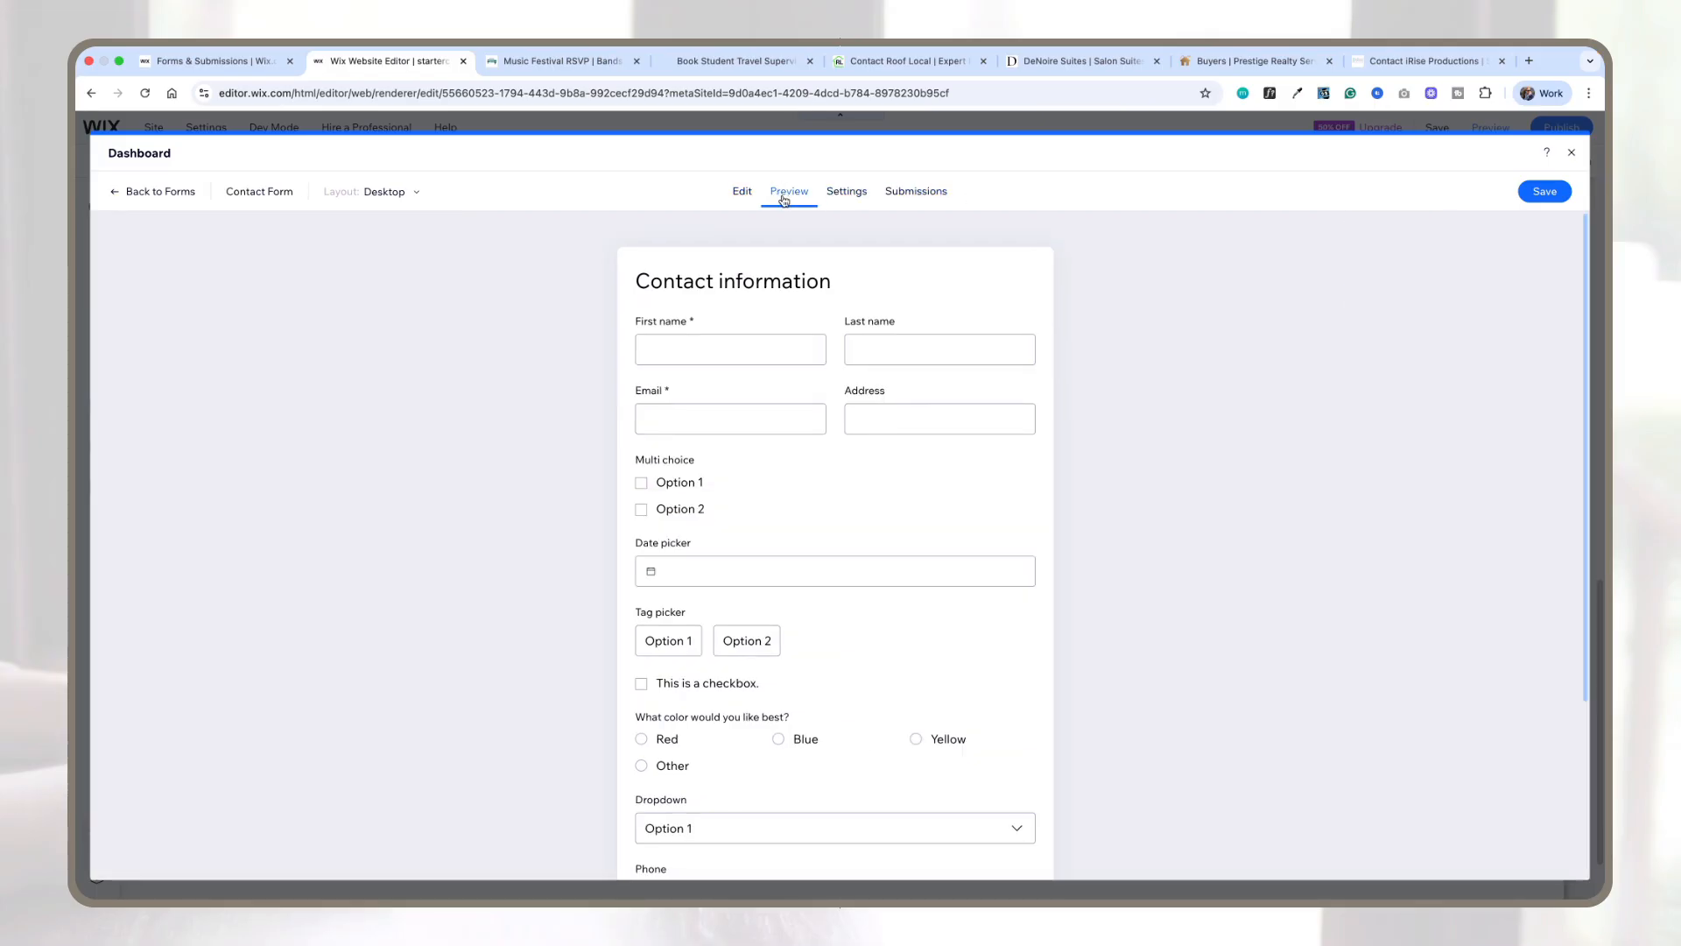
pyautogui.click(650, 572)
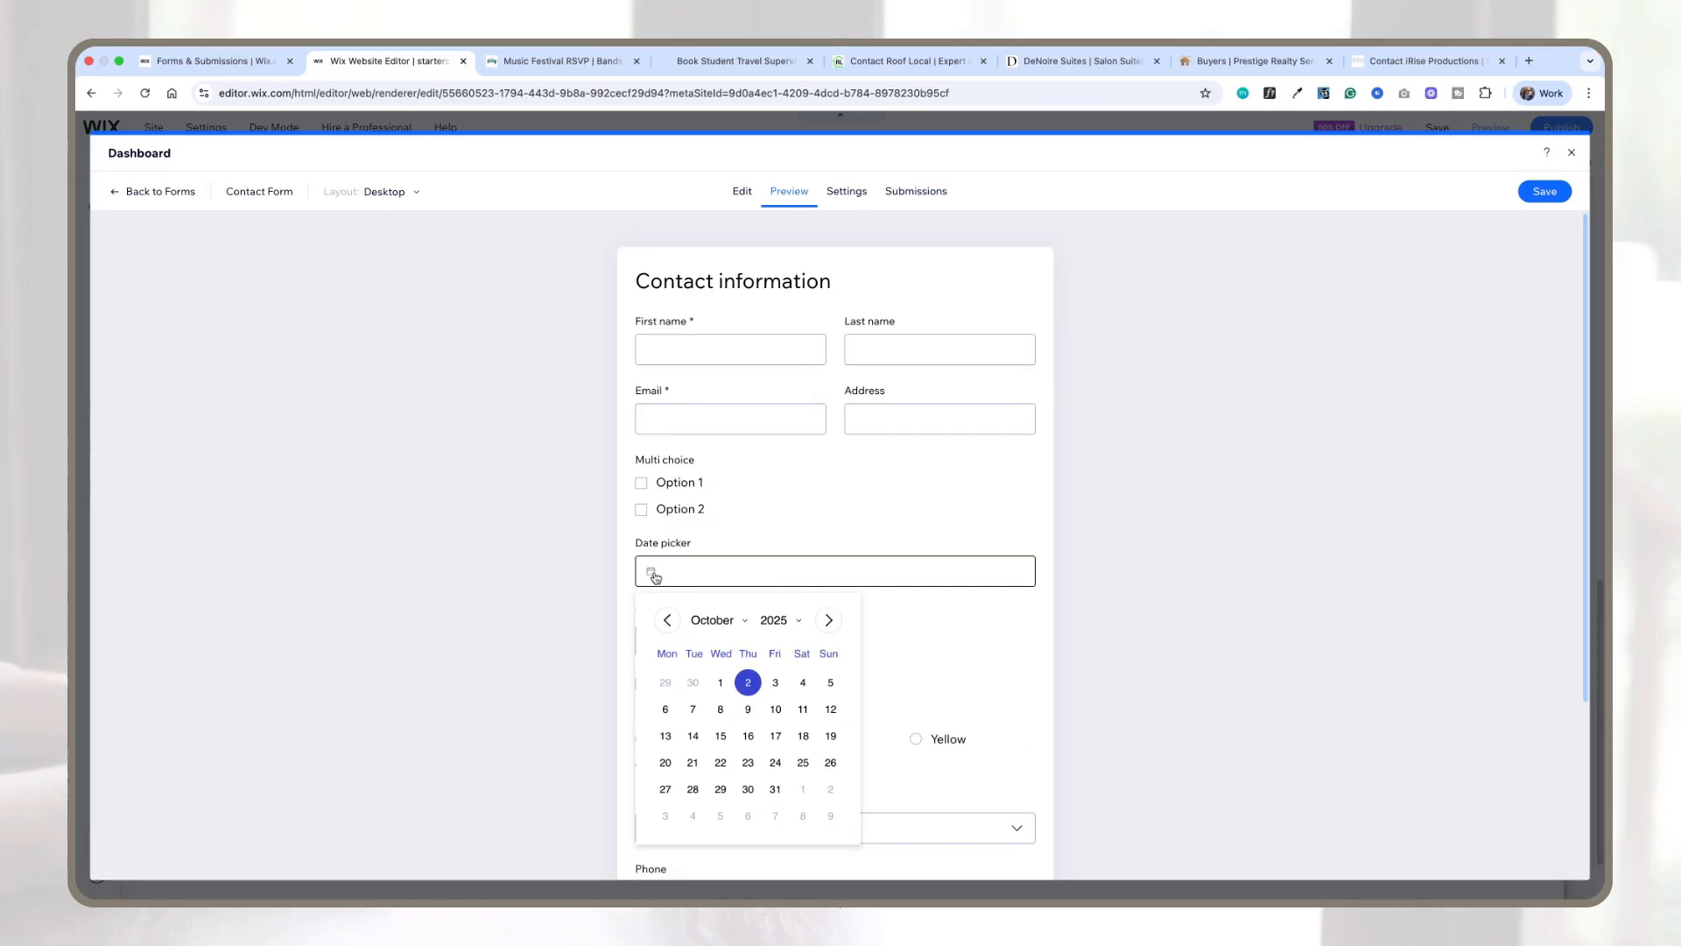
pyautogui.click(829, 621)
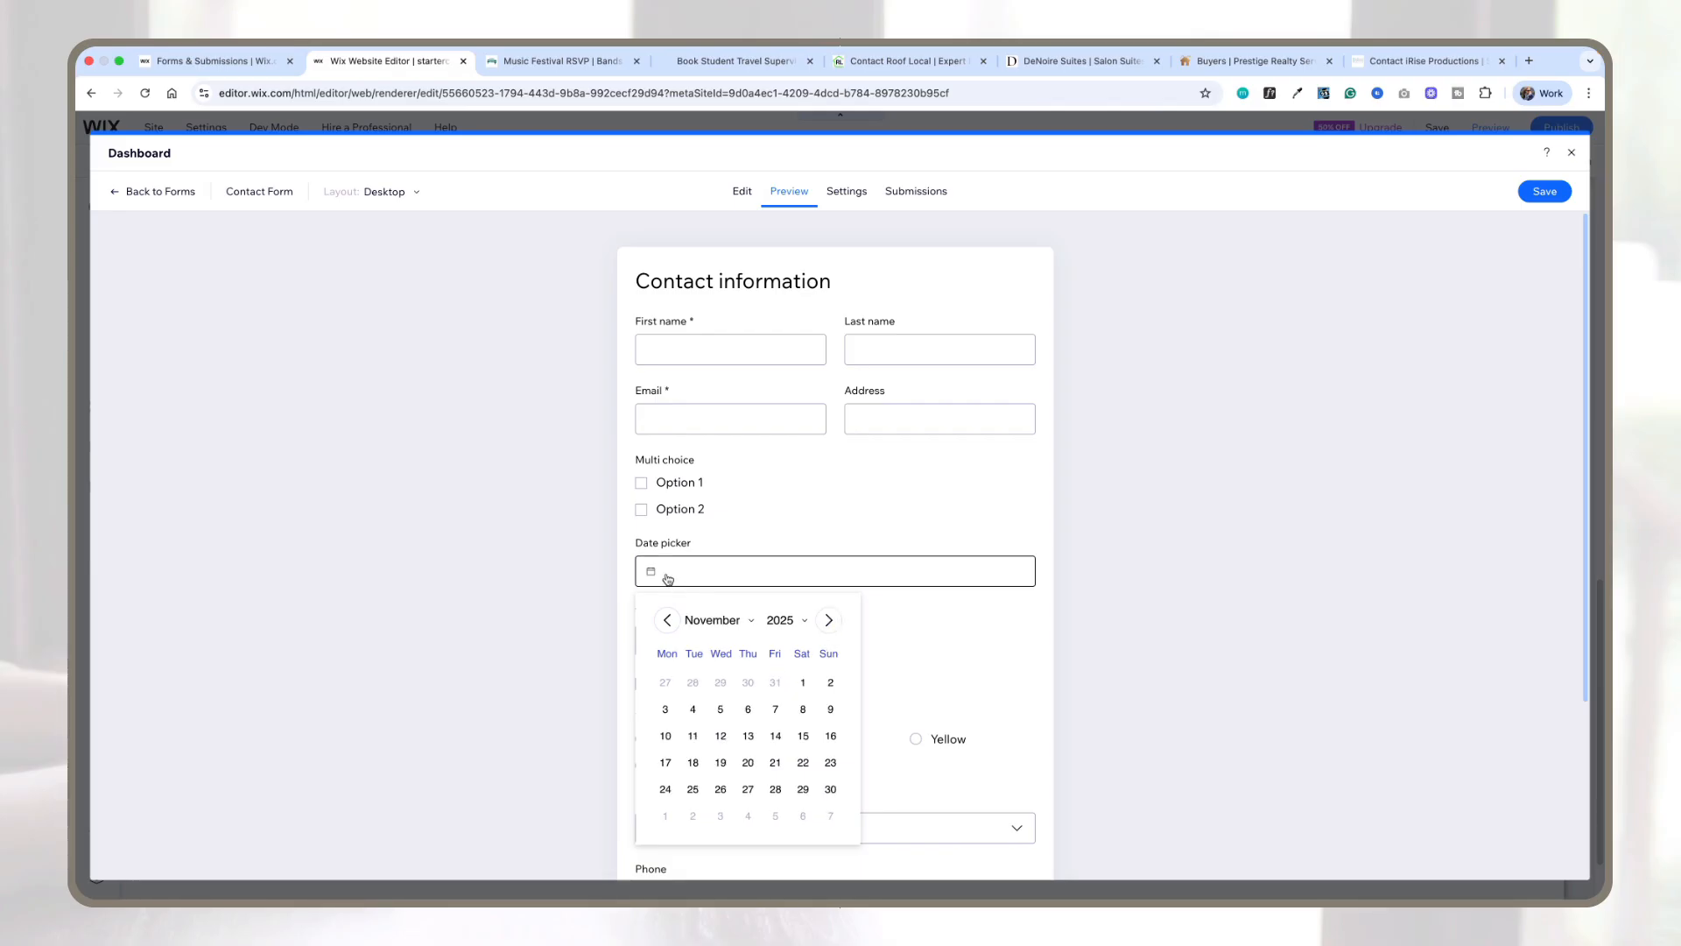
pyautogui.click(668, 620)
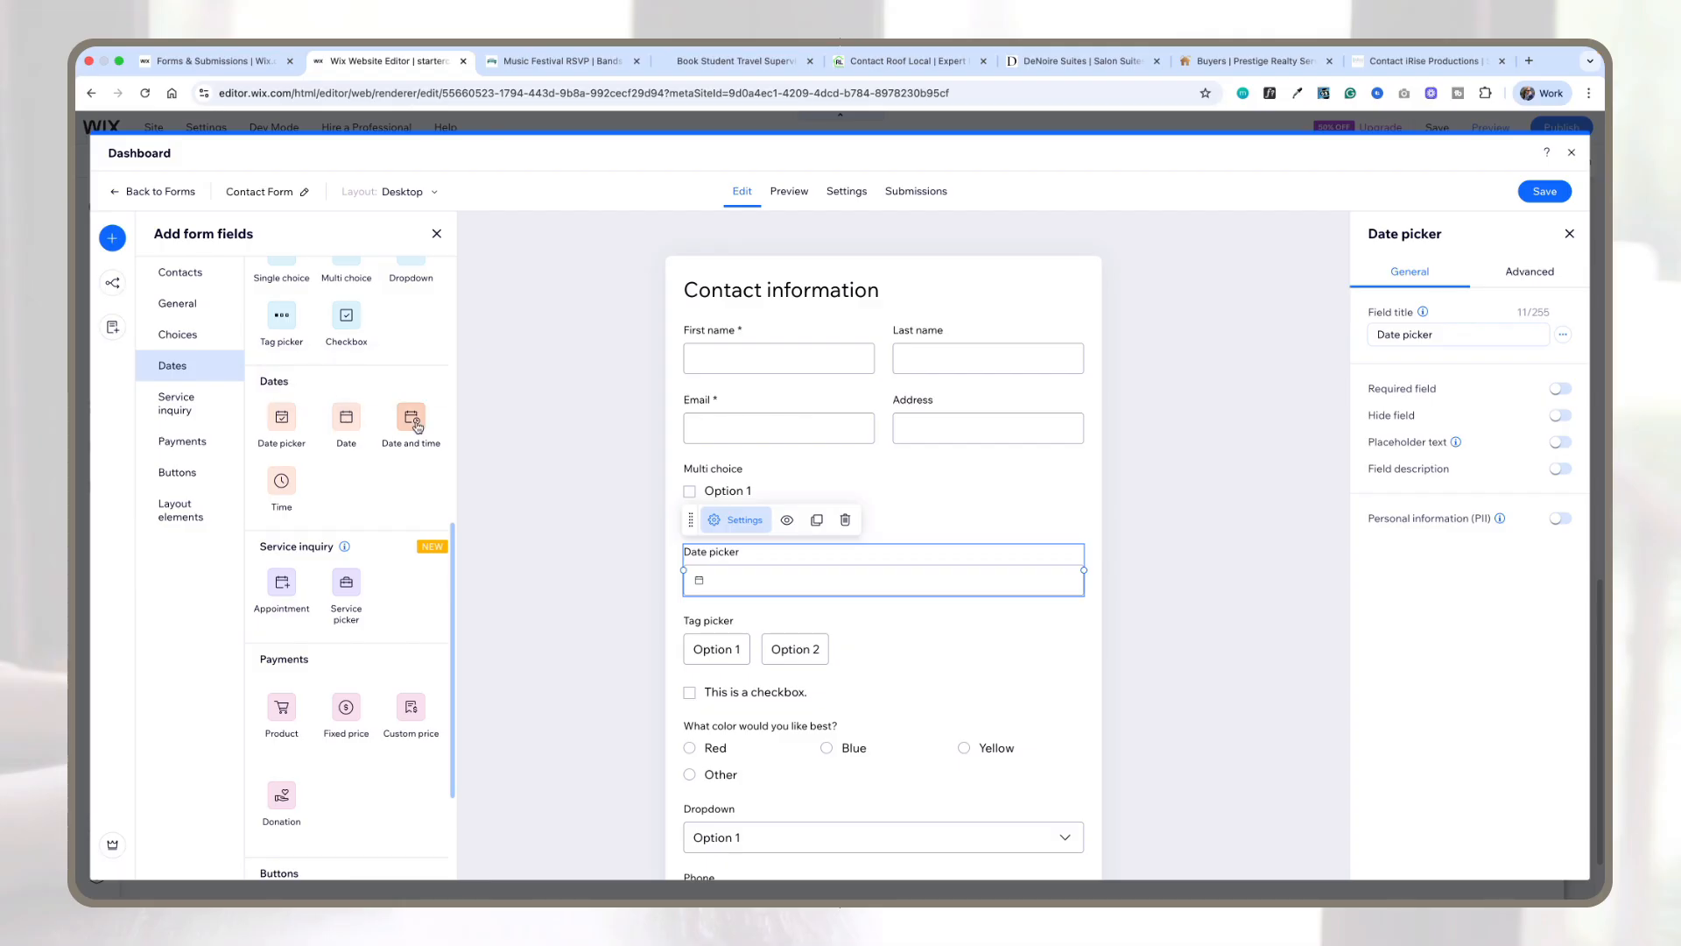
pyautogui.scroll(-2, 280, 464)
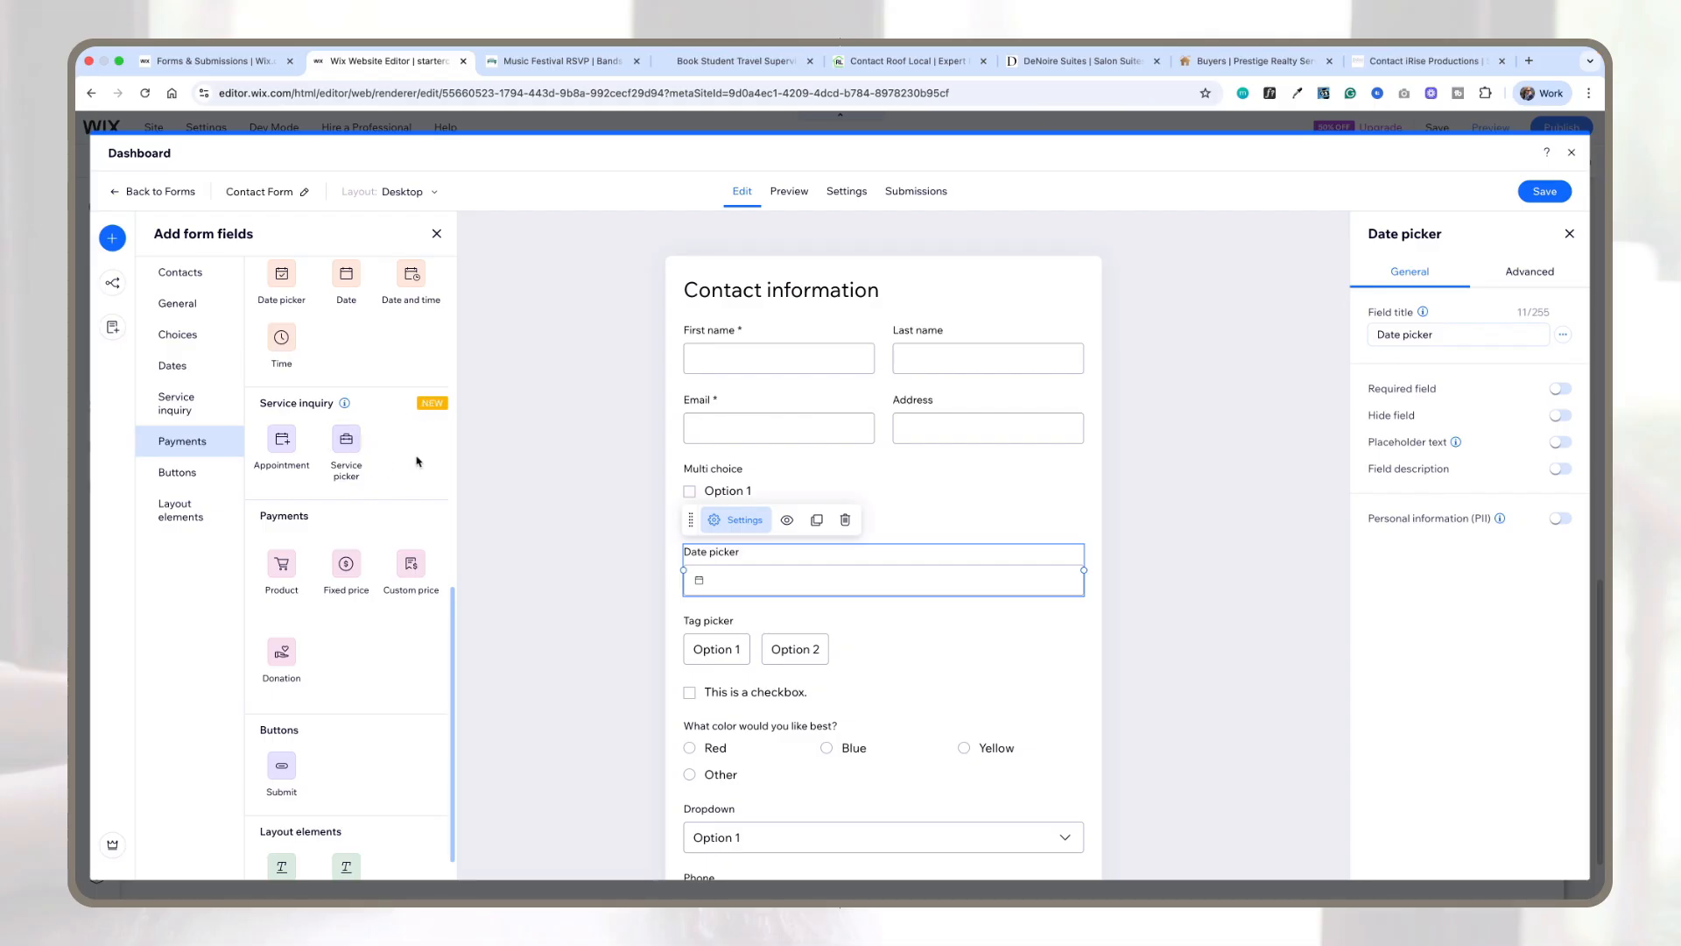
pyautogui.scroll(-2, 418, 462)
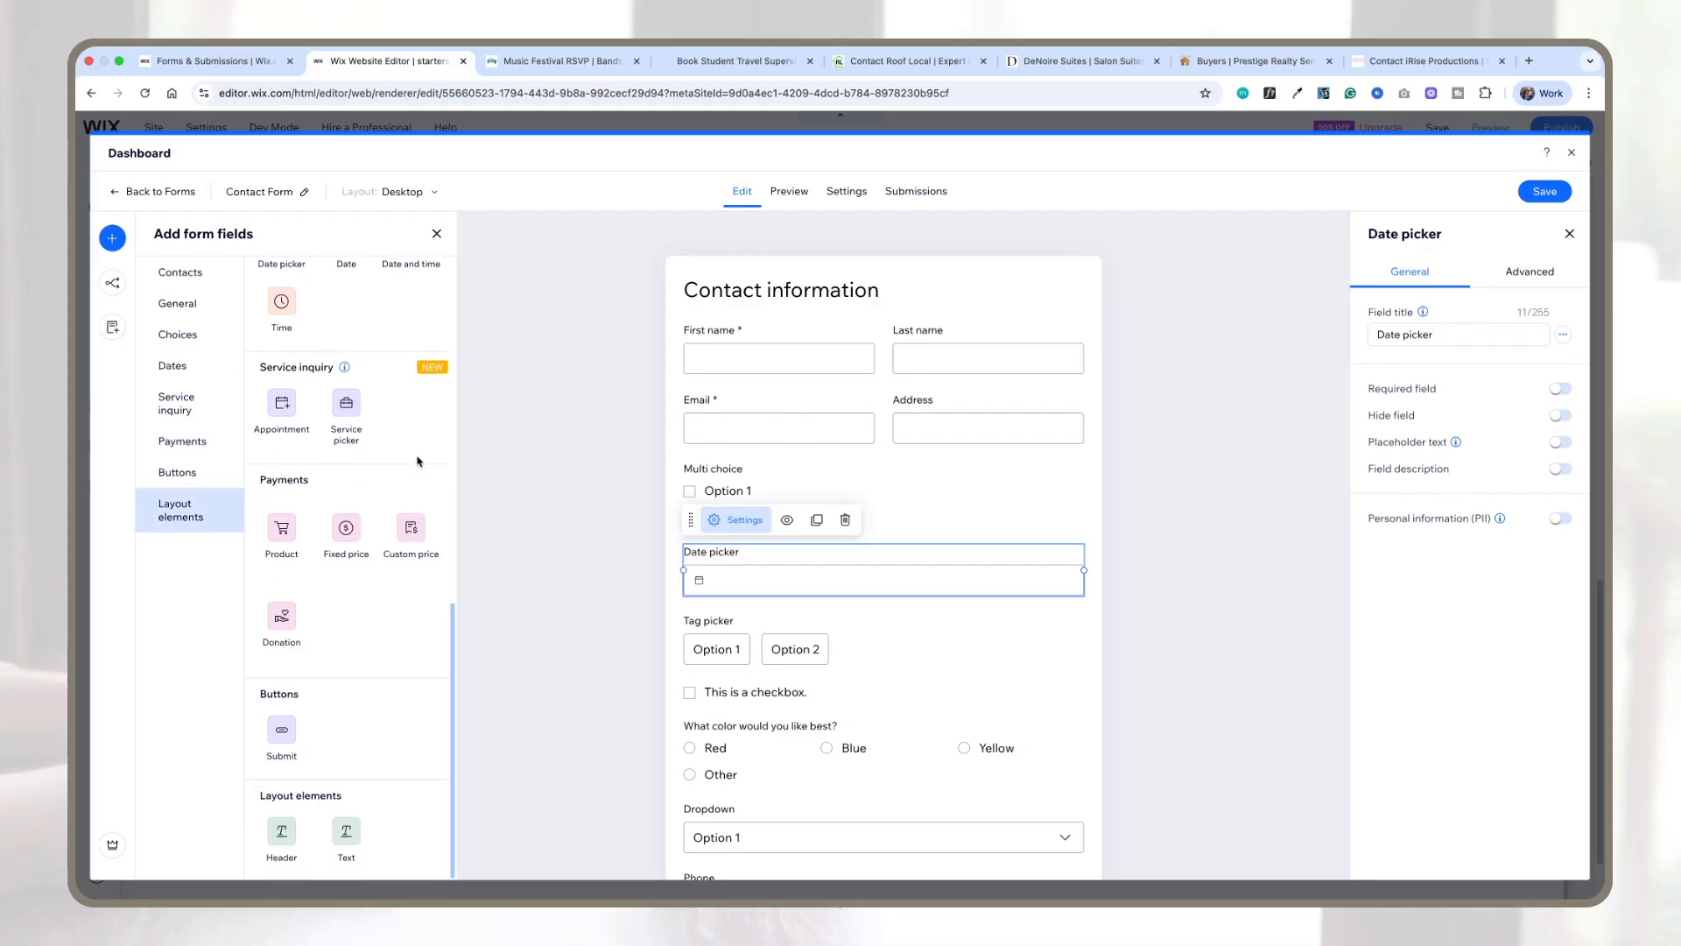
pyautogui.click(278, 535)
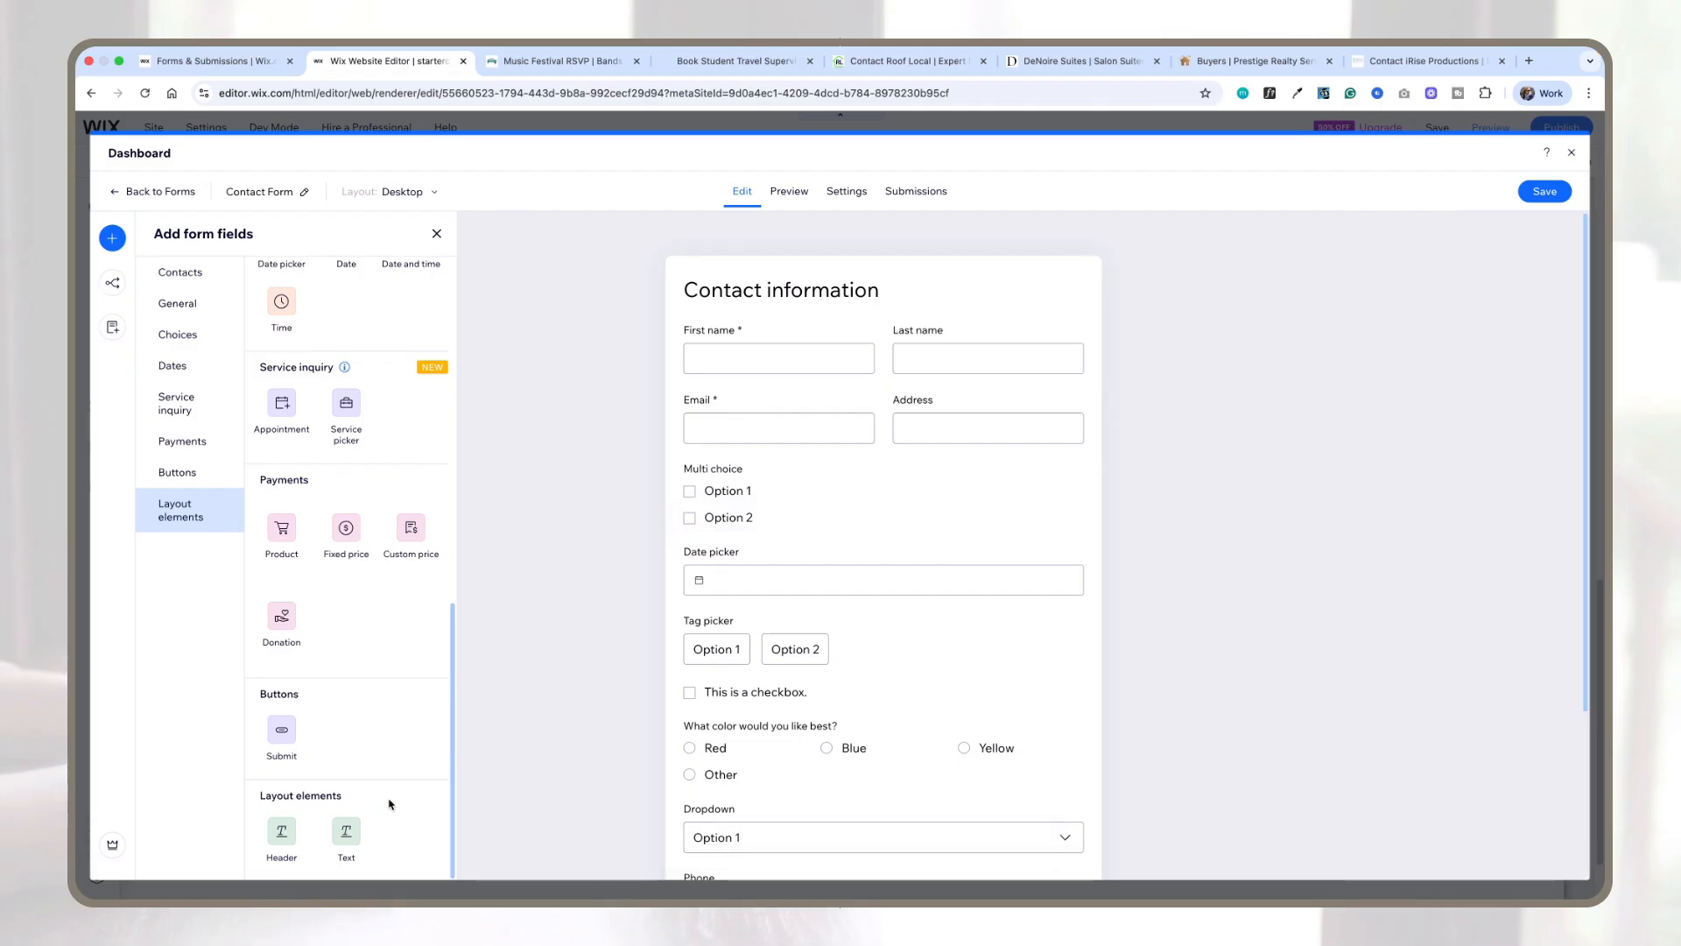
pyautogui.scroll(7, 390, 804)
pyautogui.scroll(-3, 1079, 478)
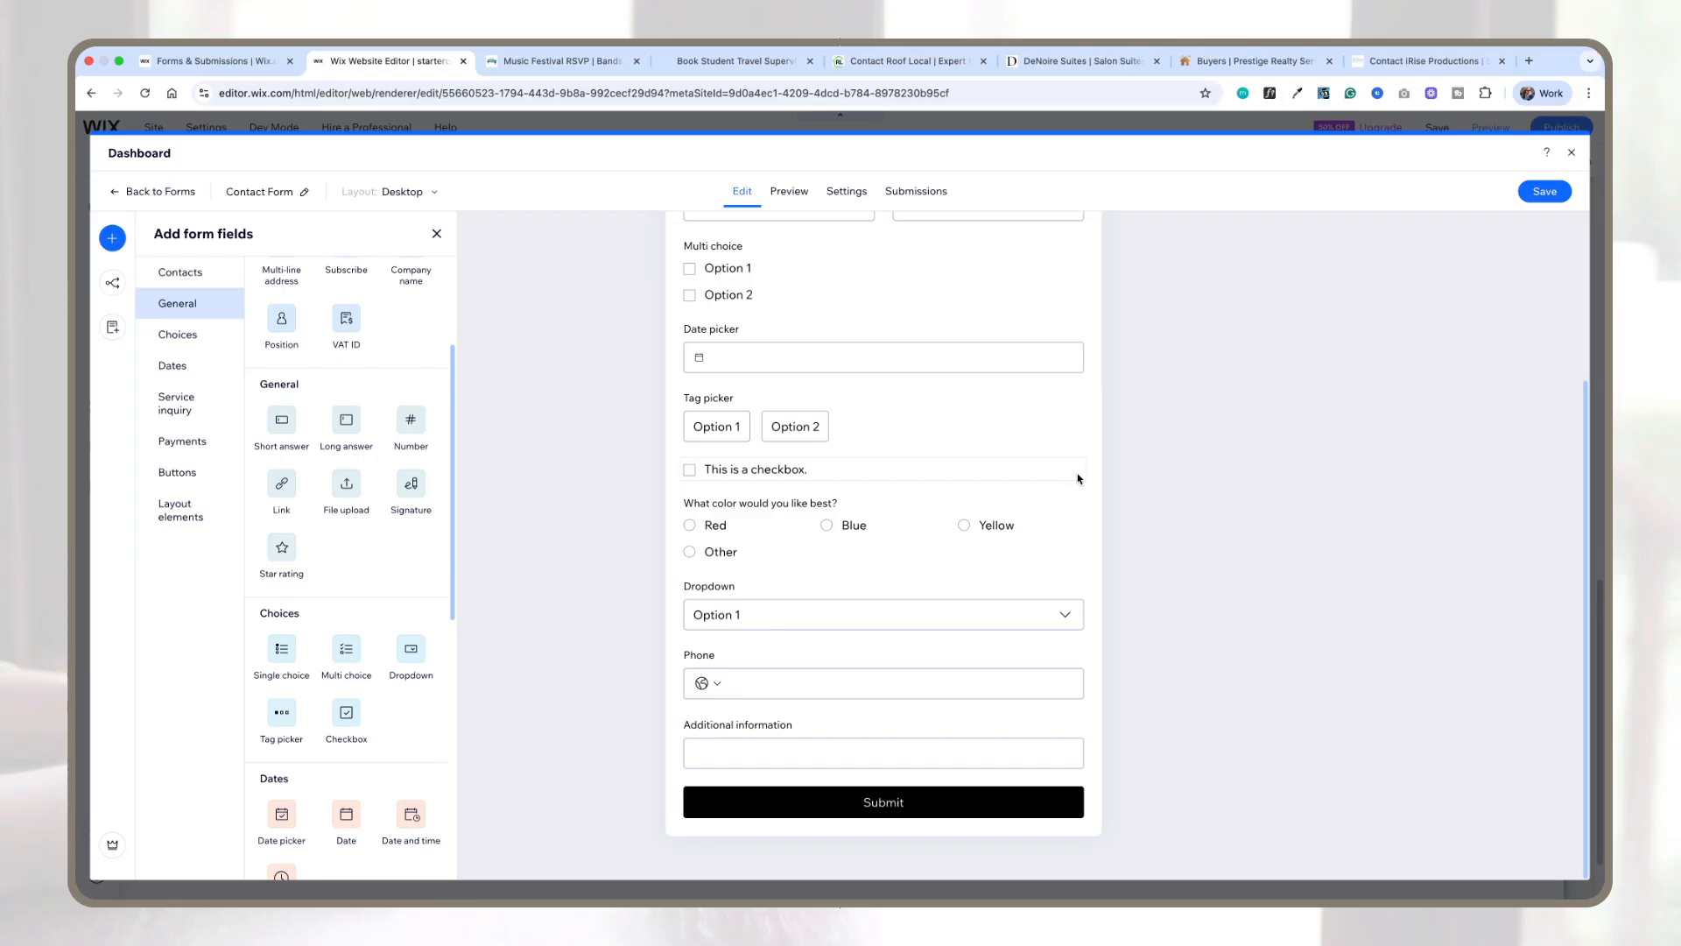
pyautogui.scroll(2, 1079, 478)
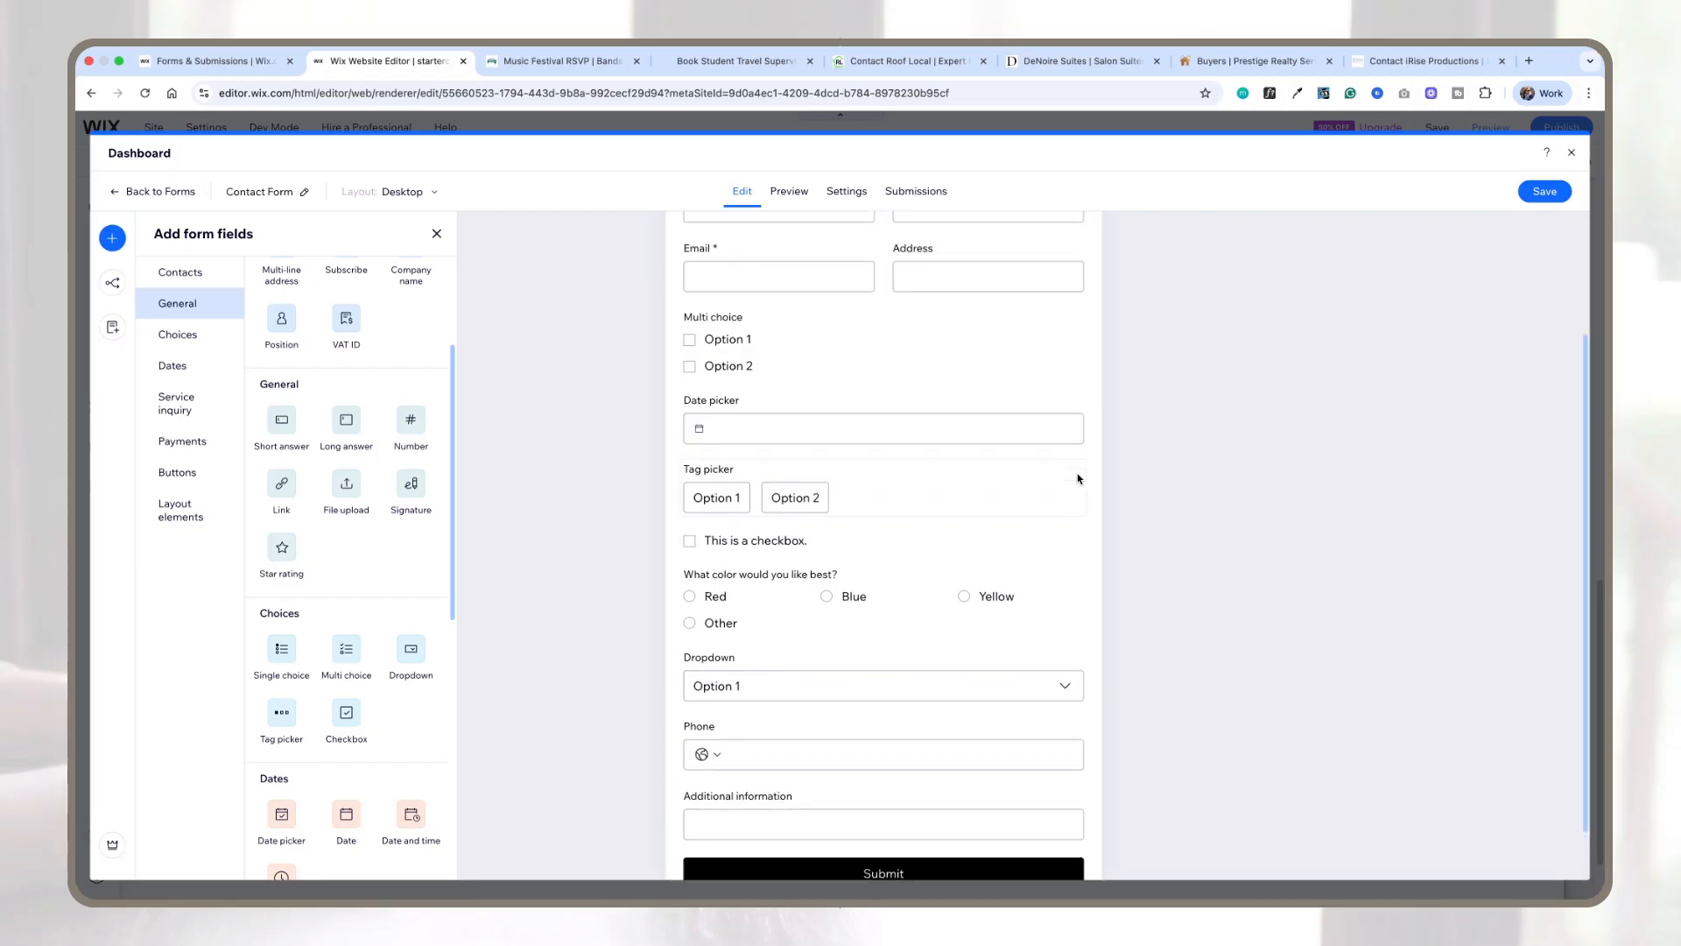
# Step: Add a second page to the form
pyautogui.click(112, 329)
pyautogui.click(279, 456)
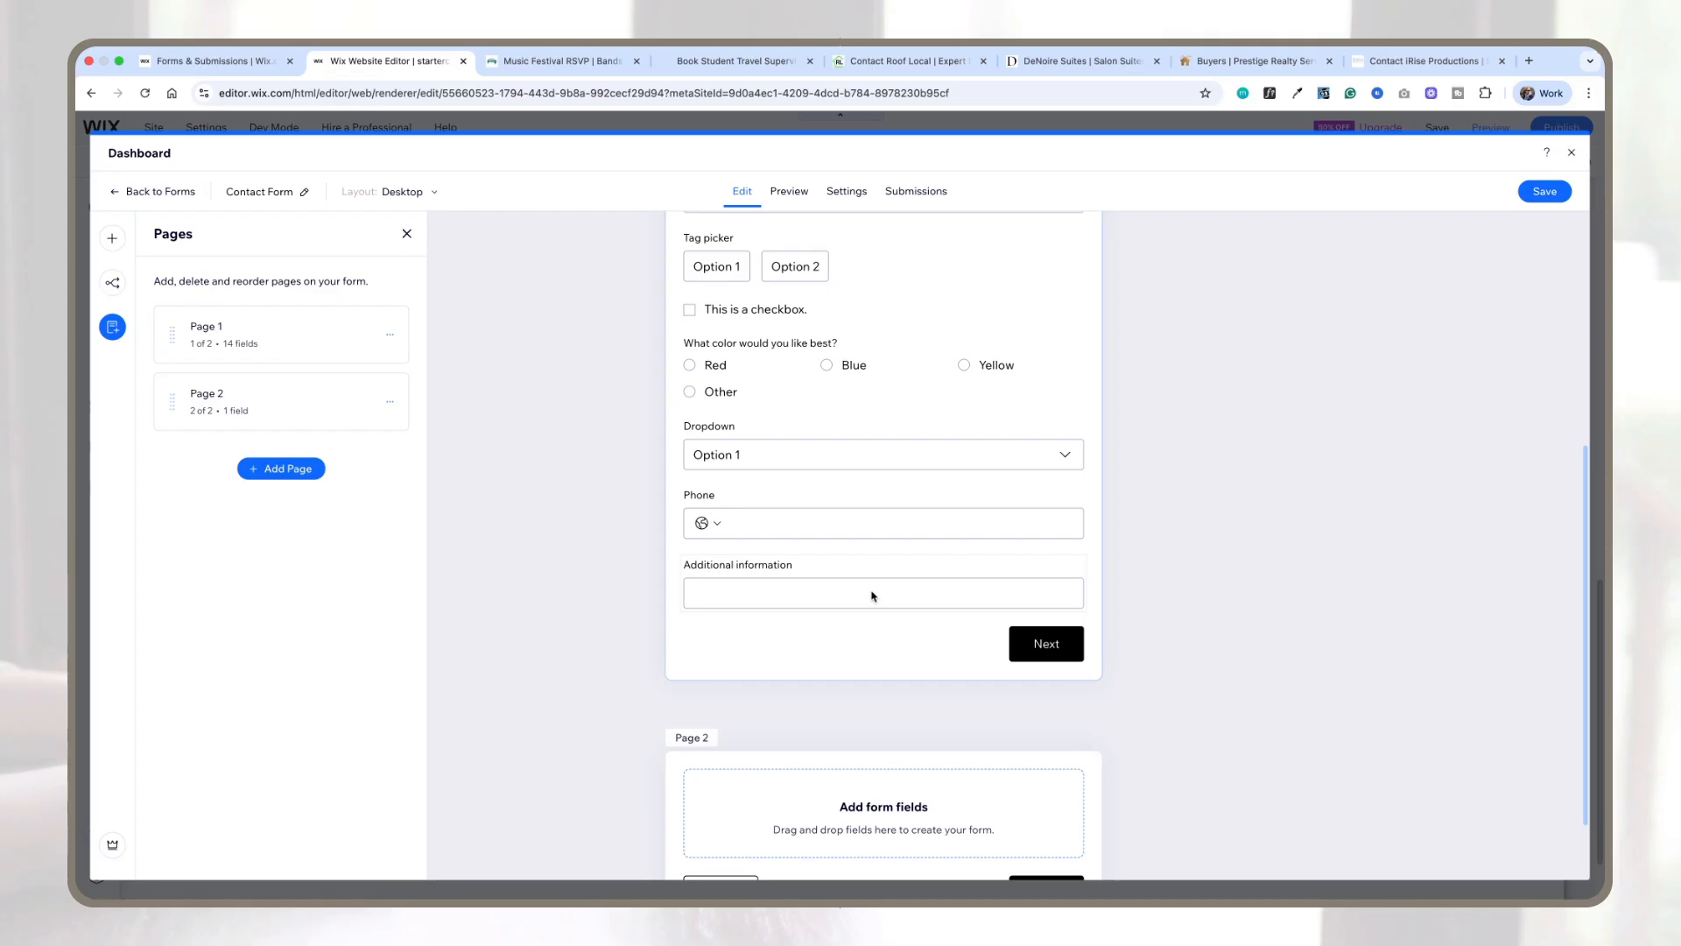
# Step: Save the form and return to the site editor
pyautogui.scroll(-1, 873, 595)
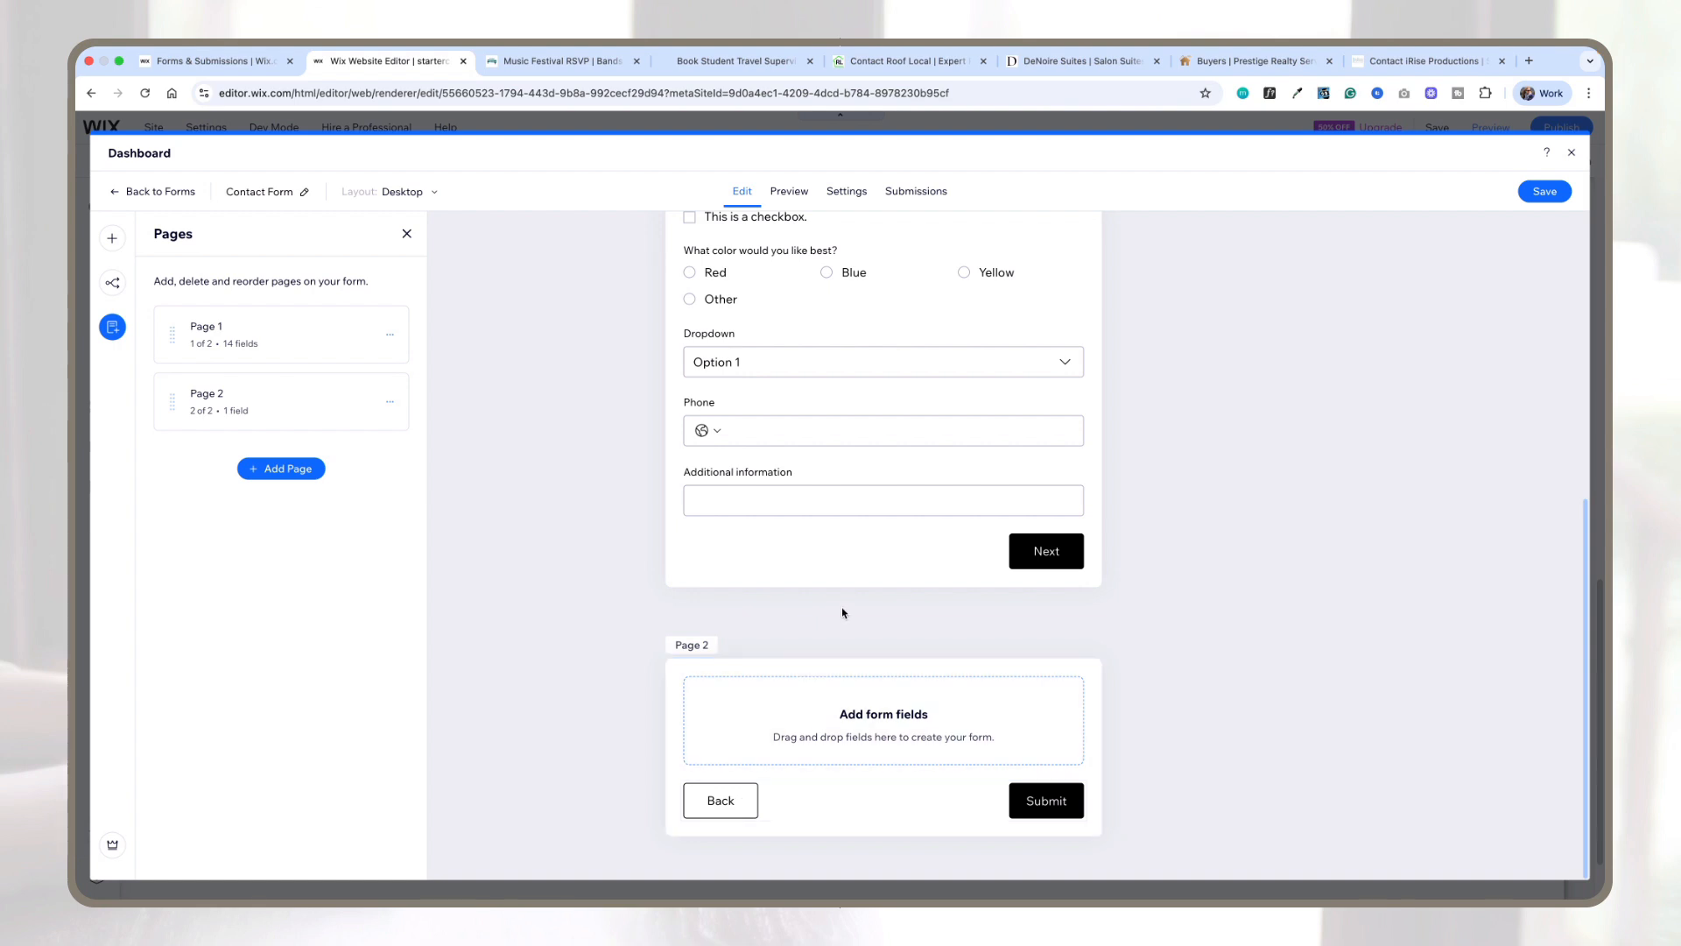
pyautogui.scroll(1, 871, 575)
pyautogui.scroll(5, 869, 581)
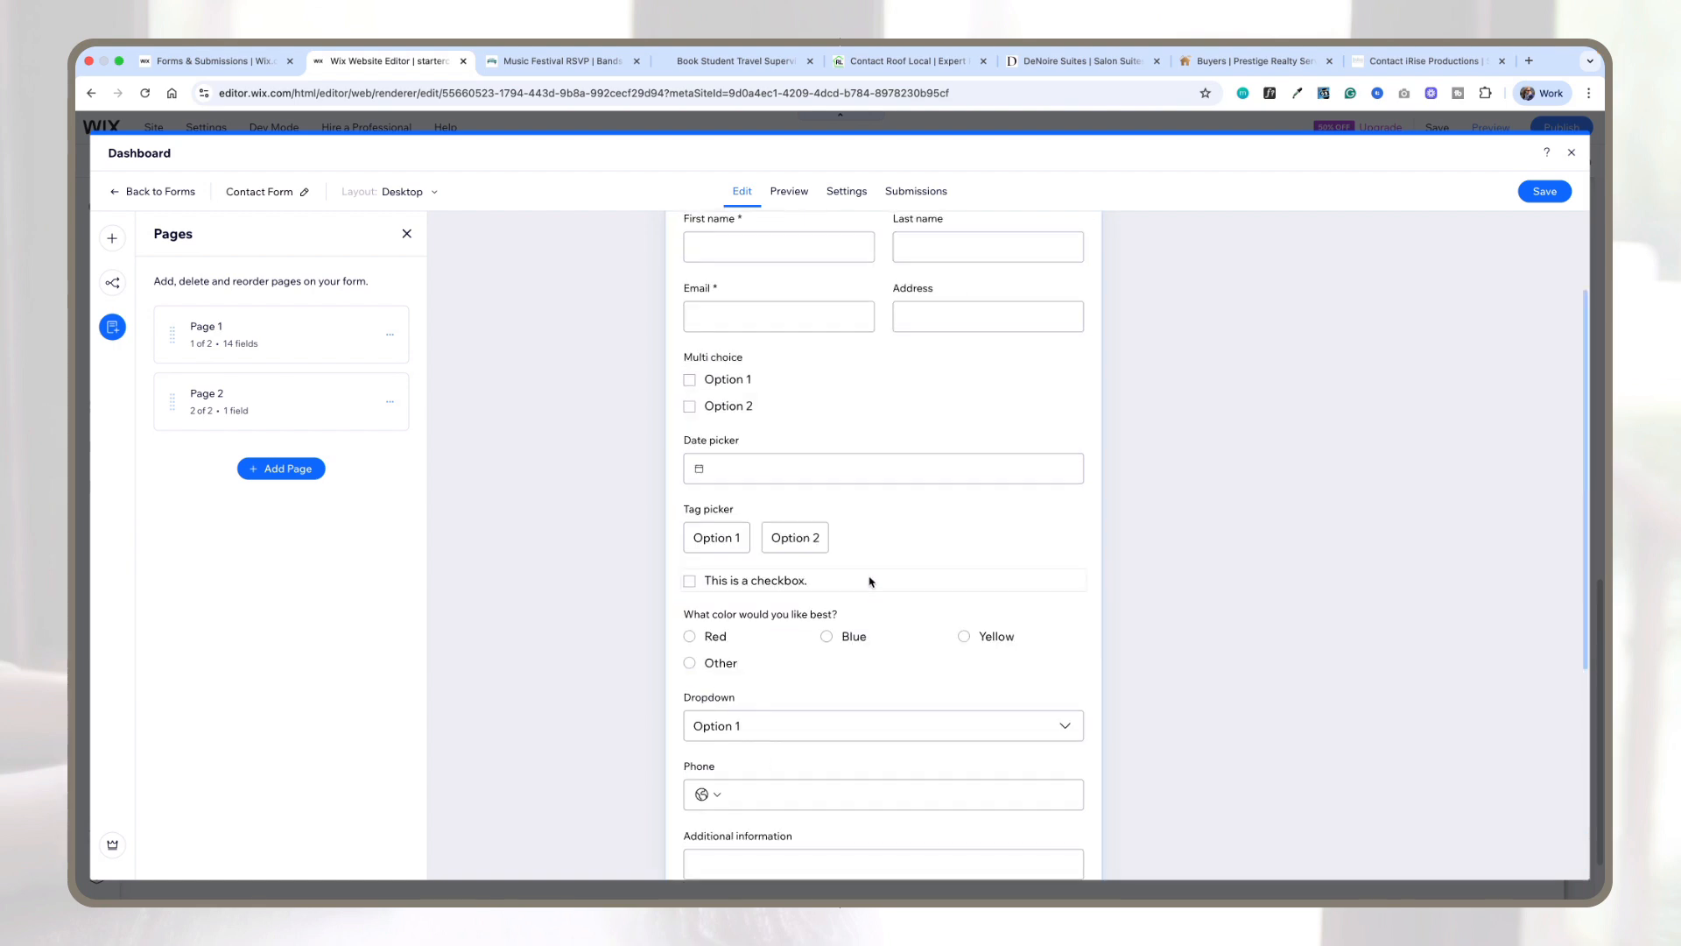
pyautogui.click(1536, 191)
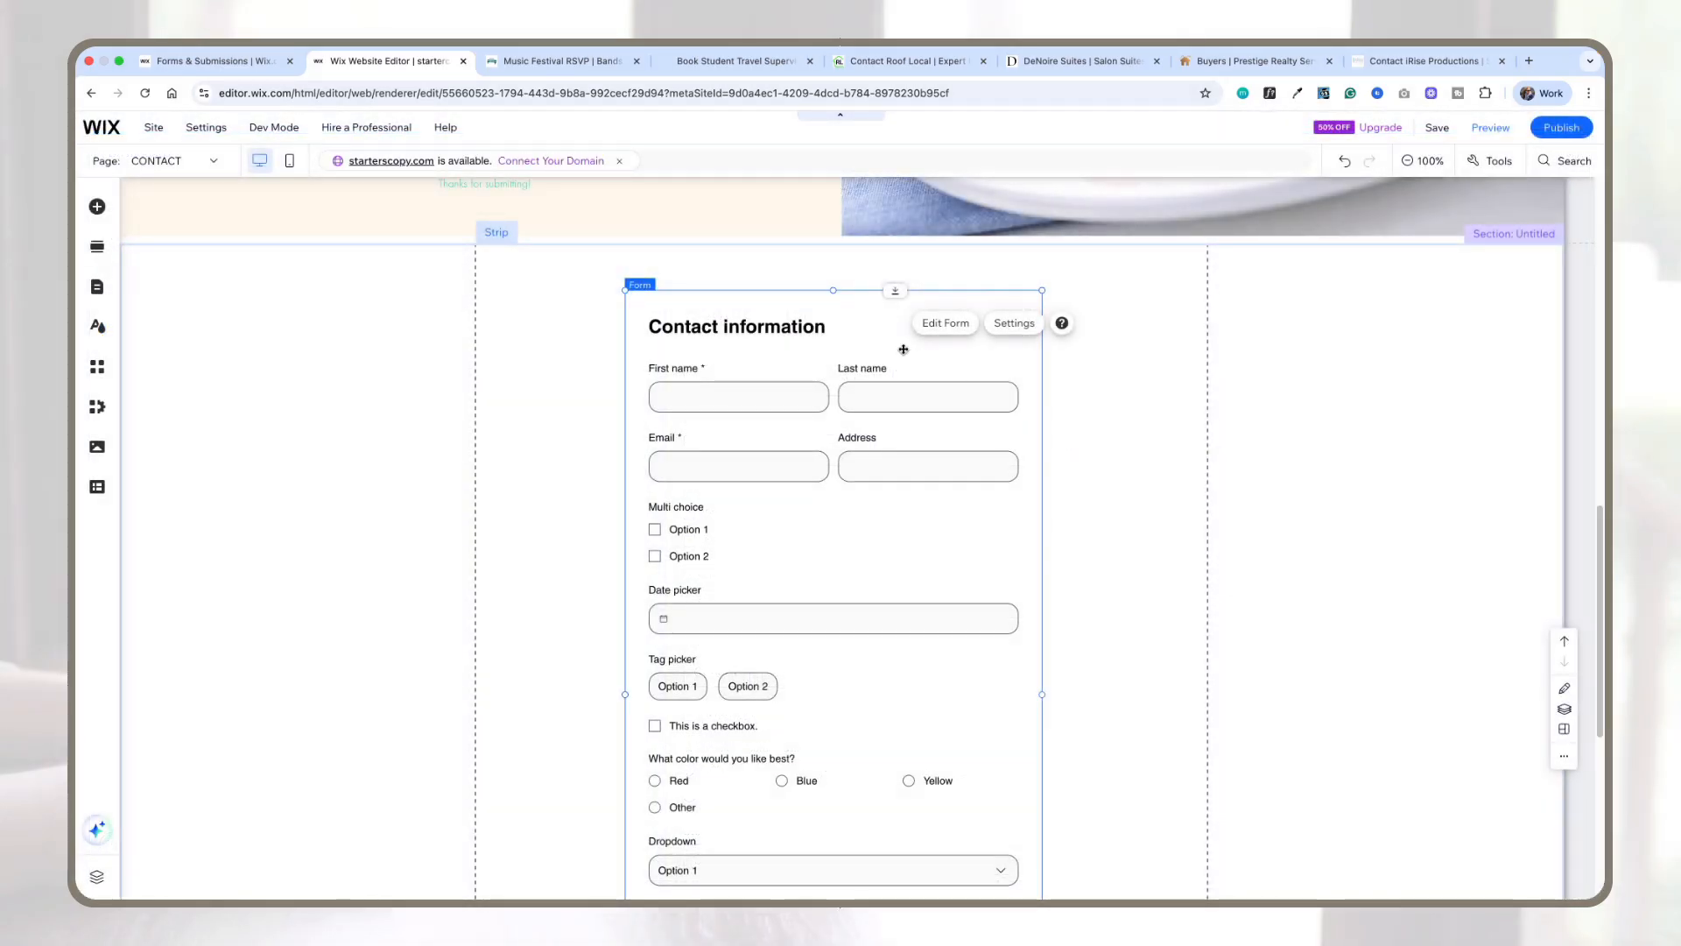
# Step: Move the form up slightly and widen it on both sides within the contact section
pyautogui.moveTo(881, 347); pyautogui.dragTo(886, 312)
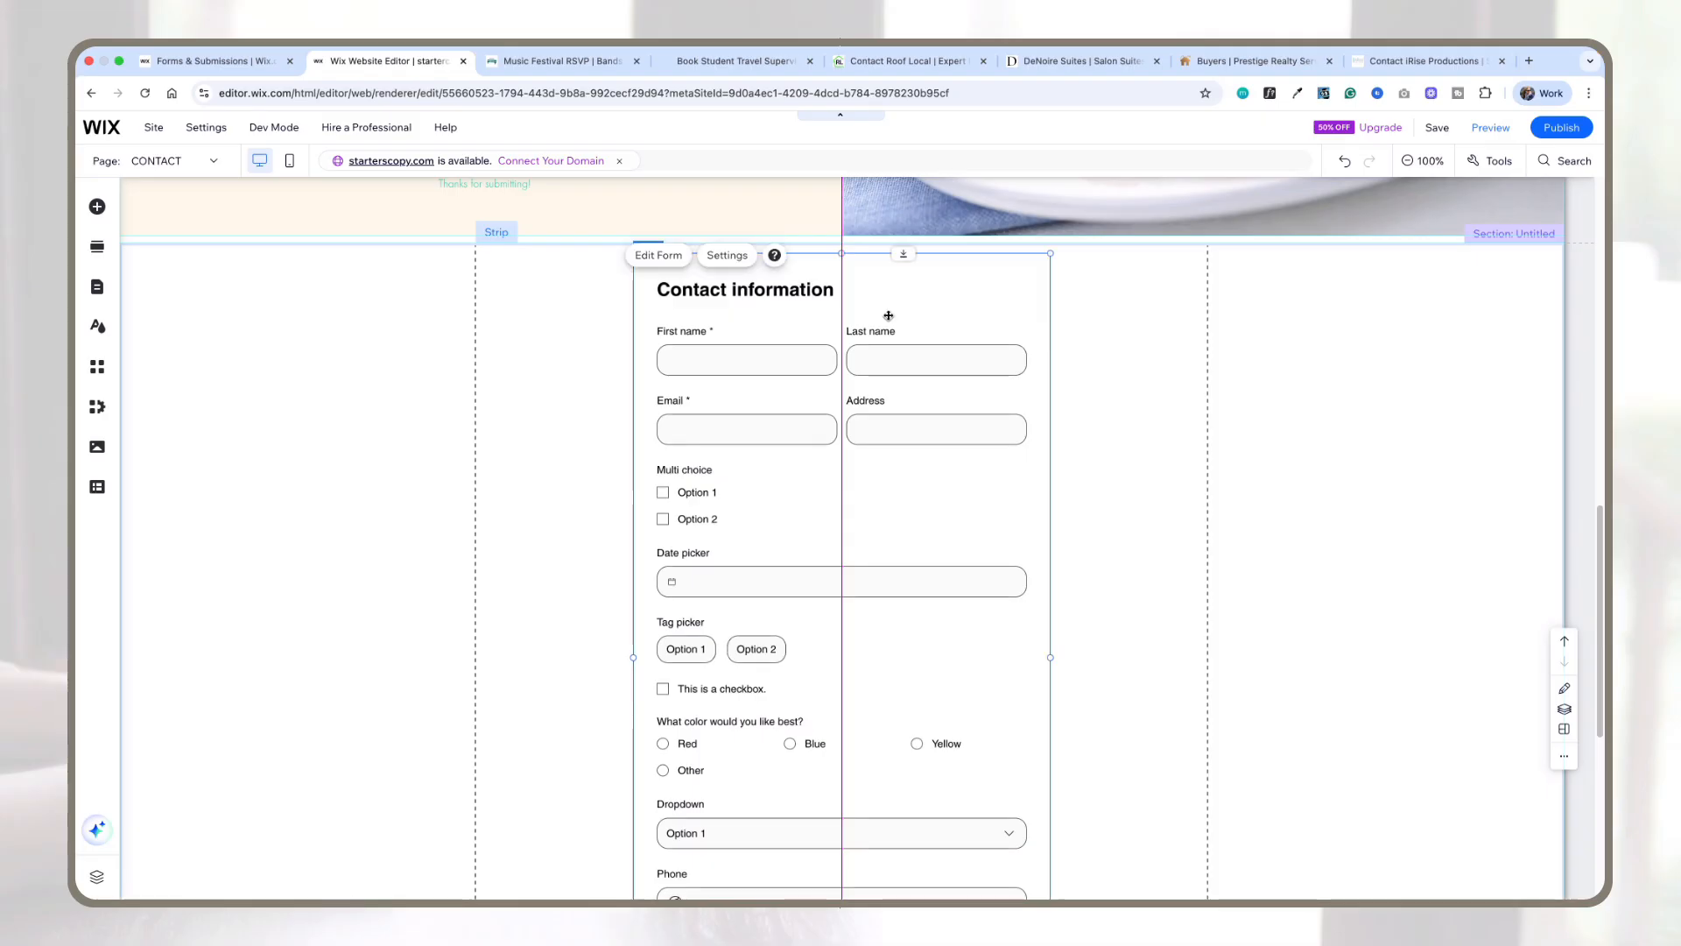
pyautogui.moveTo(1054, 660); pyautogui.dragTo(1155, 659)
pyautogui.moveTo(636, 683); pyautogui.dragTo(518, 655)
pyautogui.scroll(-3, 959, 618)
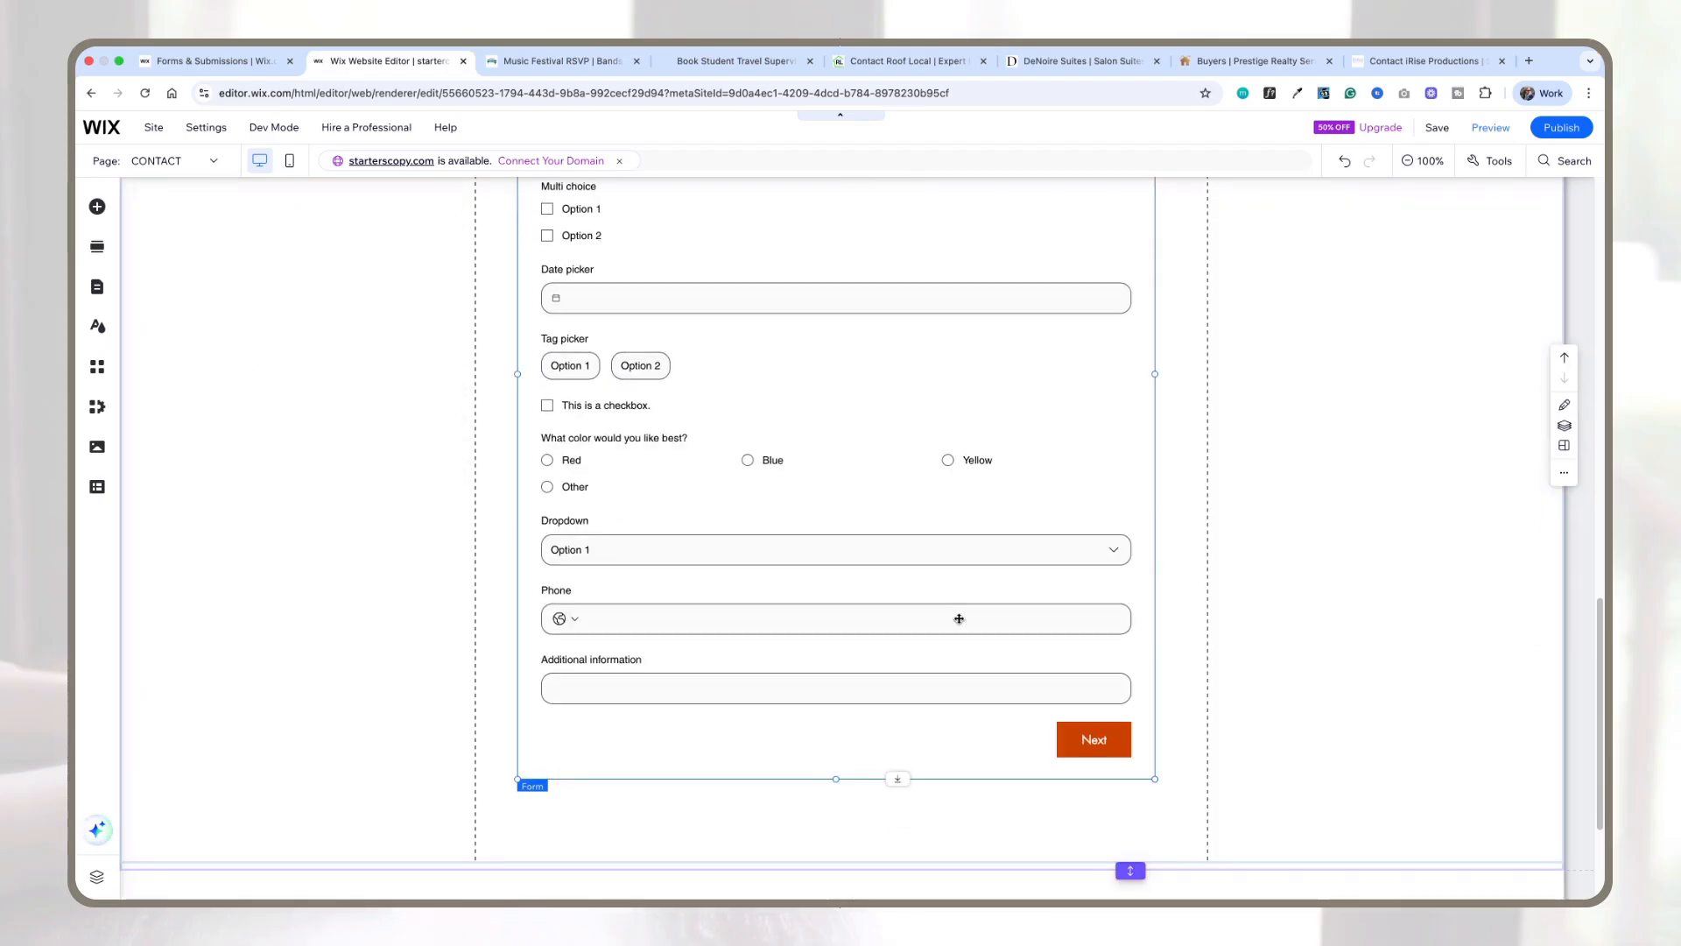
pyautogui.scroll(2, 959, 618)
pyautogui.scroll(3, 959, 618)
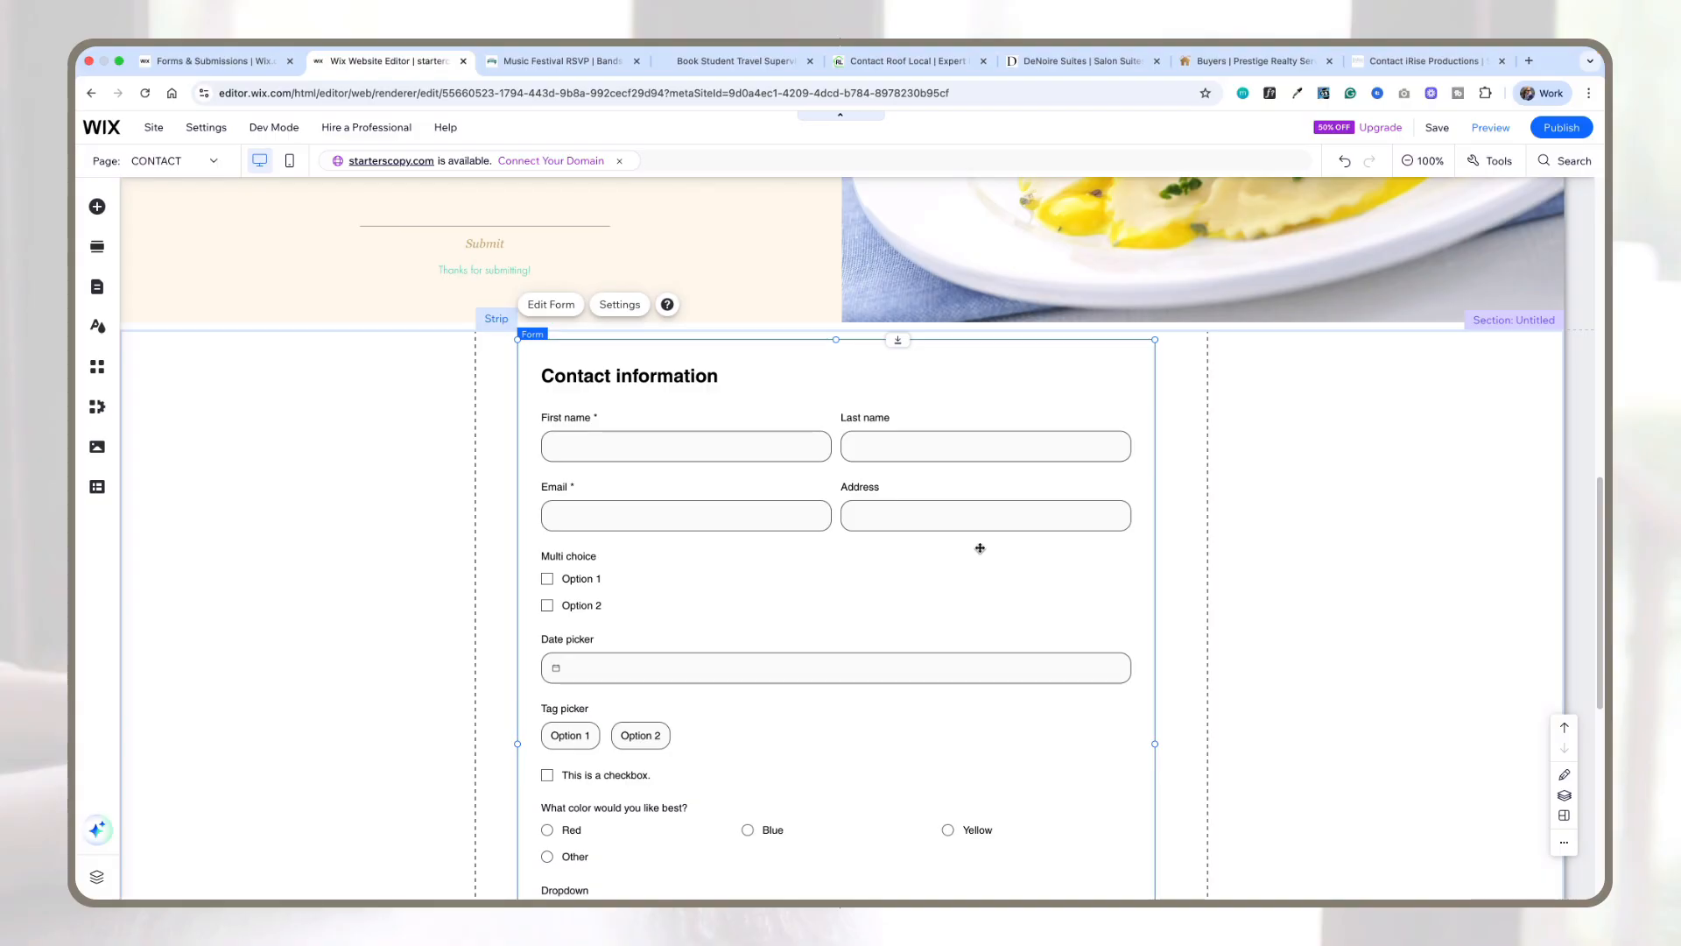
# Step: Reopen the form editor and enable placeholder text on the First name field
pyautogui.click(553, 306)
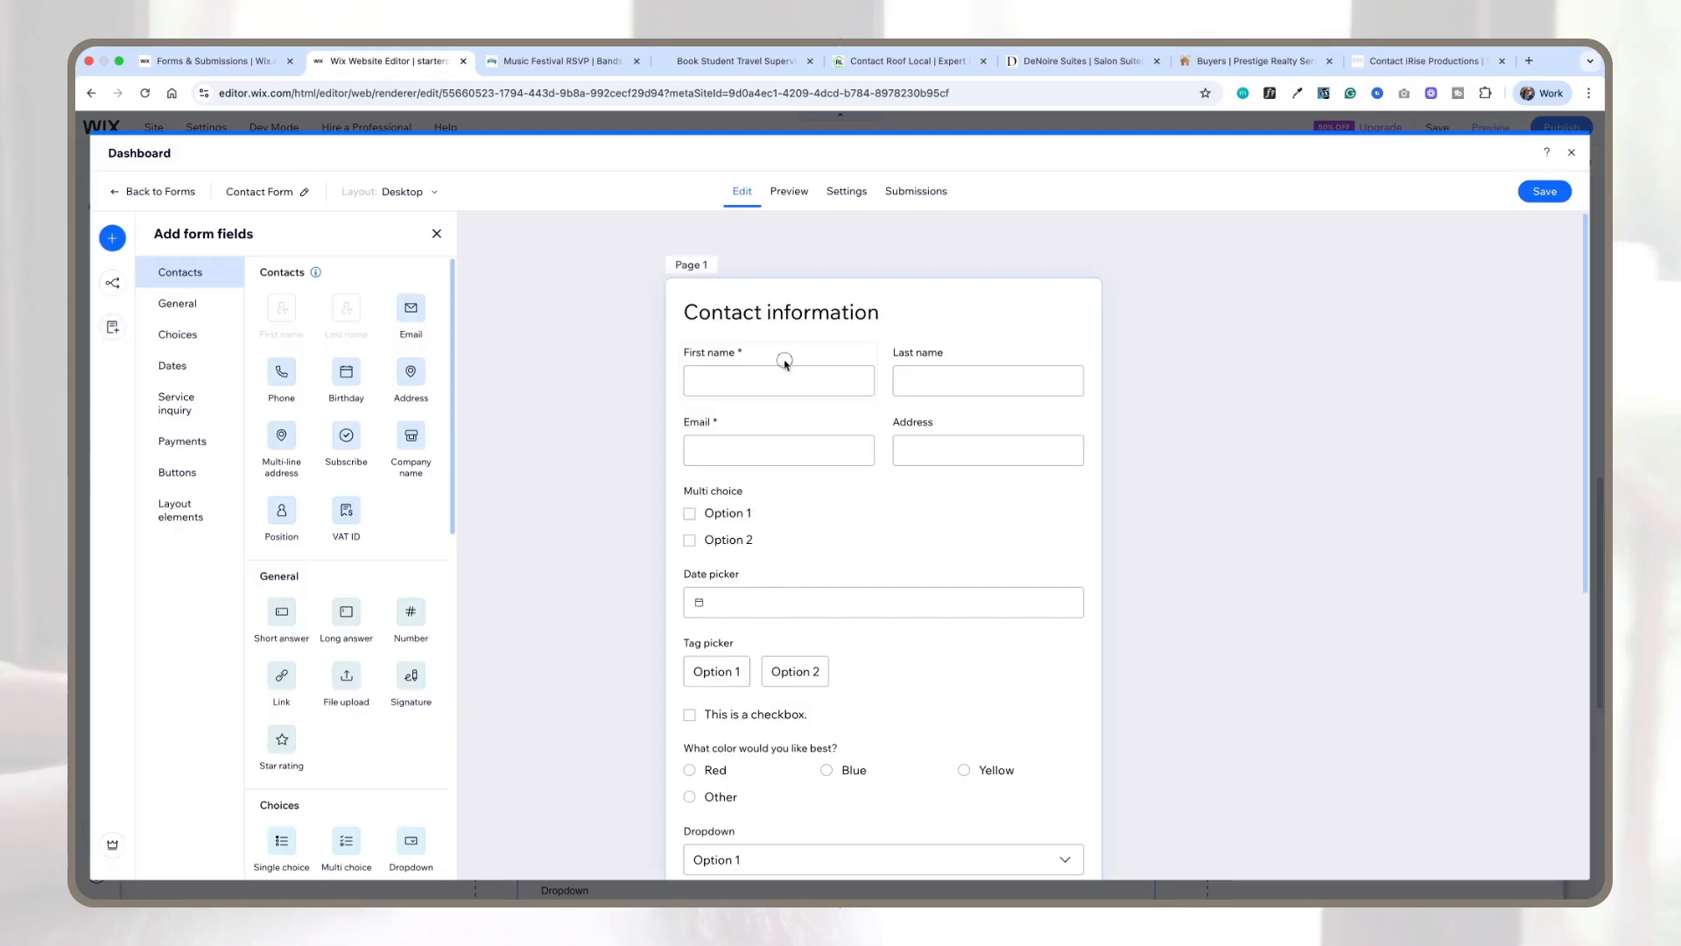
pyautogui.click(788, 372)
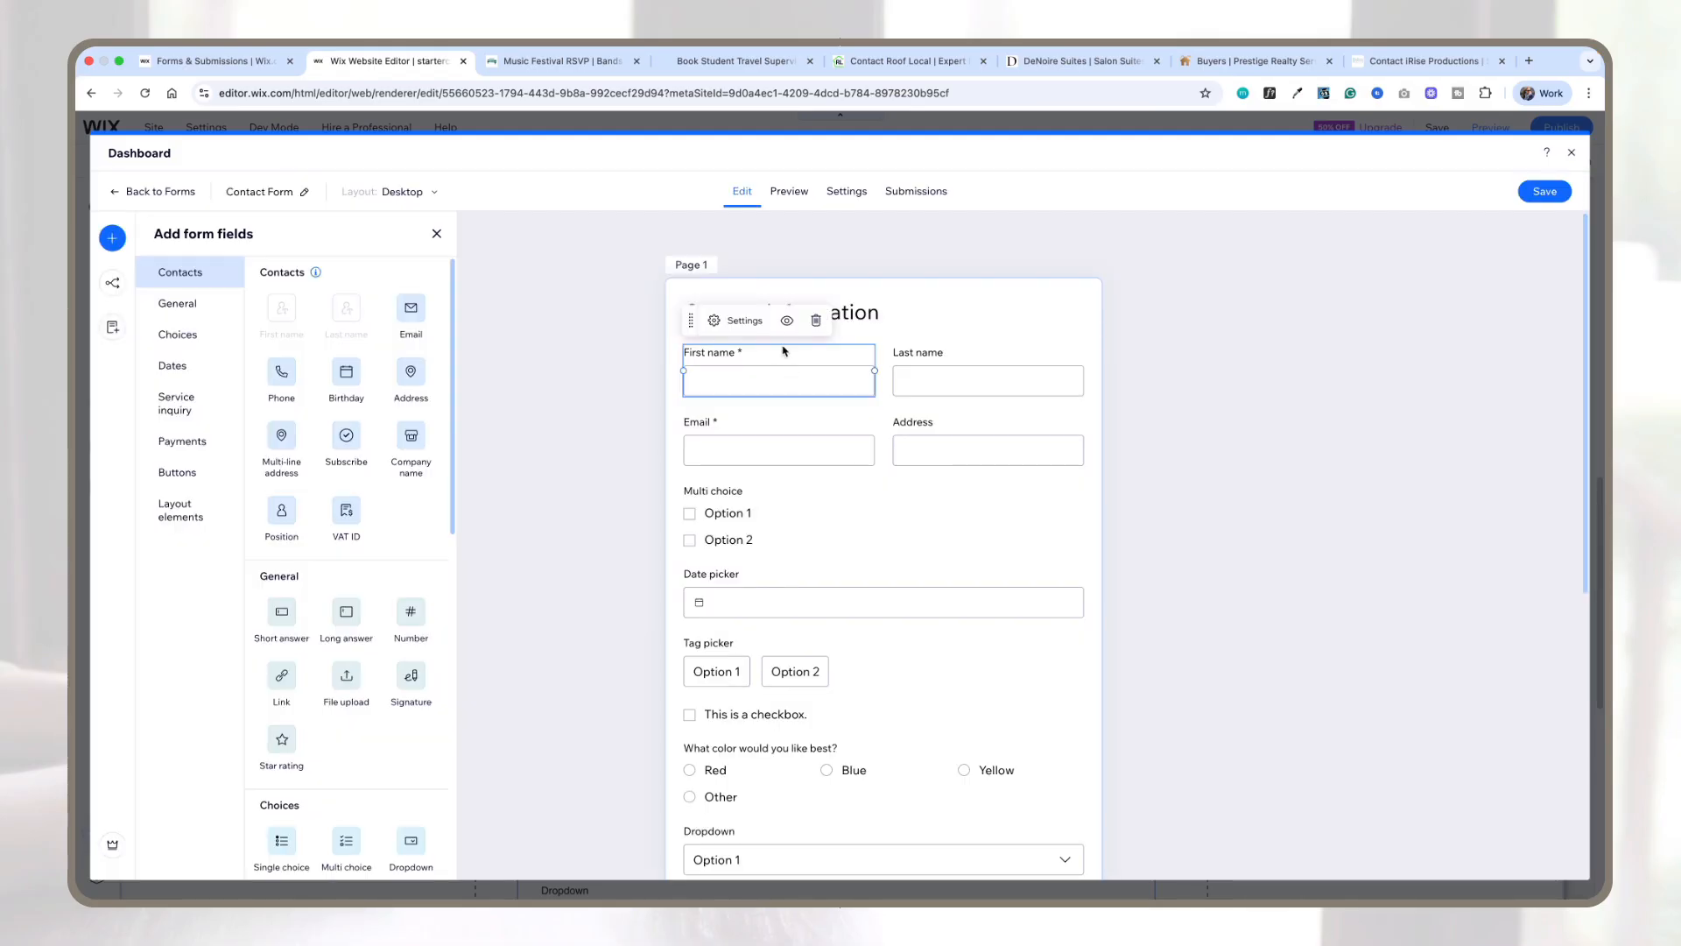
pyautogui.click(734, 320)
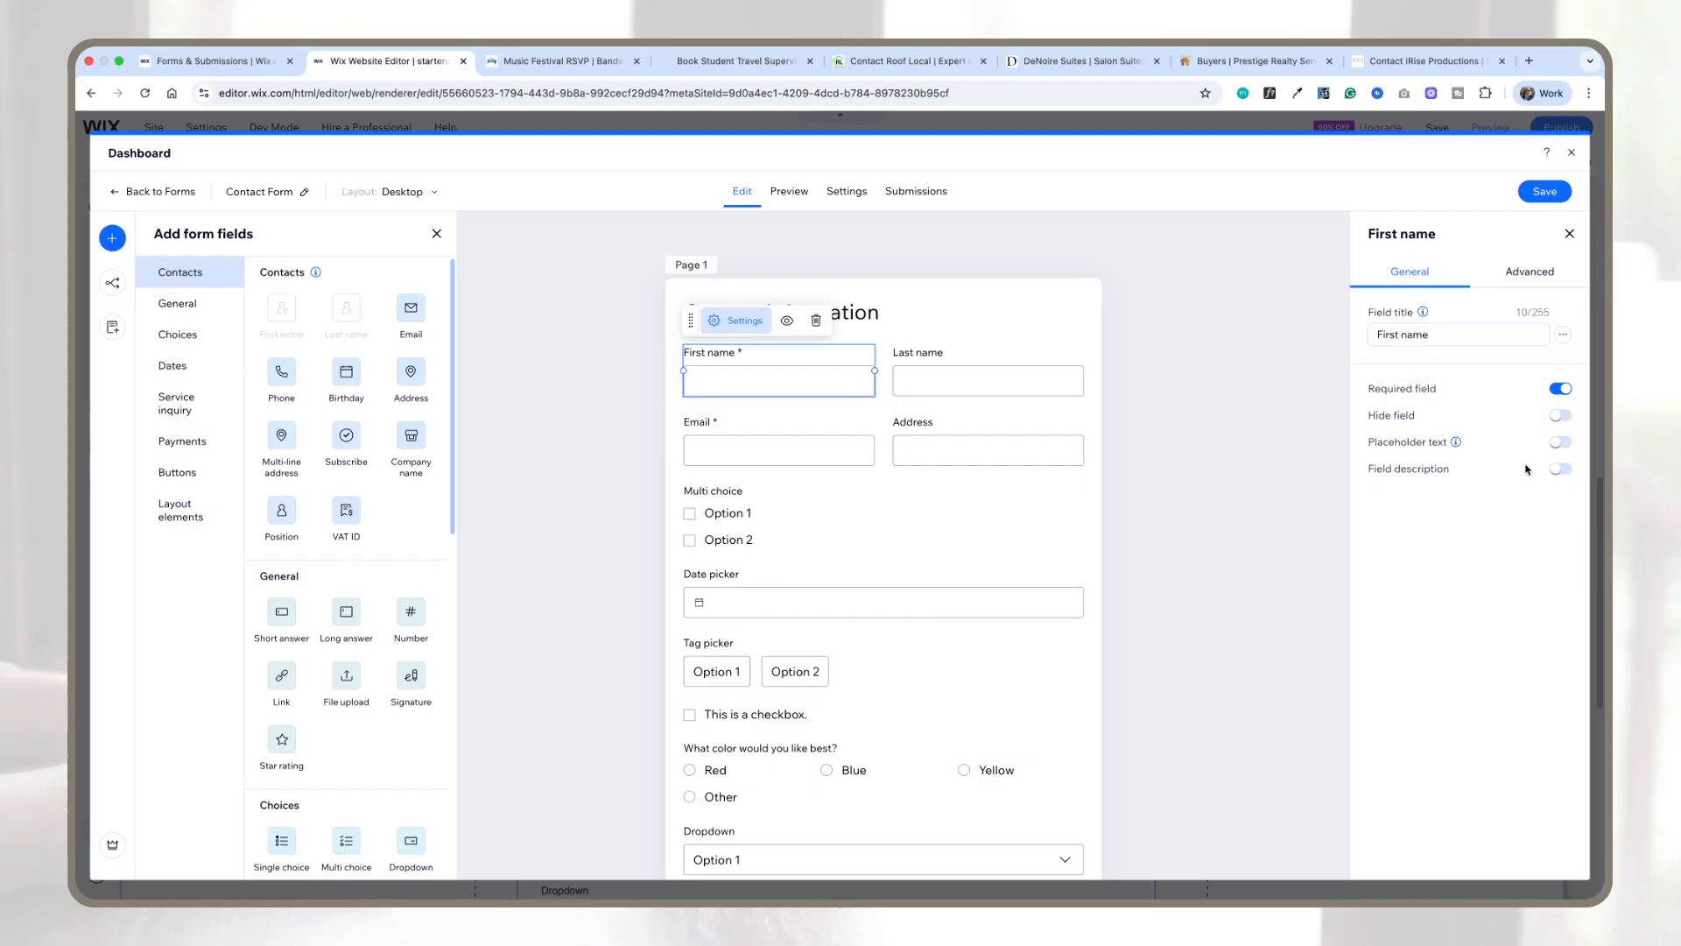
pyautogui.click(1567, 444)
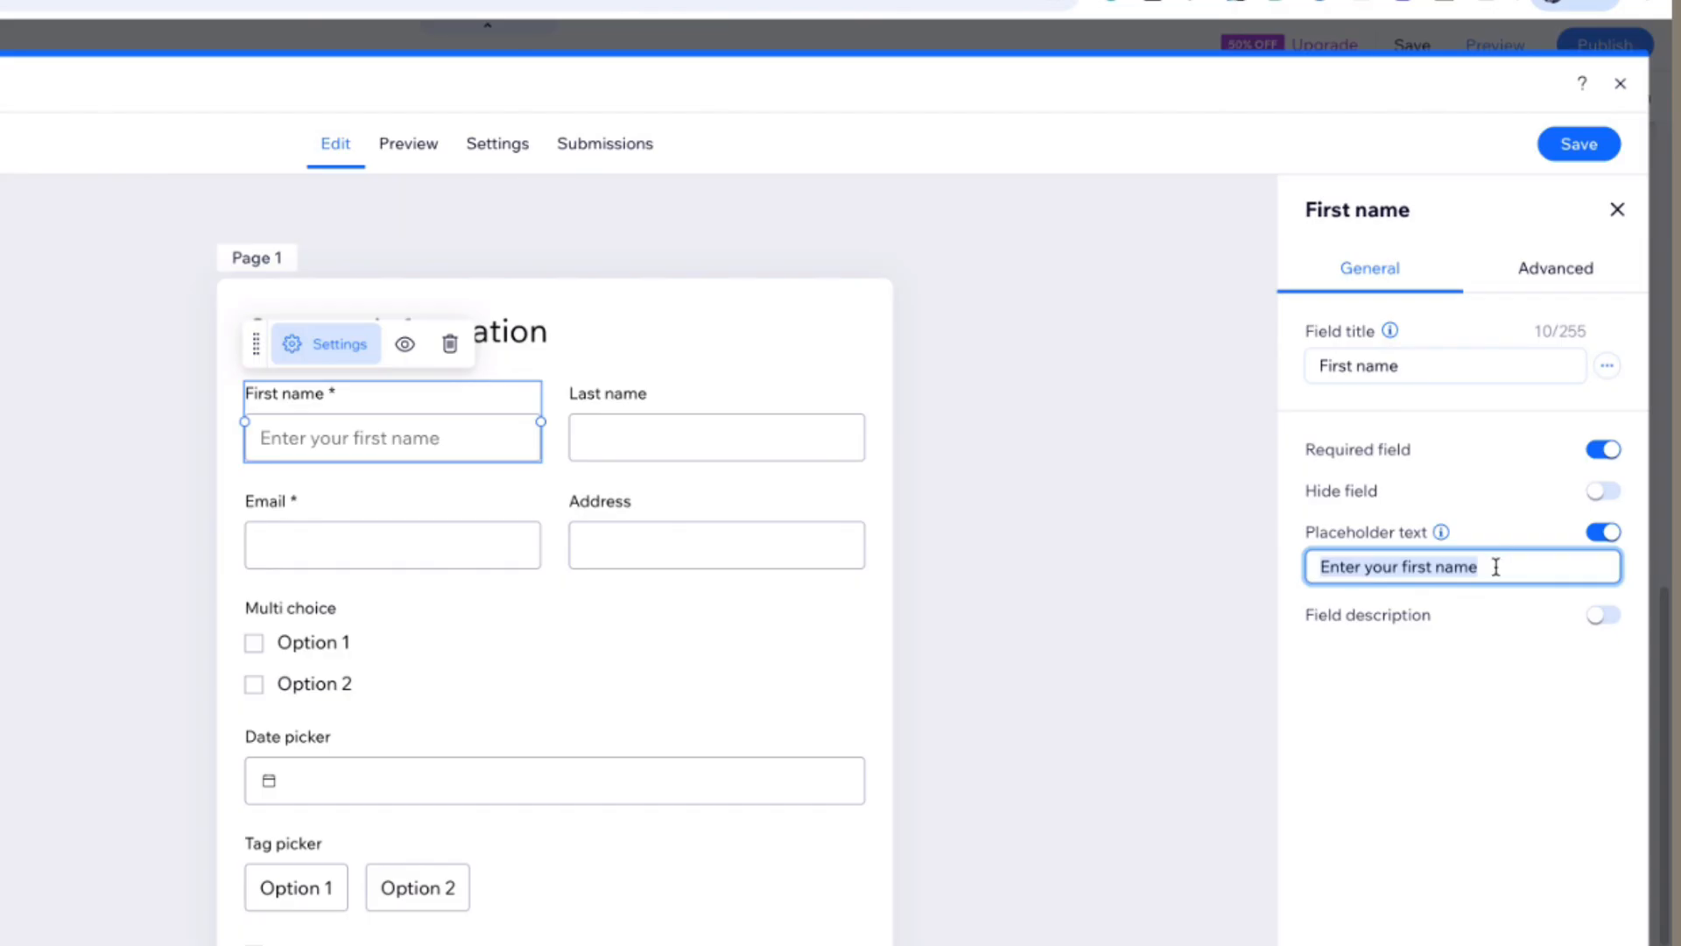
pyautogui.click(364, 446)
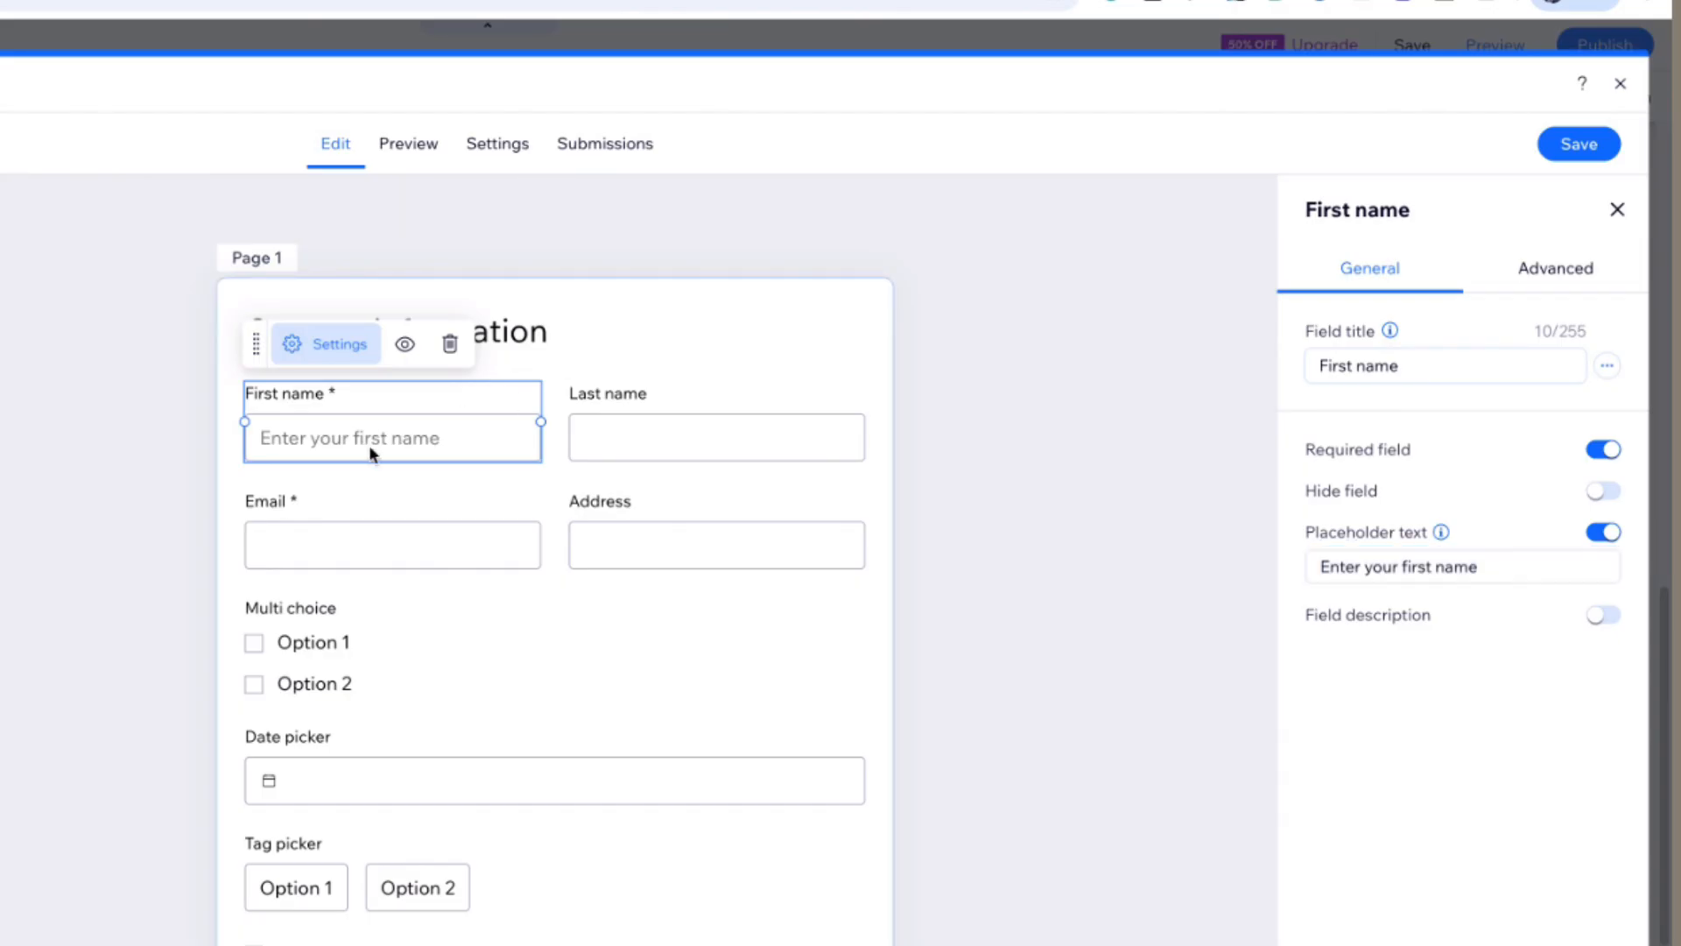
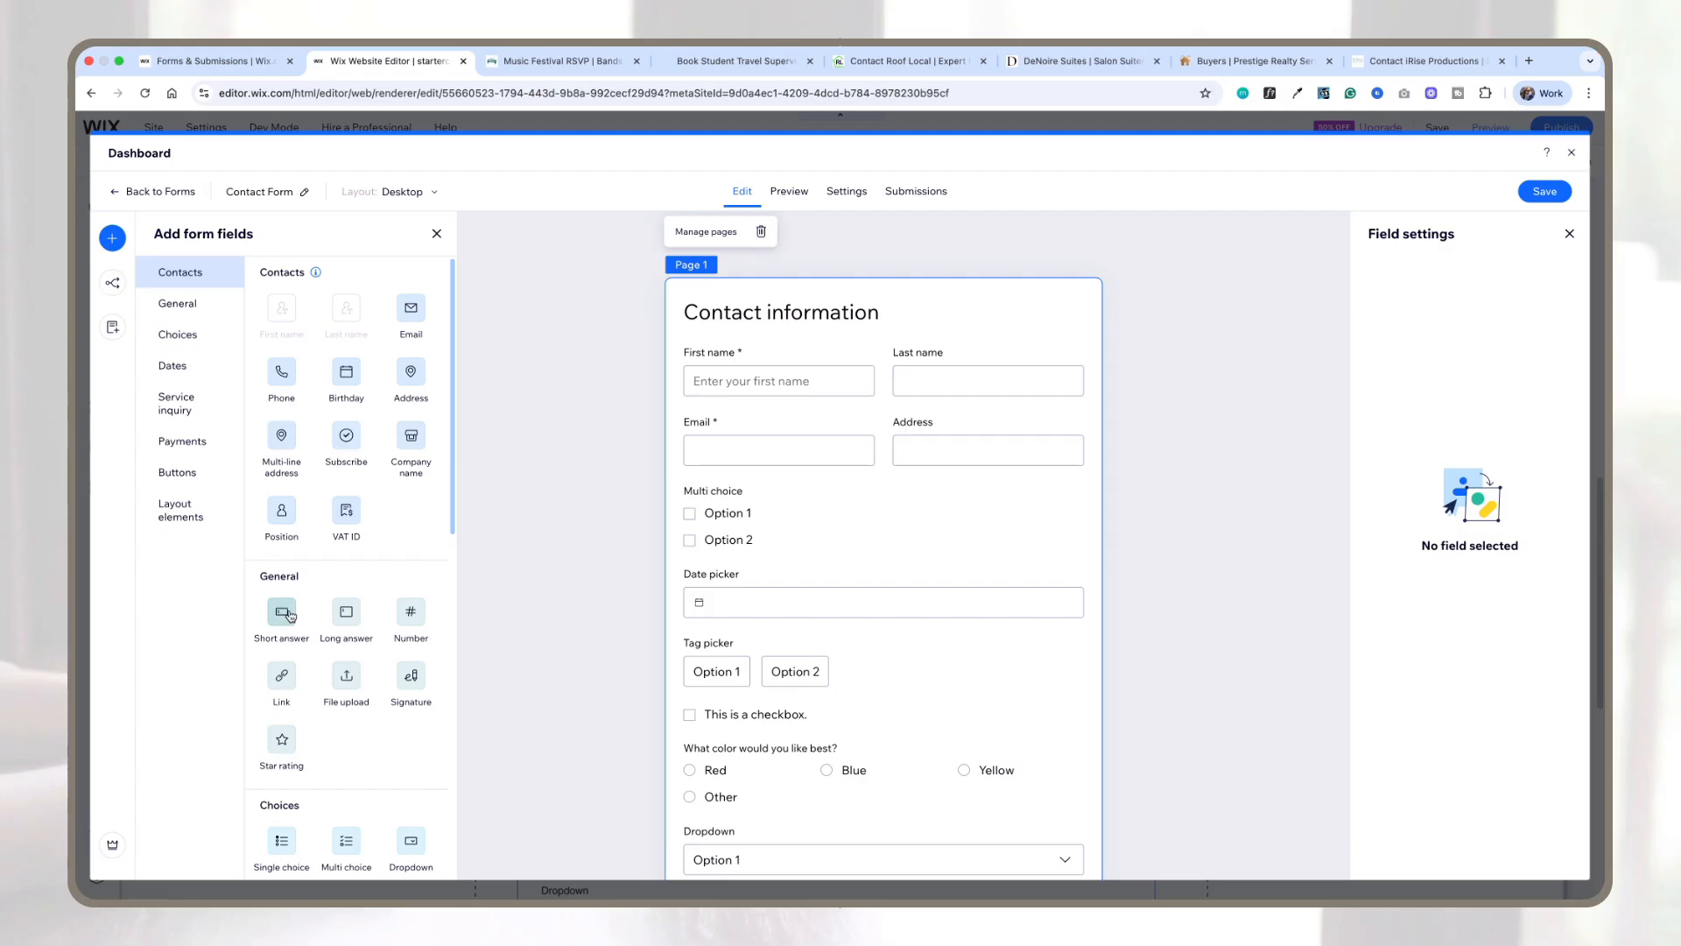
# Step: Add a Short answer field below the Email row and set its placeholder text to "Tell us more about how we can help you."
pyautogui.moveTo(283, 612); pyautogui.dragTo(862, 394)
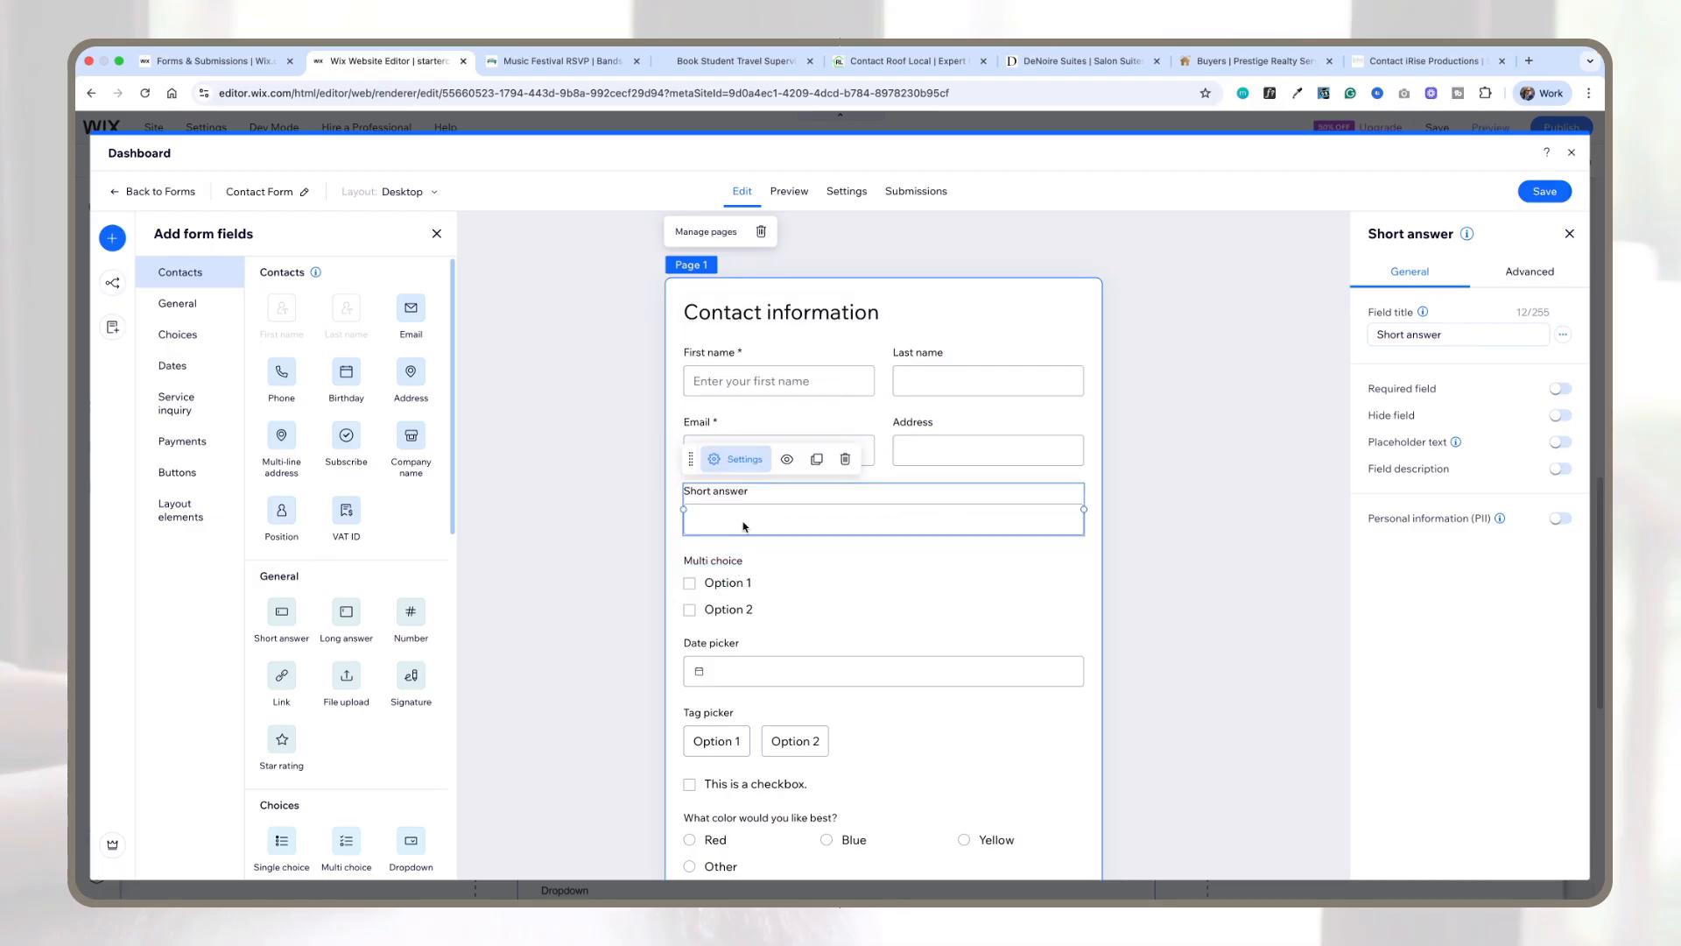
pyautogui.click(1565, 443)
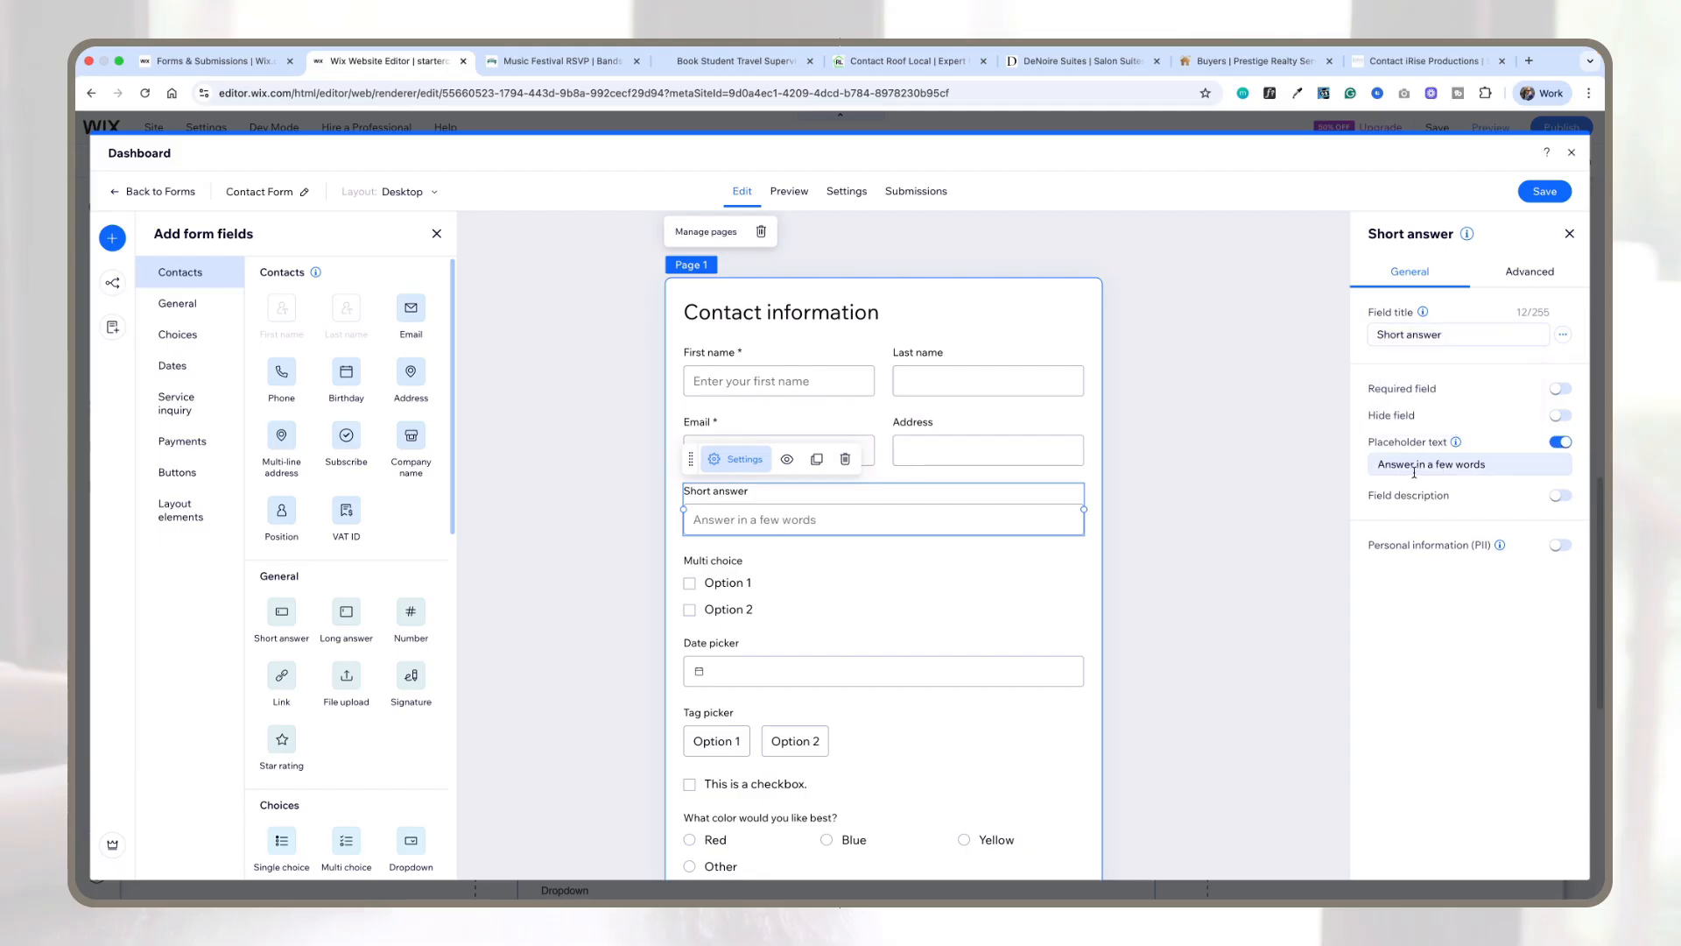
pyautogui.click(1500, 464)
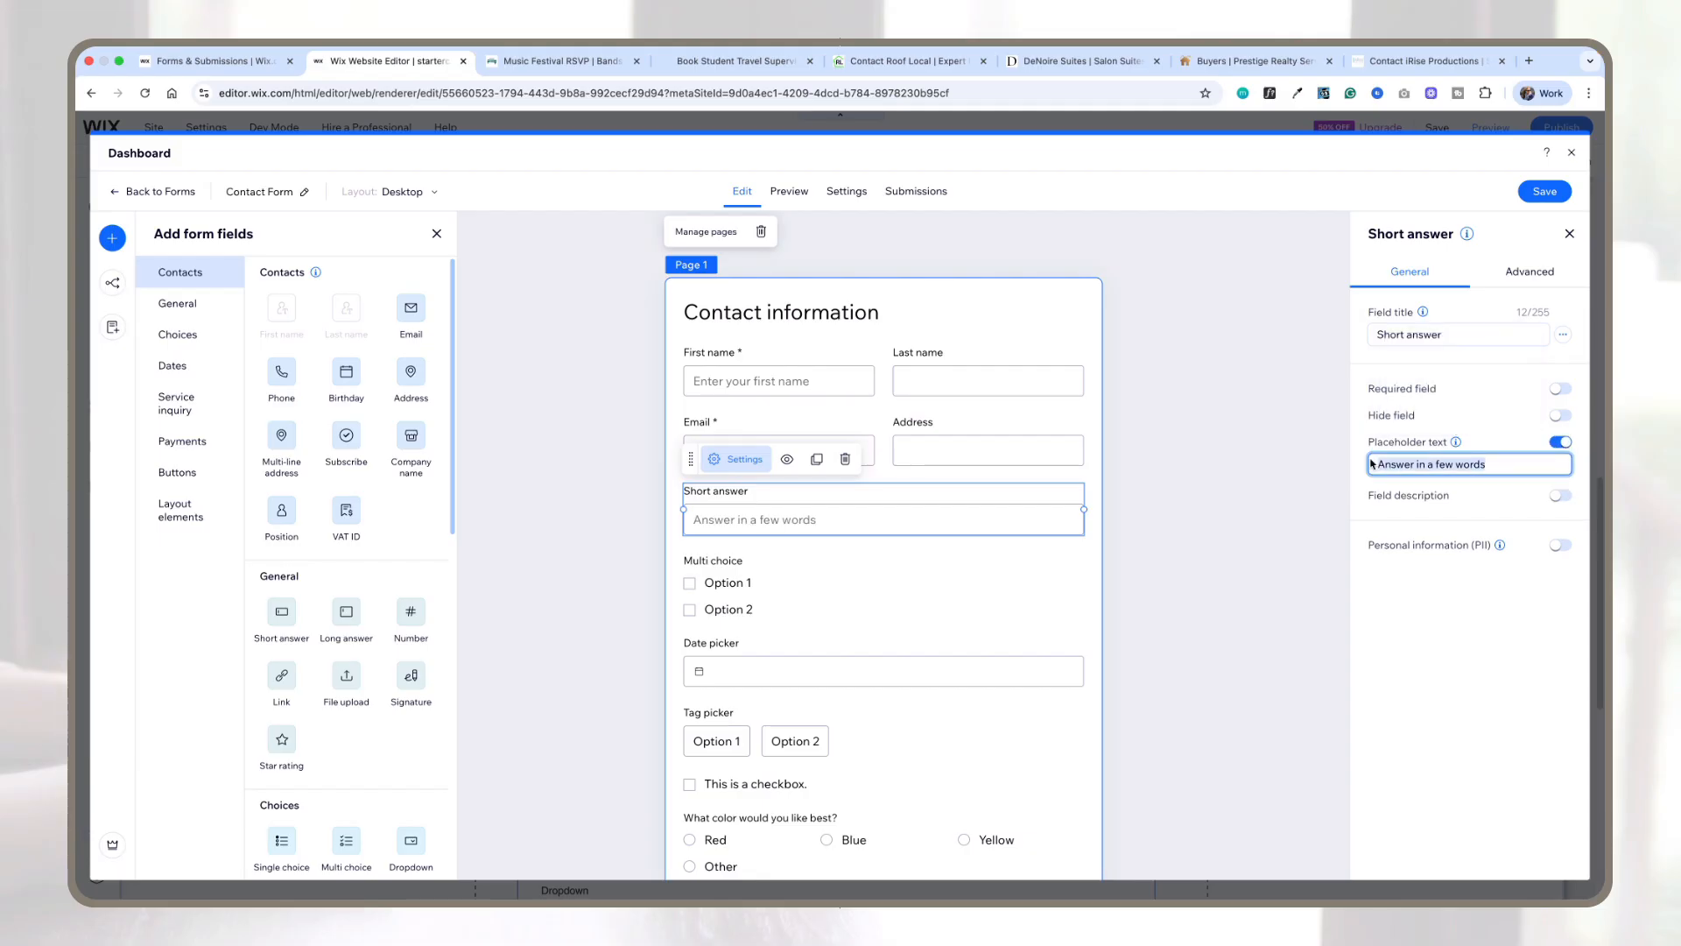
pyautogui.write('Tell us more about h')
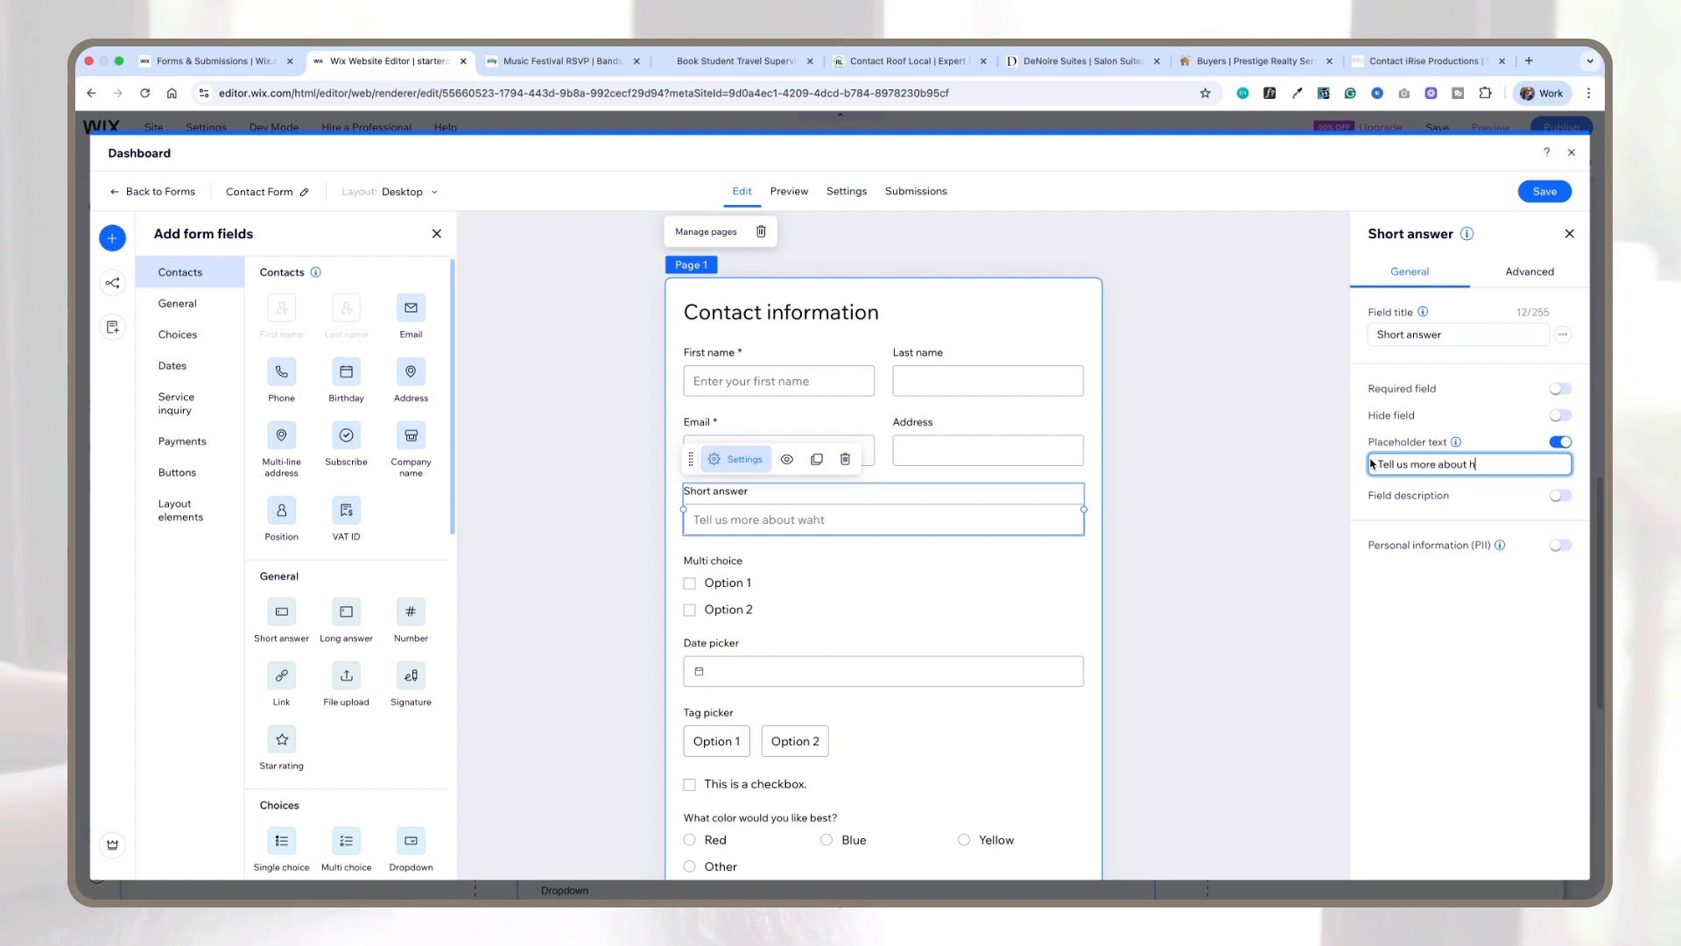
pyautogui.write('ow we can help you.')
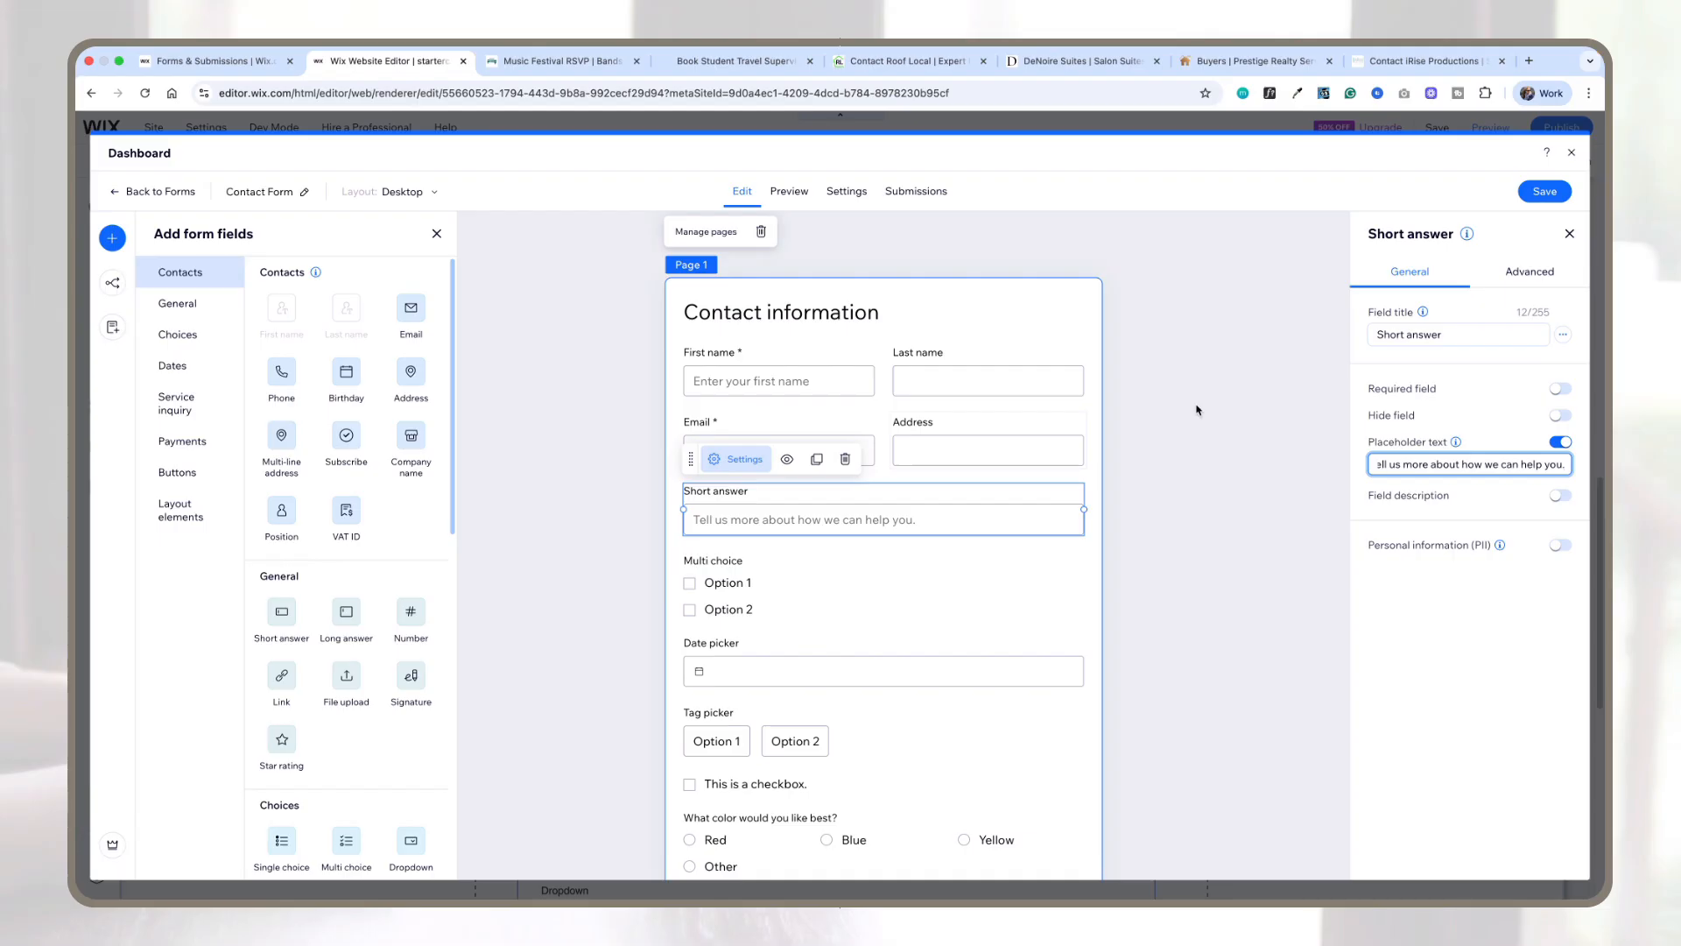
# Step: Save the form and close the form editor
pyautogui.click(1534, 192)
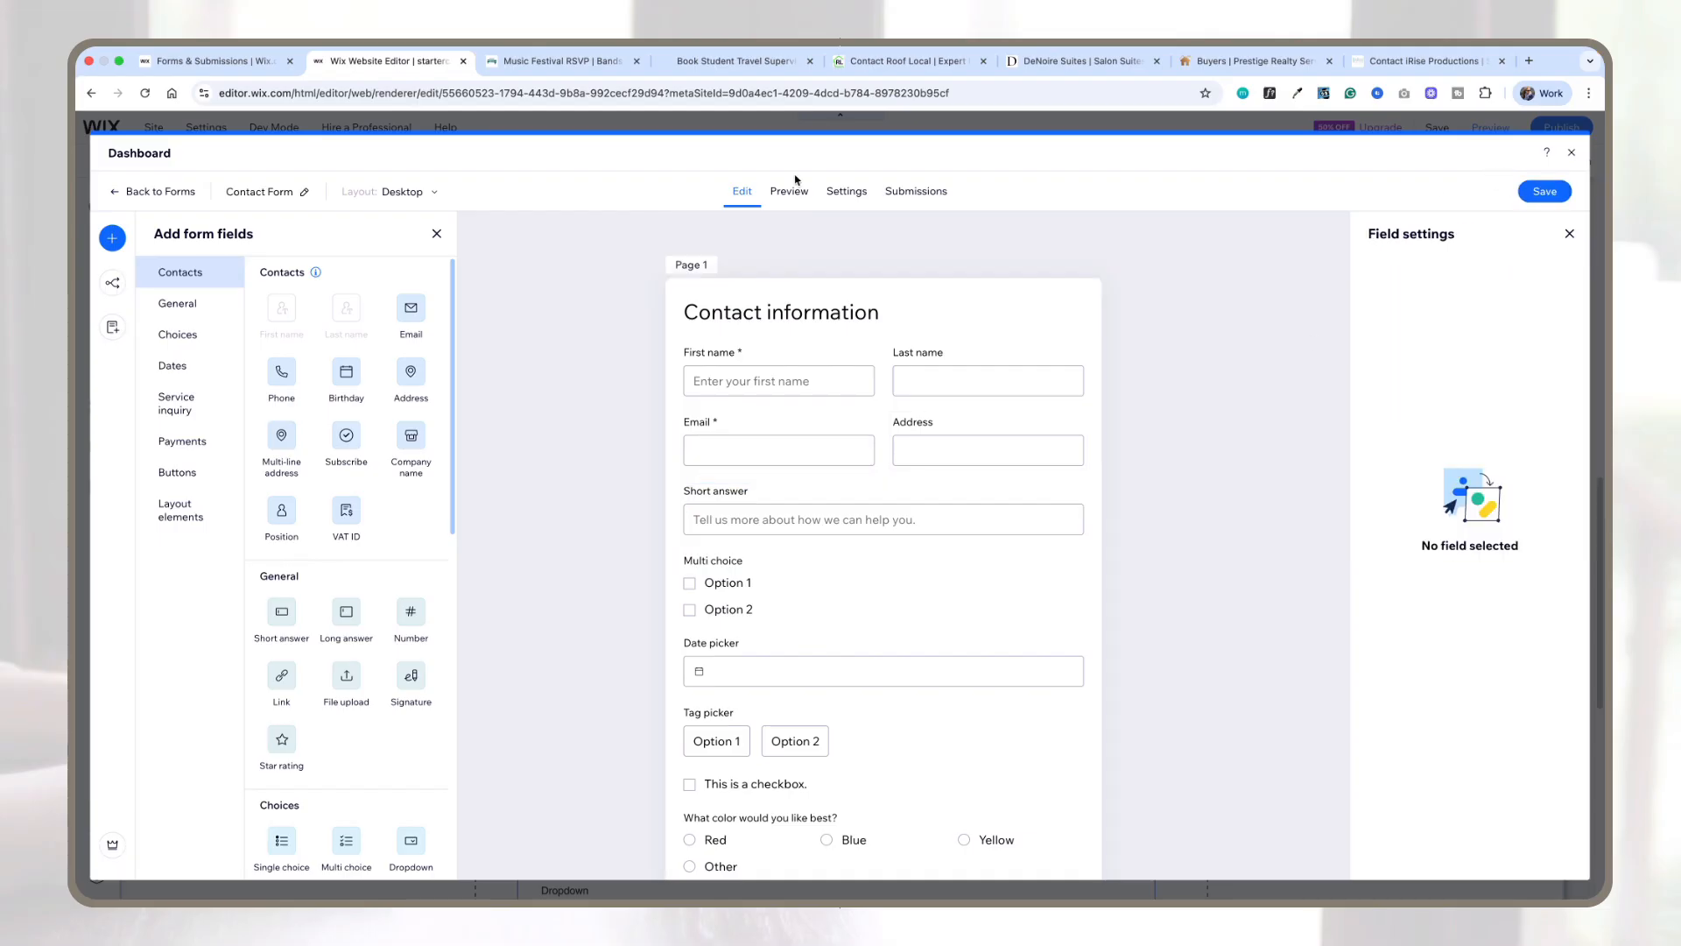
pyautogui.click(1572, 153)
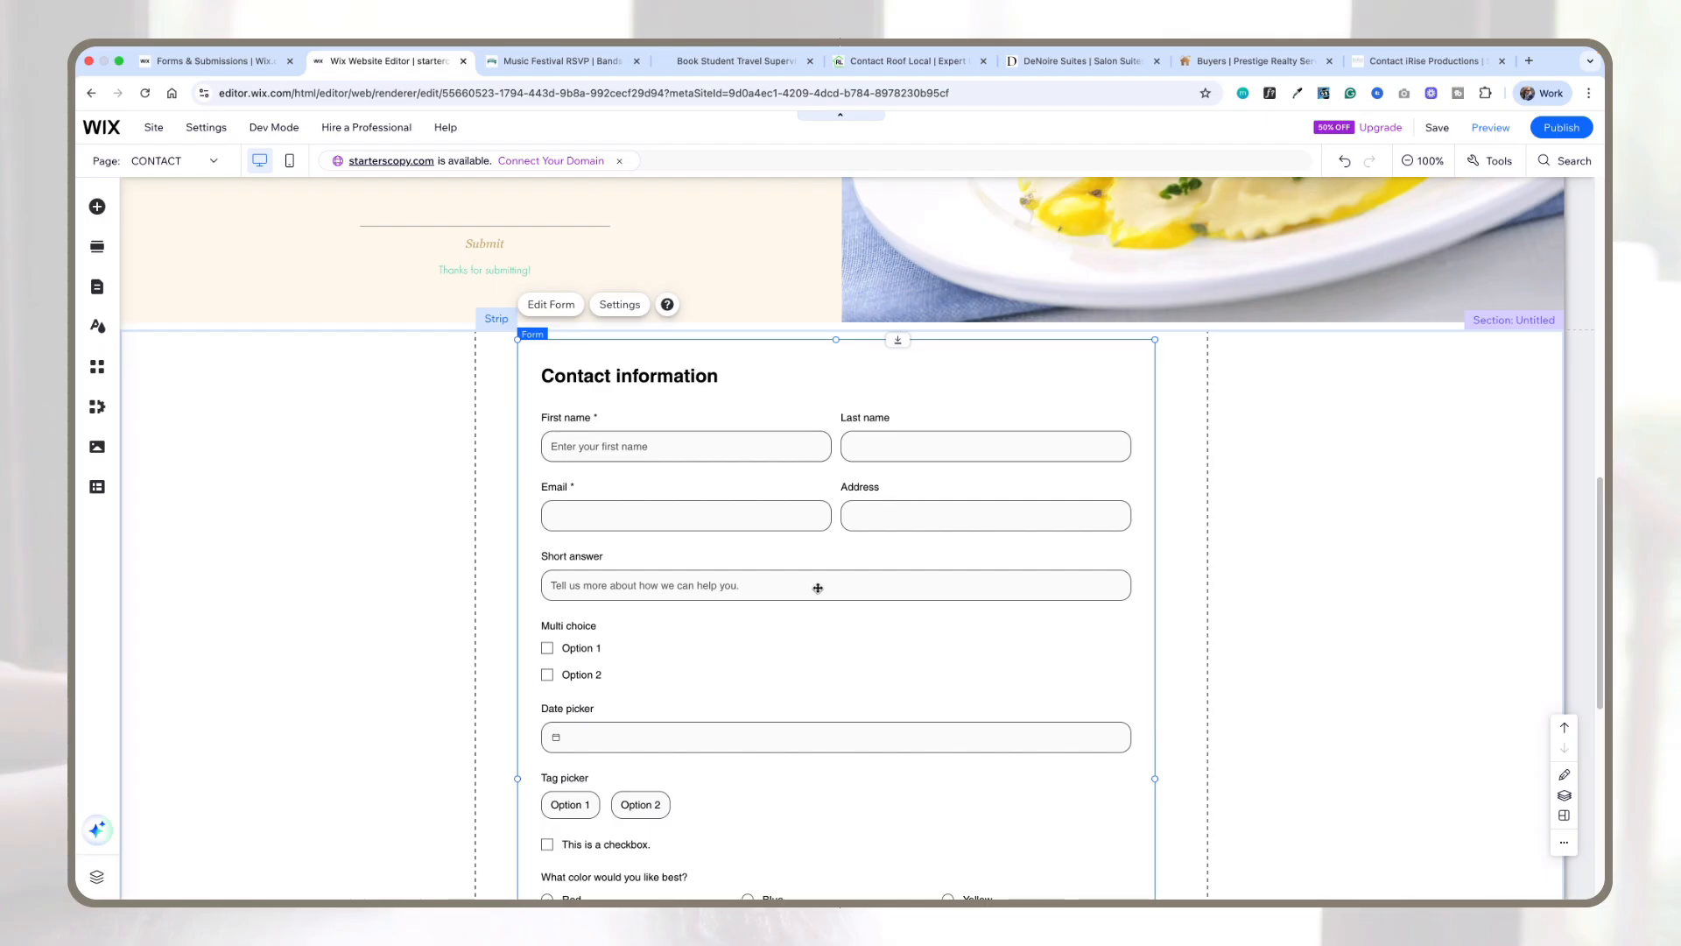
# Step: Preview the site and test moving between the form's pages, then return to the editor
pyautogui.scroll(-5, 855, 585)
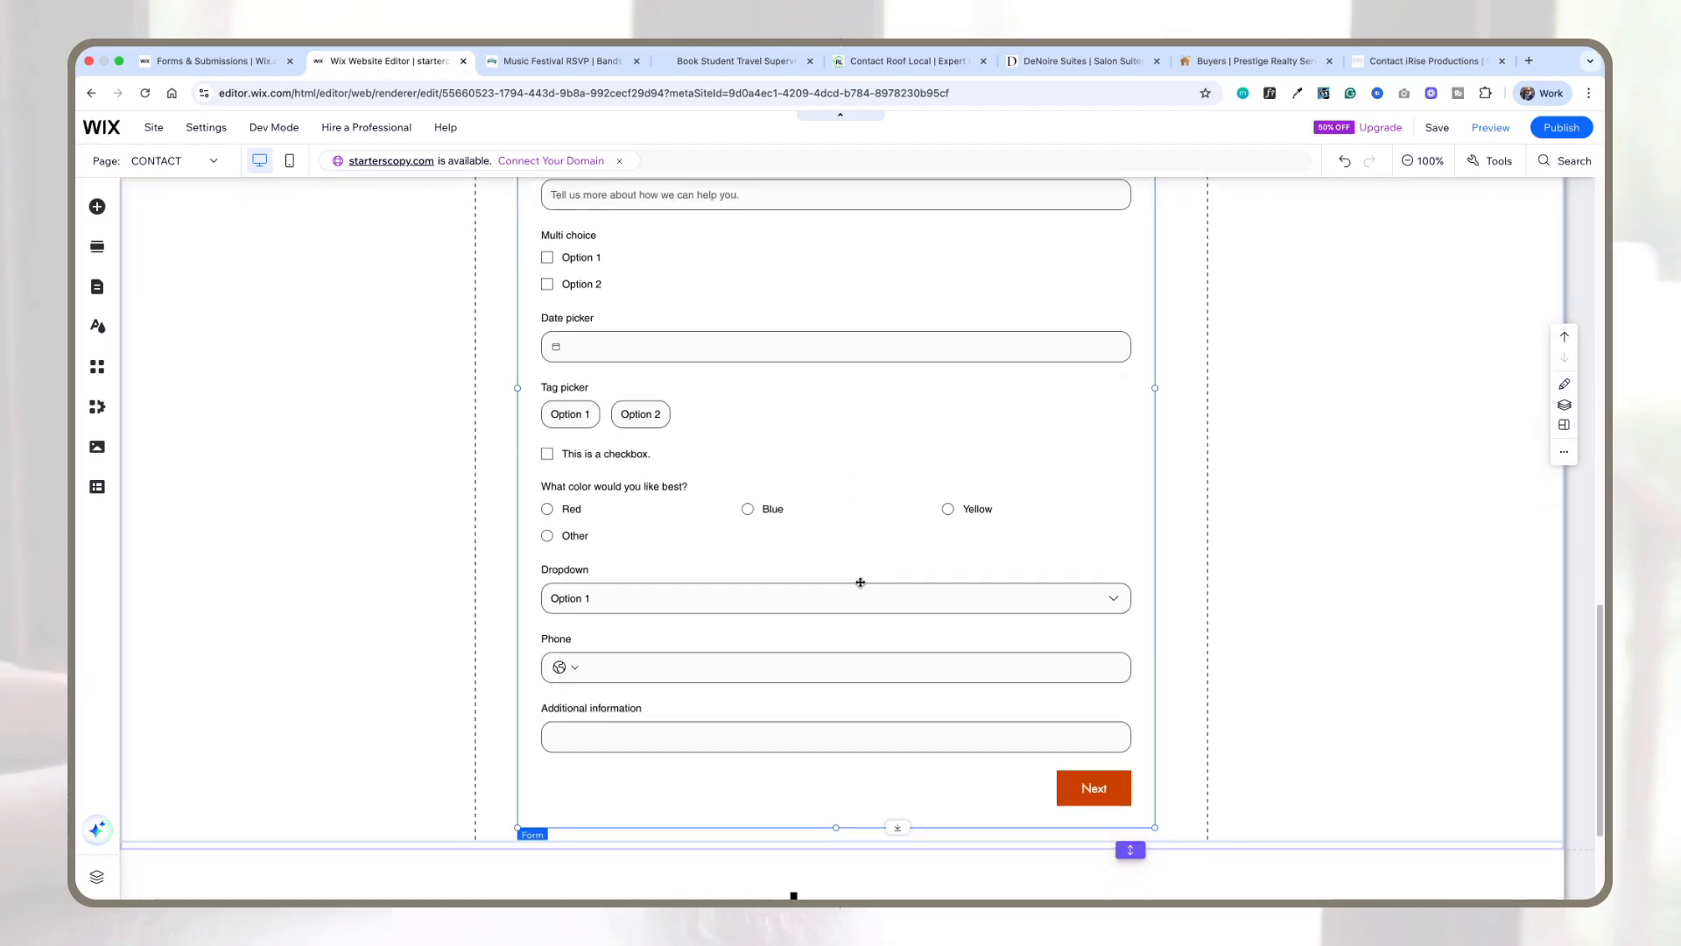
pyautogui.scroll(-2, 859, 582)
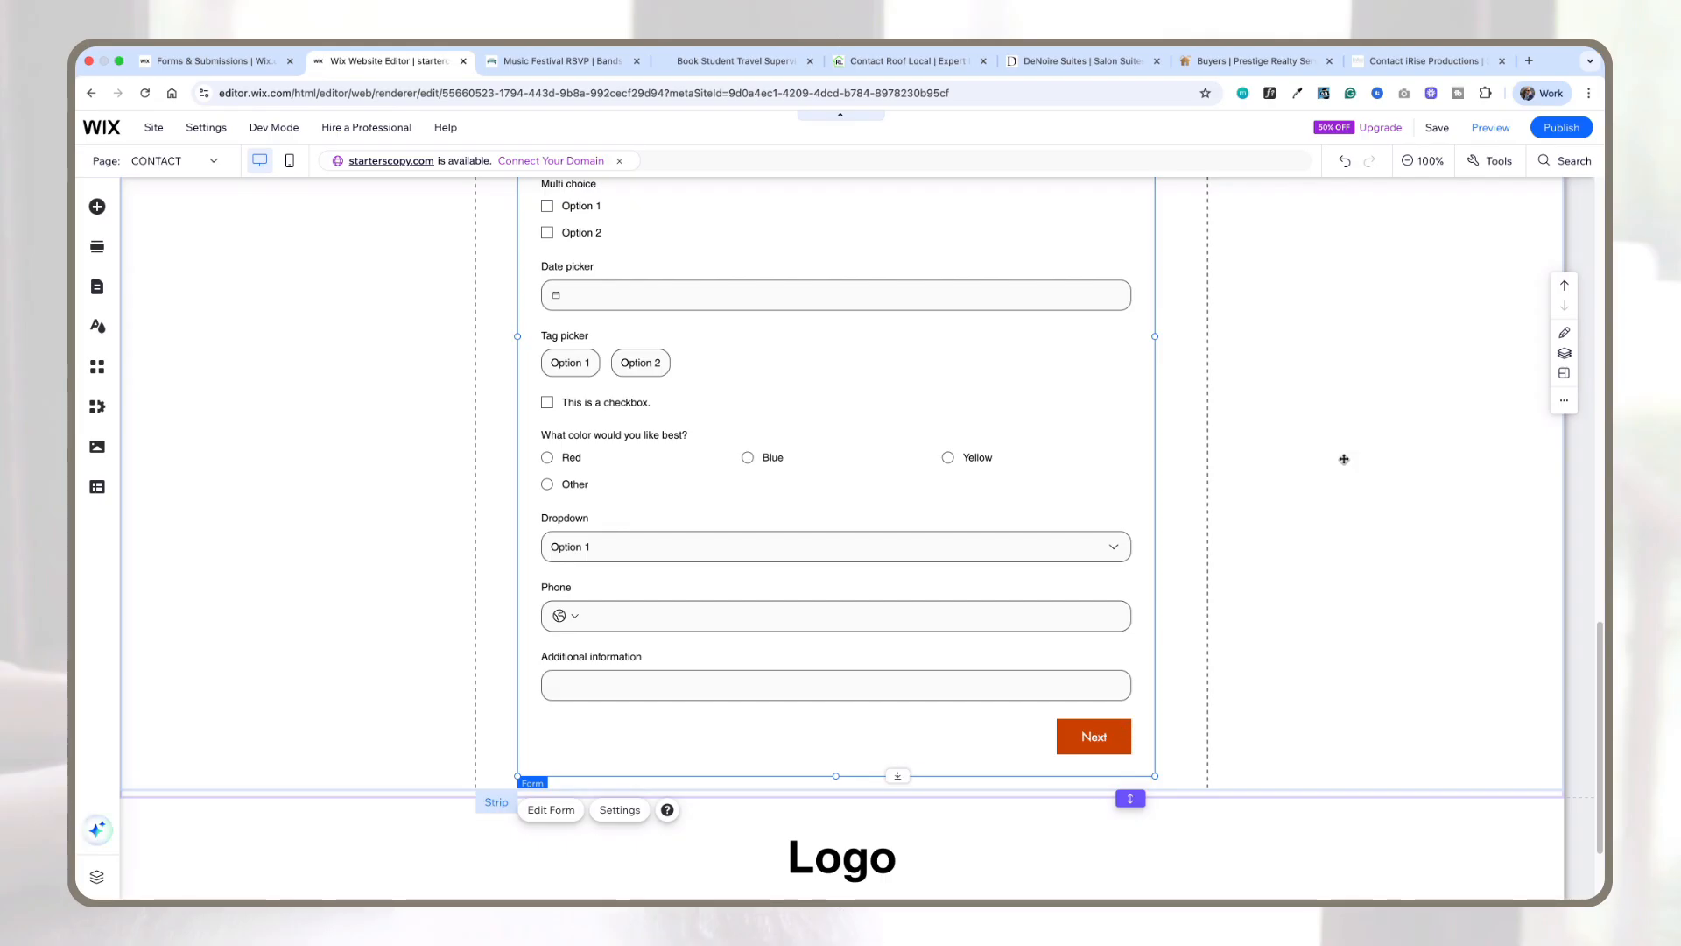
pyautogui.click(1494, 130)
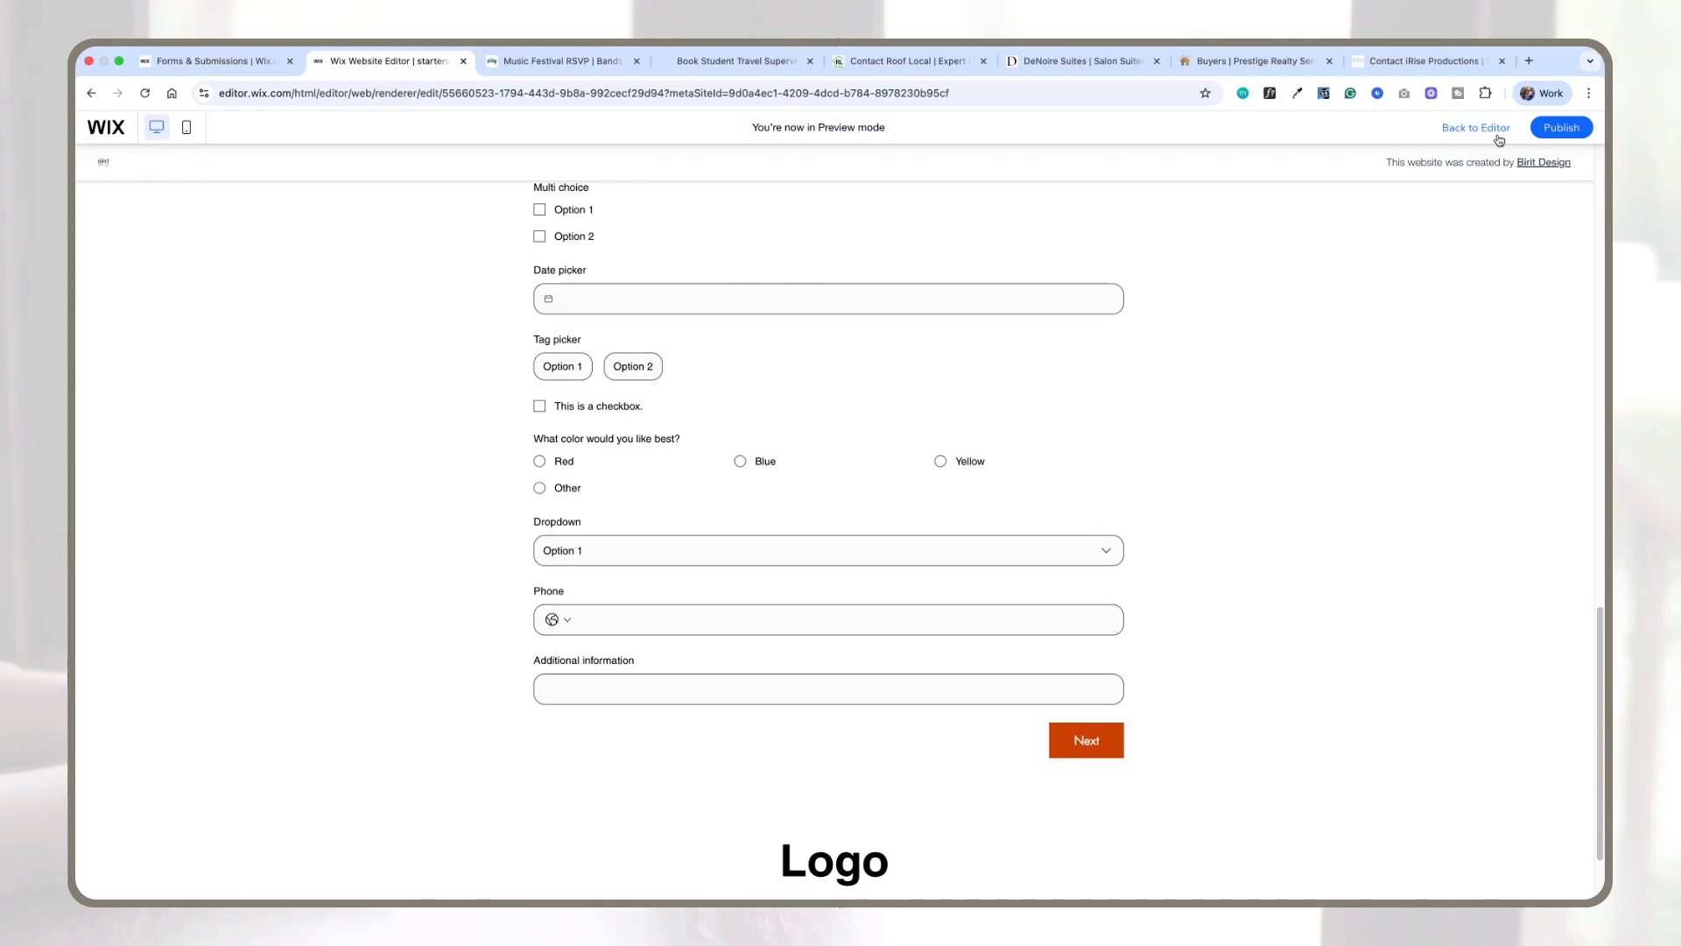
pyautogui.scroll(2, 943, 481)
pyautogui.scroll(2, 942, 477)
pyautogui.scroll(-5, 939, 473)
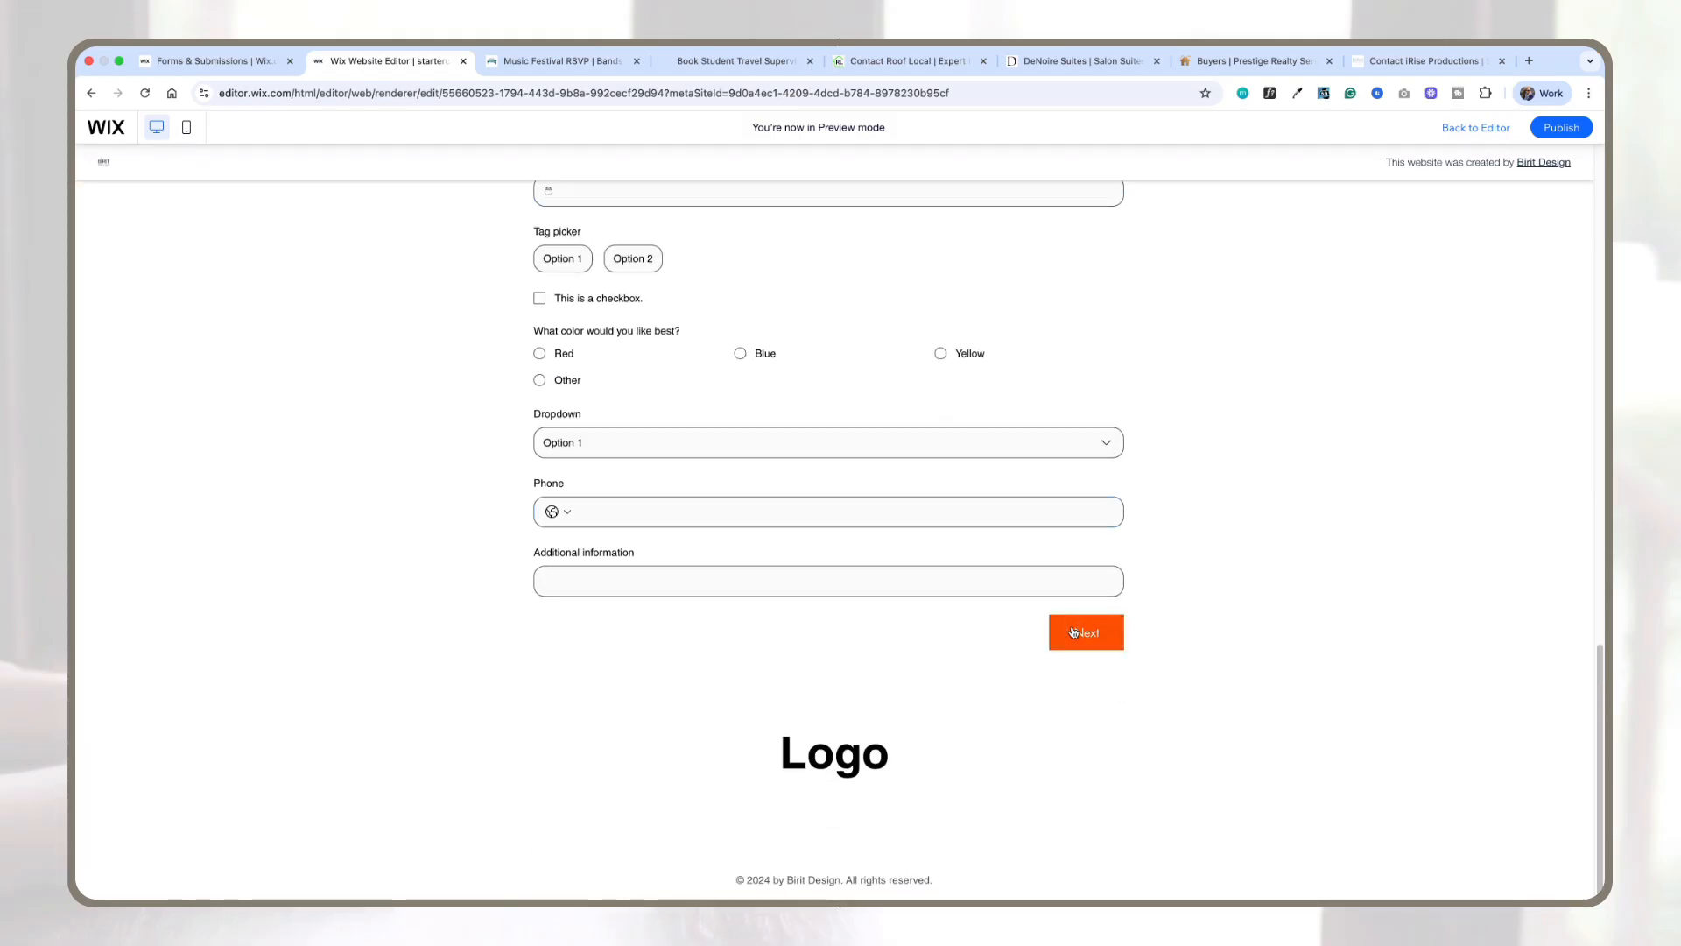
pyautogui.click(1074, 633)
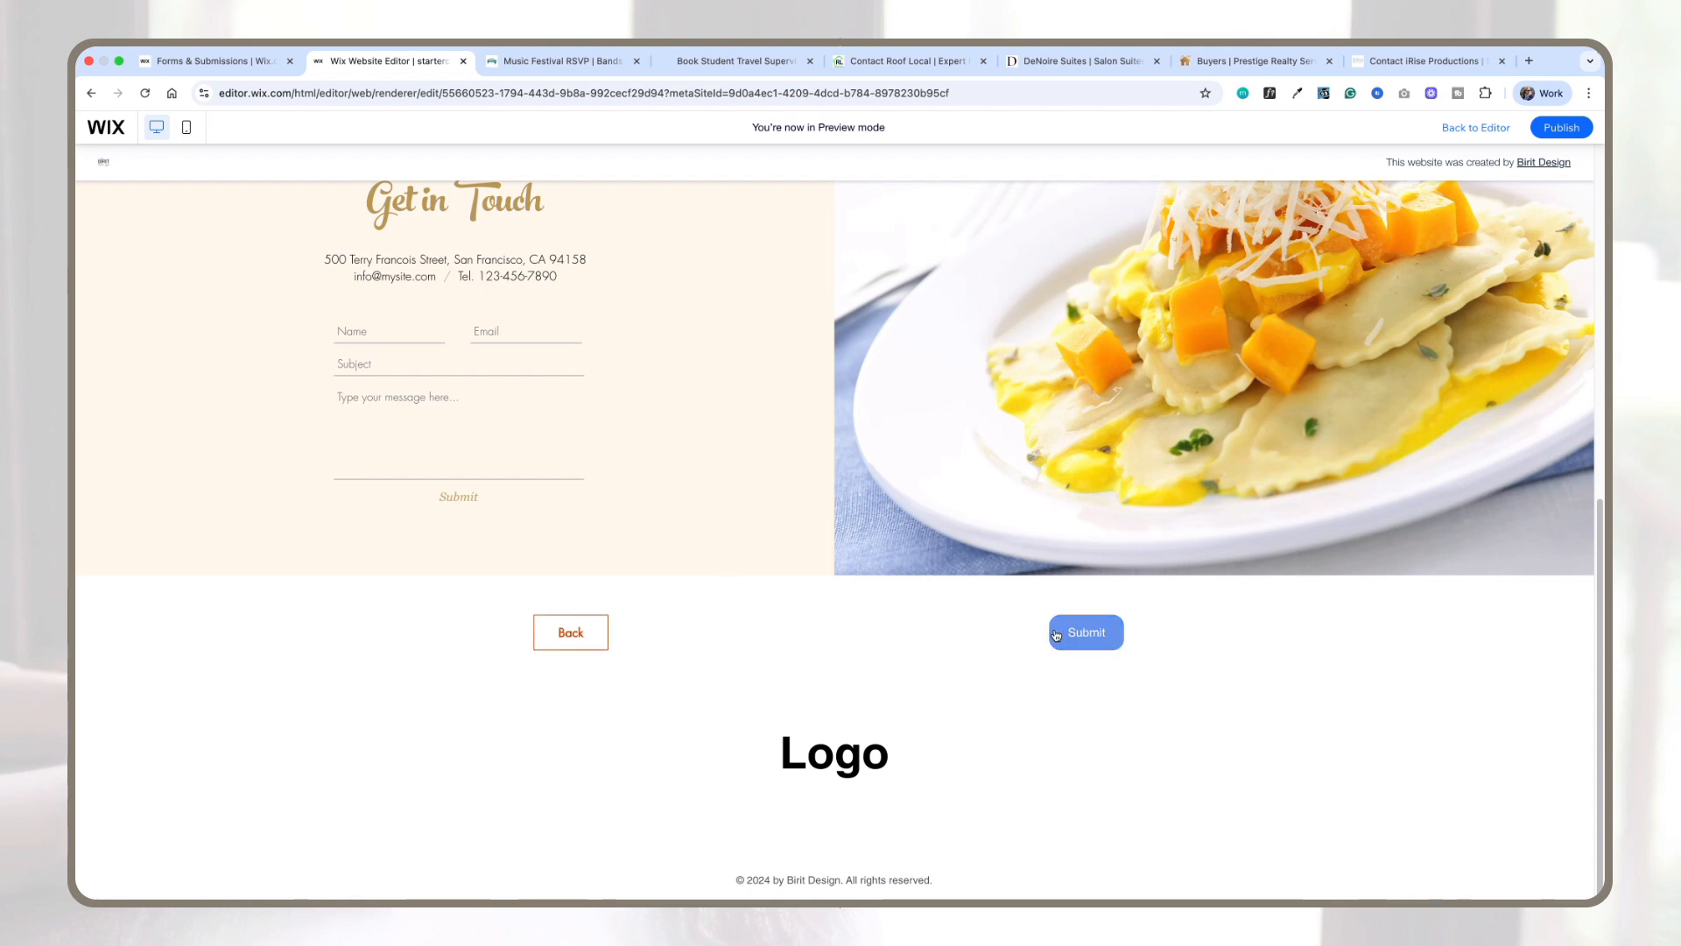
pyautogui.click(550, 633)
pyautogui.scroll(-5, 749, 612)
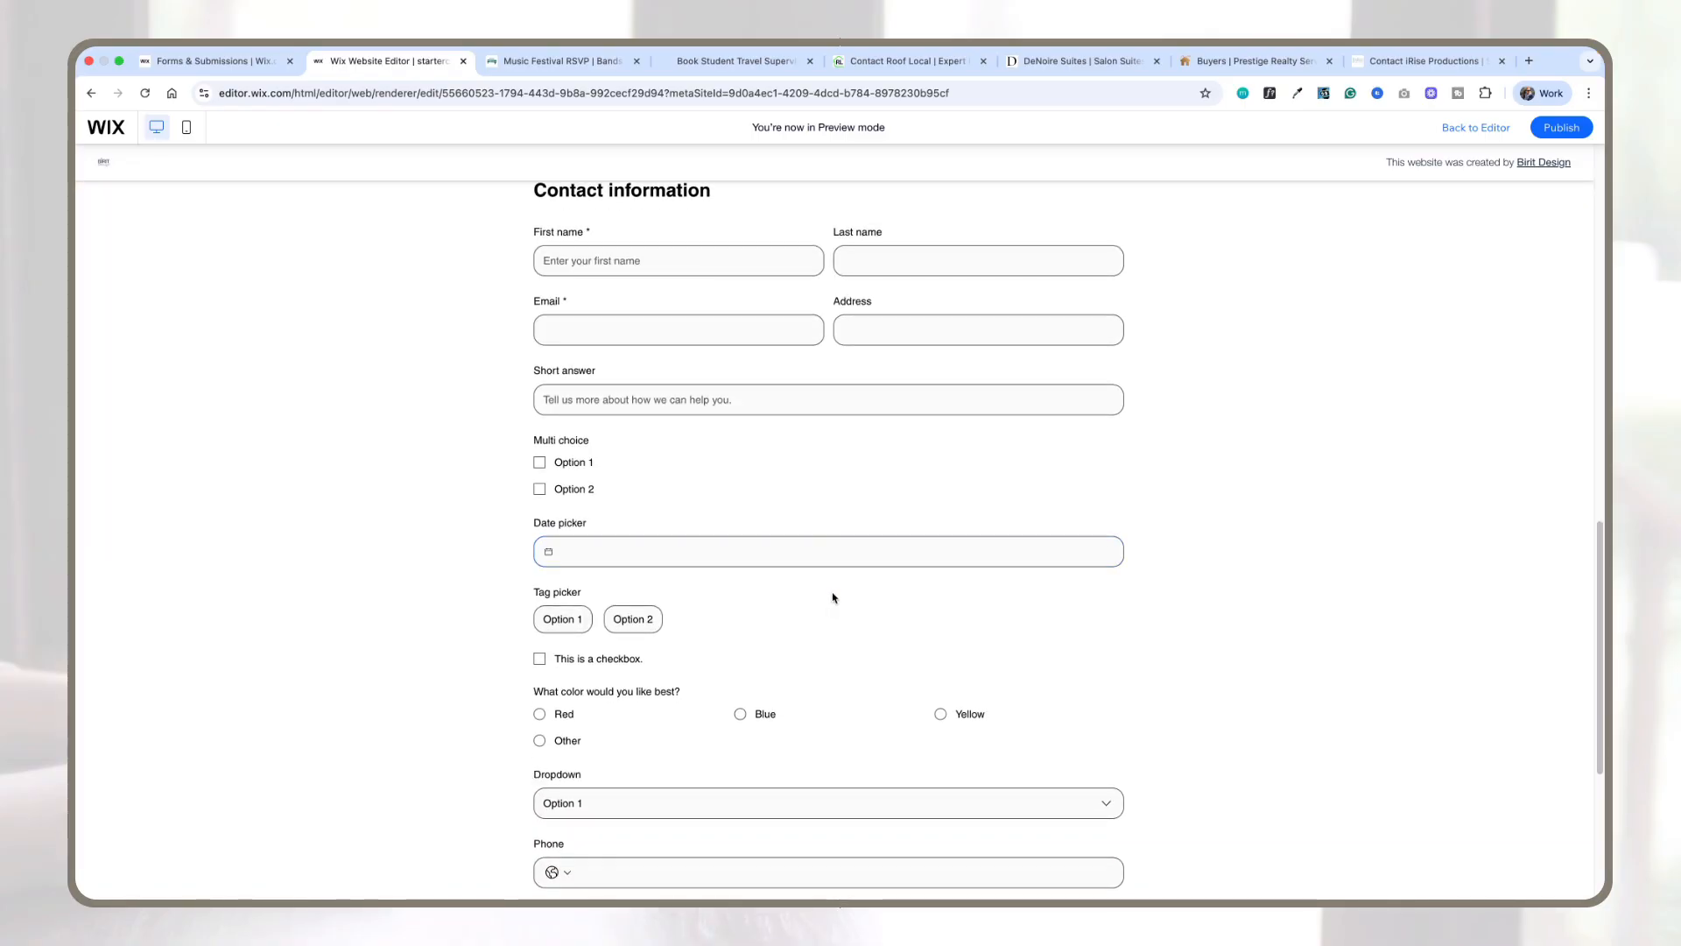
pyautogui.scroll(-3, 832, 593)
pyautogui.click(1082, 725)
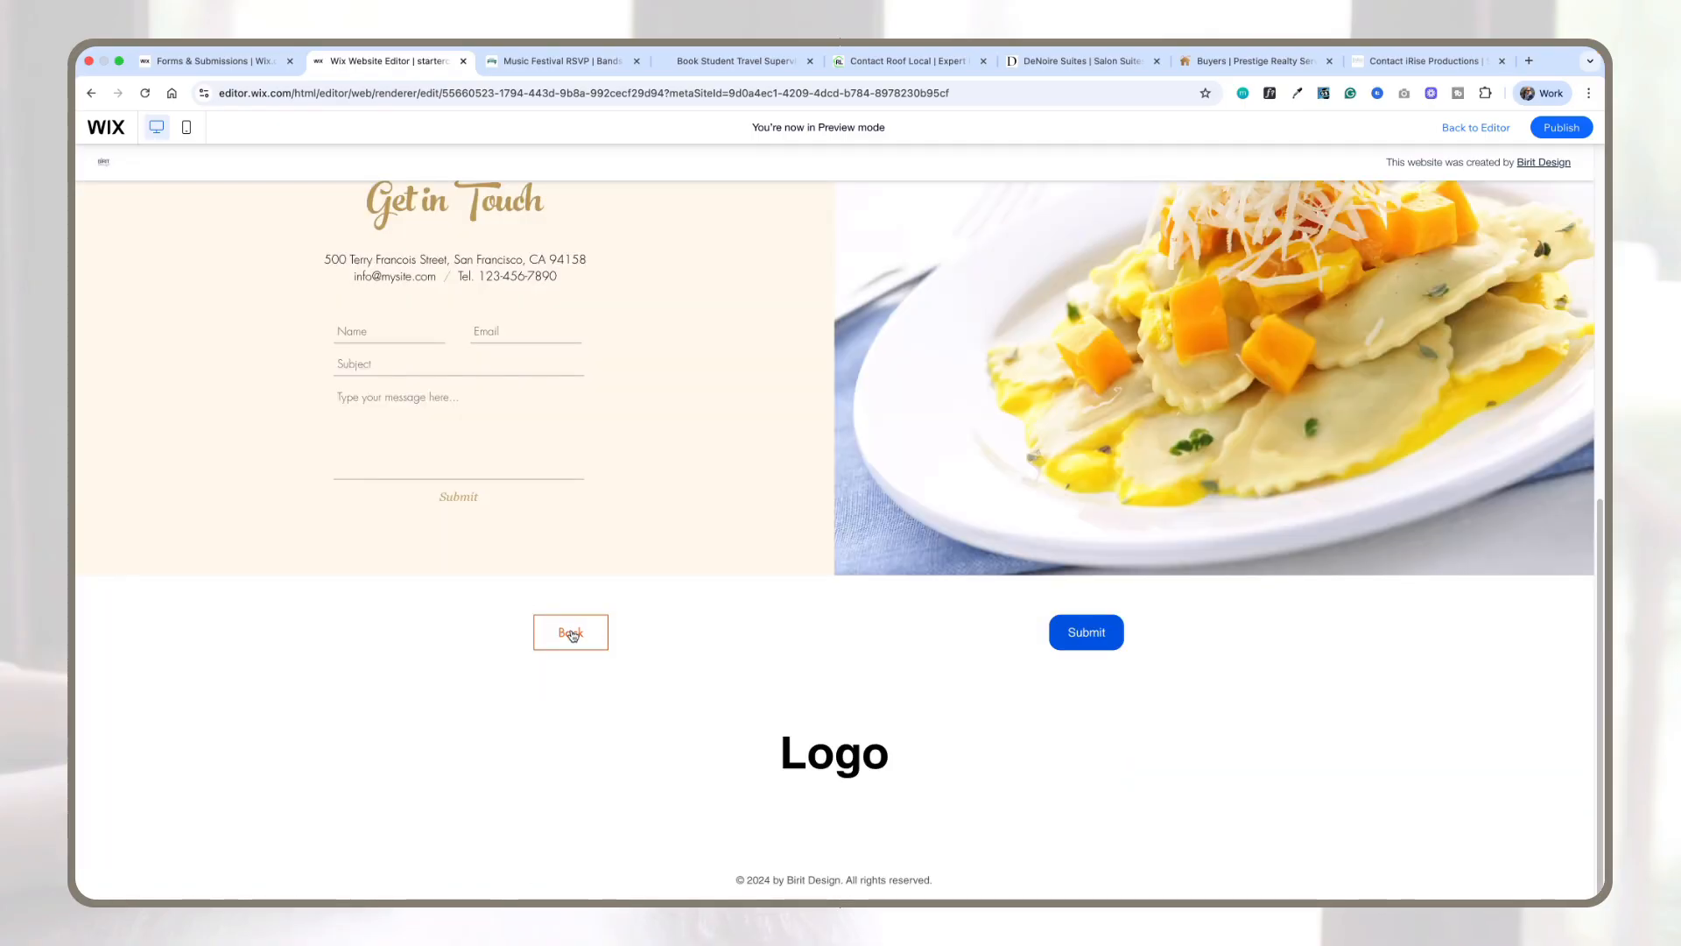
pyautogui.click(565, 632)
pyautogui.scroll(-4, 718, 560)
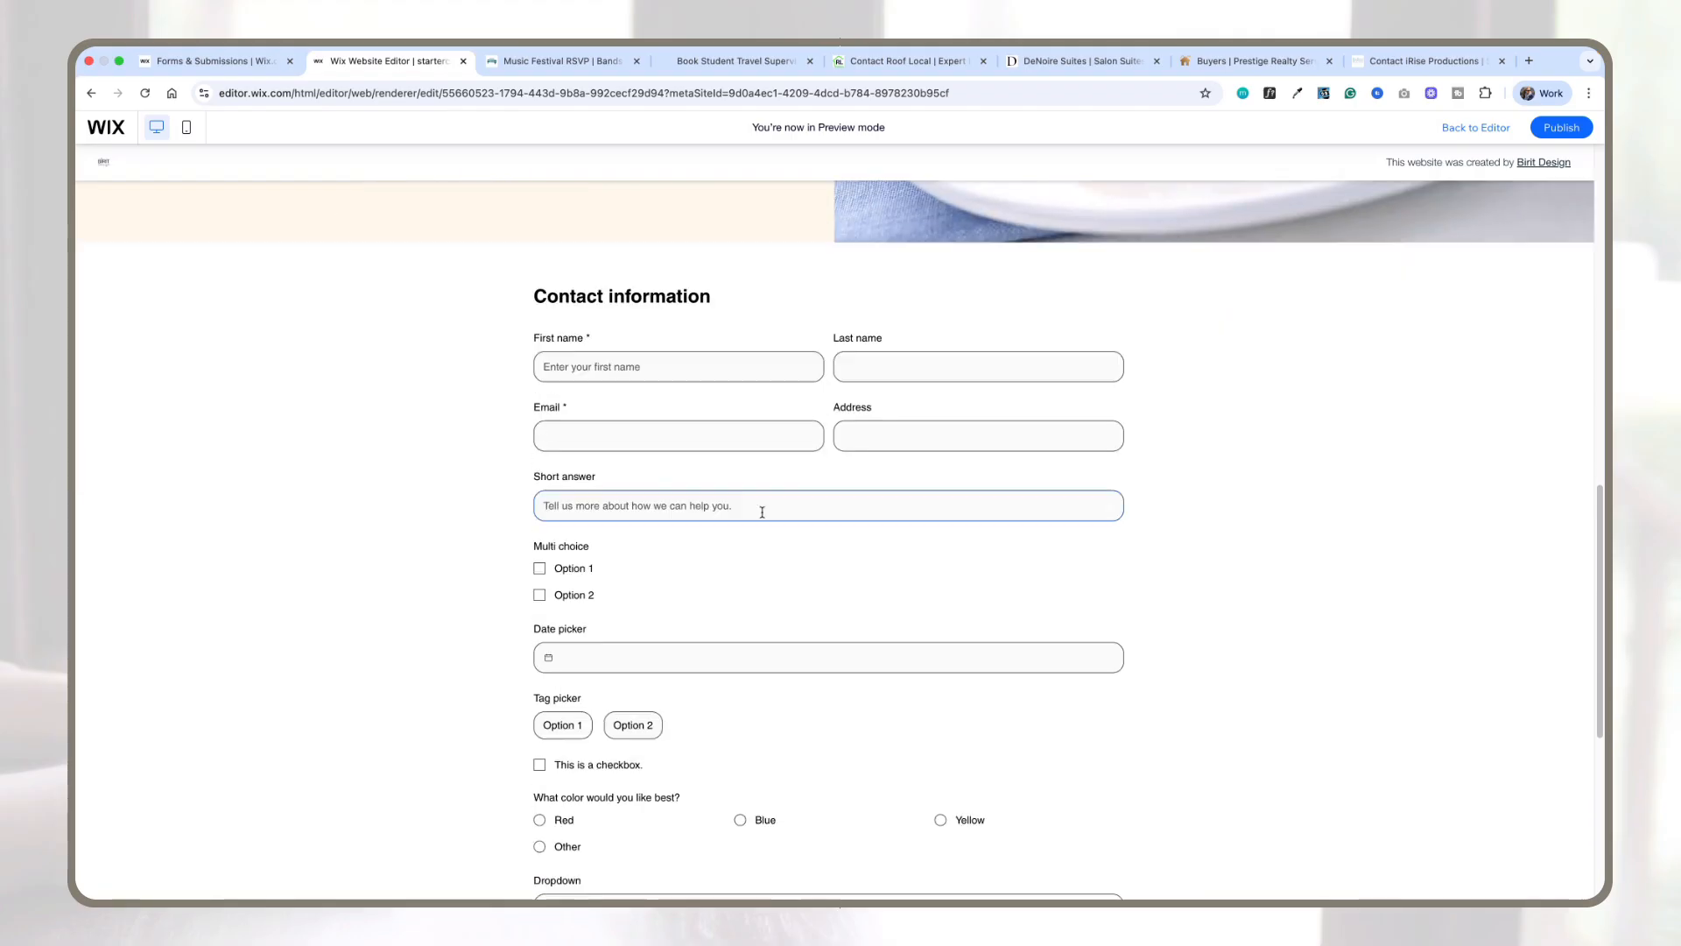
pyautogui.scroll(2, 762, 512)
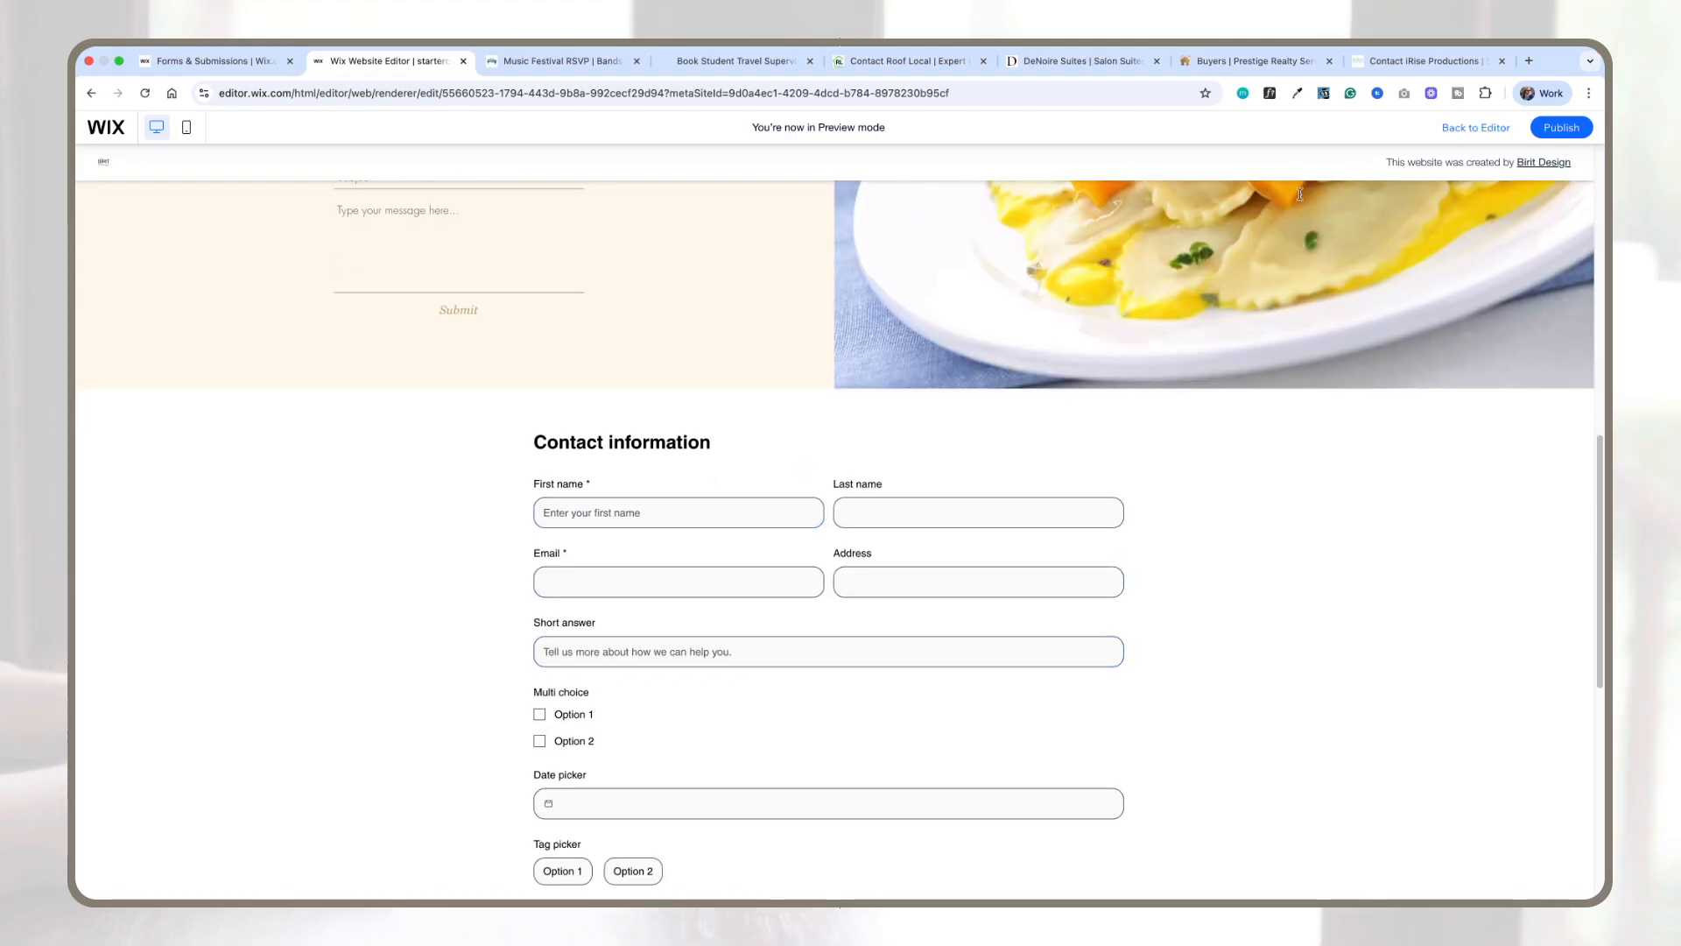
pyautogui.click(1453, 127)
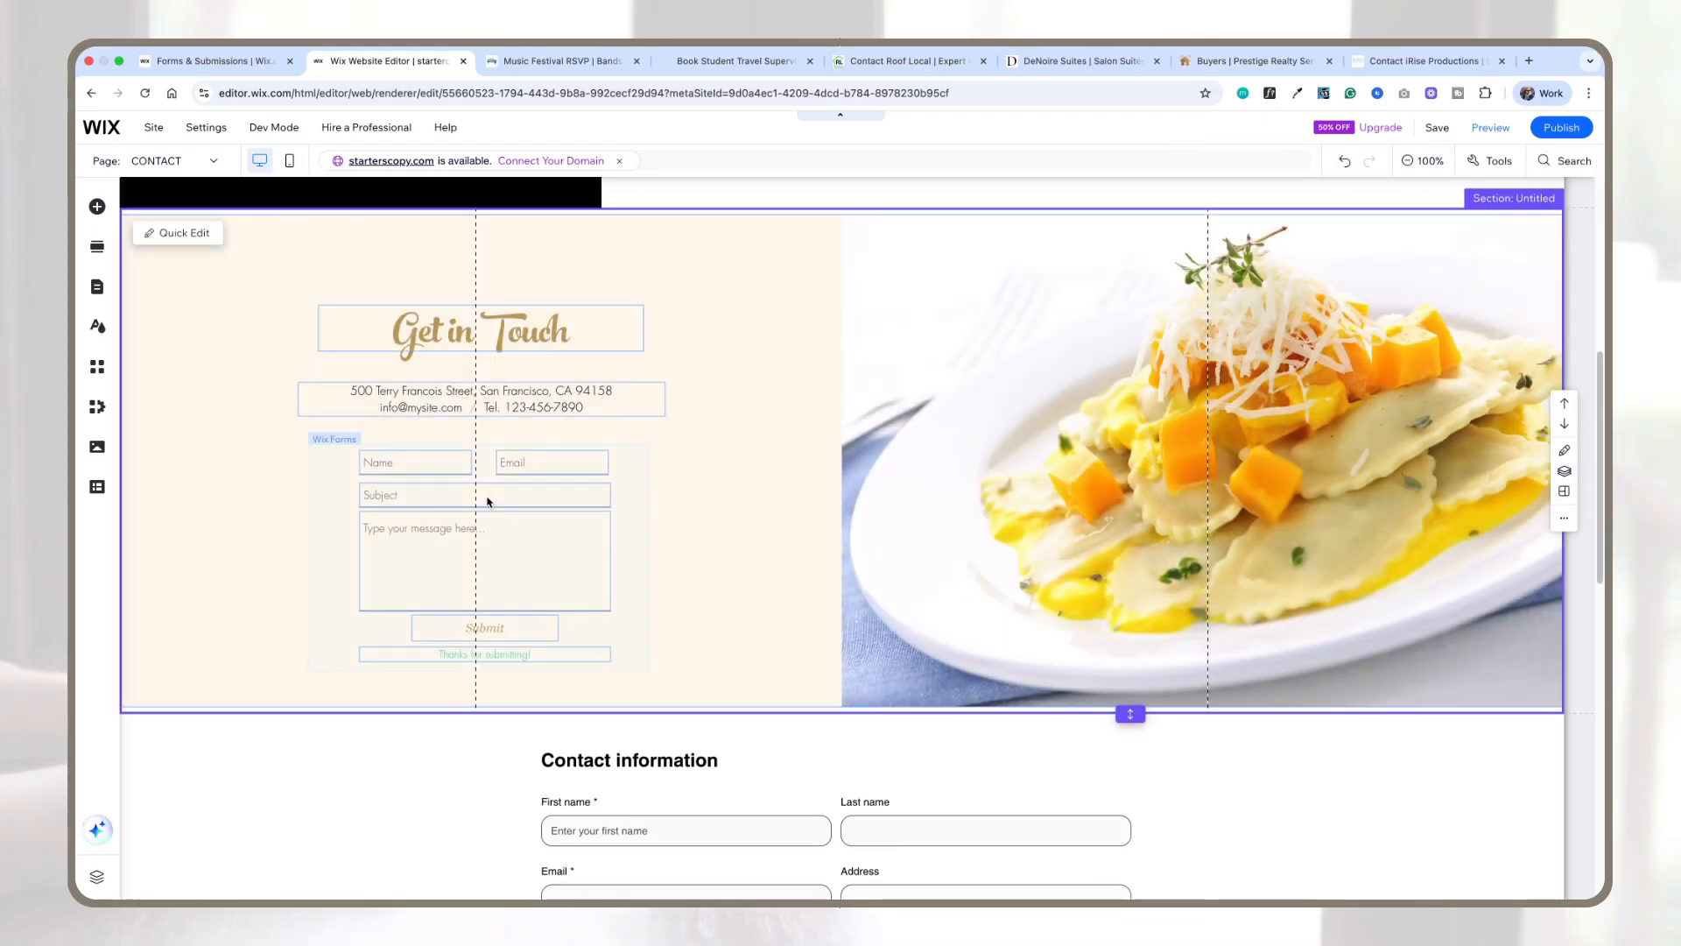
# Step: Examine the field types offered for the older contact form at the top of the page
pyautogui.scroll(6, 700, 477)
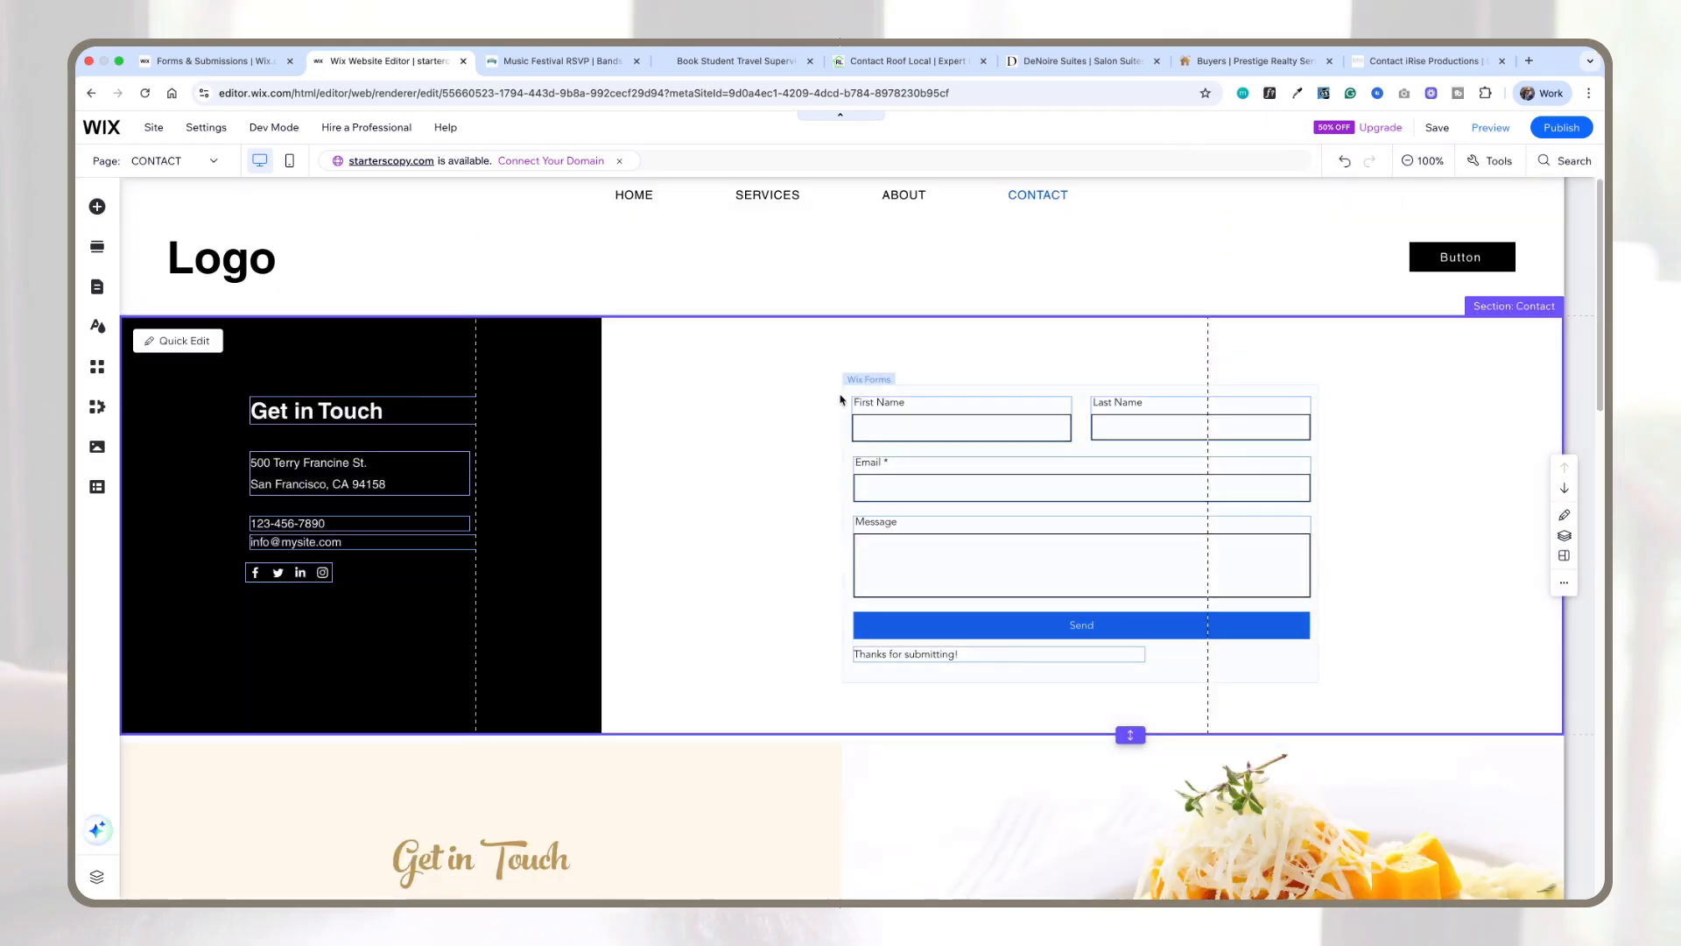
pyautogui.scroll(-10, 1016, 446)
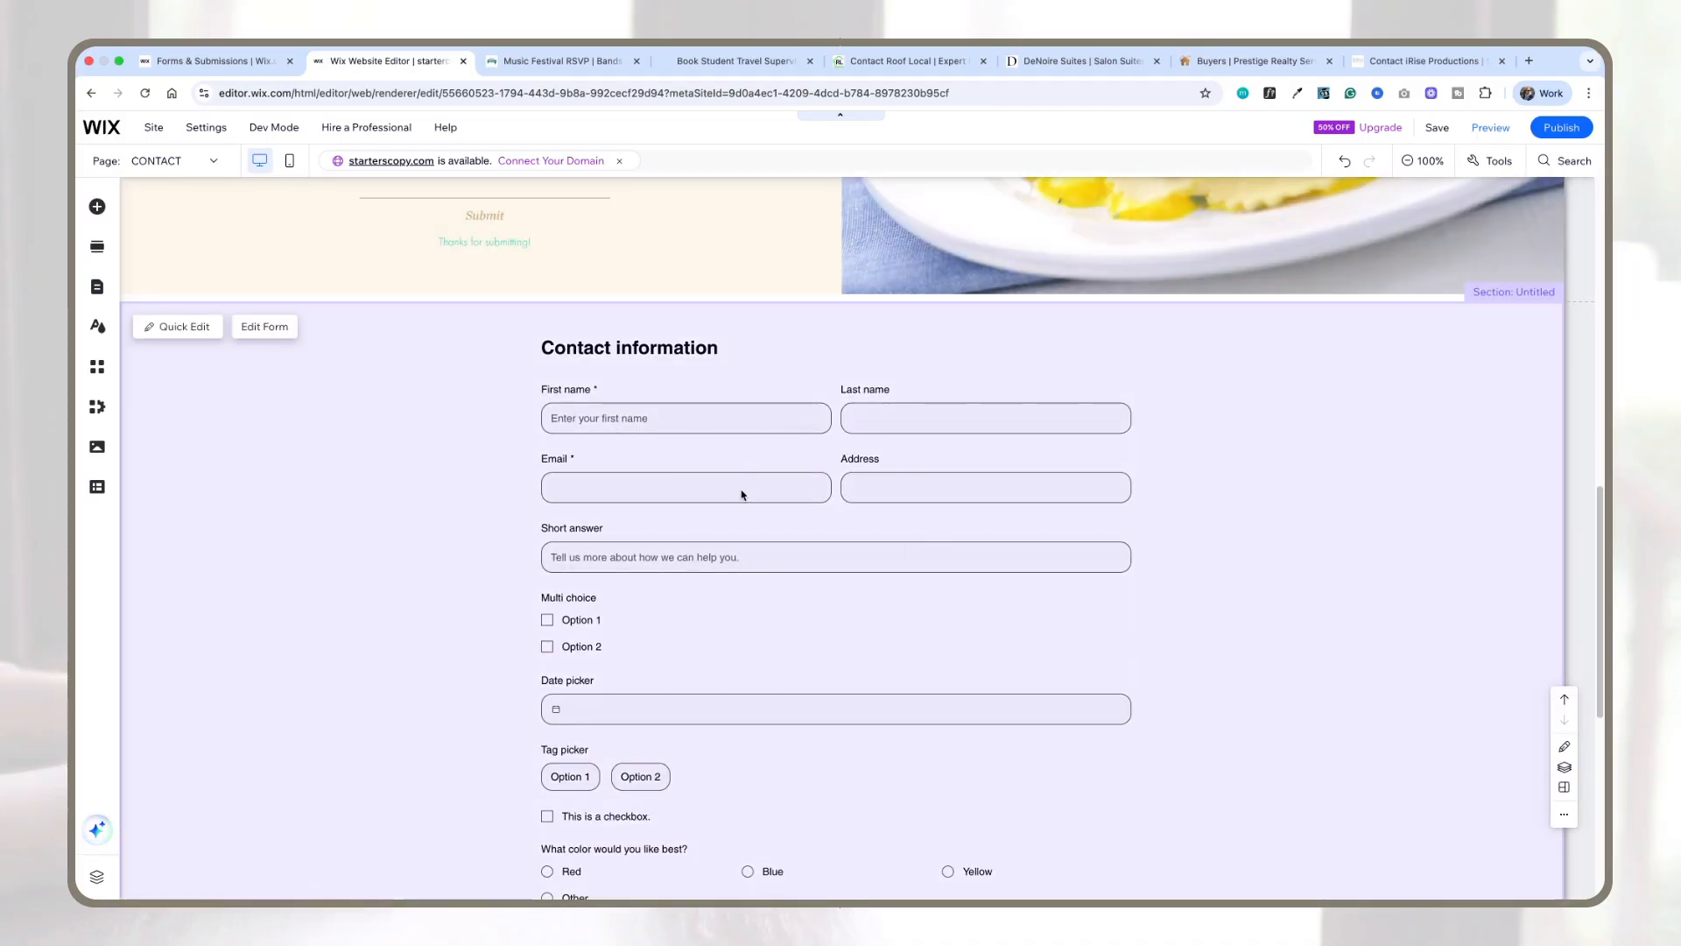
pyautogui.scroll(-2, 677, 559)
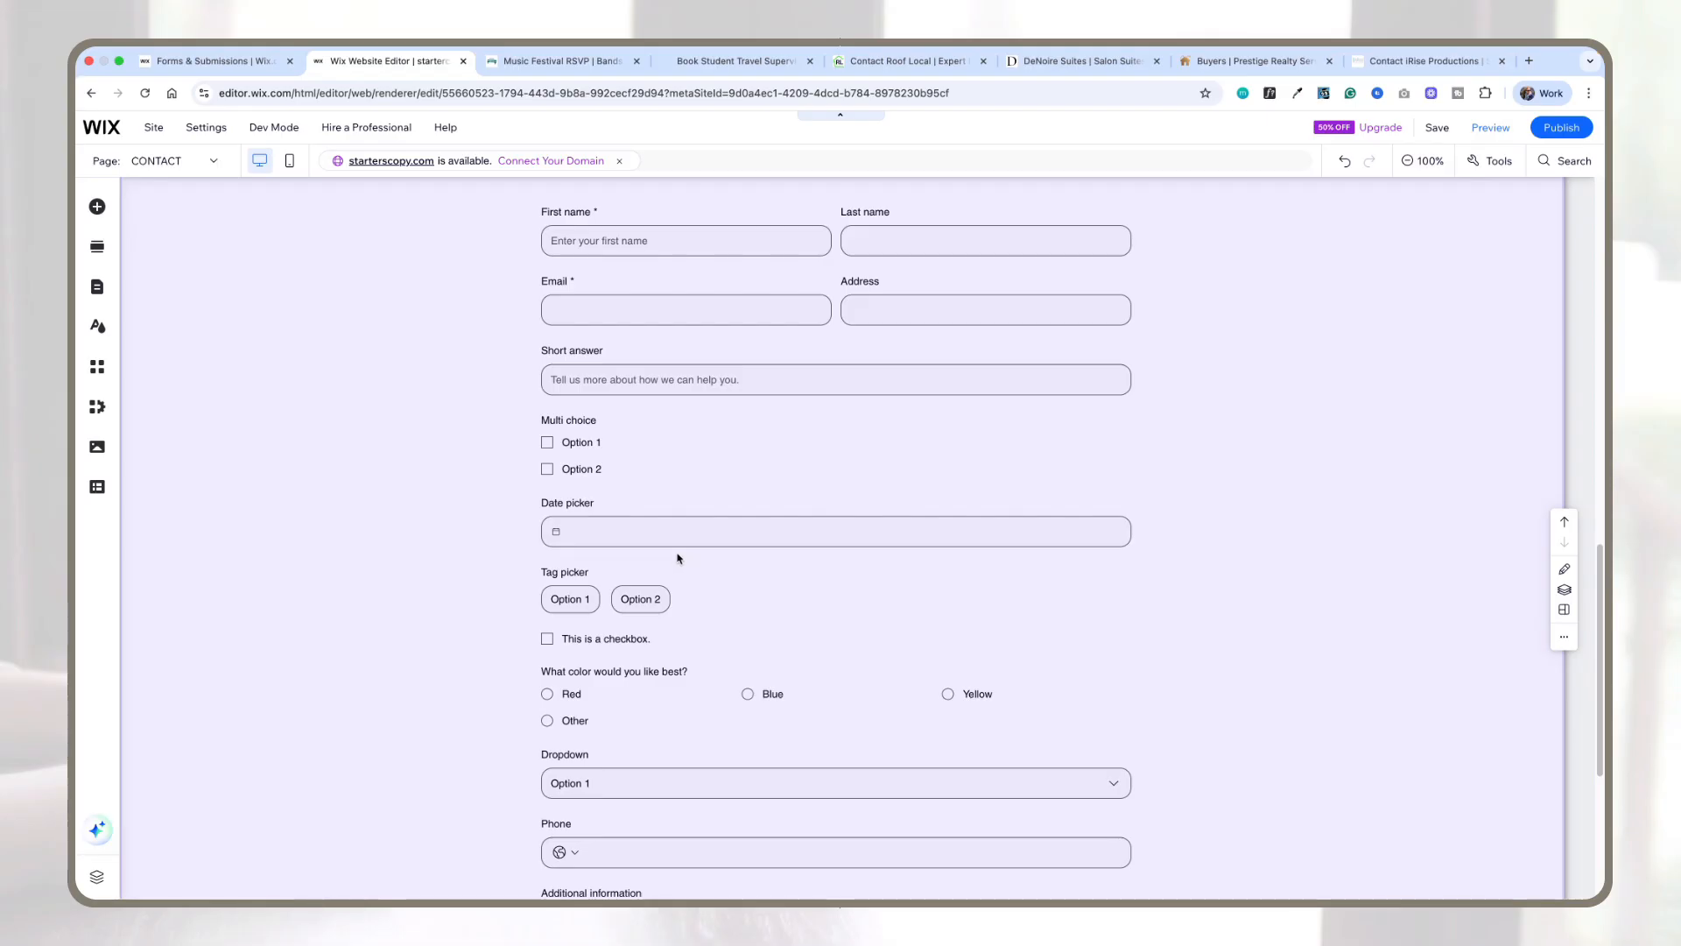
pyautogui.scroll(12, 792, 536)
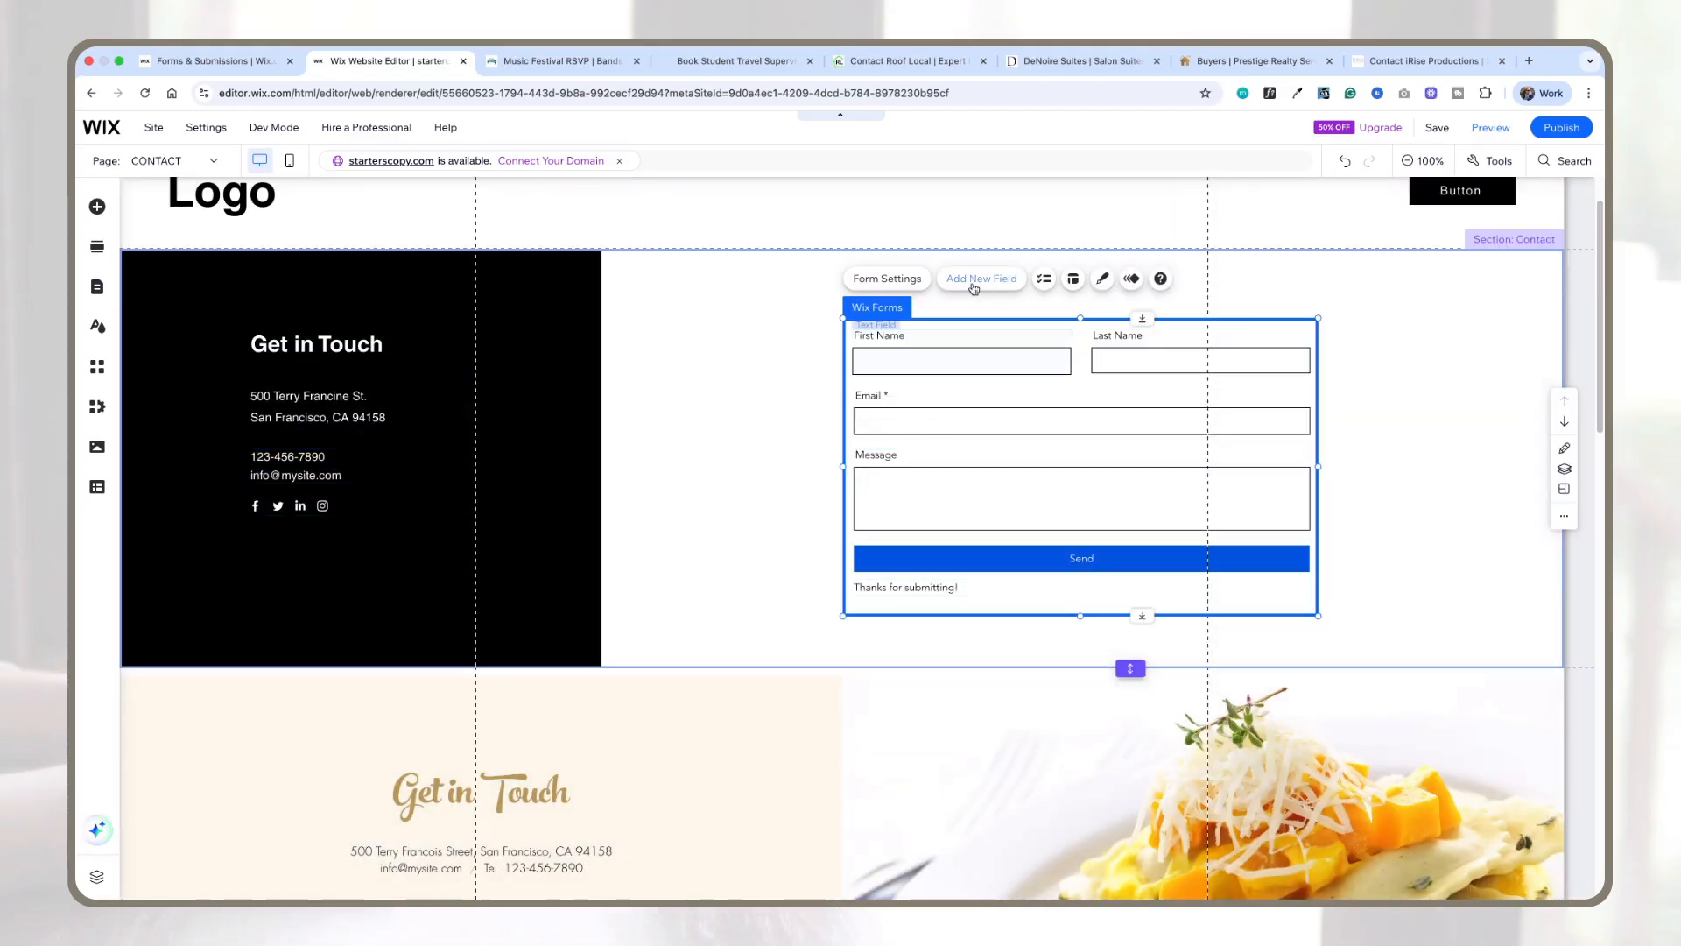
pyautogui.click(971, 280)
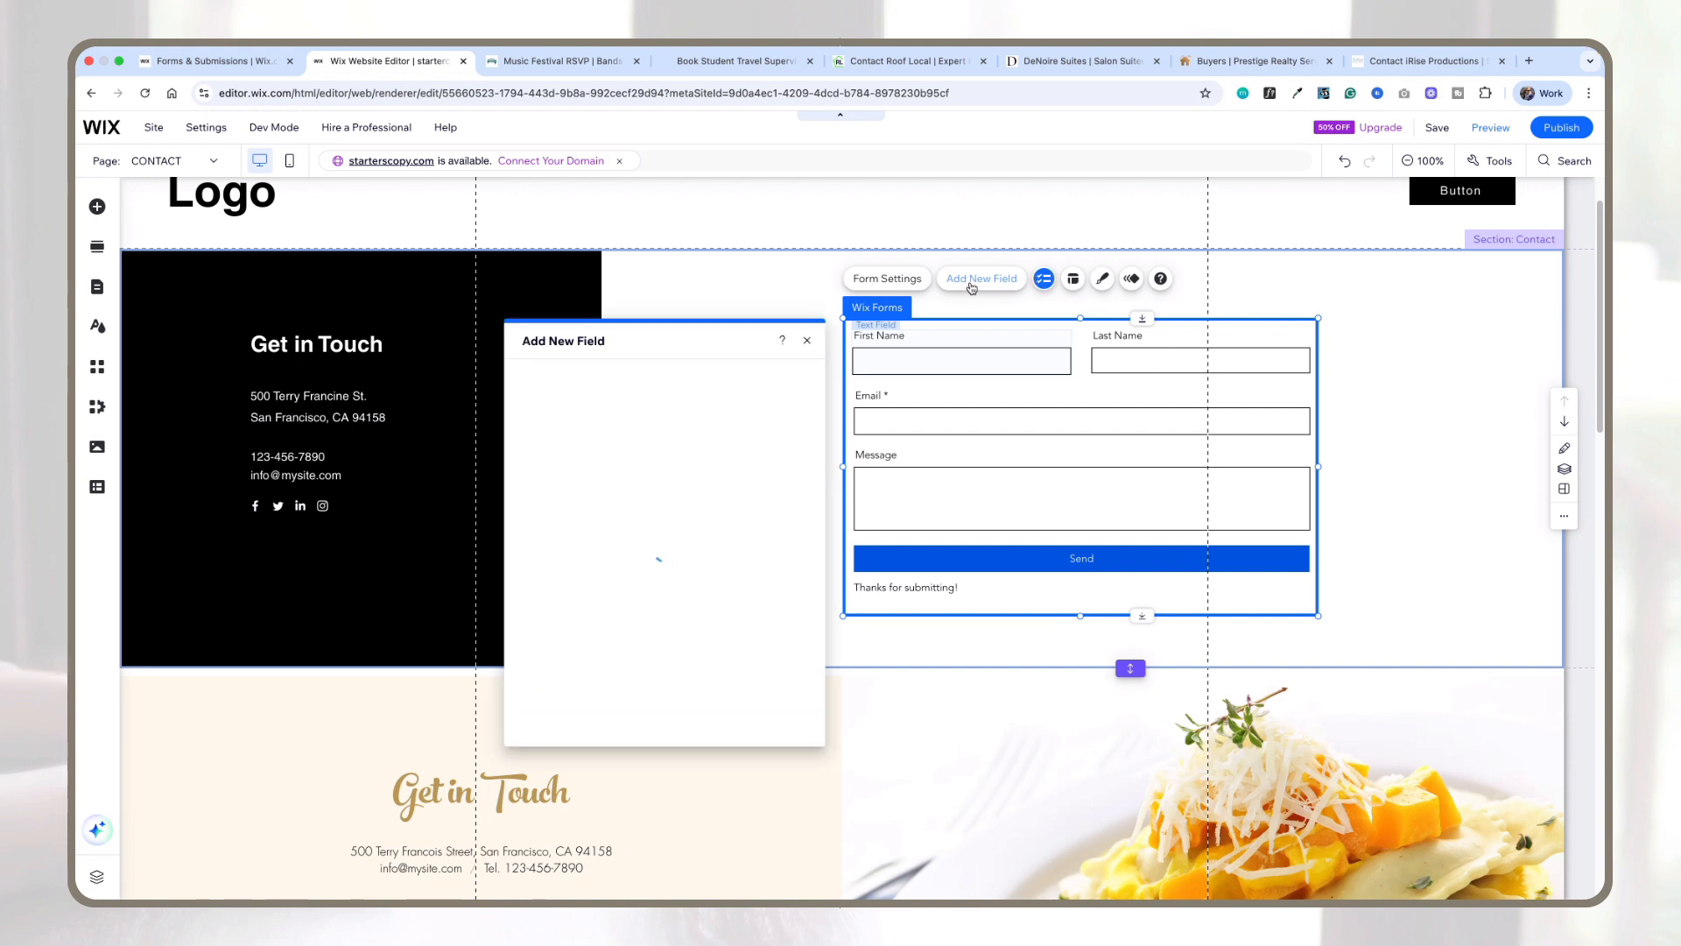
pyautogui.click(543, 436)
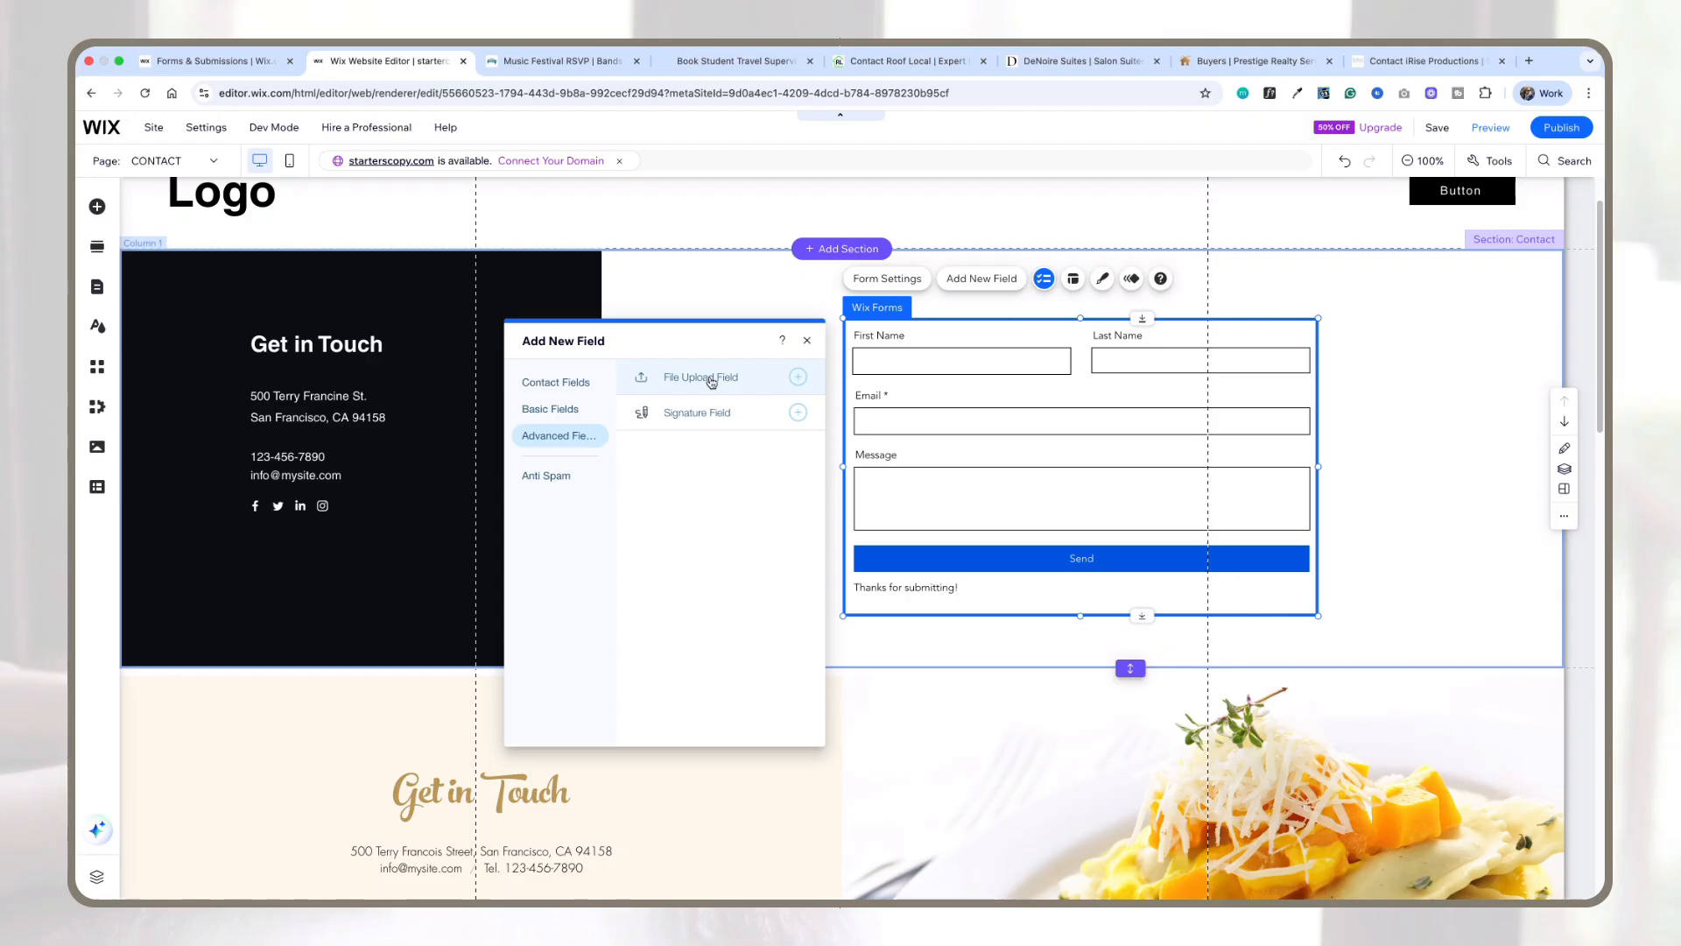
pyautogui.click(559, 410)
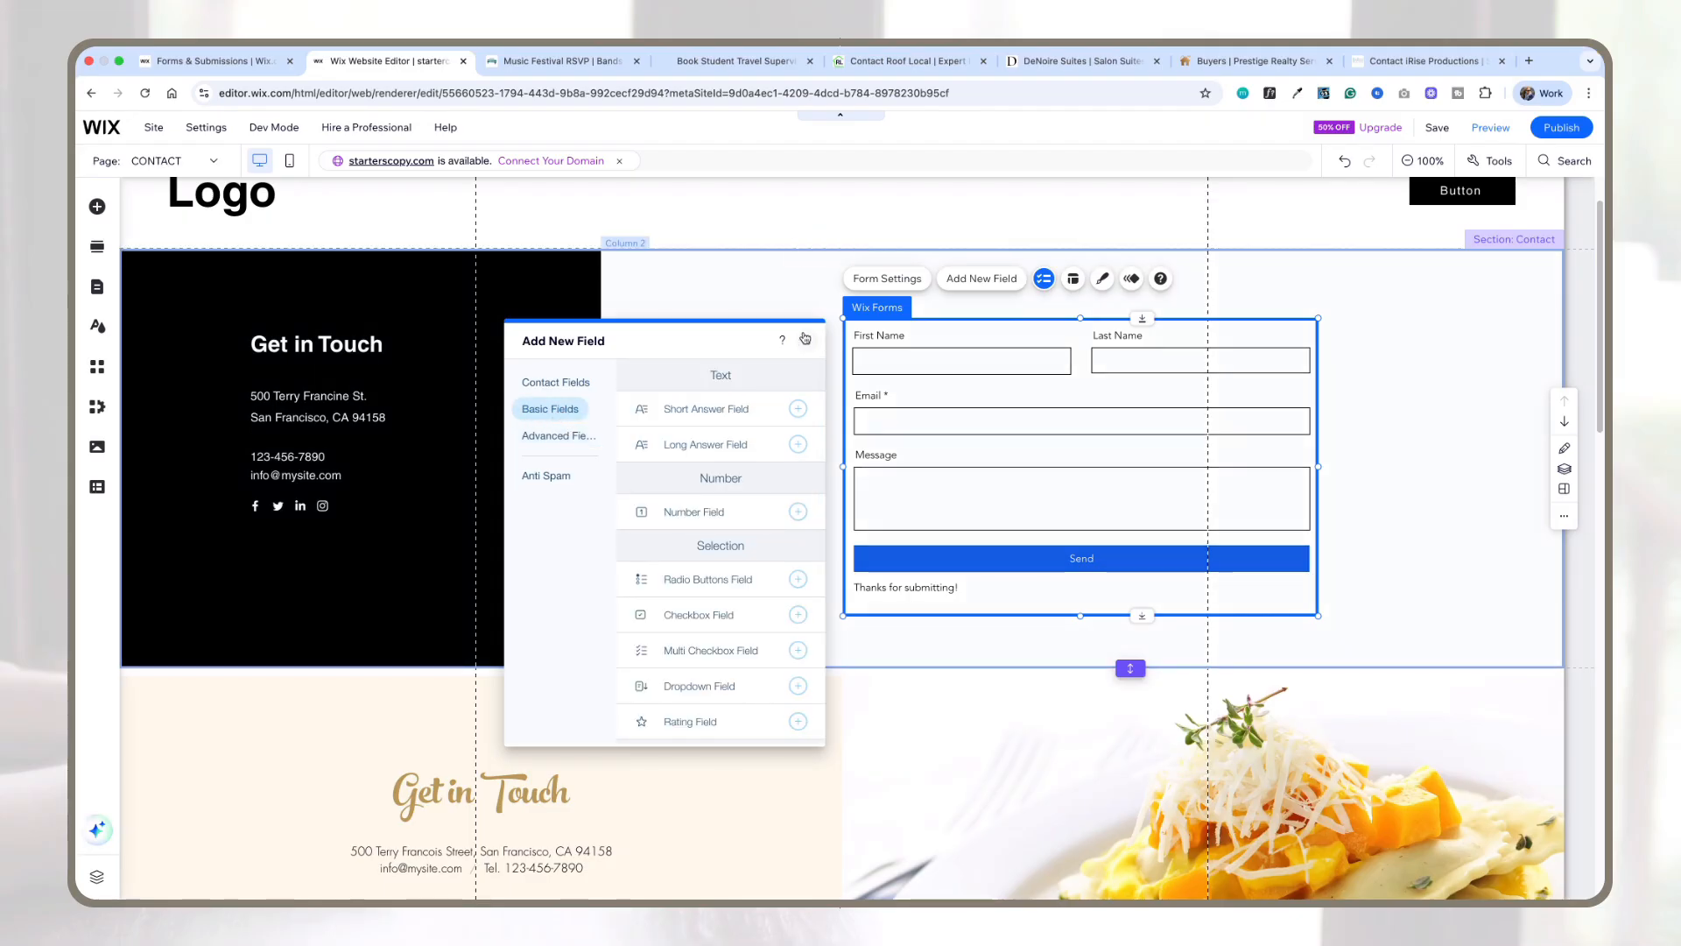
pyautogui.click(804, 338)
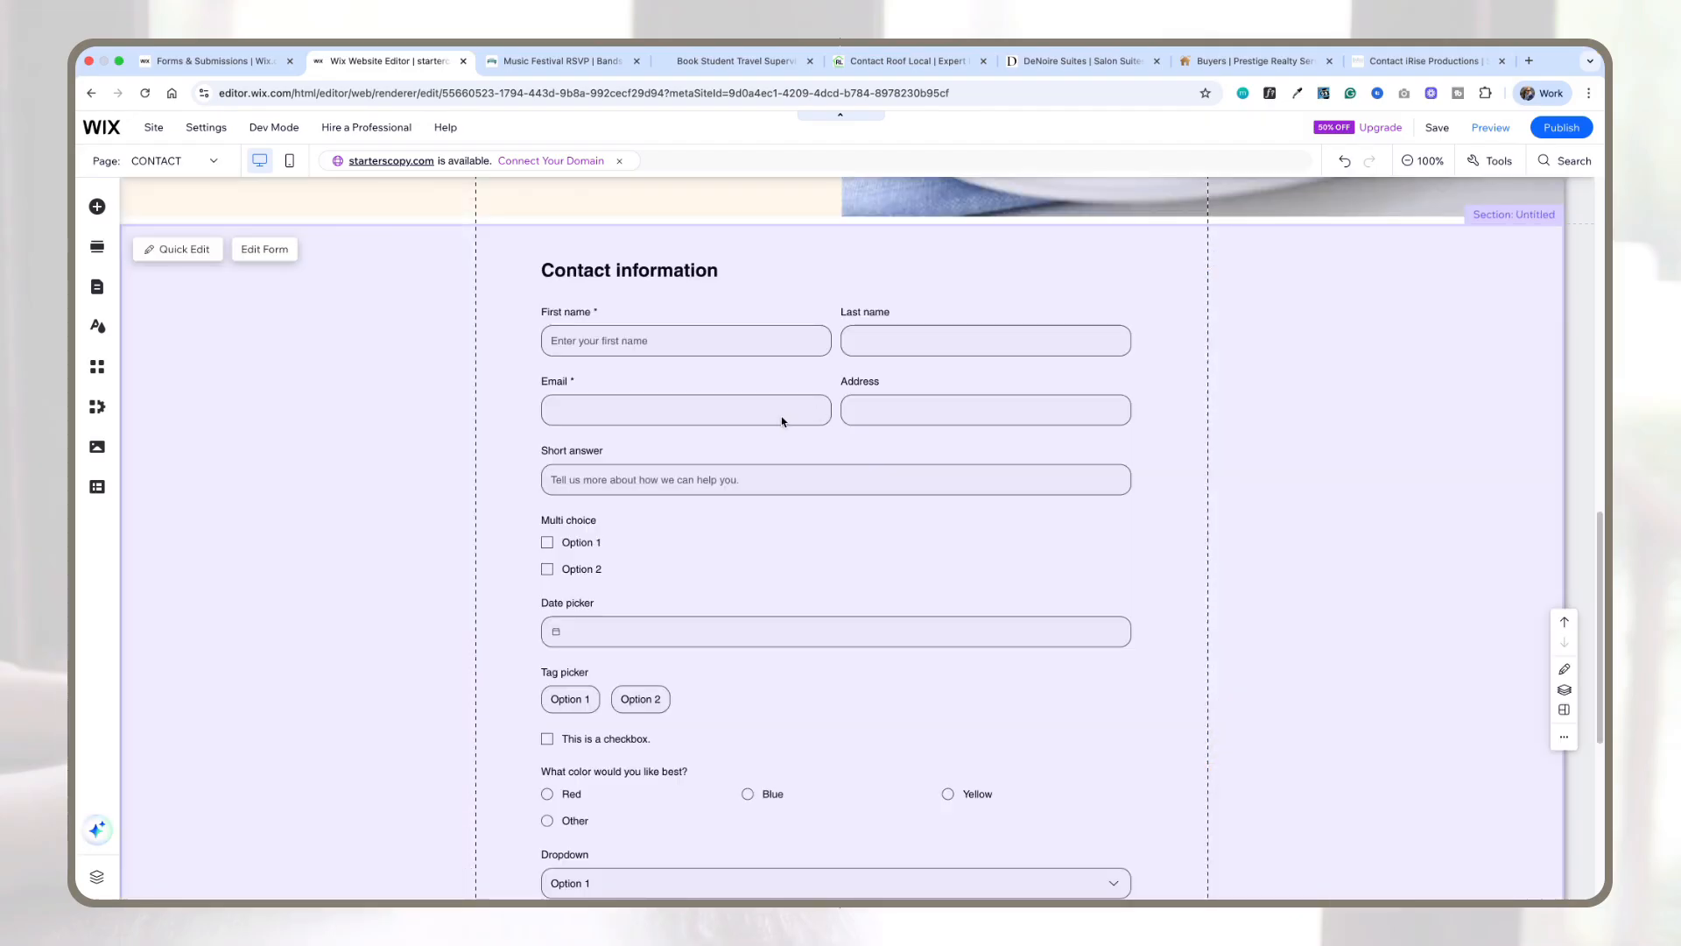
# Step: Preview the new contact form on the page and return to the editor
pyautogui.scroll(5, 782, 423)
pyautogui.scroll(4, 782, 422)
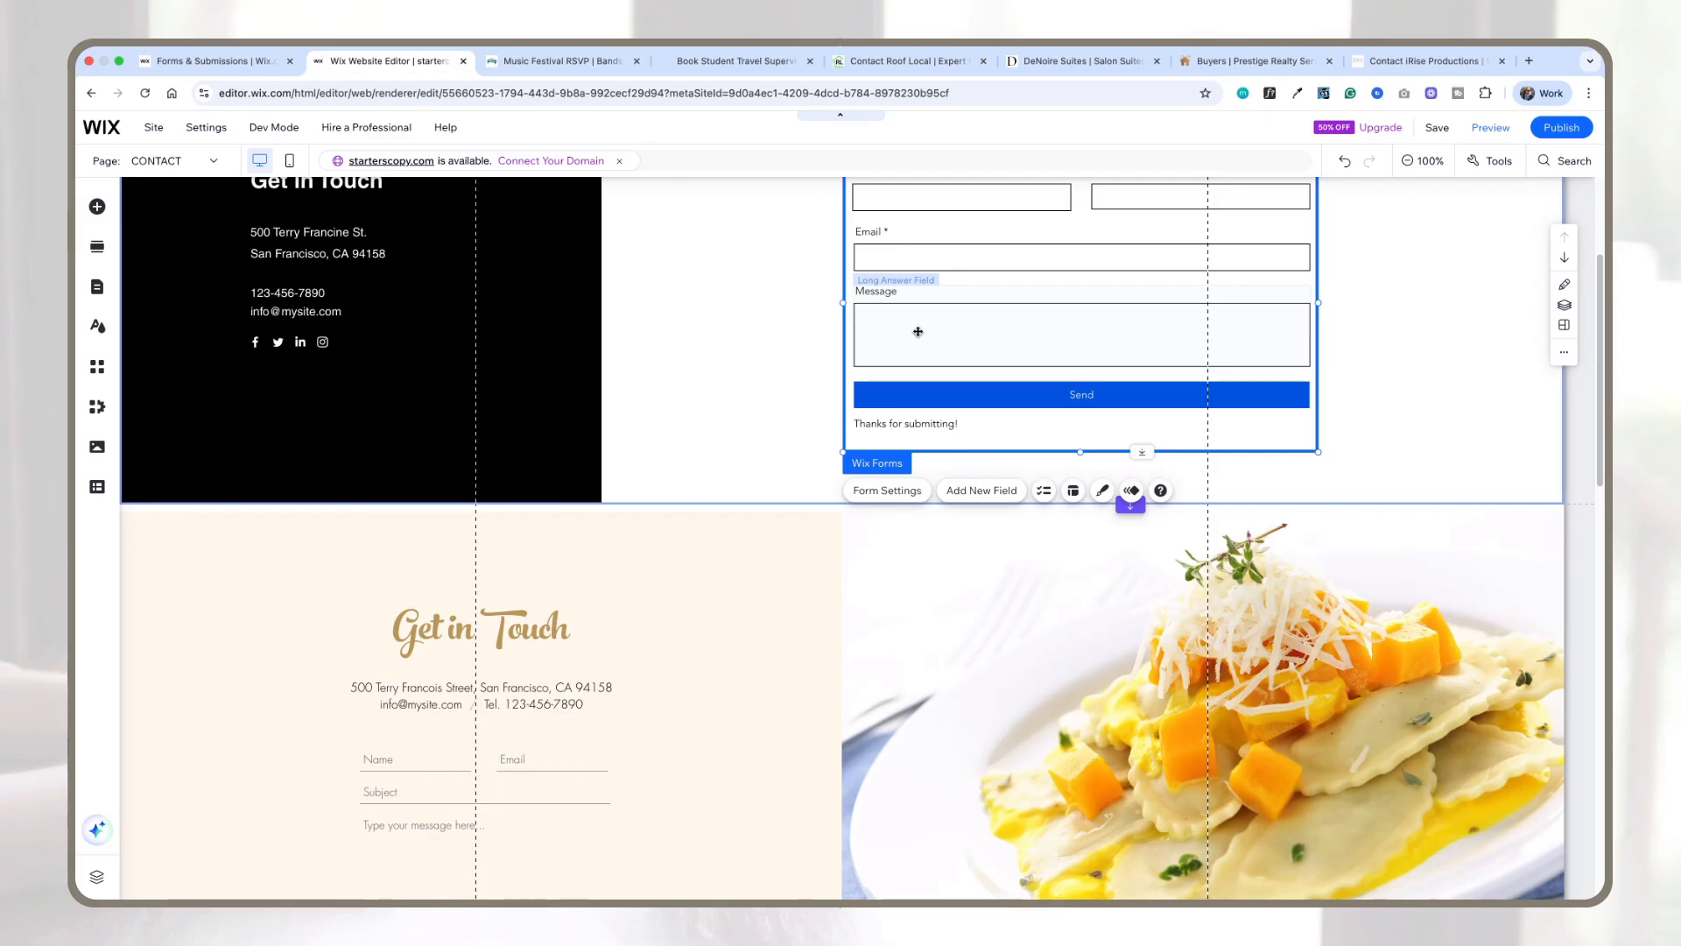
pyautogui.scroll(-6, 819, 351)
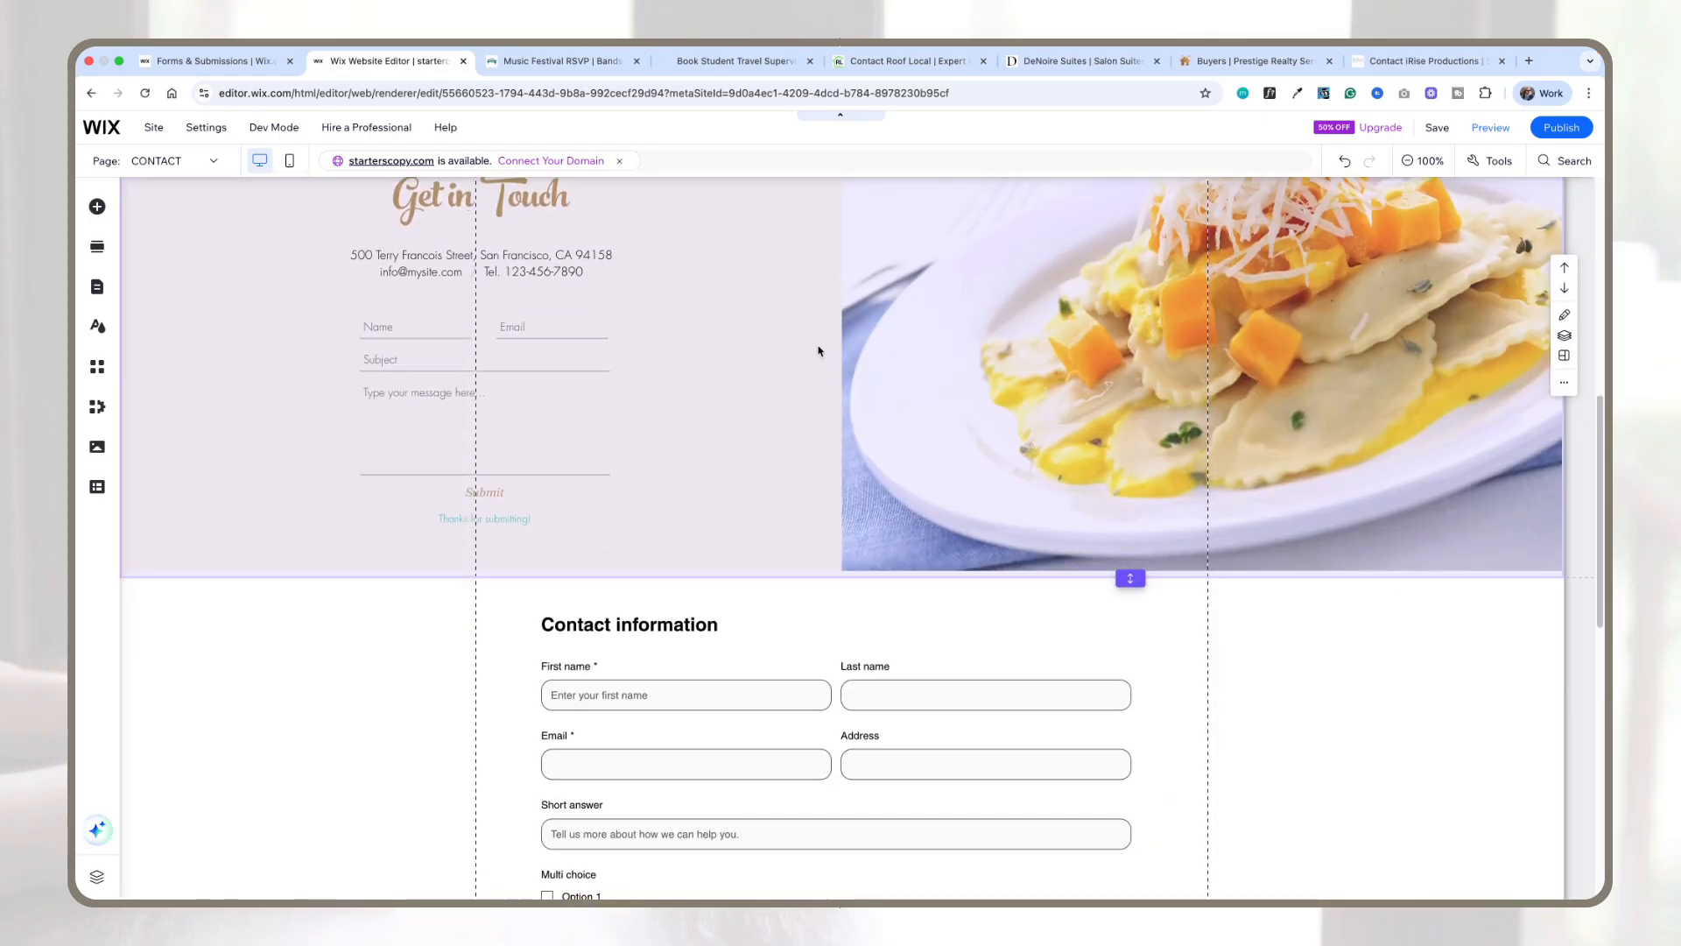
pyautogui.scroll(-2, 819, 350)
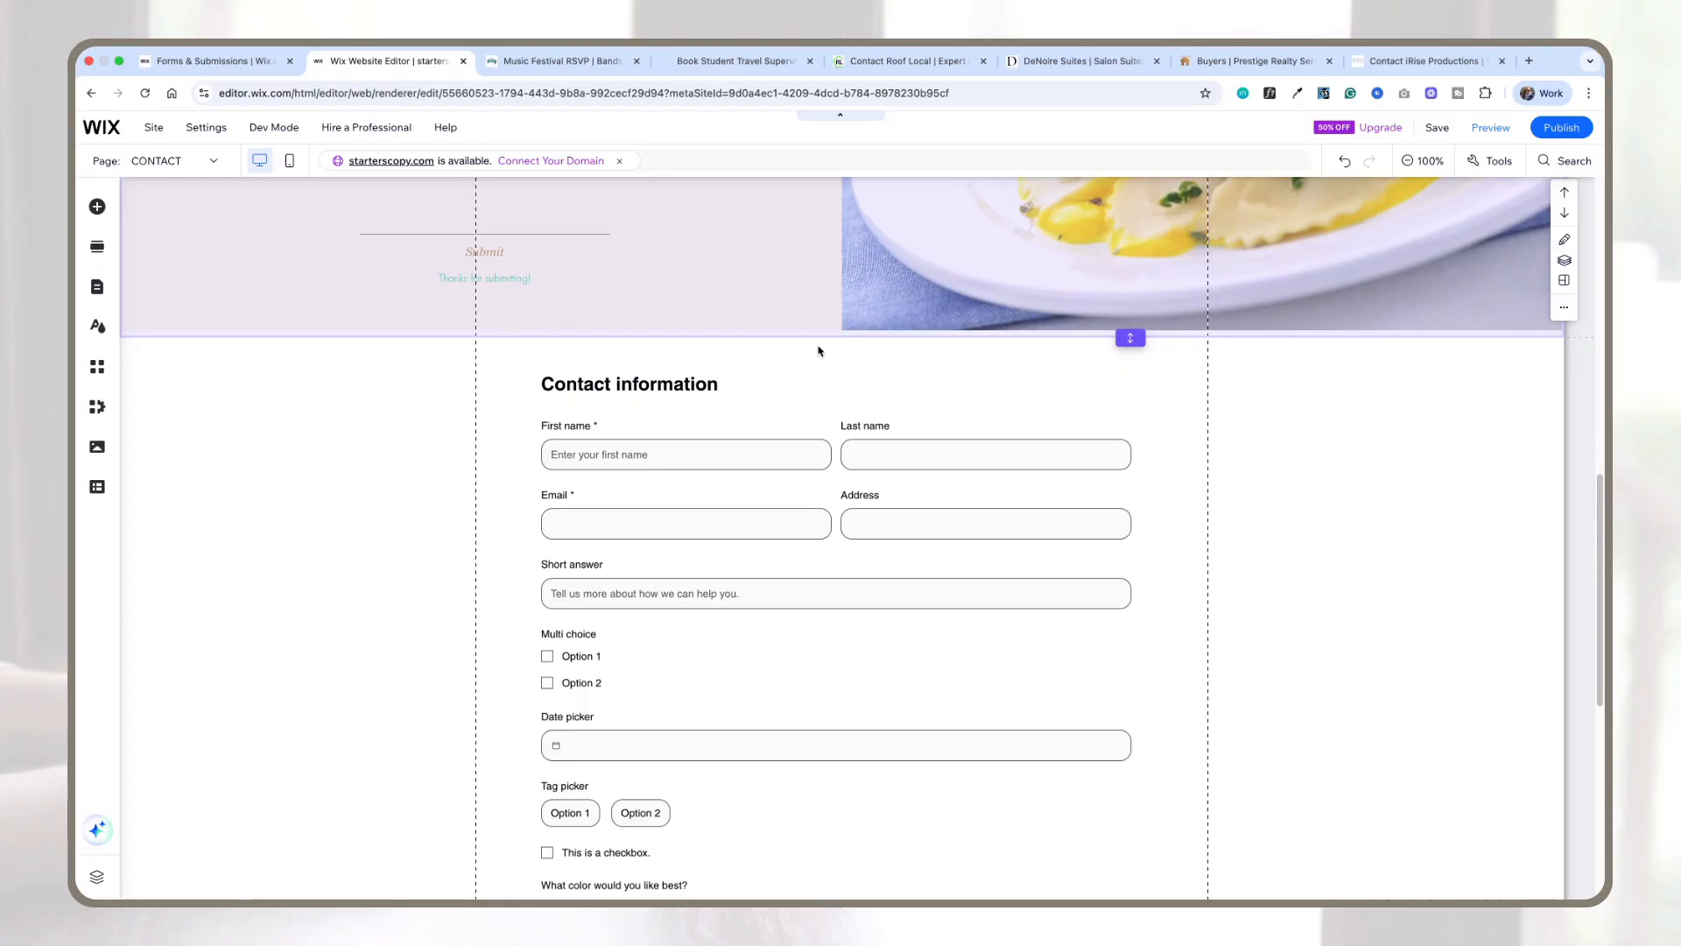
pyautogui.click(761, 410)
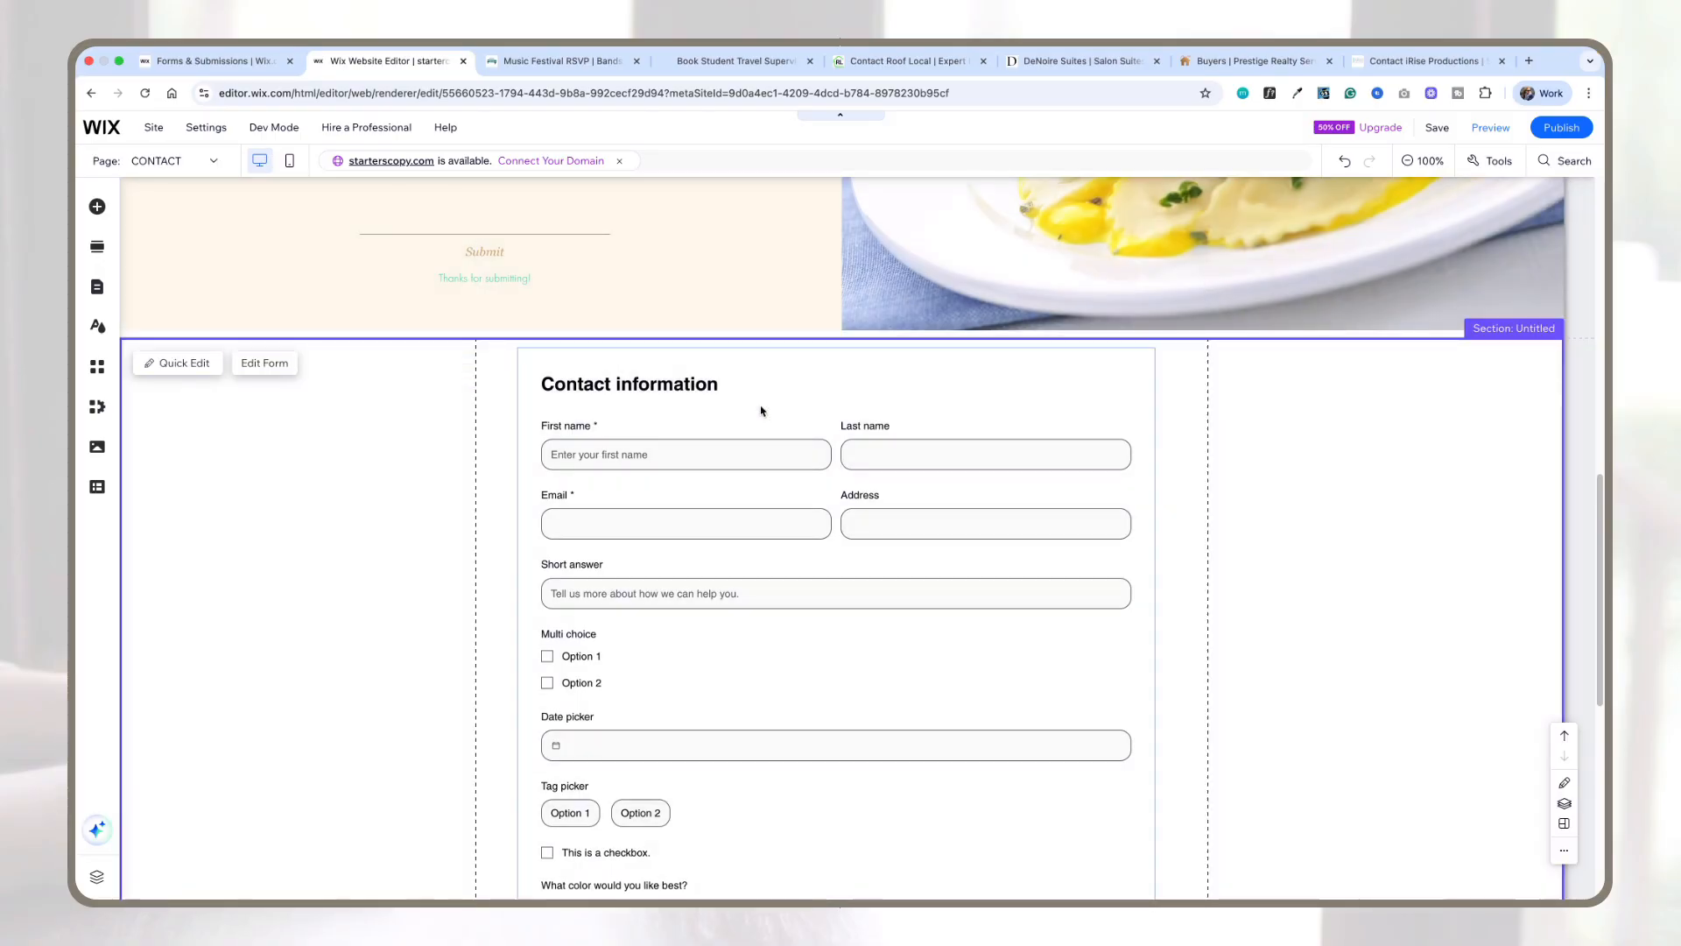
pyautogui.click(761, 410)
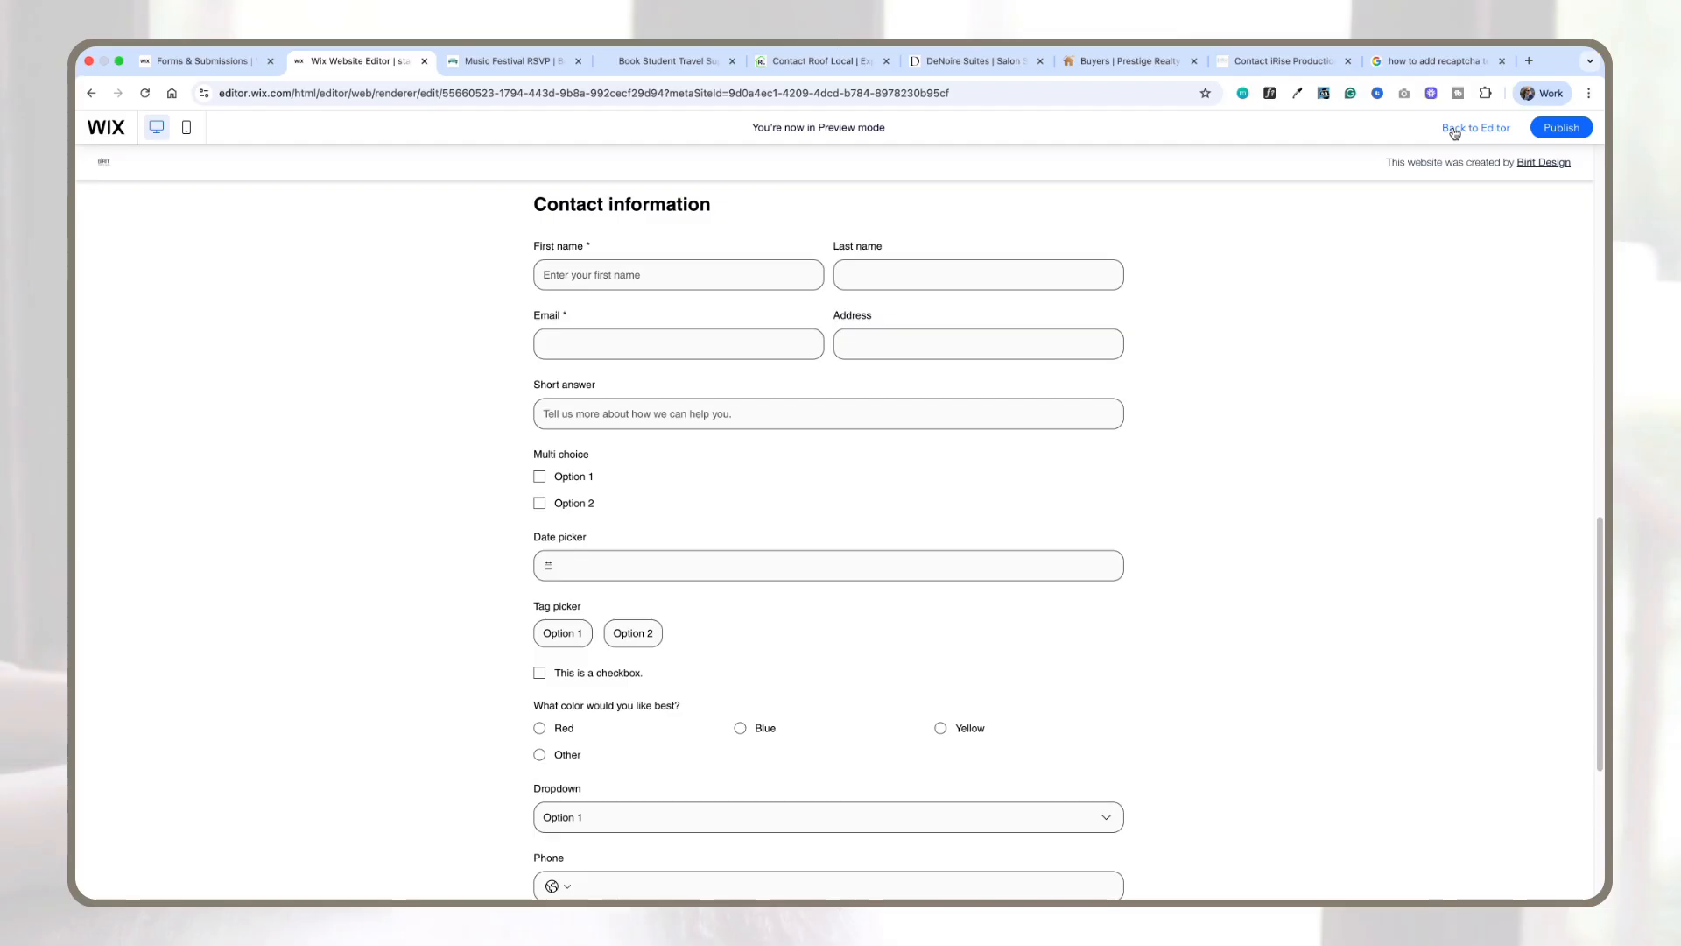
pyautogui.click(1452, 135)
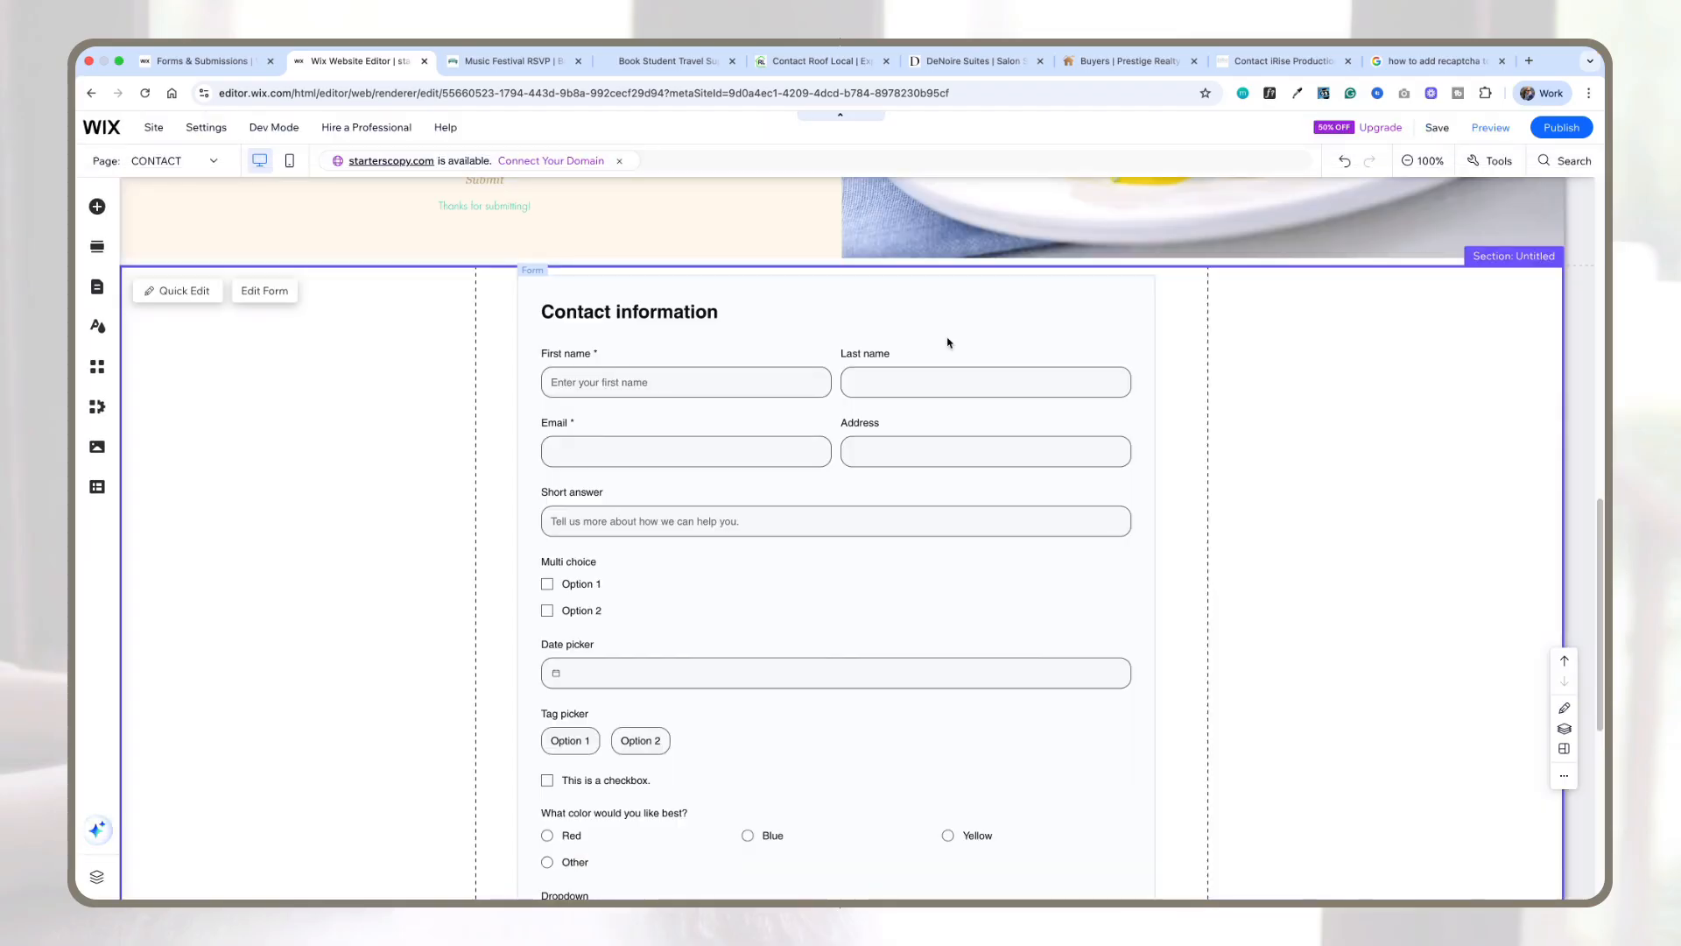
# Step: Open the form's settings, set the spam filter to Advanced and reCAPTCHA, and save the form
pyautogui.click(948, 343)
pyautogui.click(957, 306)
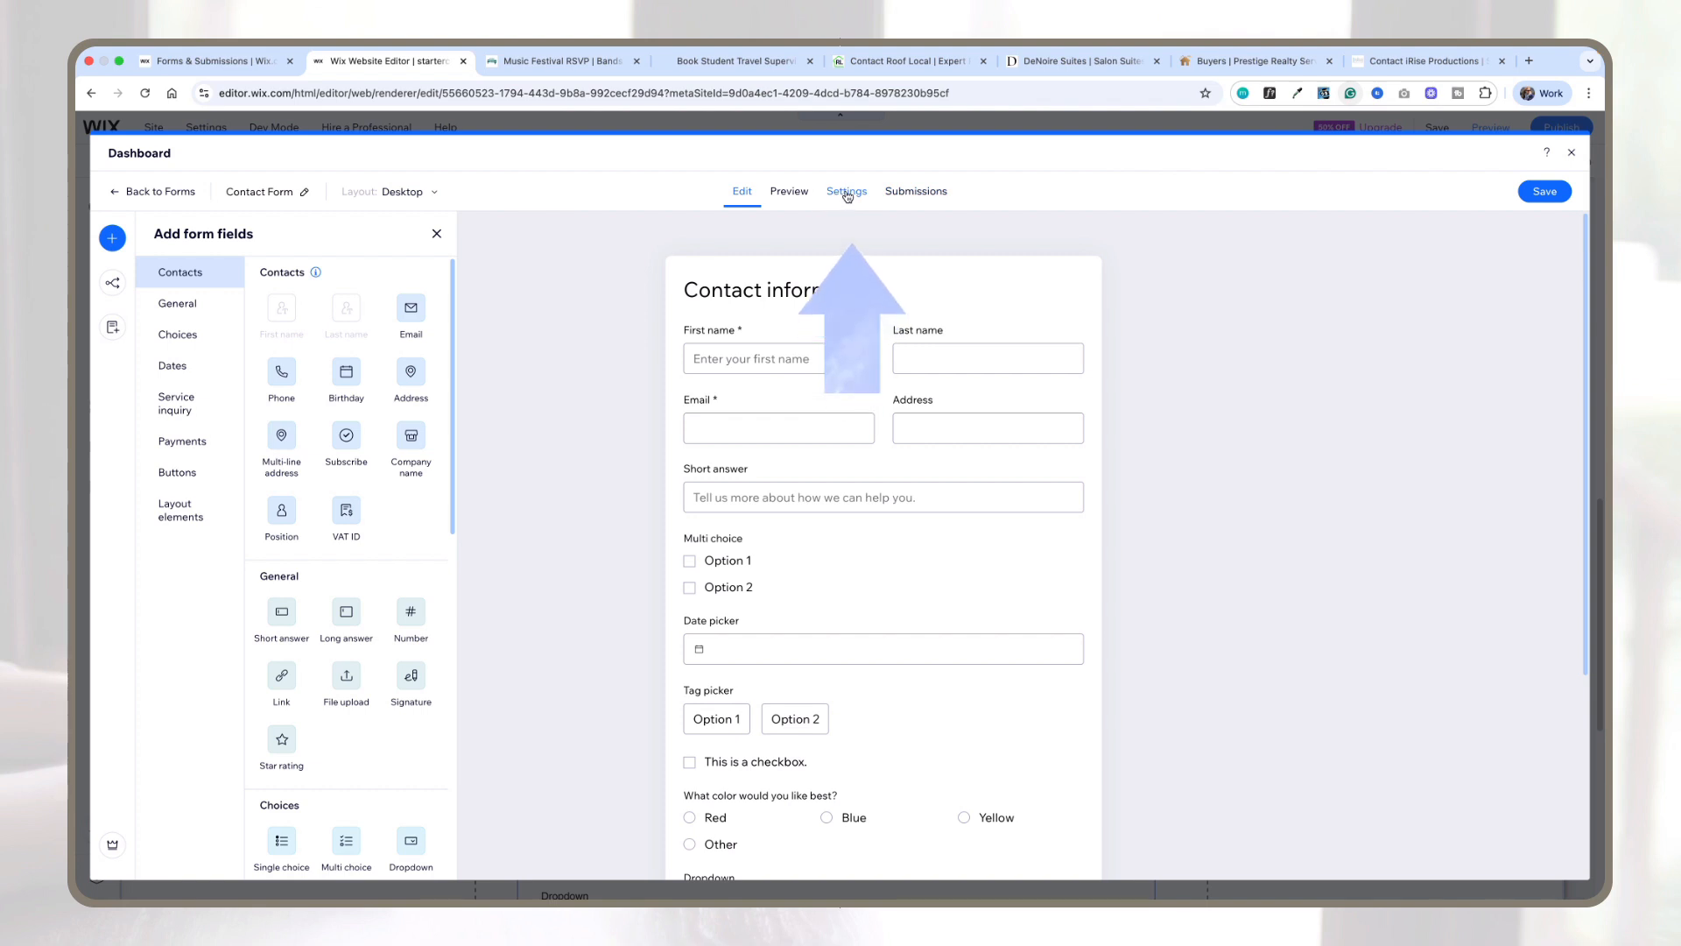
pyautogui.click(847, 192)
pyautogui.scroll(-10, 587, 530)
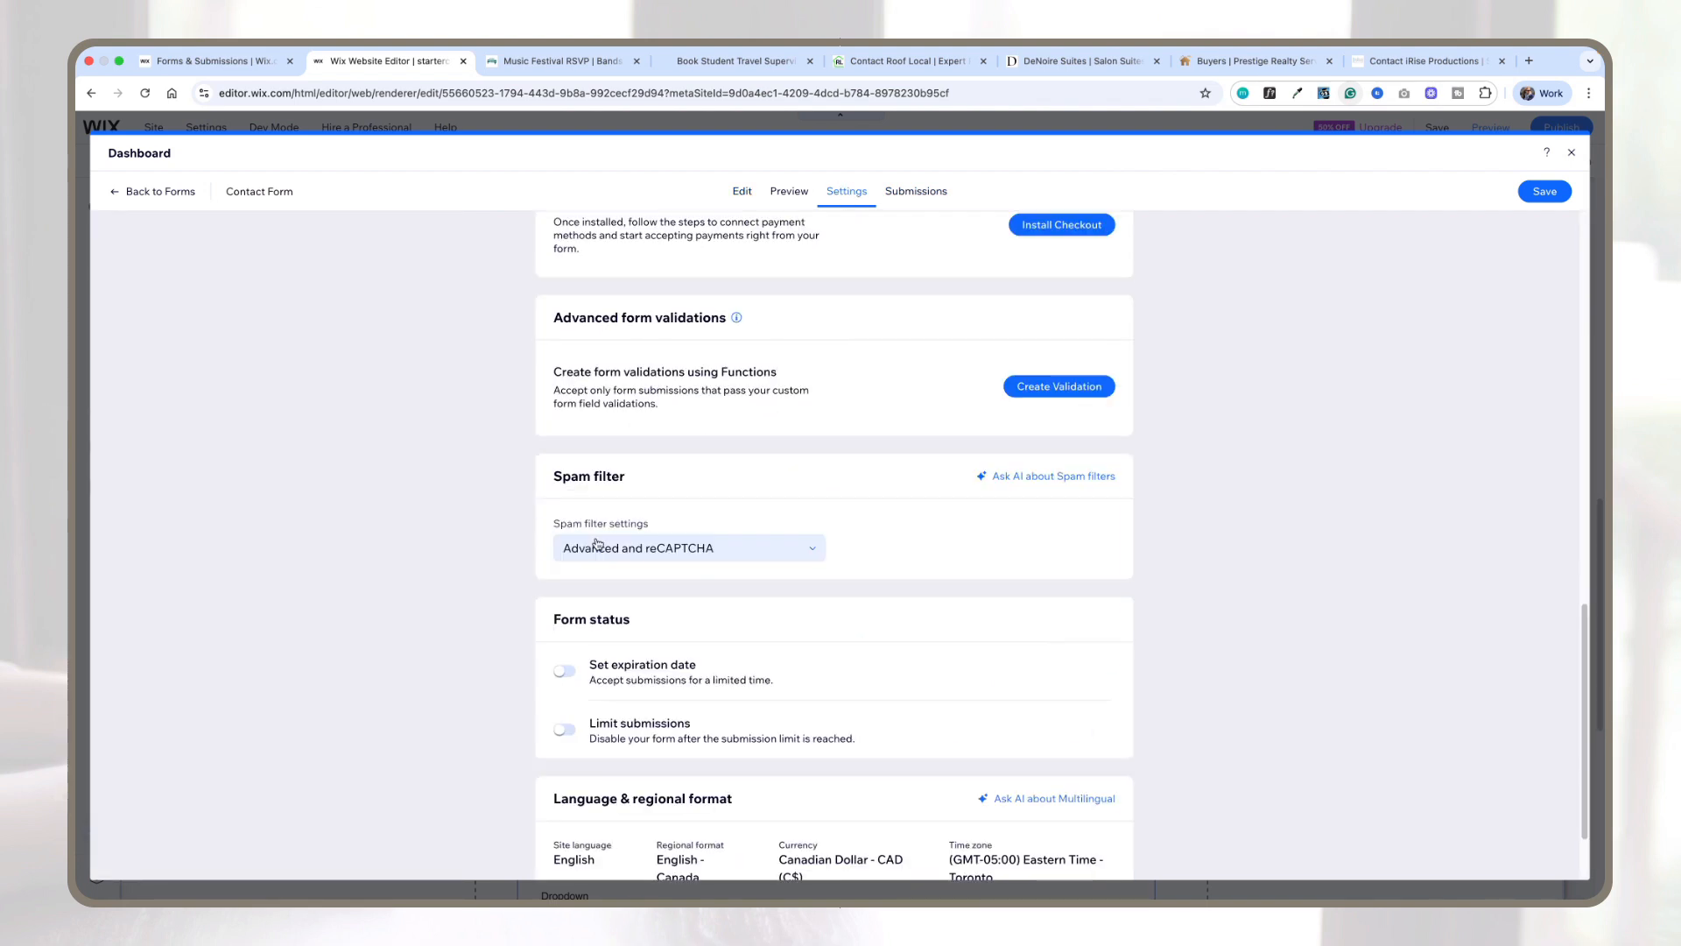
pyautogui.click(665, 549)
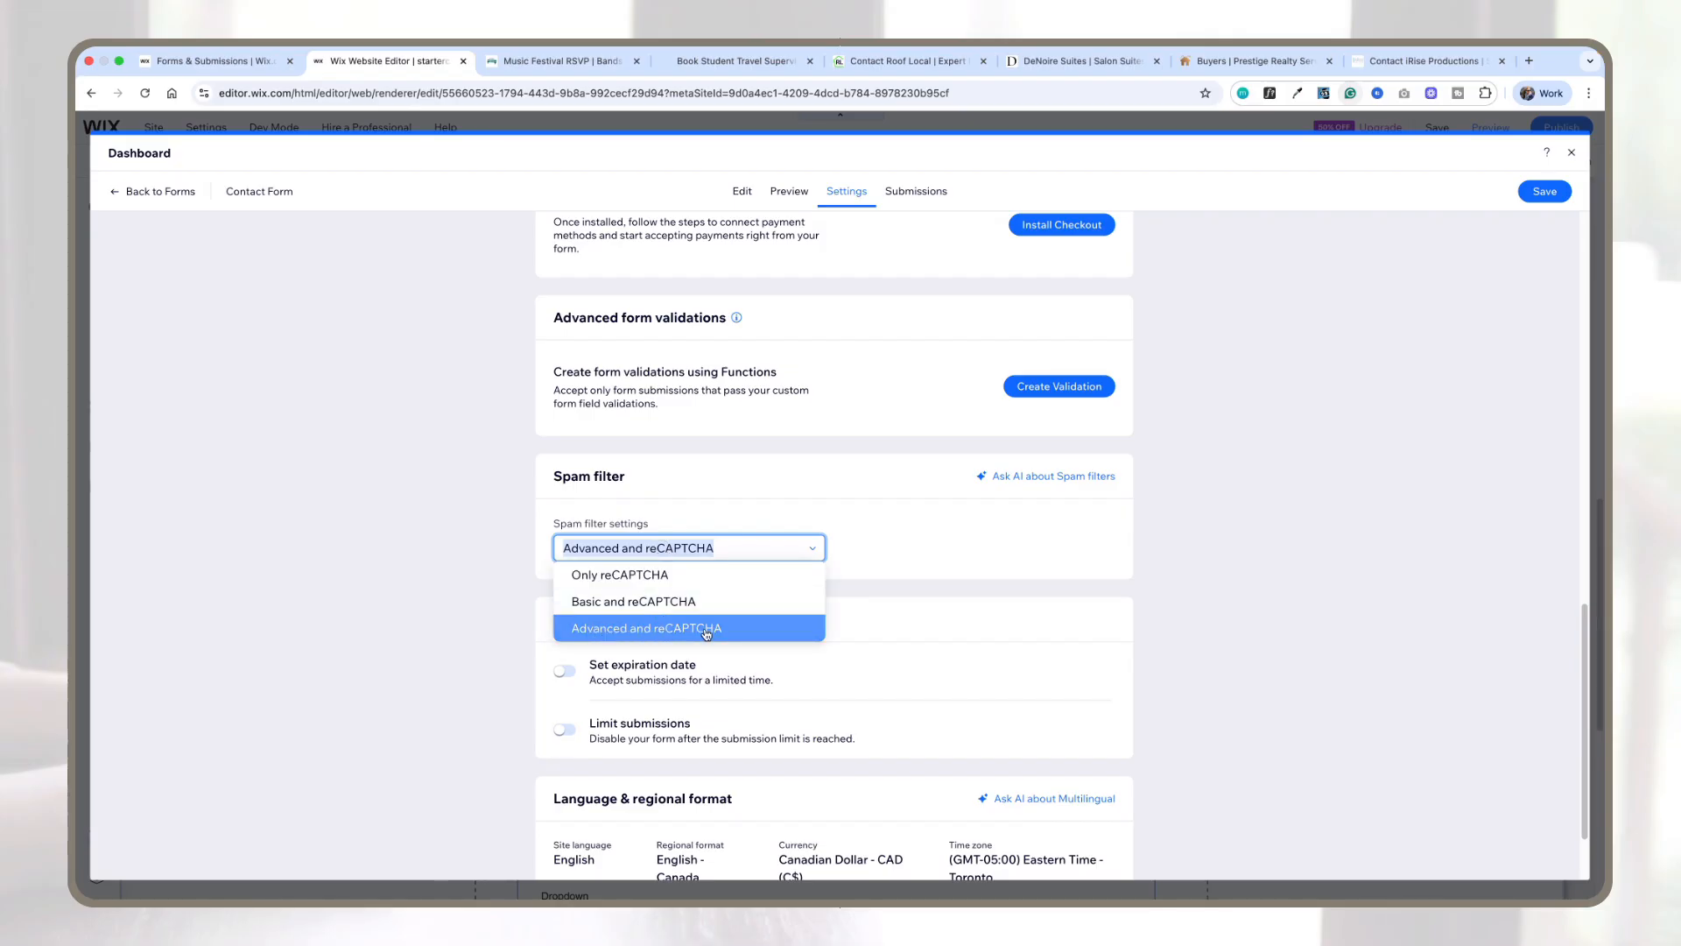
pyautogui.click(714, 630)
pyautogui.click(1555, 192)
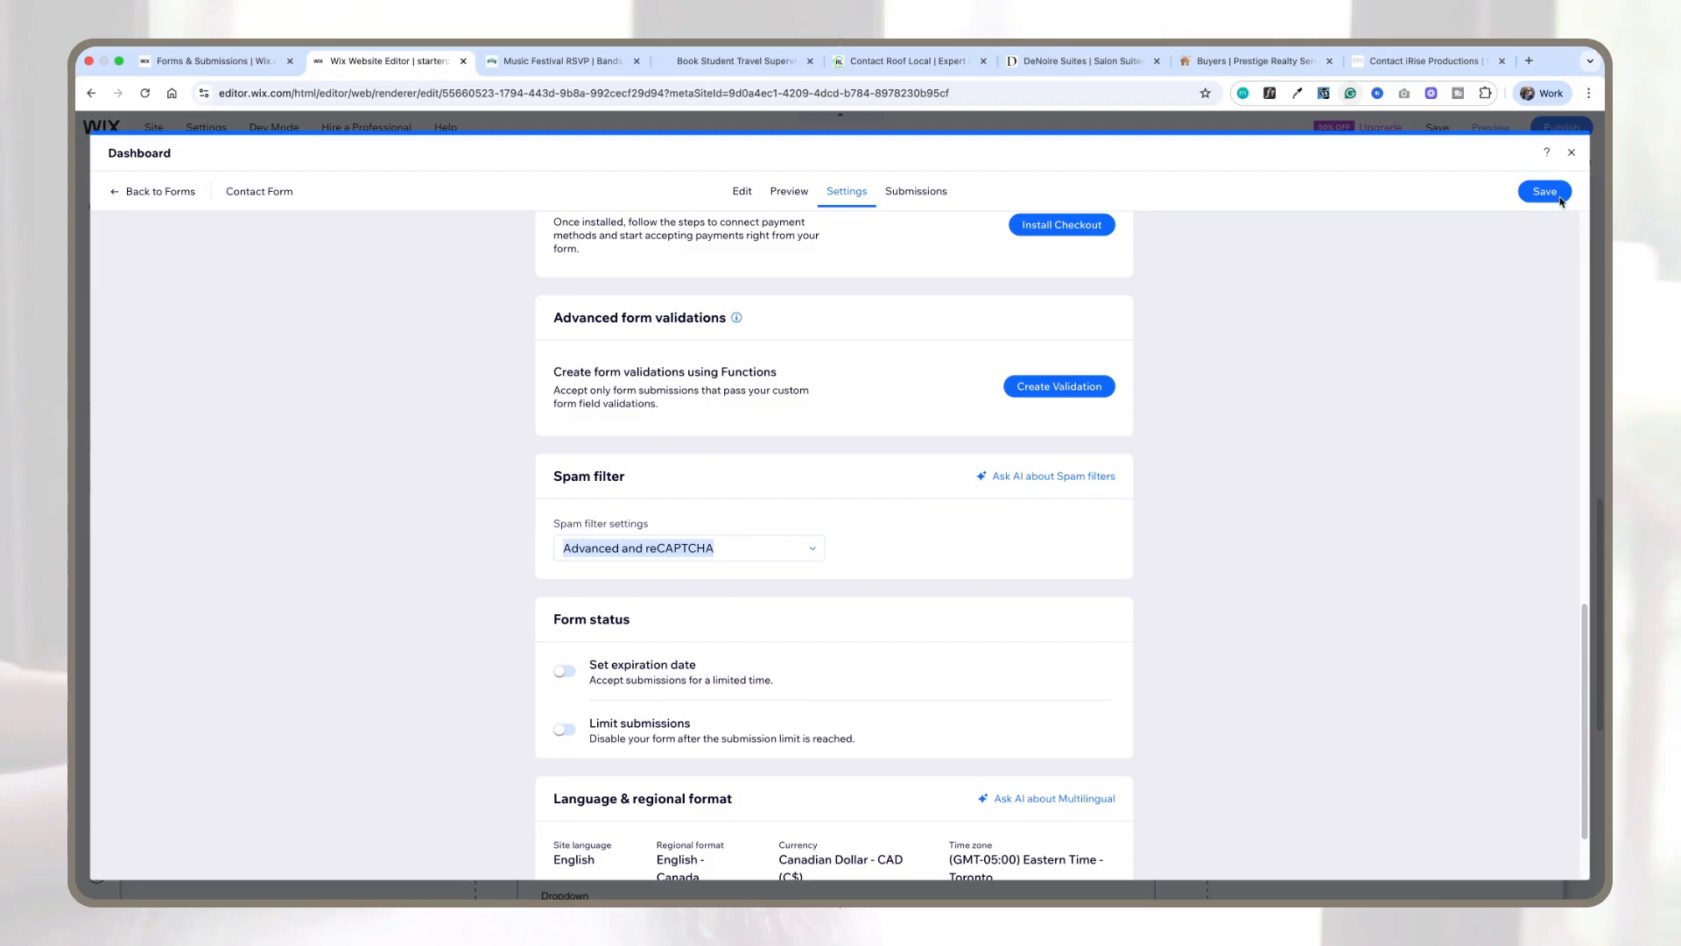
# Step: Close the form dashboard, select the older contact form, and add a reCAPTCHA anti-spam field to it
pyautogui.click(1572, 152)
pyautogui.scroll(5, 893, 464)
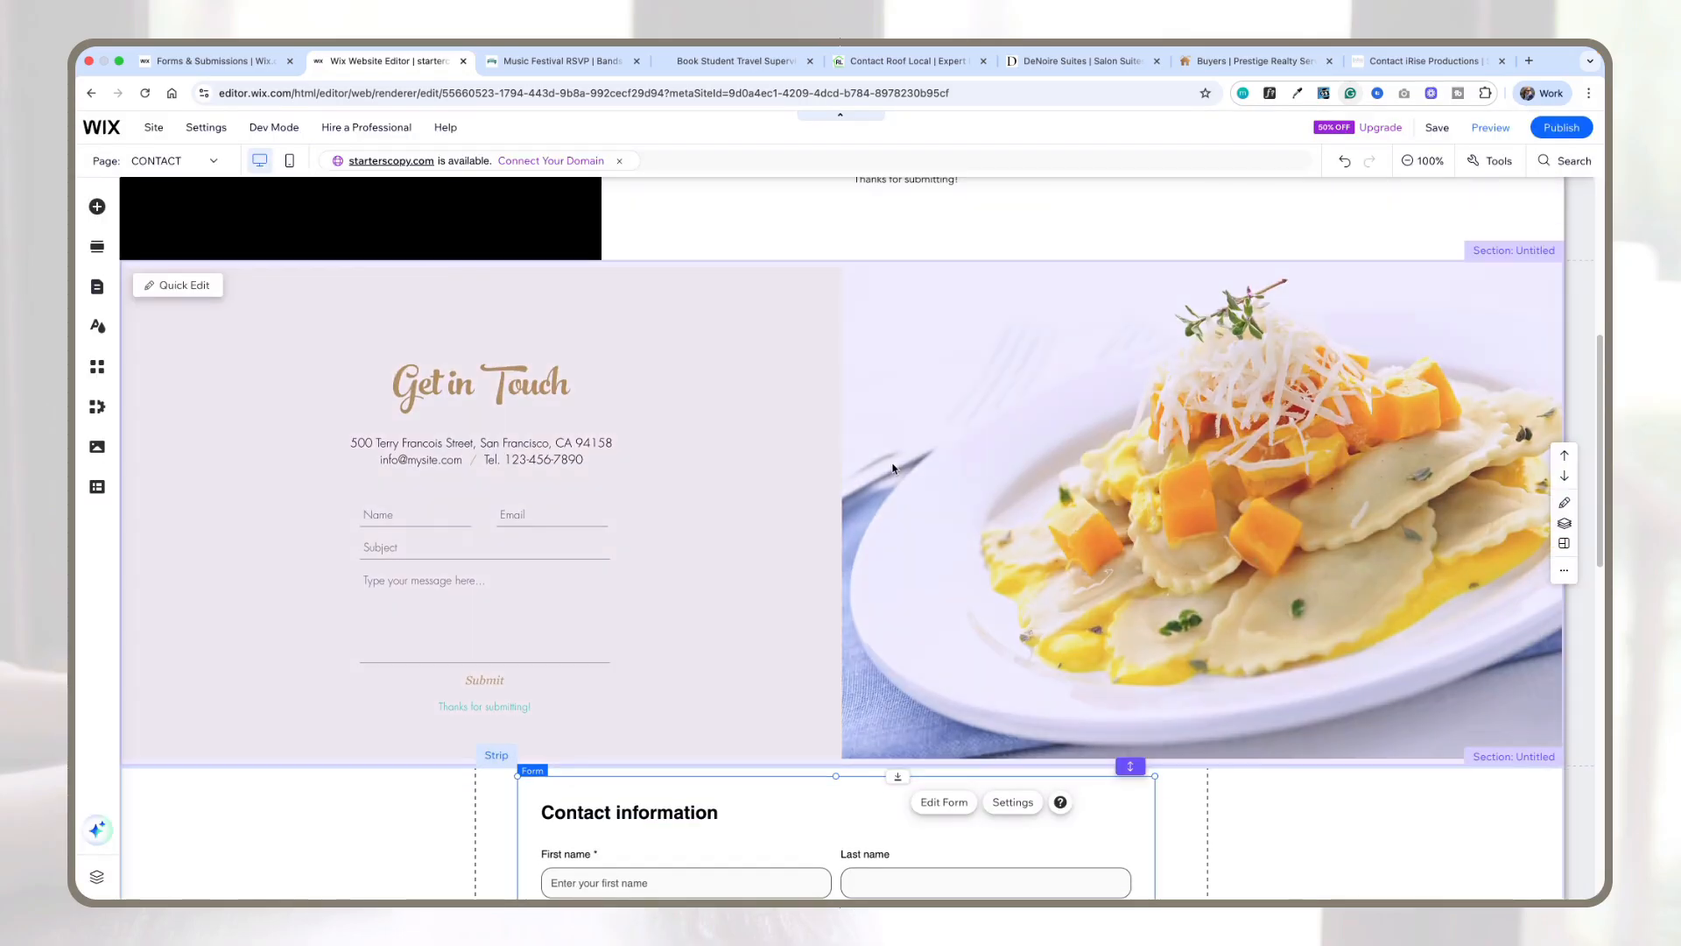
pyautogui.scroll(4, 892, 467)
pyautogui.click(1034, 347)
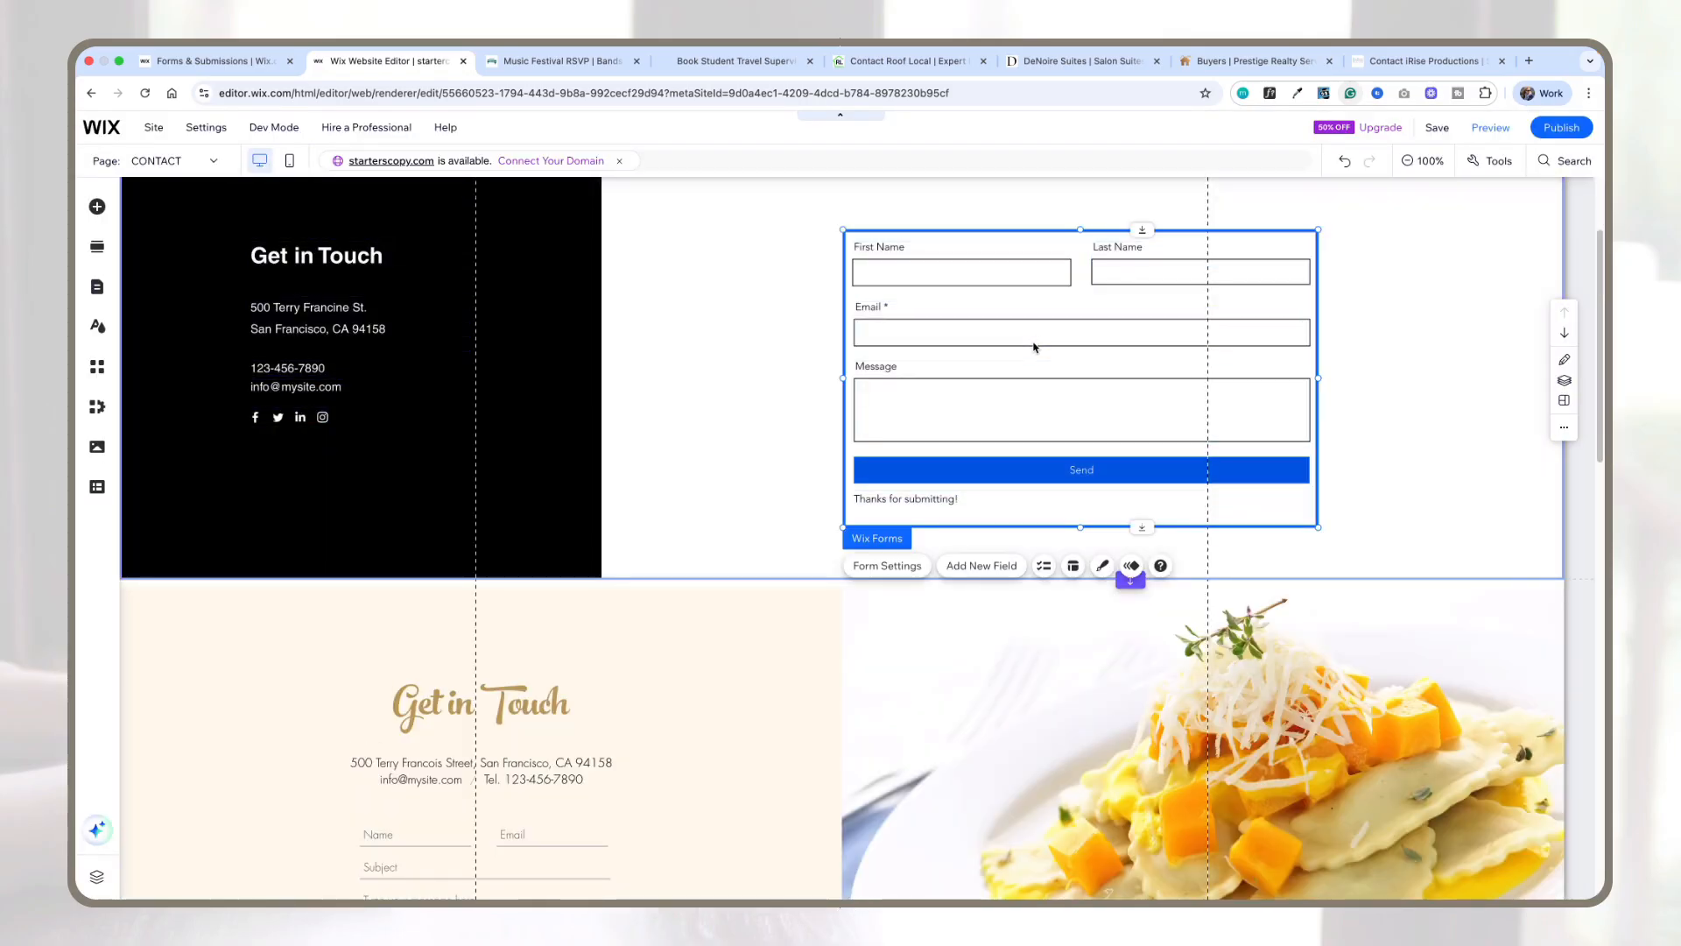
pyautogui.click(968, 572)
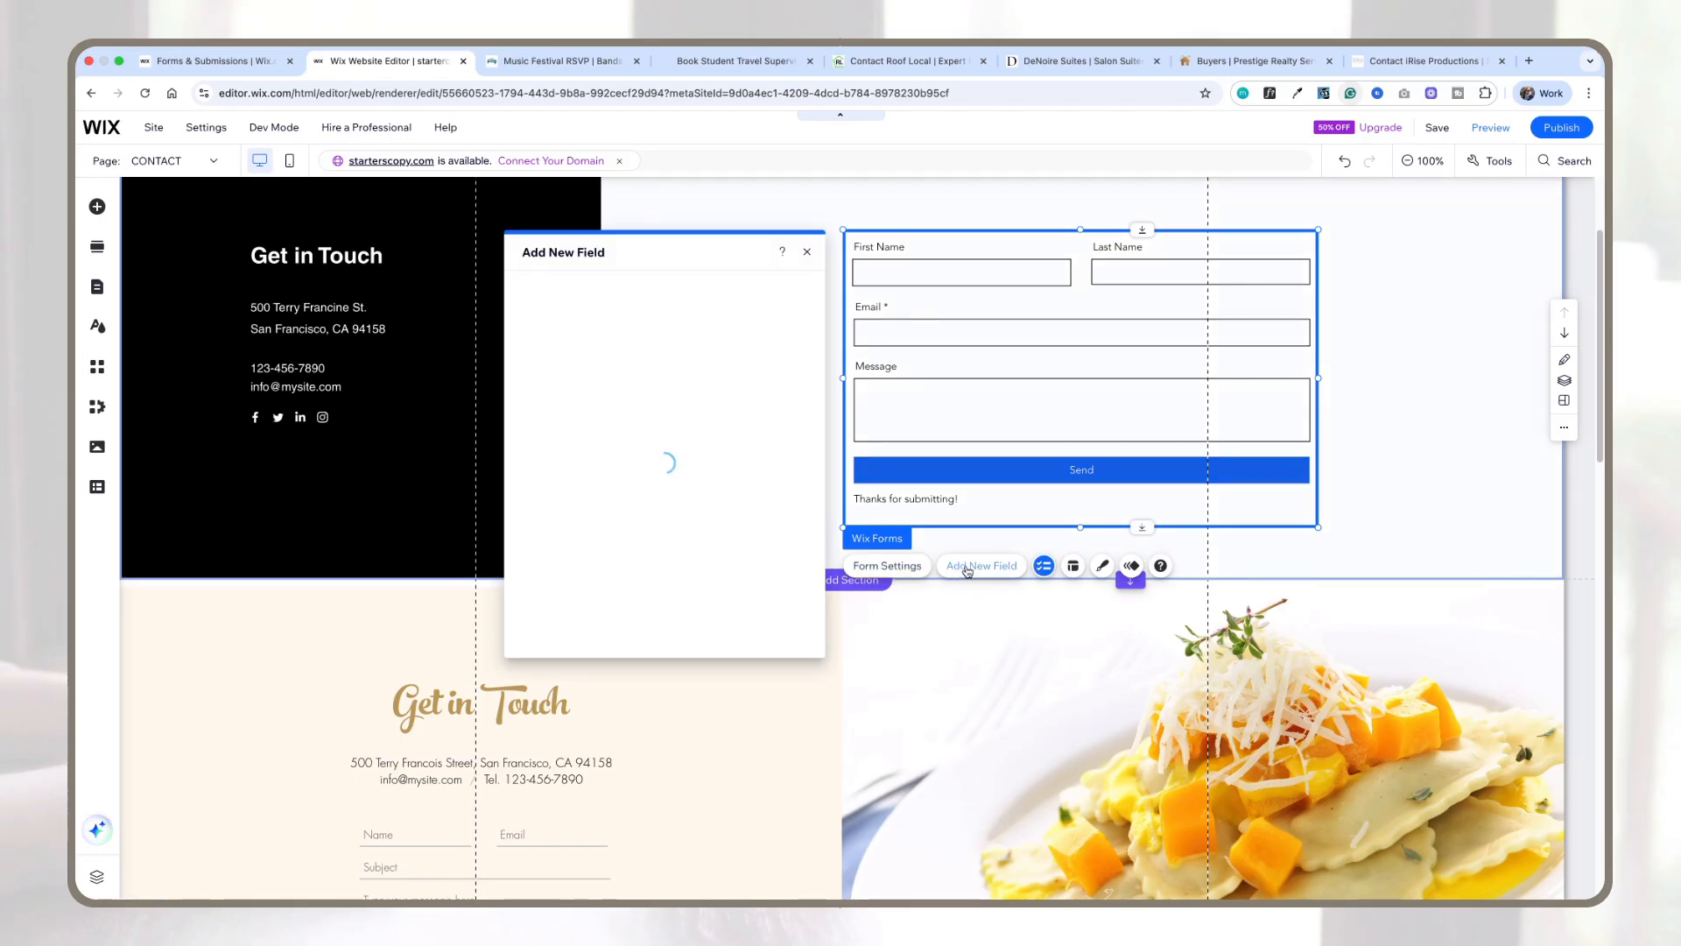
pyautogui.click(557, 349)
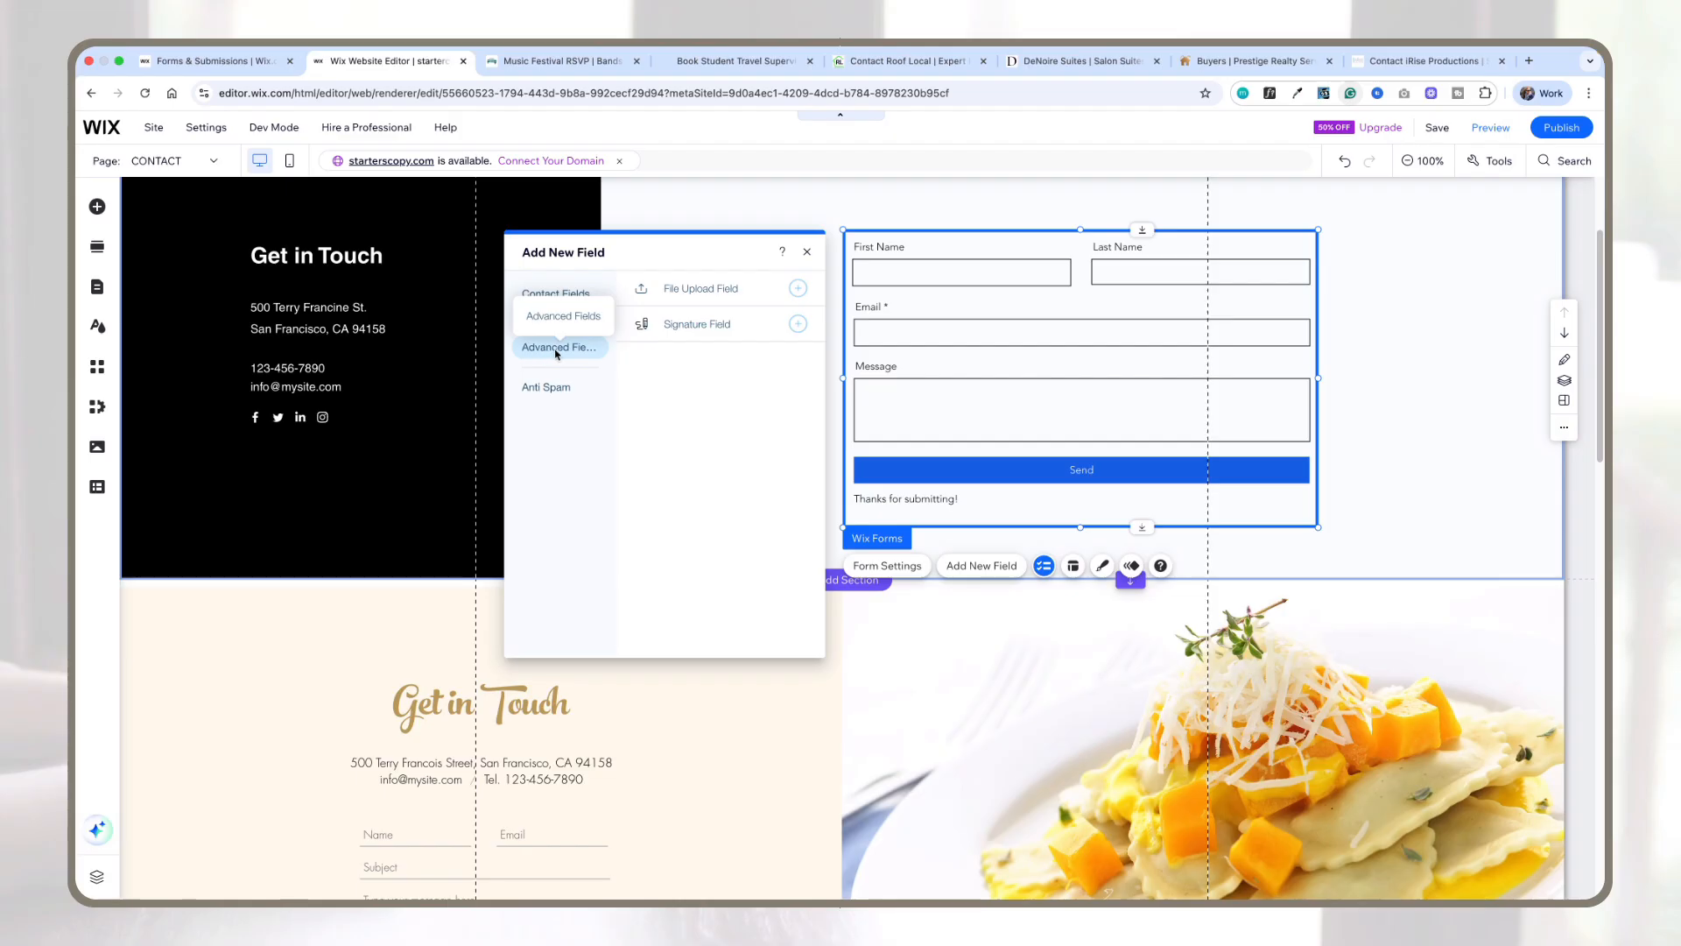
pyautogui.click(546, 387)
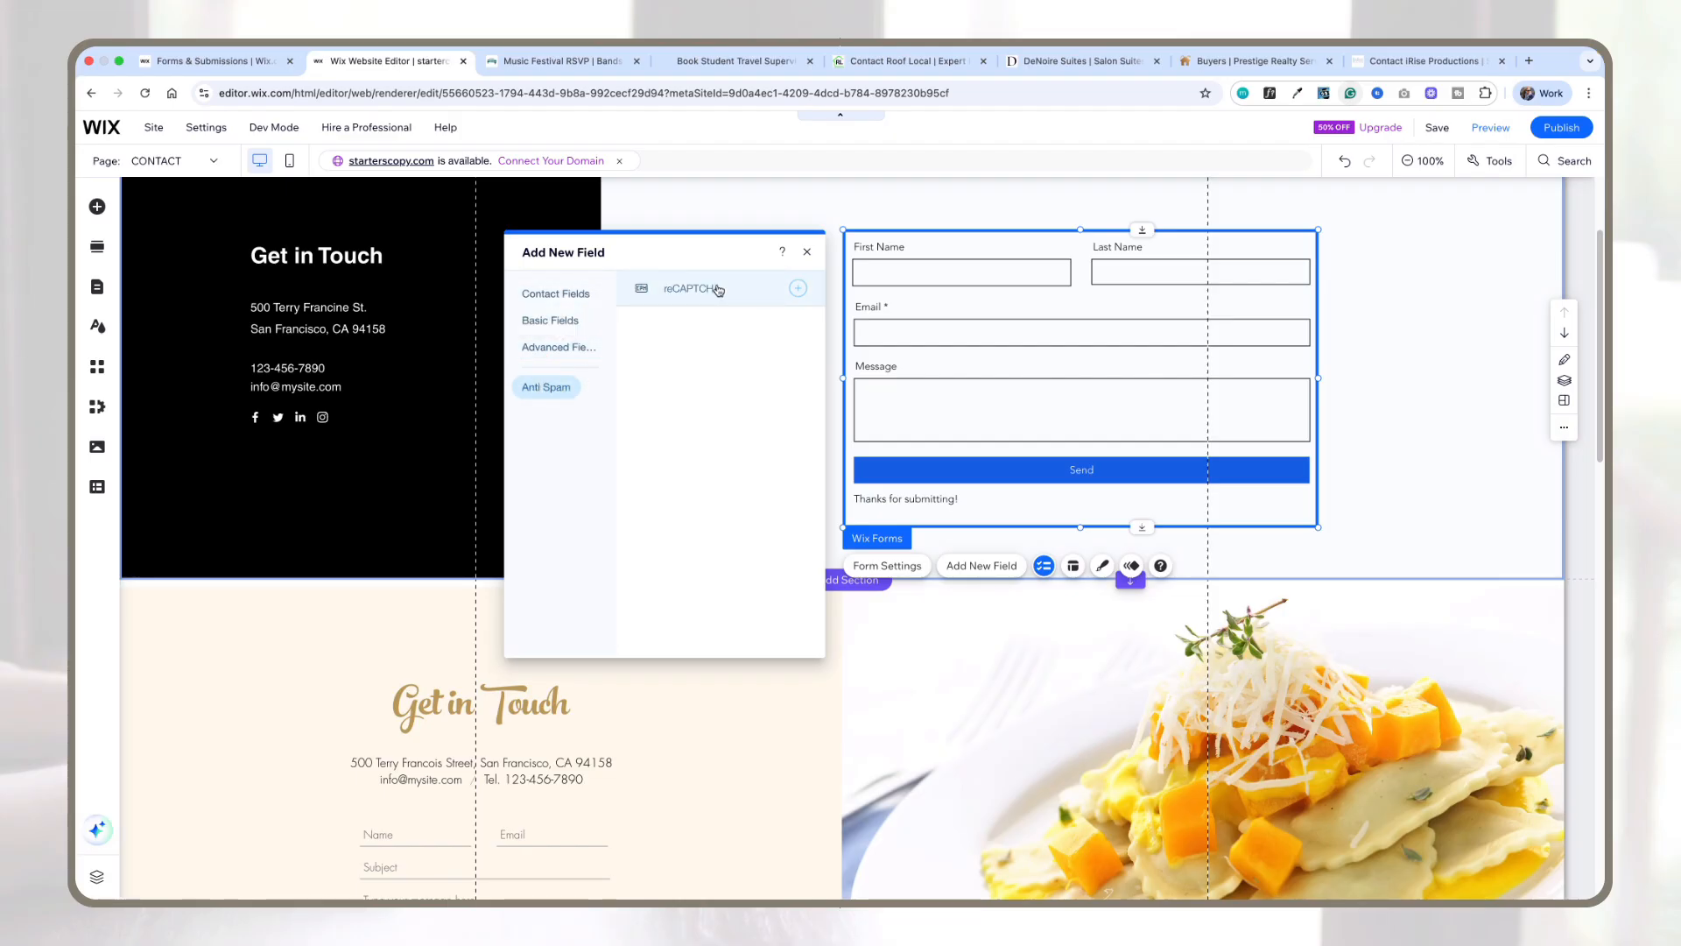
pyautogui.click(798, 288)
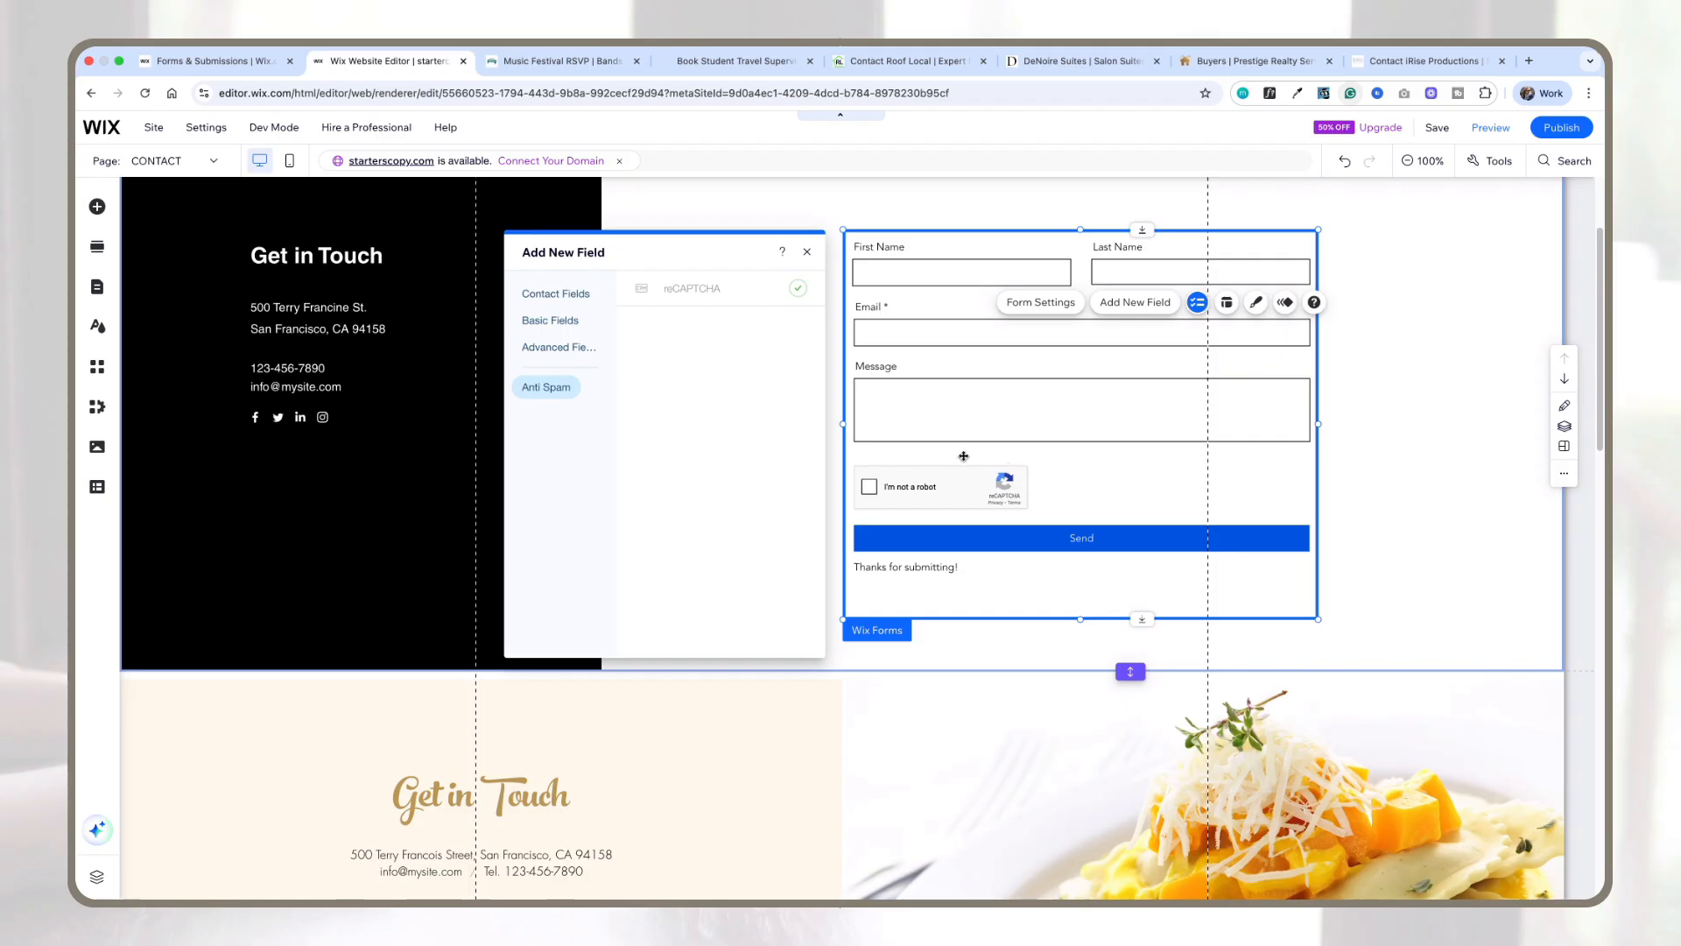
pyautogui.click(809, 253)
# Step: Open the new contact form's settings and the edit view of its new-submission email notification automation
pyautogui.scroll(-1, 1172, 432)
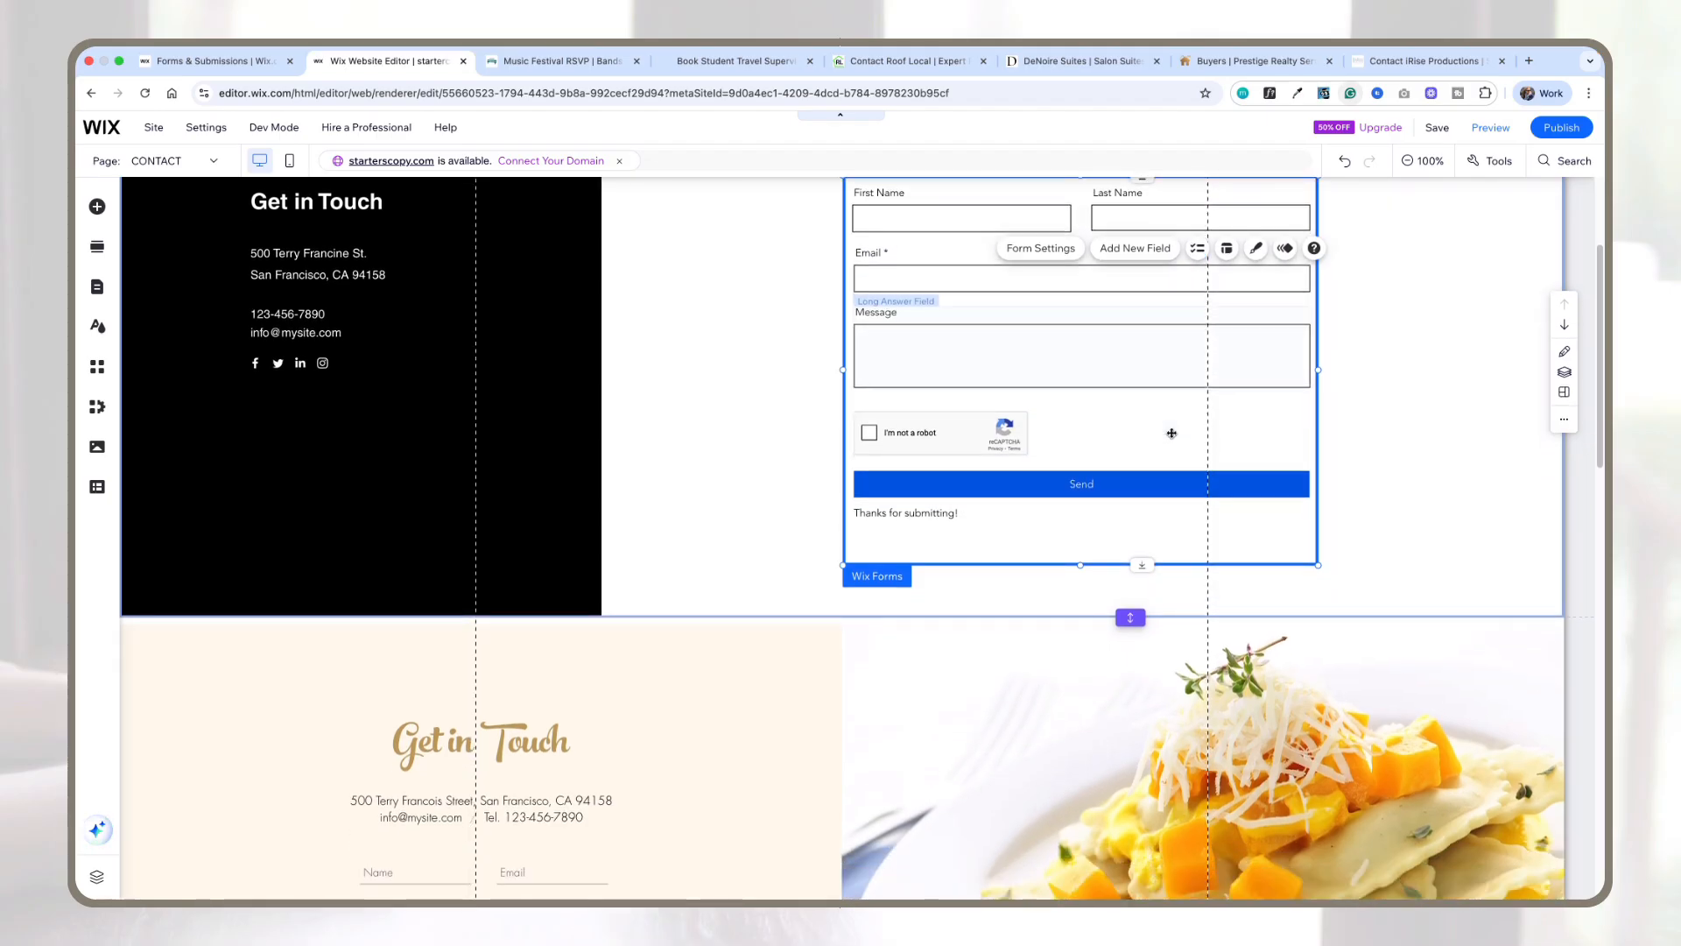
pyautogui.scroll(-2, 1171, 433)
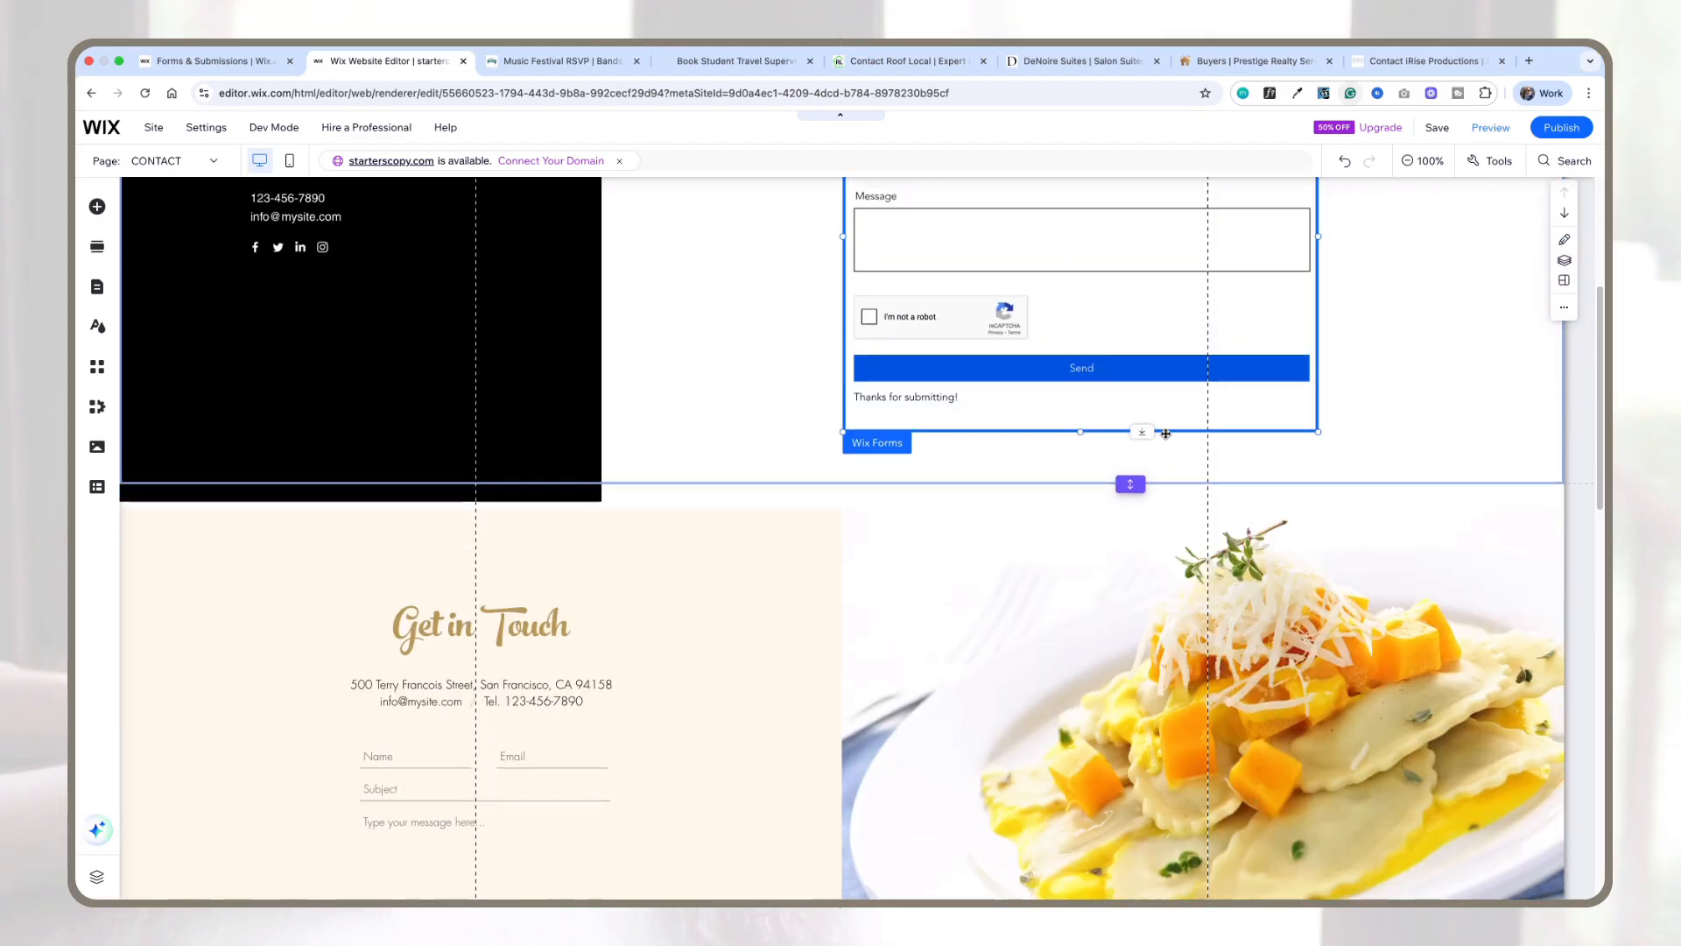
pyautogui.scroll(-10, 683, 474)
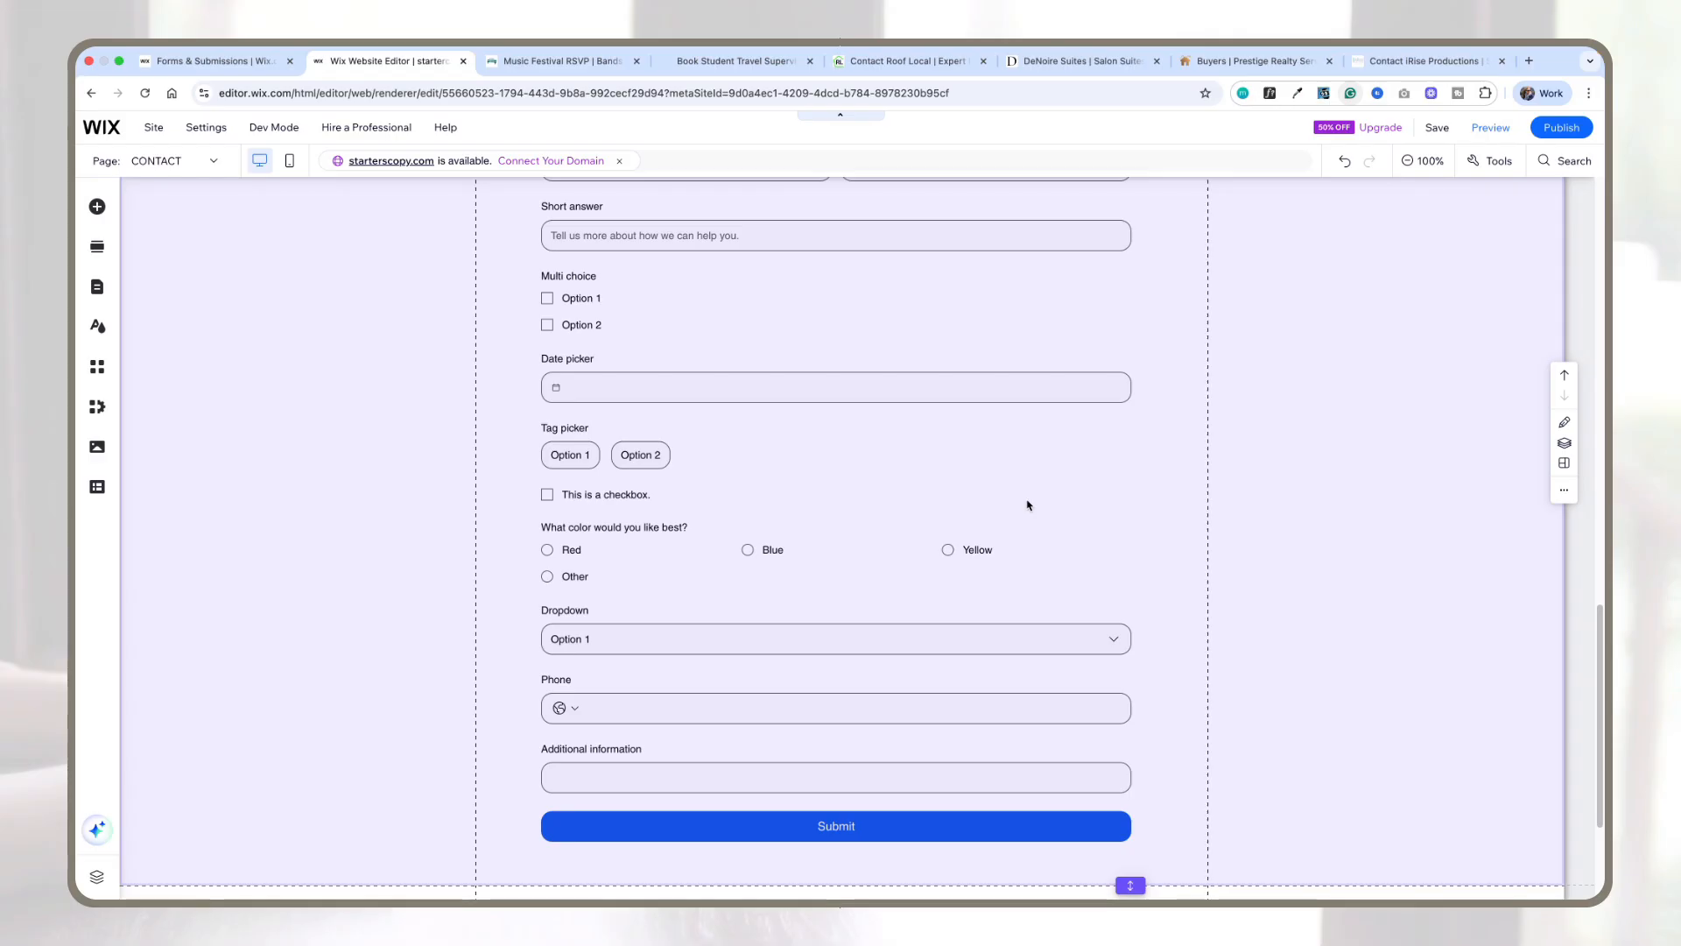
pyautogui.scroll(1, 1027, 502)
pyautogui.scroll(10, 1031, 501)
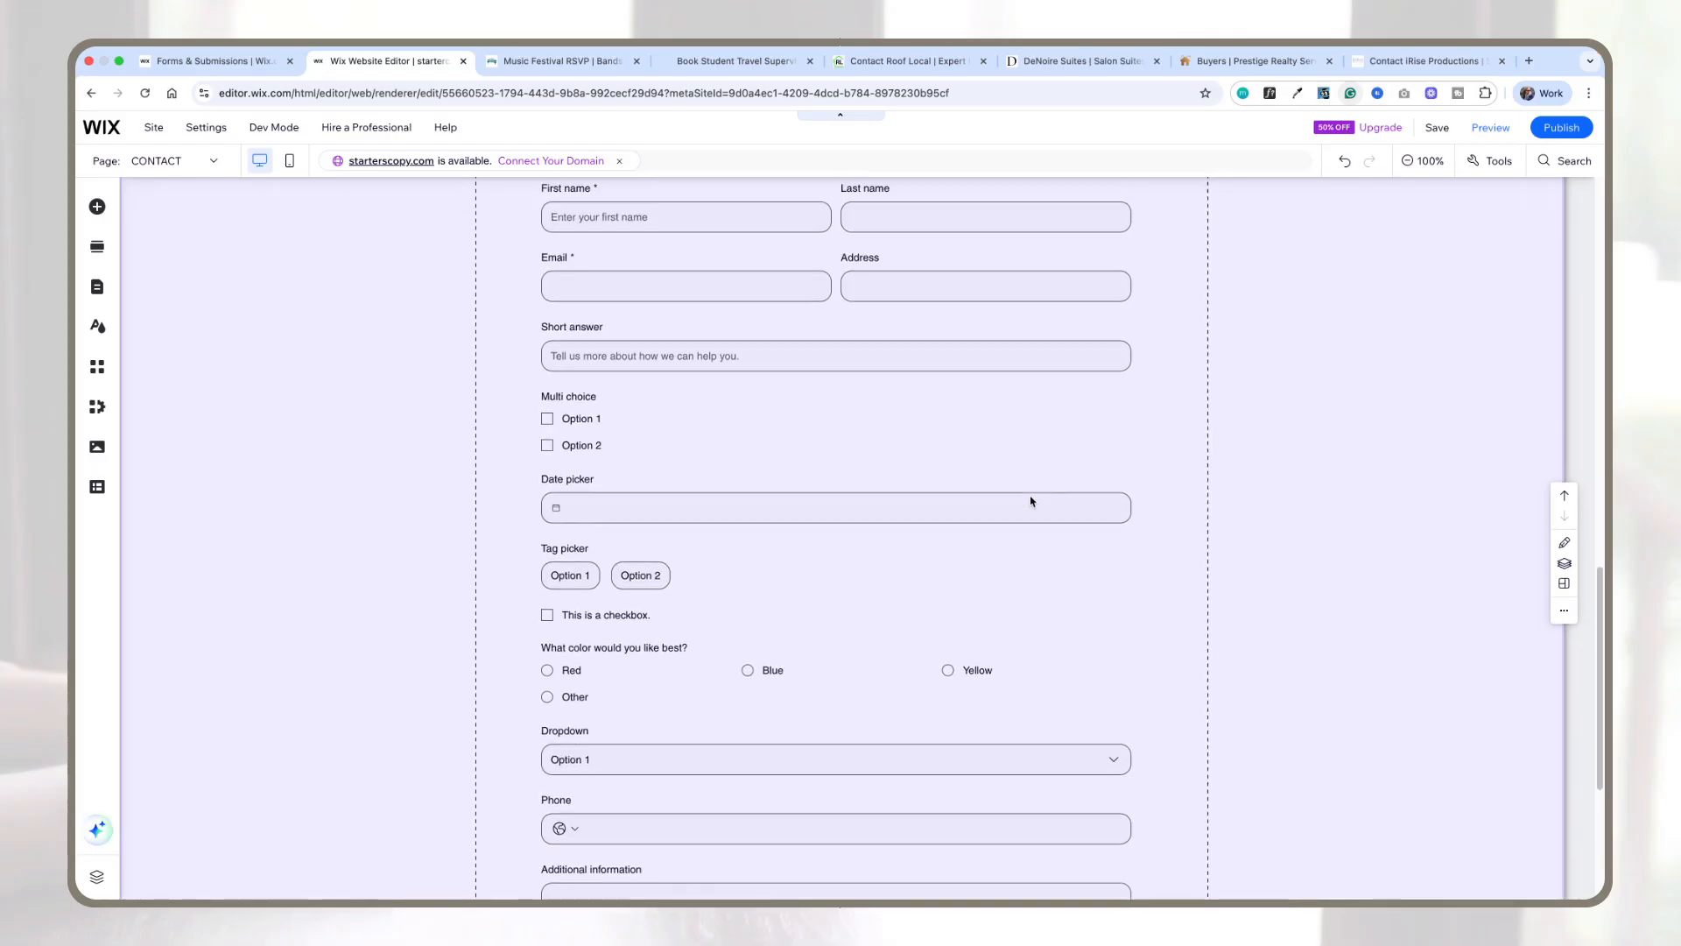
pyautogui.scroll(5, 1031, 498)
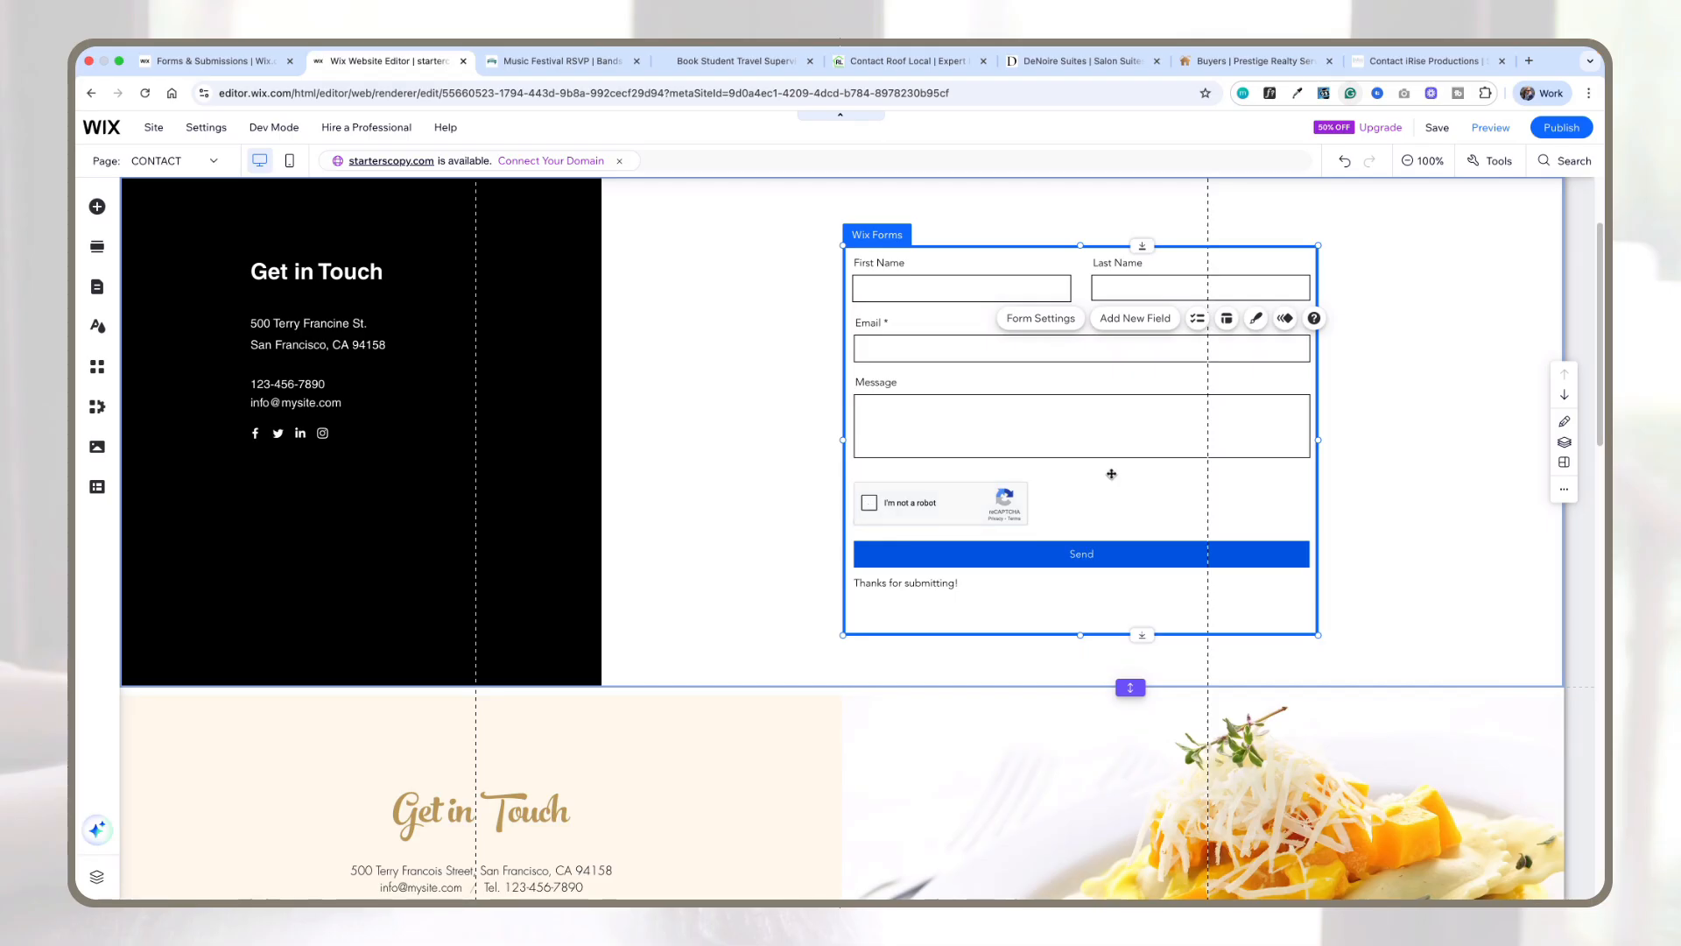
pyautogui.scroll(-10, 983, 466)
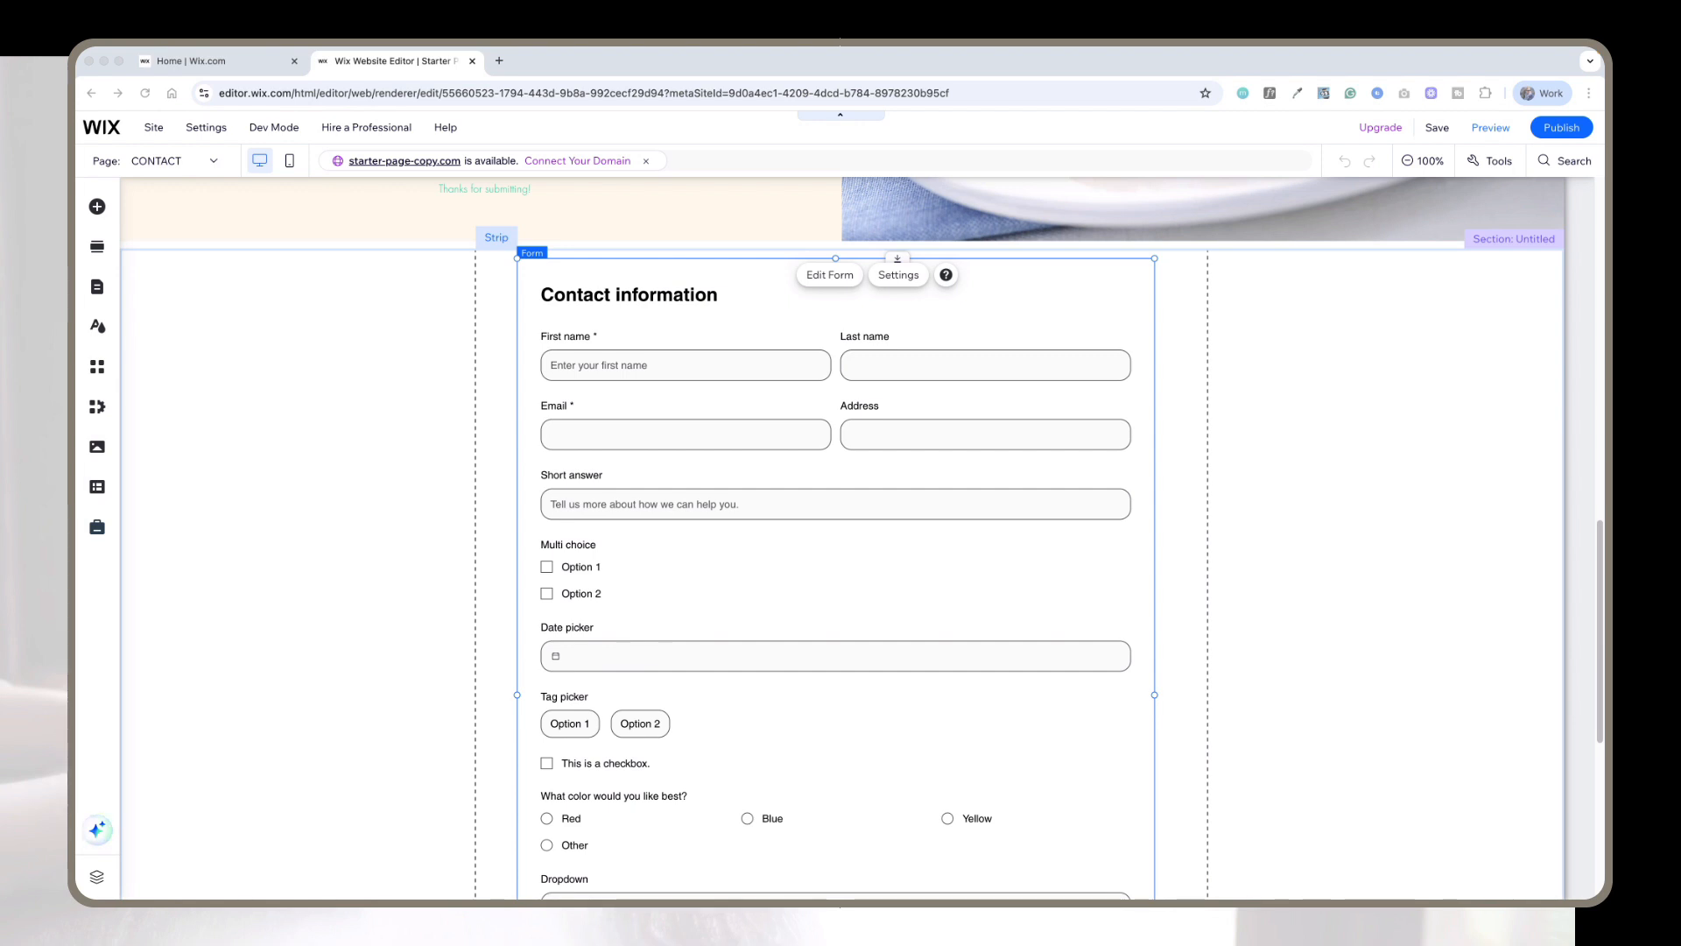
pyautogui.click(829, 275)
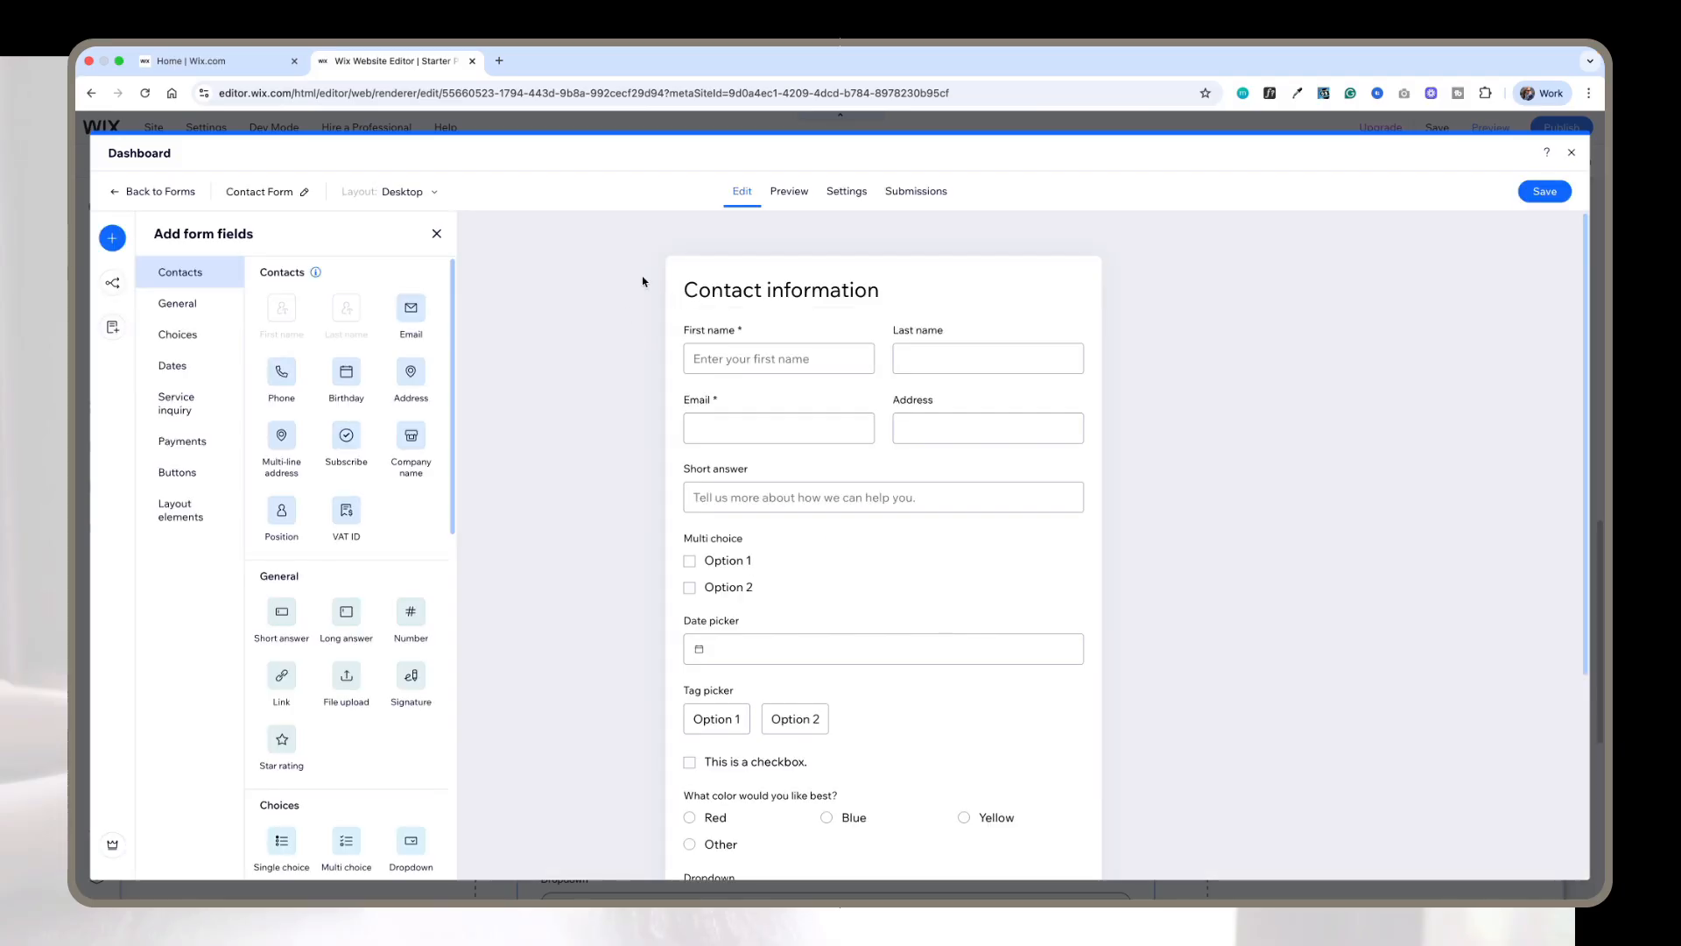
pyautogui.click(837, 197)
pyautogui.scroll(-3, 829, 312)
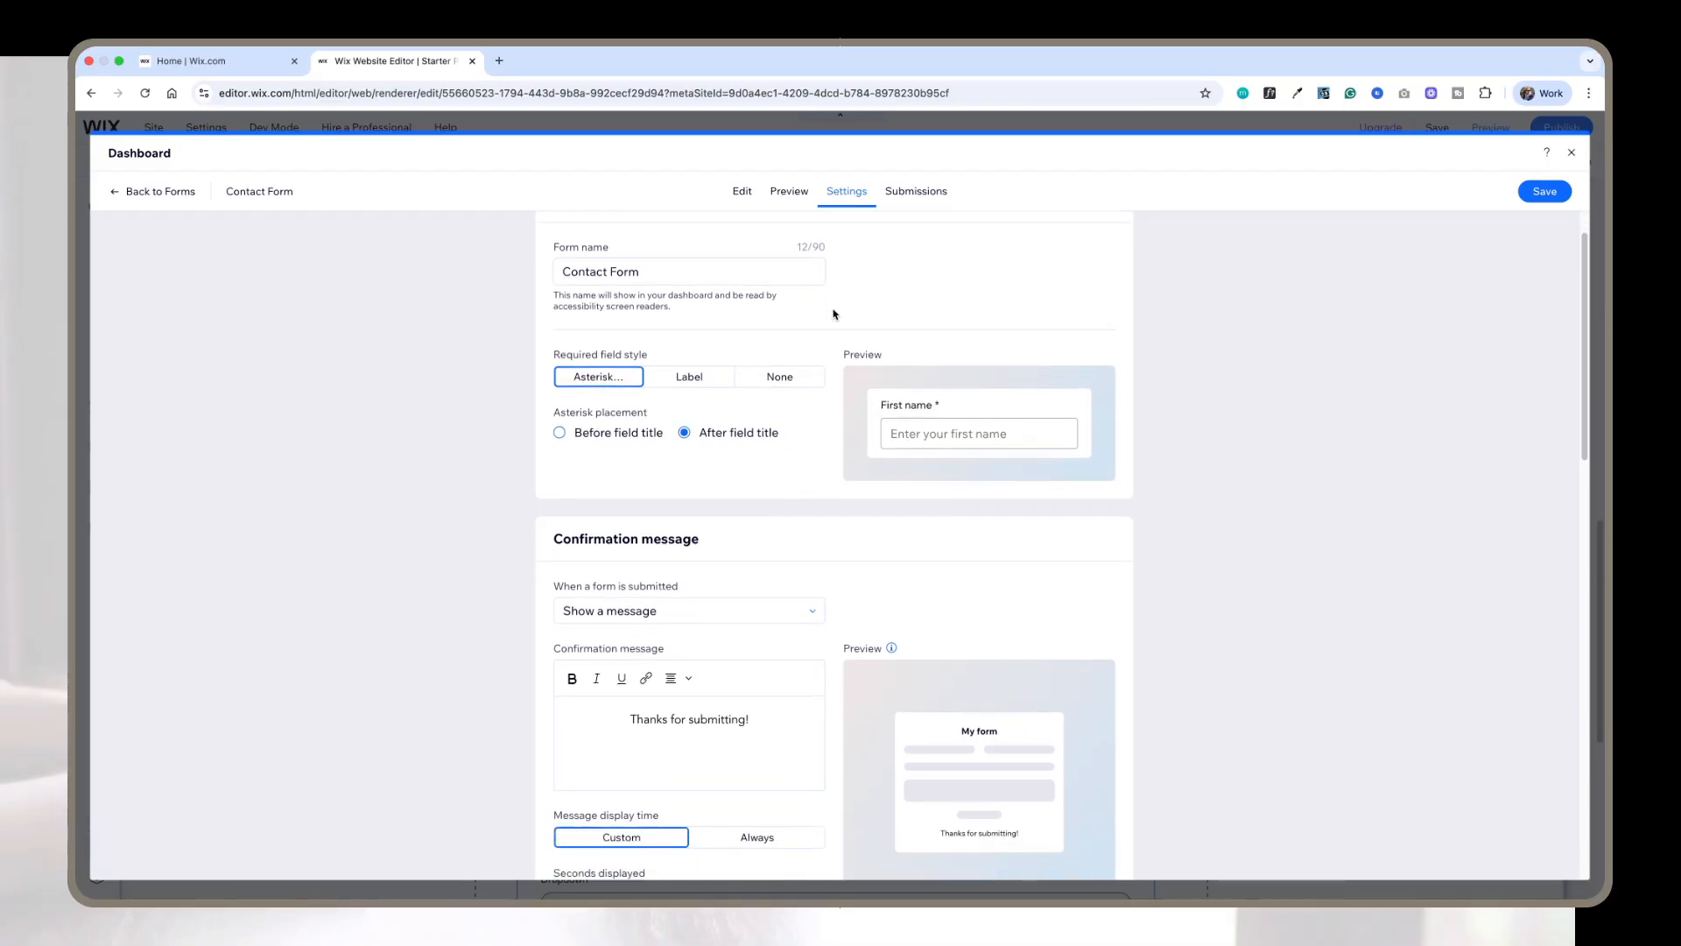
pyautogui.scroll(-5, 833, 314)
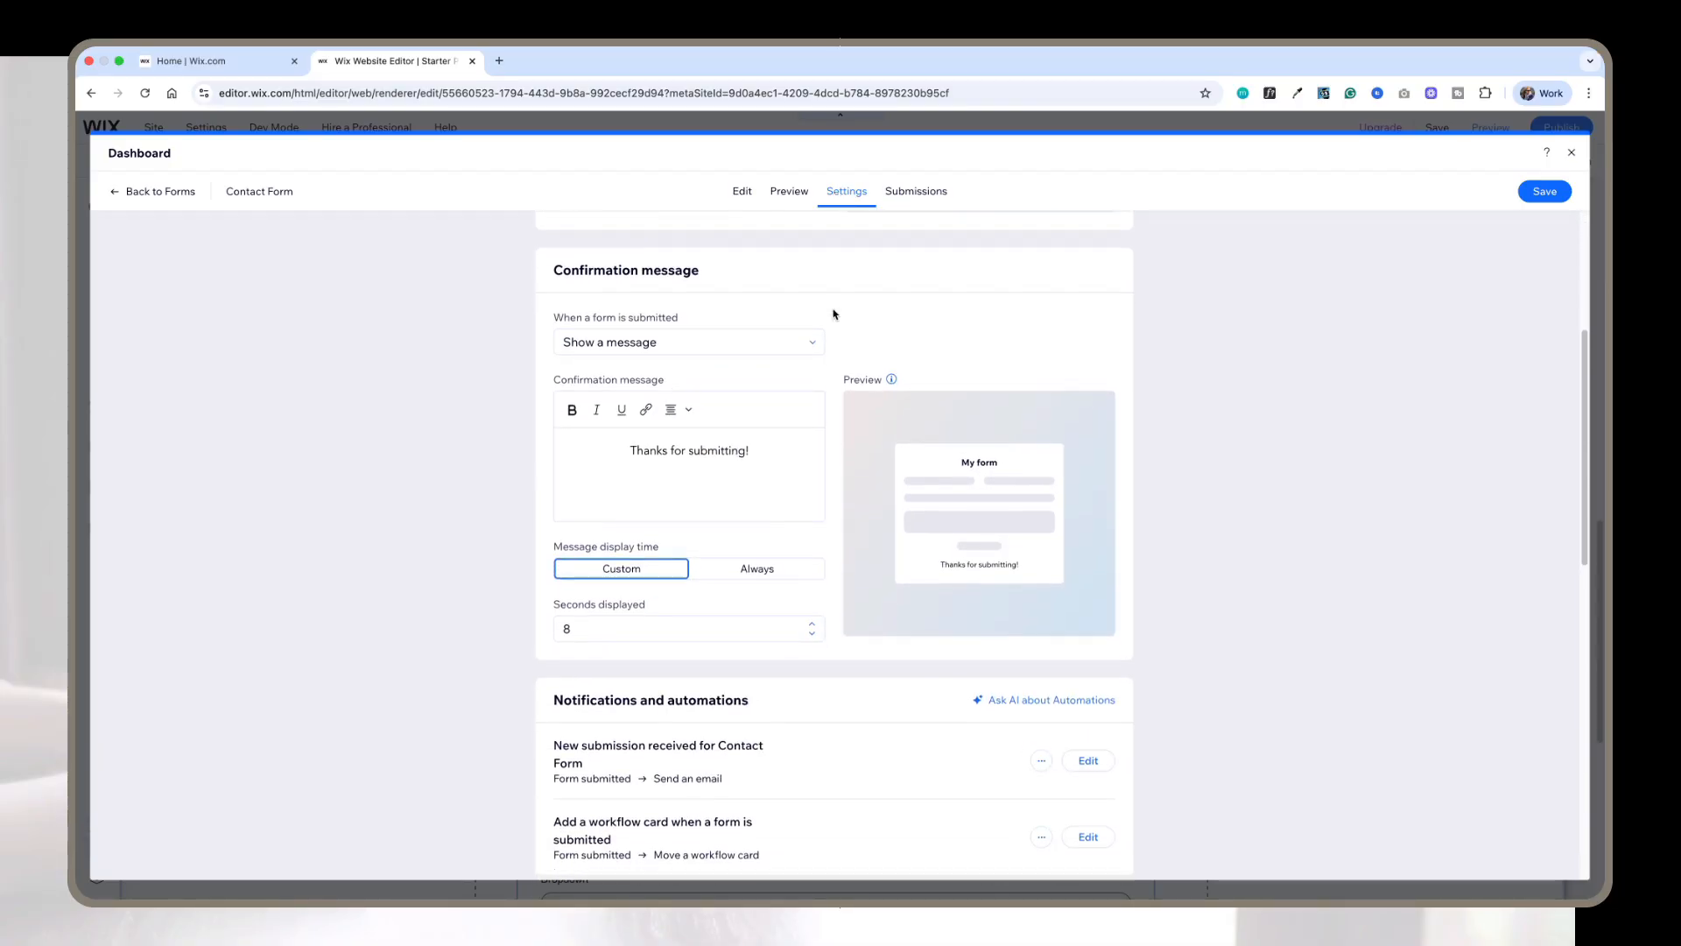
pyautogui.scroll(-3, 833, 313)
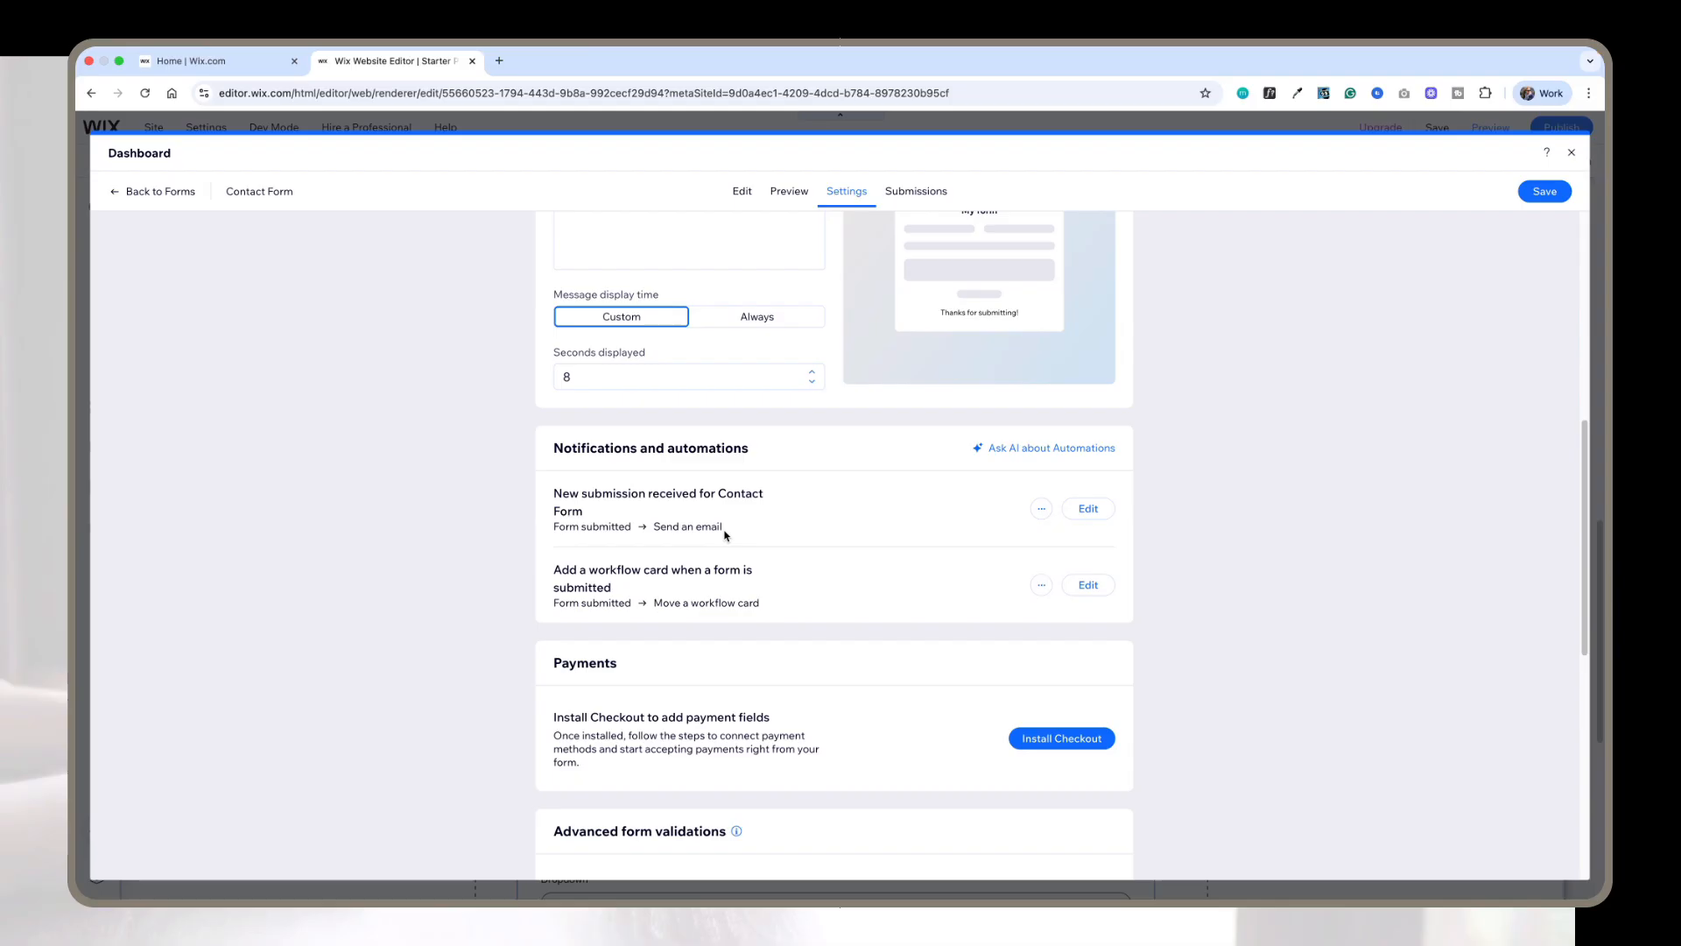
pyautogui.click(1102, 512)
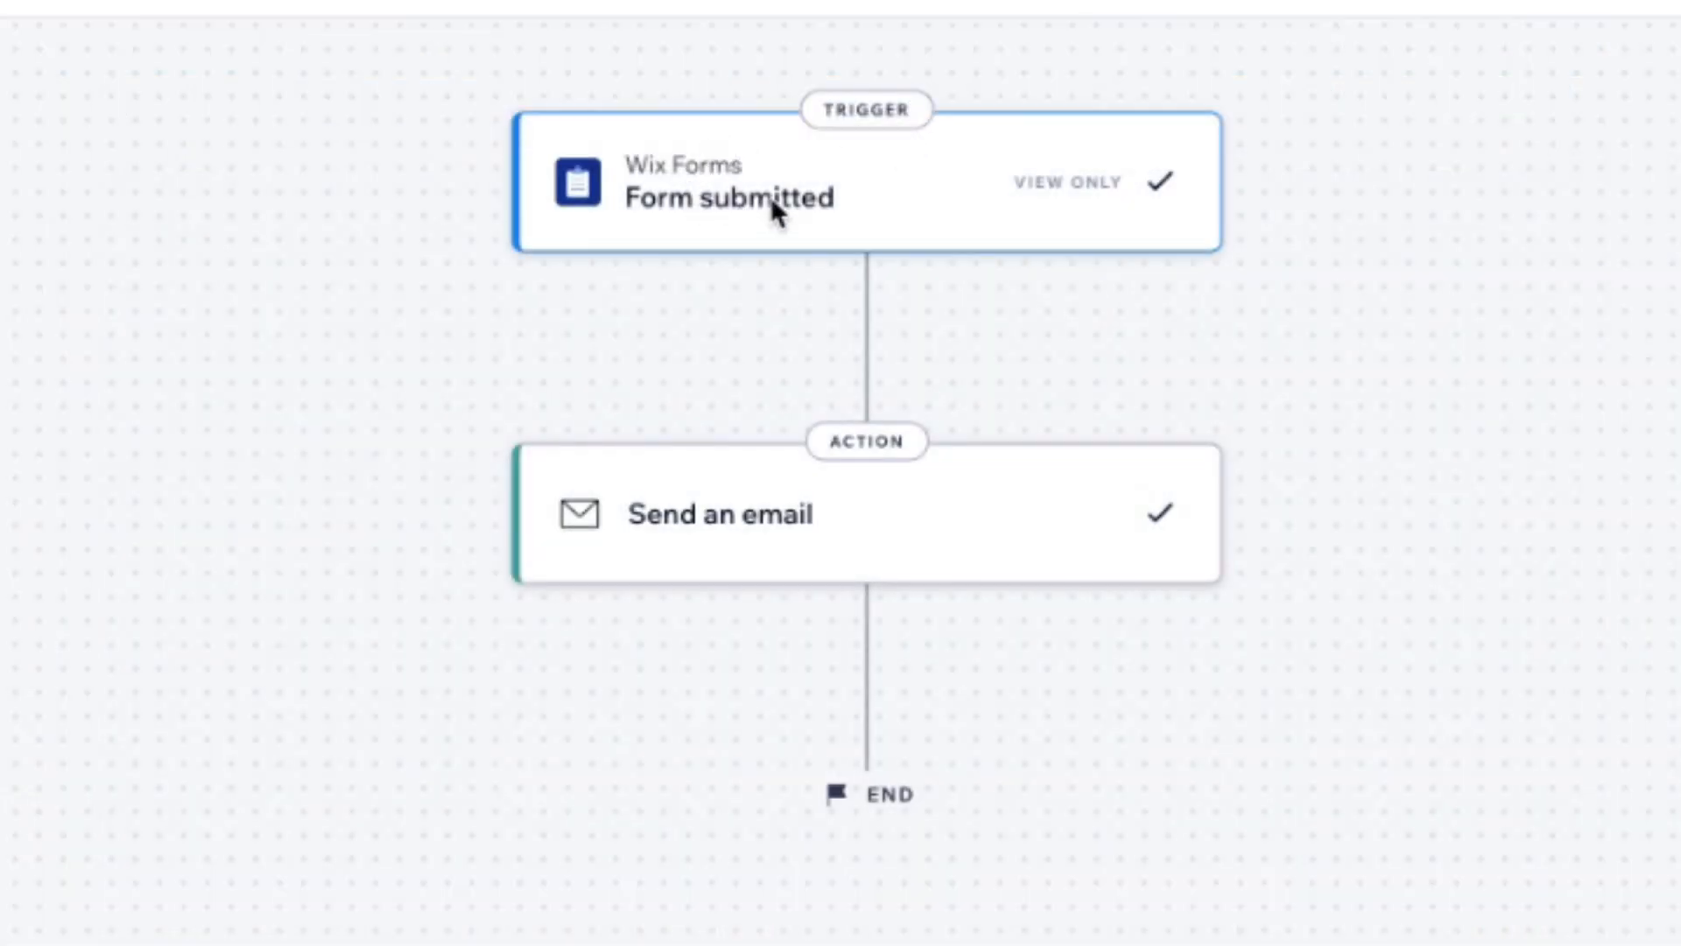
# Step: Examine the automation's trigger and Send an email action, including sender details, email content and recipients, then close it
pyautogui.click(944, 179)
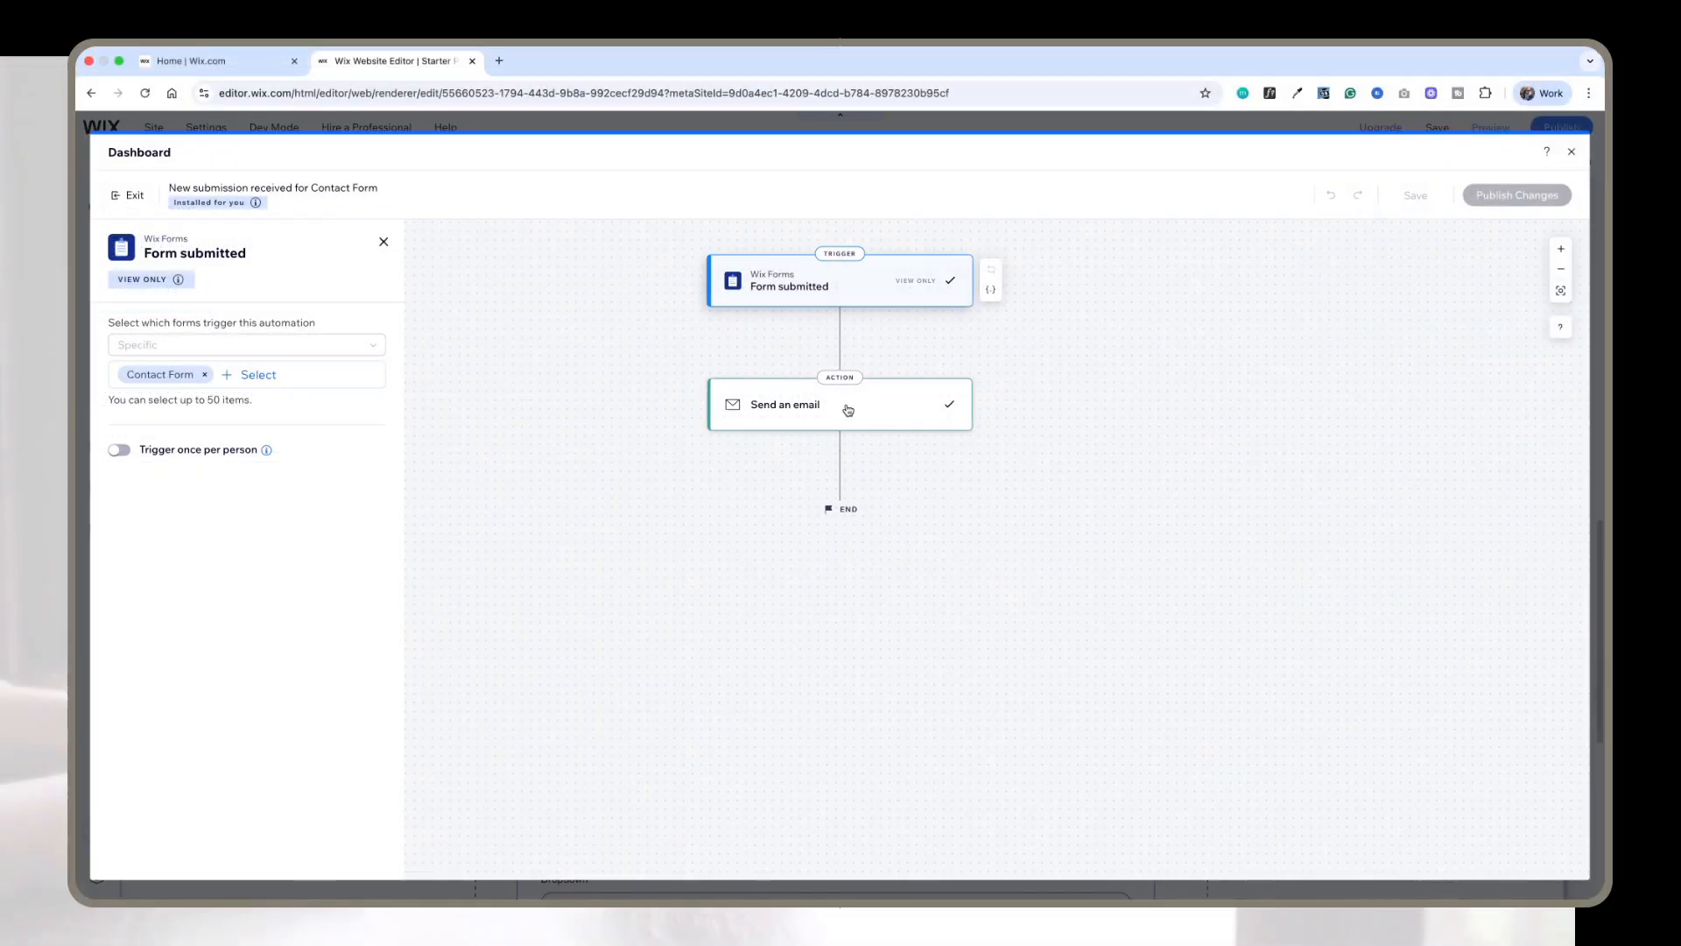
pyautogui.click(847, 408)
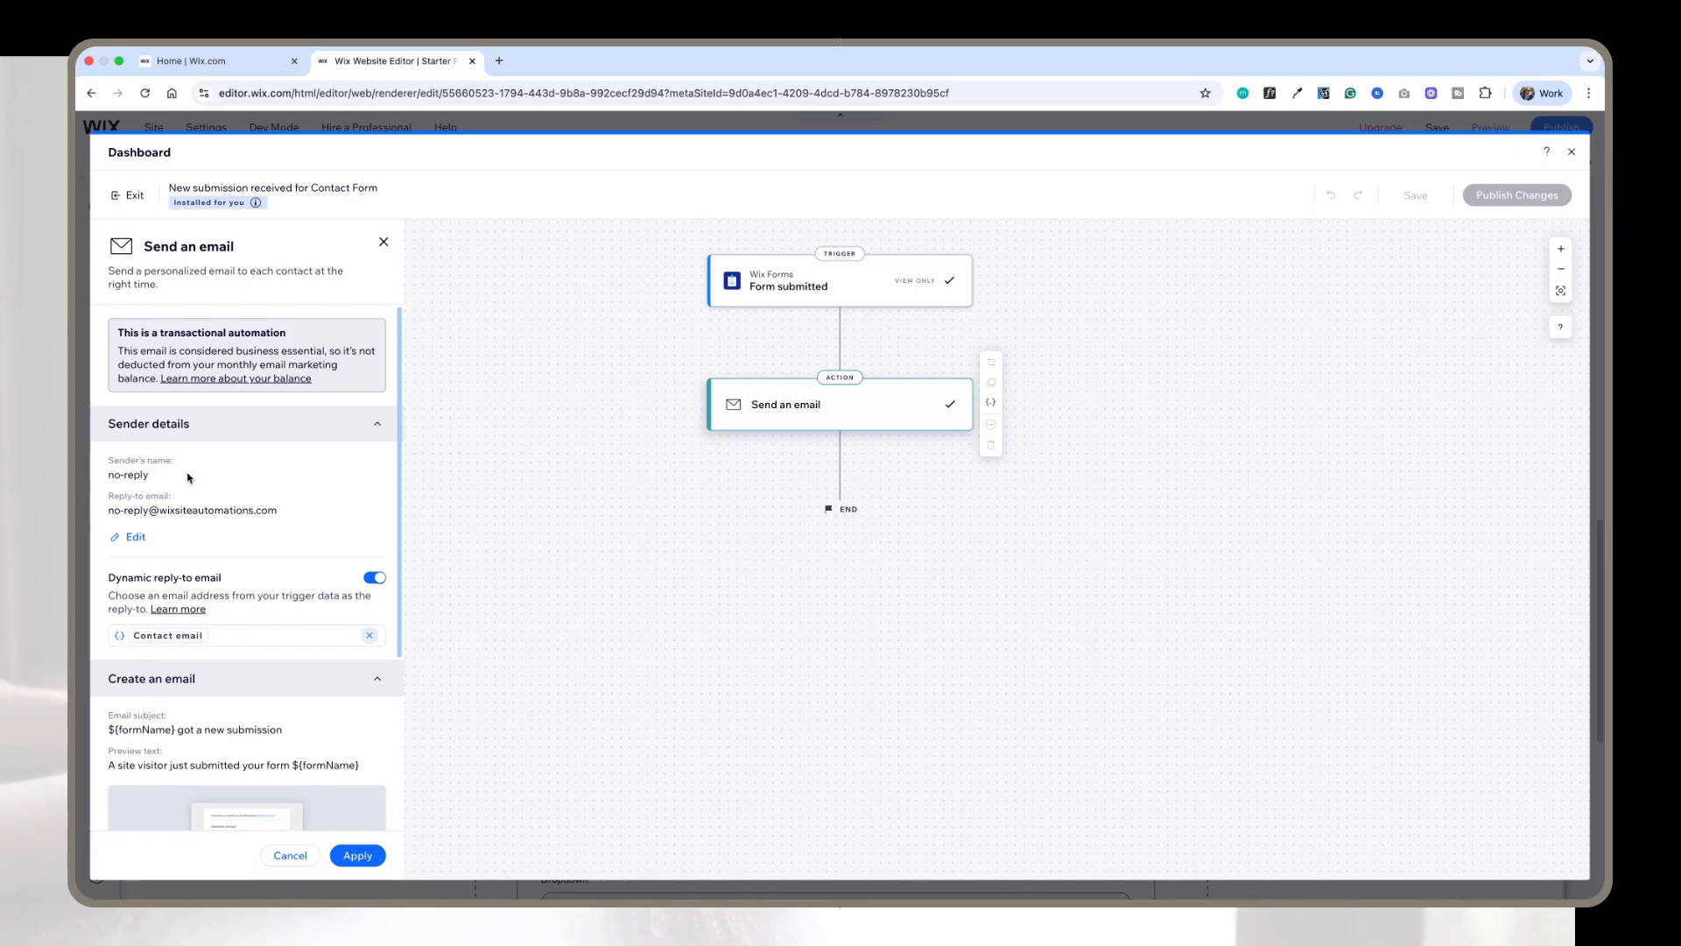
pyautogui.scroll(-1, 254, 491)
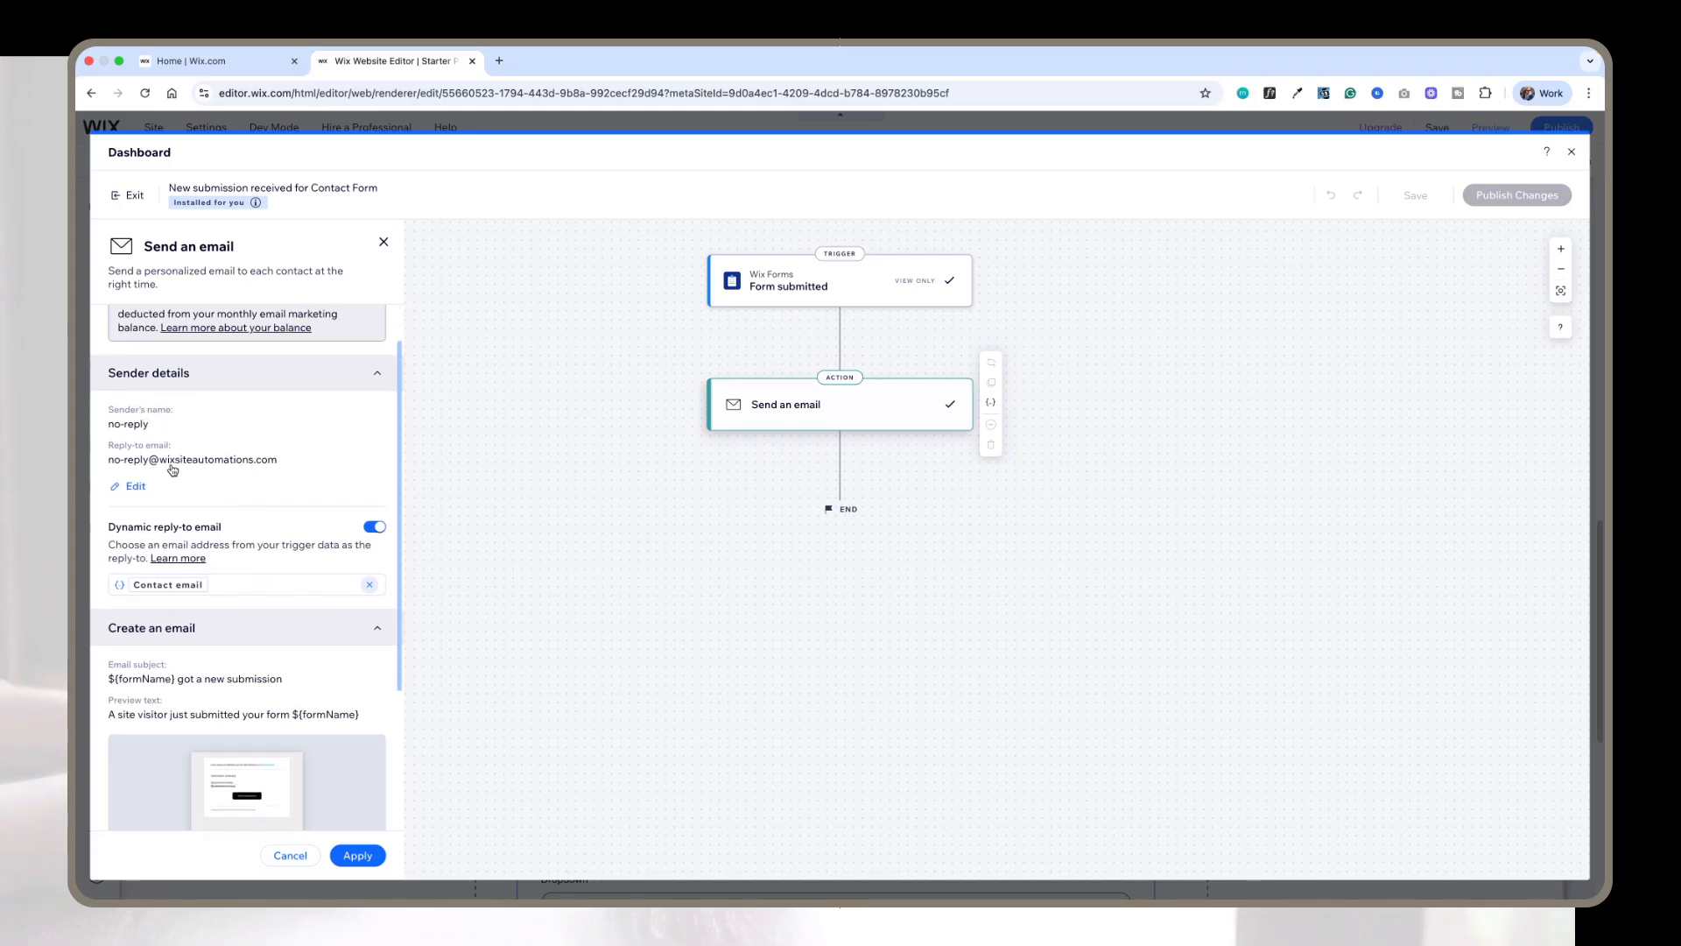
pyautogui.scroll(-1, 272, 457)
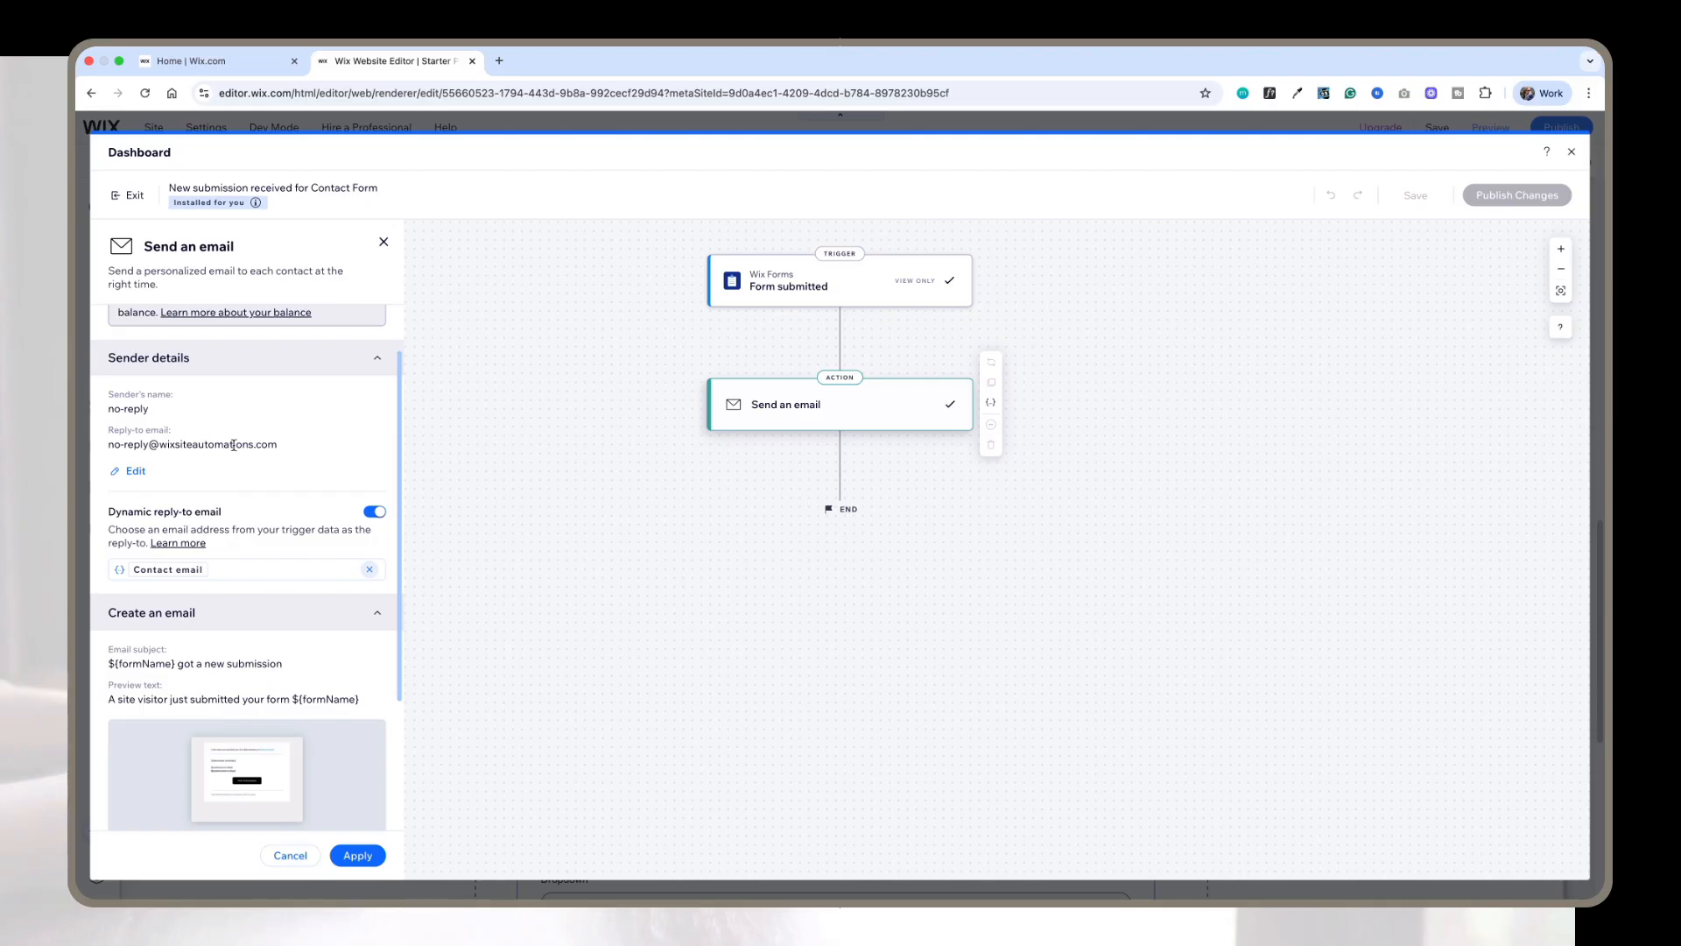
pyautogui.scroll(-4, 236, 444)
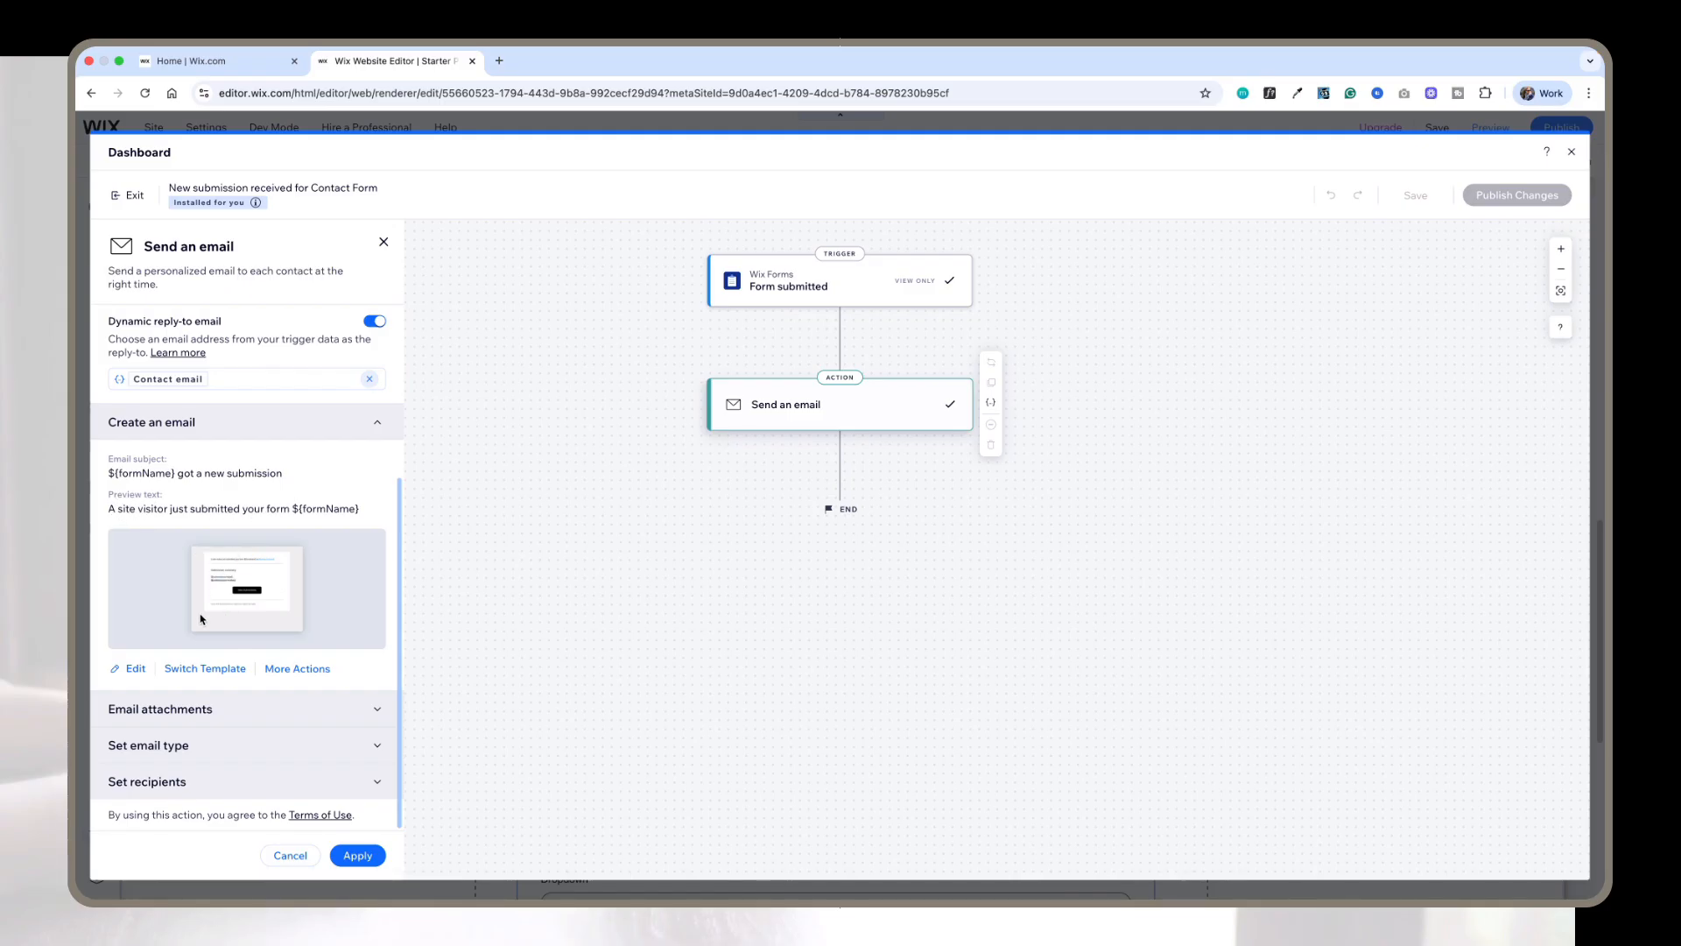
pyautogui.click(236, 782)
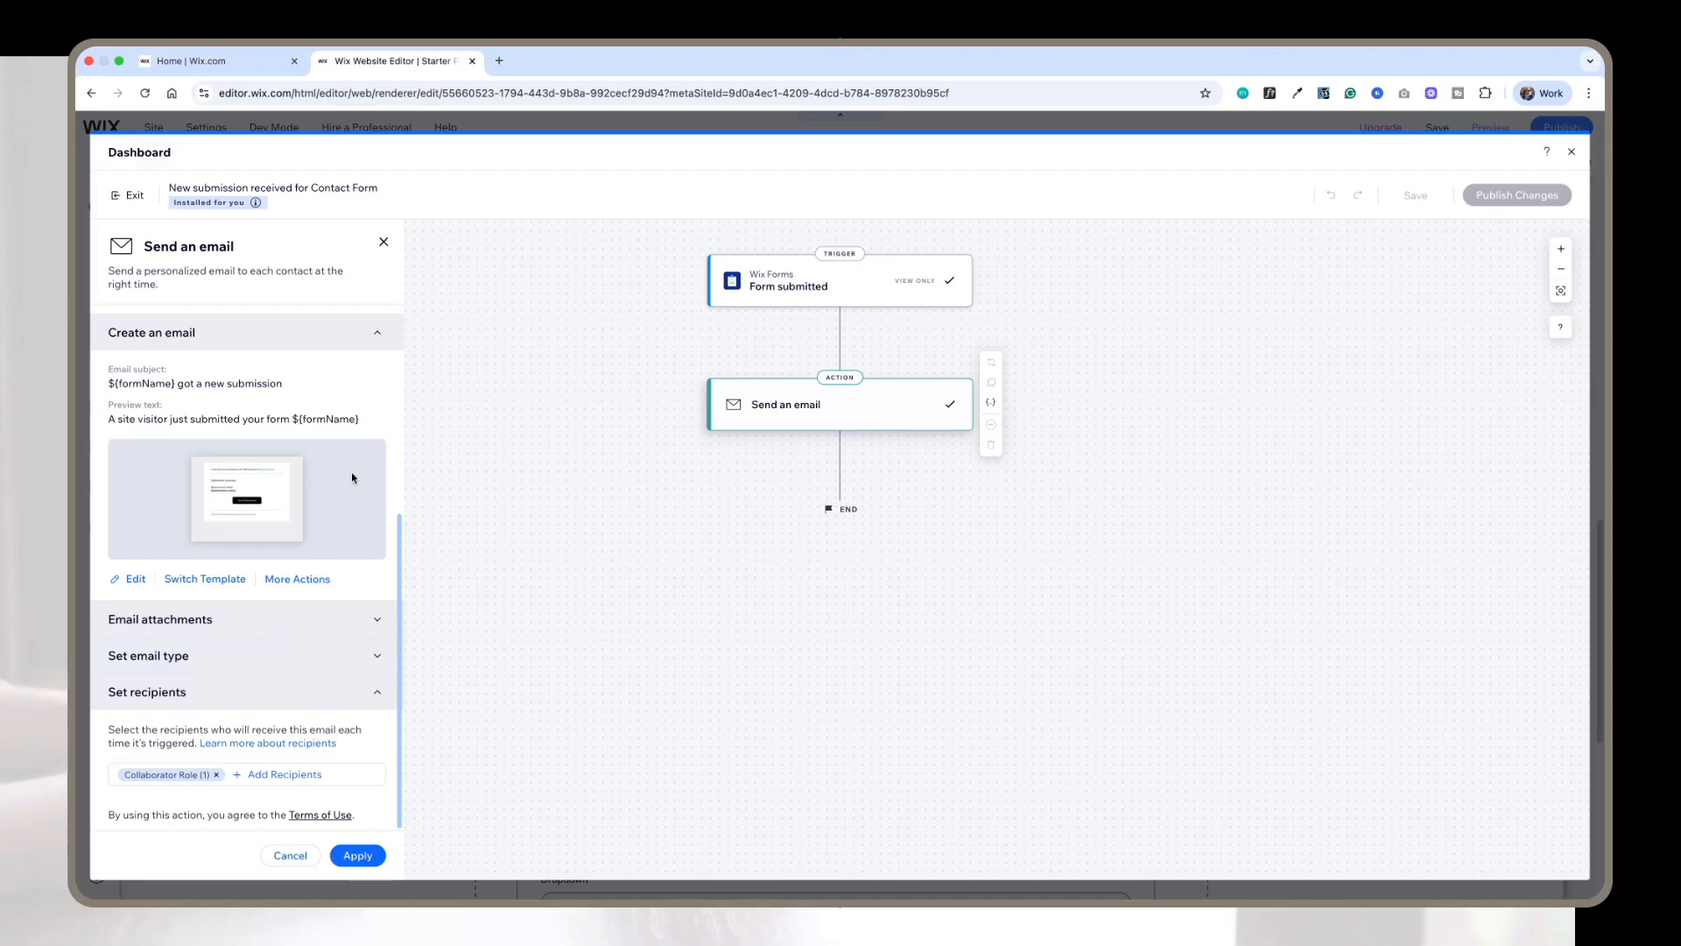
pyautogui.scroll(5, 260, 357)
pyautogui.scroll(-3, 266, 334)
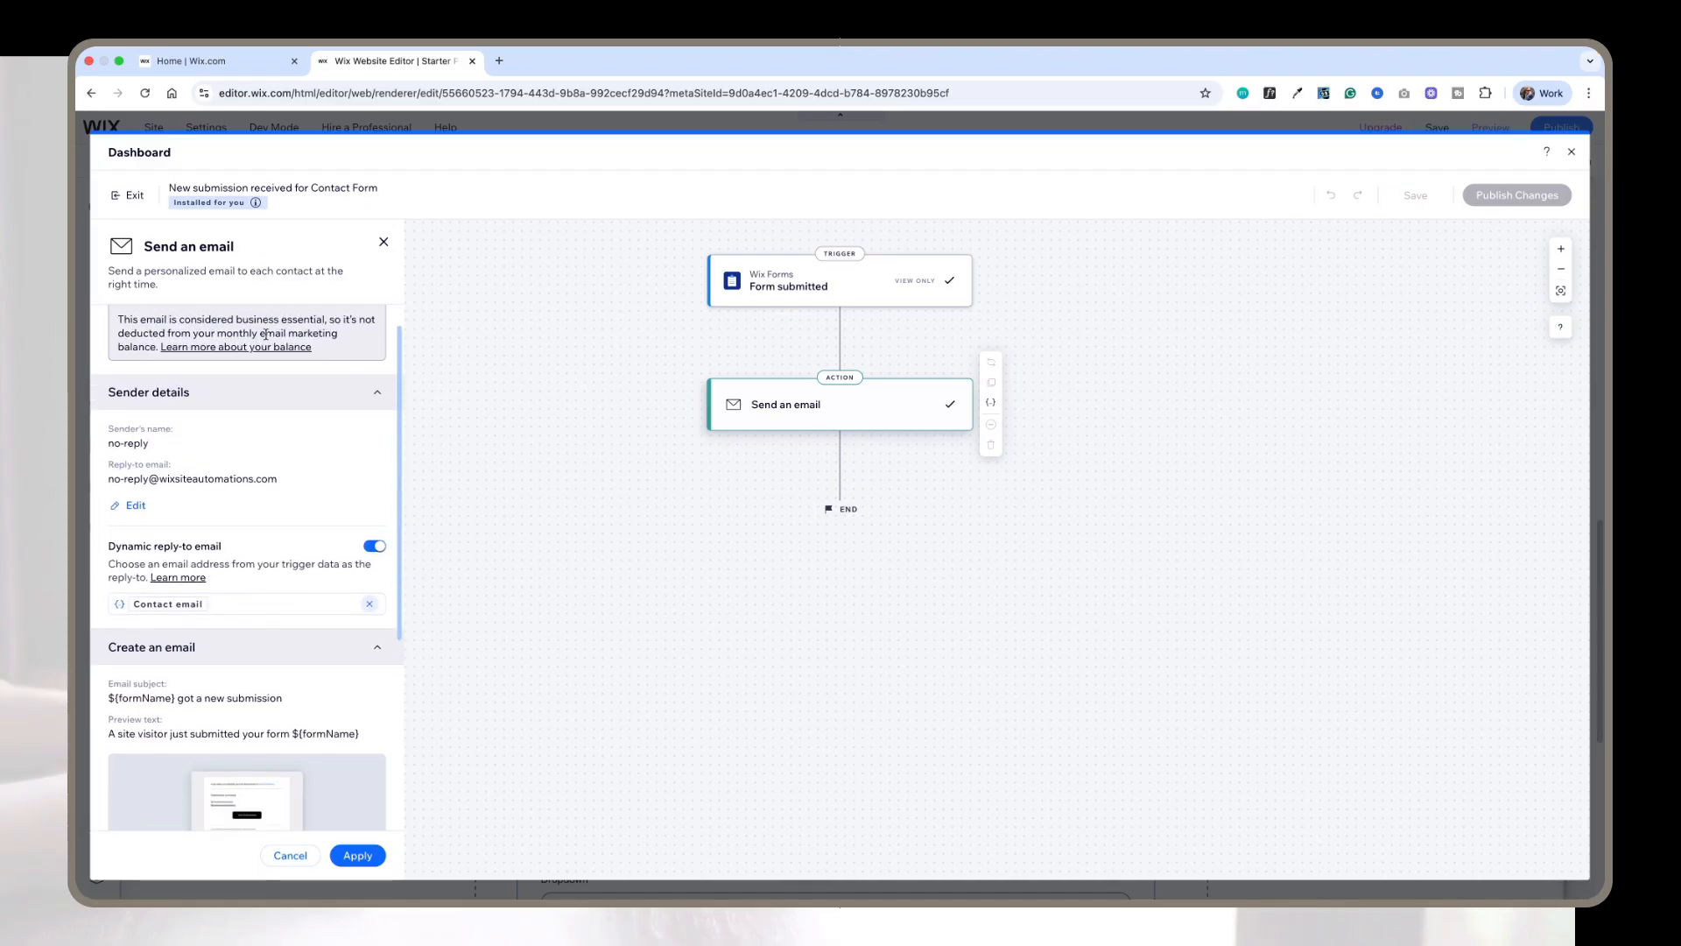
pyautogui.scroll(-1, 265, 334)
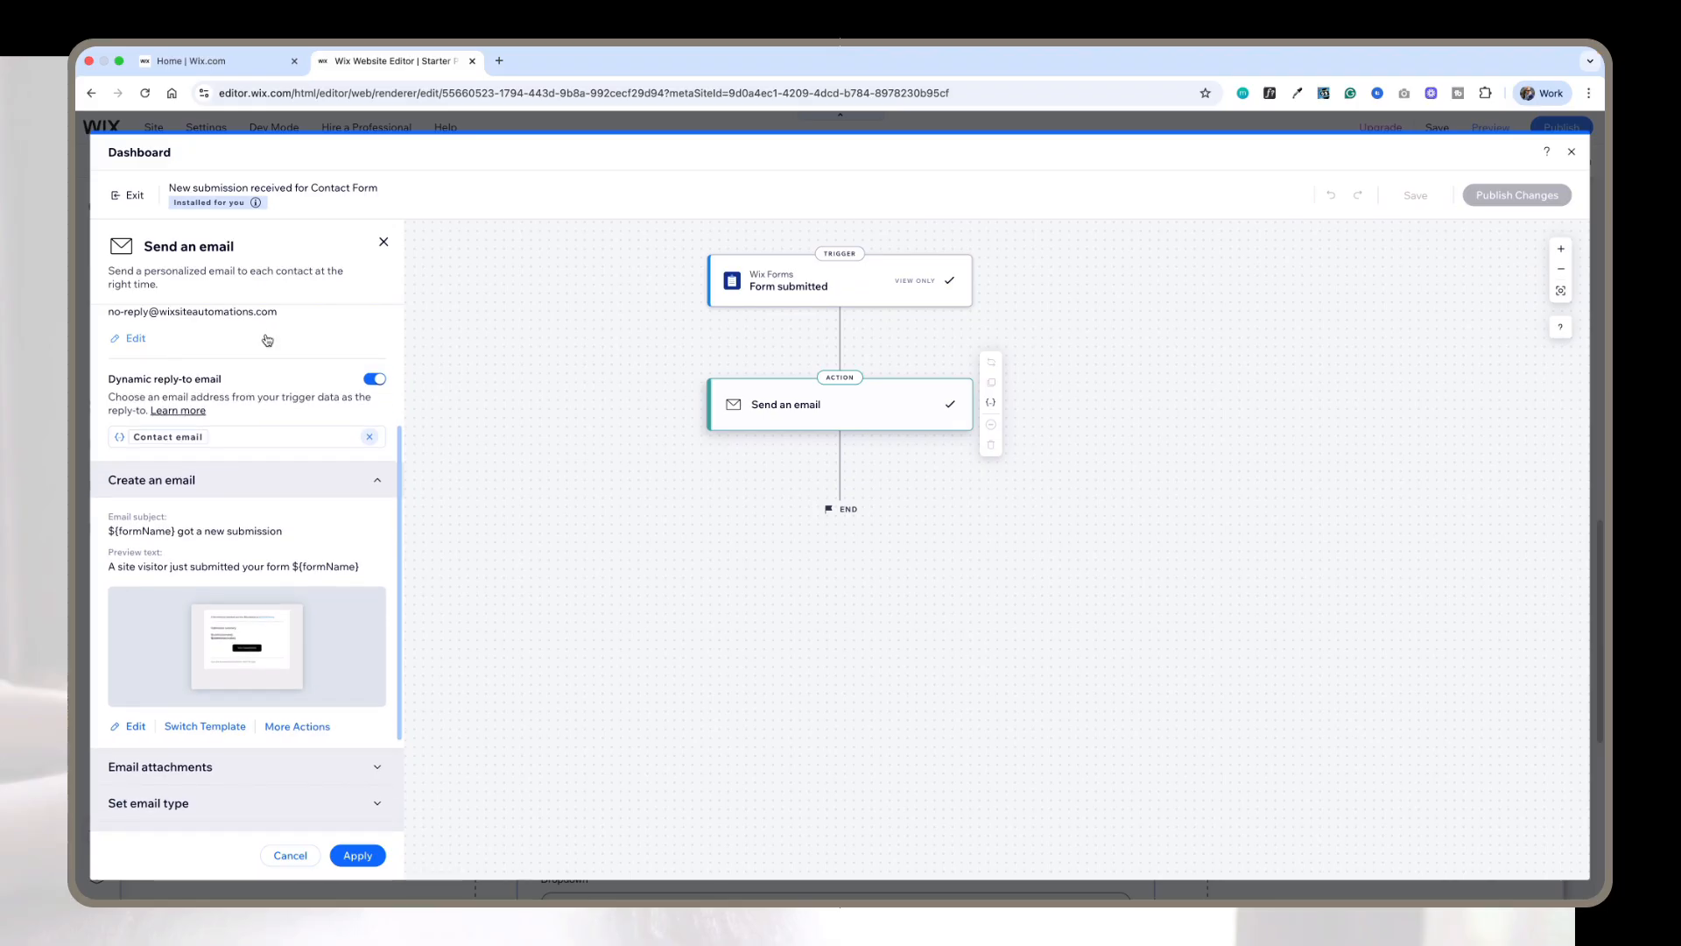
pyautogui.scroll(2, 267, 339)
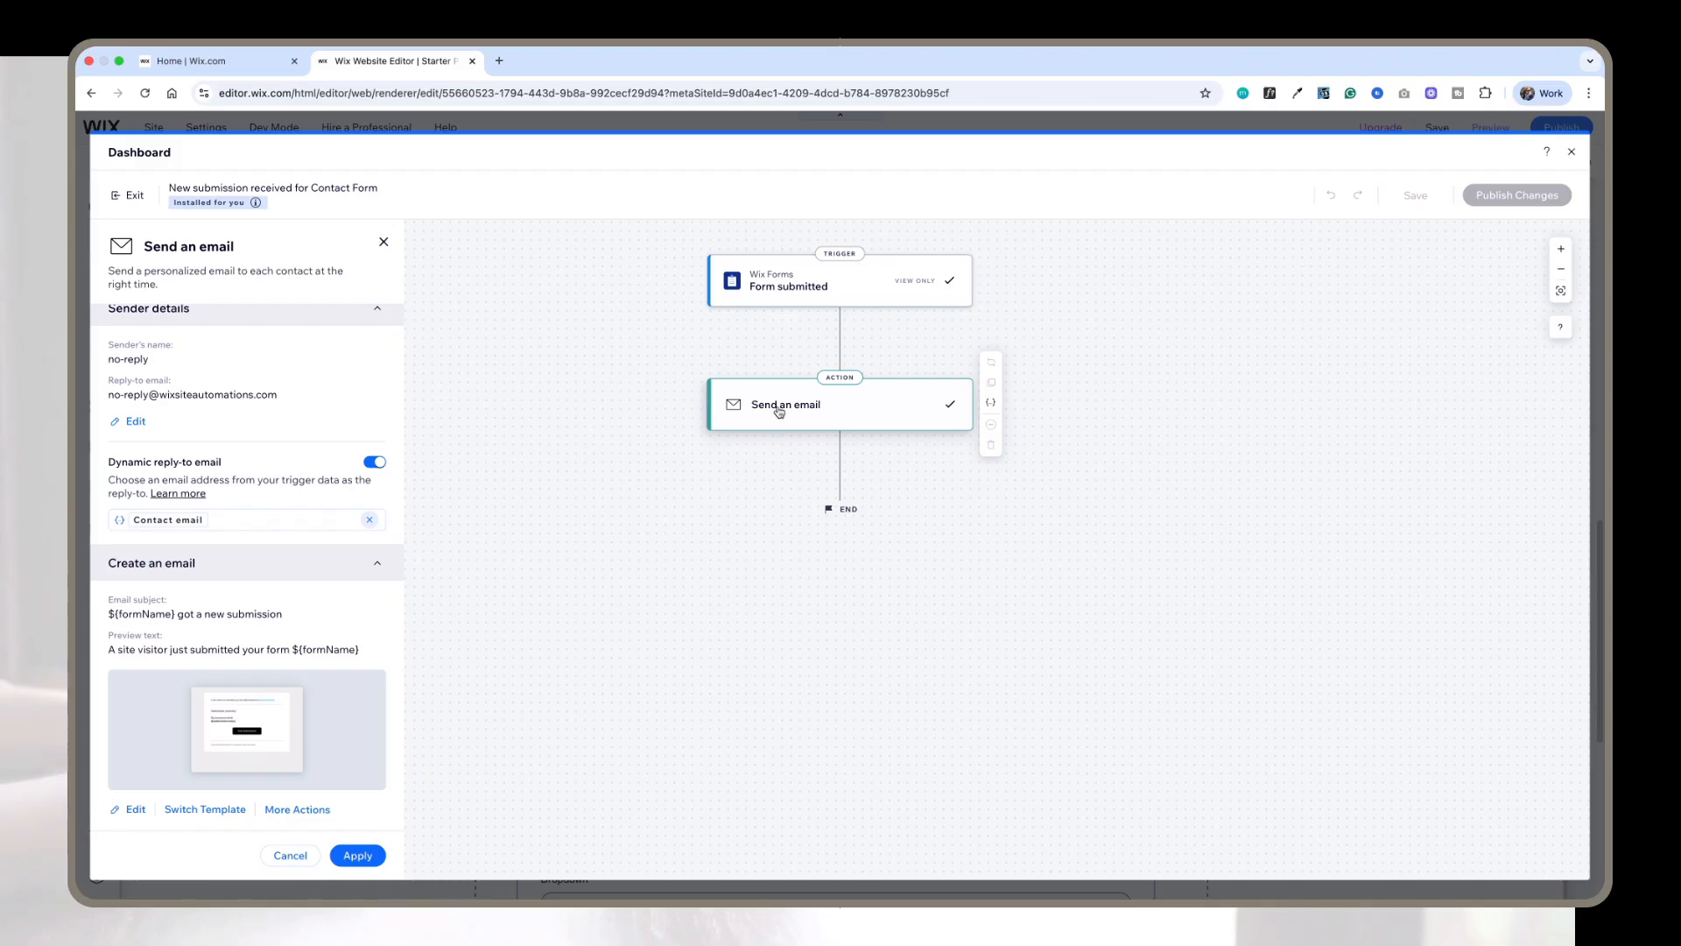
pyautogui.click(1572, 152)
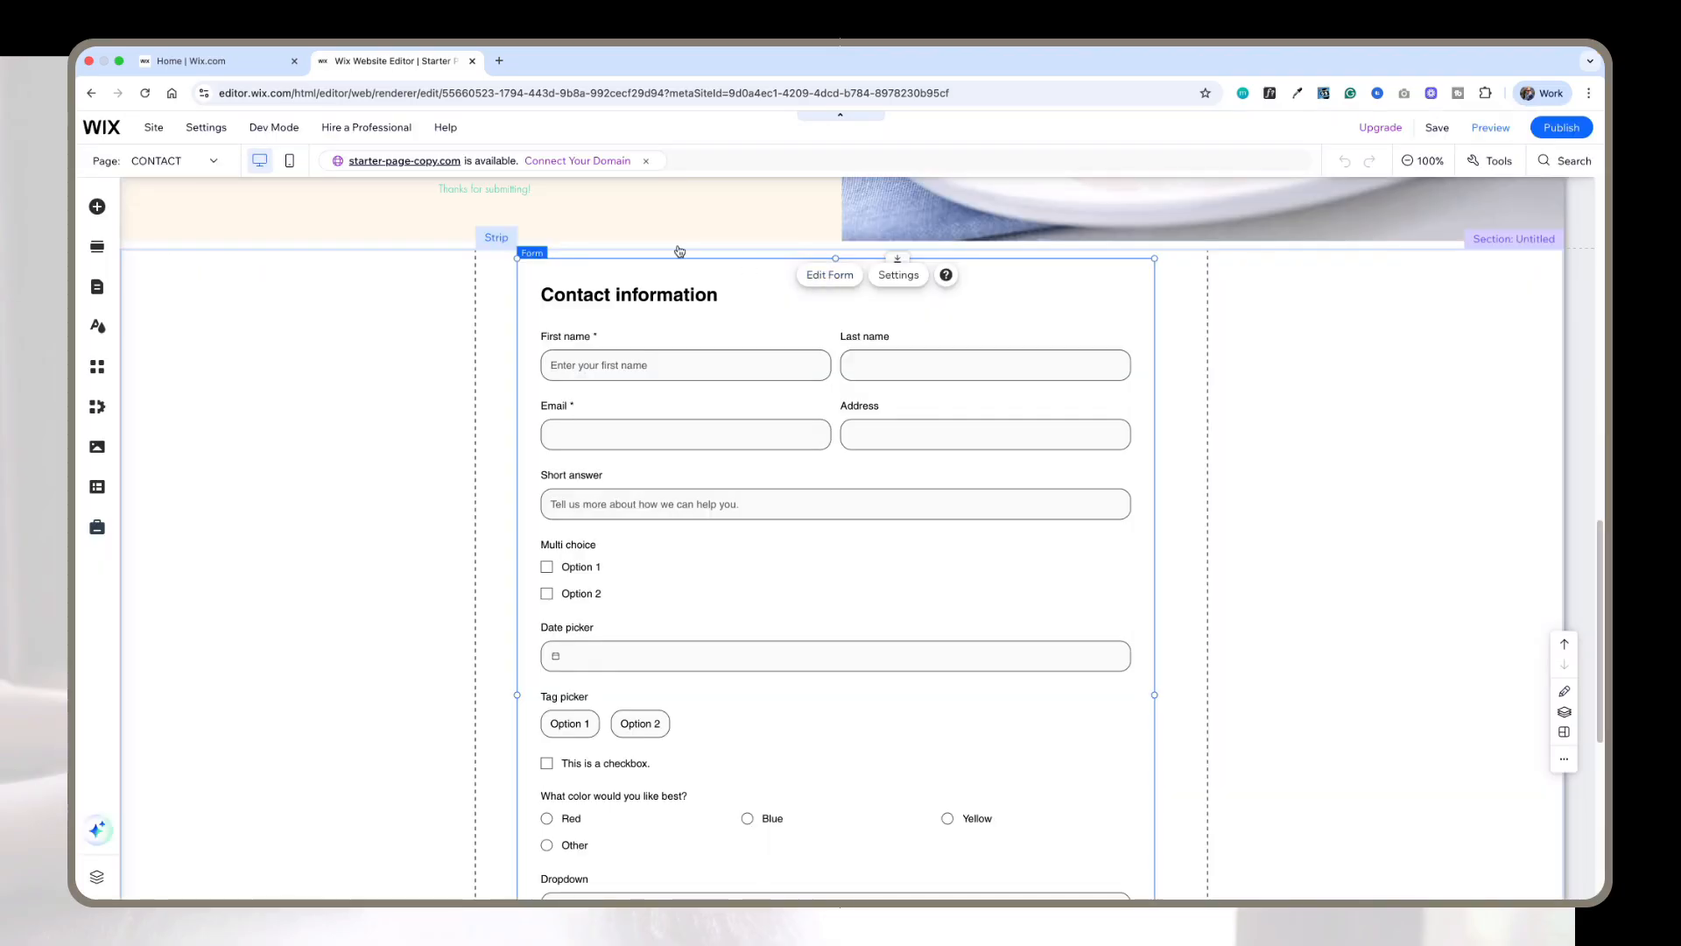
# Step: Switch to the site dashboard tab and open Forms & Submissions under Customers & Leads
pyautogui.click(225, 80)
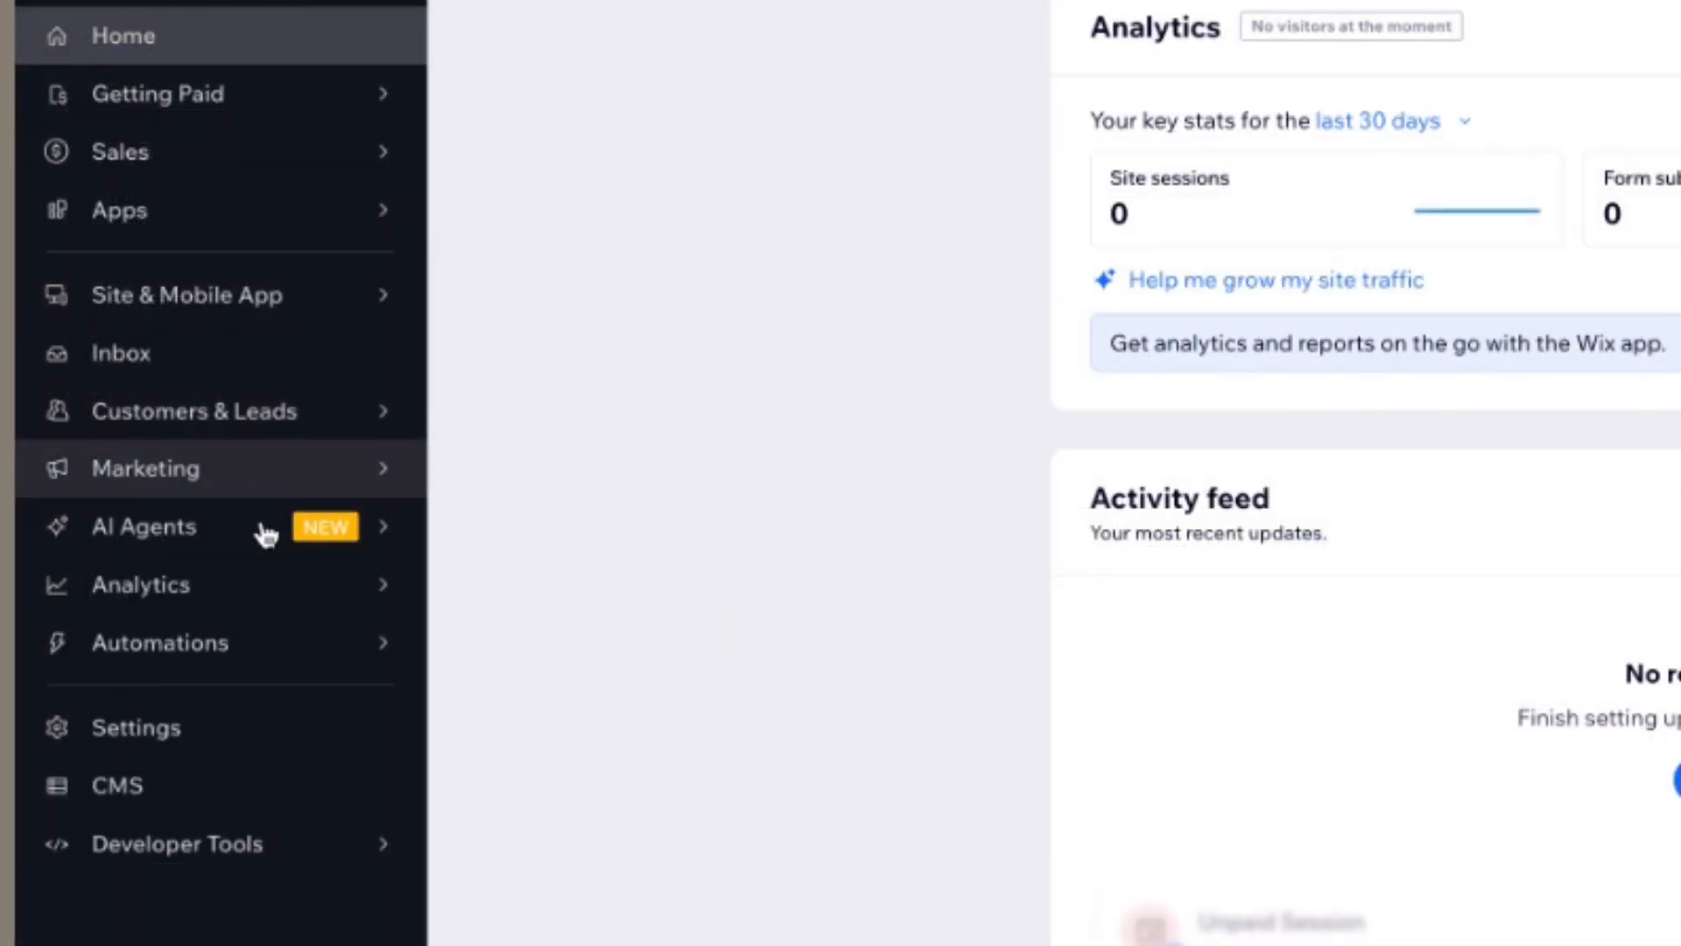
pyautogui.moveTo(175, 523)
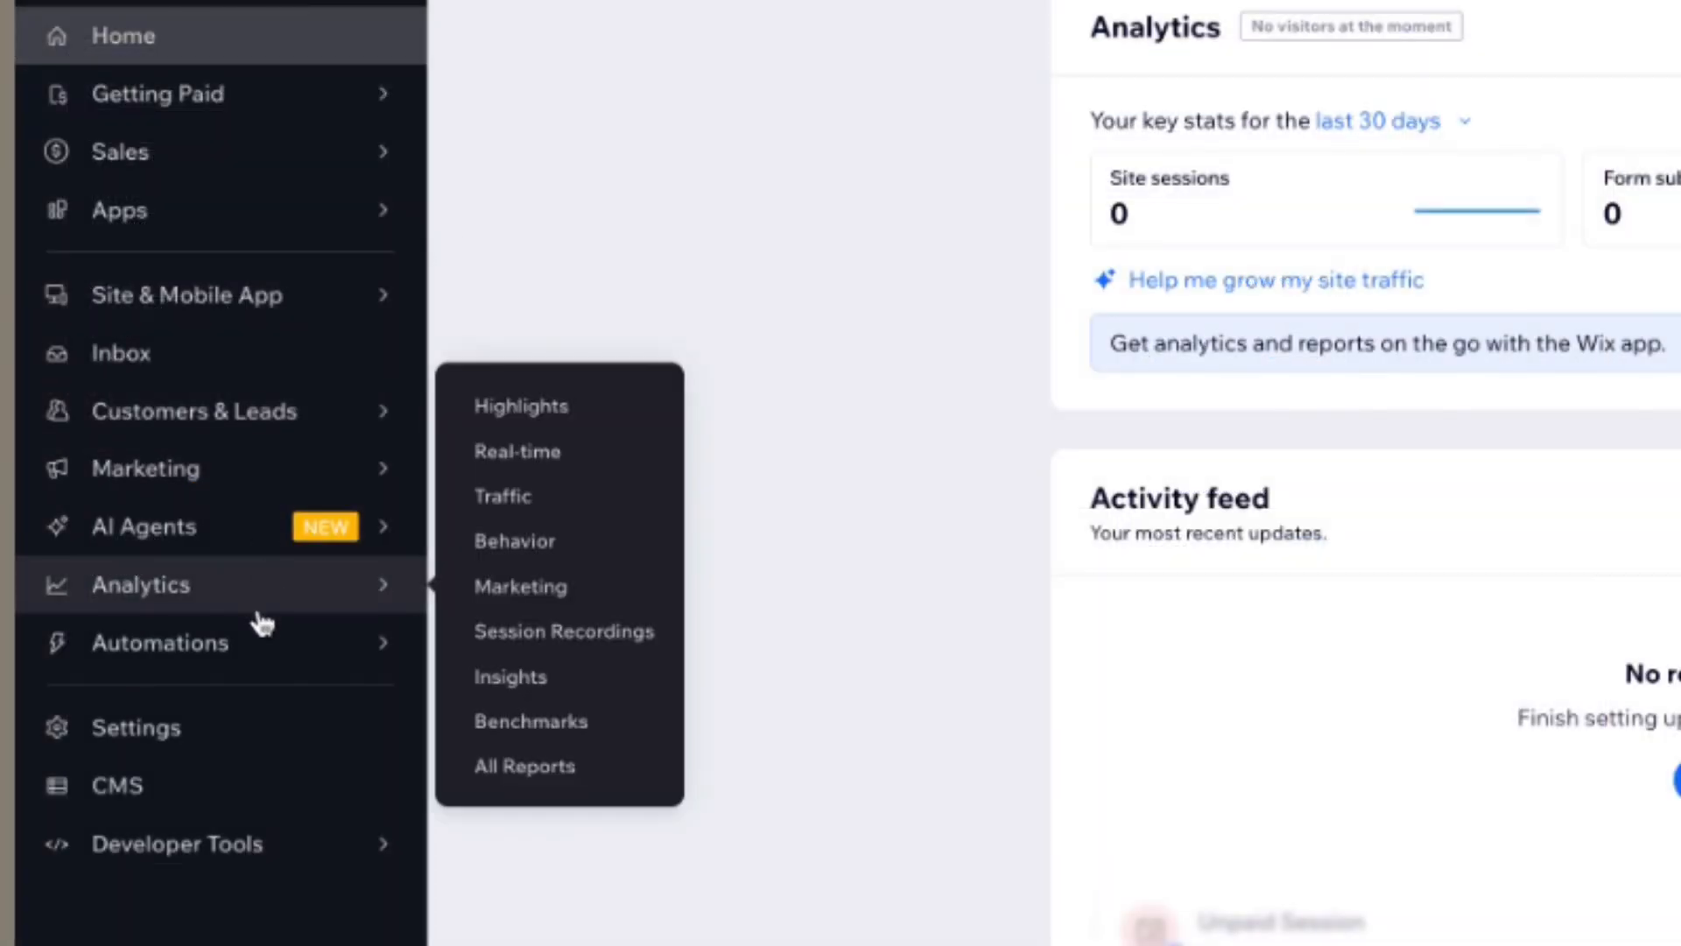
pyautogui.moveTo(262, 632)
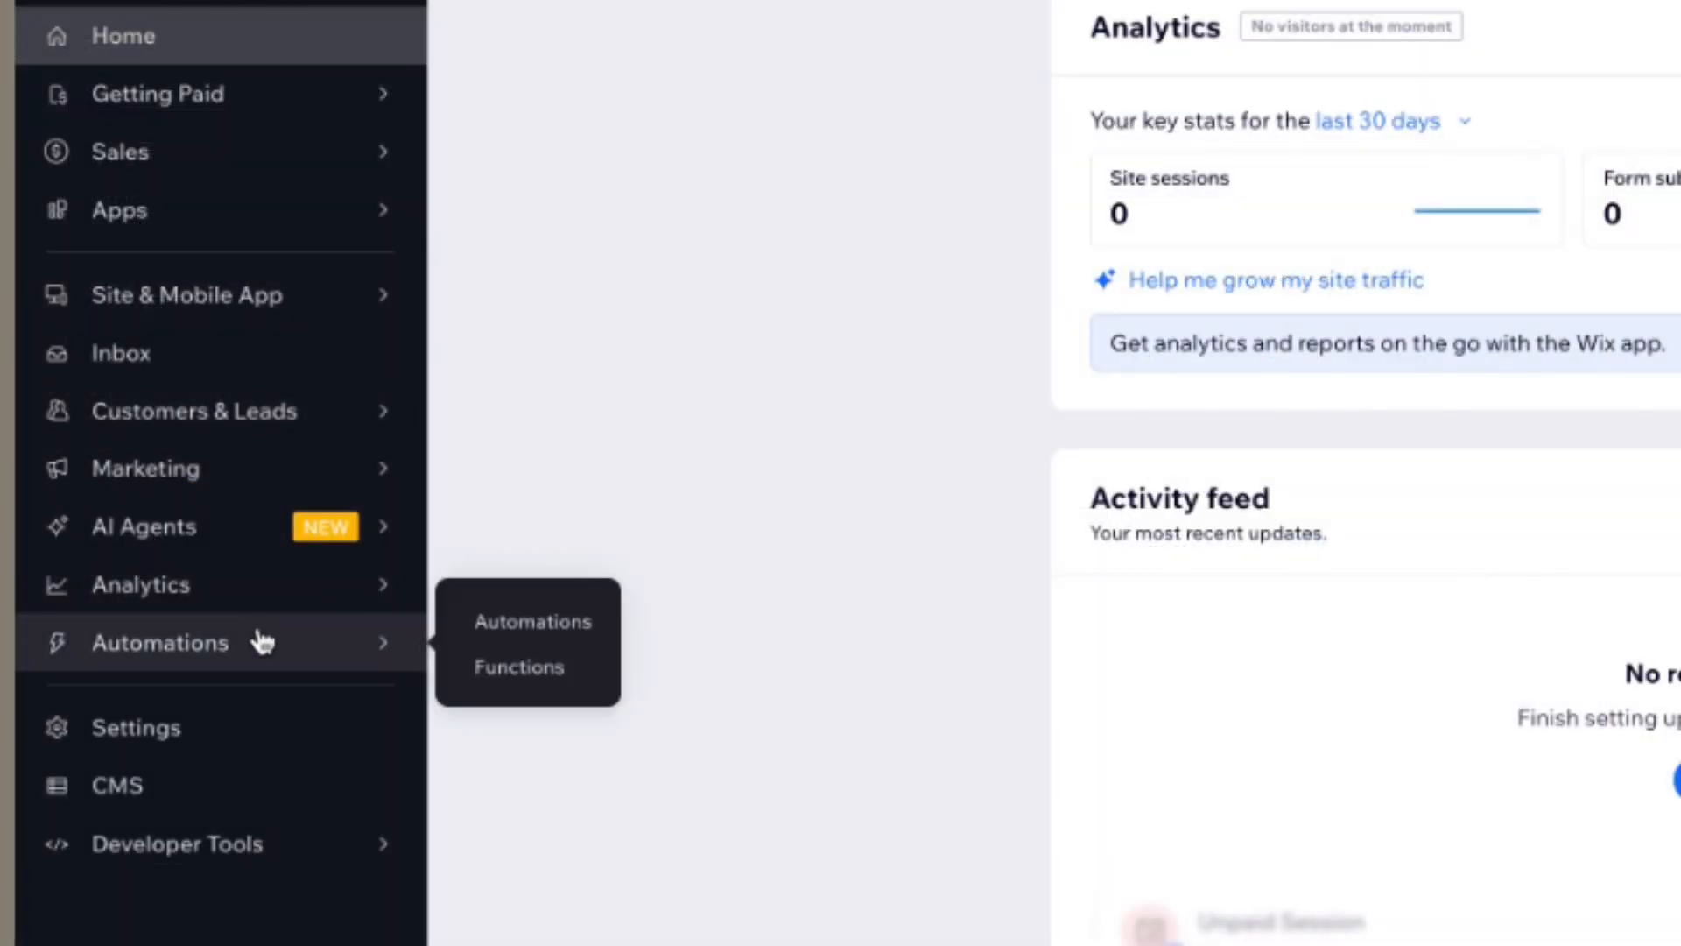
pyautogui.moveTo(267, 418)
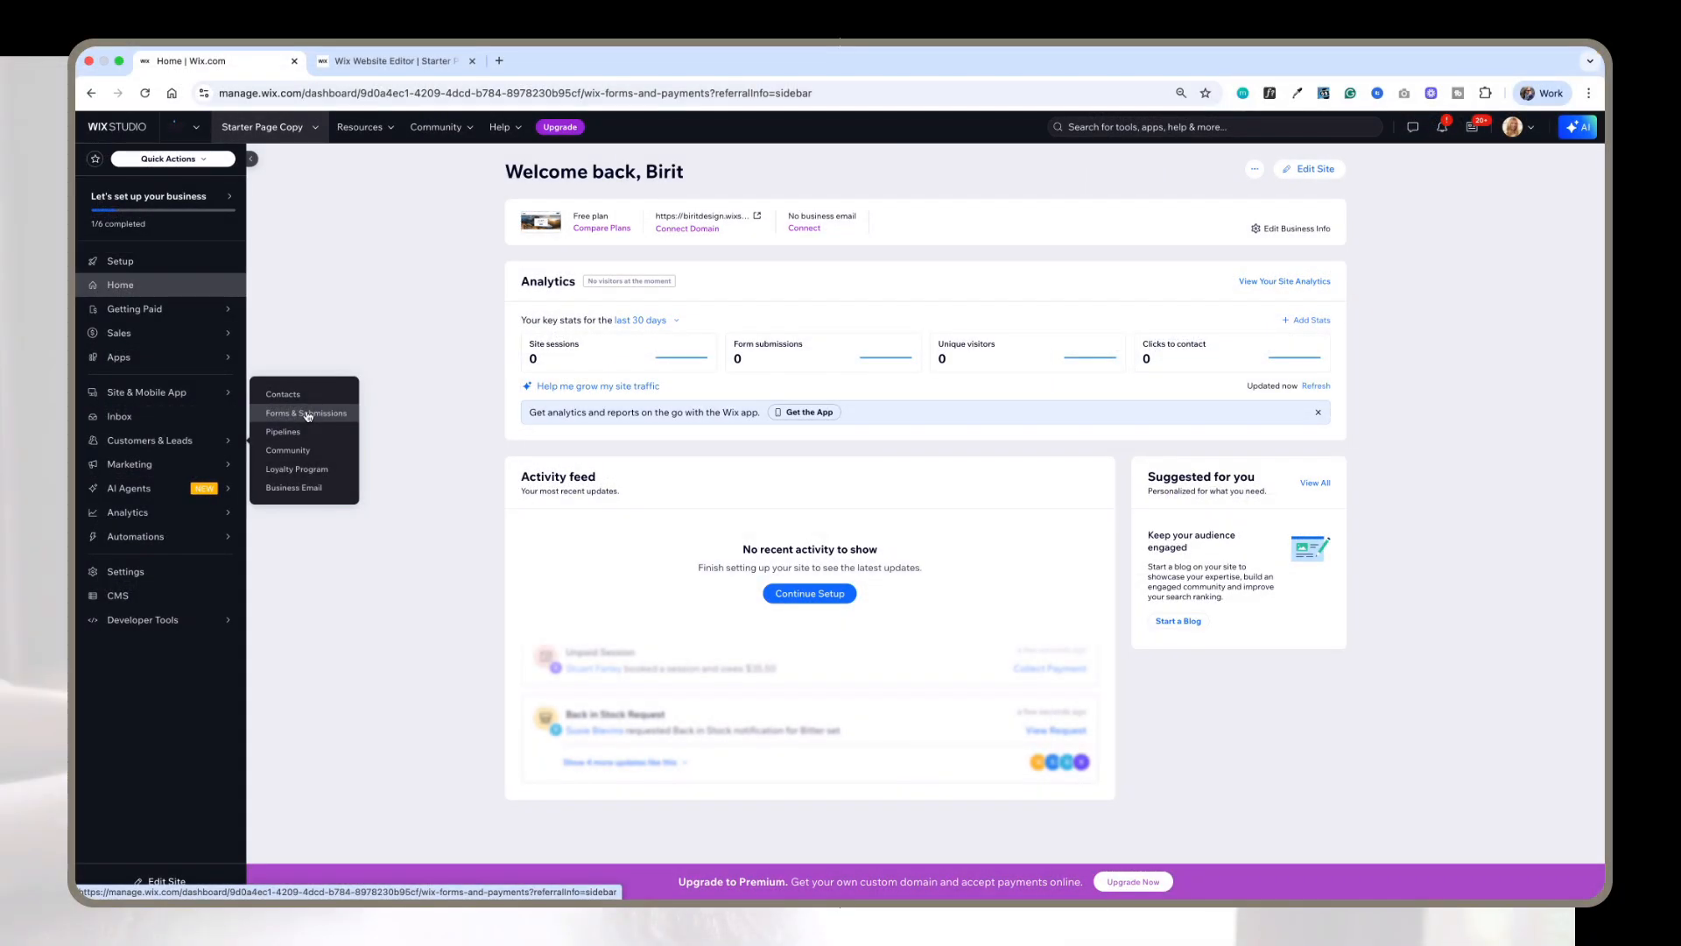
pyautogui.click(576, 346)
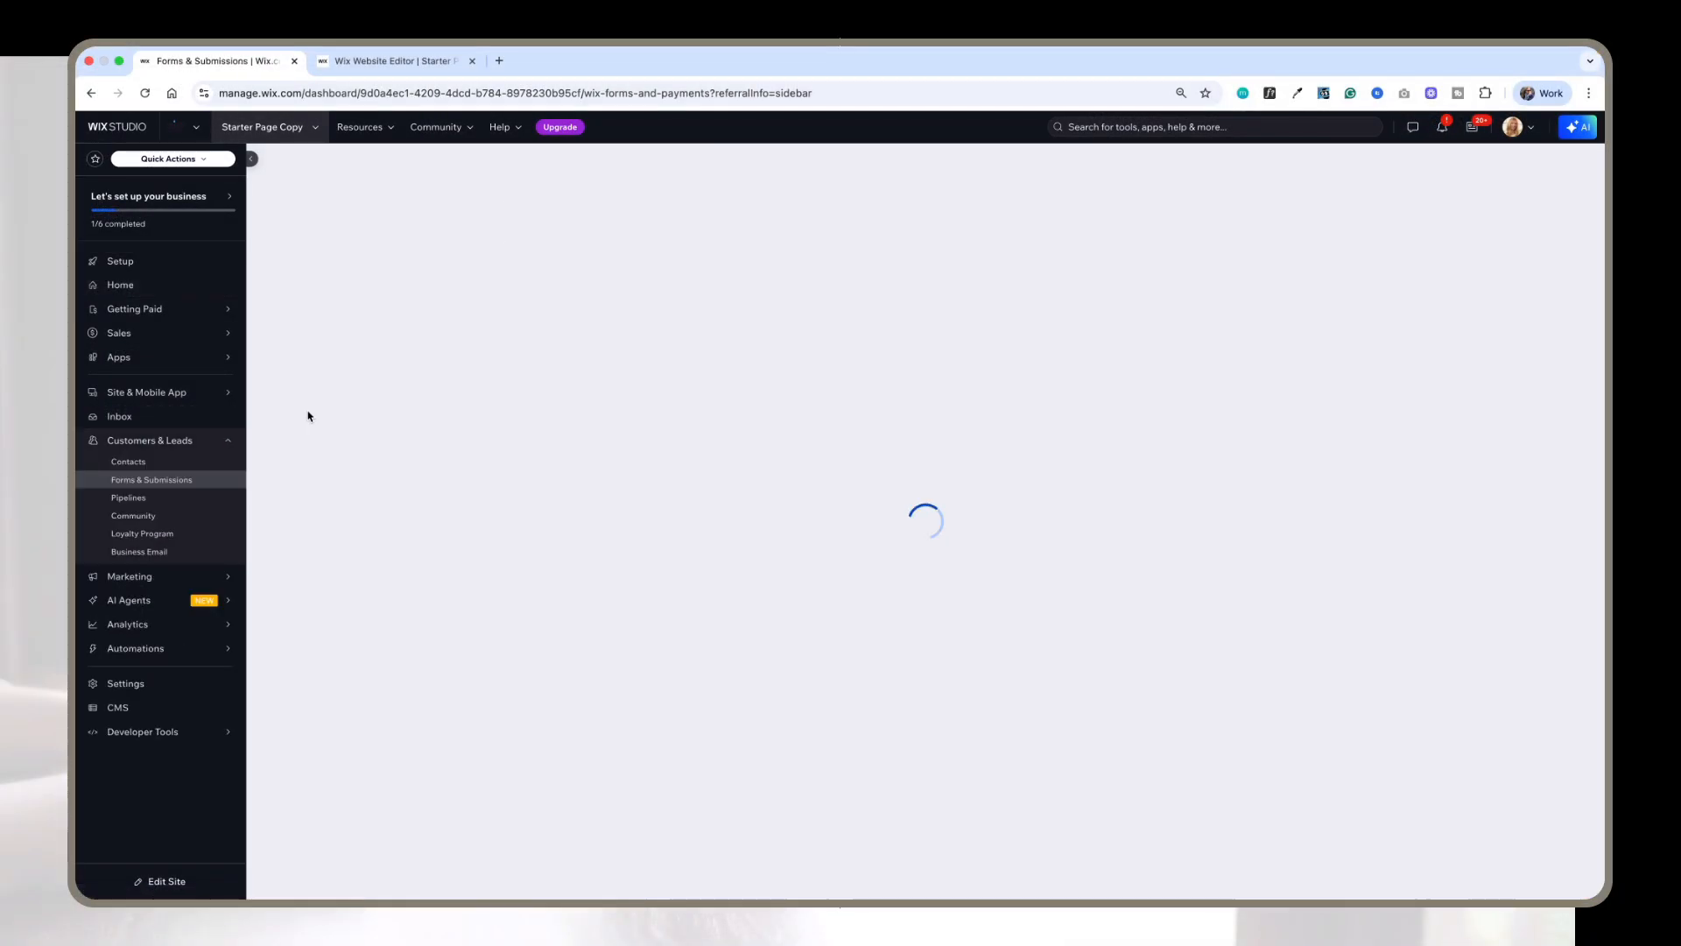
# Step: View the Contact Form's submissions, then return to the forms list
pyautogui.click(1317, 441)
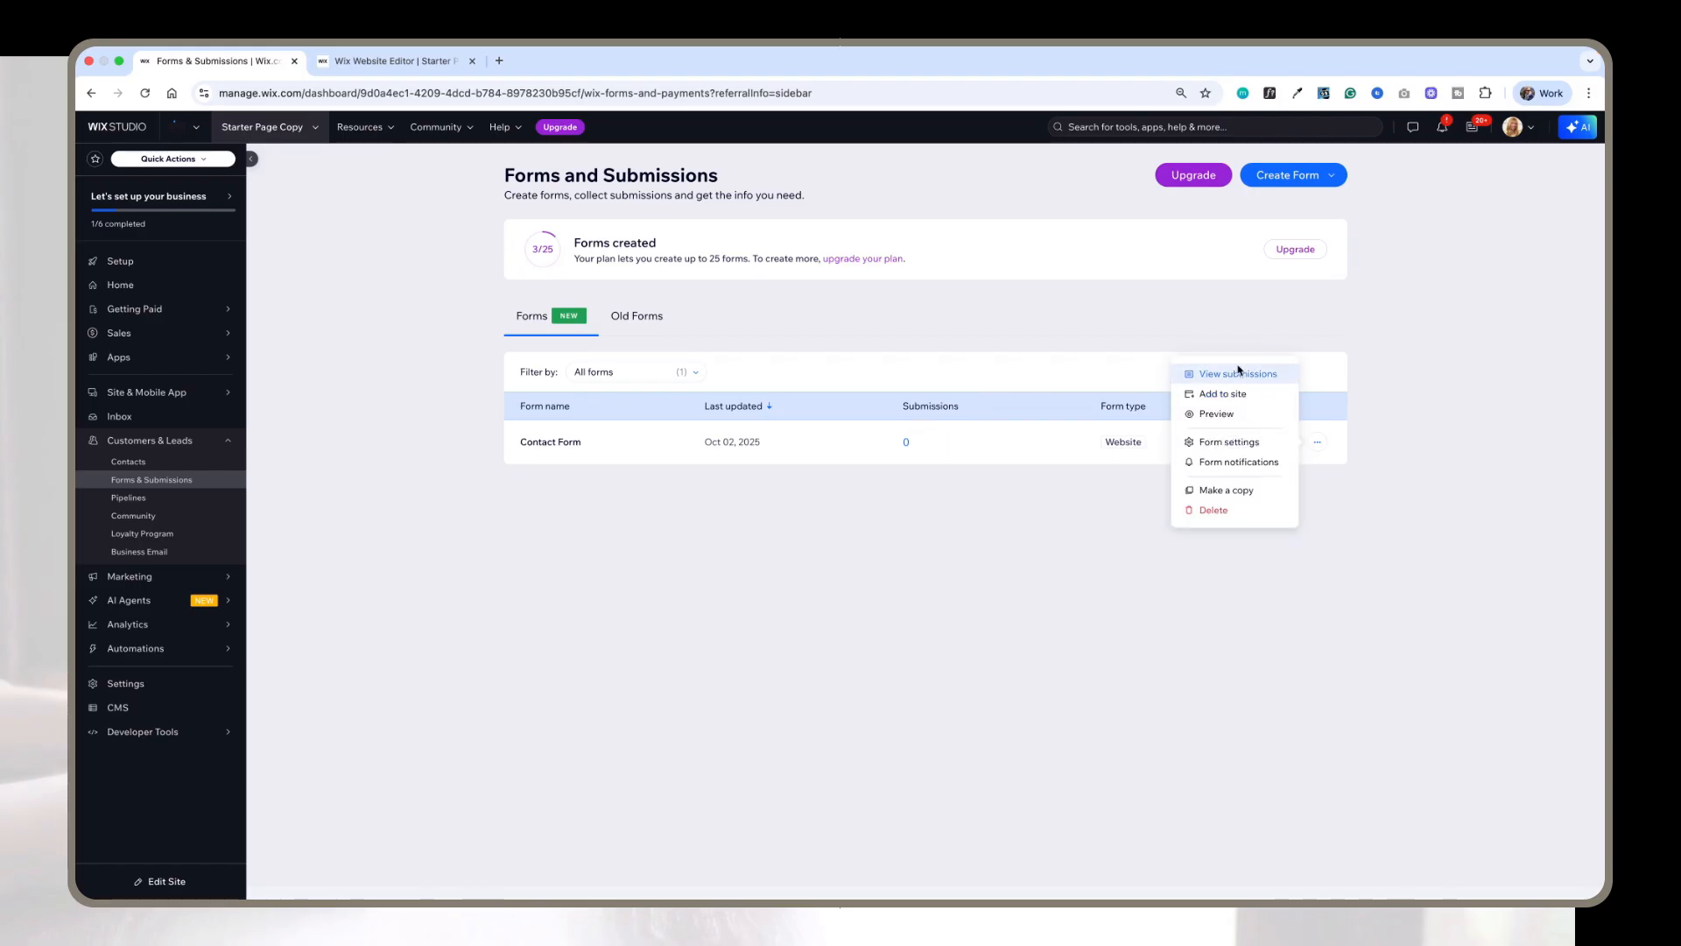
pyautogui.click(1238, 377)
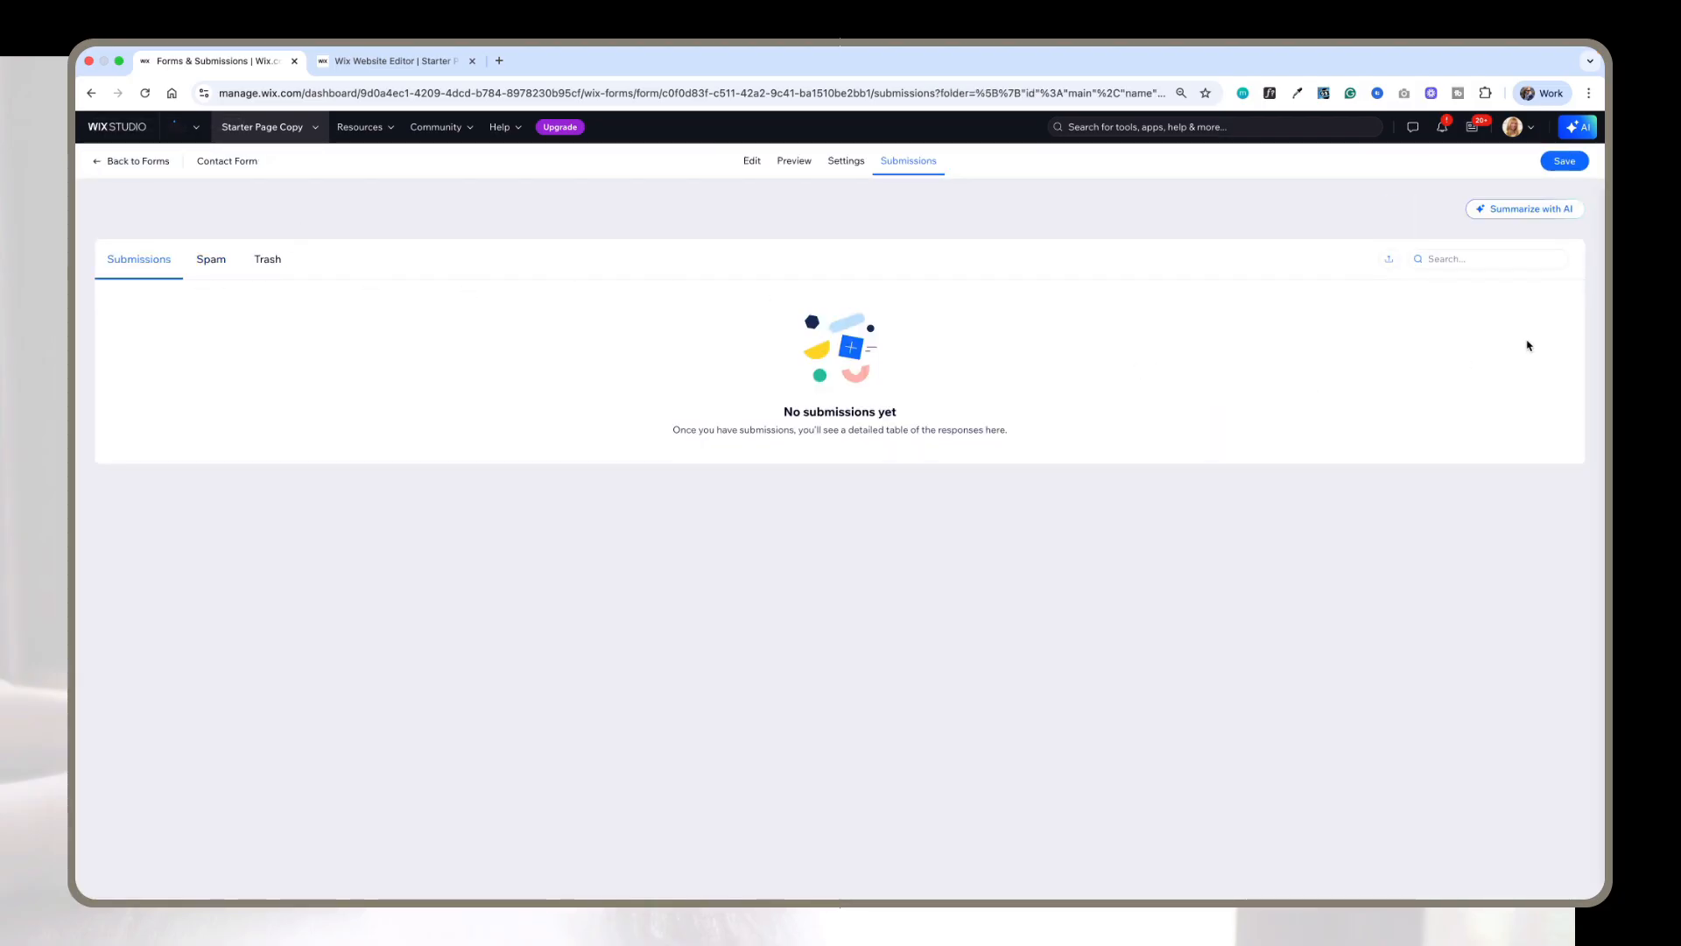
pyautogui.click(123, 165)
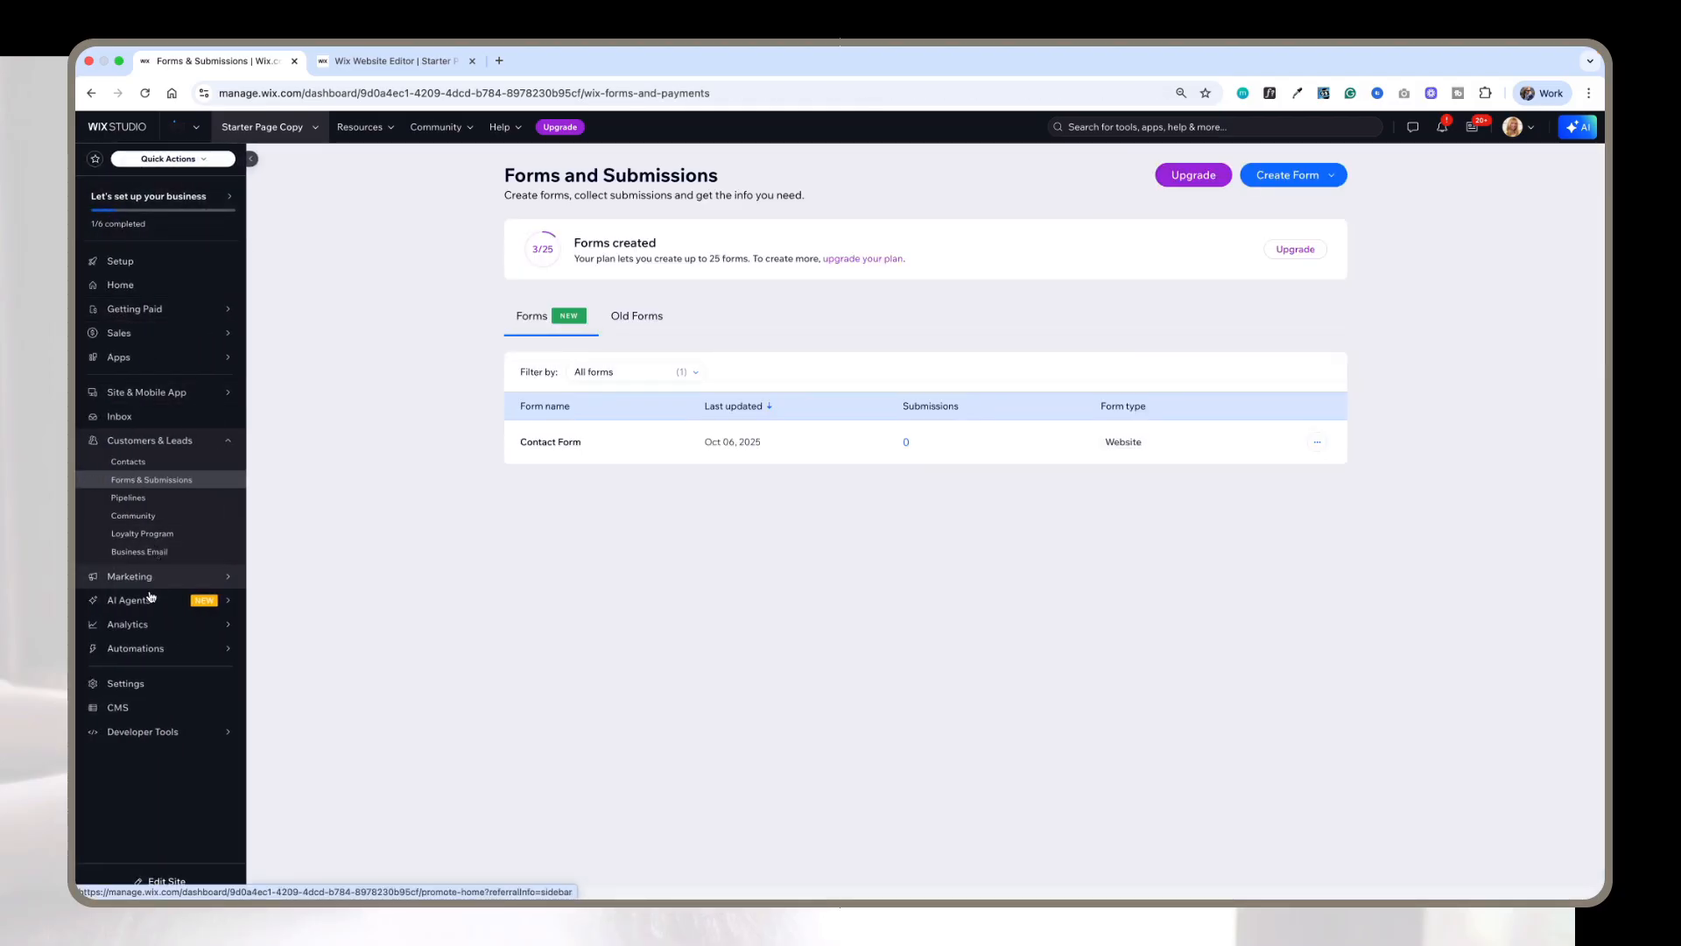
# Step: Open the dashboard's Automations page and view the custom automations list
pyautogui.moveTo(154, 647)
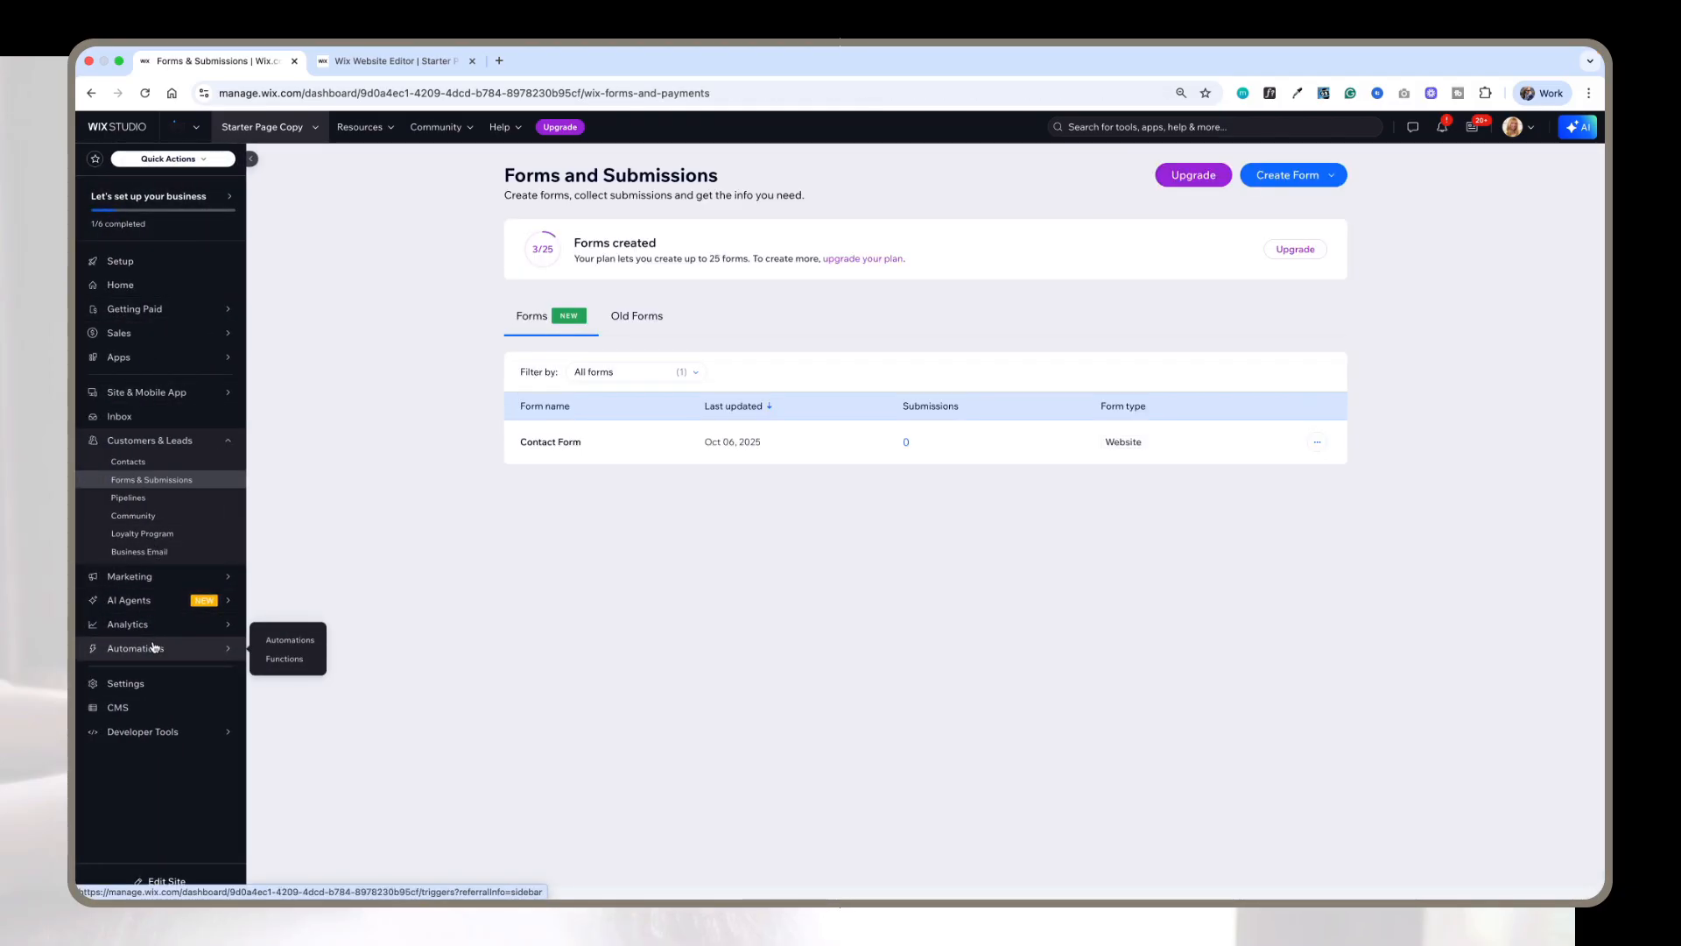
pyautogui.click(276, 641)
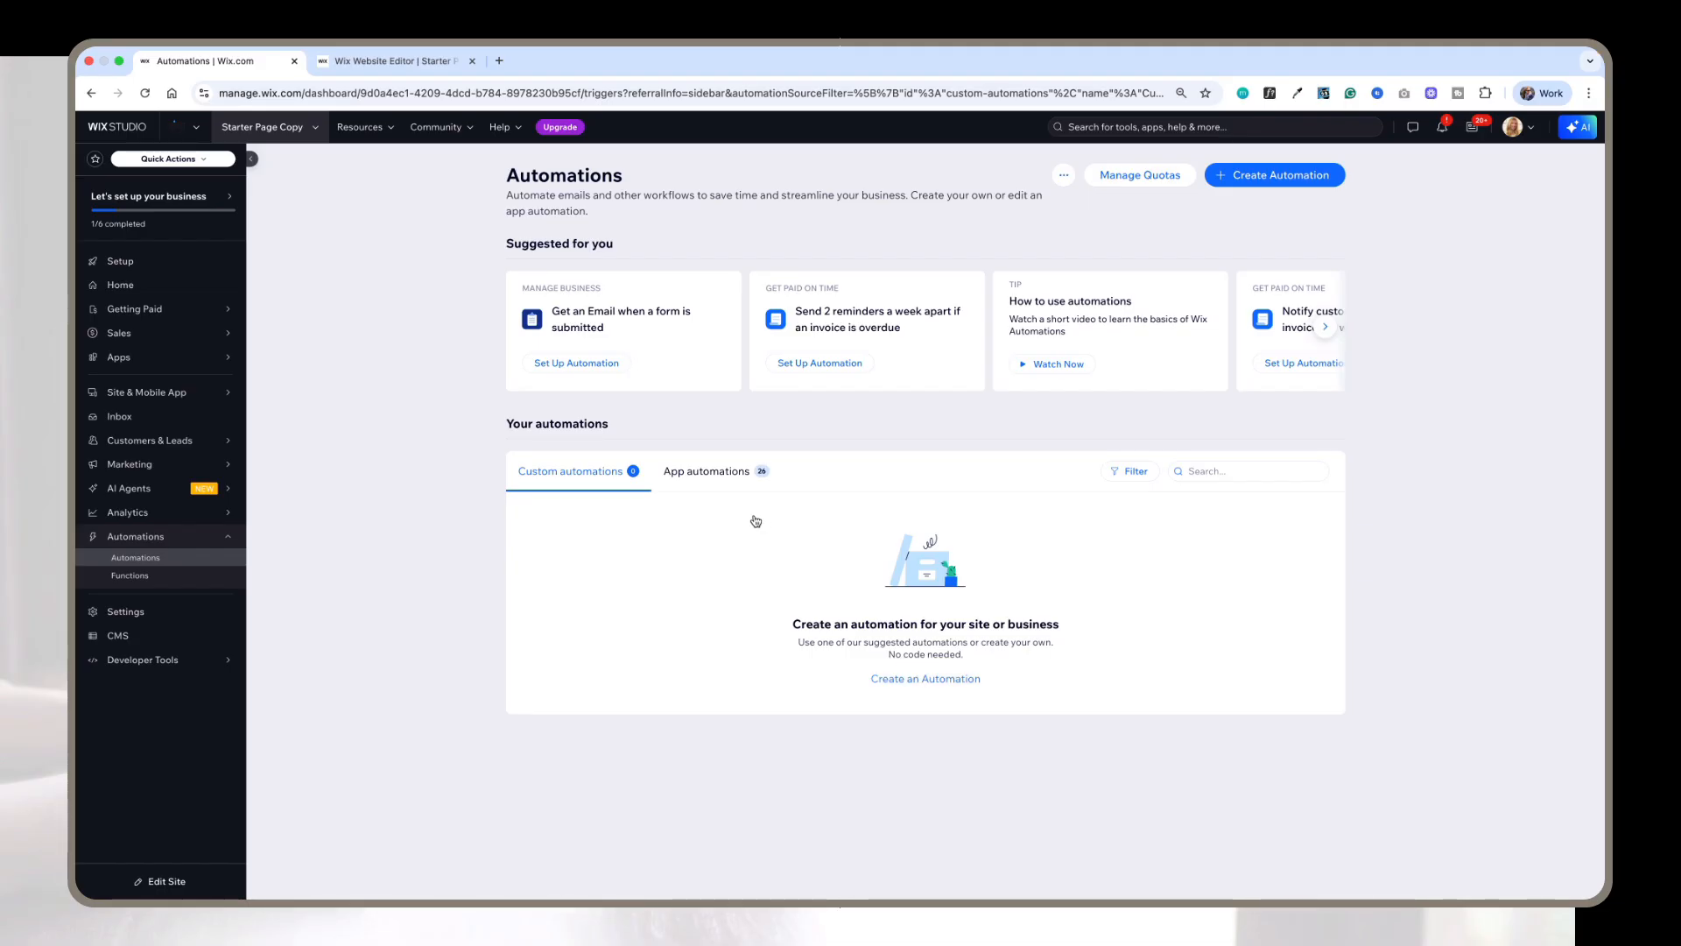
pyautogui.click(713, 477)
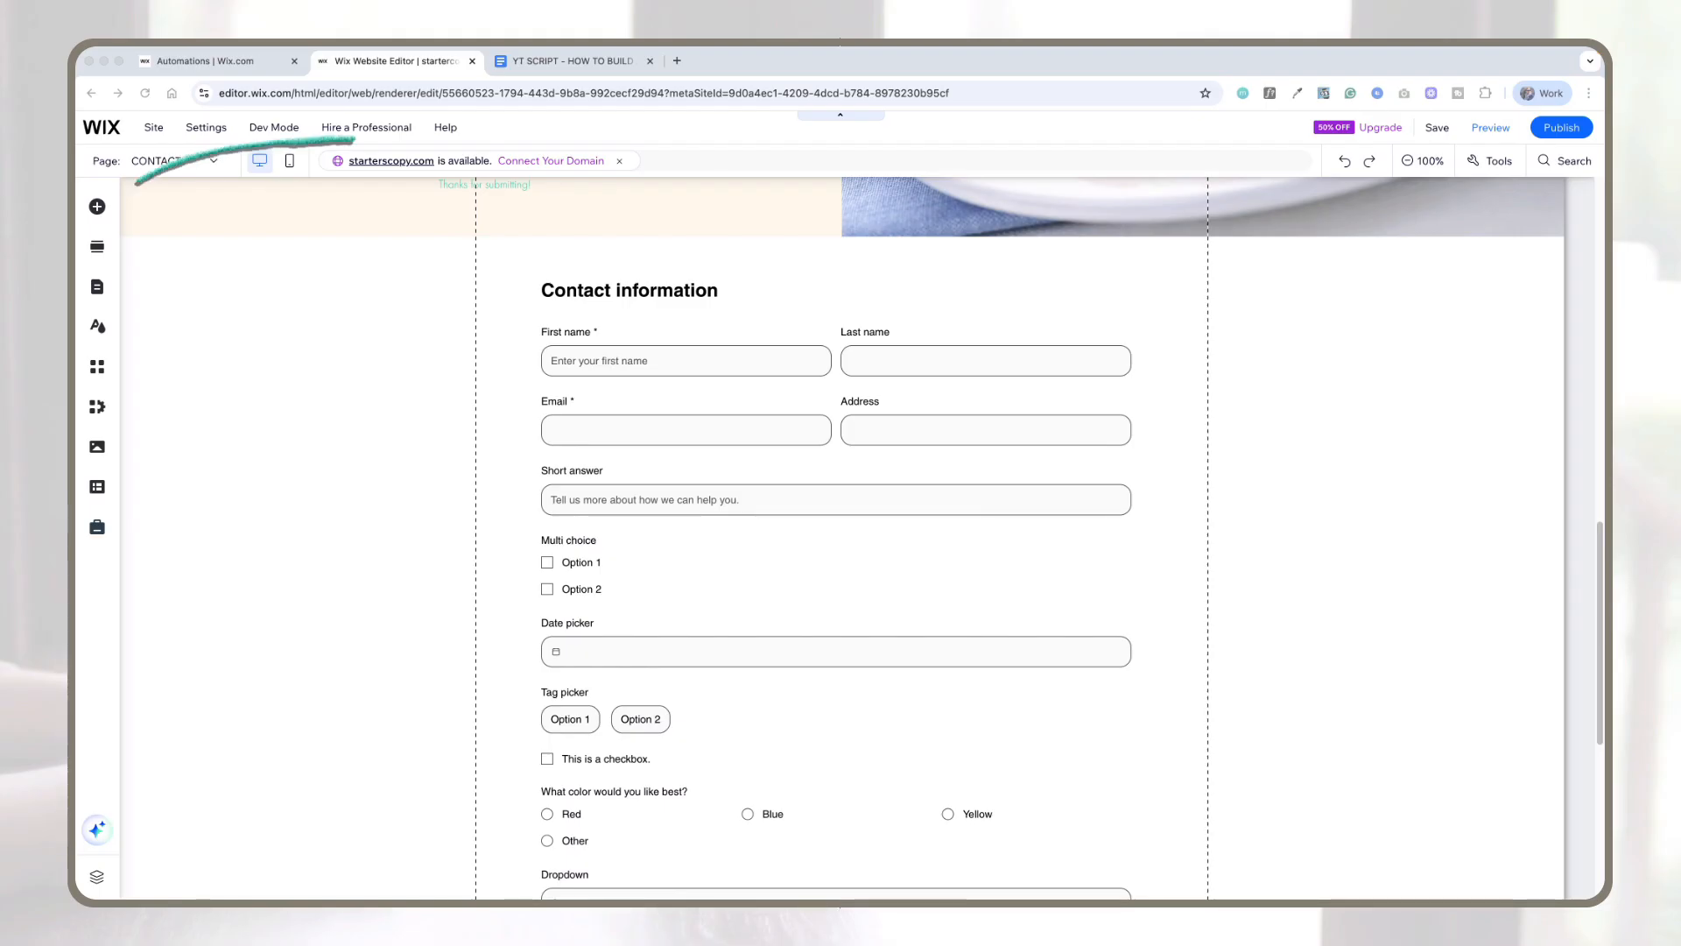
# Step: Switch the editor to mobile view and widen the contact form to fill the mobile page width
pyautogui.click(282, 165)
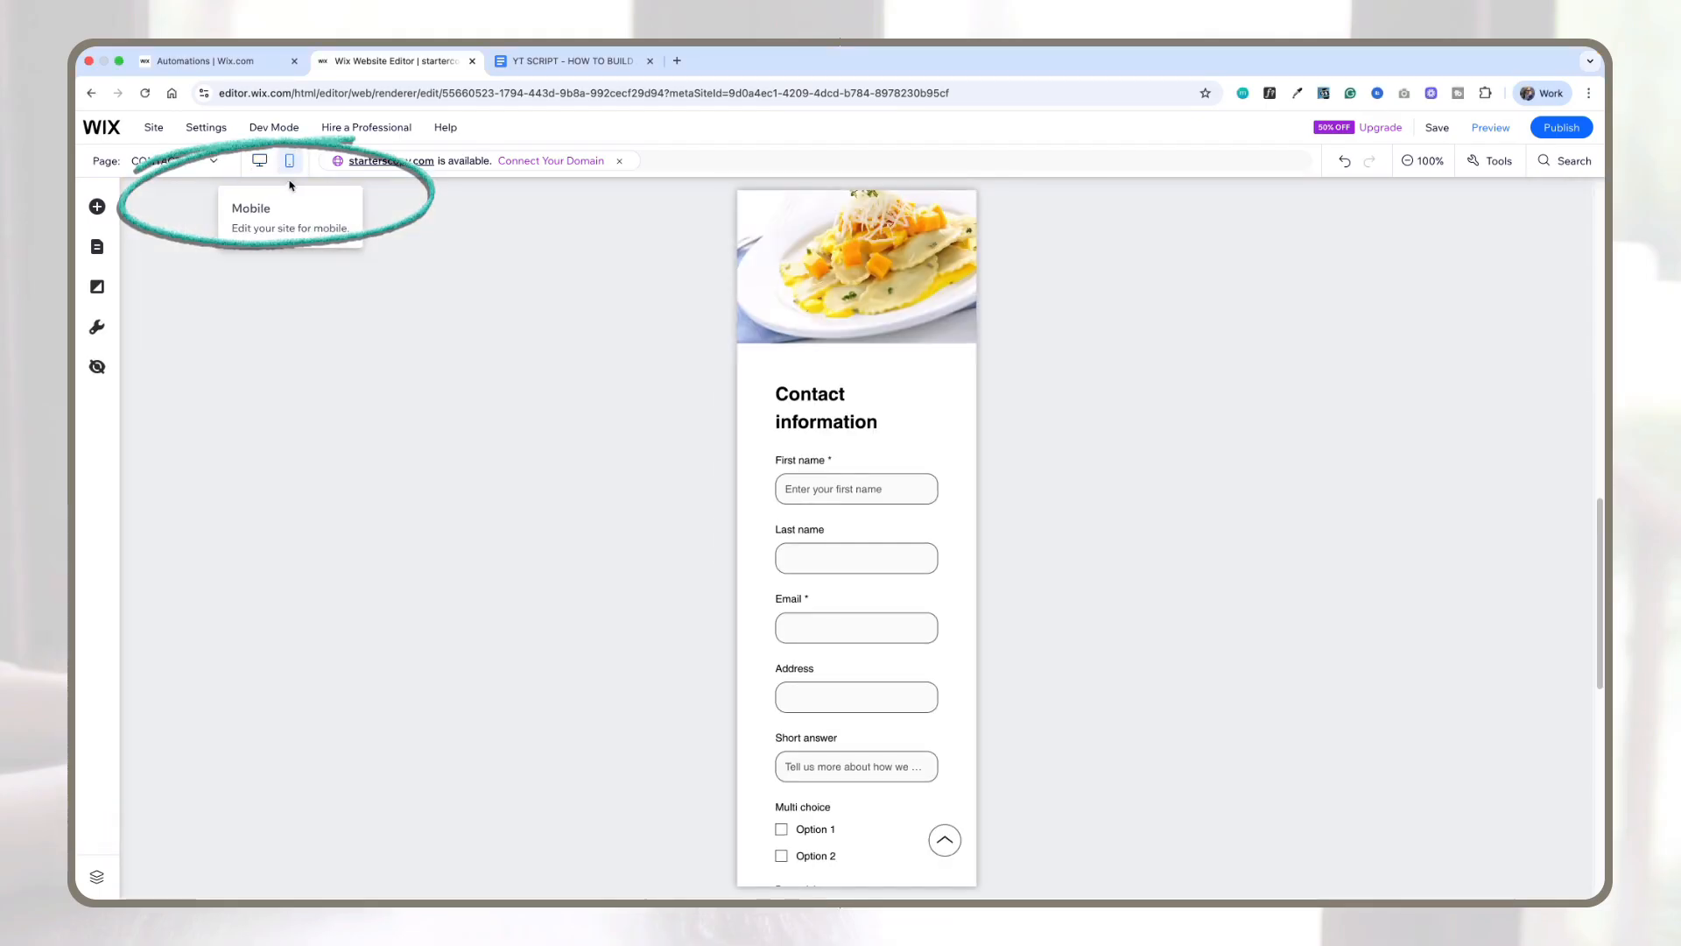
pyautogui.scroll(-5, 899, 512)
pyautogui.scroll(-2, 900, 512)
pyautogui.scroll(5, 899, 512)
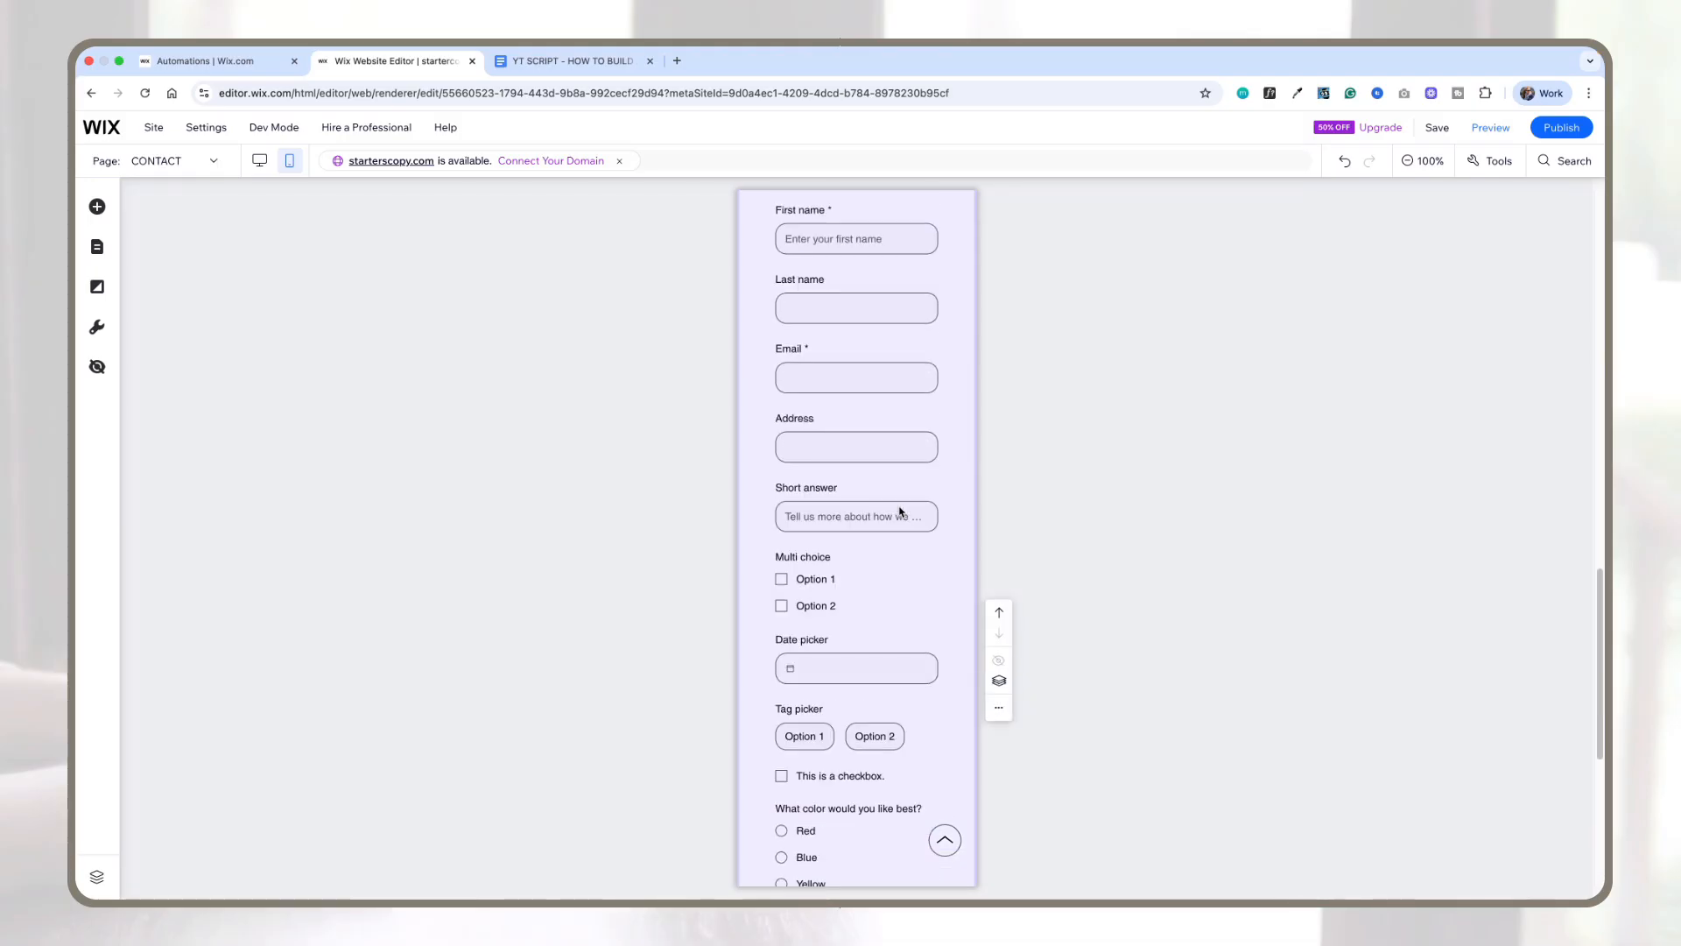
pyautogui.scroll(3, 900, 512)
pyautogui.click(912, 465)
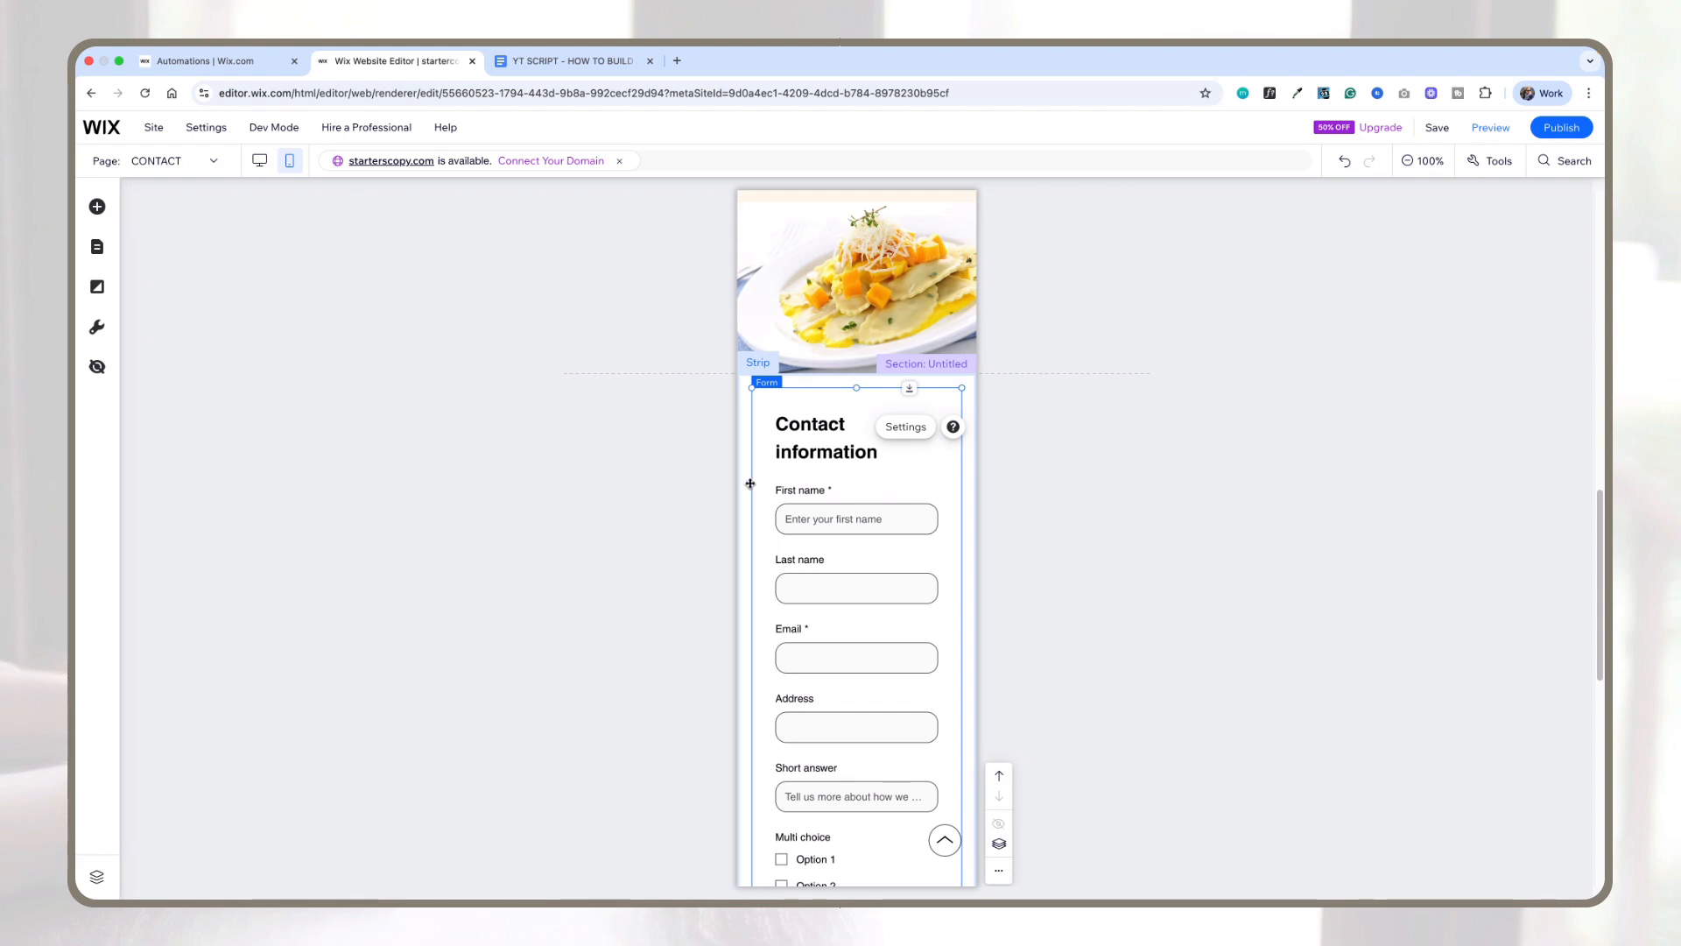
pyautogui.moveTo(941, 477); pyautogui.dragTo(988, 476)
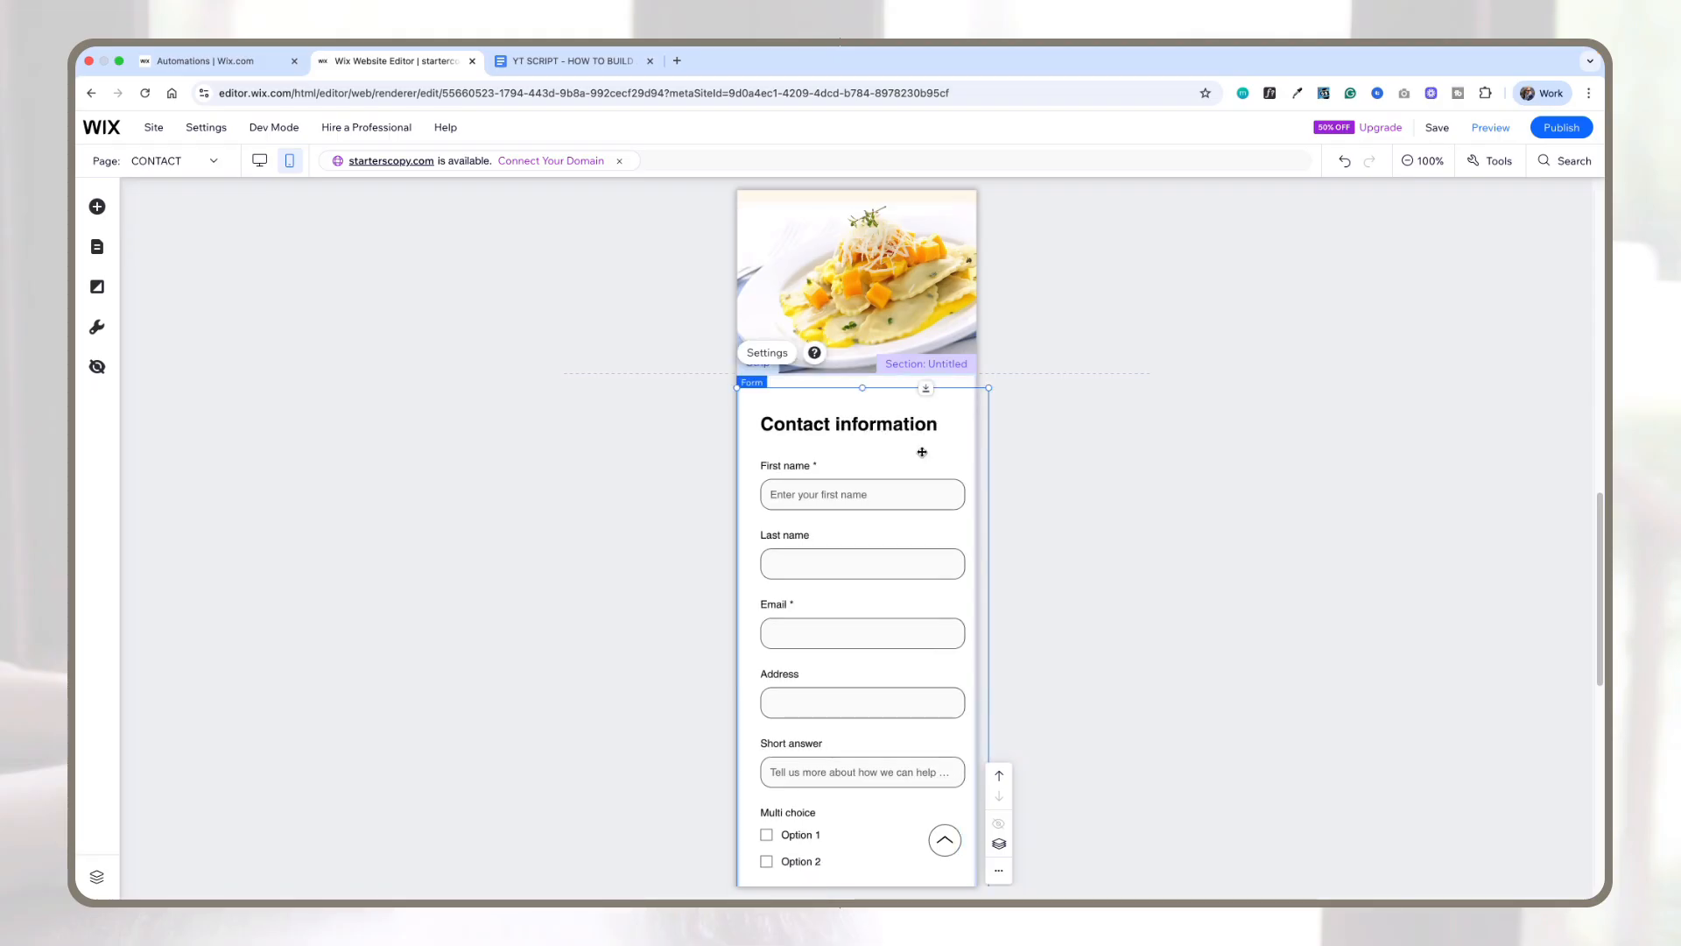
pyautogui.moveTo(921, 451)
pyautogui.mouseDown()
pyautogui.moveTo(995, 455)
pyautogui.moveTo(932, 451)
pyautogui.mouseUp()
# Step: Scroll through the contact form in mobile view to review its fields
pyautogui.scroll(-3, 930, 464)
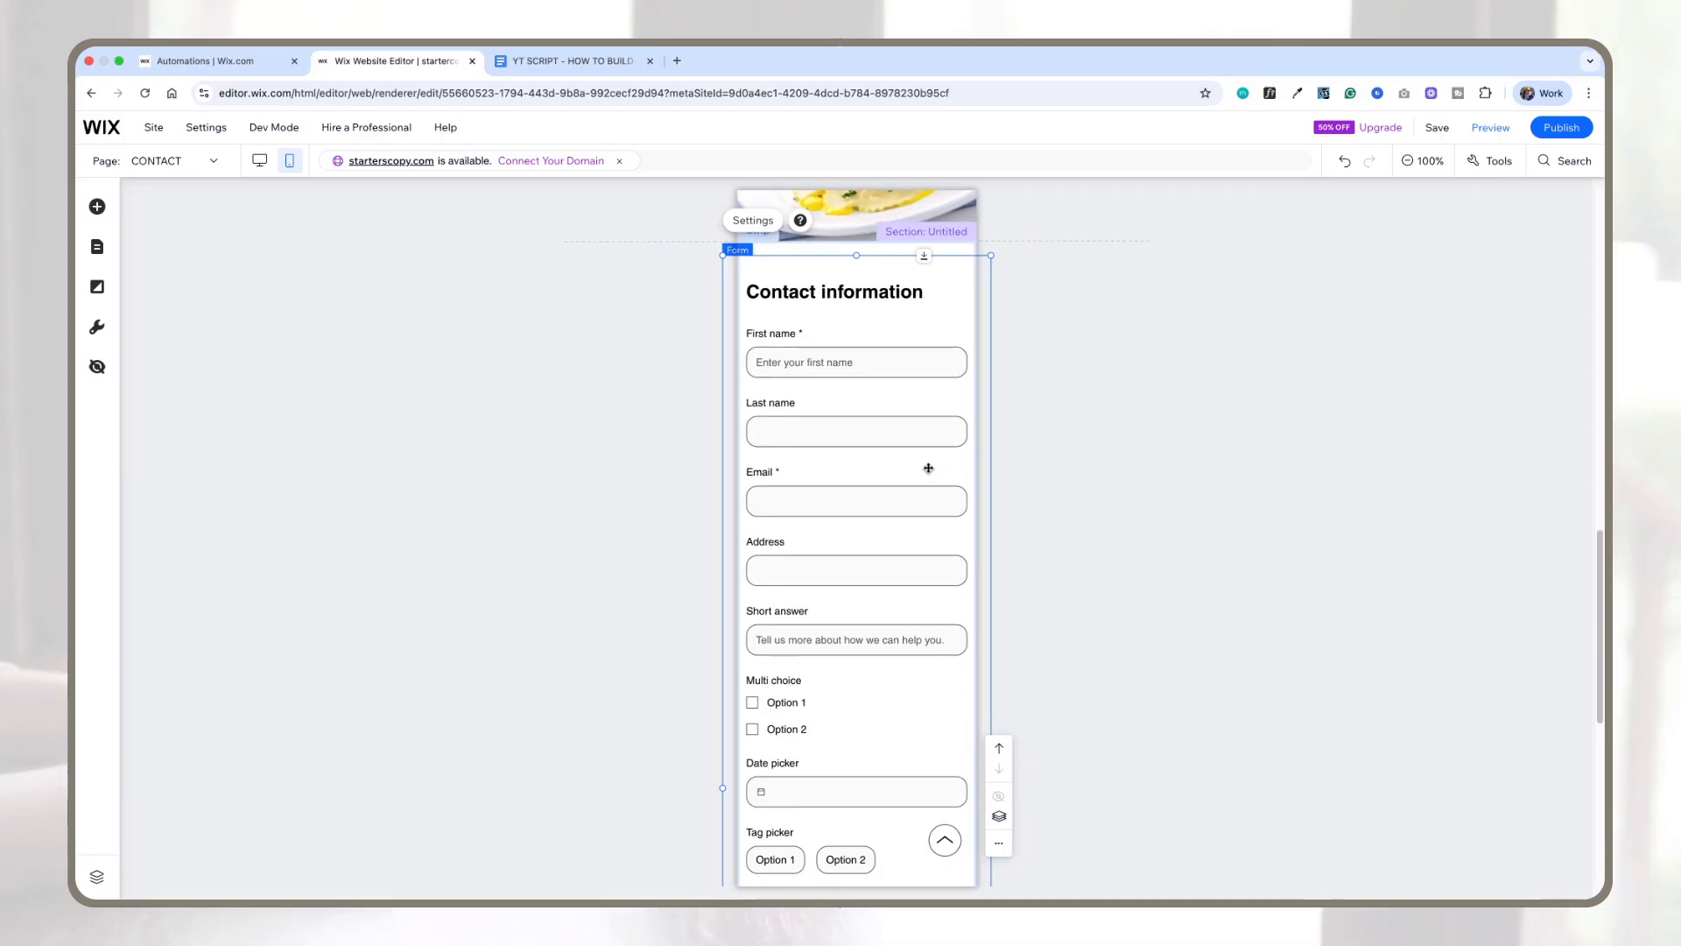
pyautogui.scroll(-6, 916, 442)
pyautogui.scroll(3, 902, 424)
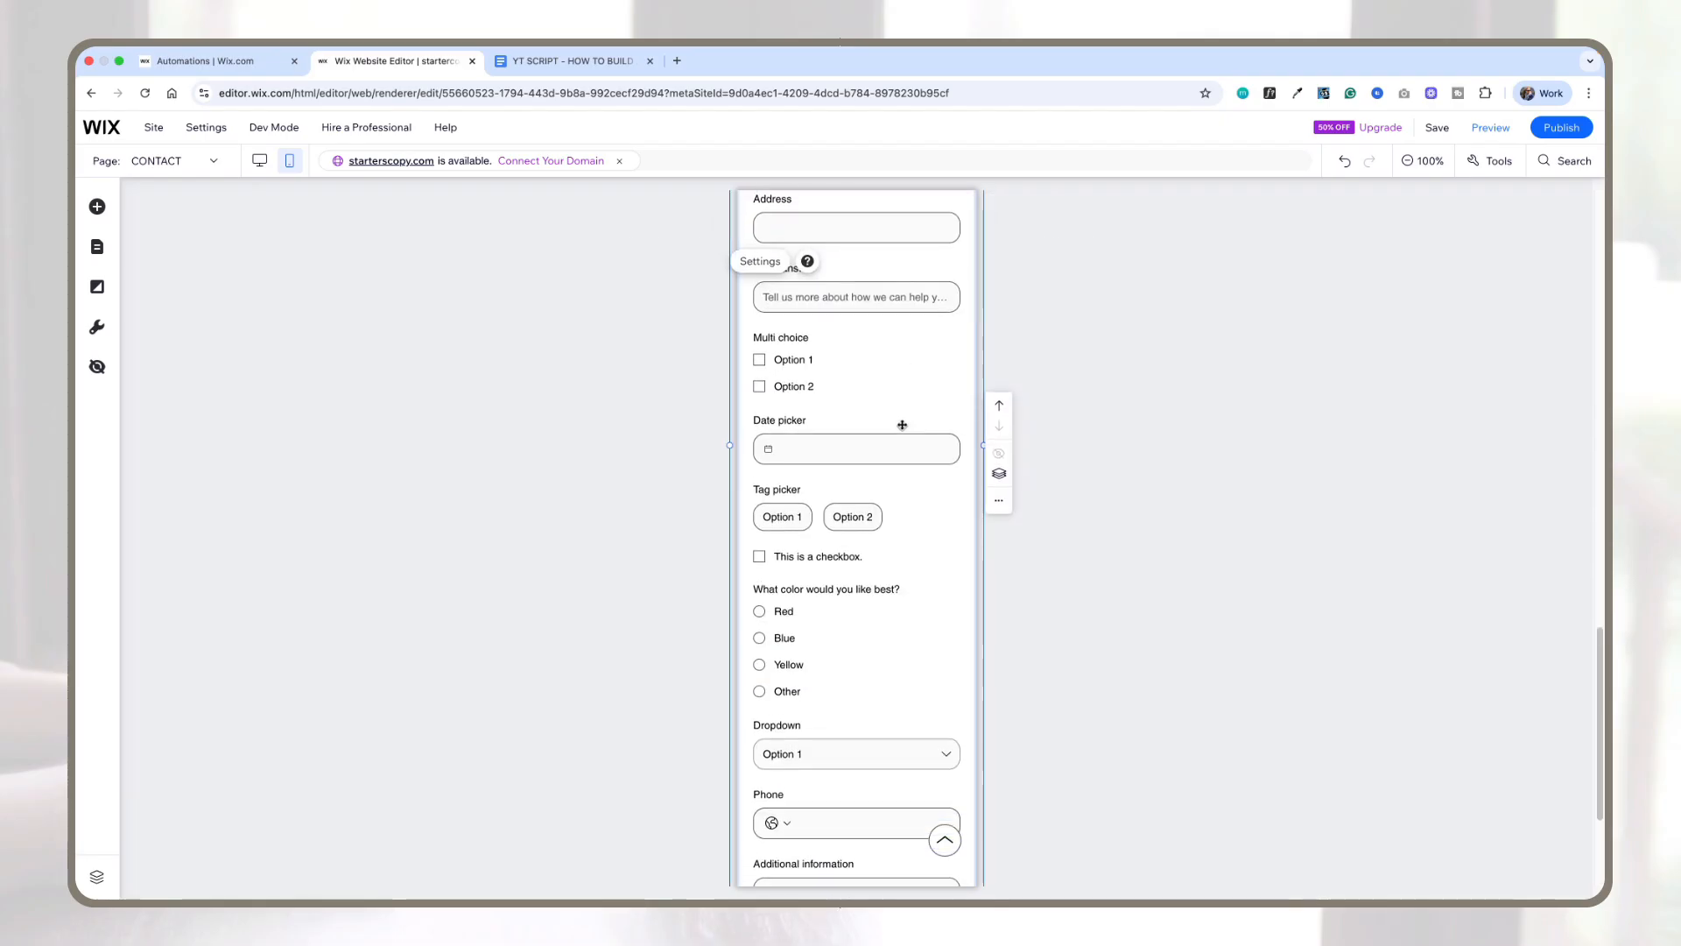
pyautogui.scroll(4, 878, 523)
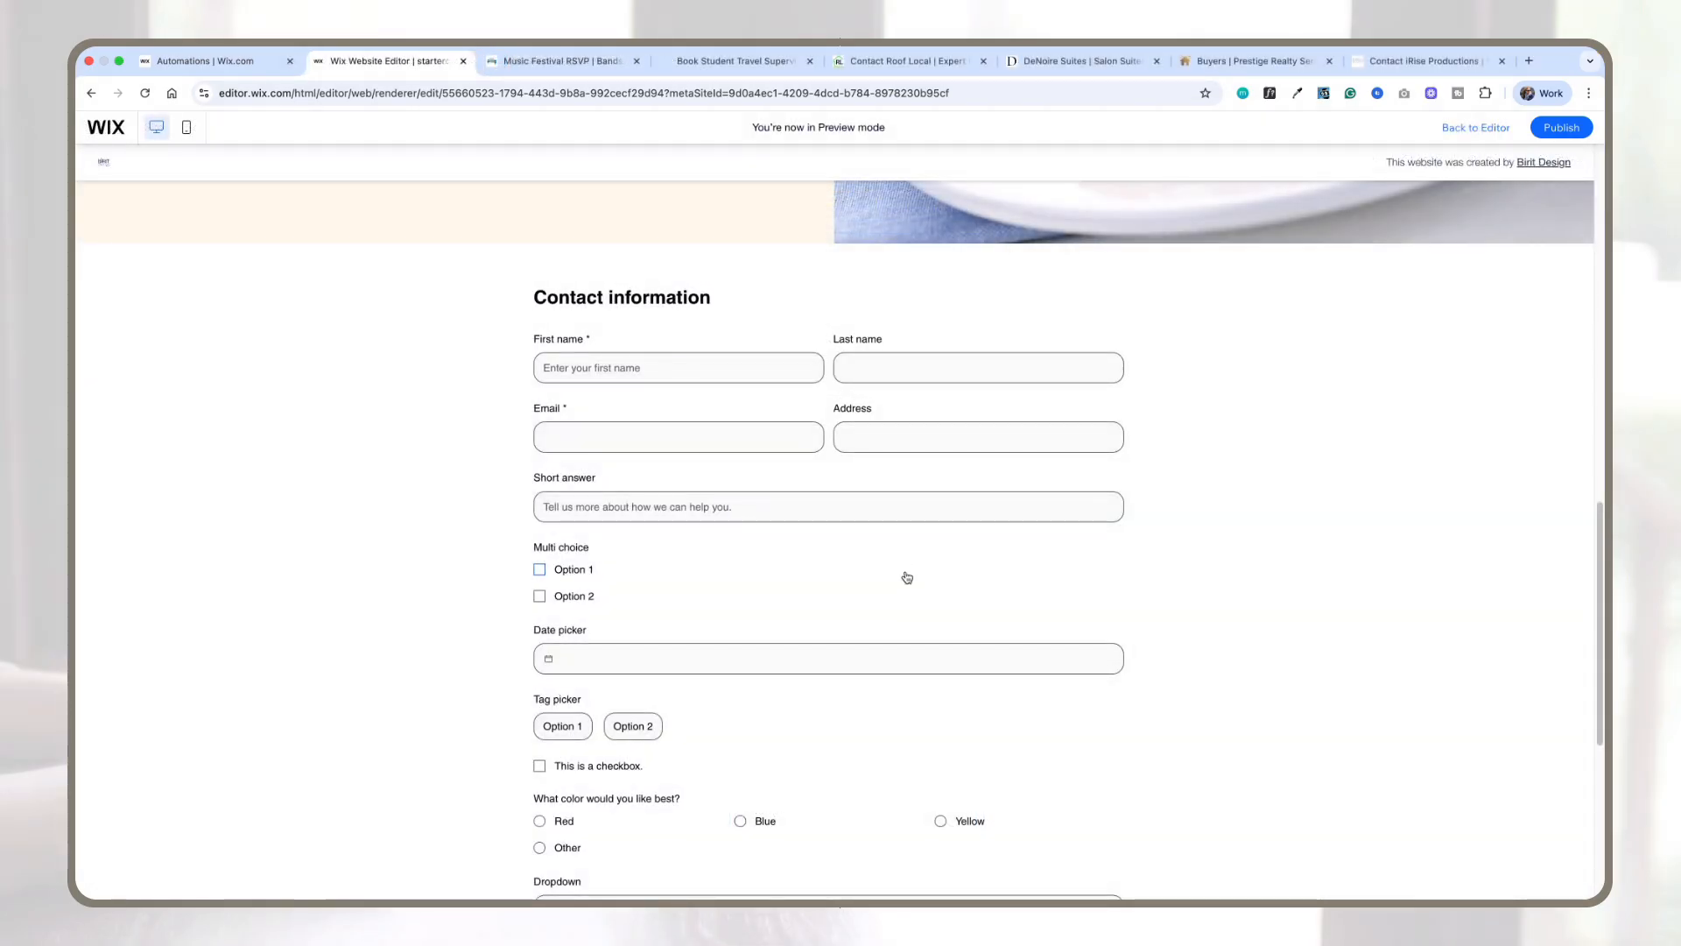
pyautogui.scroll(-2, 902, 574)
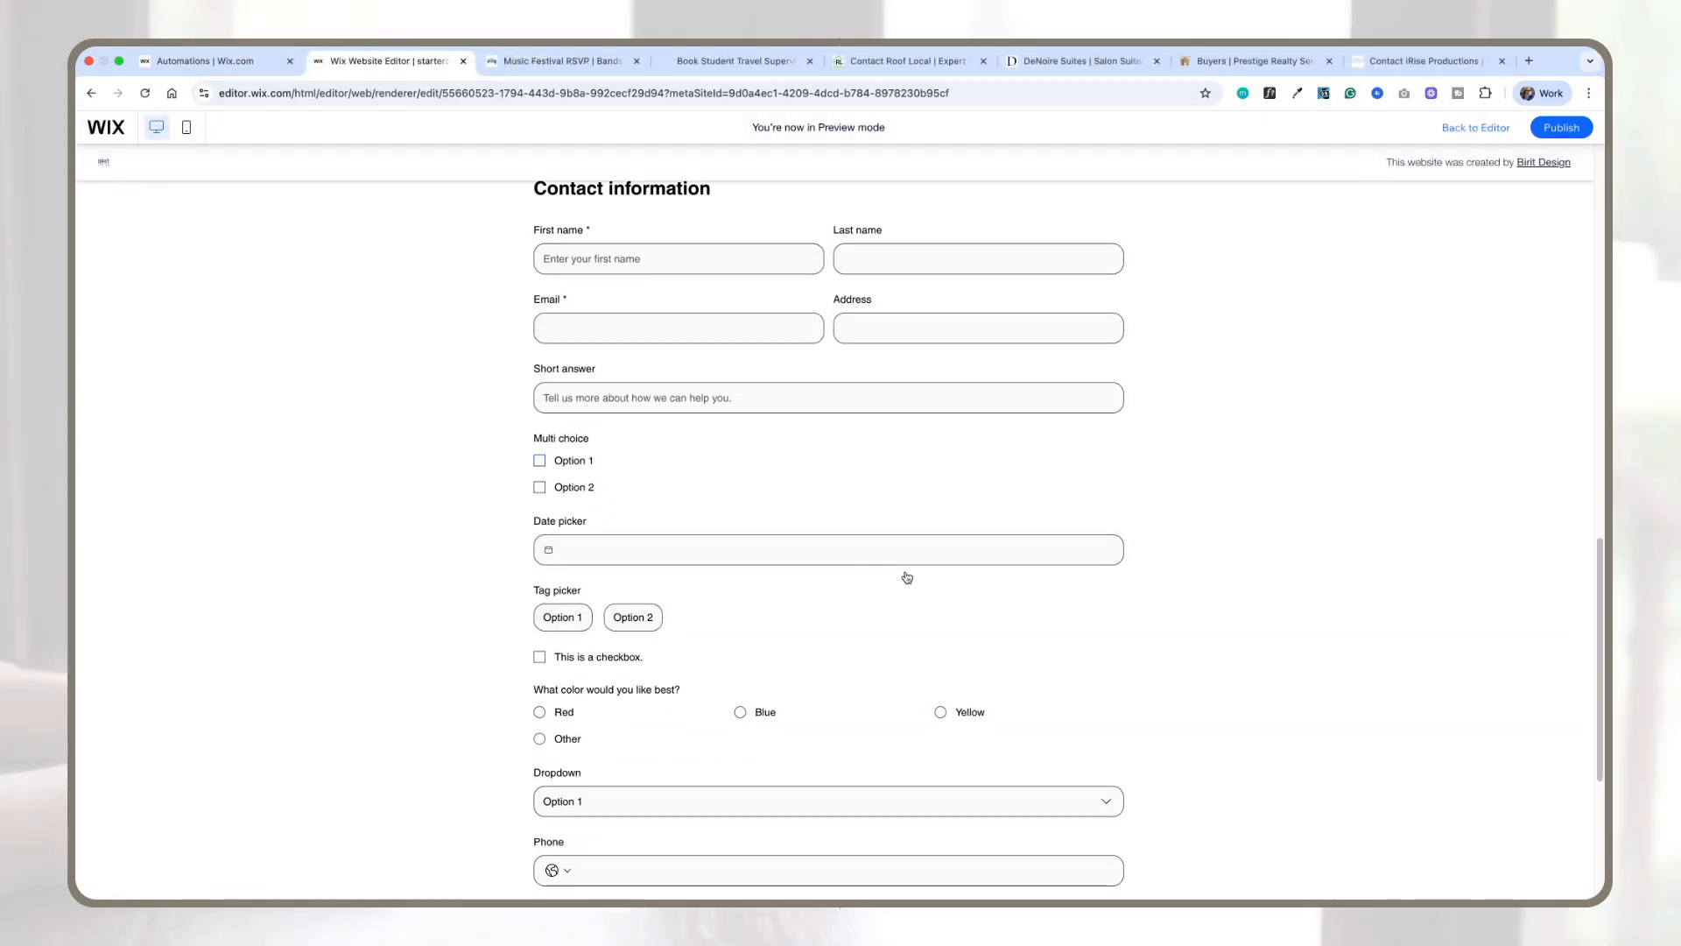